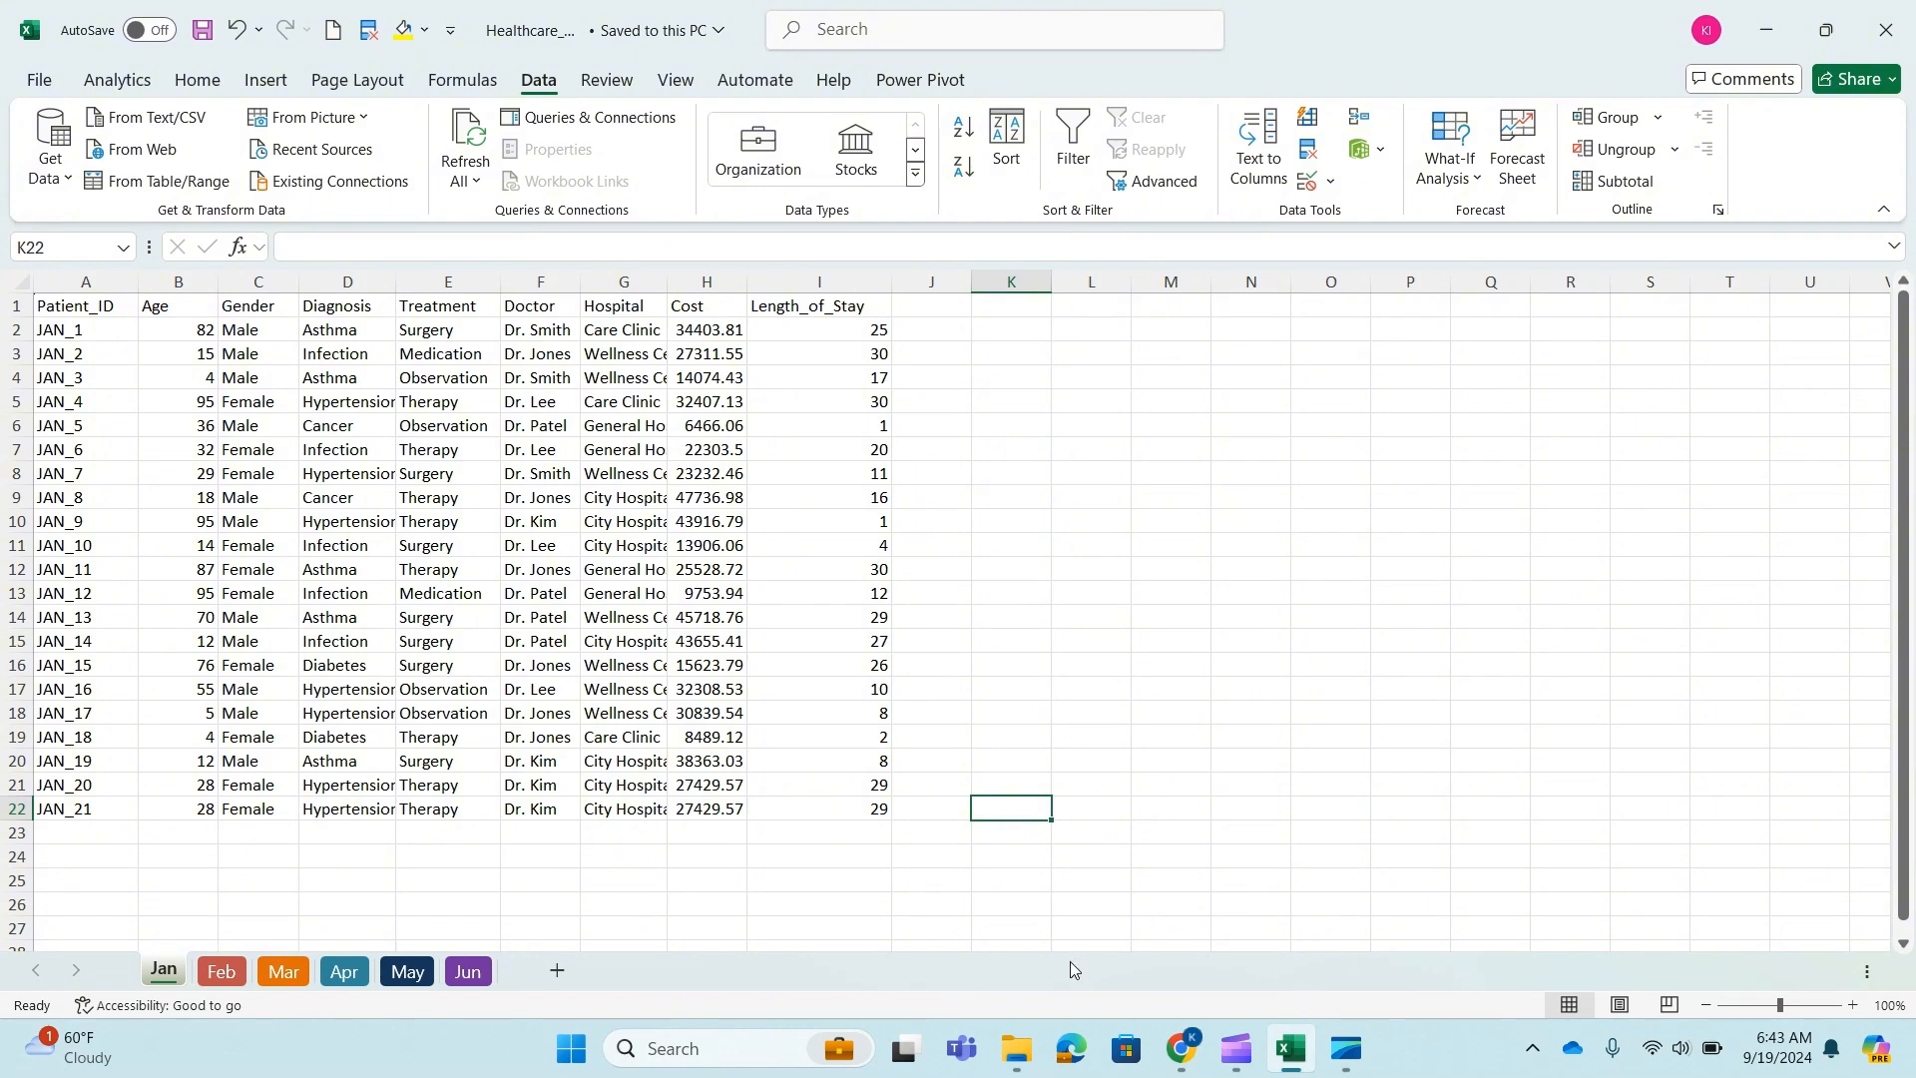
- Examine the patient records on the monthly sheets Jan, Feb, Mar, Apr, May and Jun, comparing their columns and row ranges
left_click(223, 973)
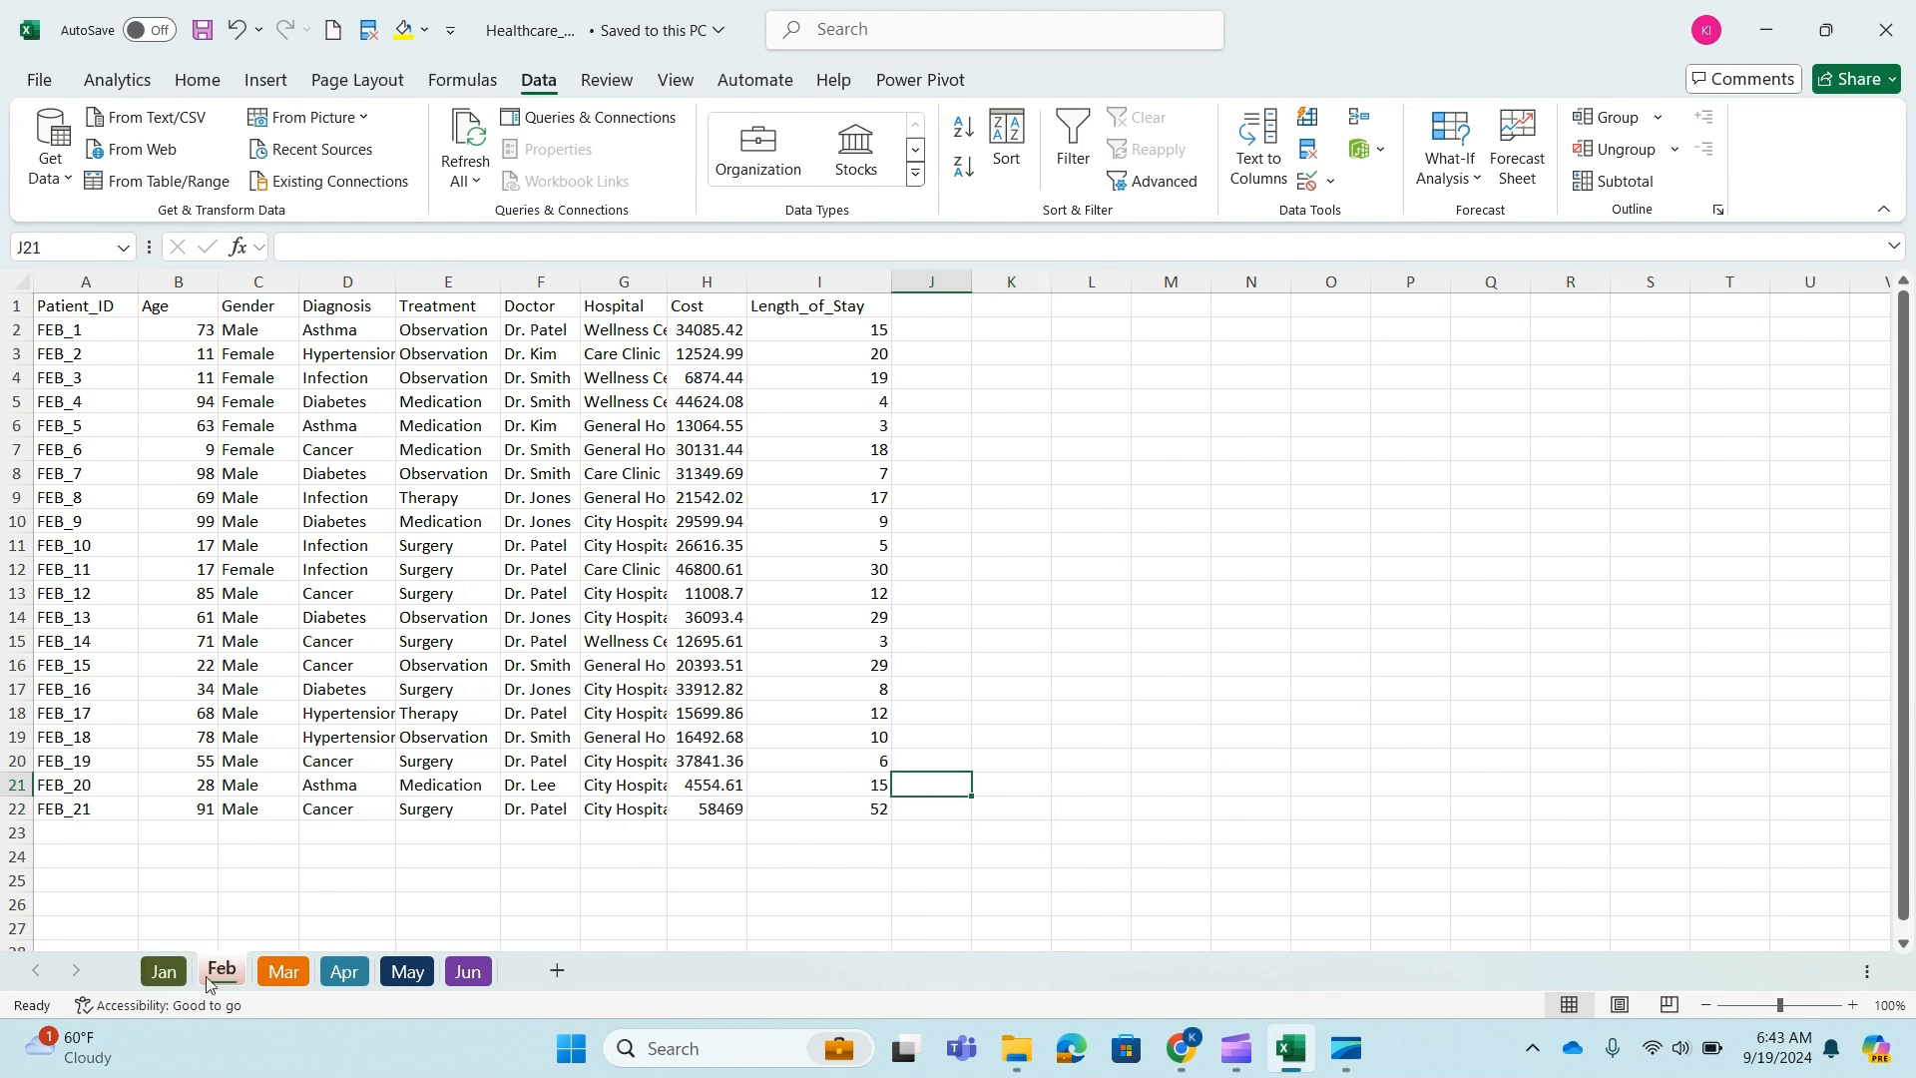
left_click(162, 976)
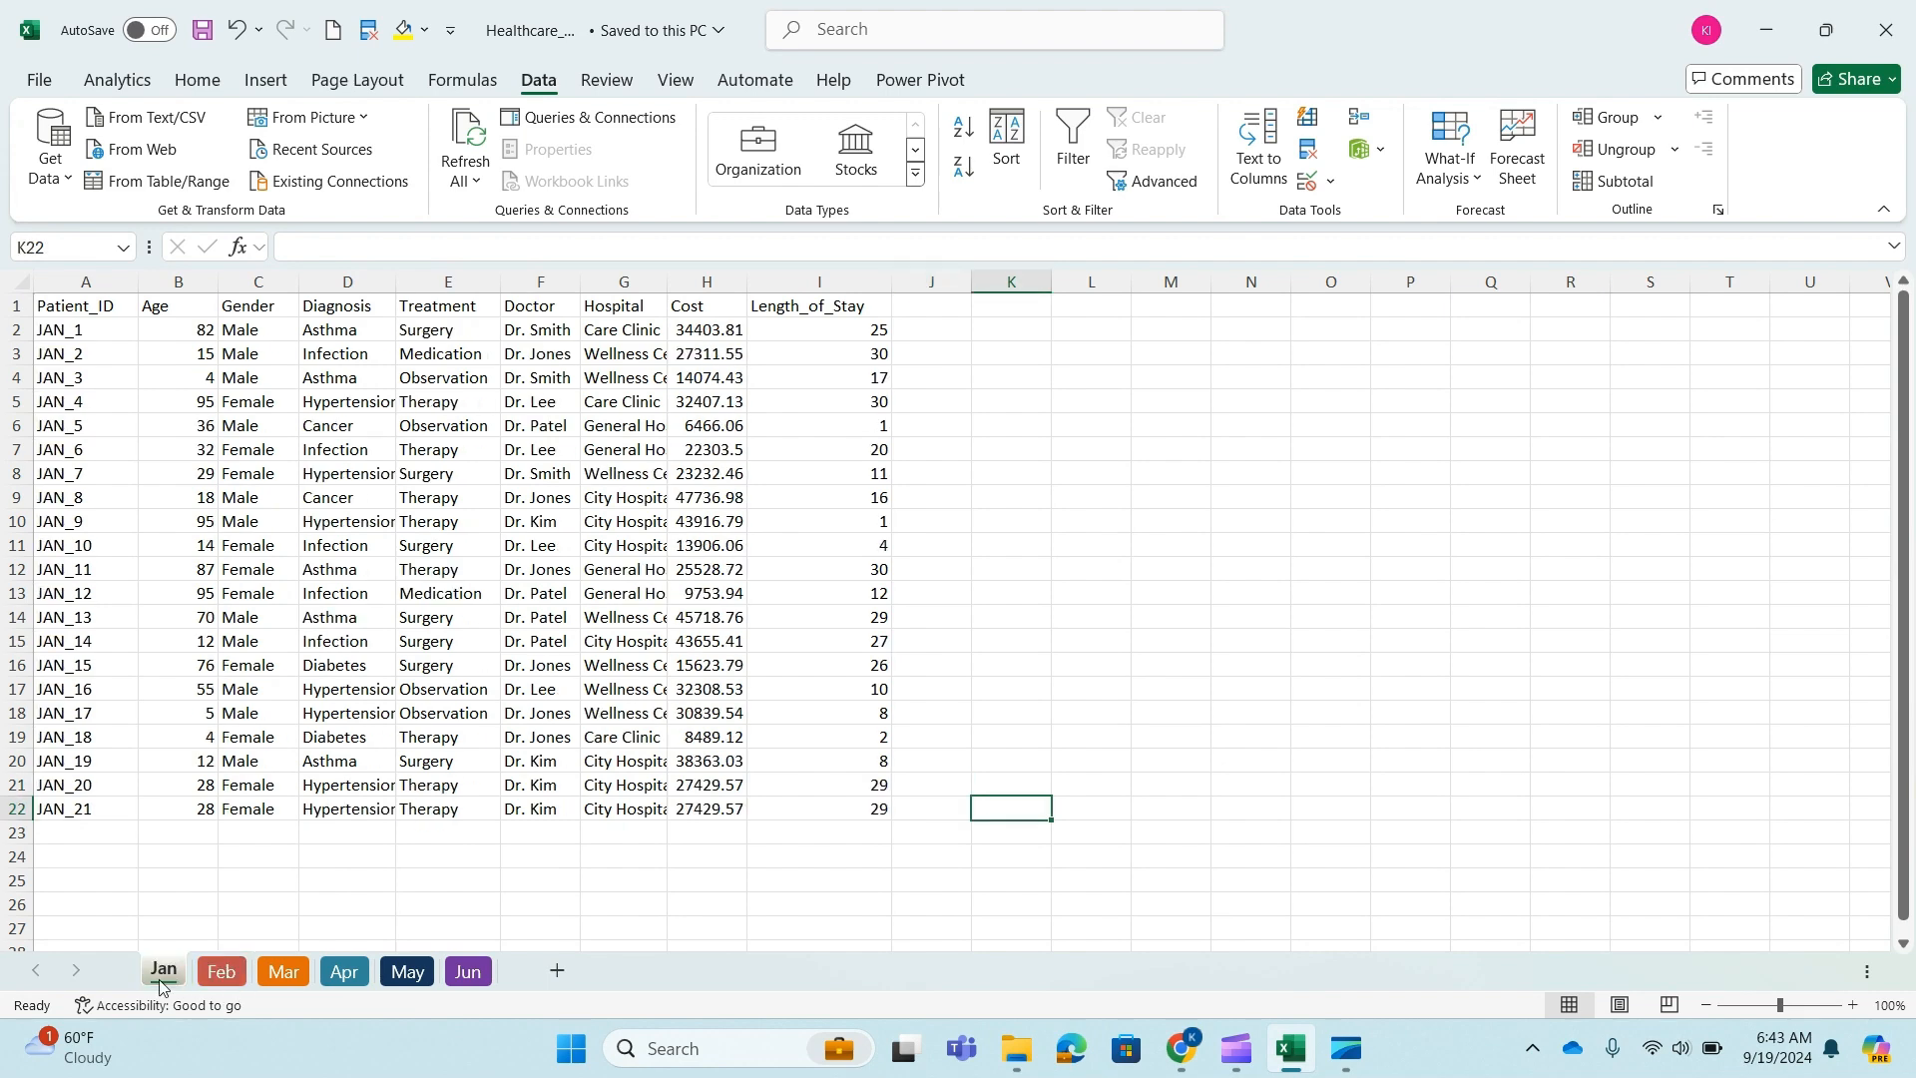
left_click(239, 978)
left_click(295, 974)
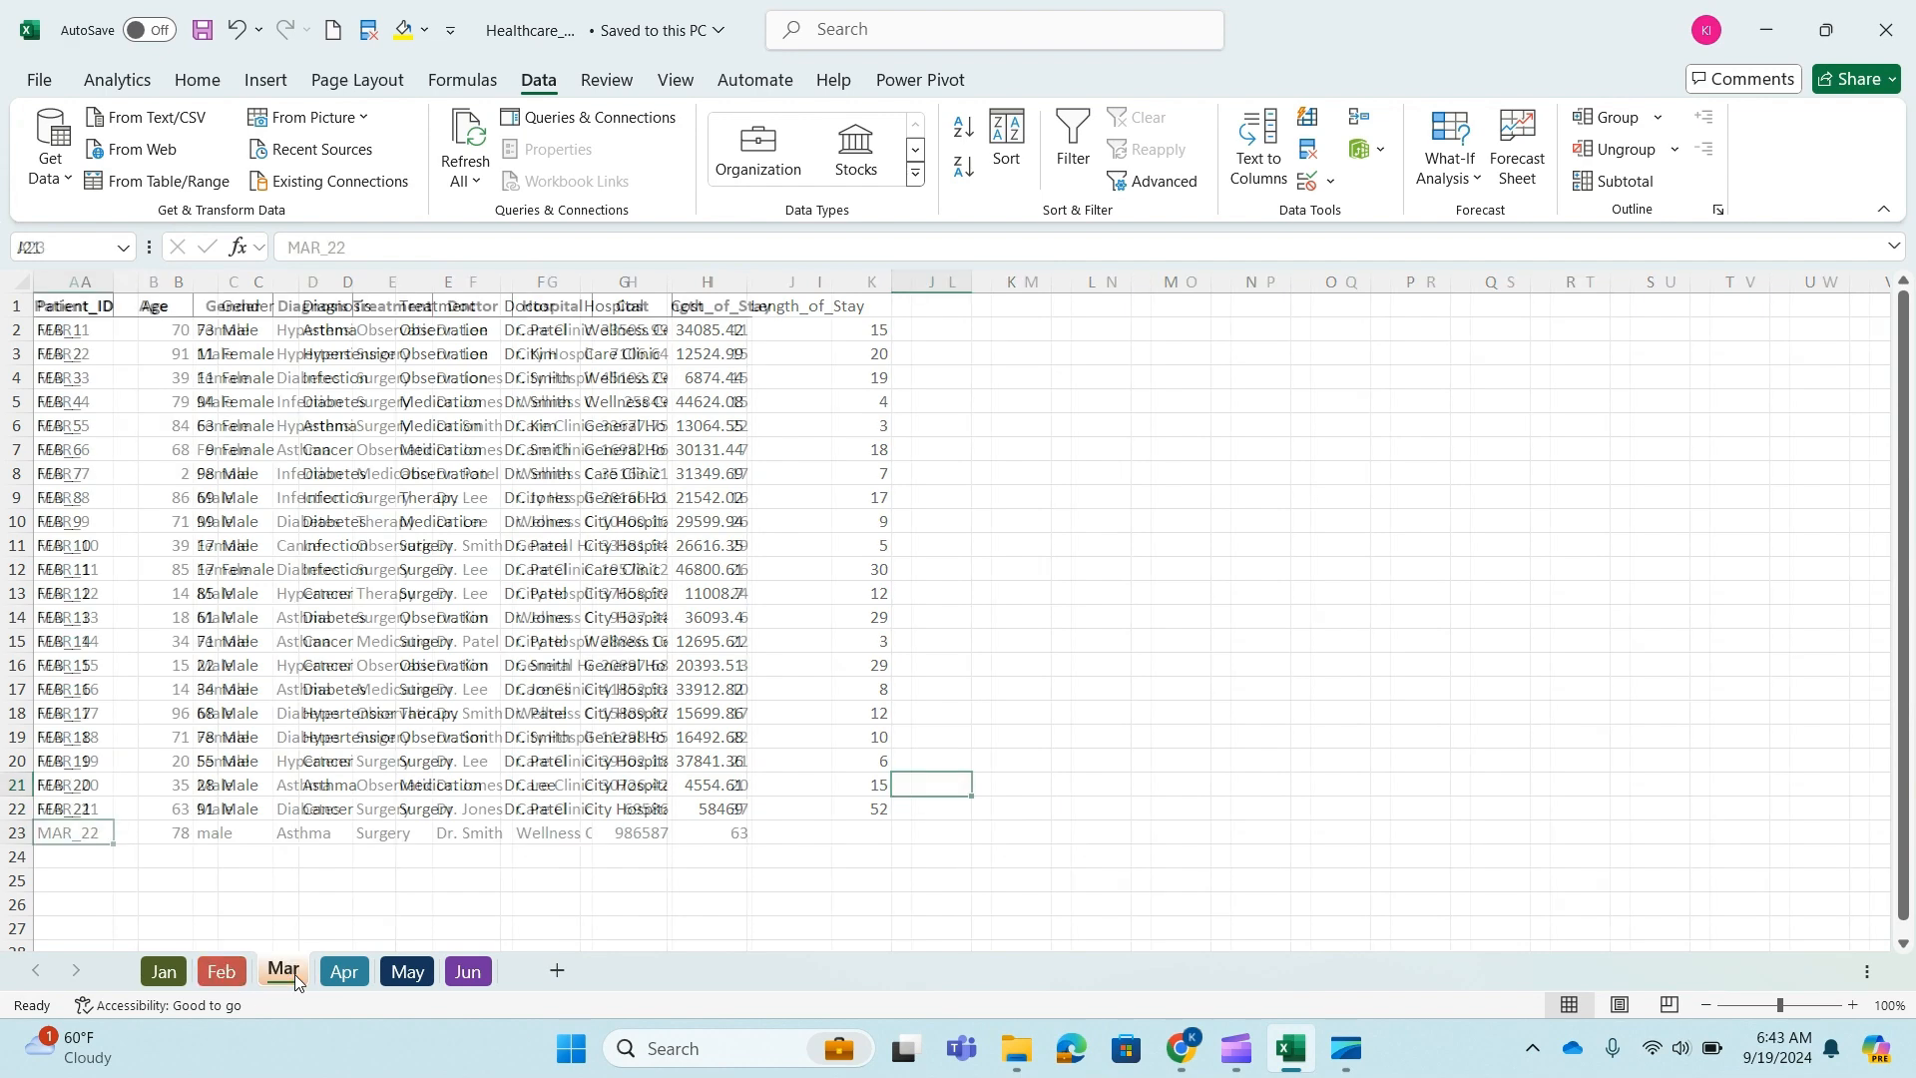
left_click(337, 984)
left_click(407, 974)
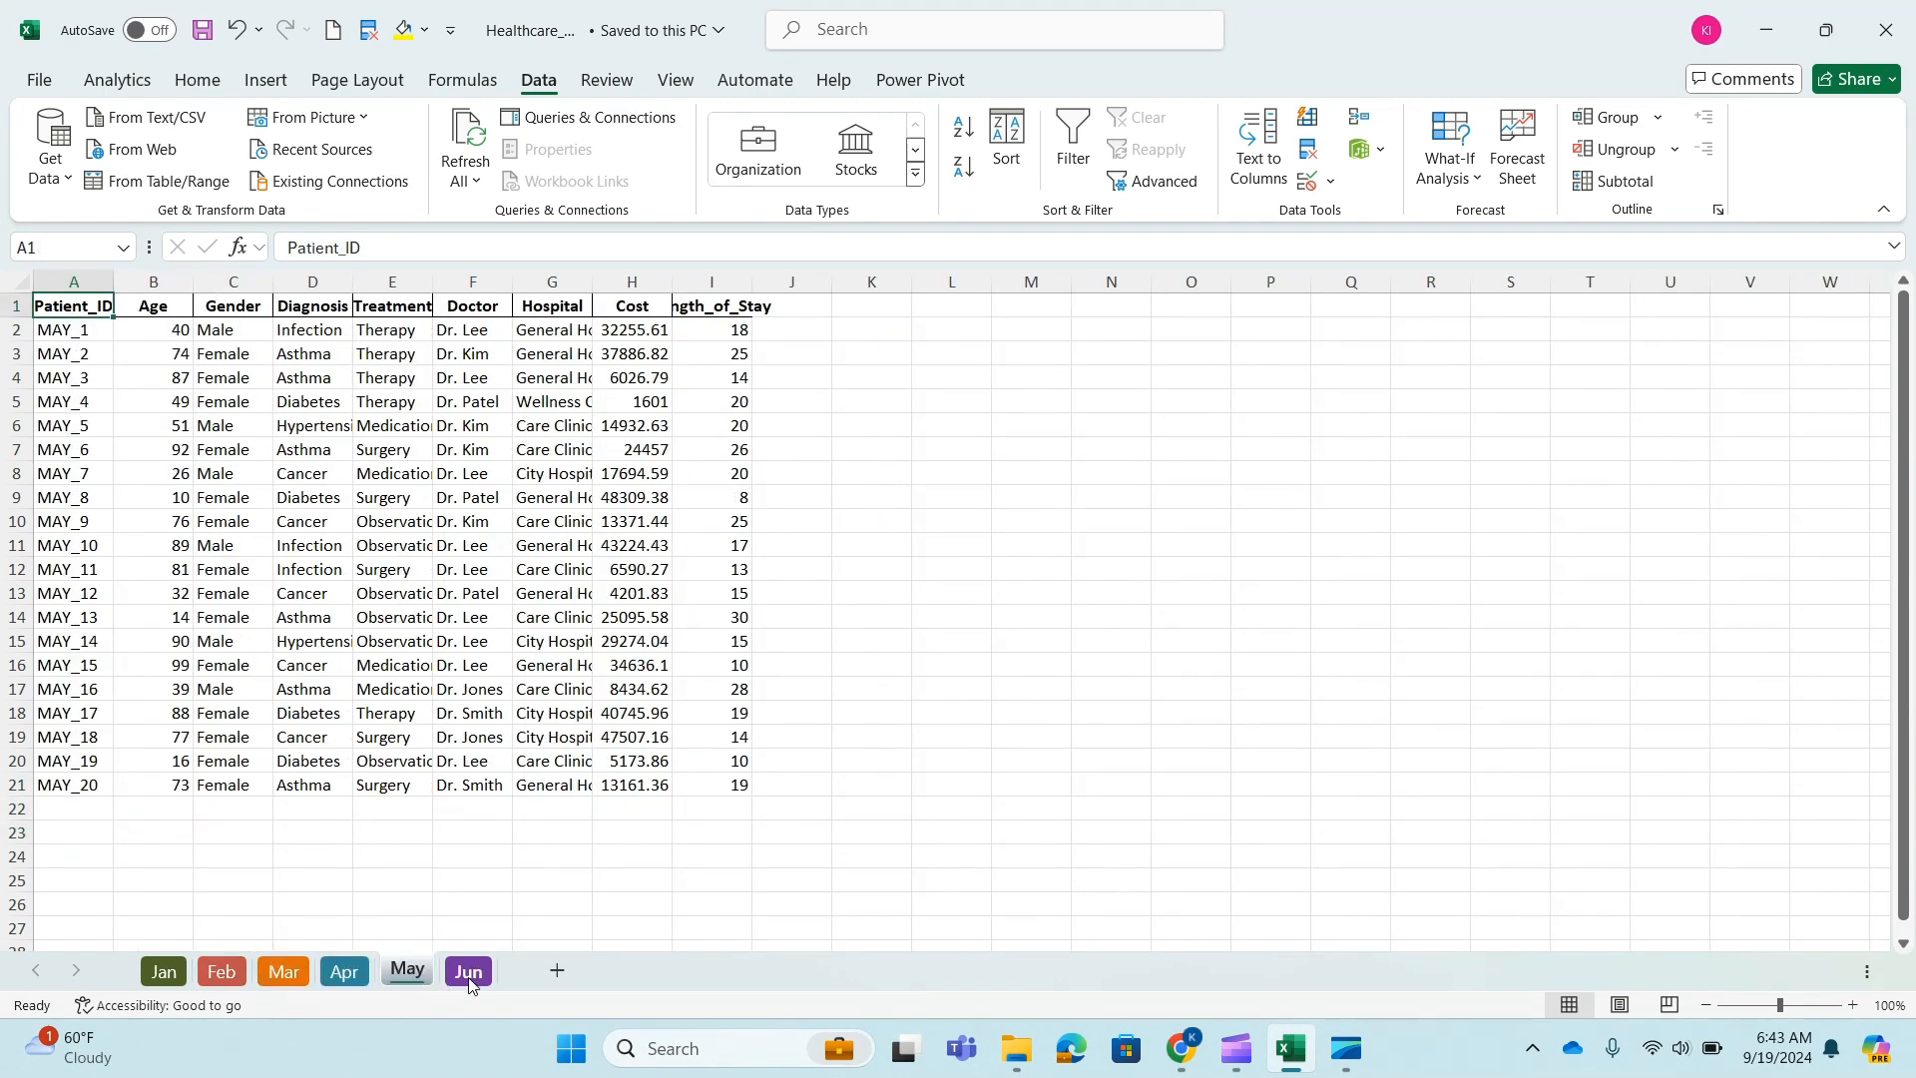
left_click(469, 977)
left_click(221, 973)
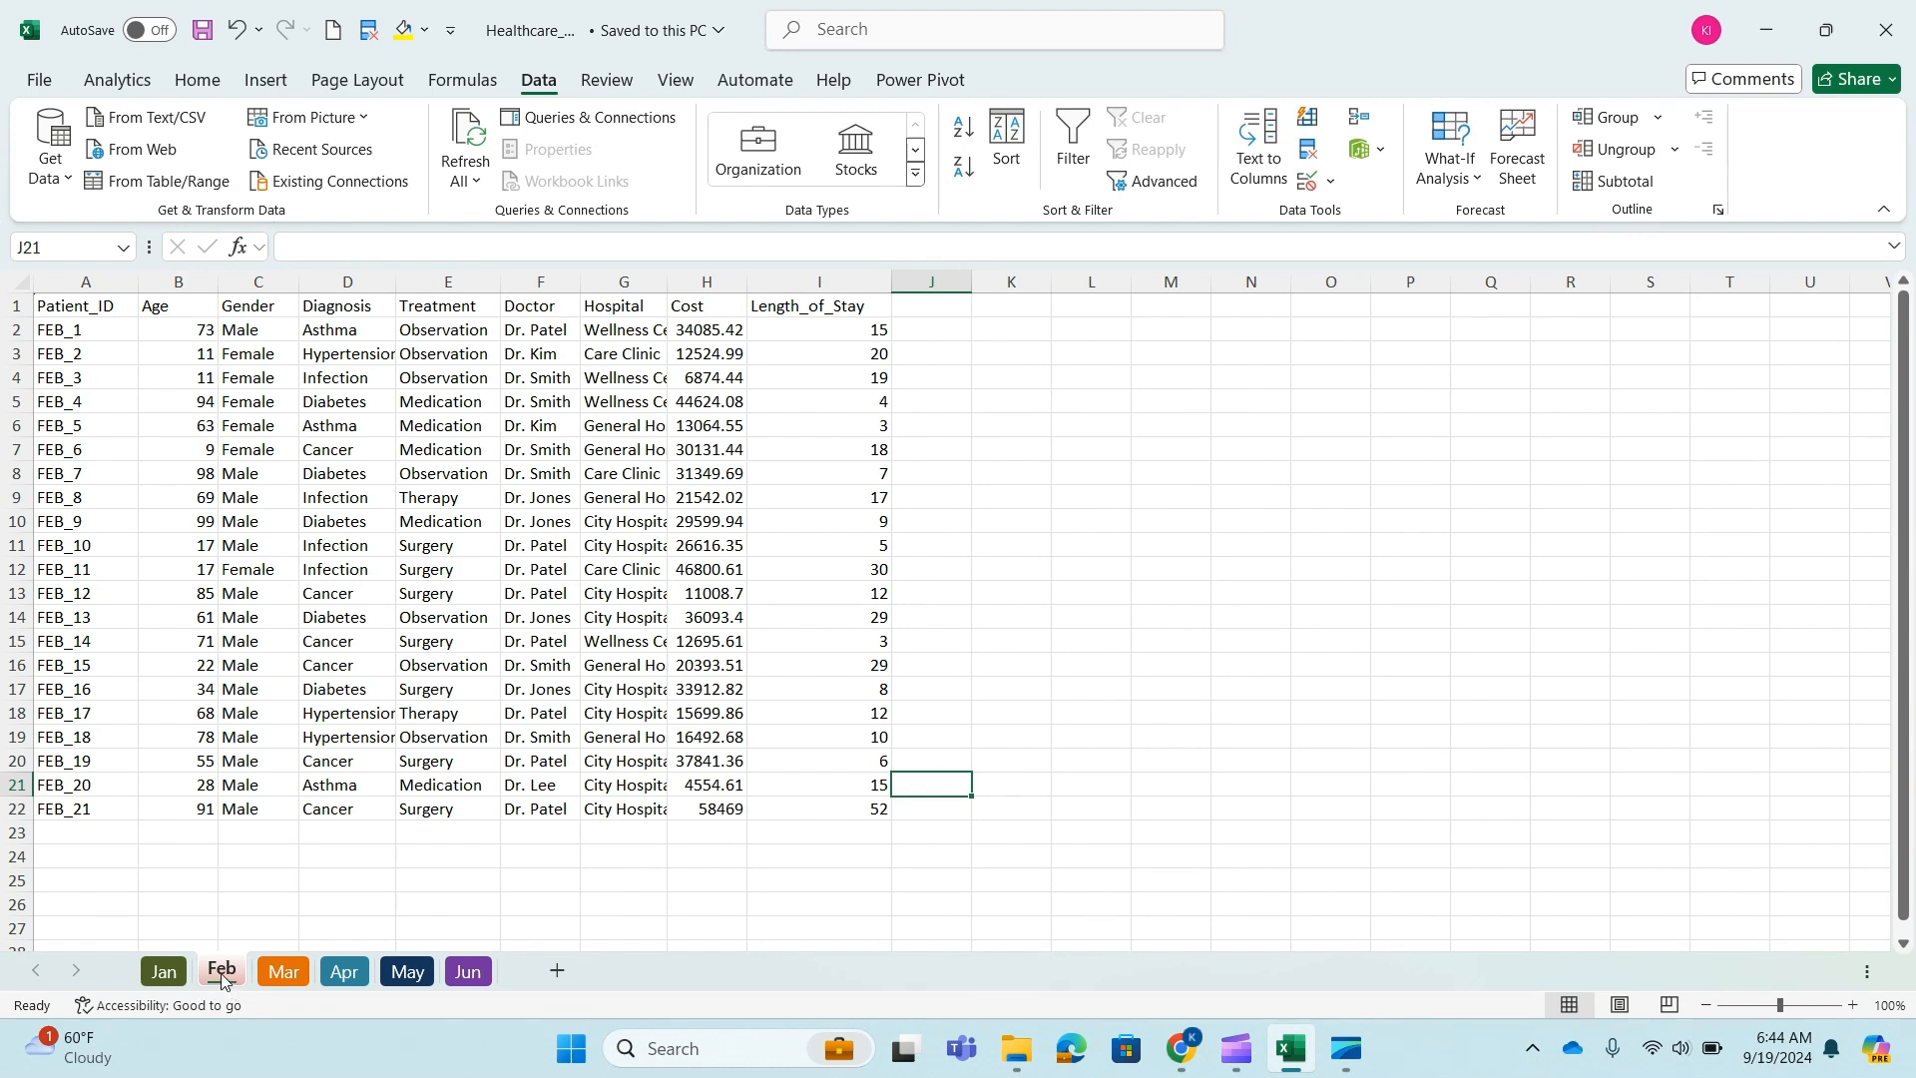
left_click(283, 972)
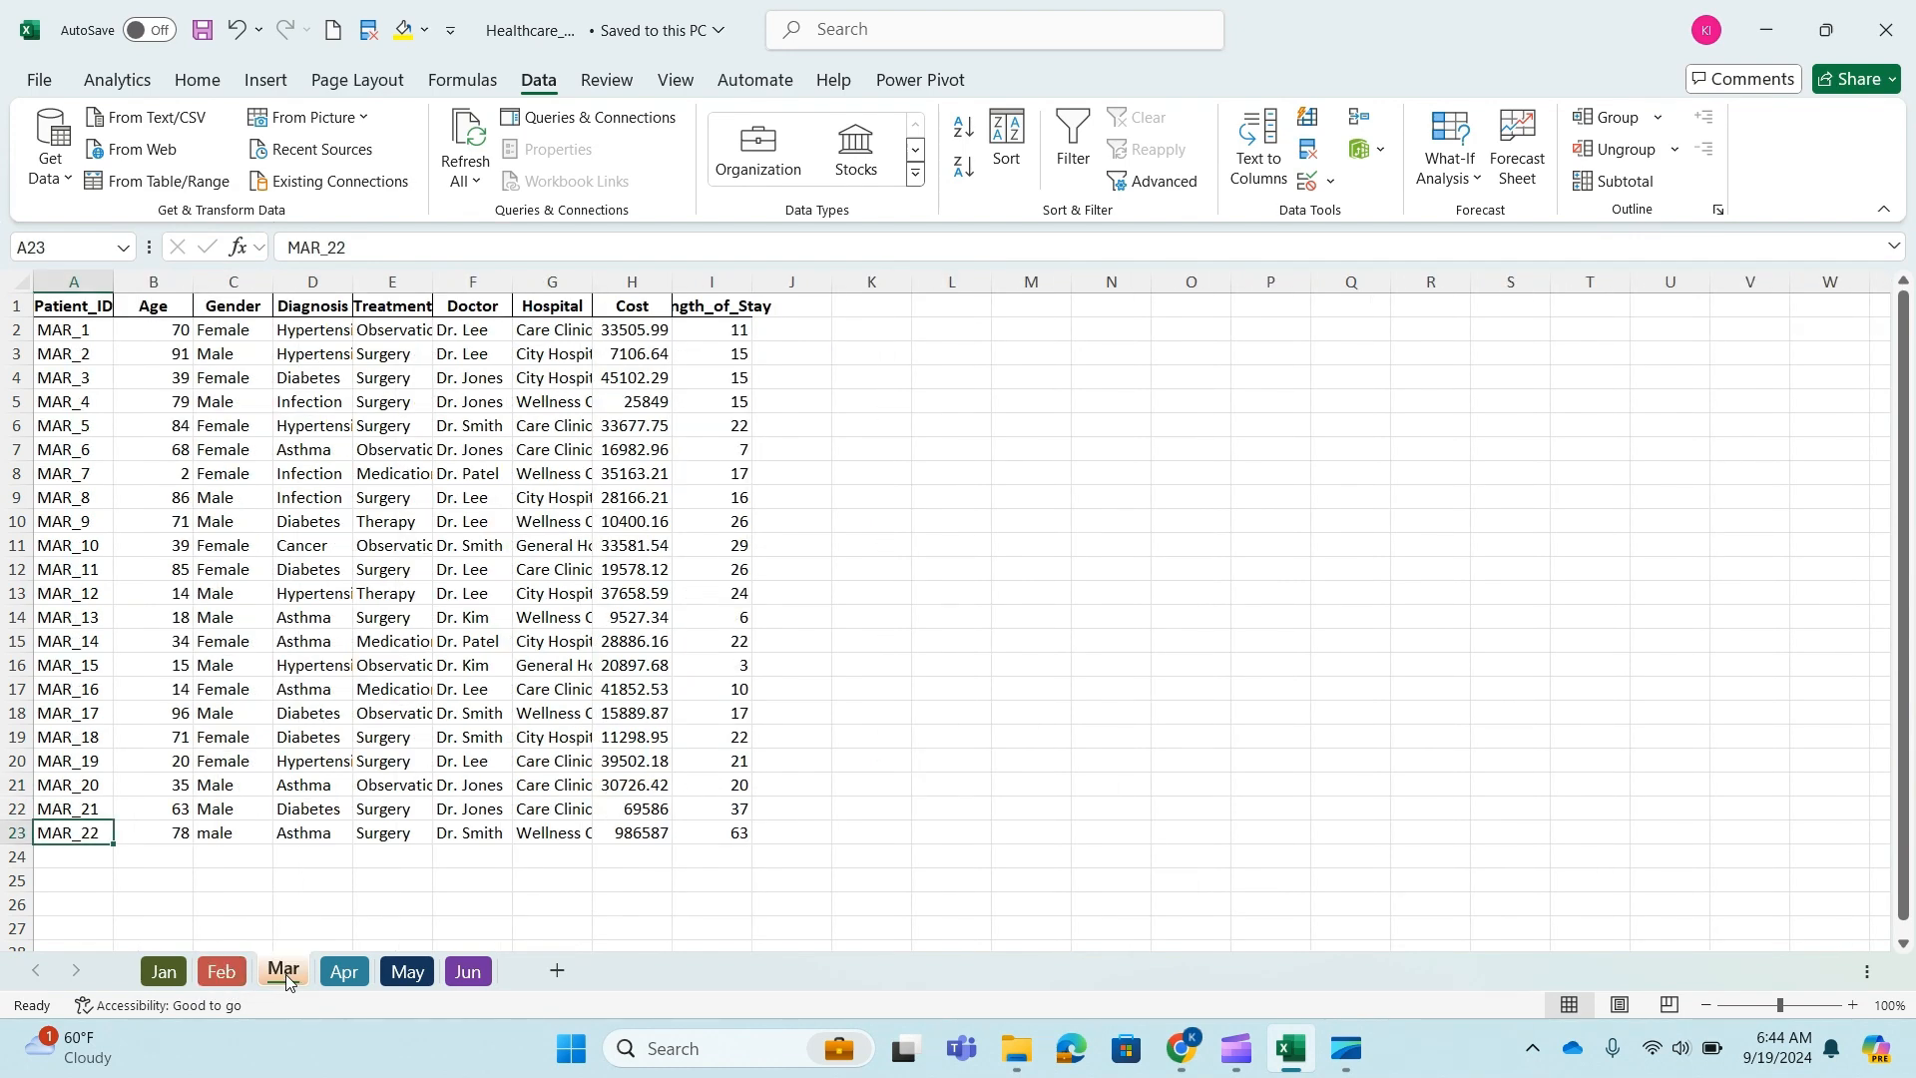
left_click(340, 980)
left_click(407, 975)
left_click(475, 976)
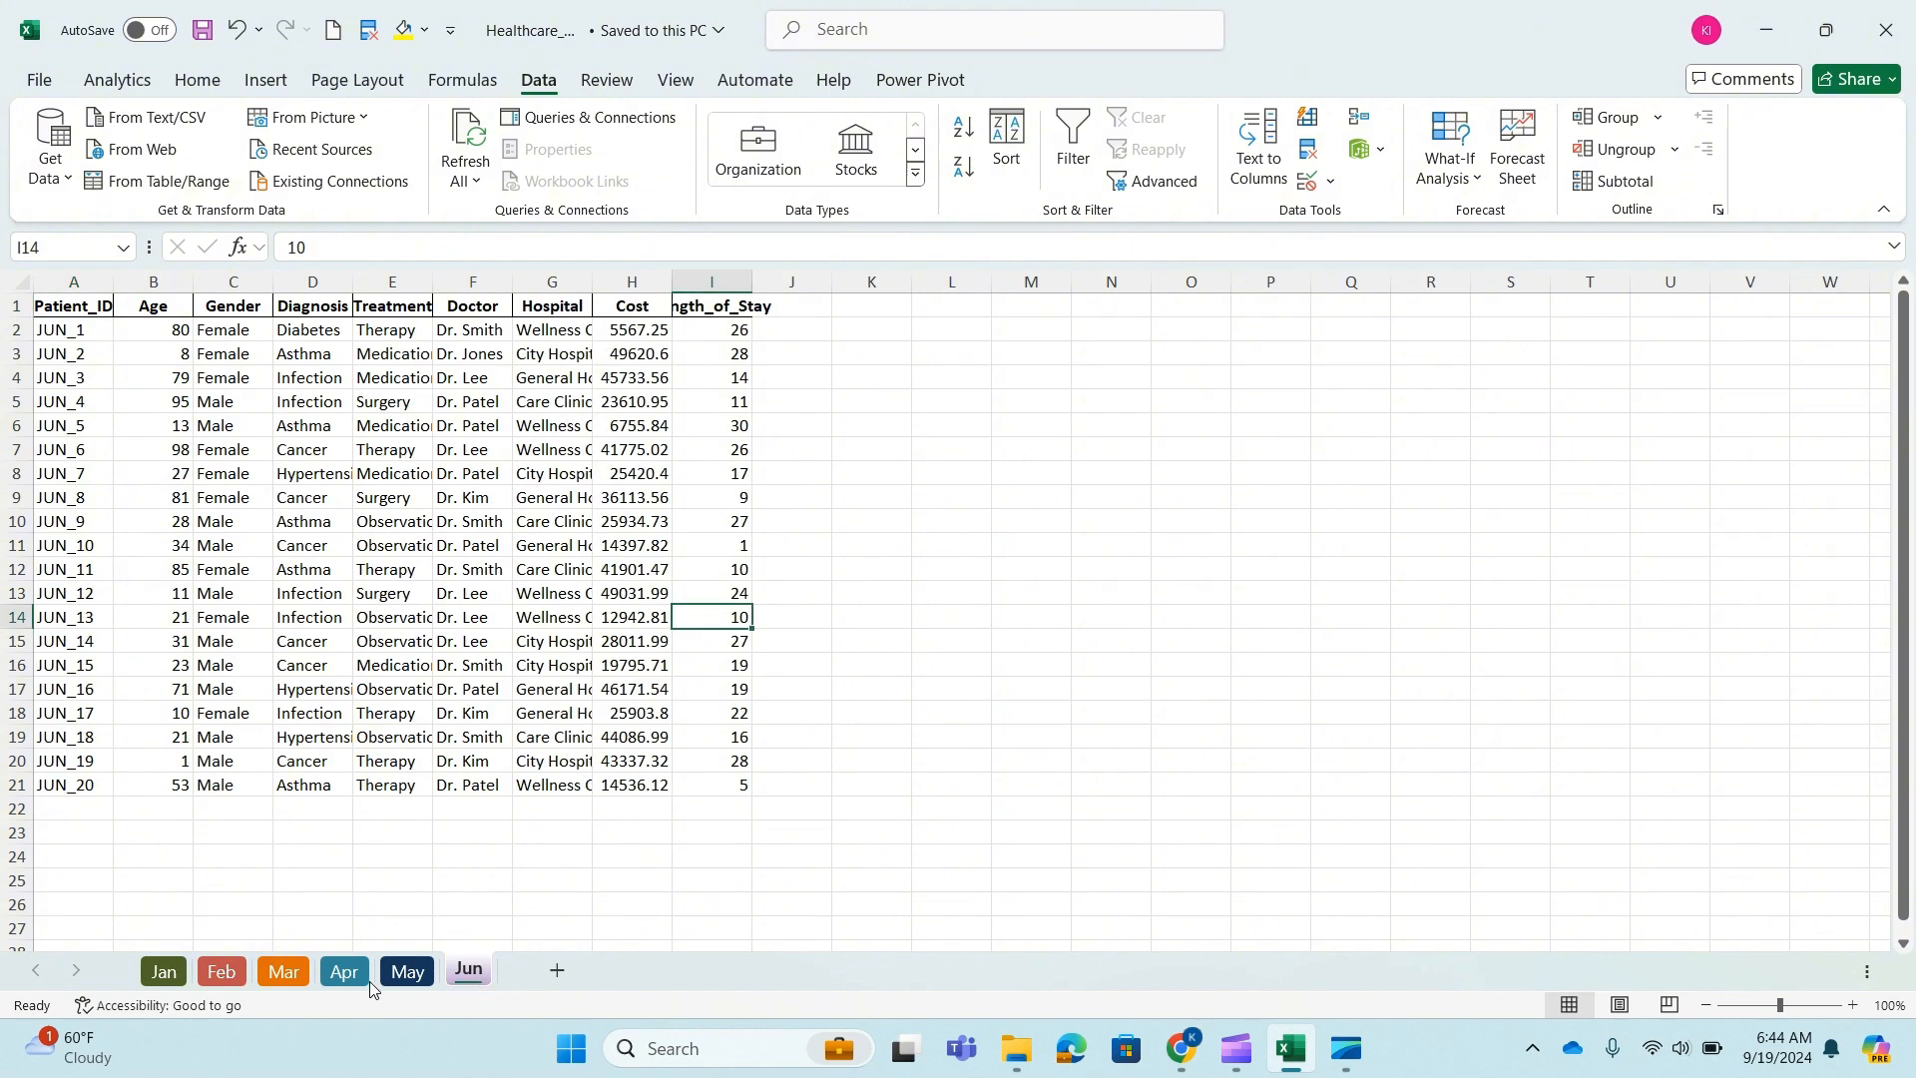
left_click(161, 983)
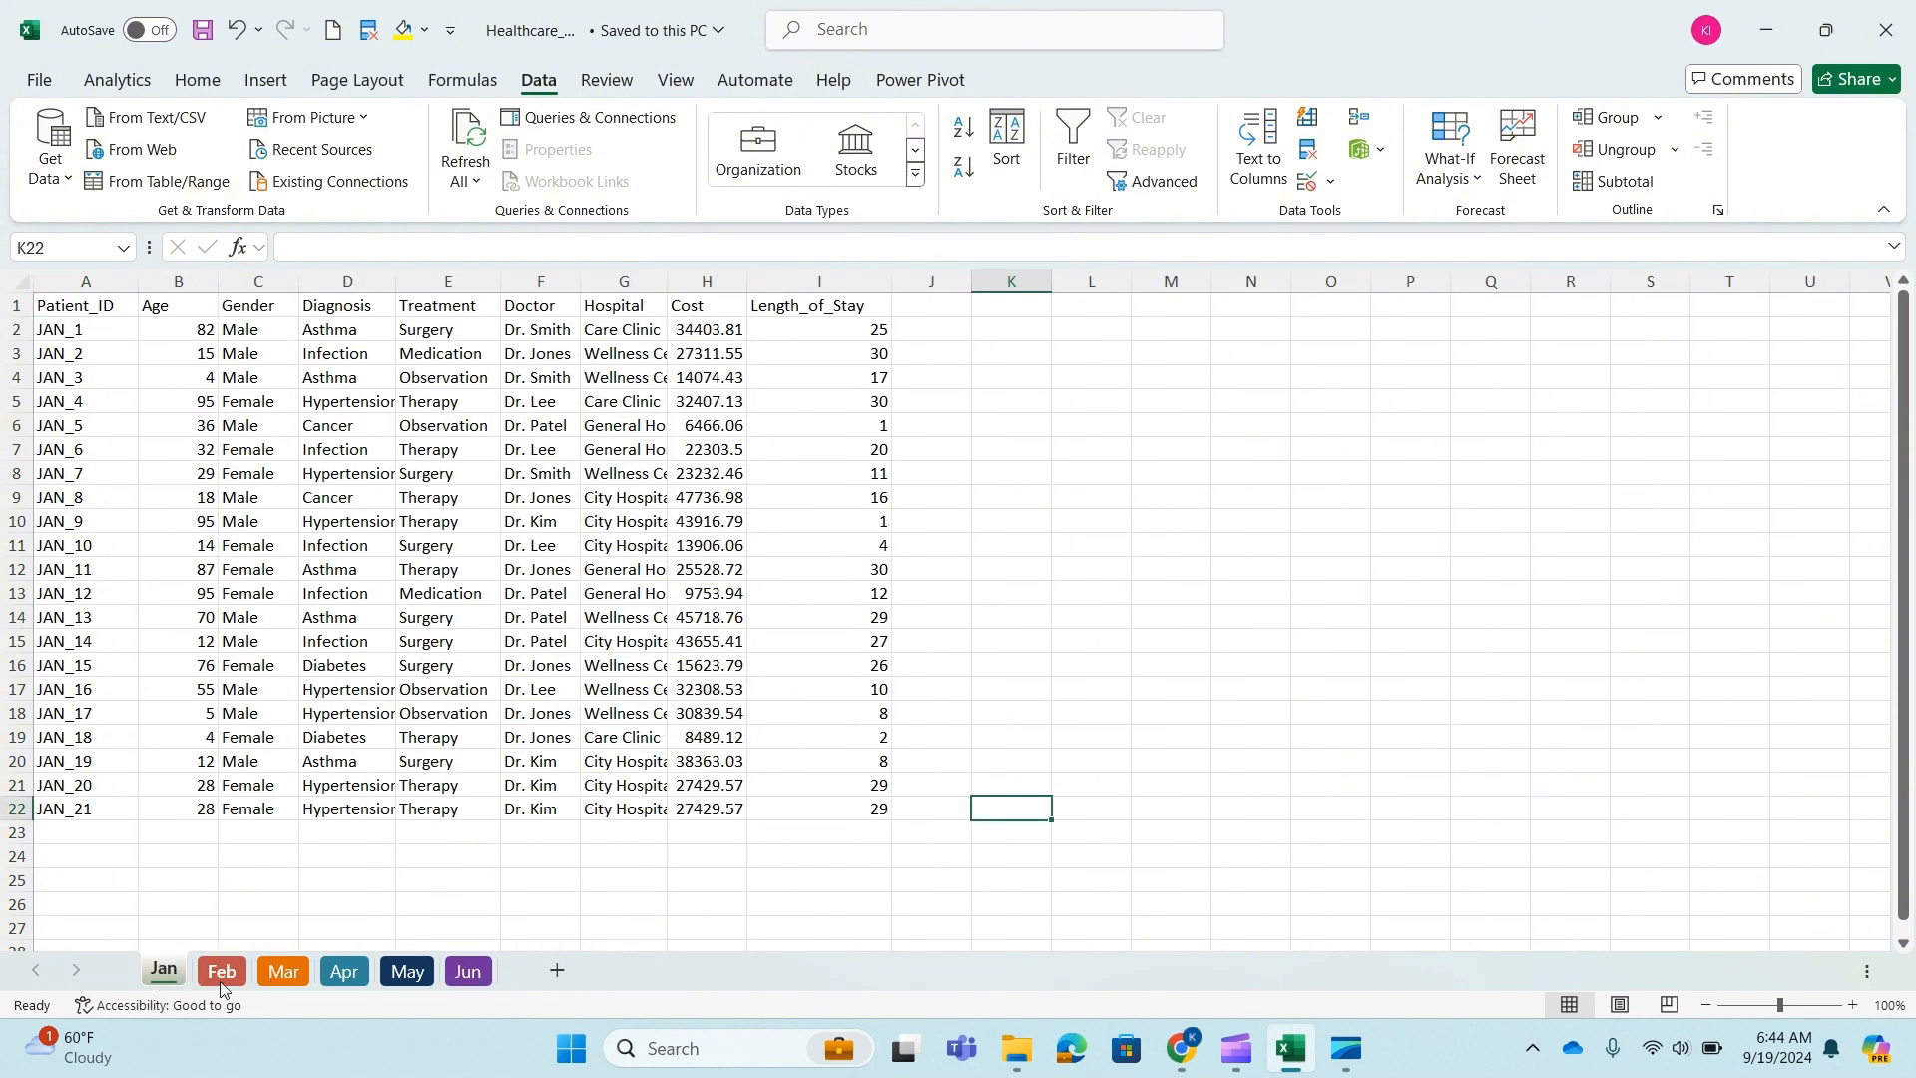
left_click(223, 983)
left_click(277, 974)
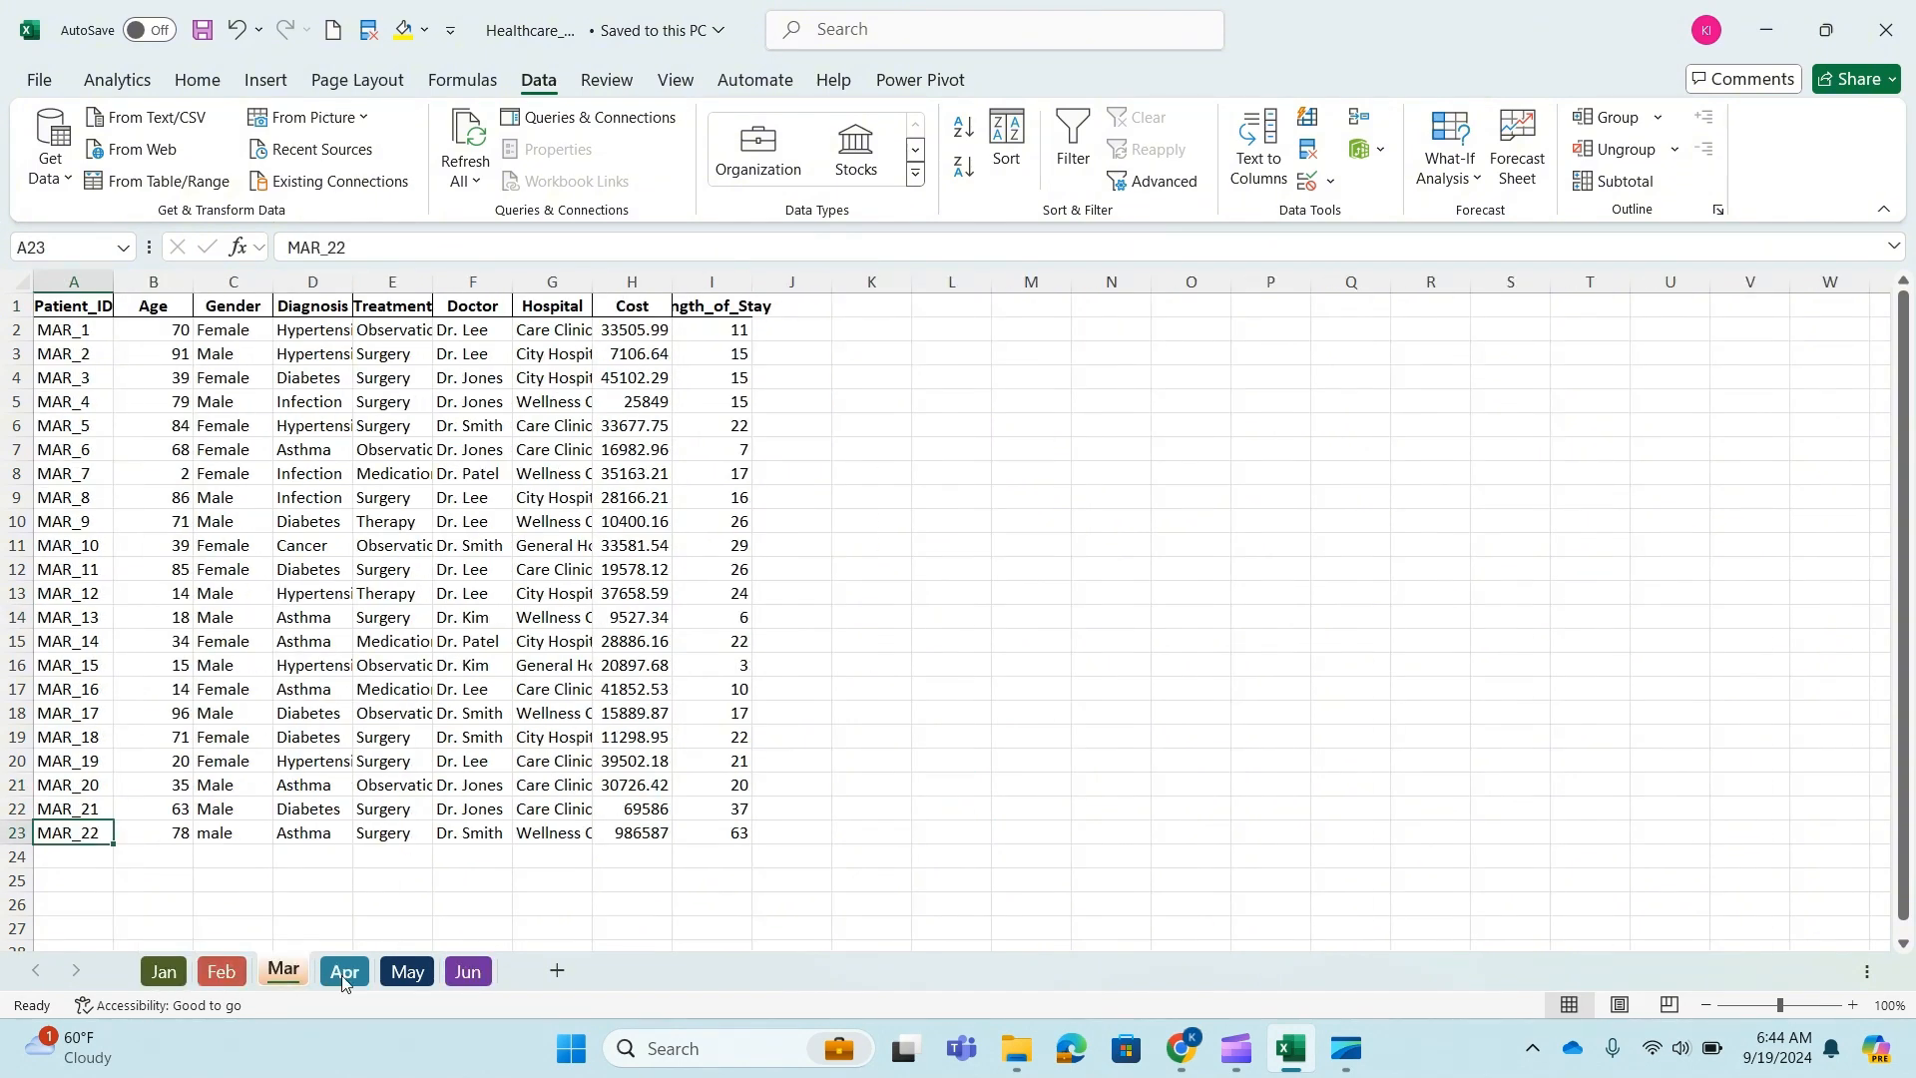
left_click(344, 979)
left_click(409, 983)
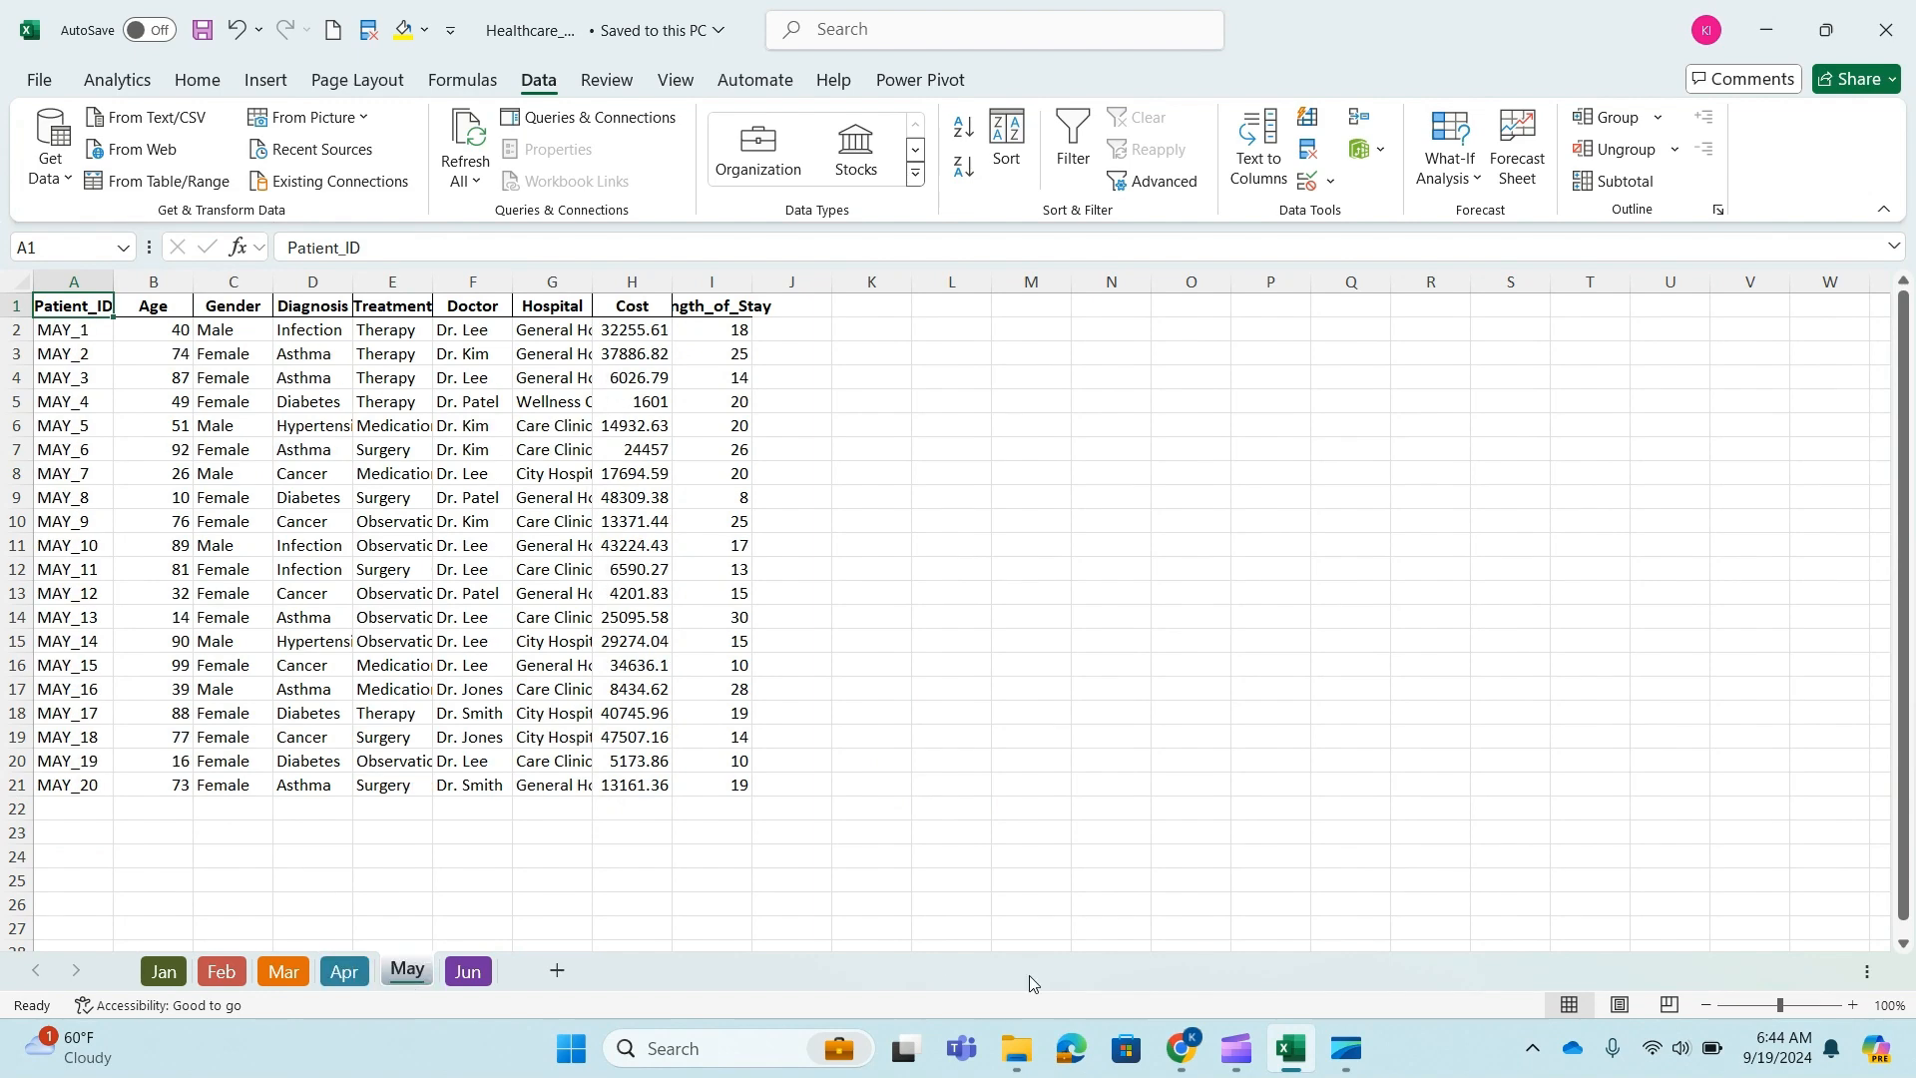
- Switch to File Explorer and view the monthly workbooks in the healthcare_Patients folder, then return to the Excel workbook
left_click(1027, 1053)
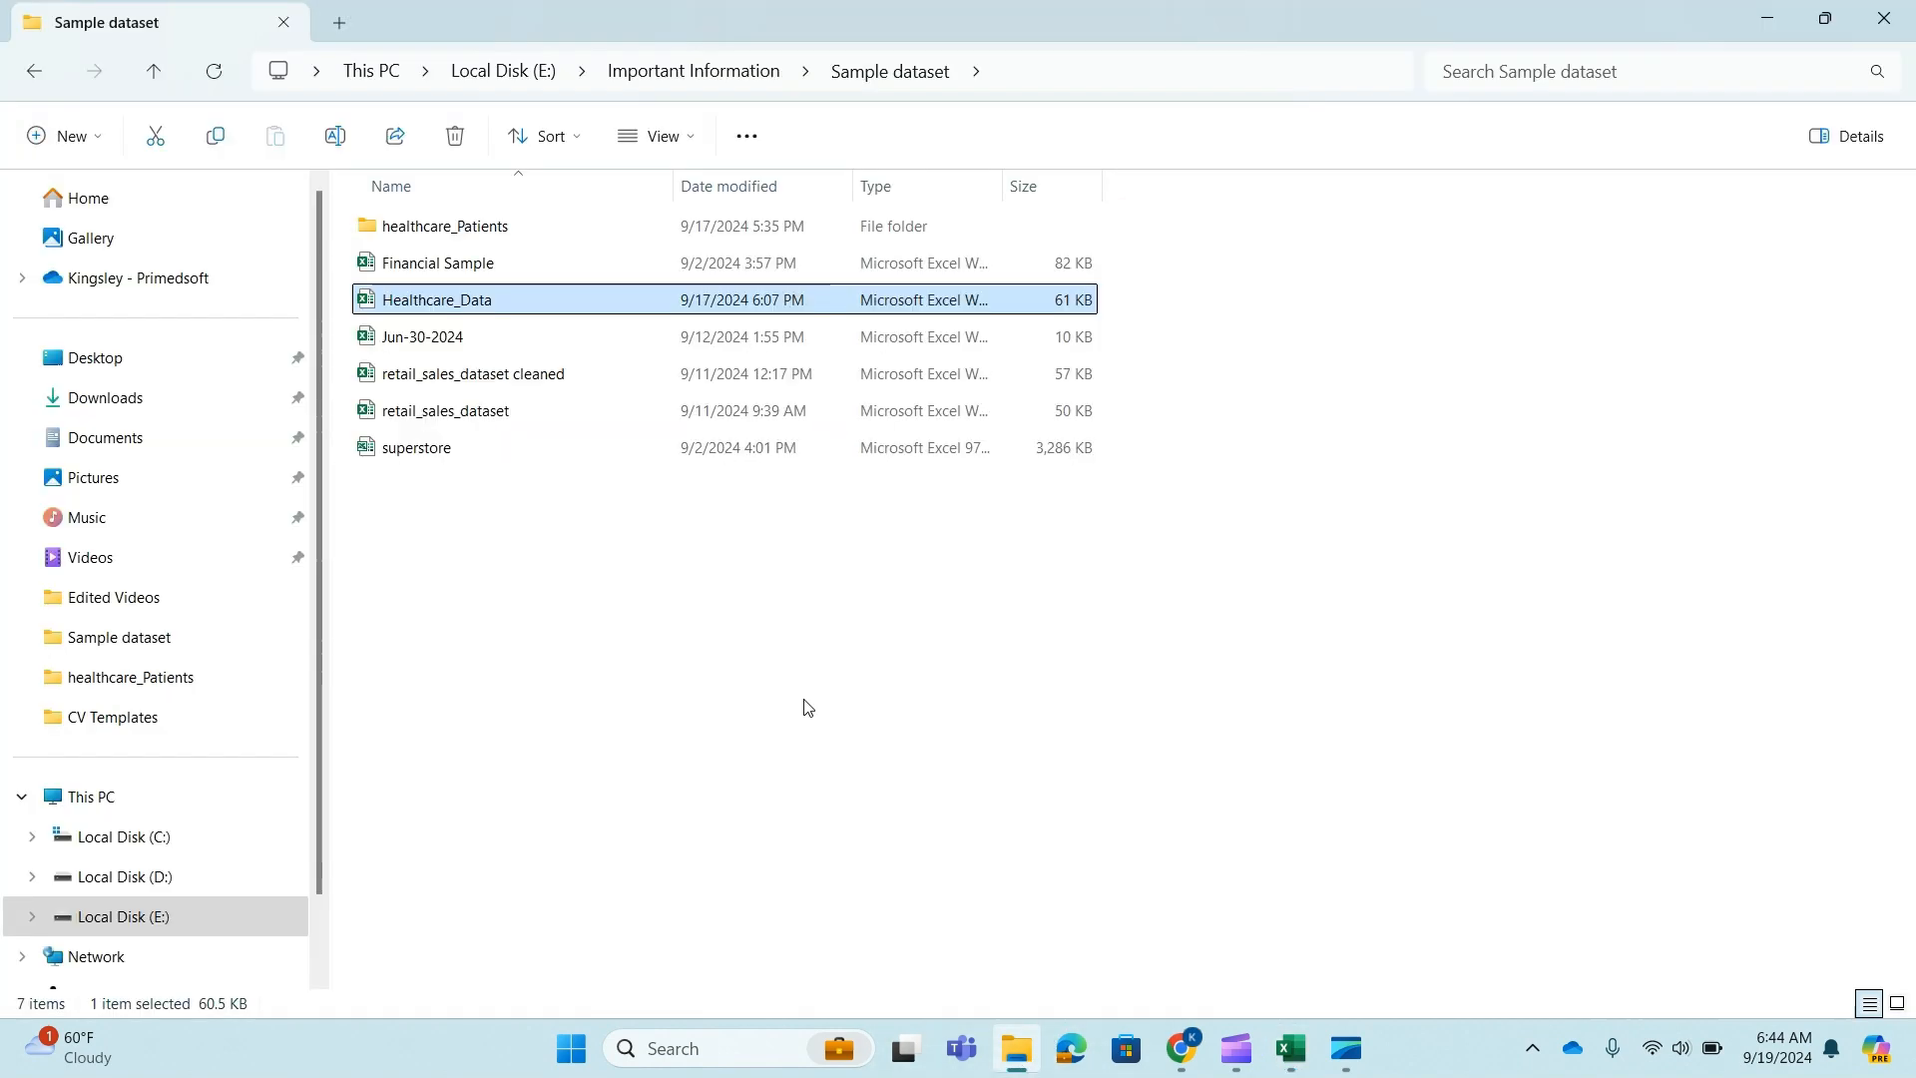
double_click(491, 227)
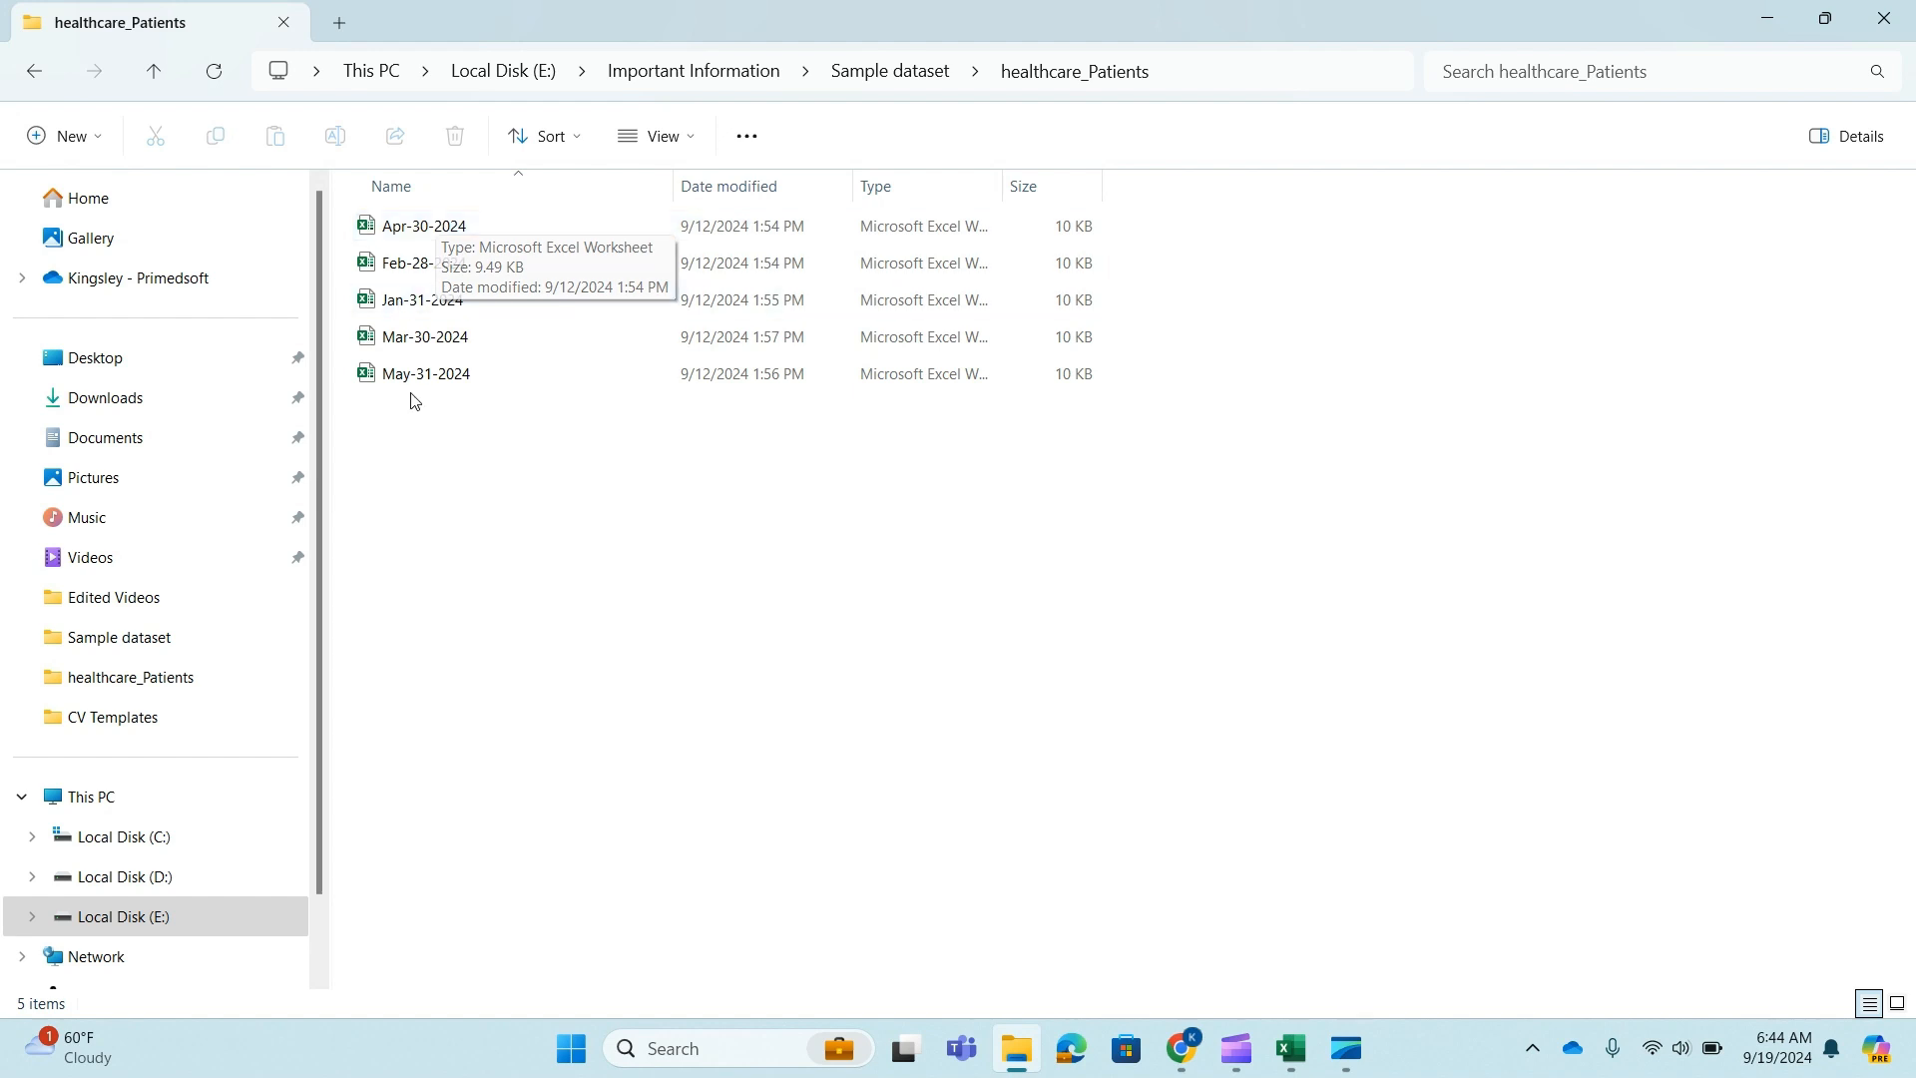
key("alt+Tab")
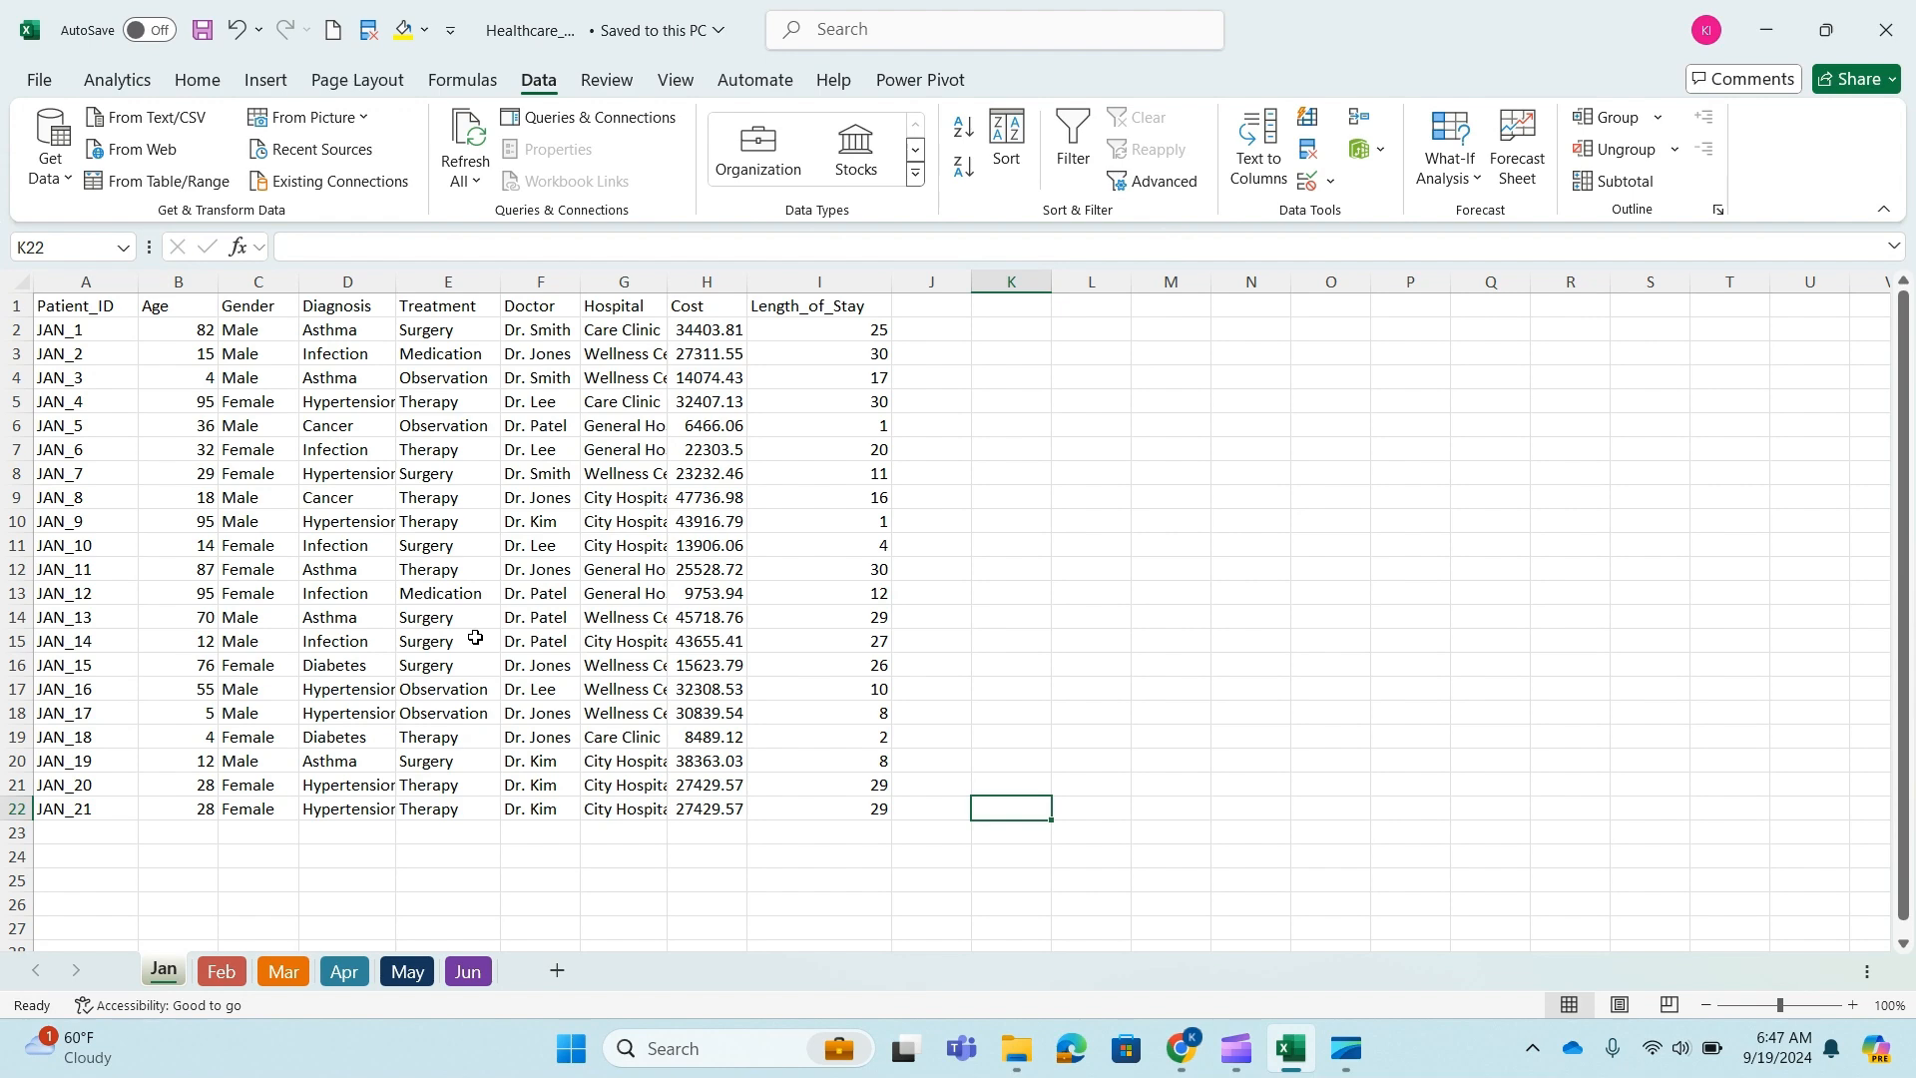
- Switch to Chrome and read the description of the VSTACK function on the Microsoft Support page
left_click(1192, 1055)
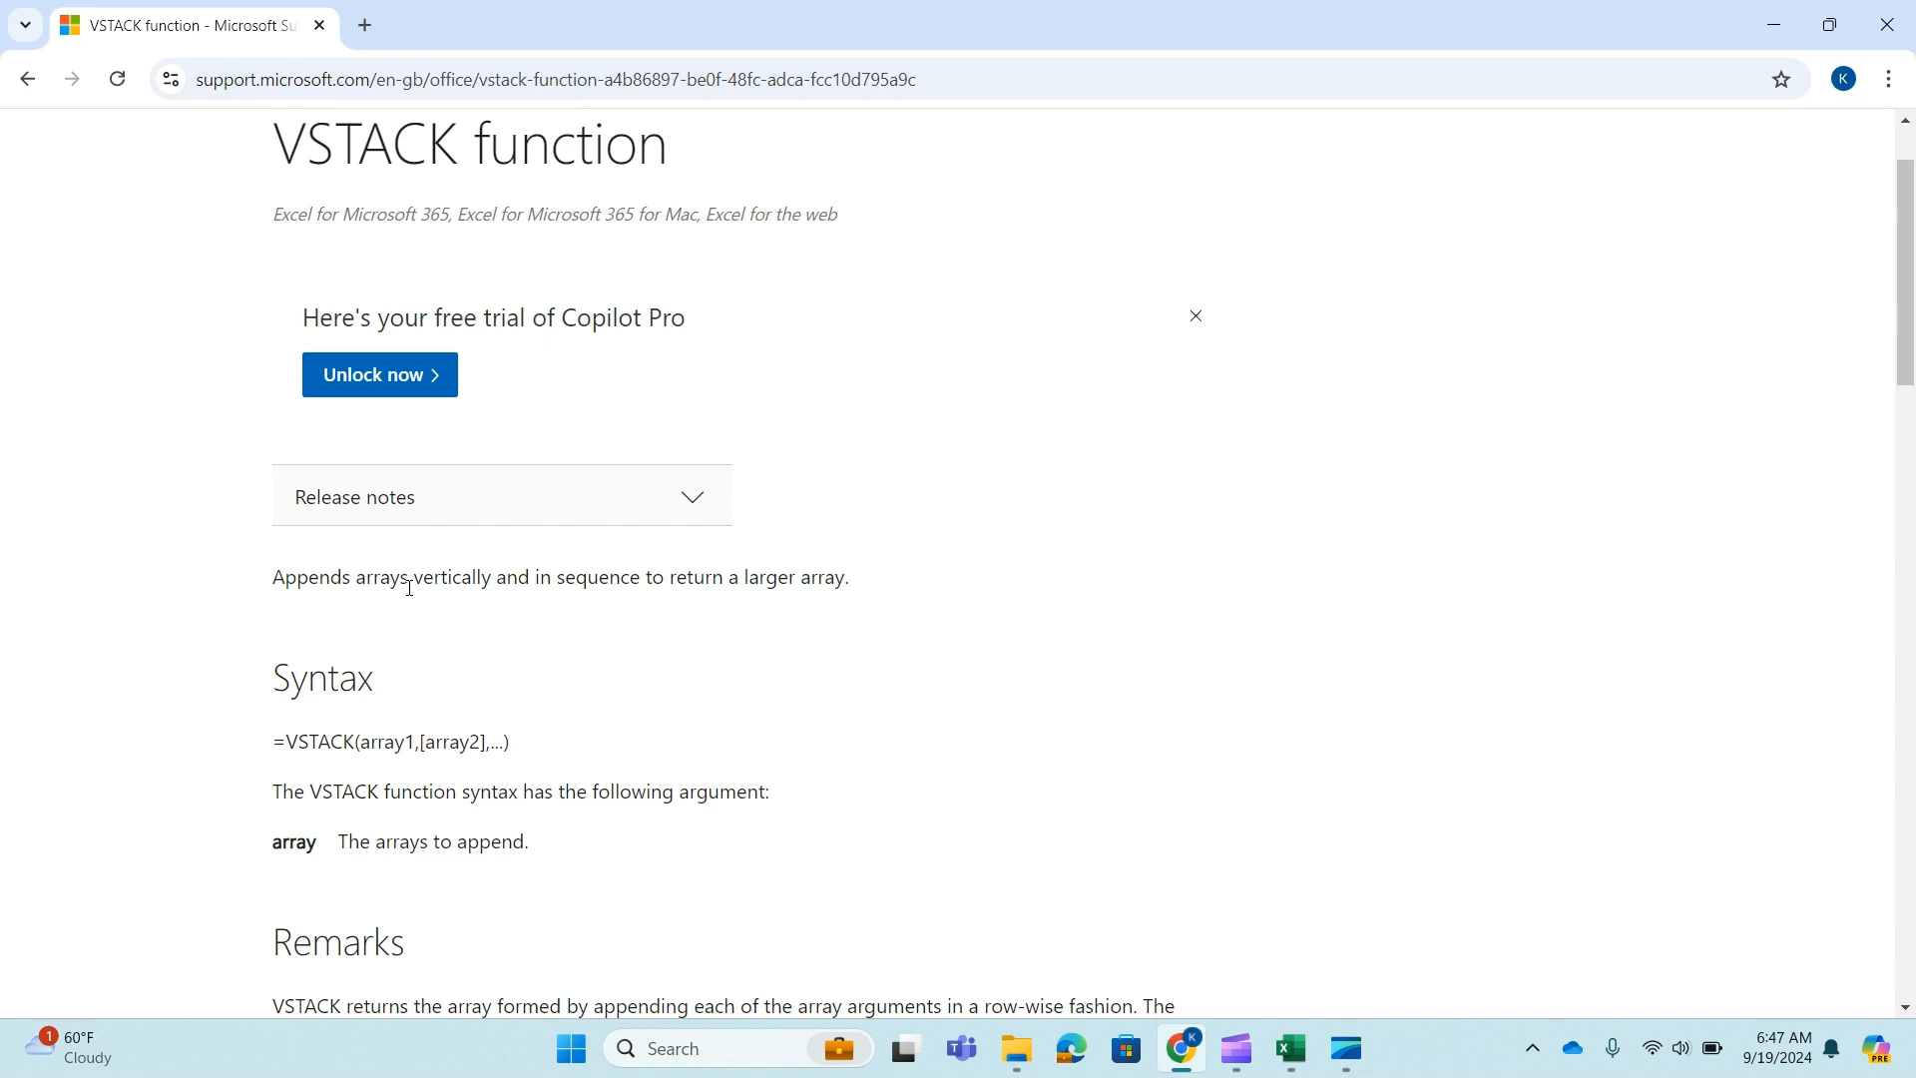
left_click_drag(273, 577, 850, 599)
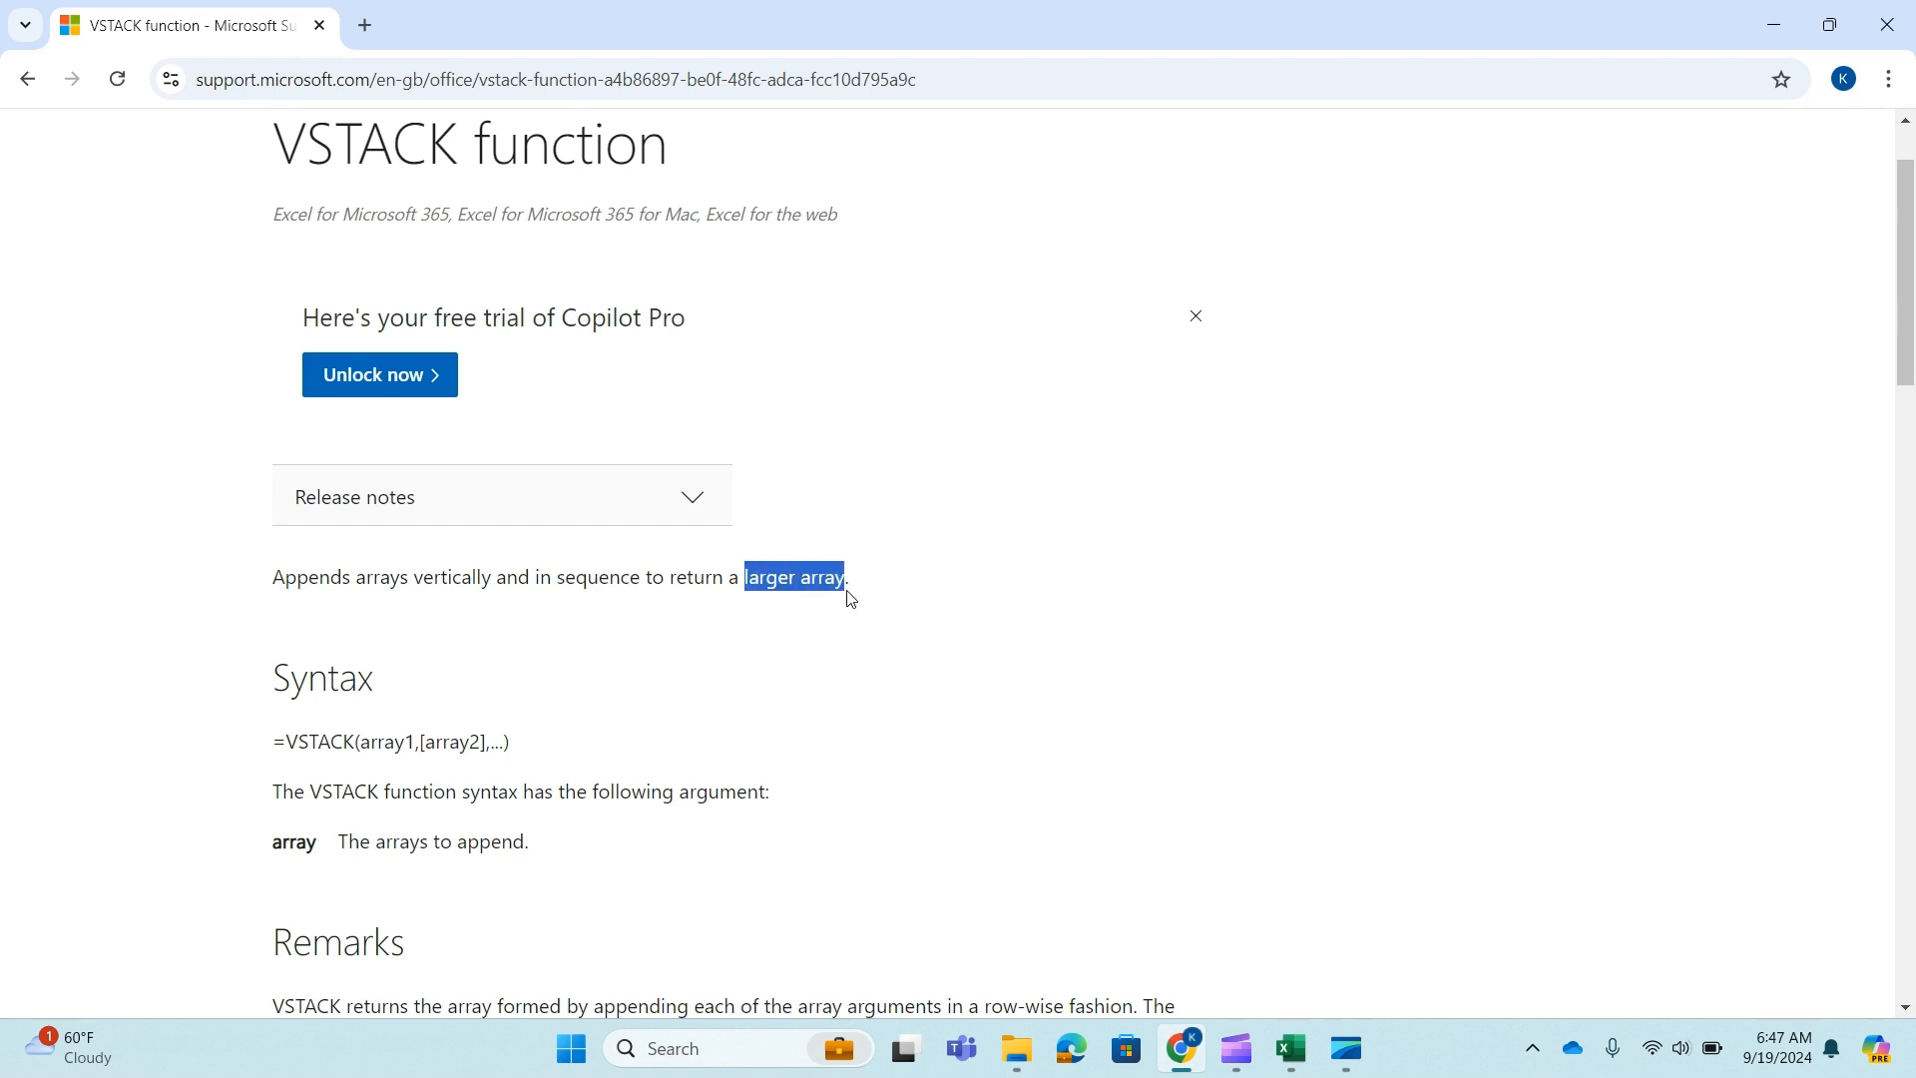
left_click_drag(368, 576, 404, 581)
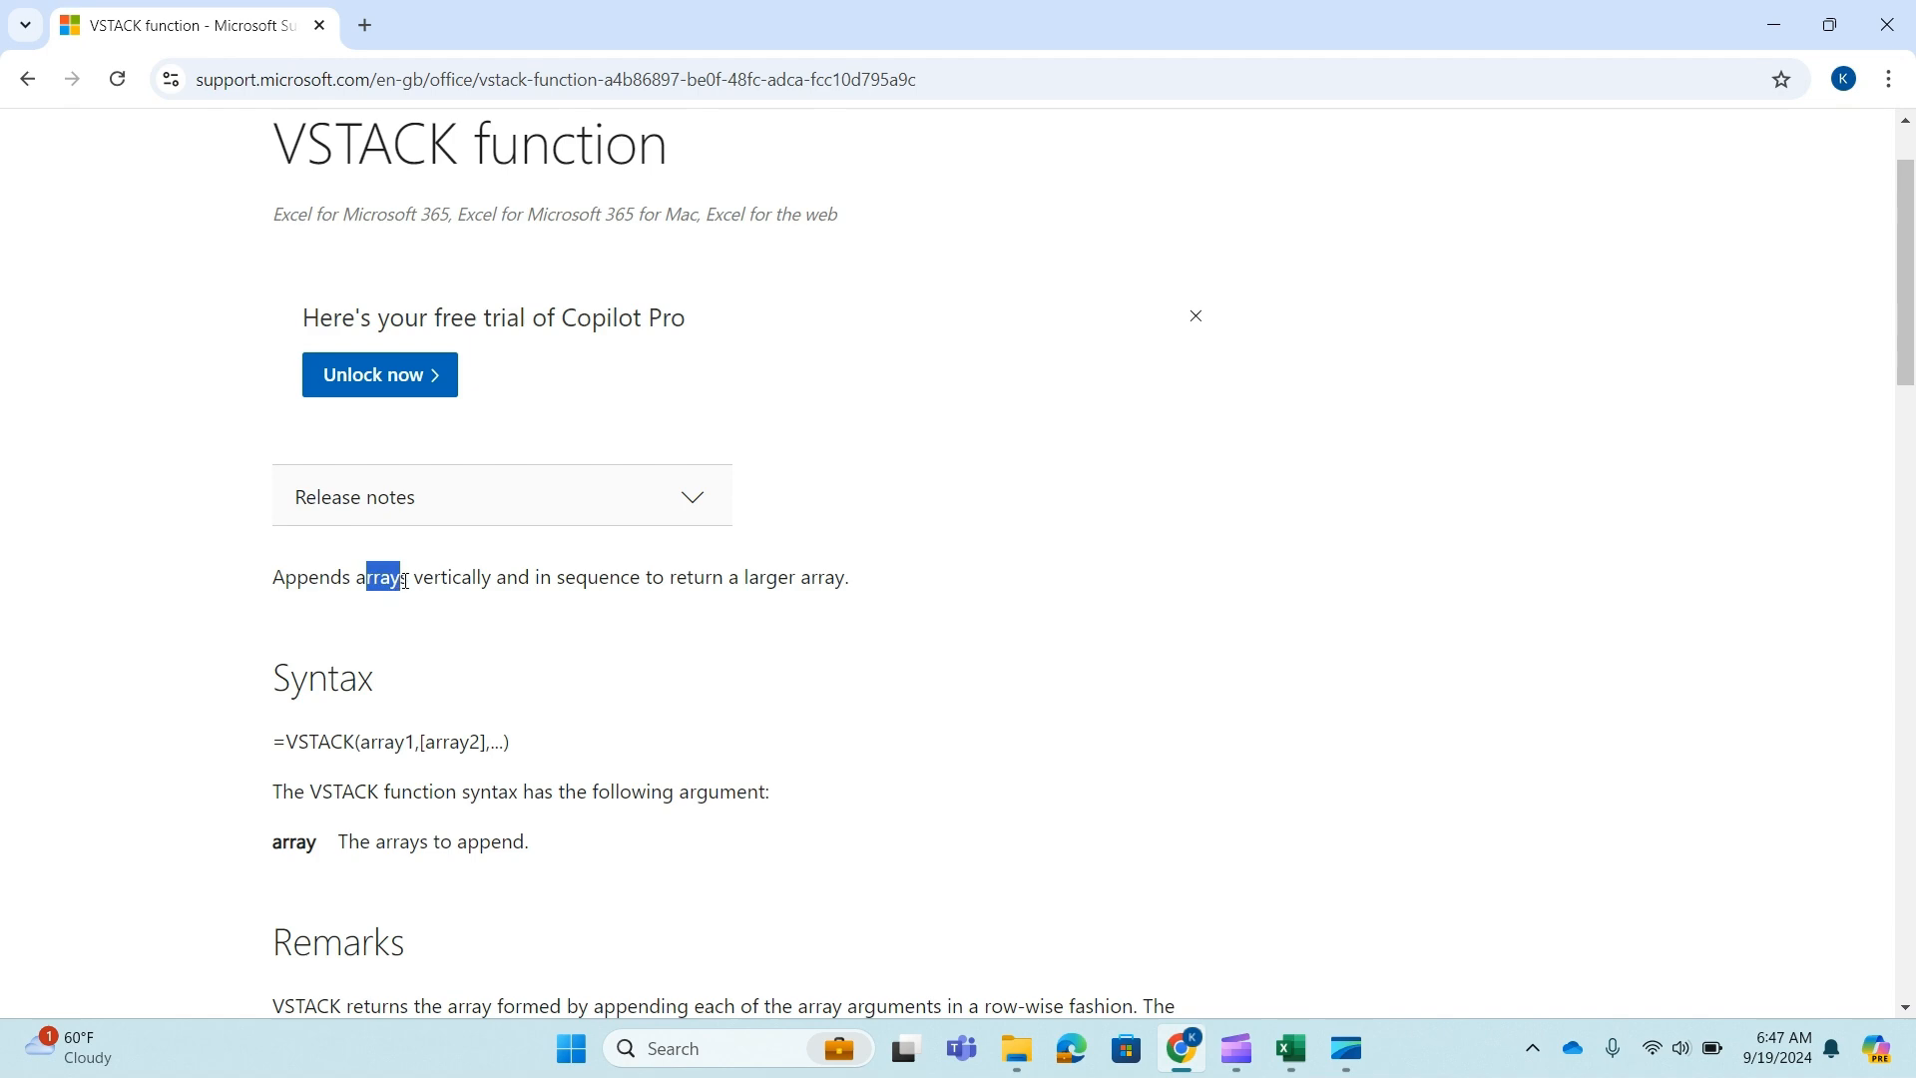
- Switch back to Excel, add a new worksheet after Jun and rename it Patients Analysis
left_click(1290, 1048)
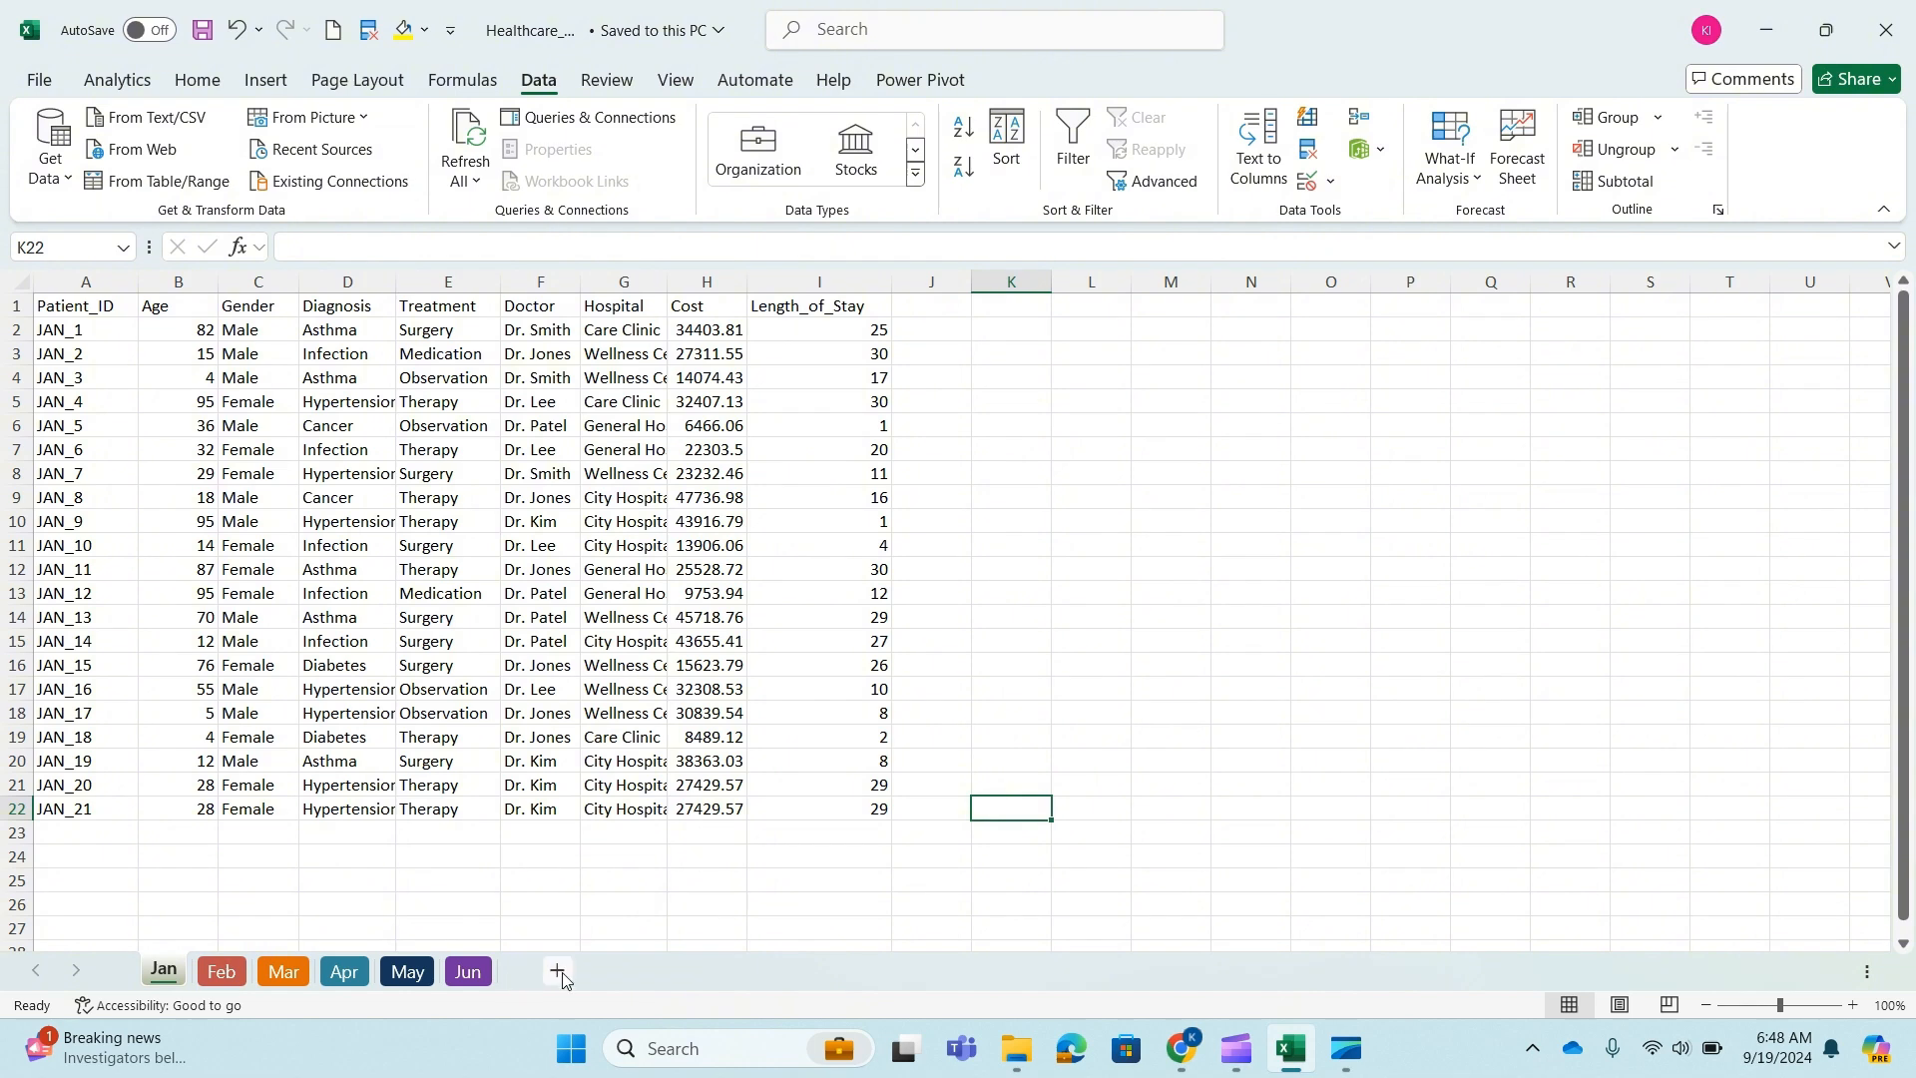
left_click(479, 972)
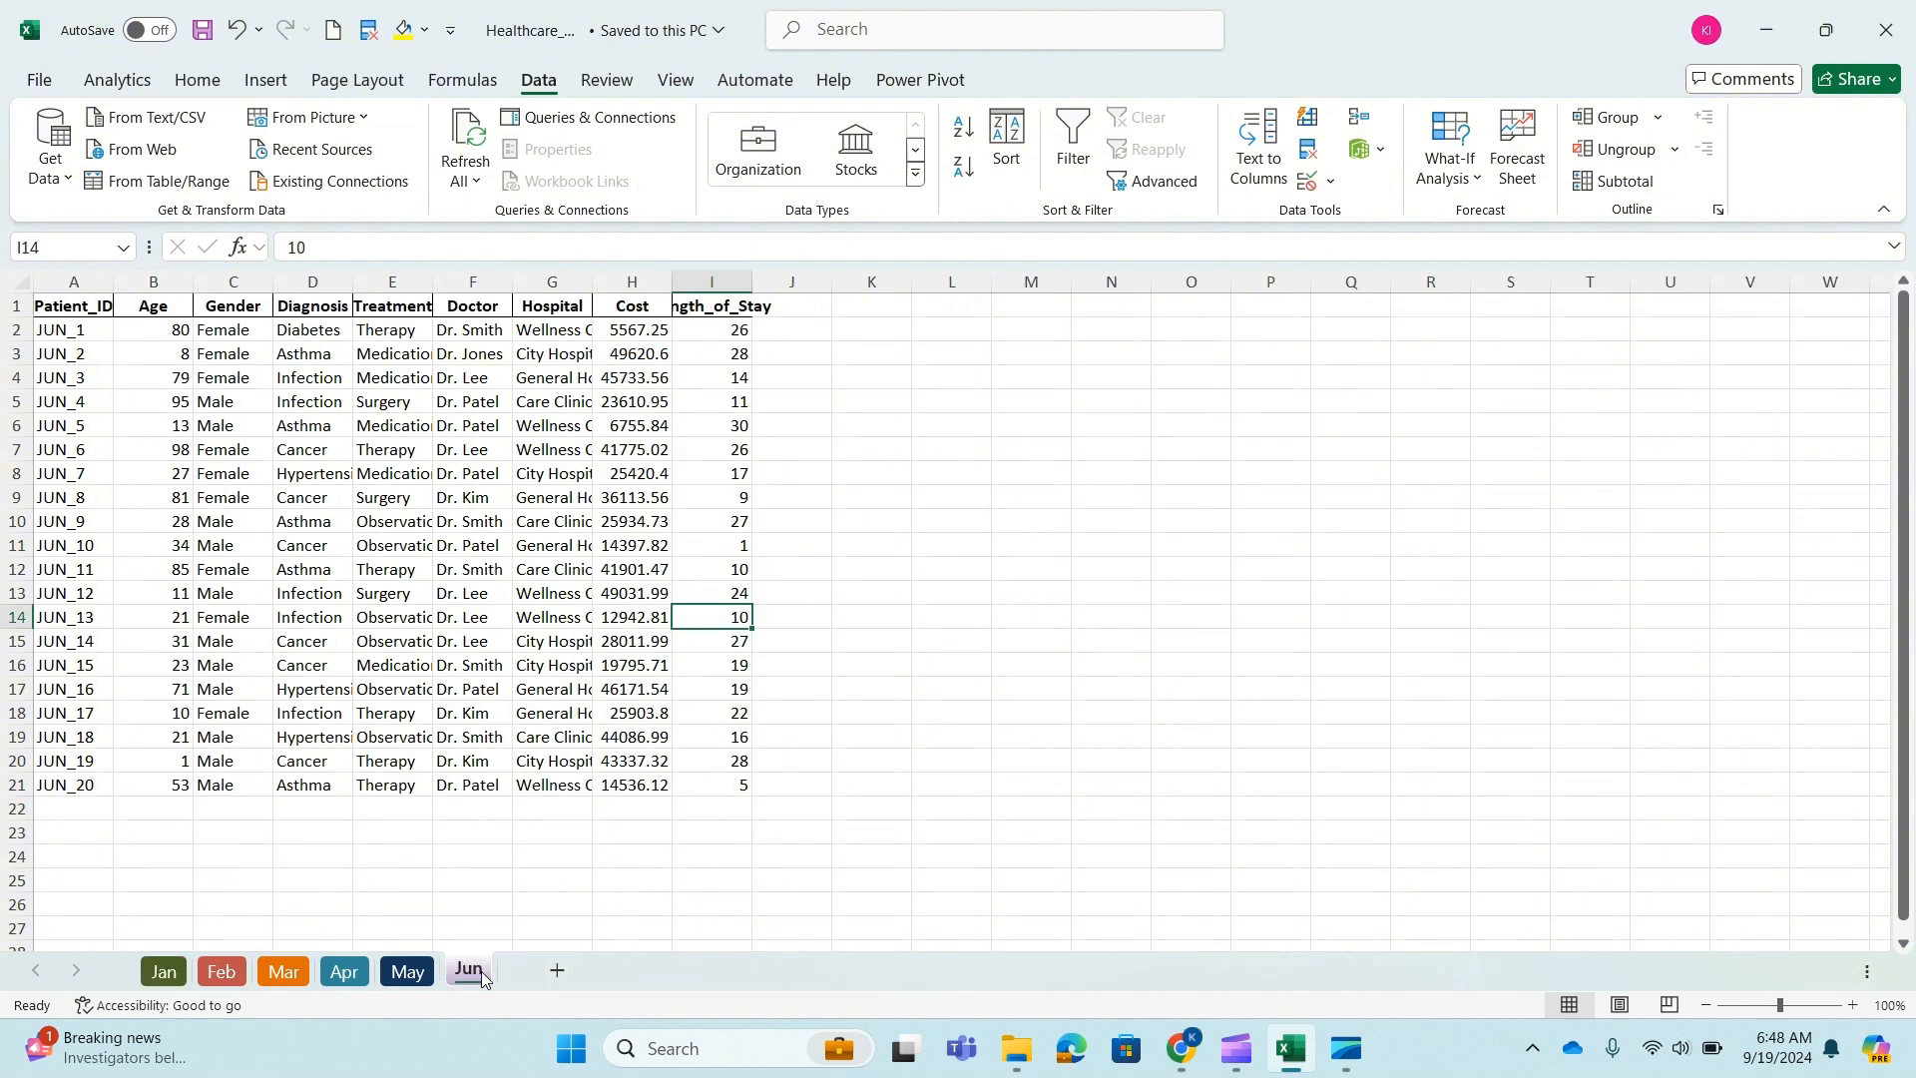
left_click(556, 971)
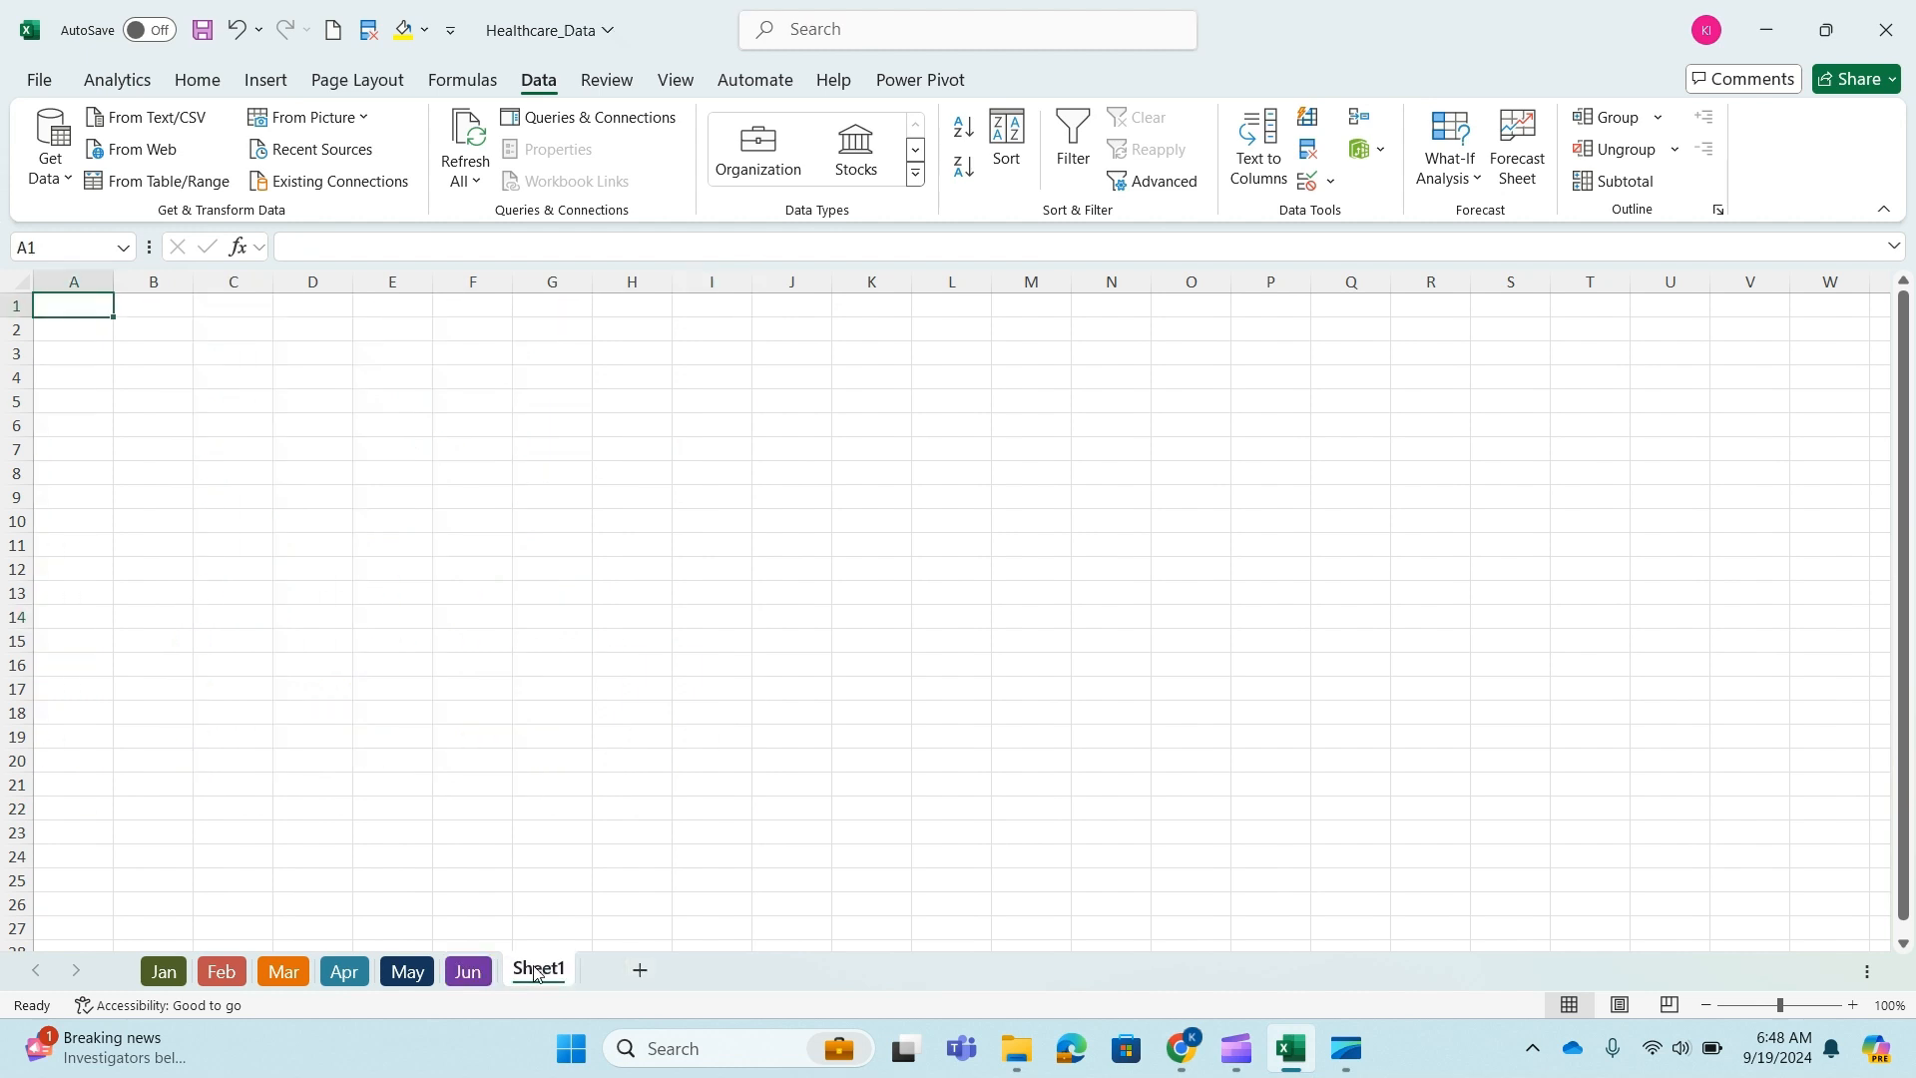
double_click(535, 970)
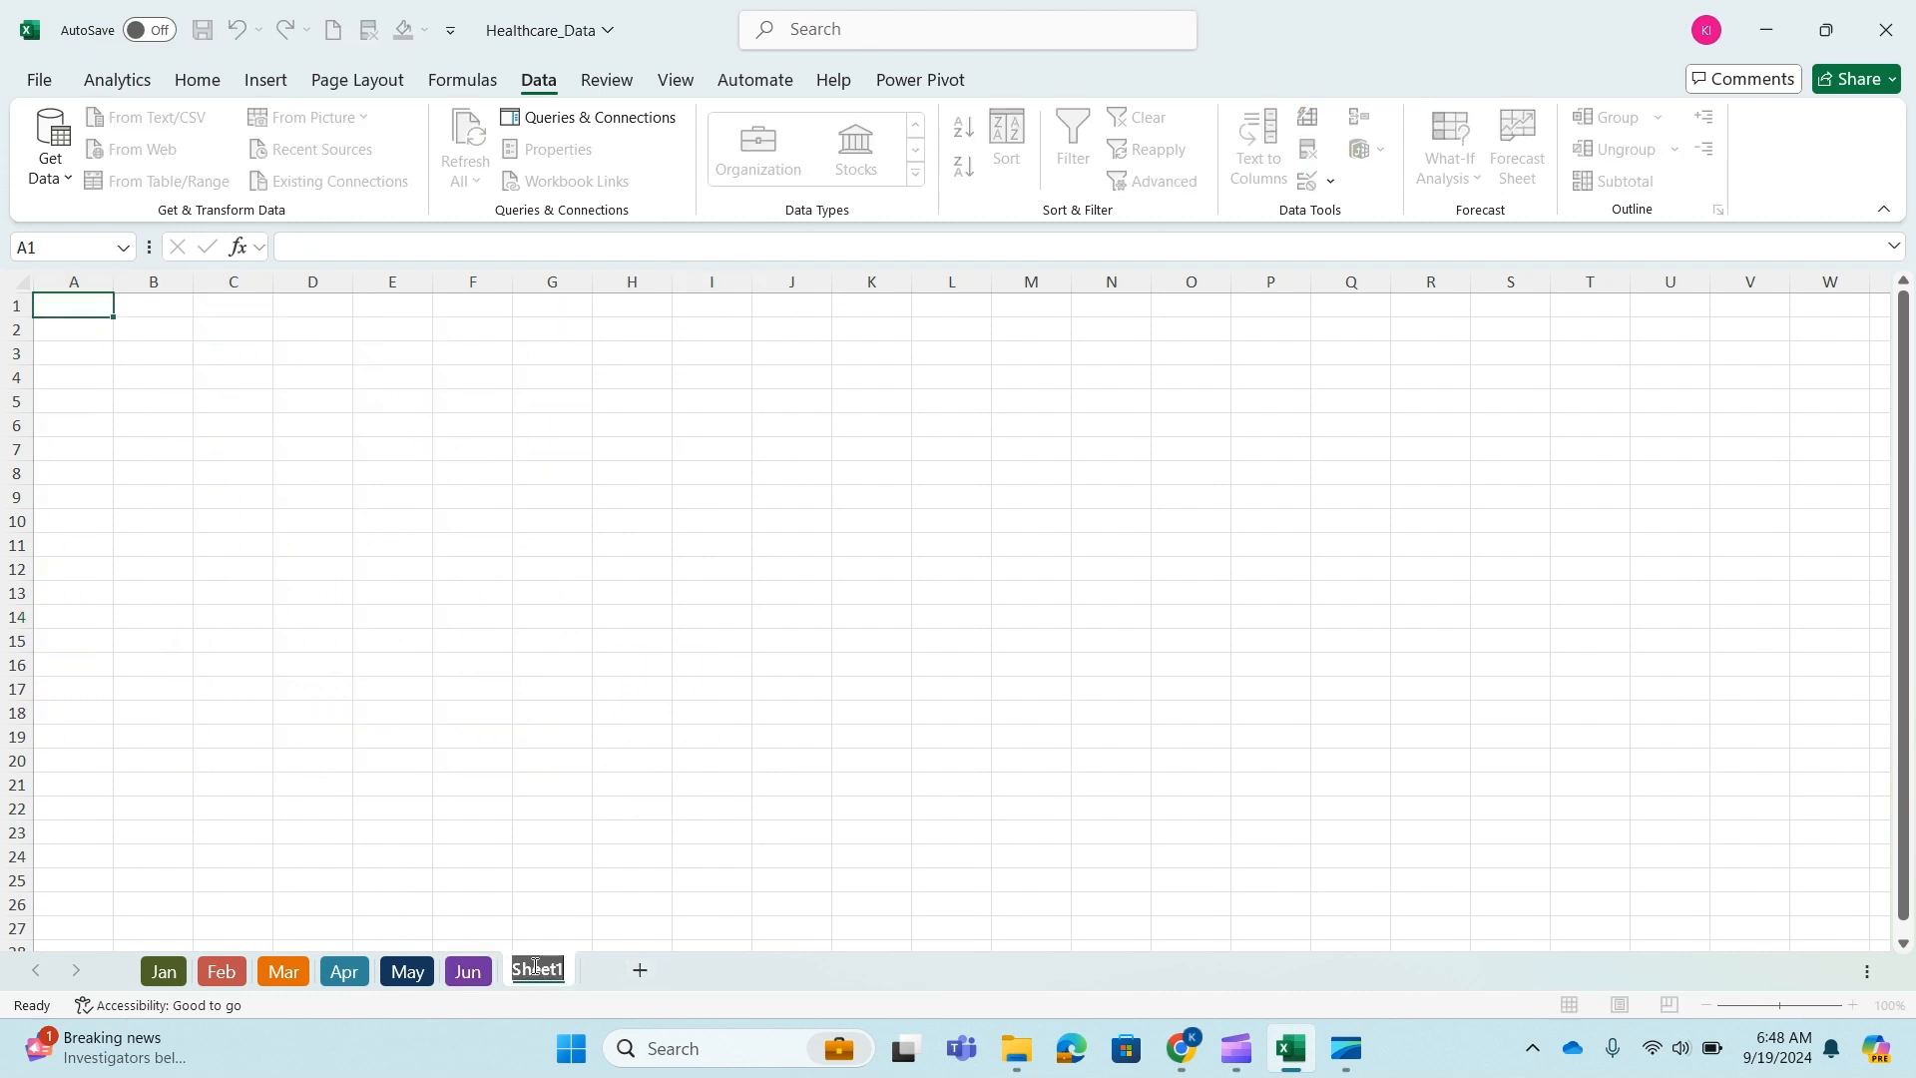
type("Patients Analysis")
key("Return")
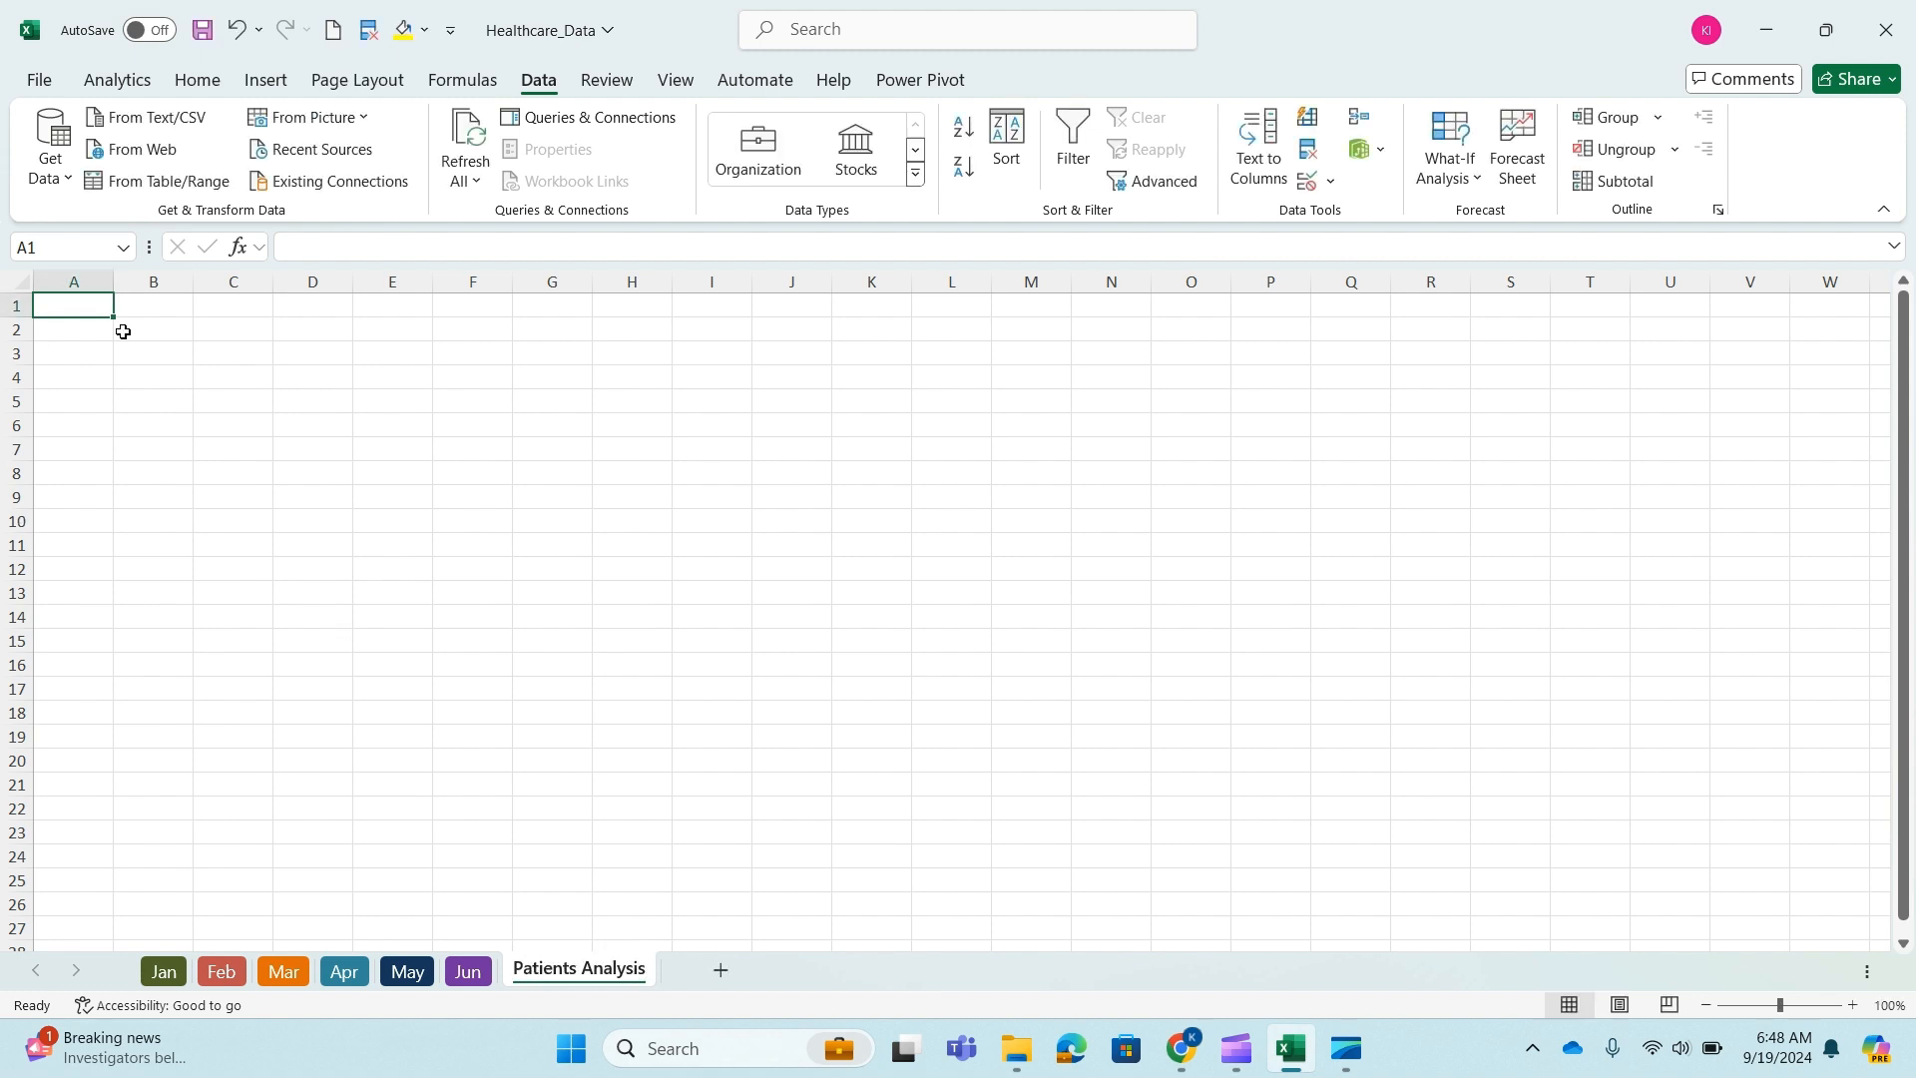
- Enter =VSTACK('Jan:Jun'!A1:I22) in cell A1 of Patients Analysis to stack the records from all six monthly sheets
type("=v")
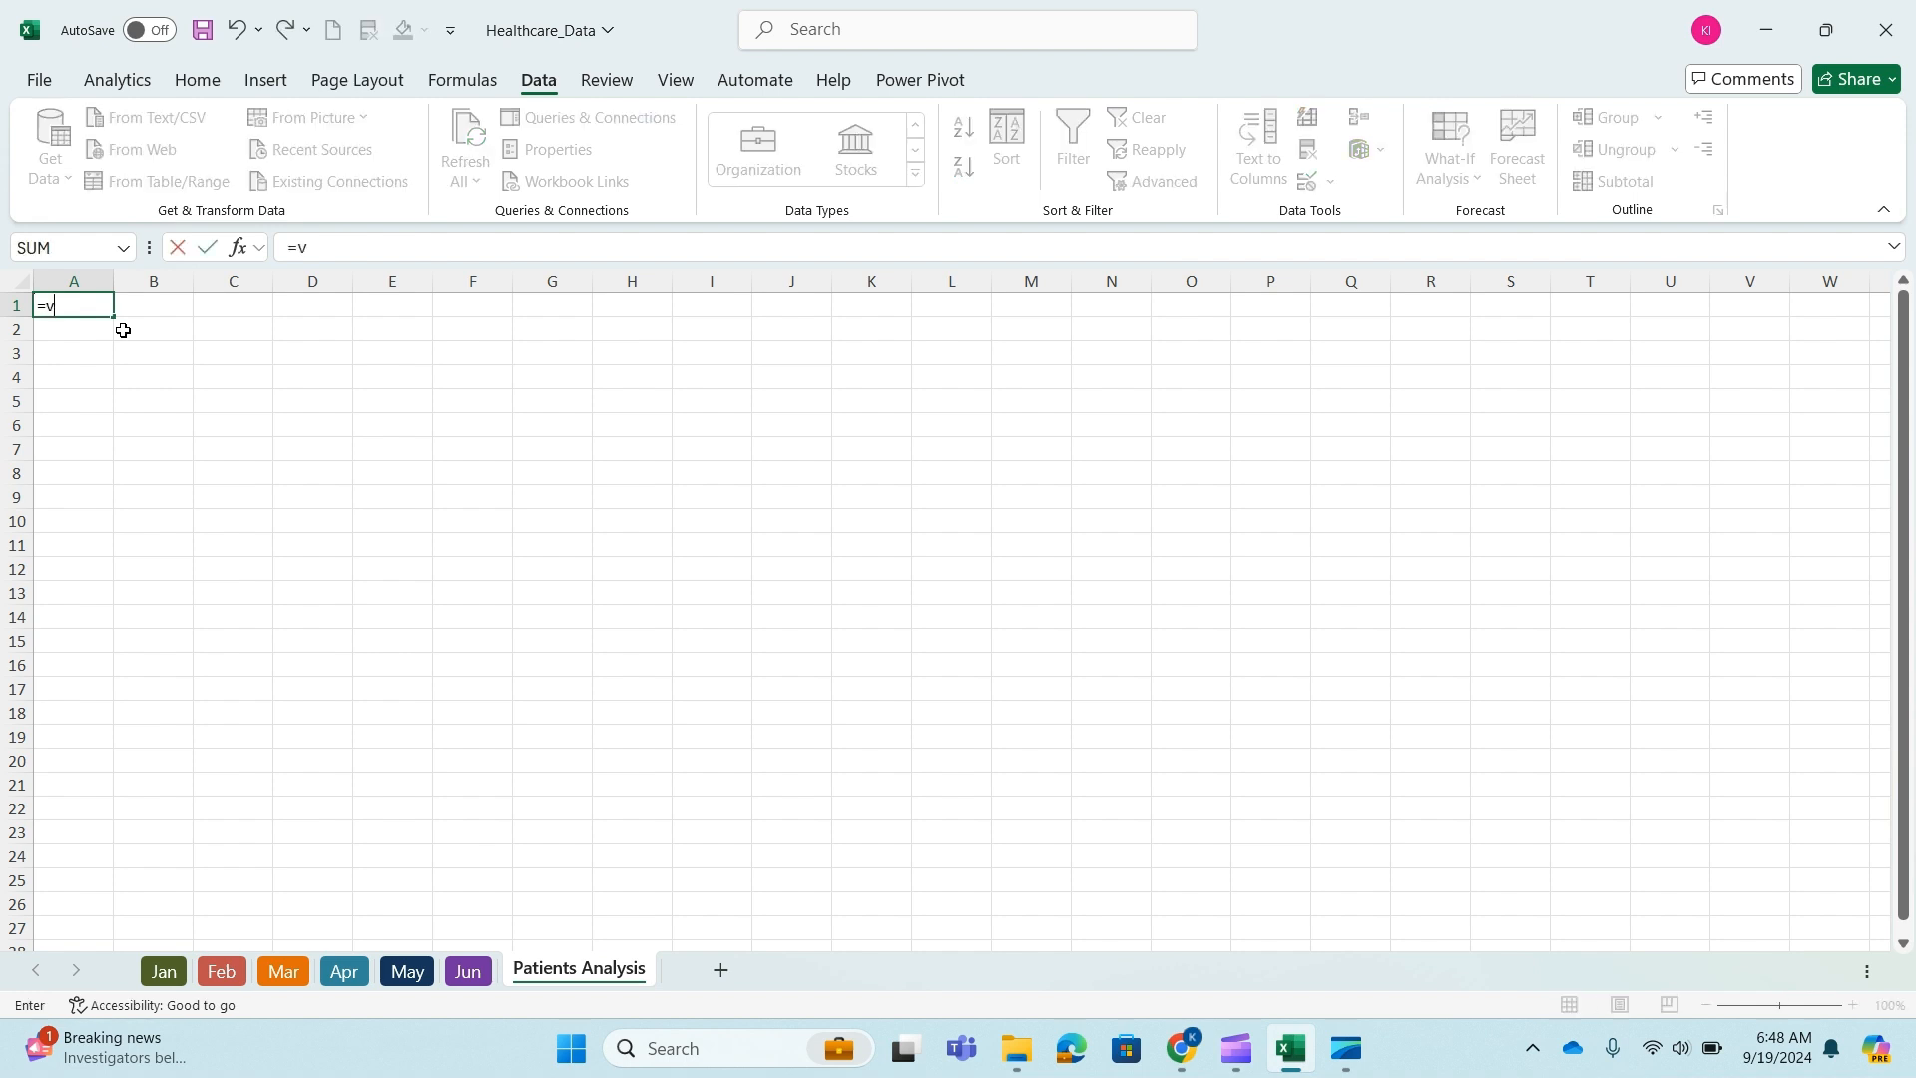
type("st")
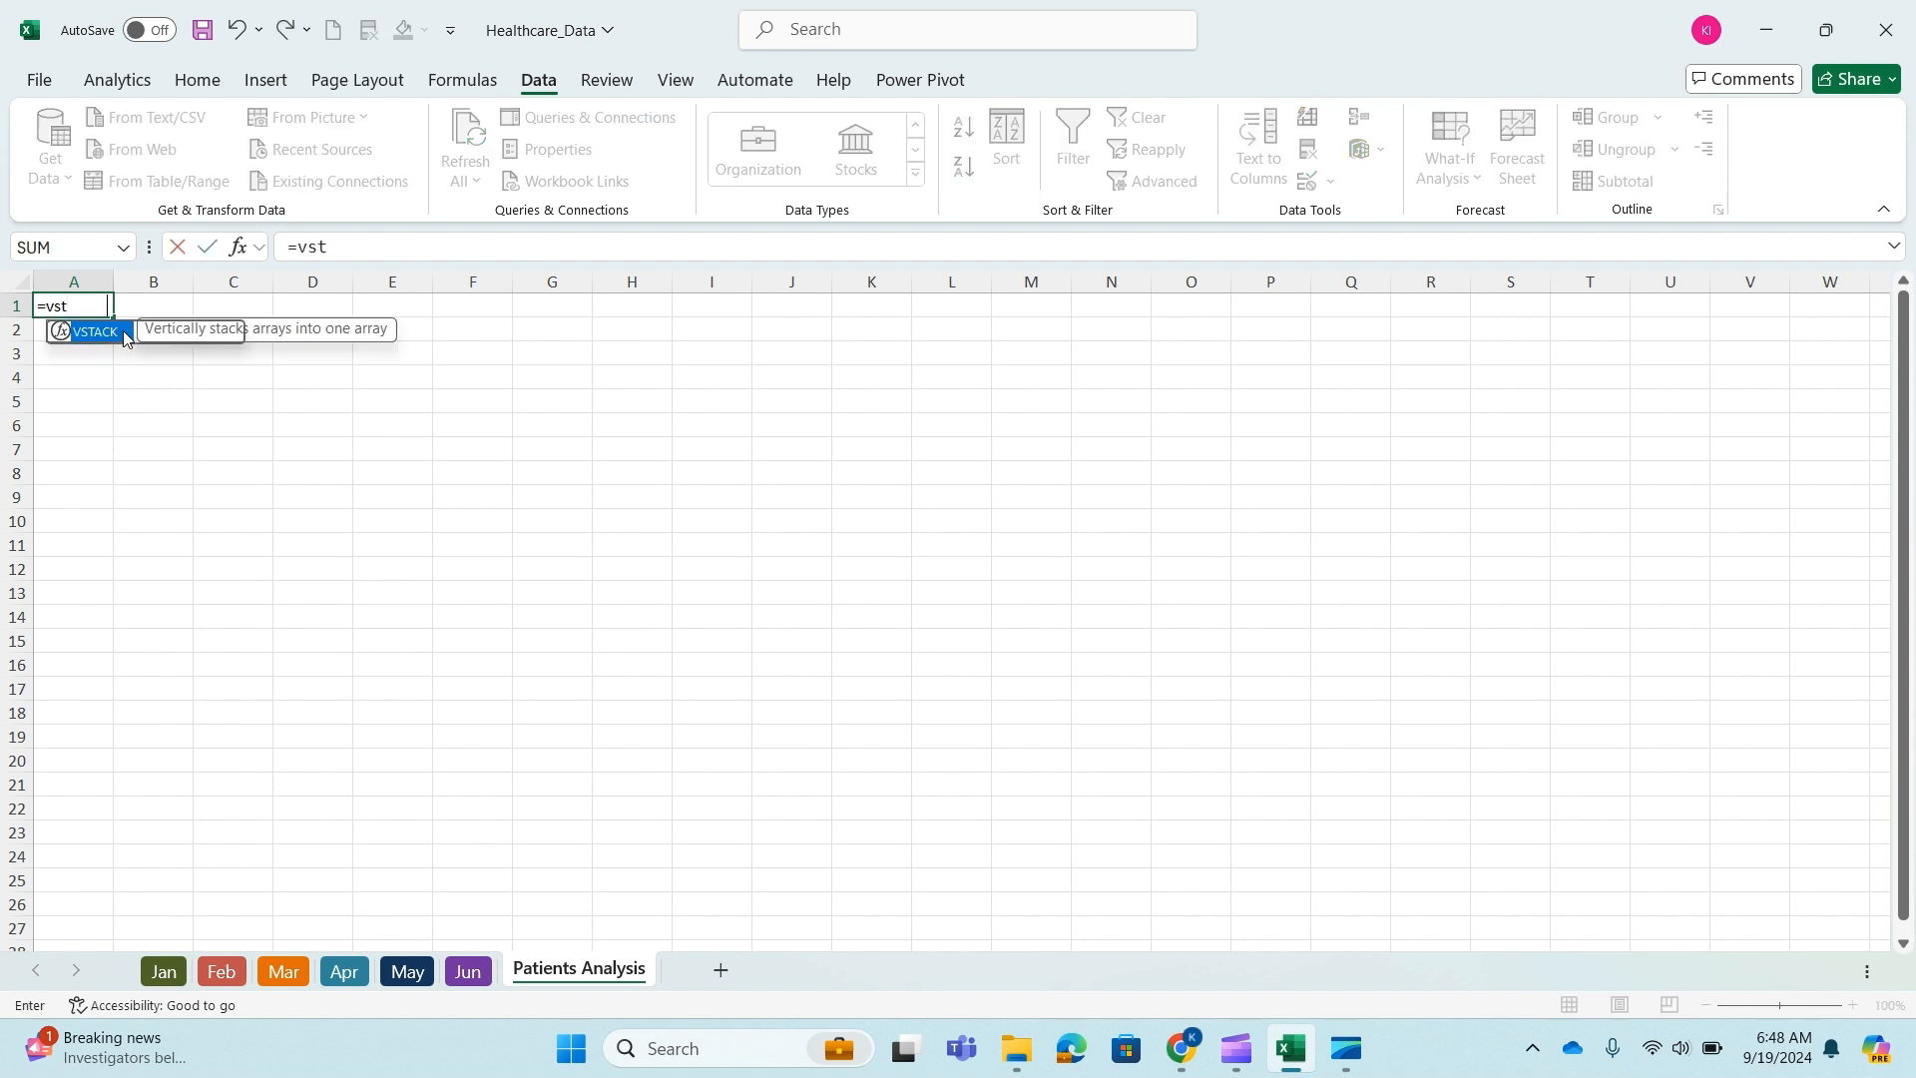
double_click(125, 333)
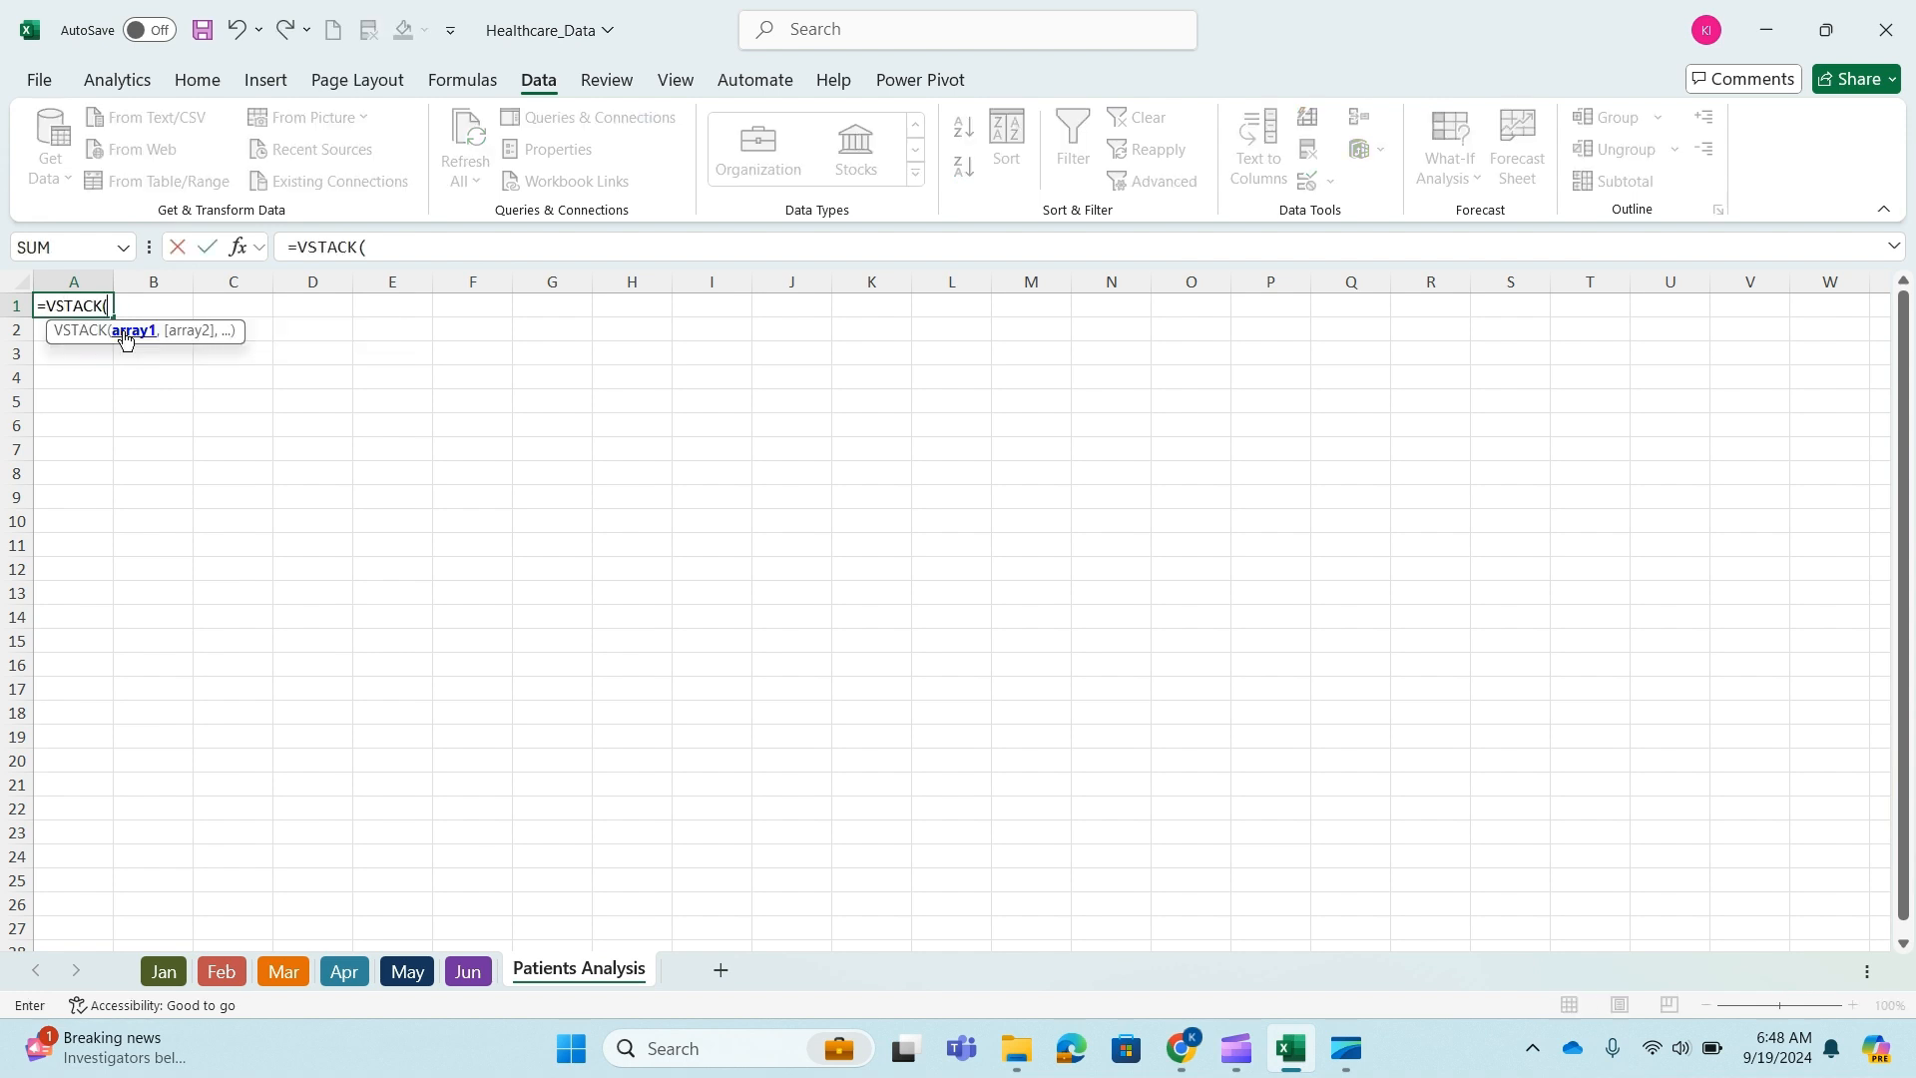
left_click(162, 971)
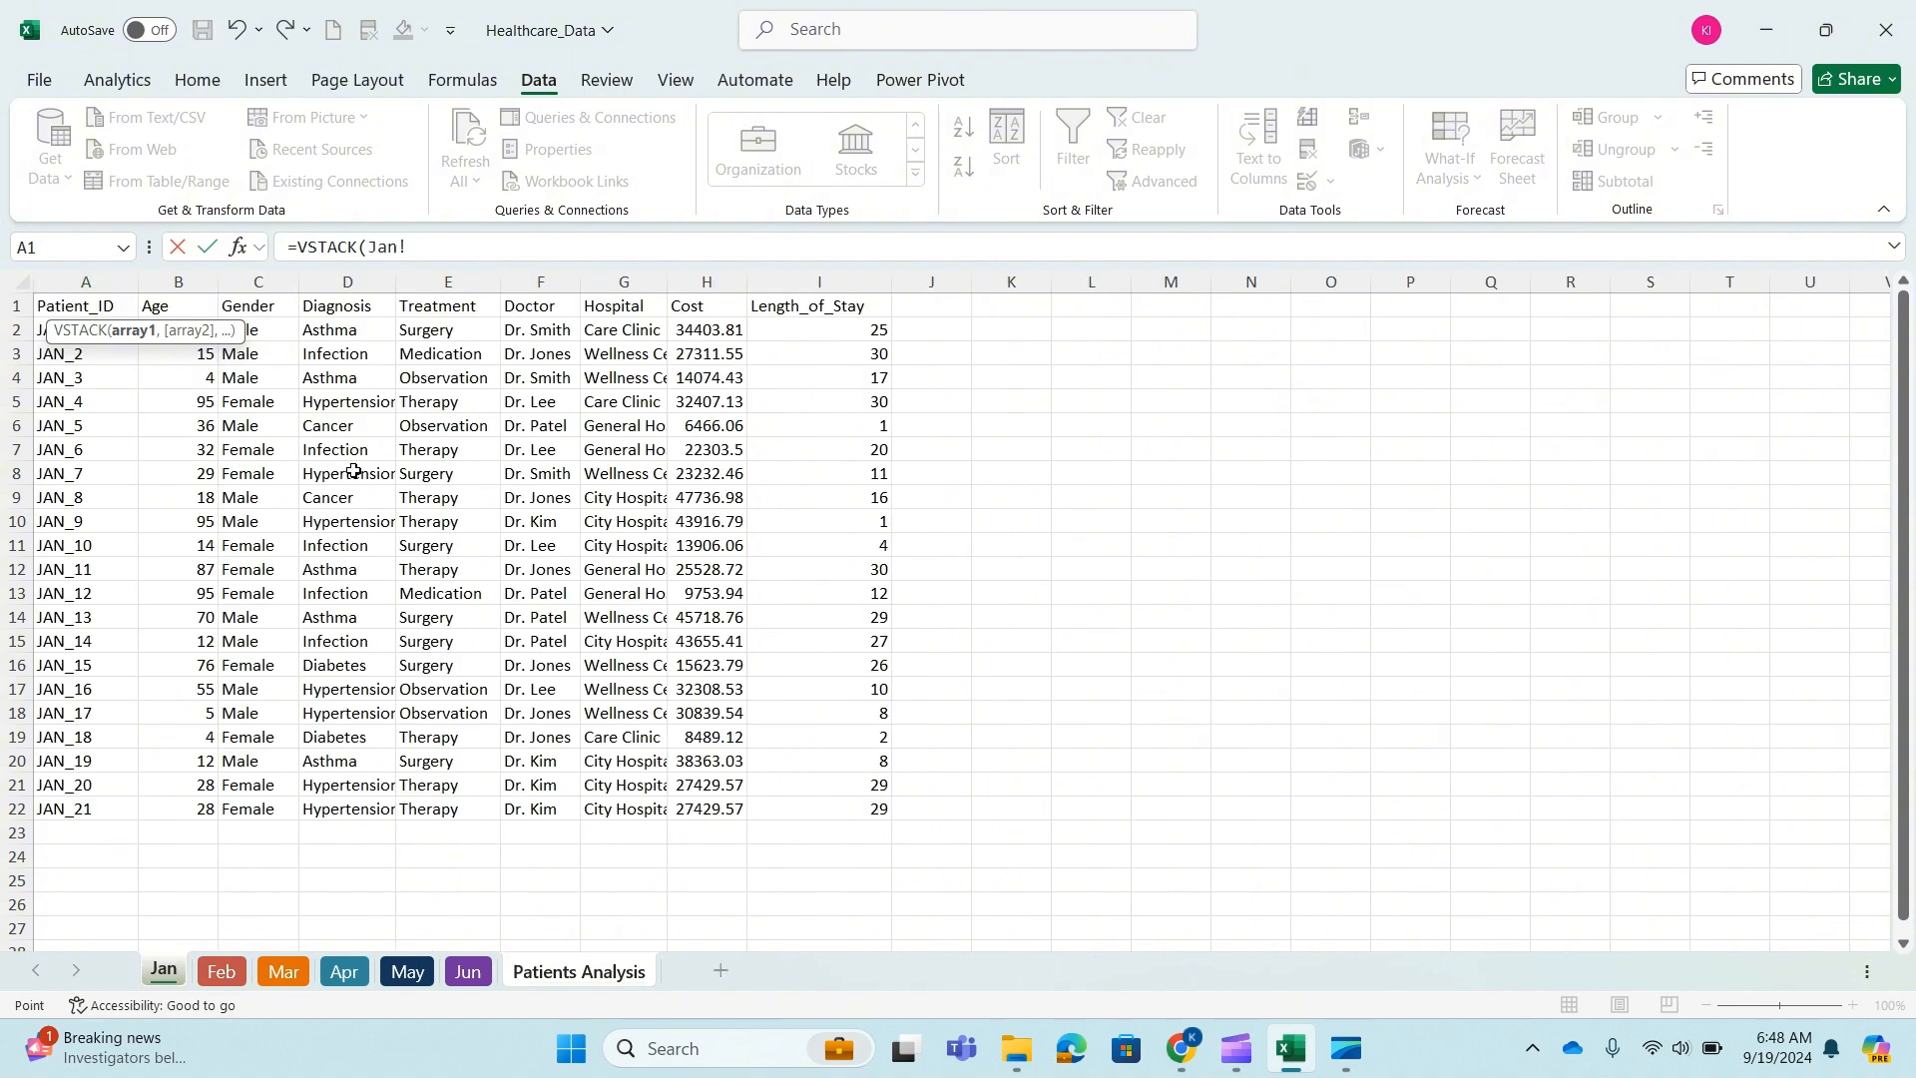
left_click(49, 307)
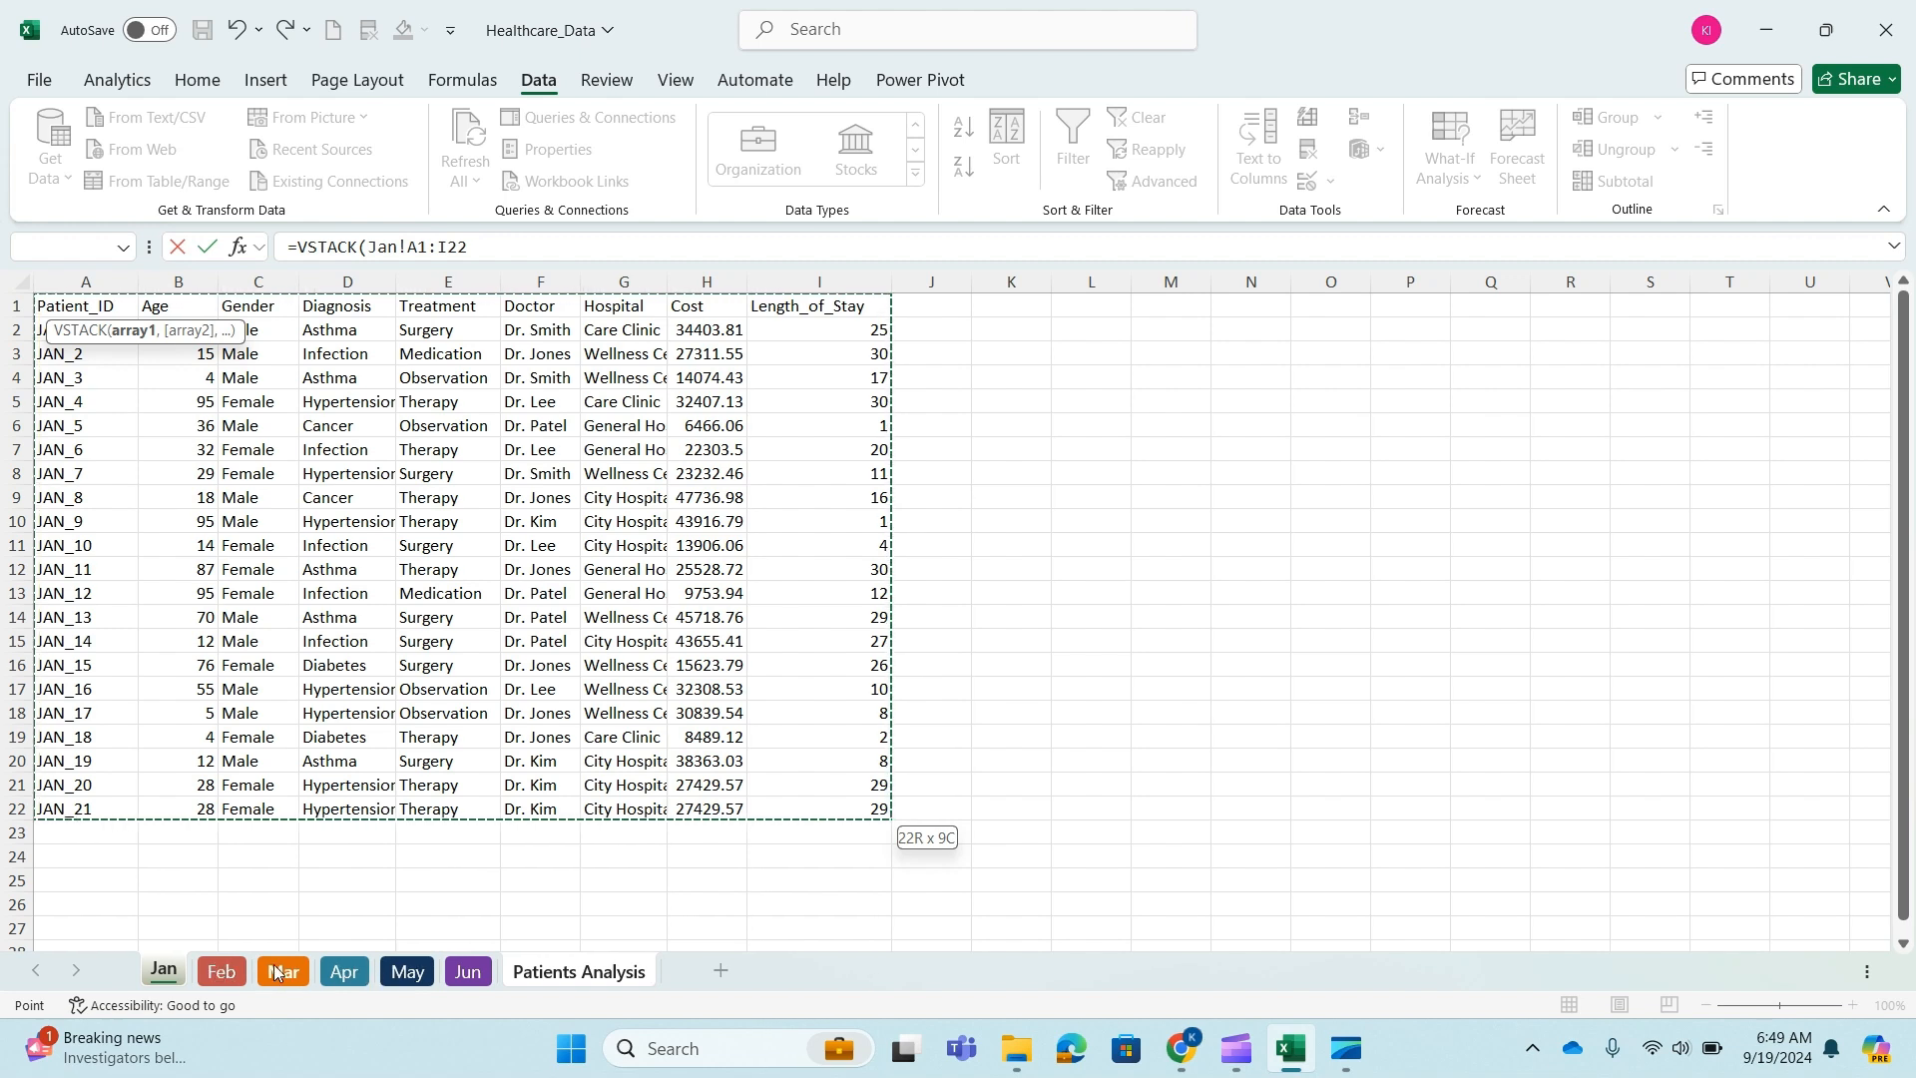
left_click(468, 972, "shift")
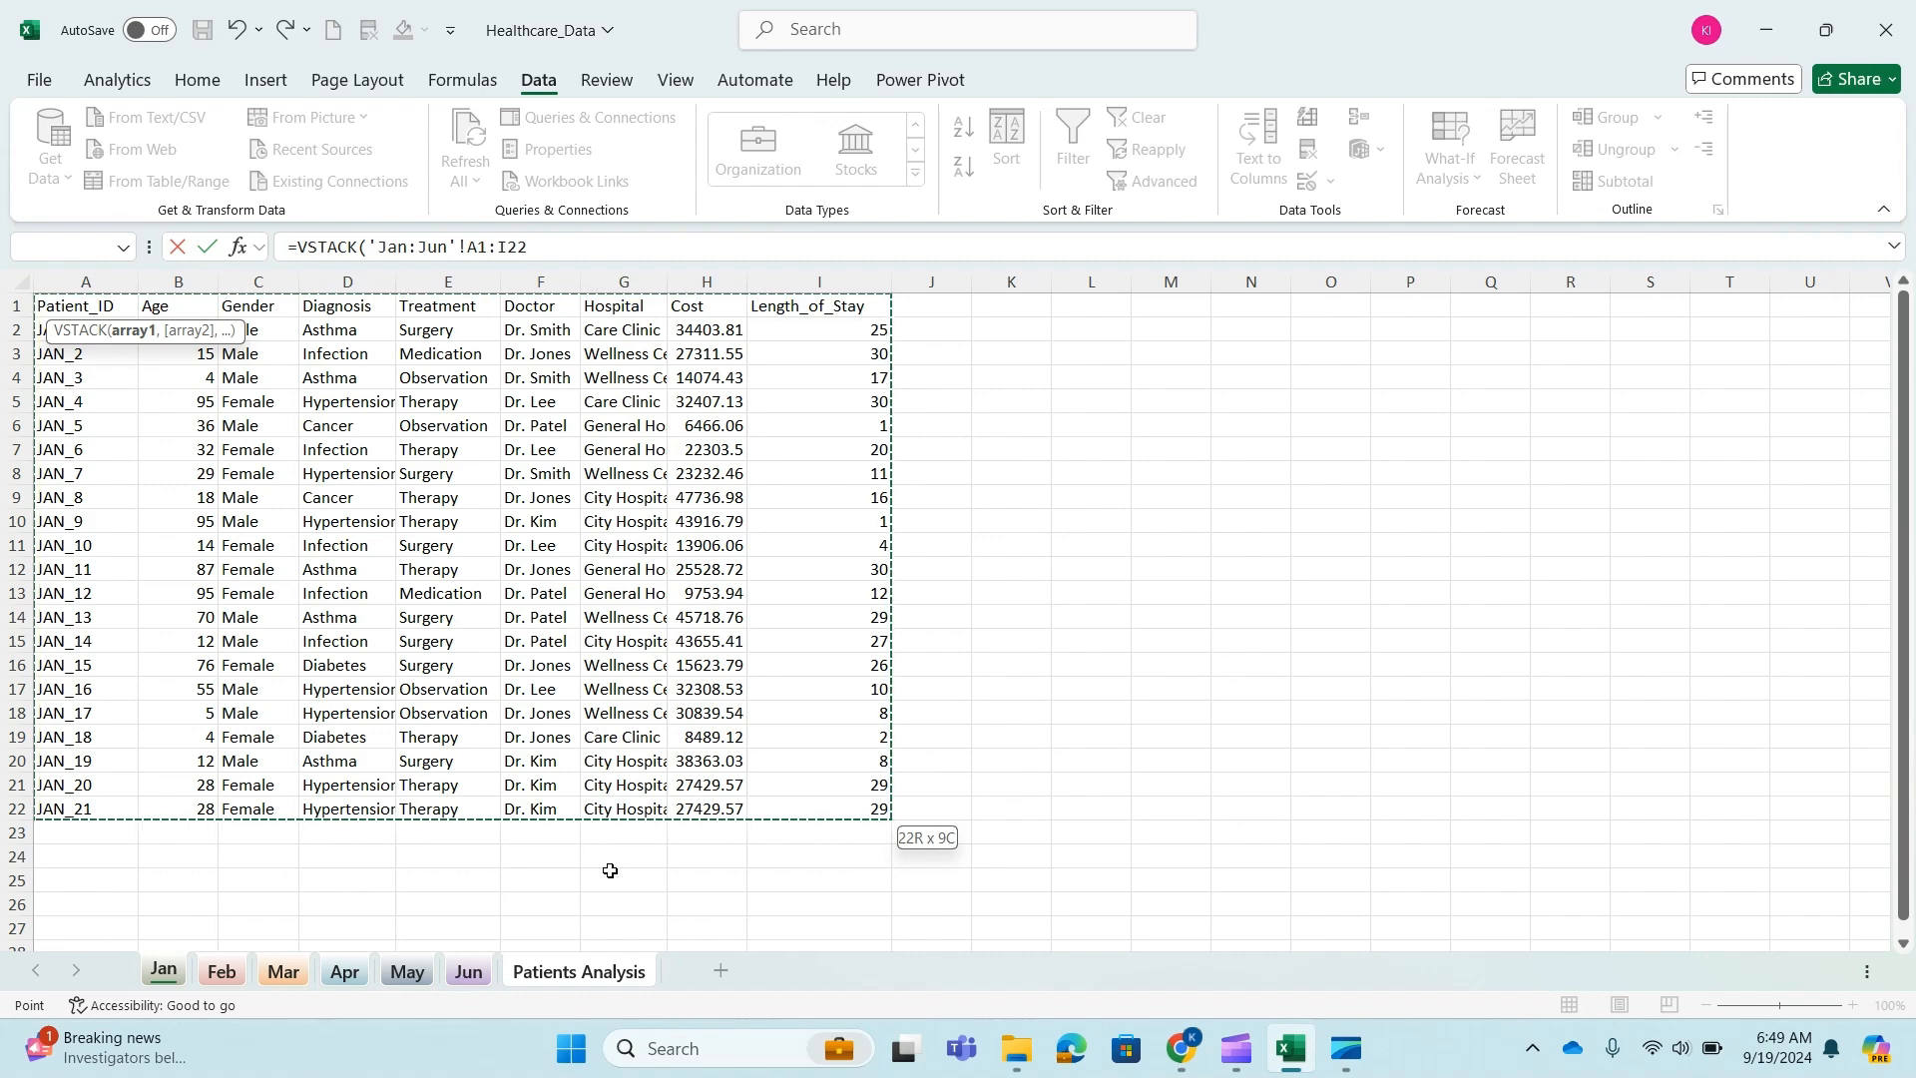
type(")")
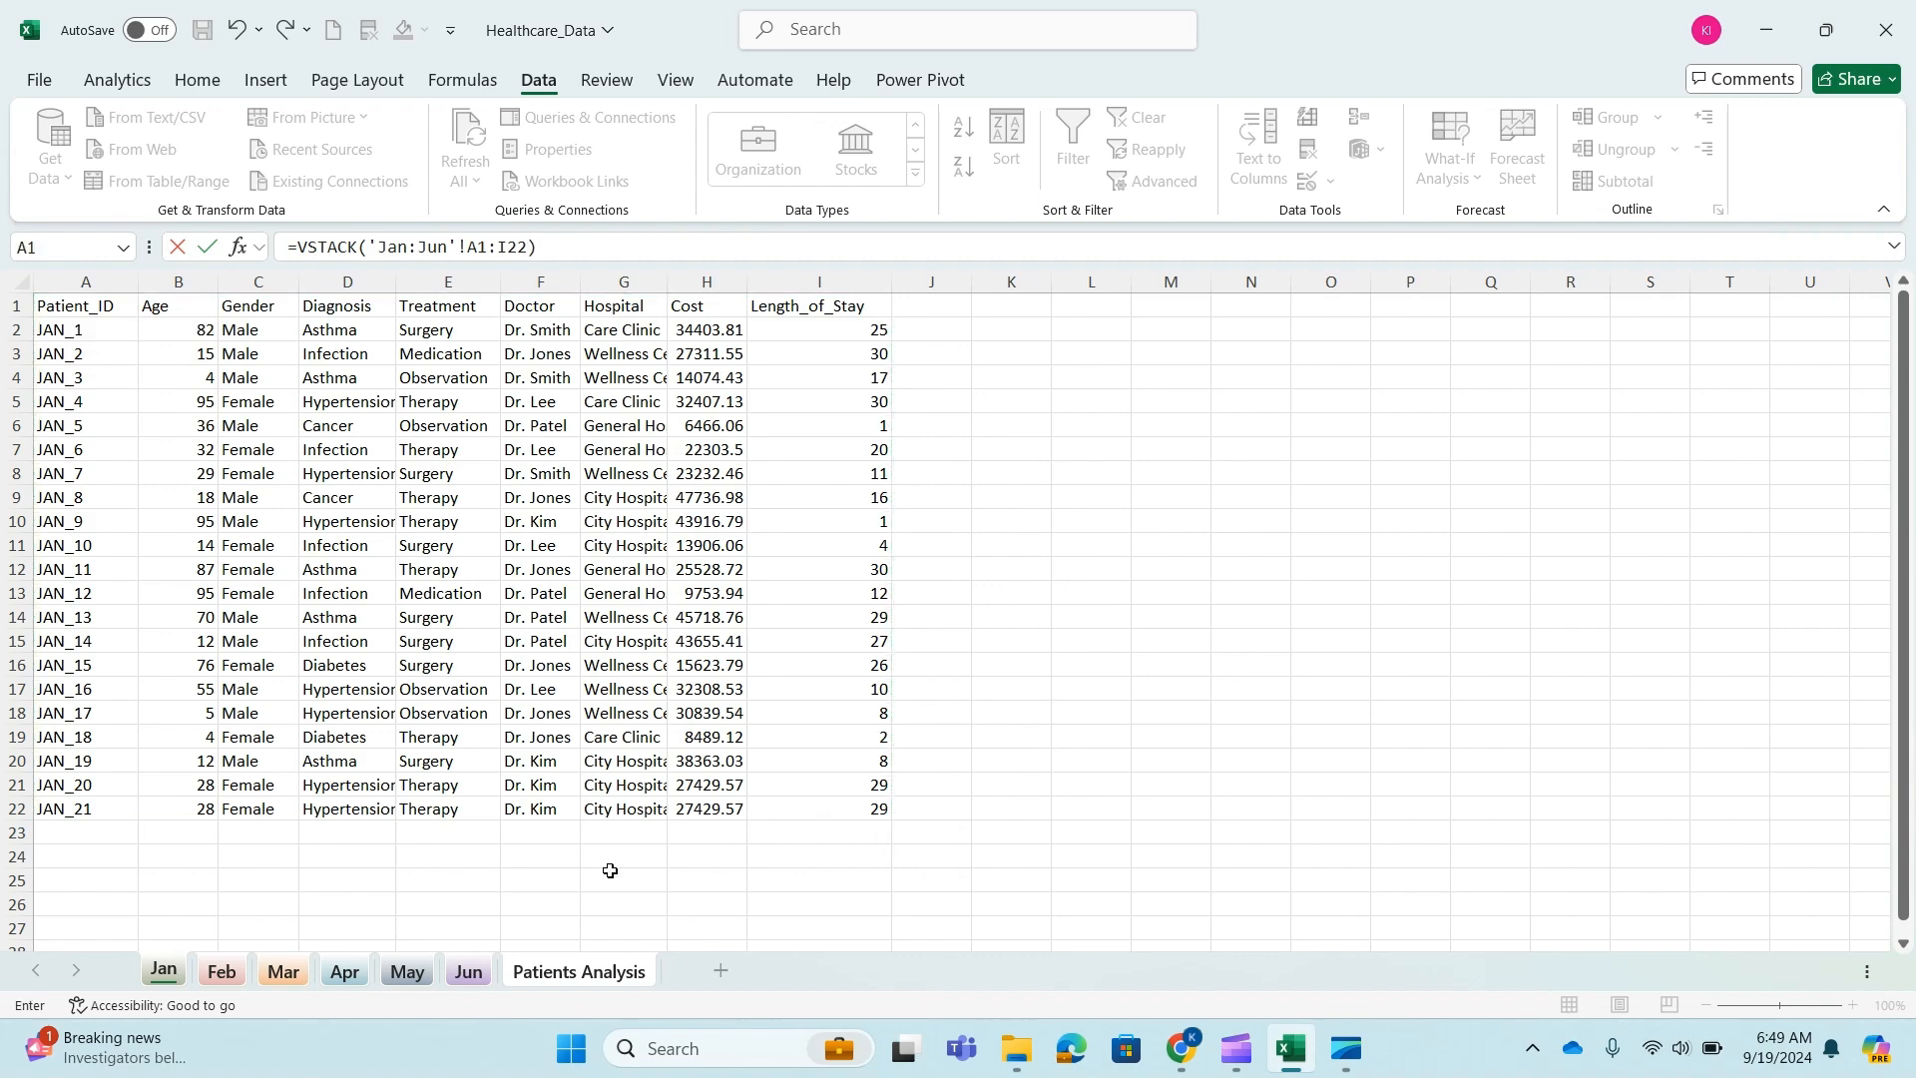
key("Return")
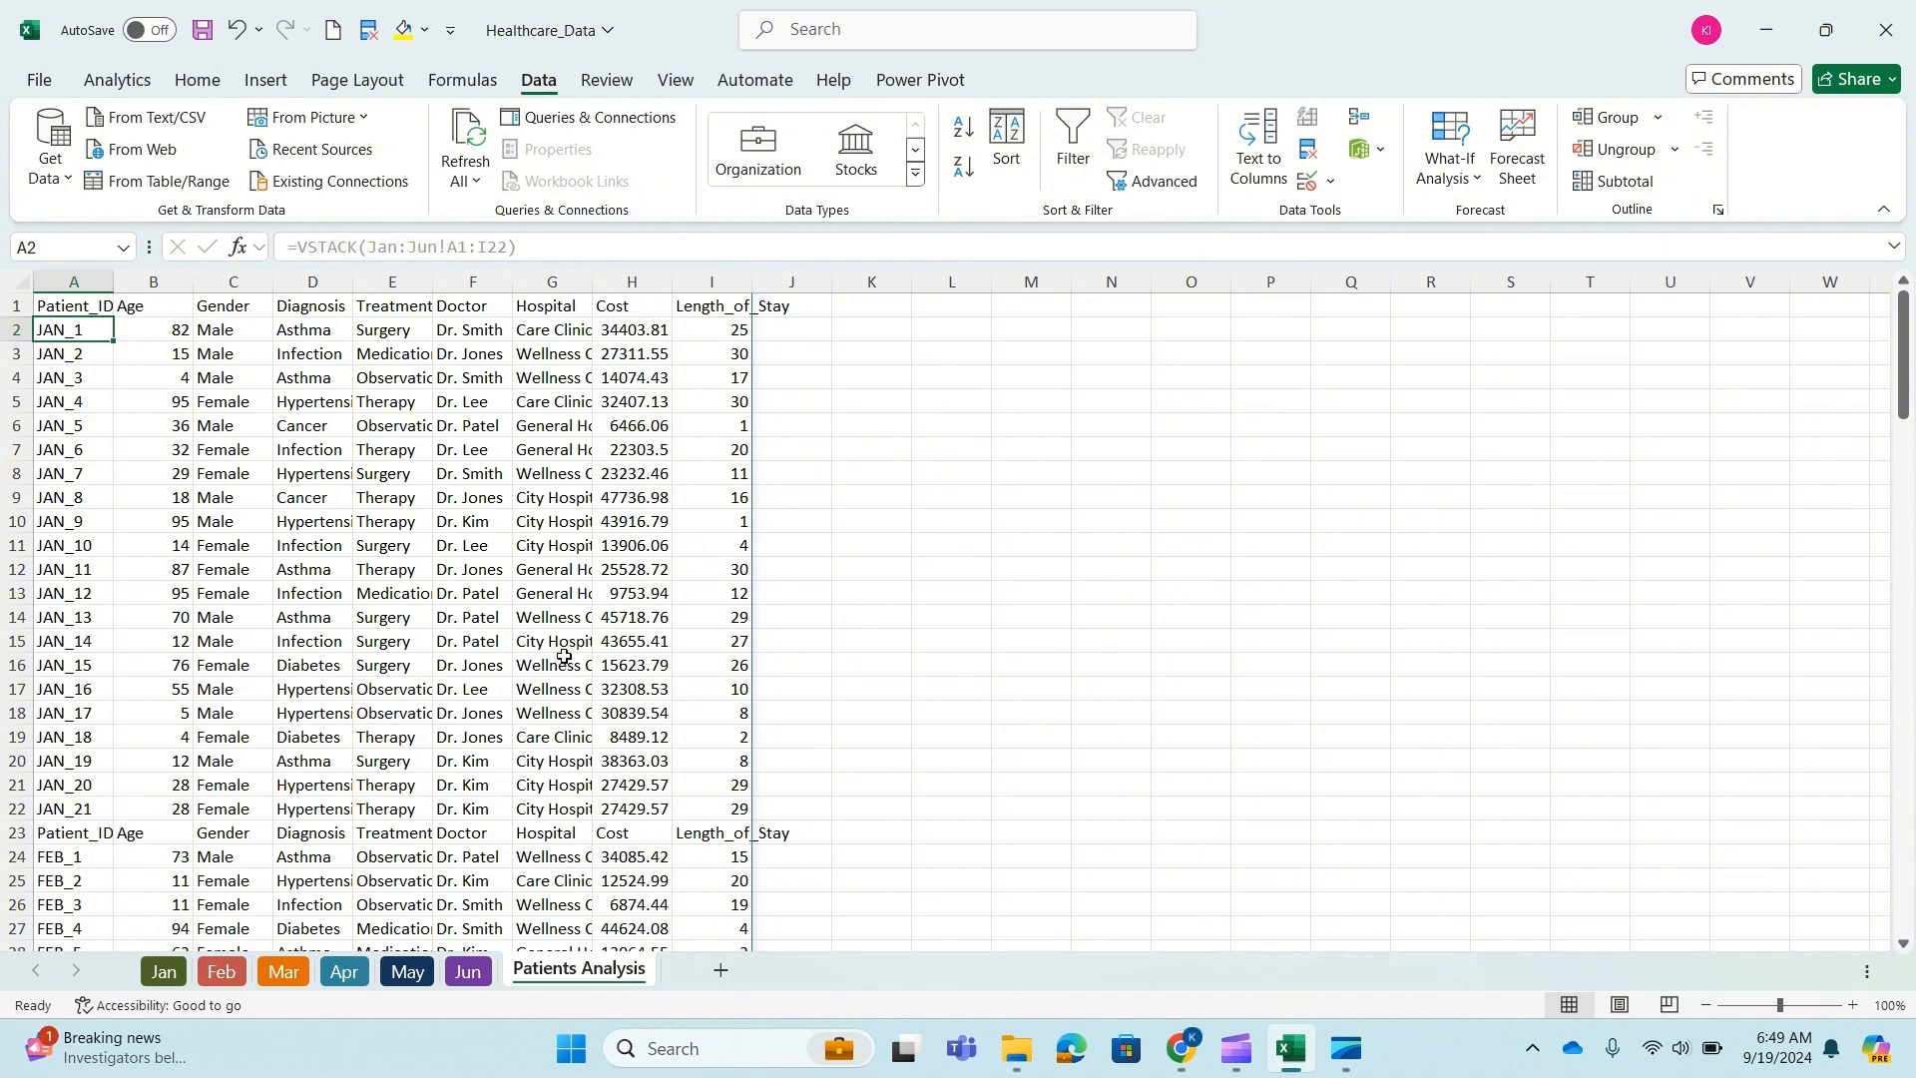
- Check the stacked patient data from January to June for repeated header rows and filler rows between months
scroll(560, 681, "down", 5)
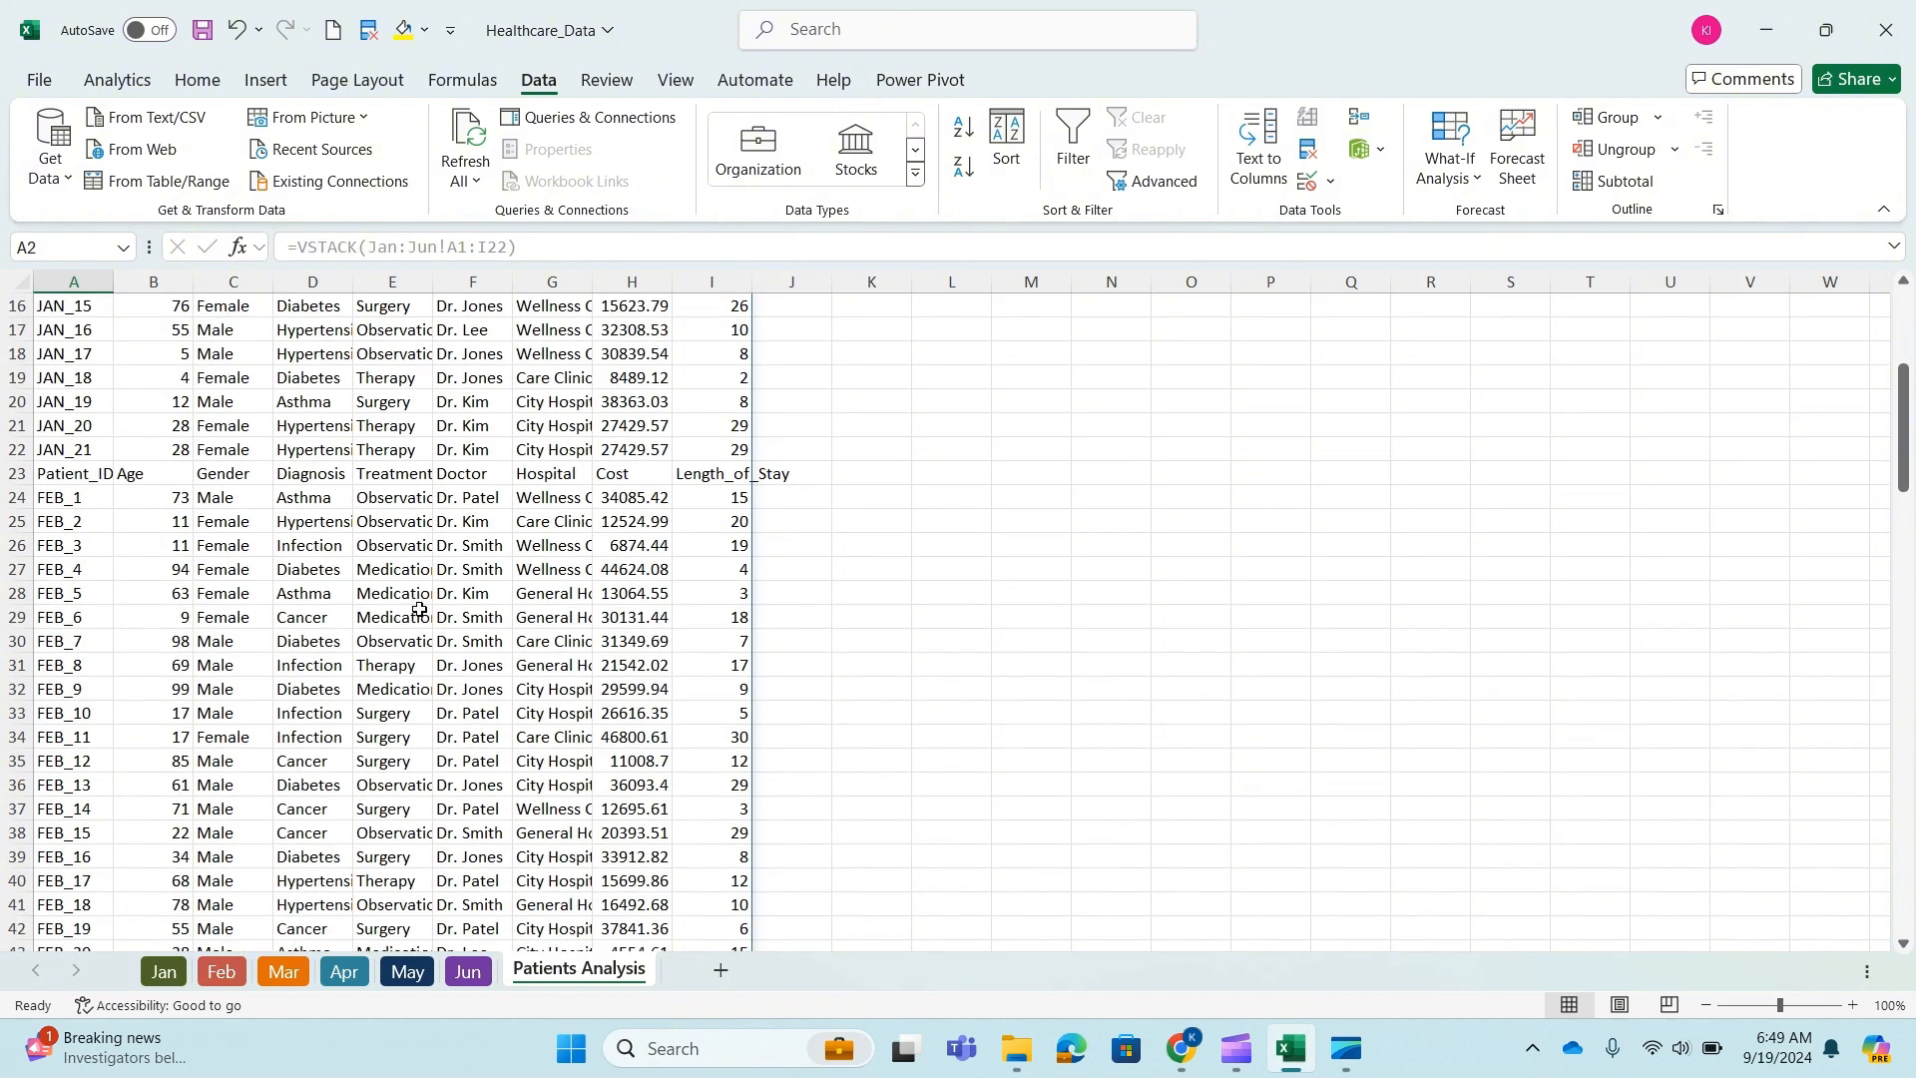
scroll(419, 608, "up", 5)
left_click(73, 520)
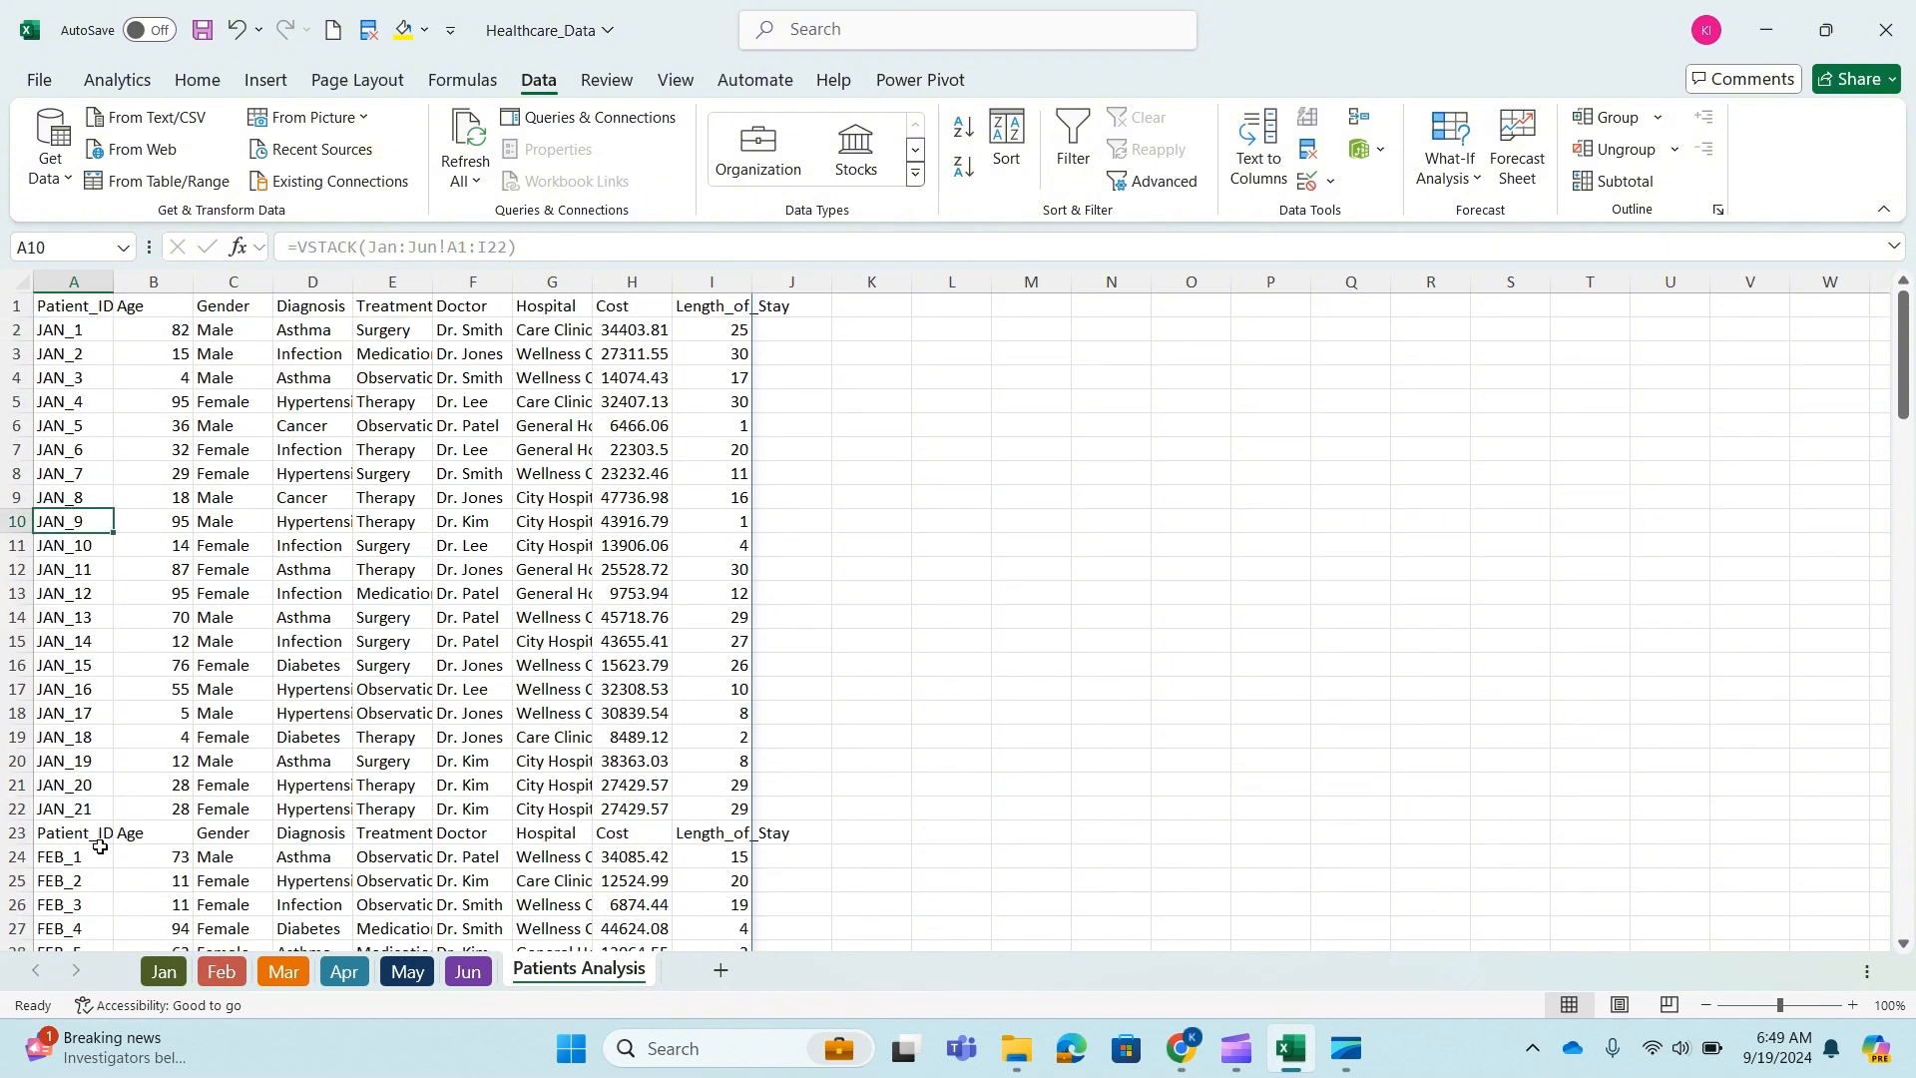
scroll(91, 706, "down", 20)
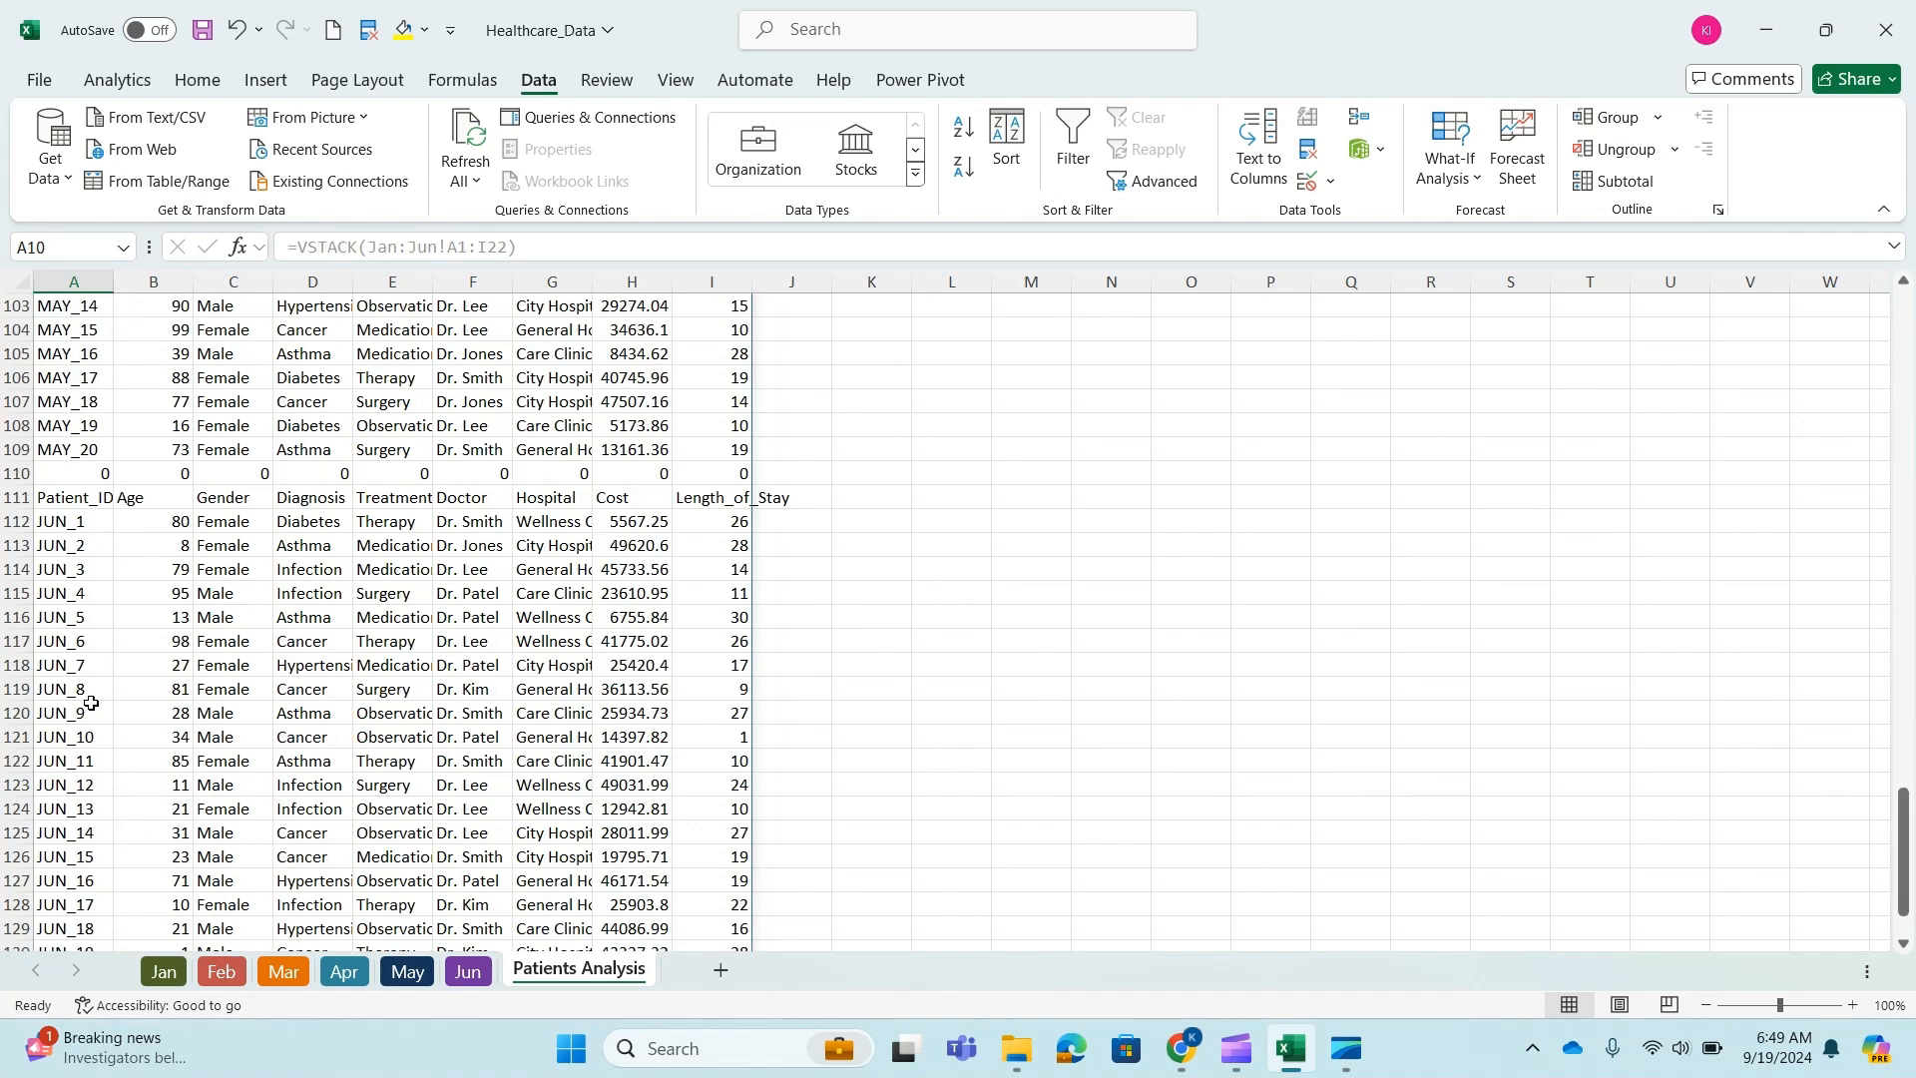
scroll(91, 705, "down", 2)
scroll(95, 648, "up", 20)
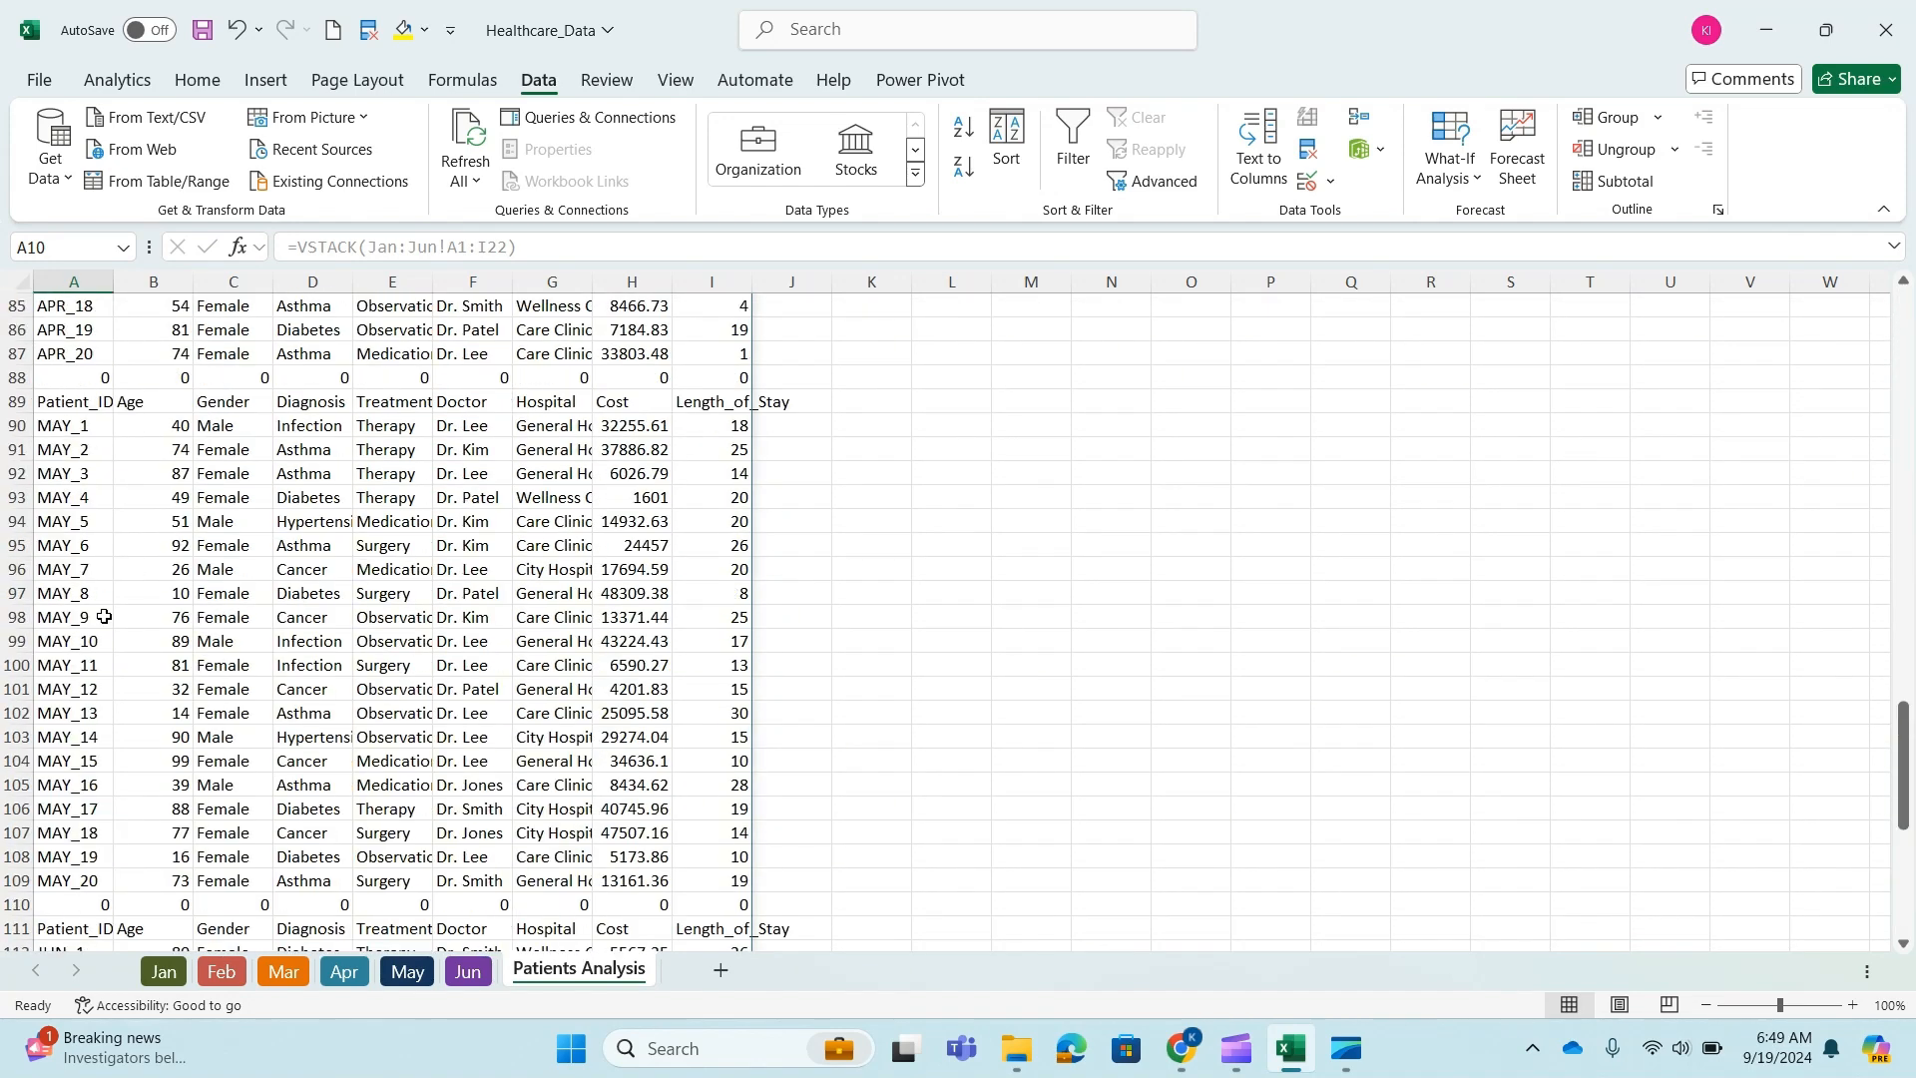
scroll(98, 611, "up", 11)
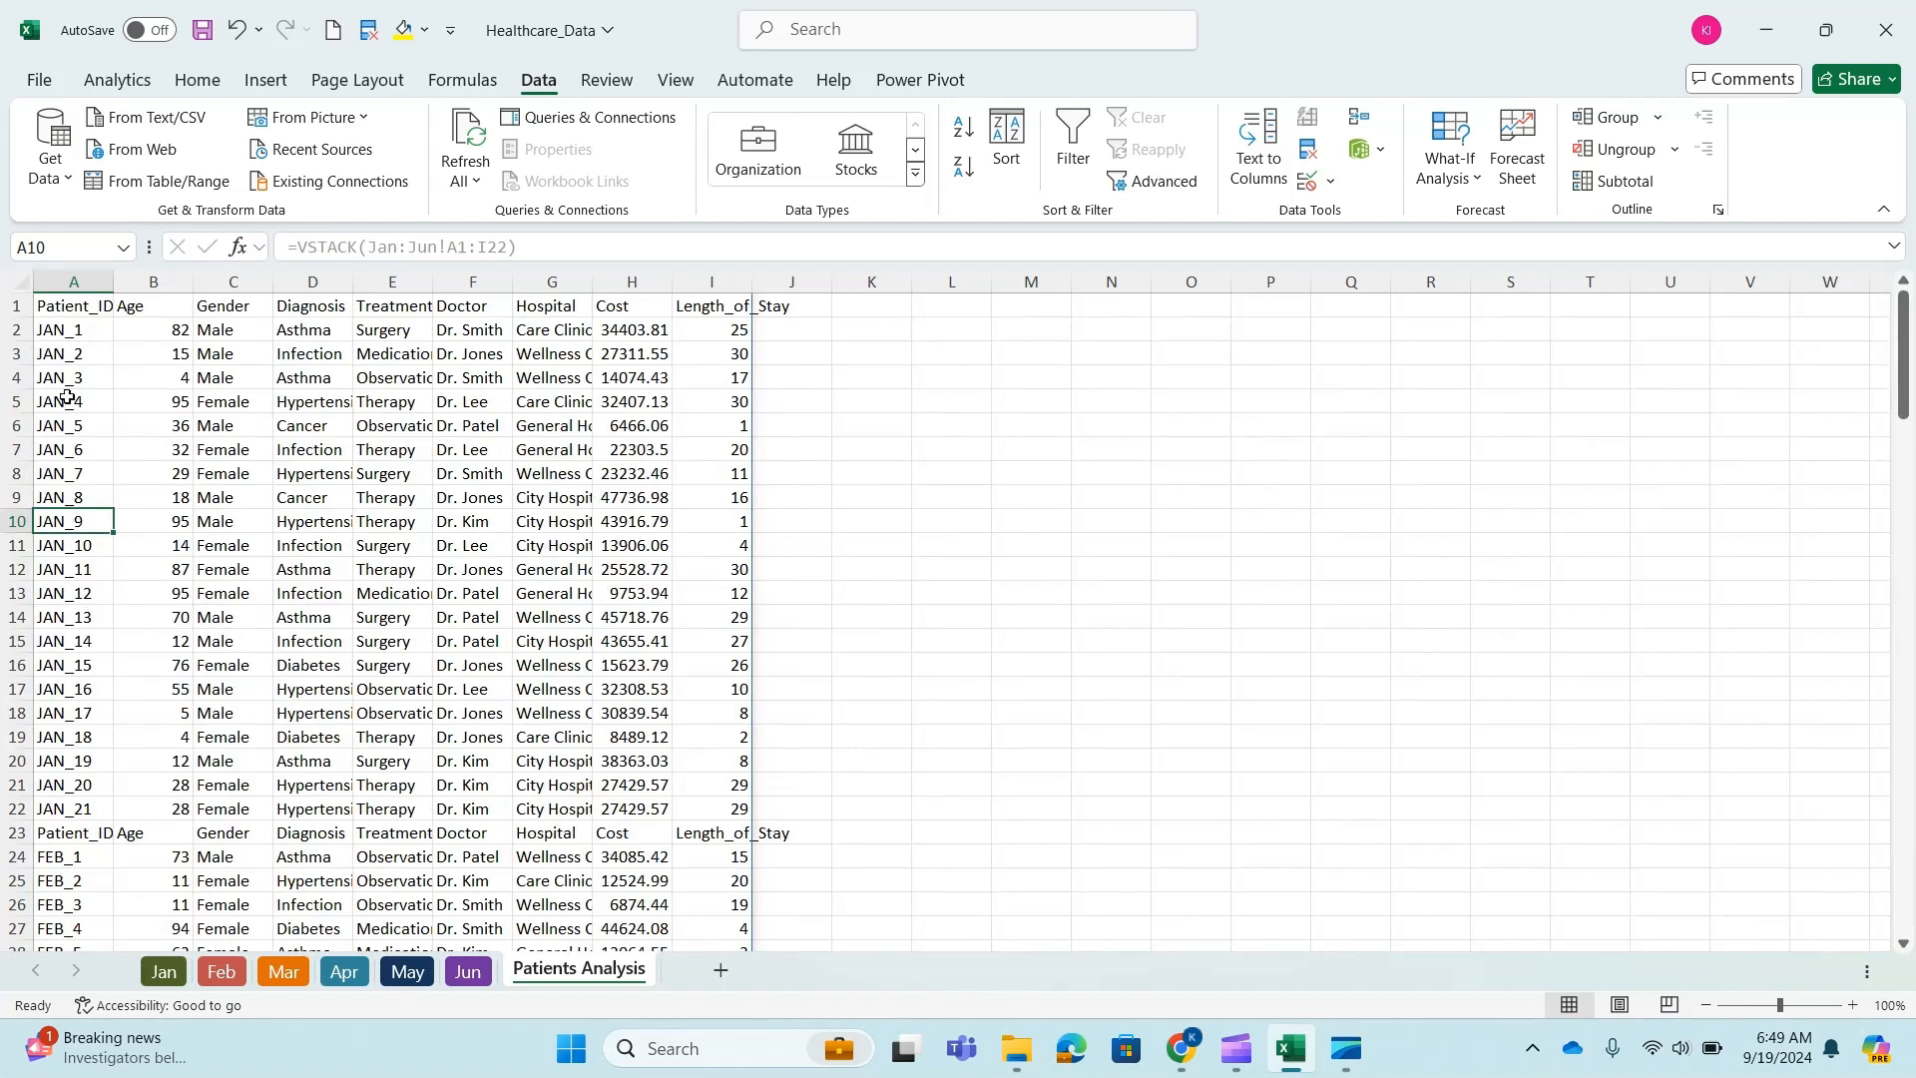
left_click(16, 305)
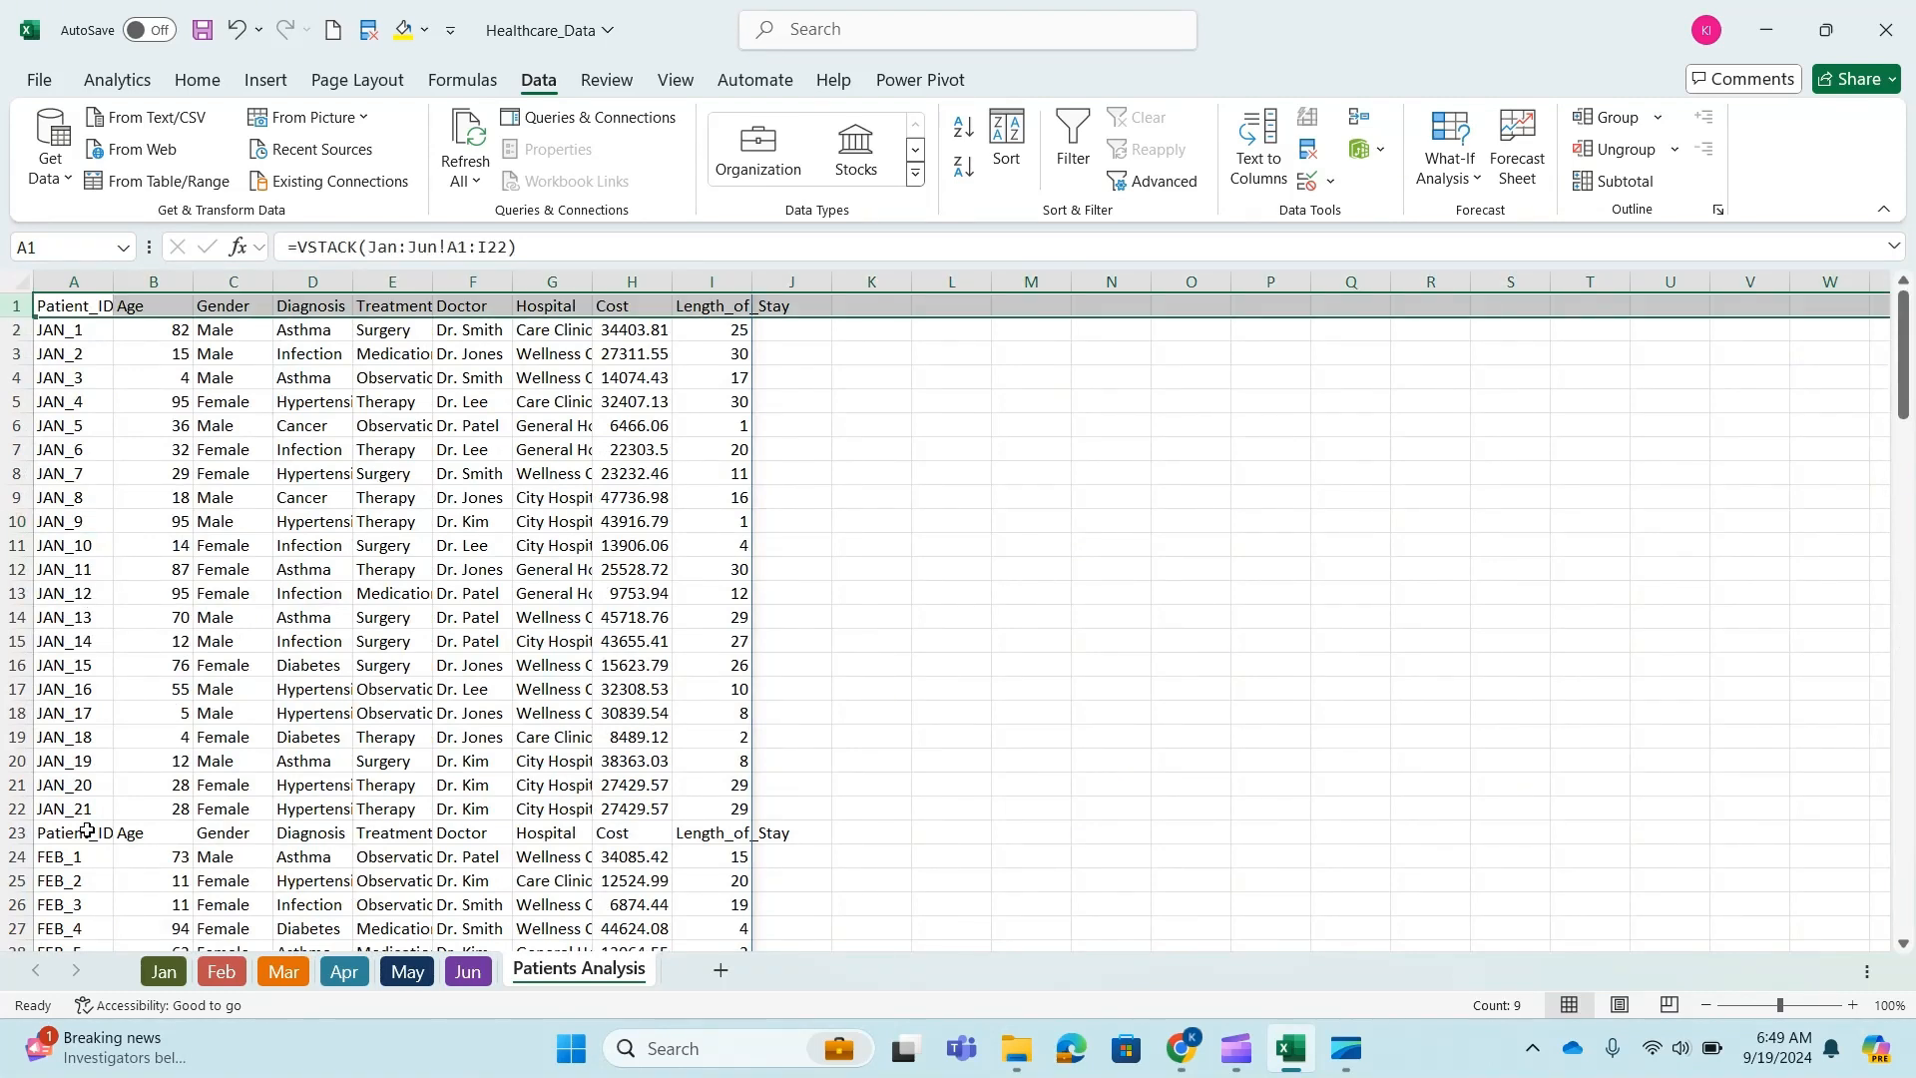
- Examine the header rows preceding the January, February and March records in the Patients Analysis sheet
left_click(16, 832)
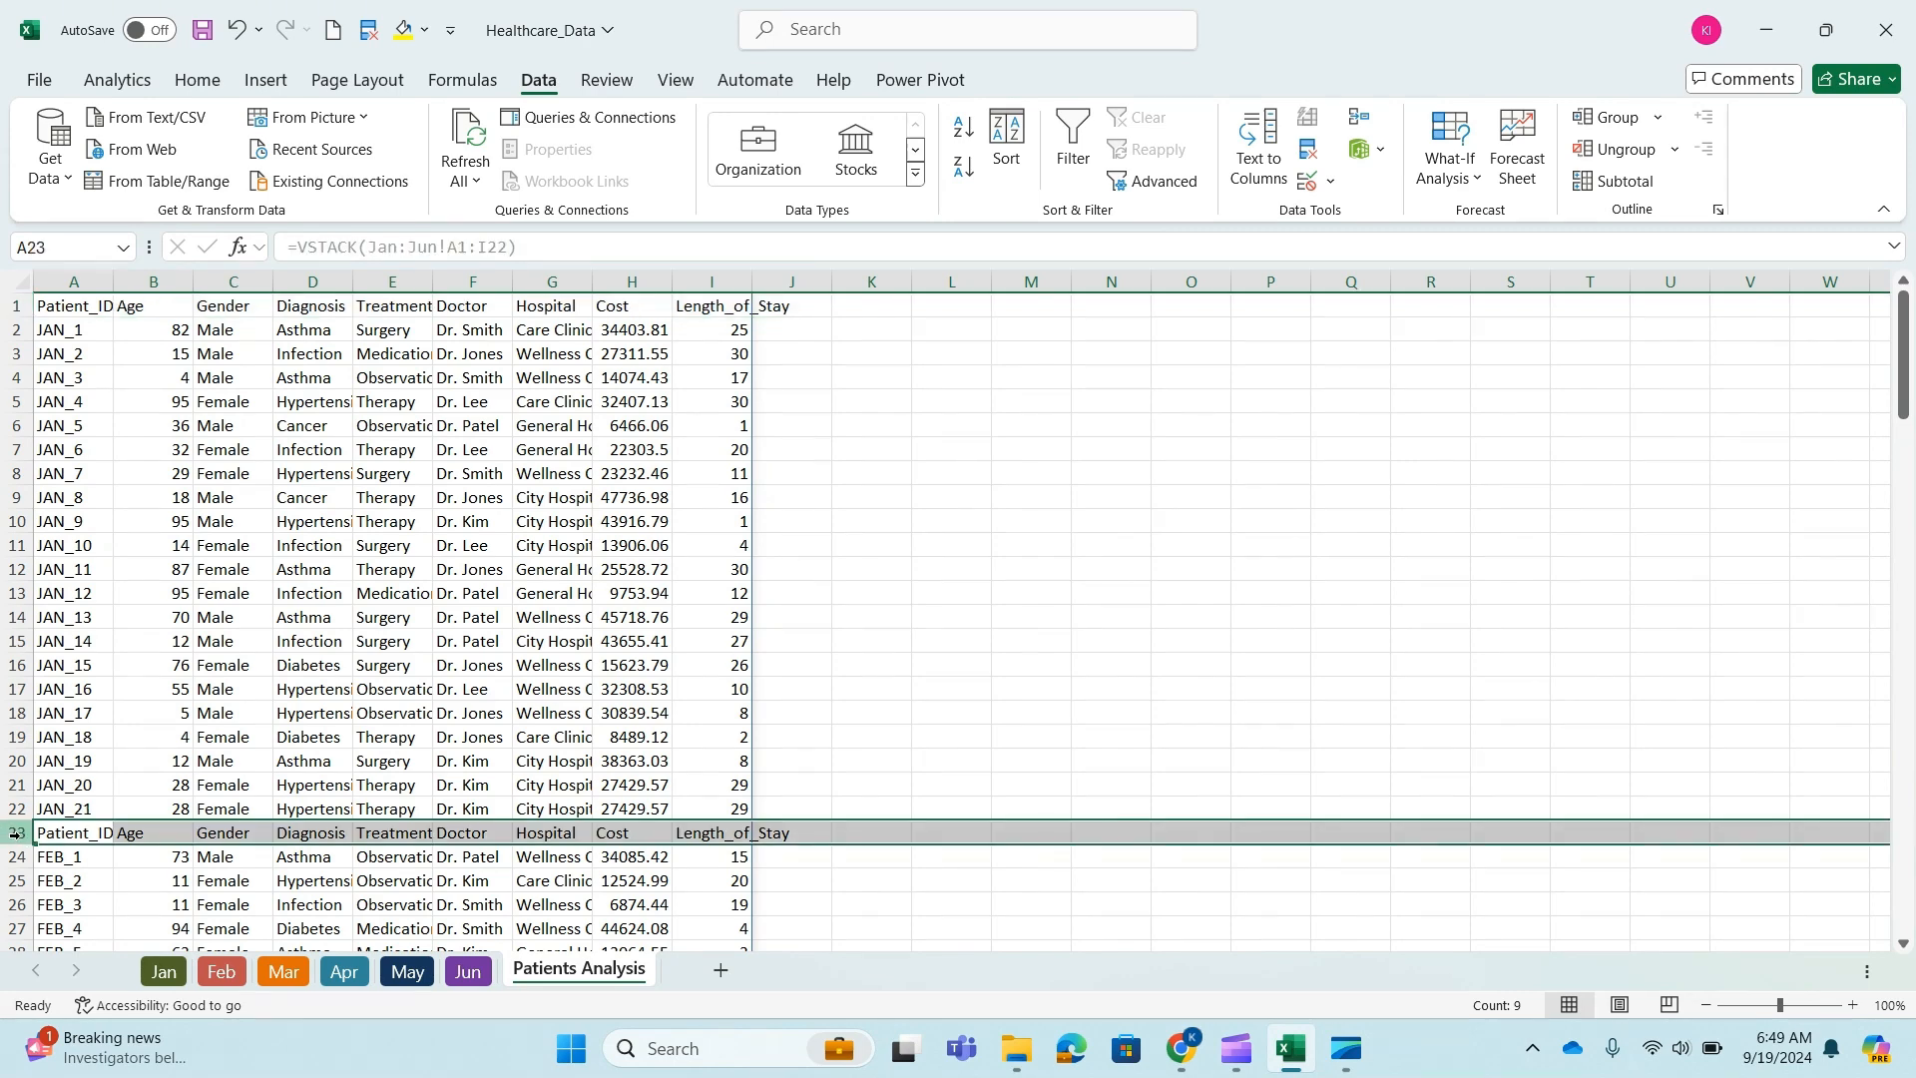
scroll(116, 782, "down", 10)
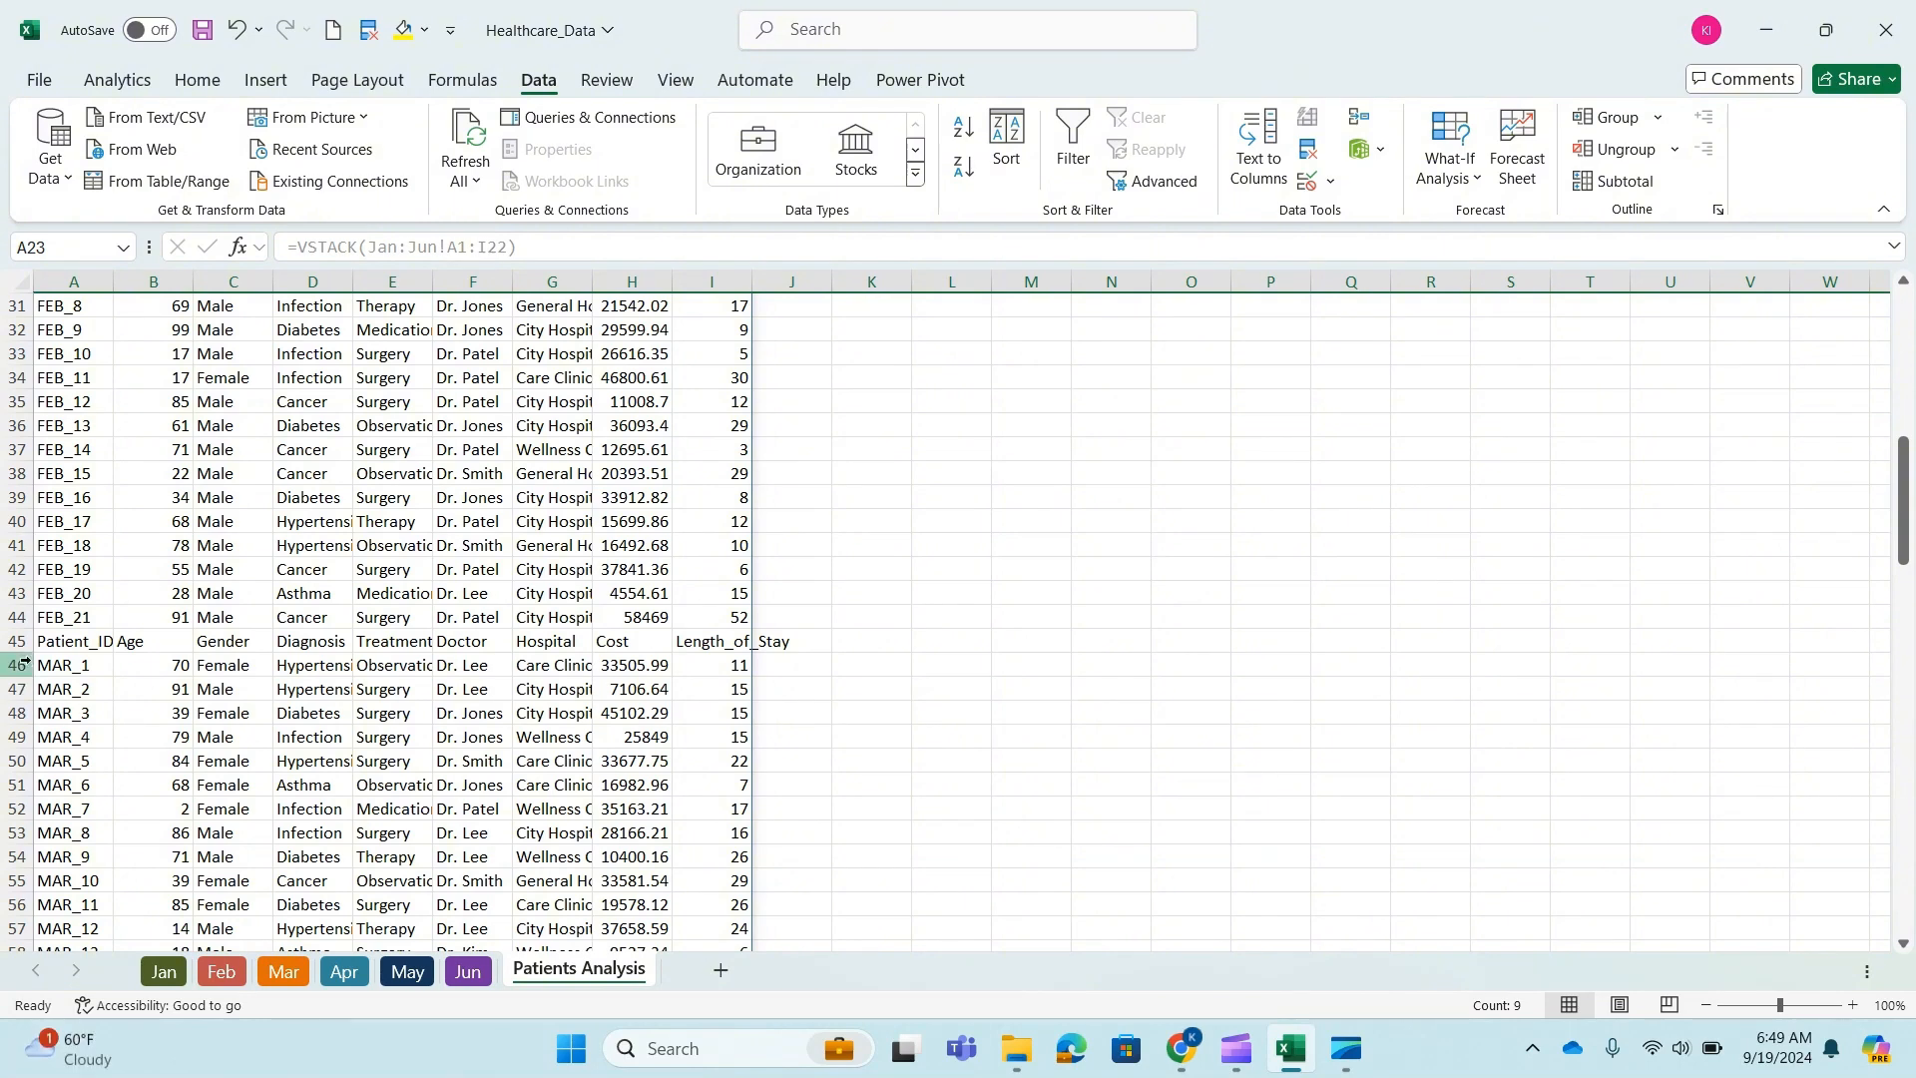
left_click(16, 643)
scroll(188, 607, "up", 10)
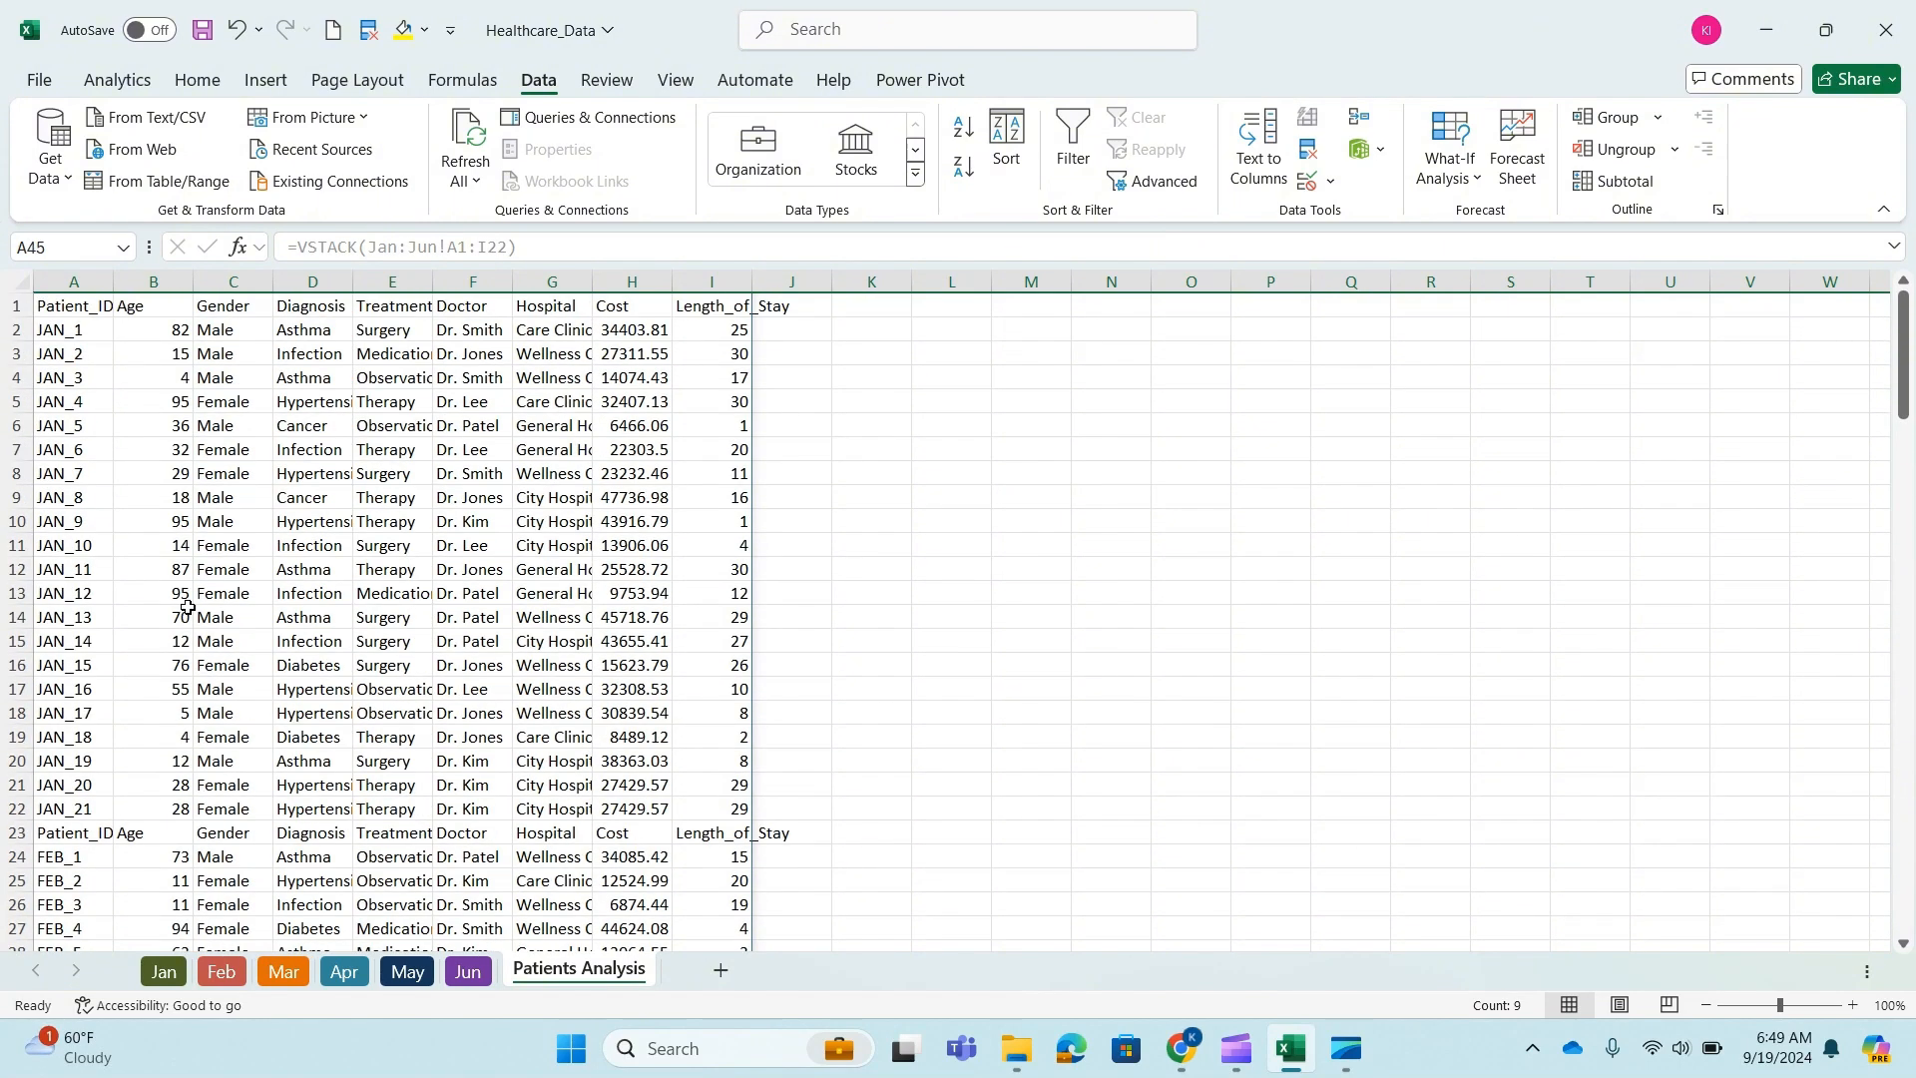
left_click(16, 833)
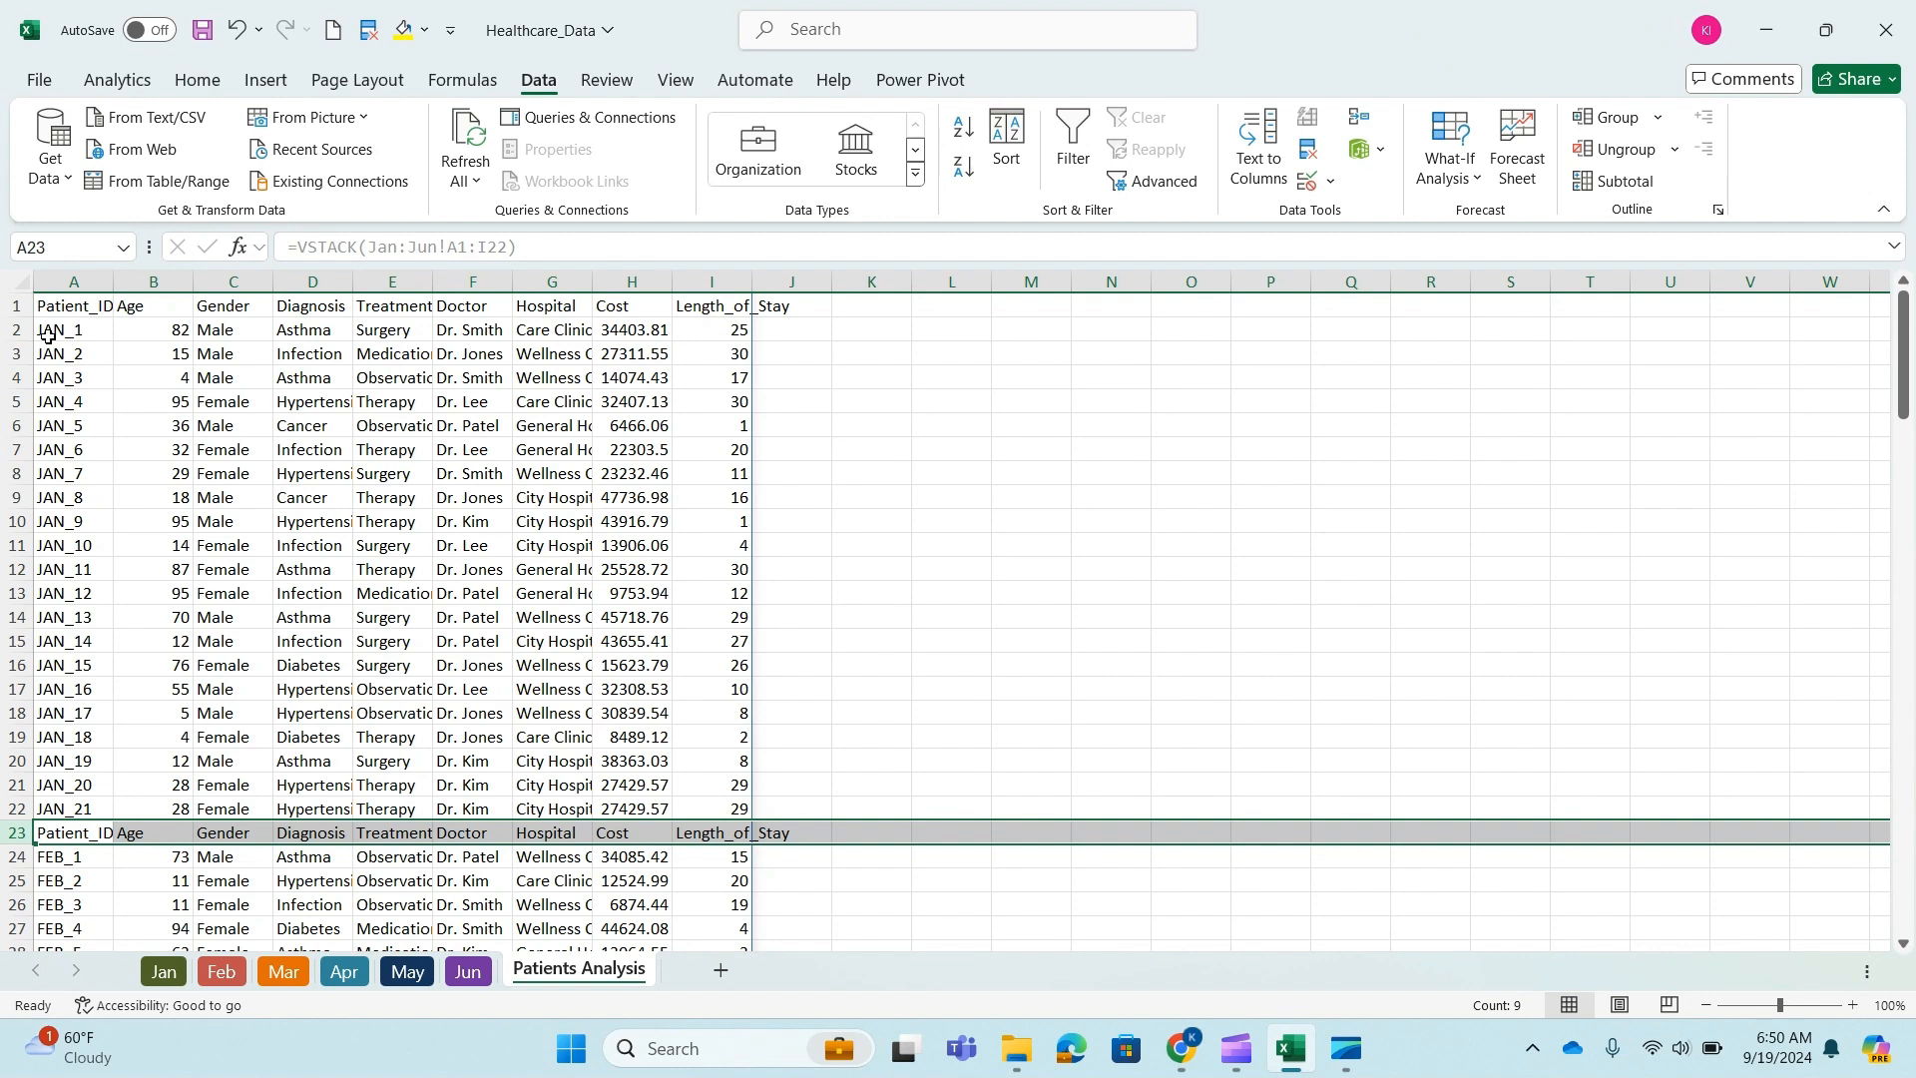
left_click(16, 306)
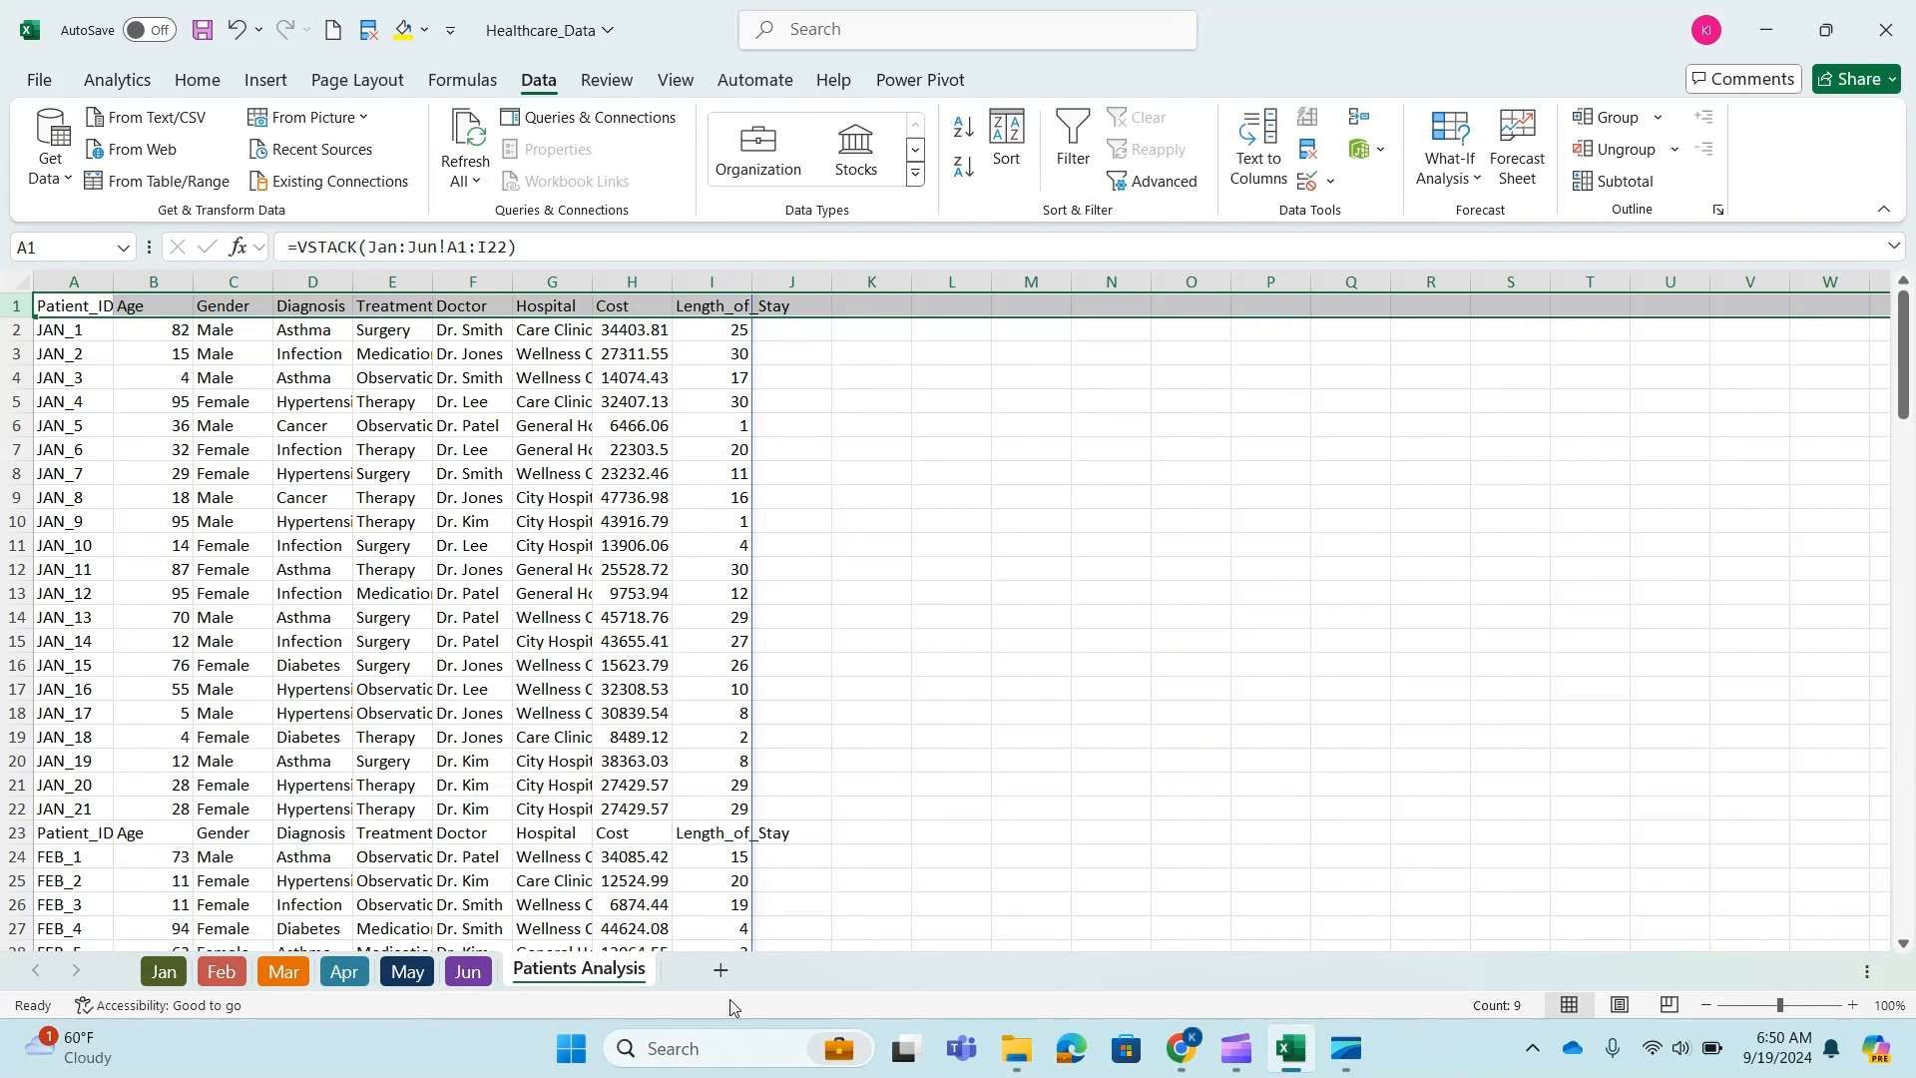
- Add a new worksheet after Patients Analysis and rename it Patient Analysis1
left_click(718, 976)
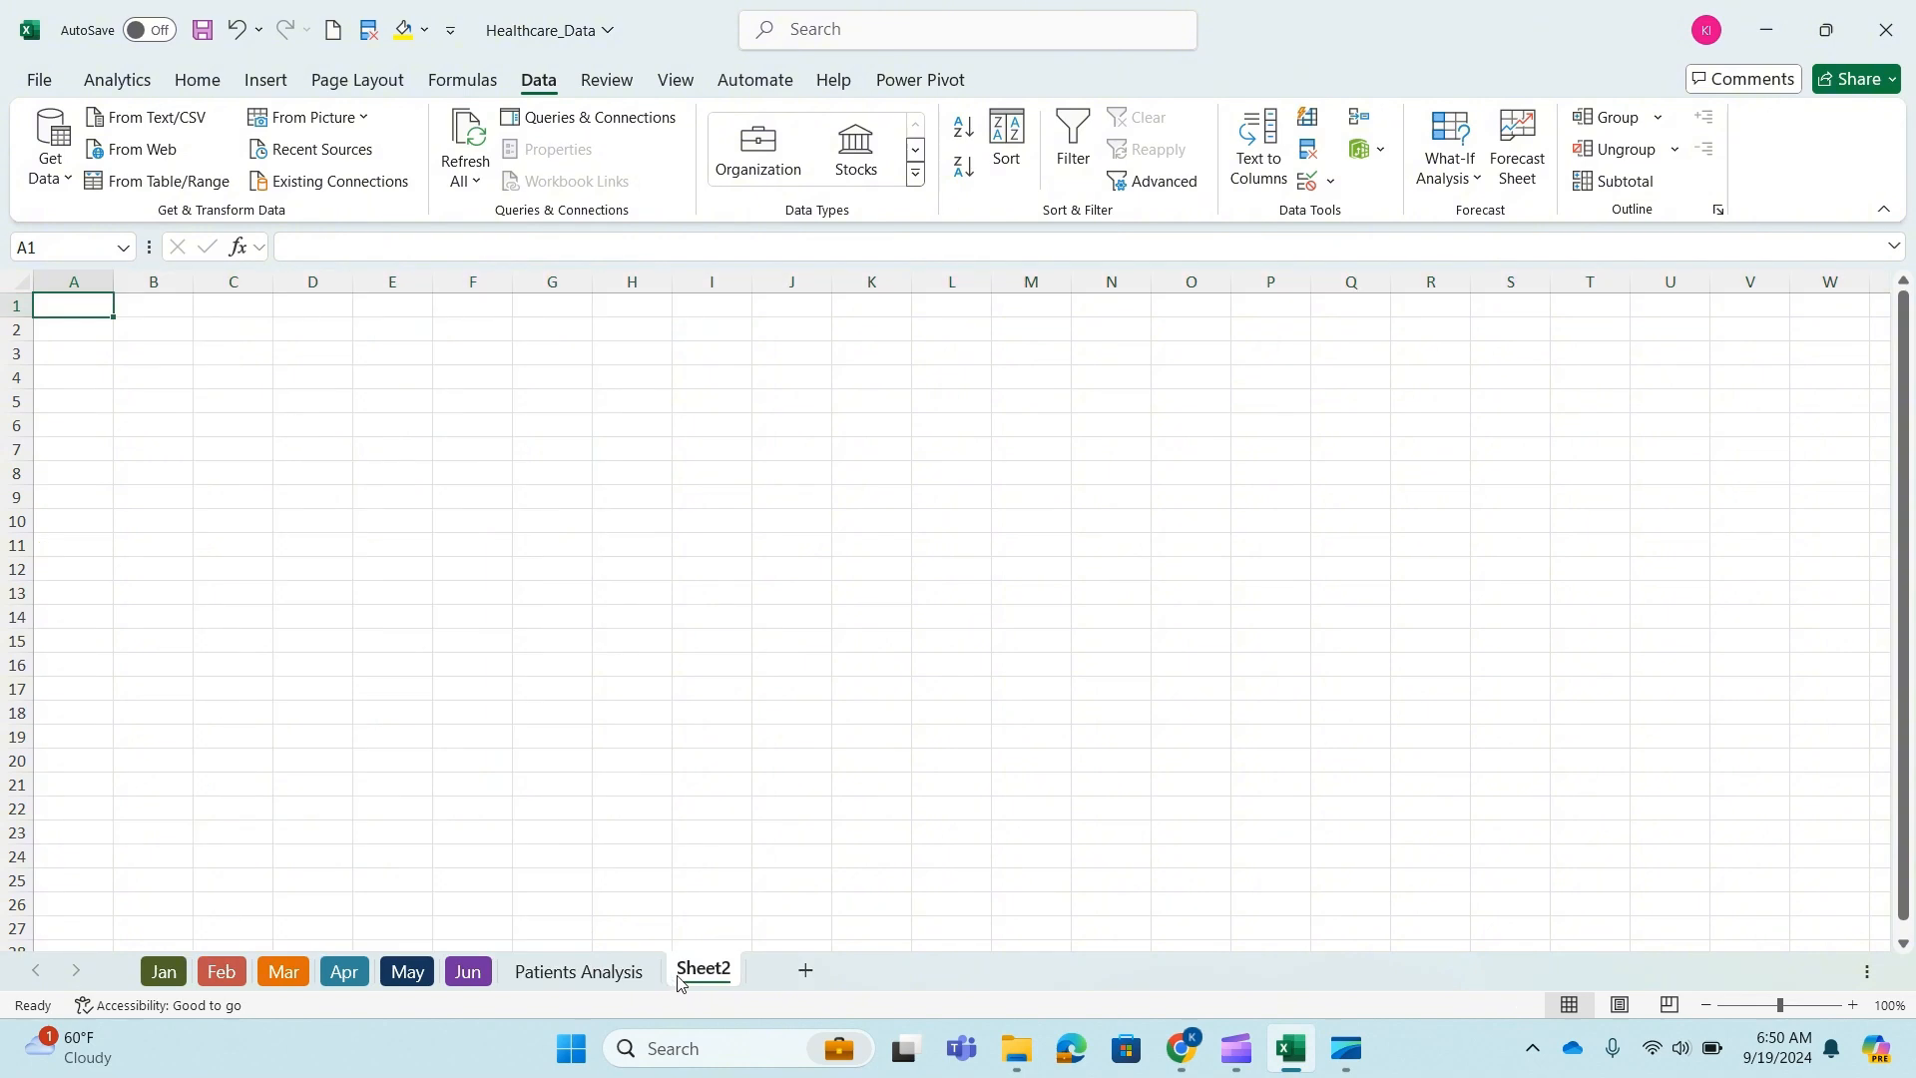
double_click(705, 968)
type("Patient")
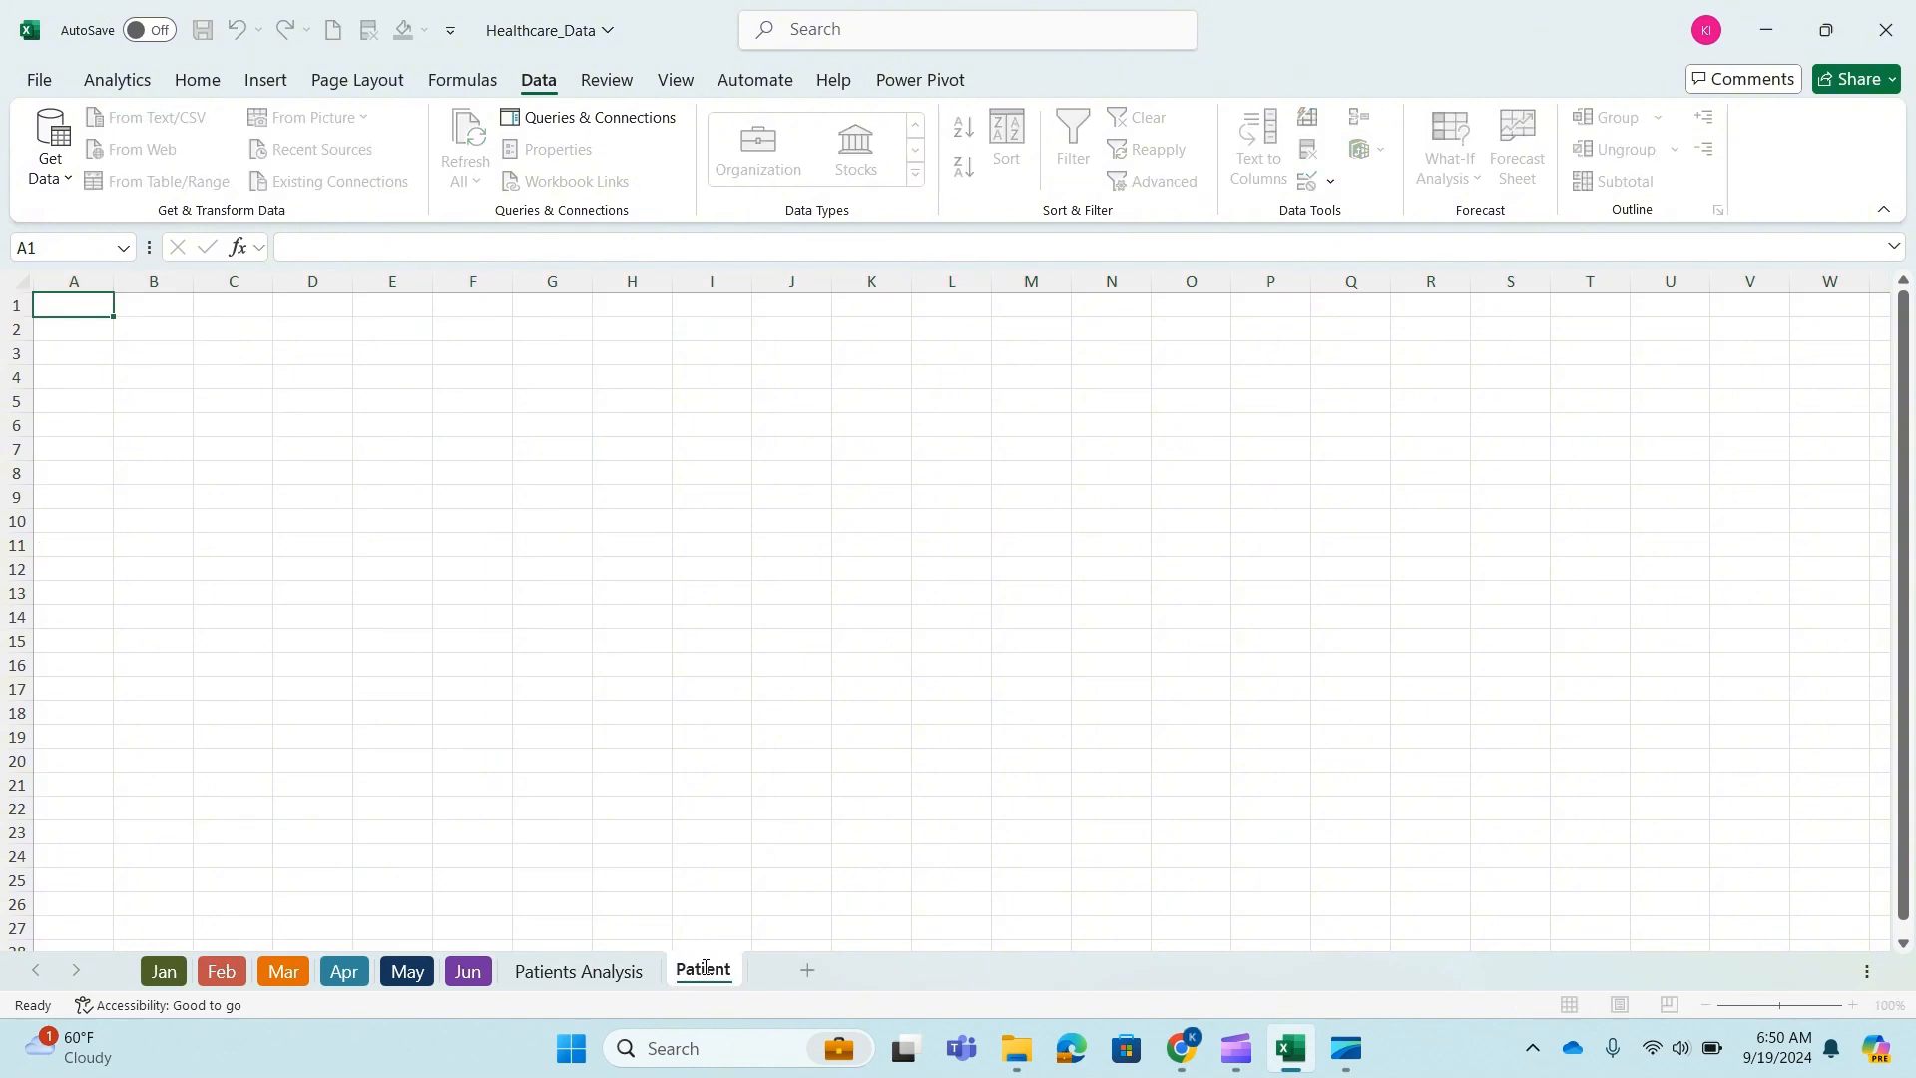
type(" Analysis")
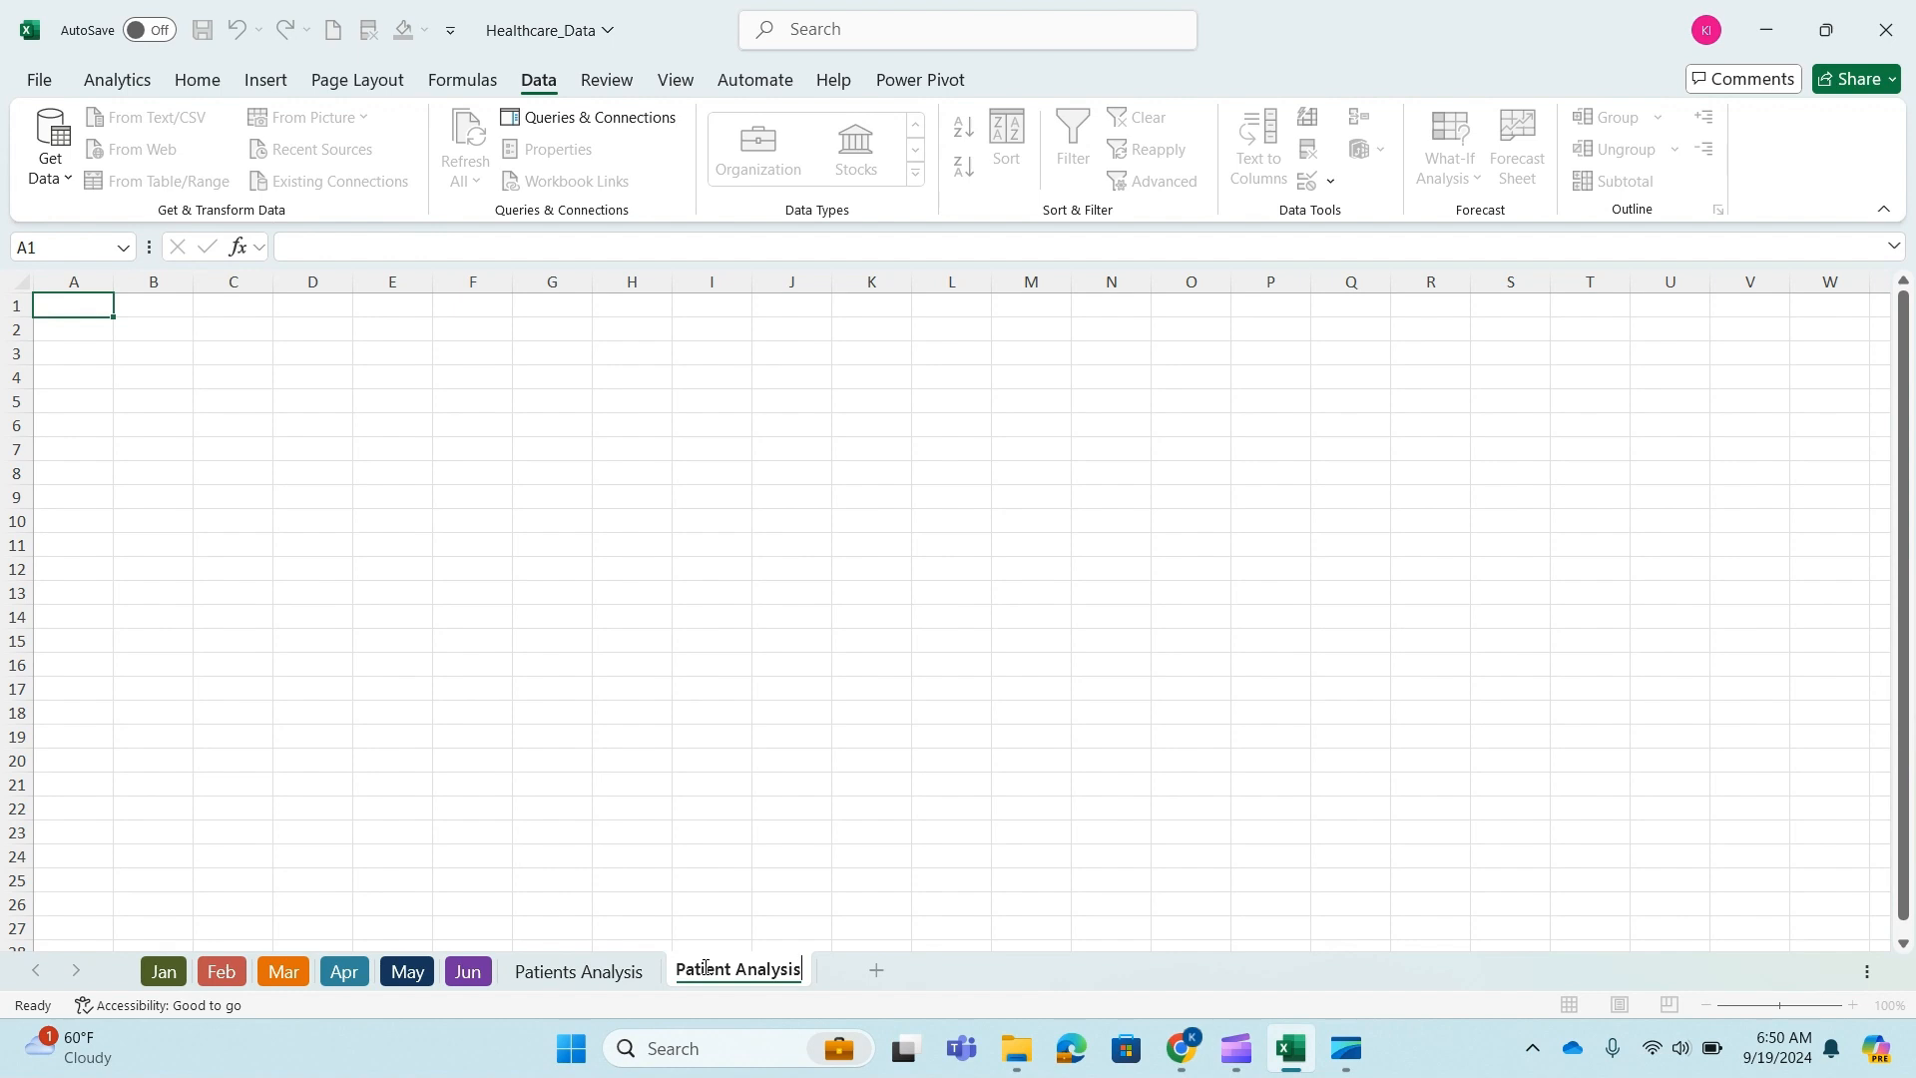
type("1")
key("Return")
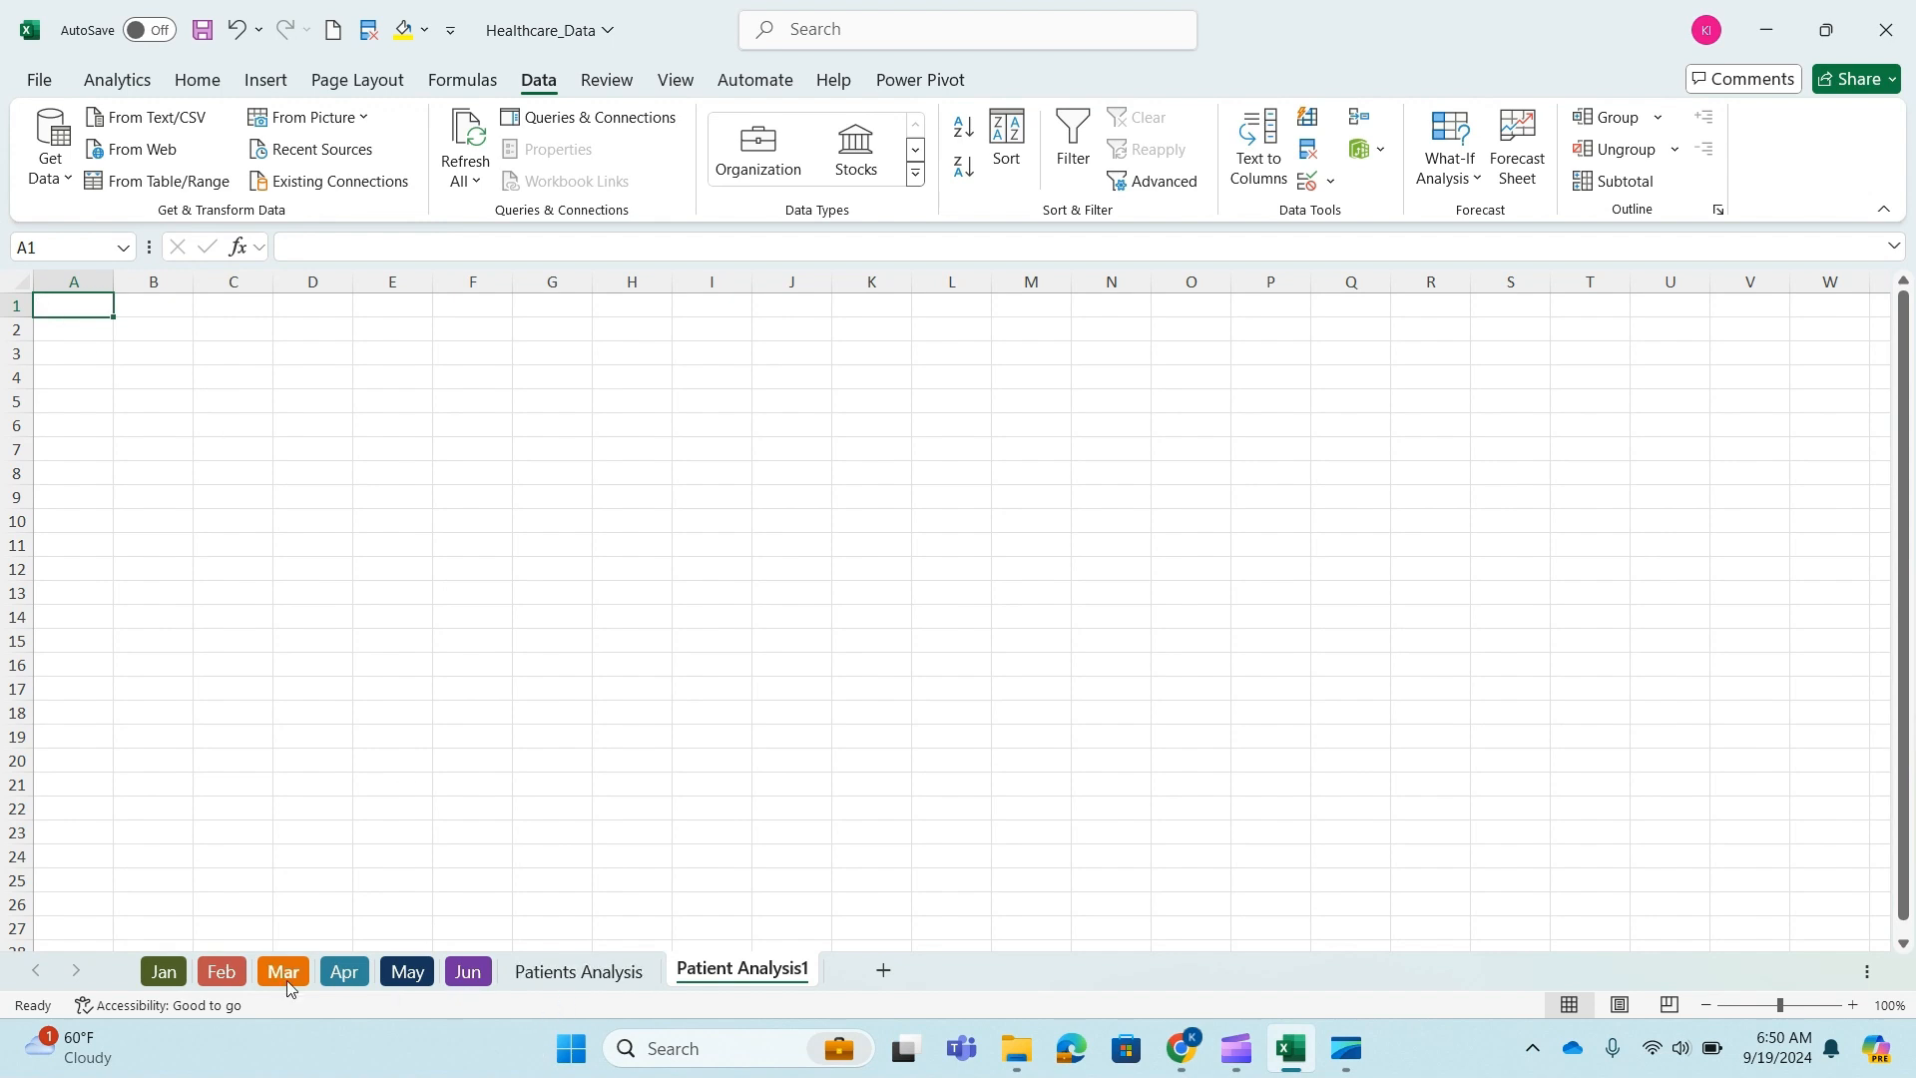
- Copy the header row A1:I1 from the Jan sheet into row 1 of Patient Analysis1, starting at cell A1
left_click(165, 972)
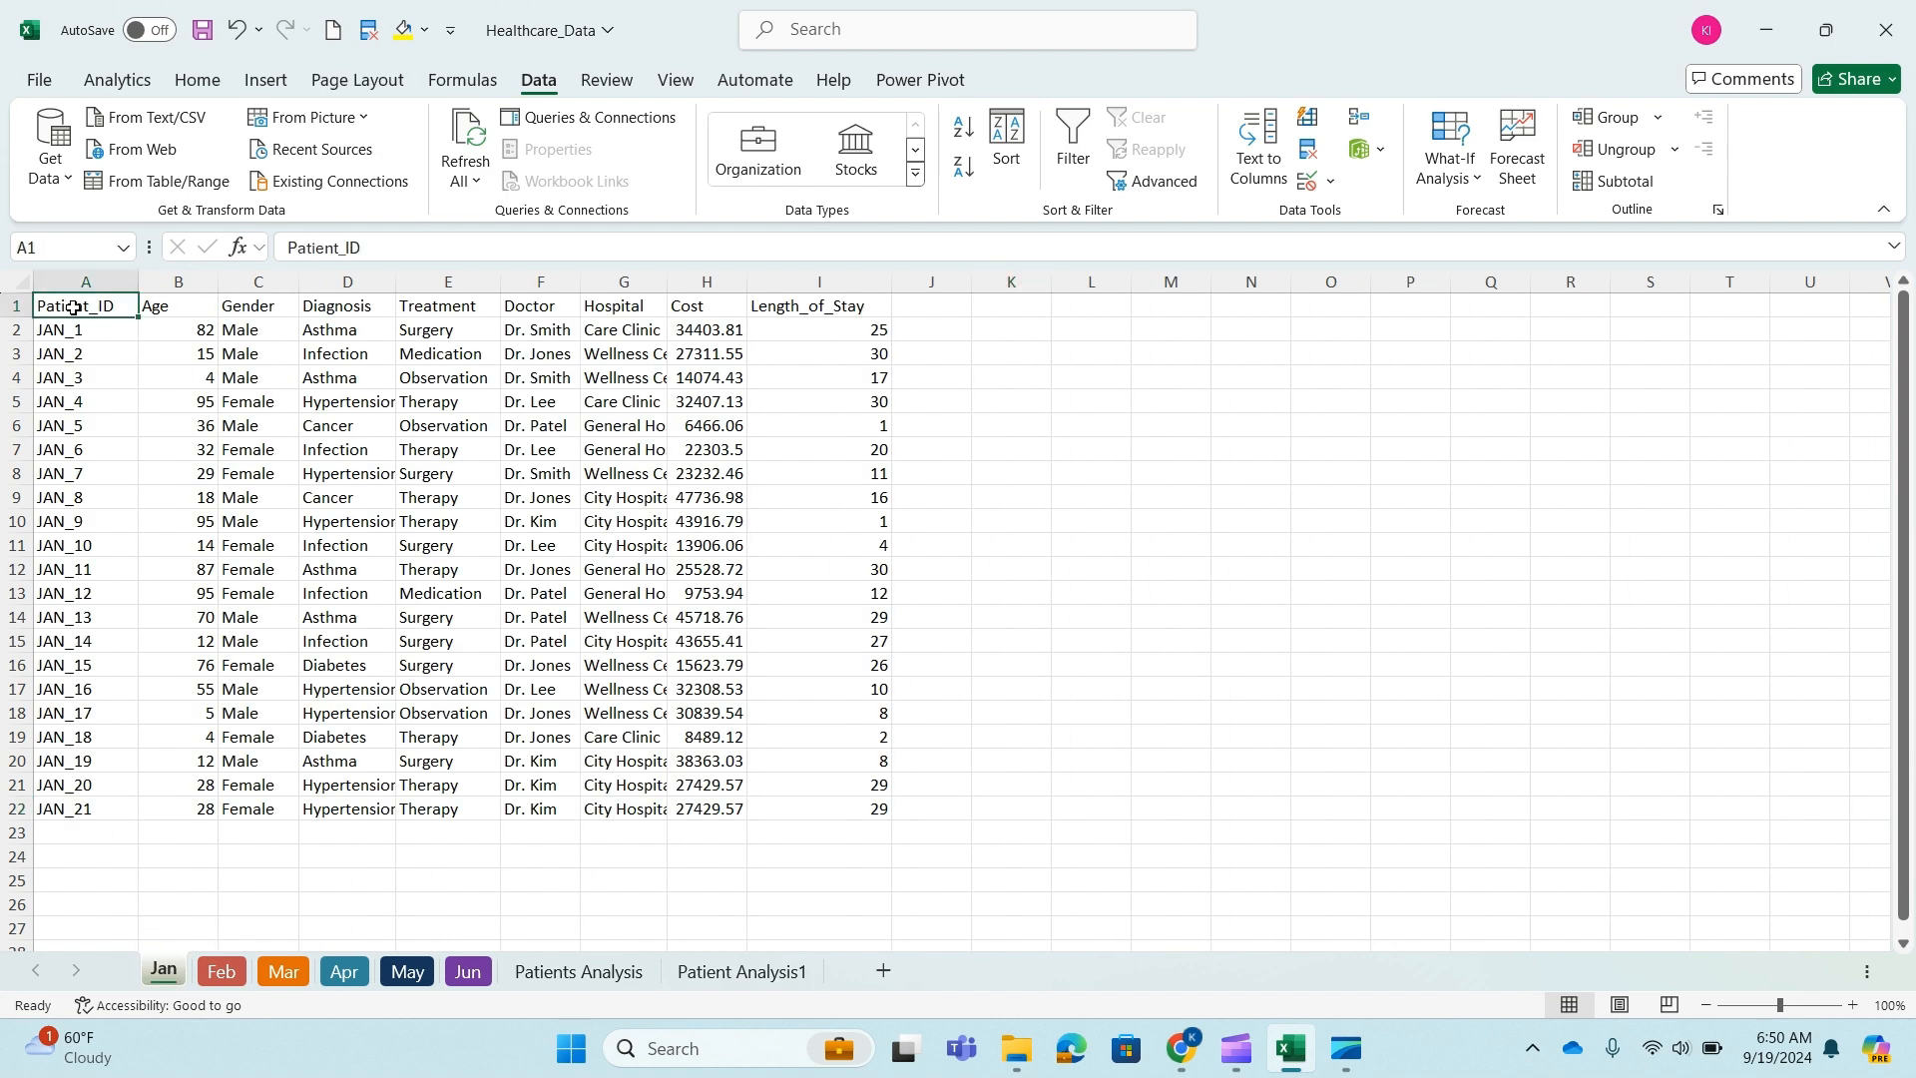
left_click_drag(73, 308, 858, 307)
key("ctrl+c")
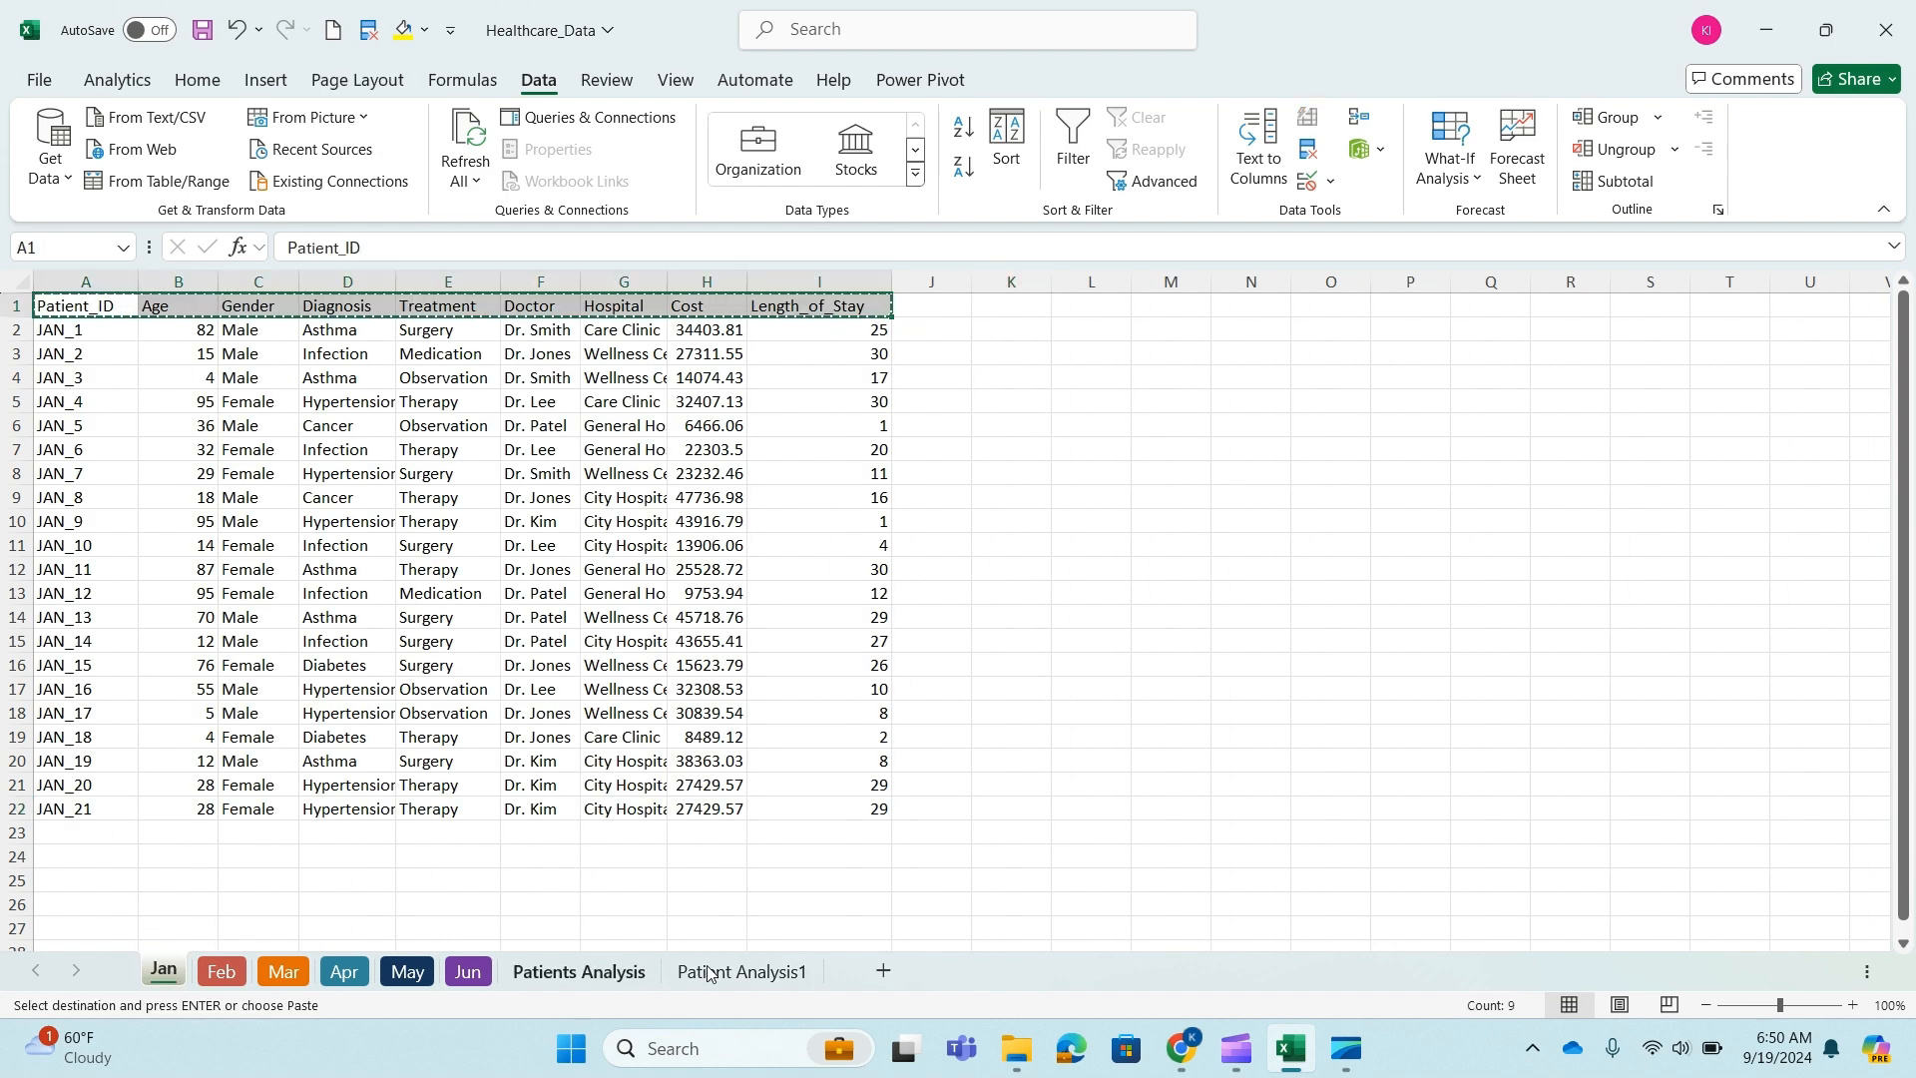
left_click(708, 973)
key("ctrl+v")
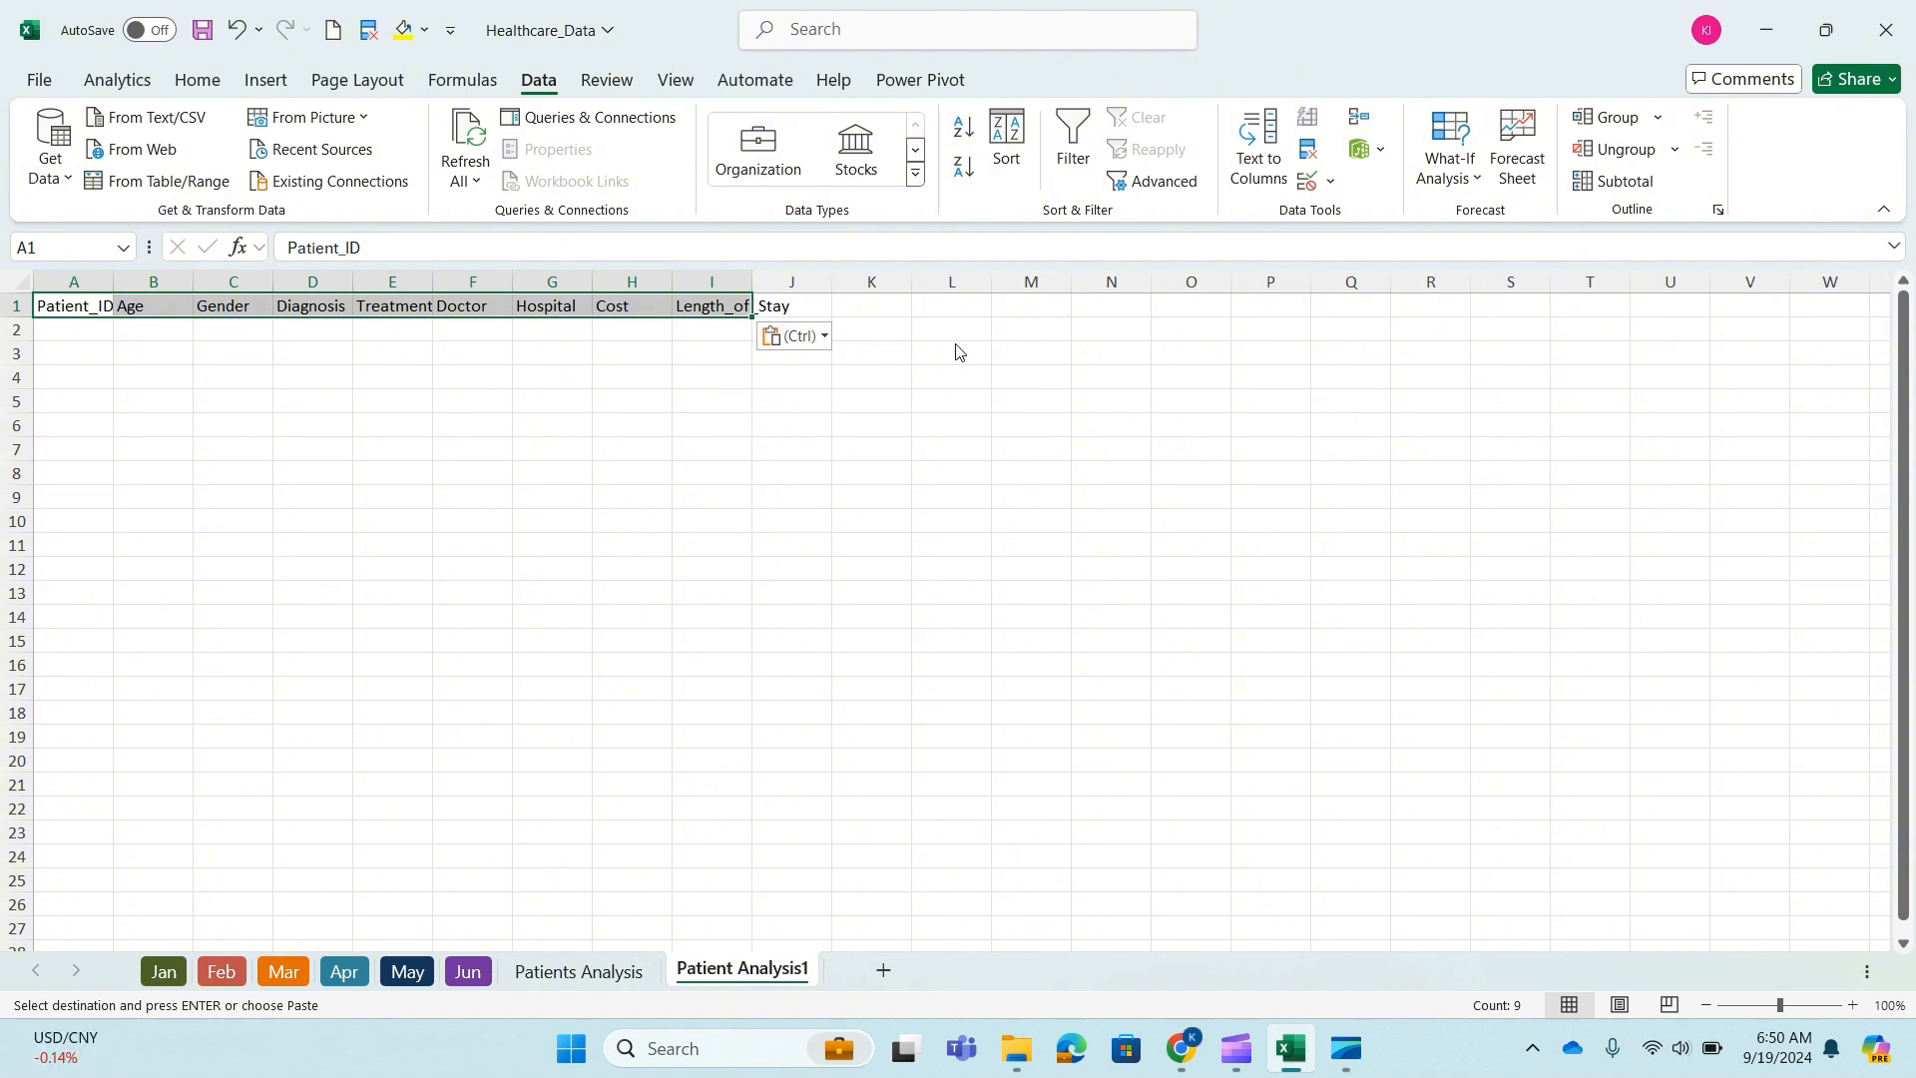
left_click(931, 309)
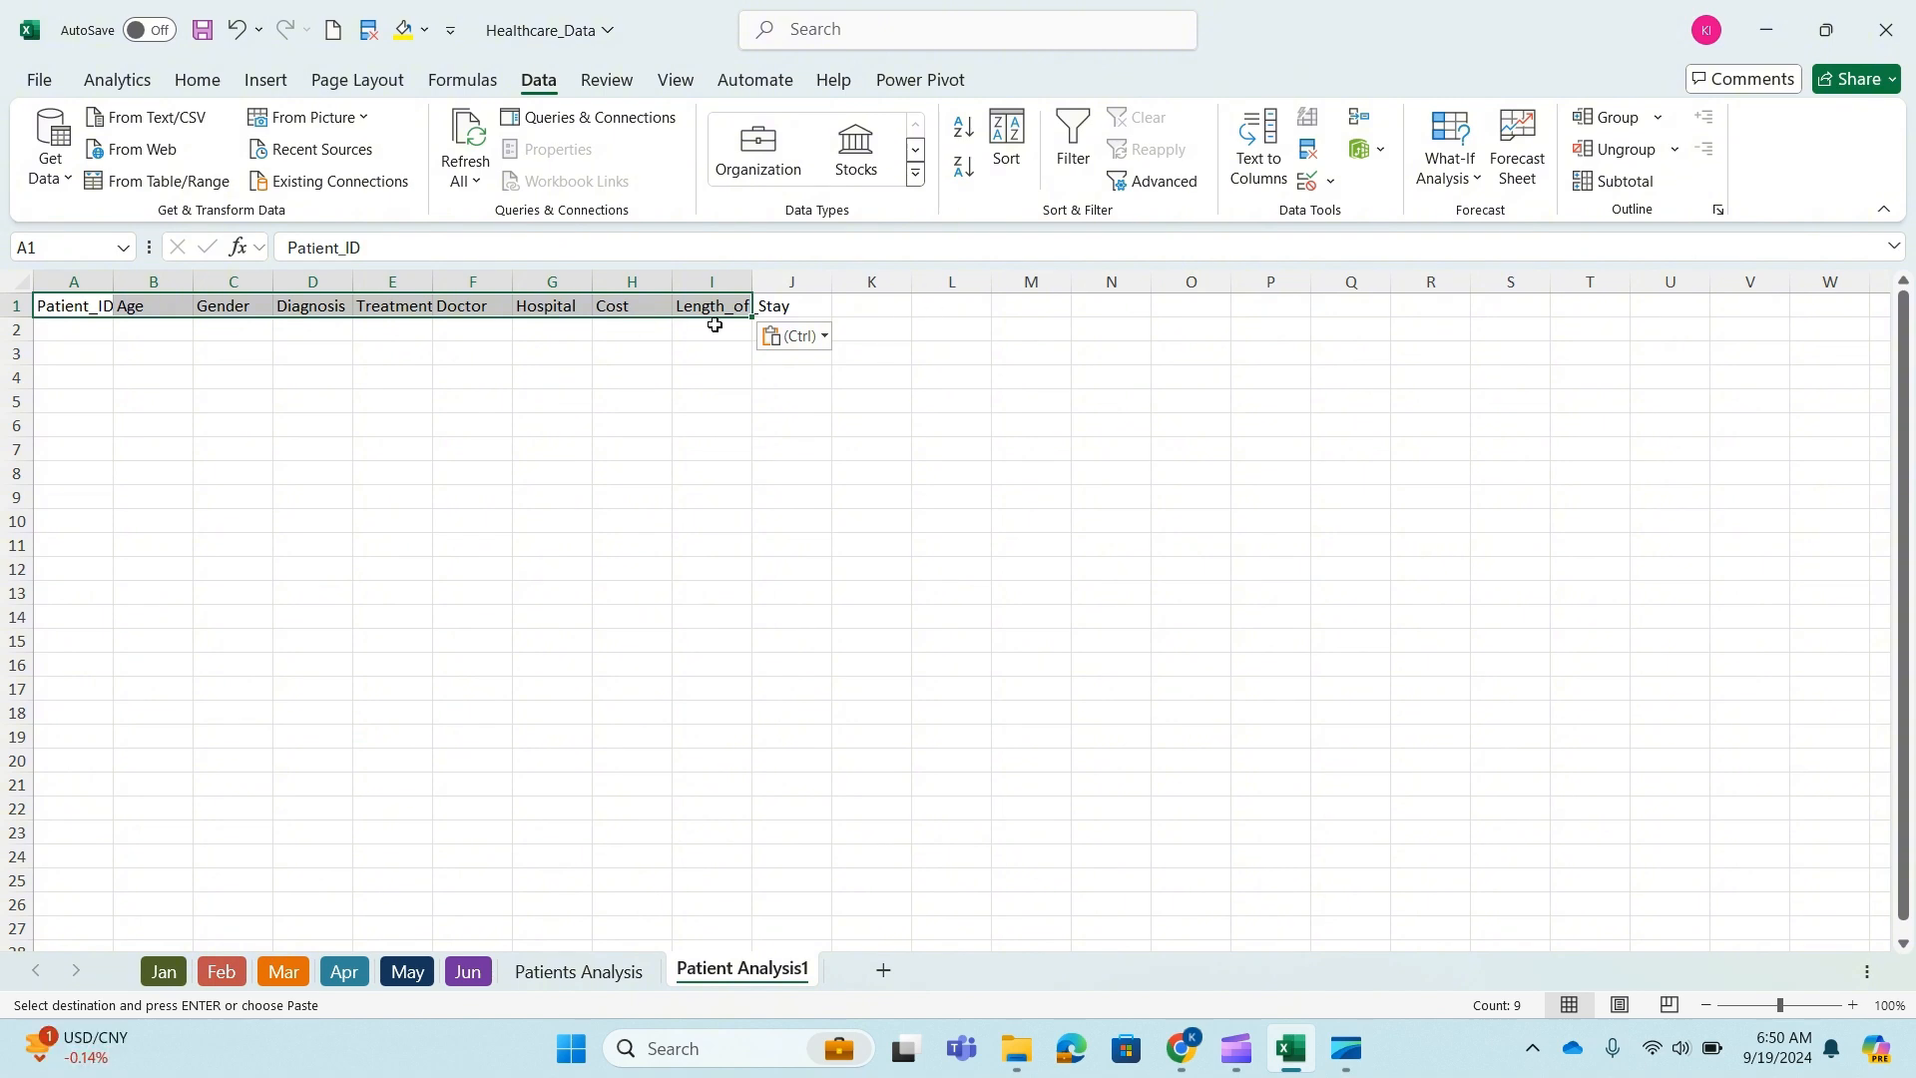
- Enter =VSTACK('Jan:Jun'!A2:I22) in cell A2 of Patient Analysis1 to stack the six months' records without their headers
left_click(75, 332)
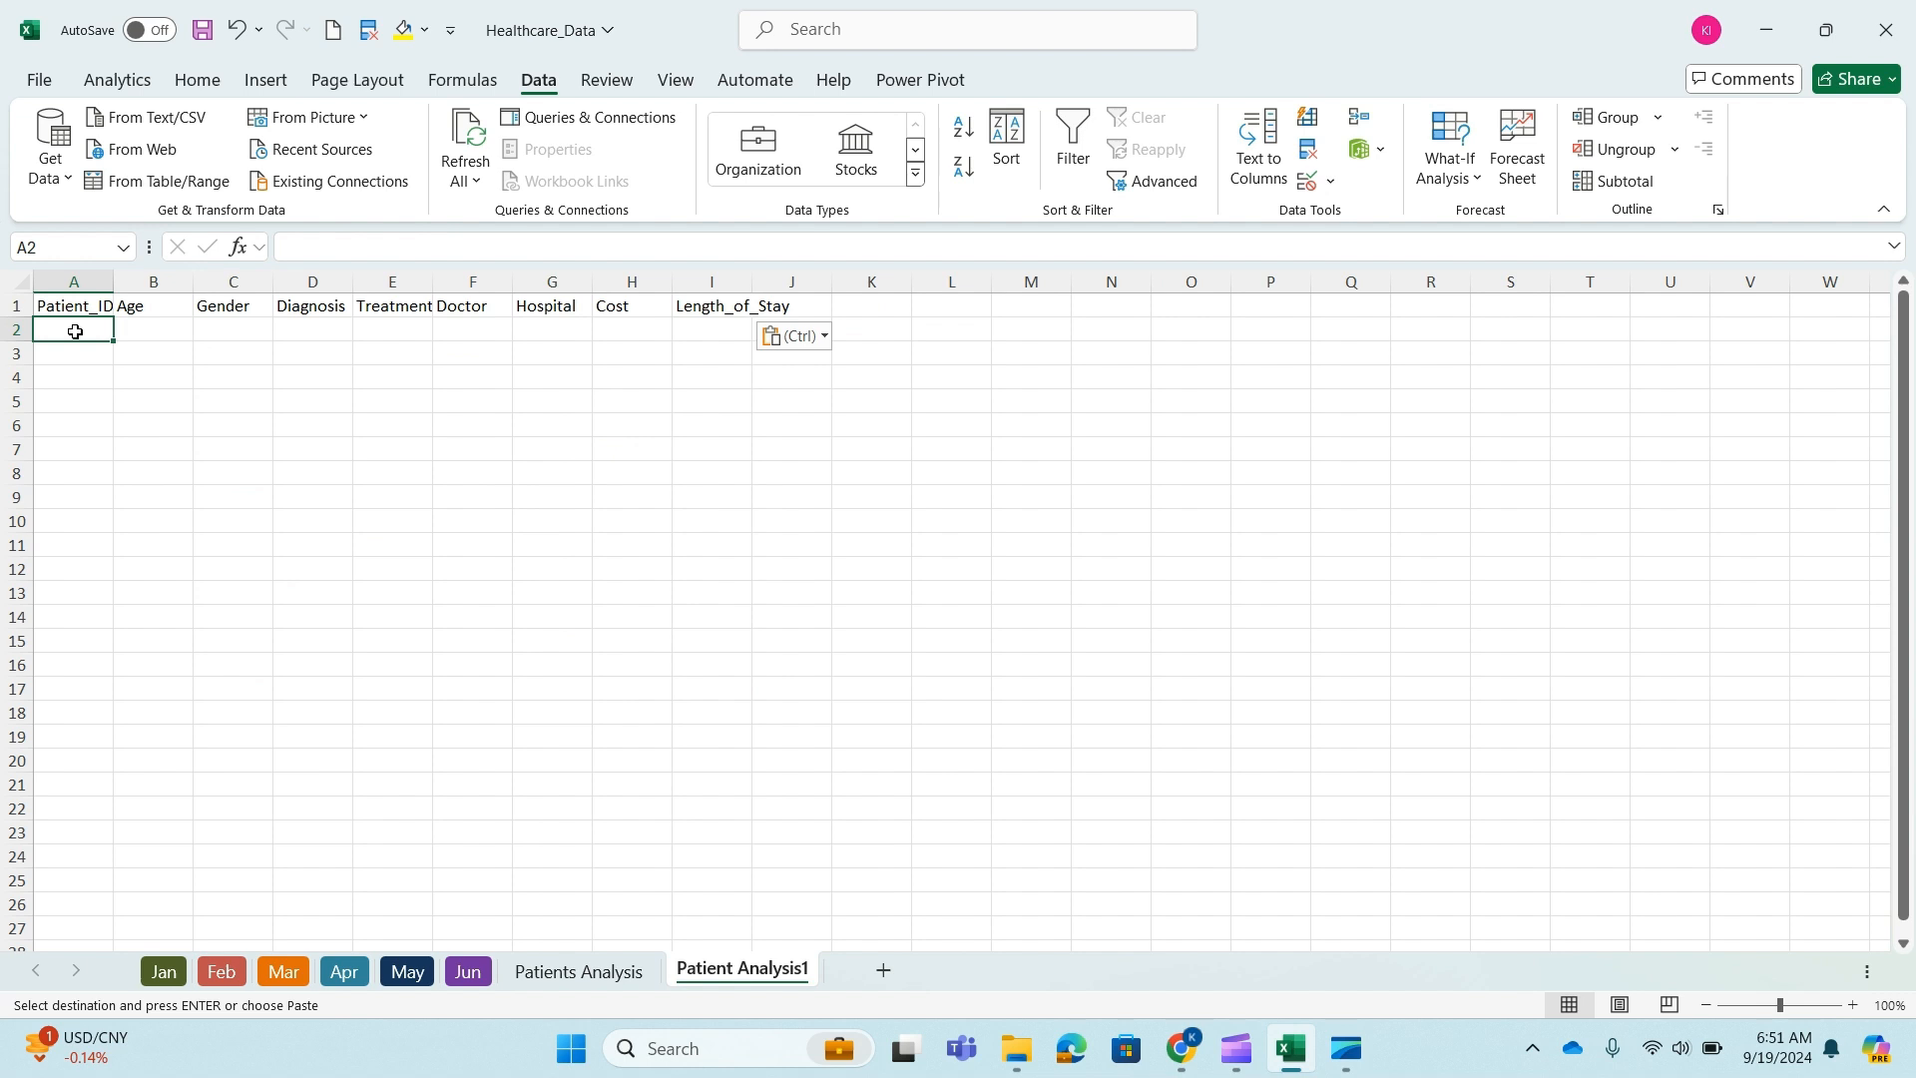
type("=v")
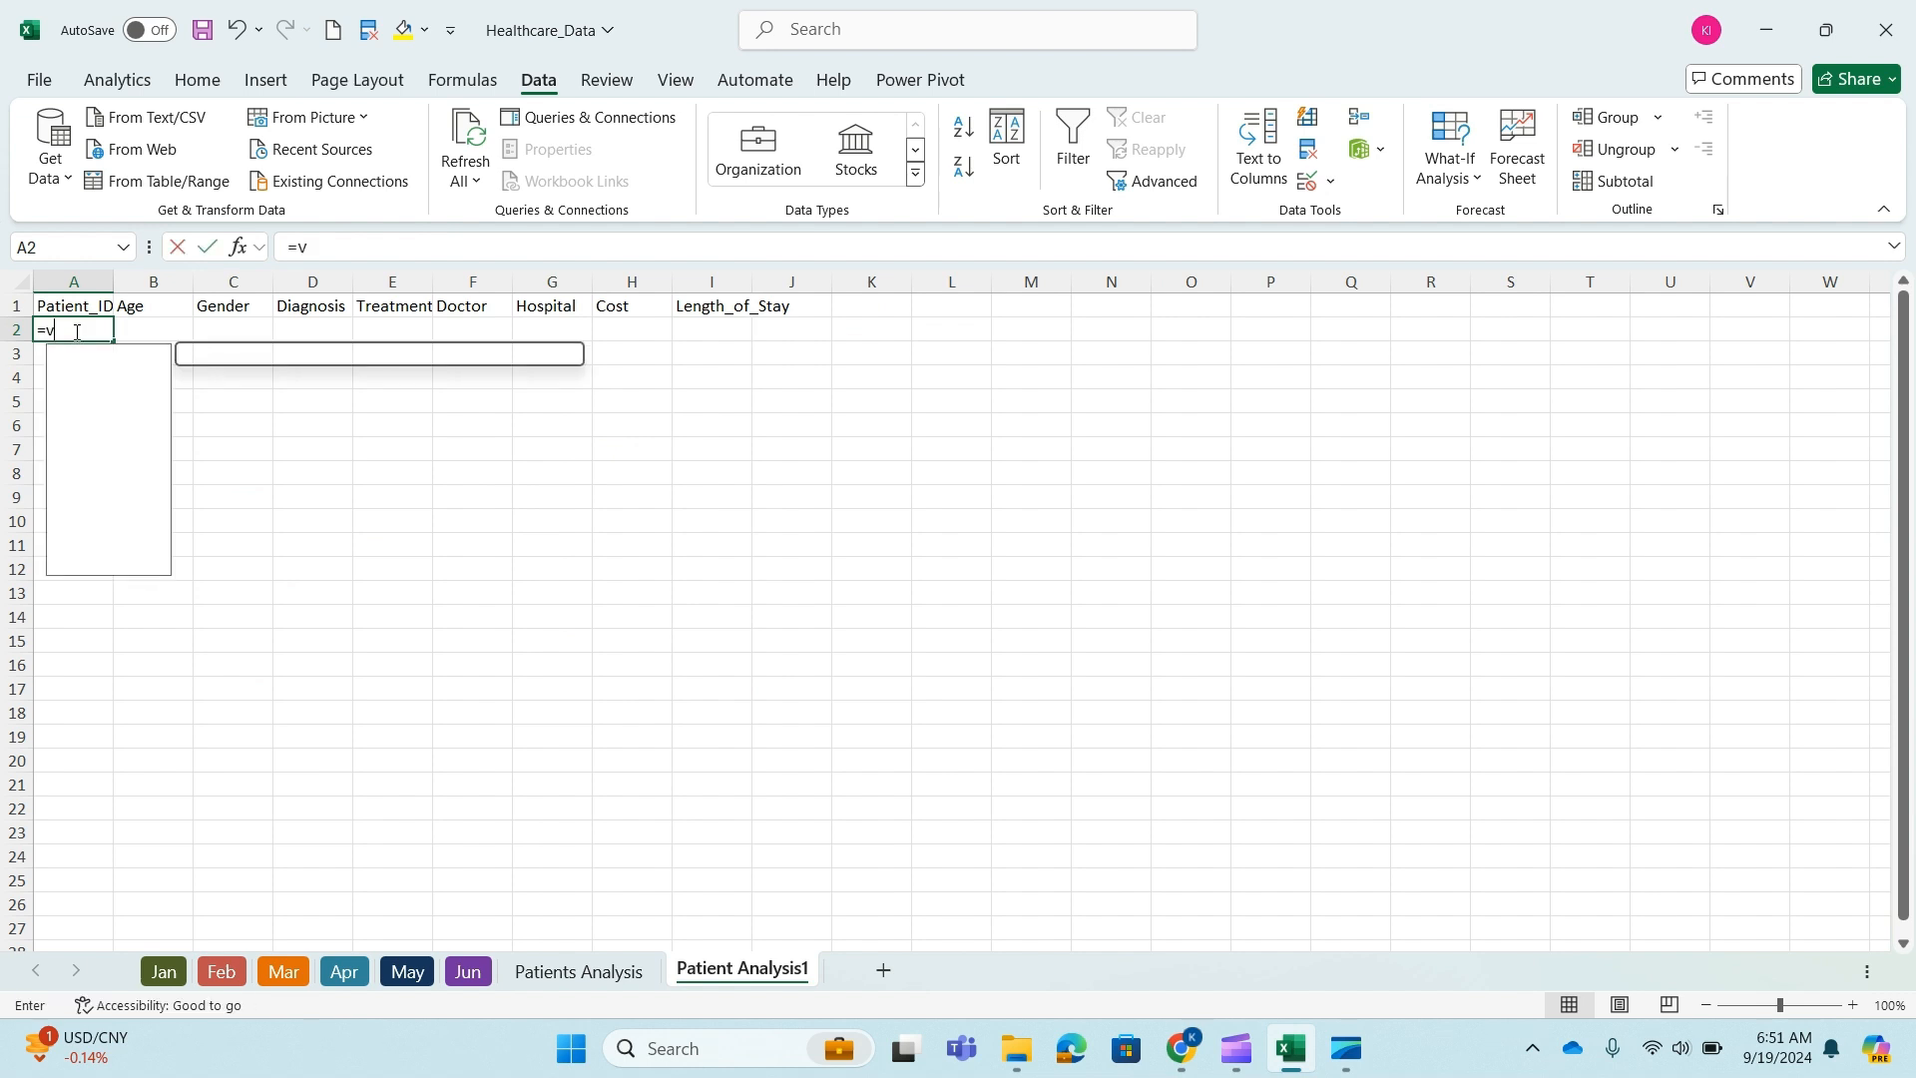
type("st")
key("Tab")
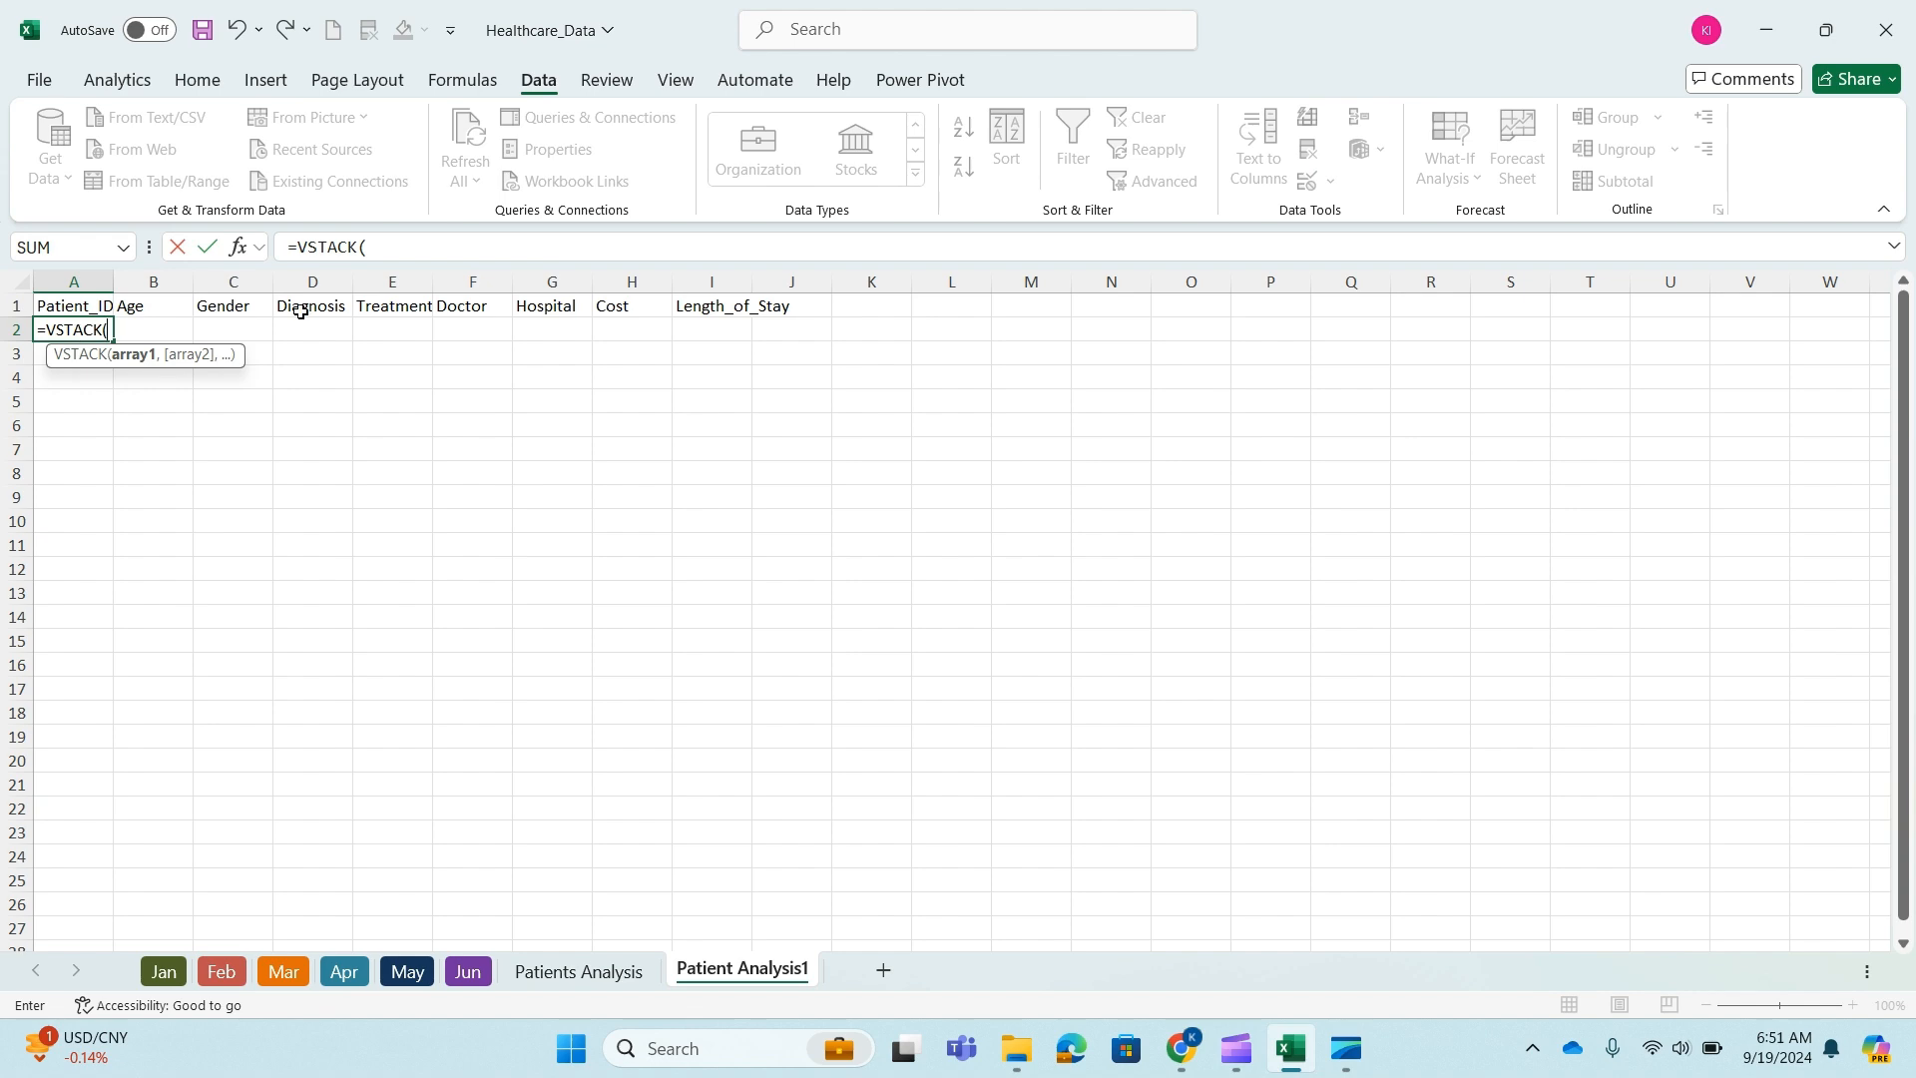
left_click(164, 973)
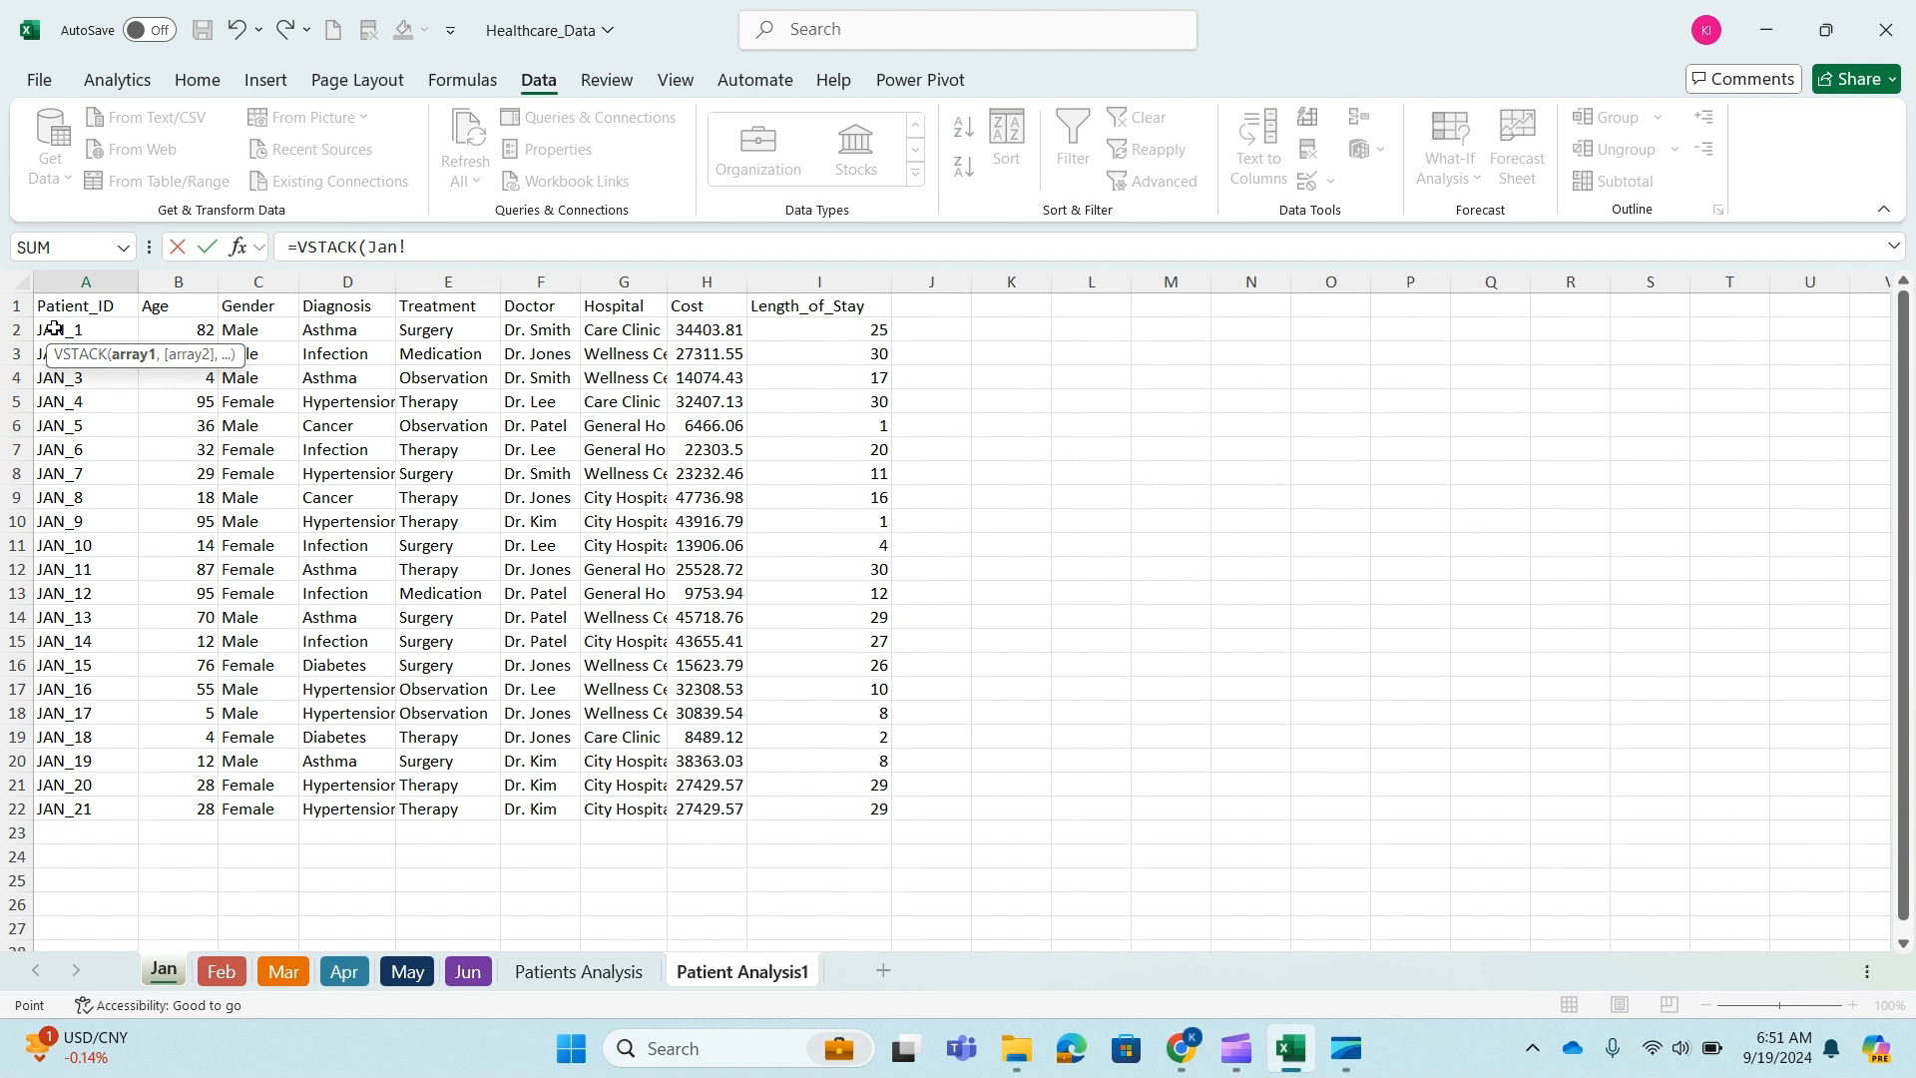
left_click(53, 327)
key("ctrl+shift+Right")
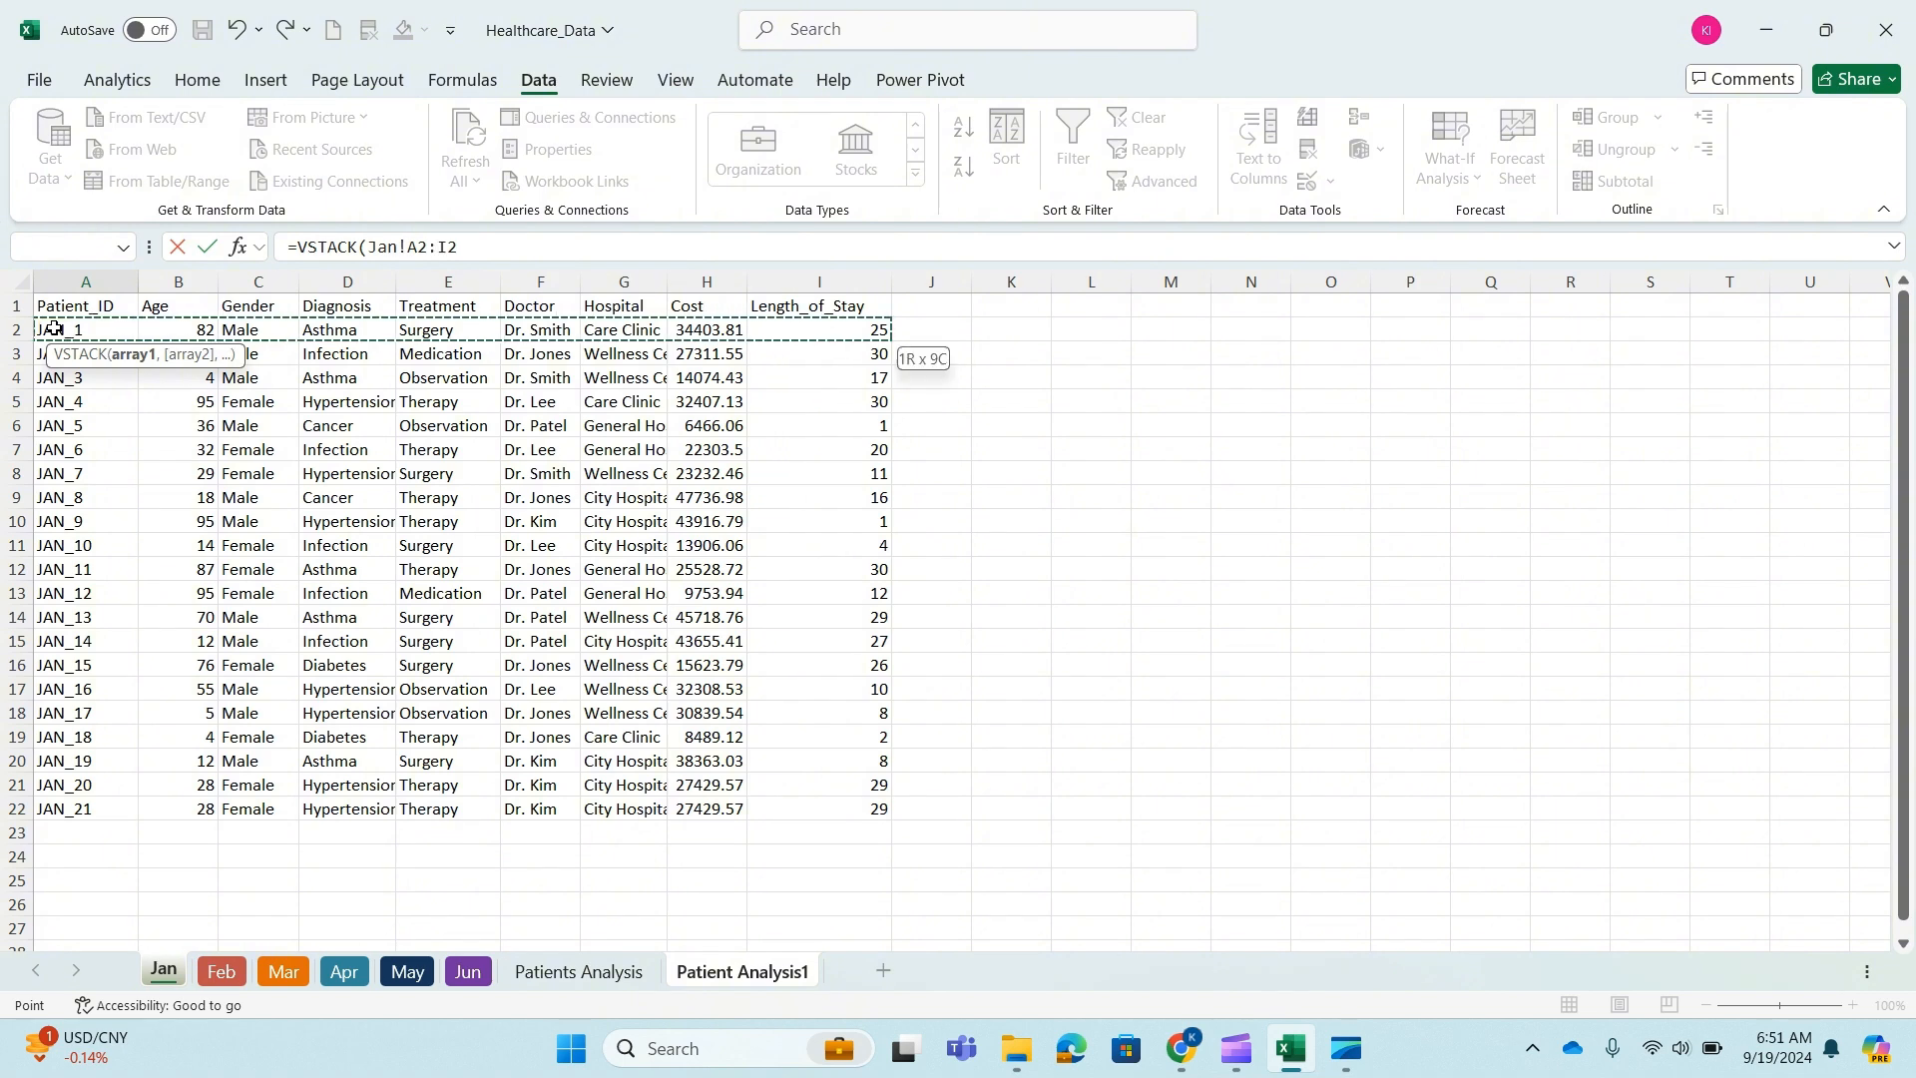
key("ctrl+shift+Down")
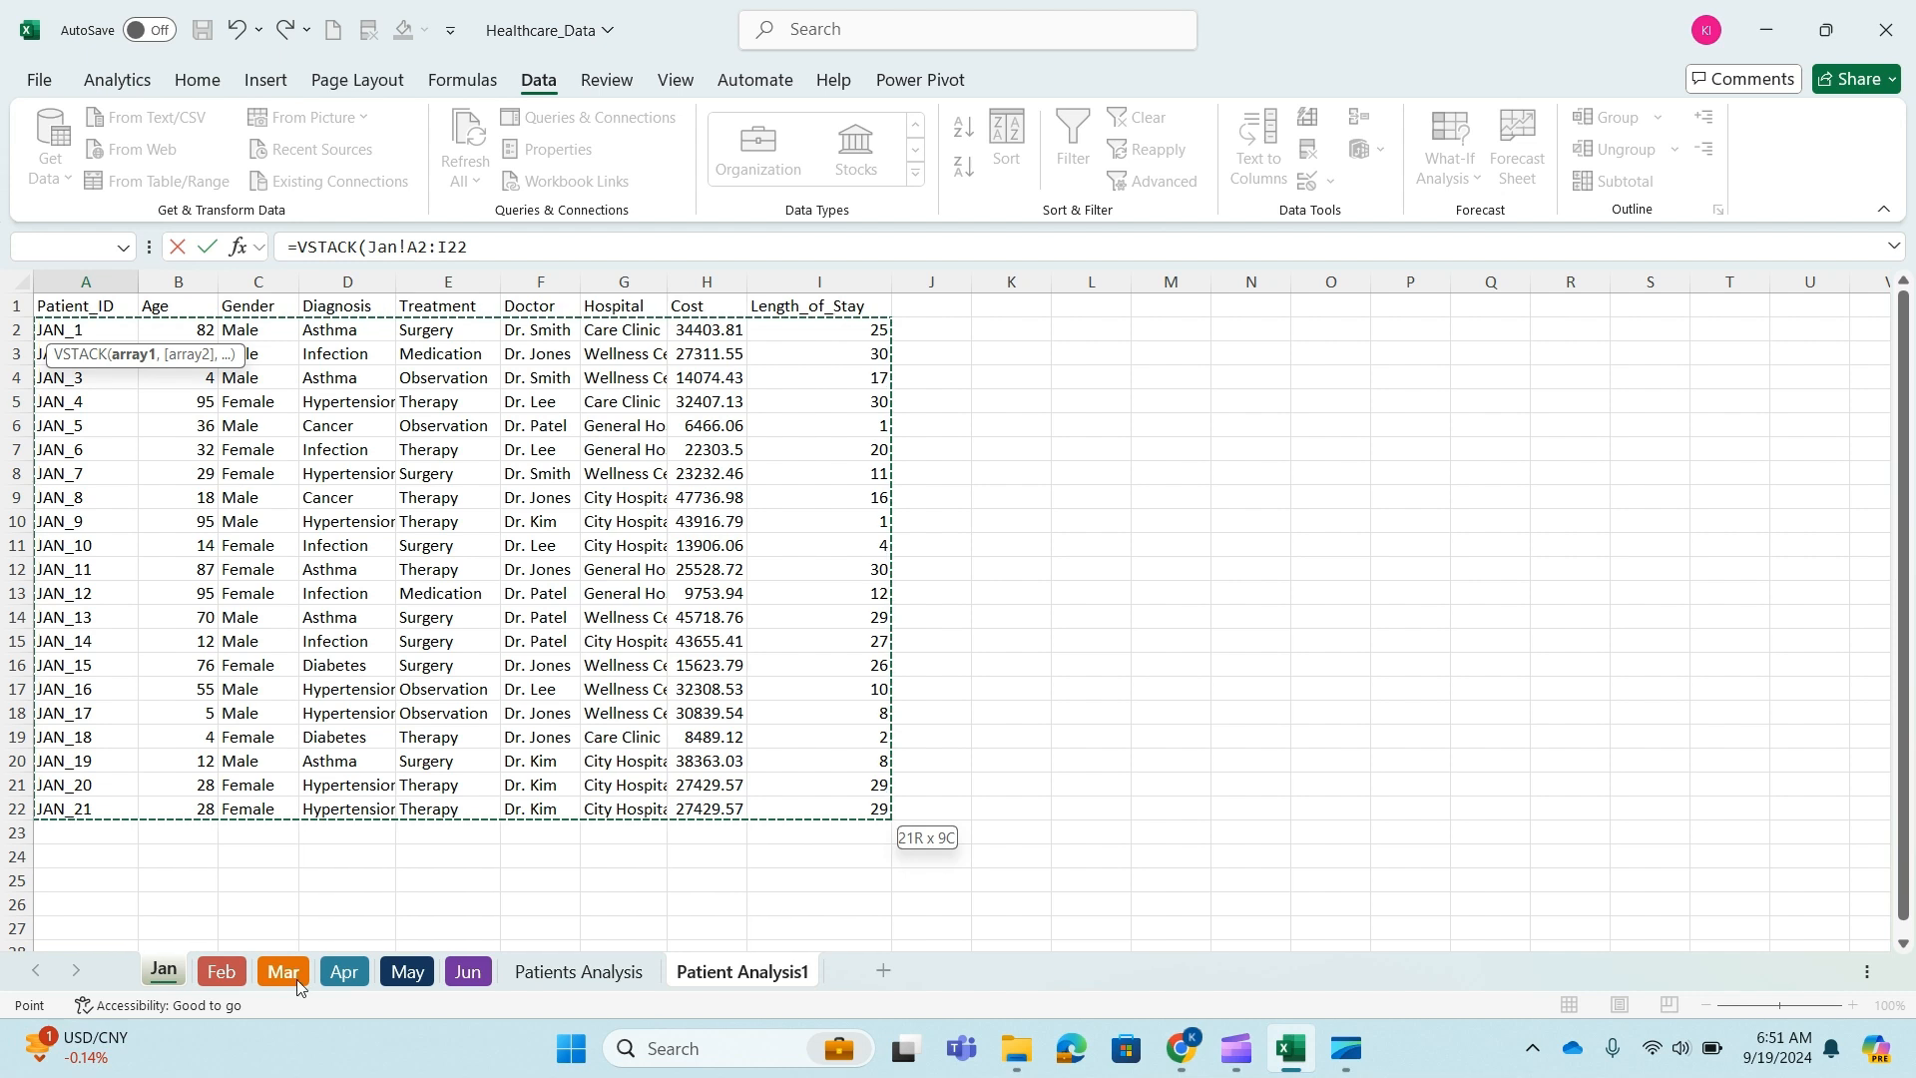
left_click(464, 973, "shift")
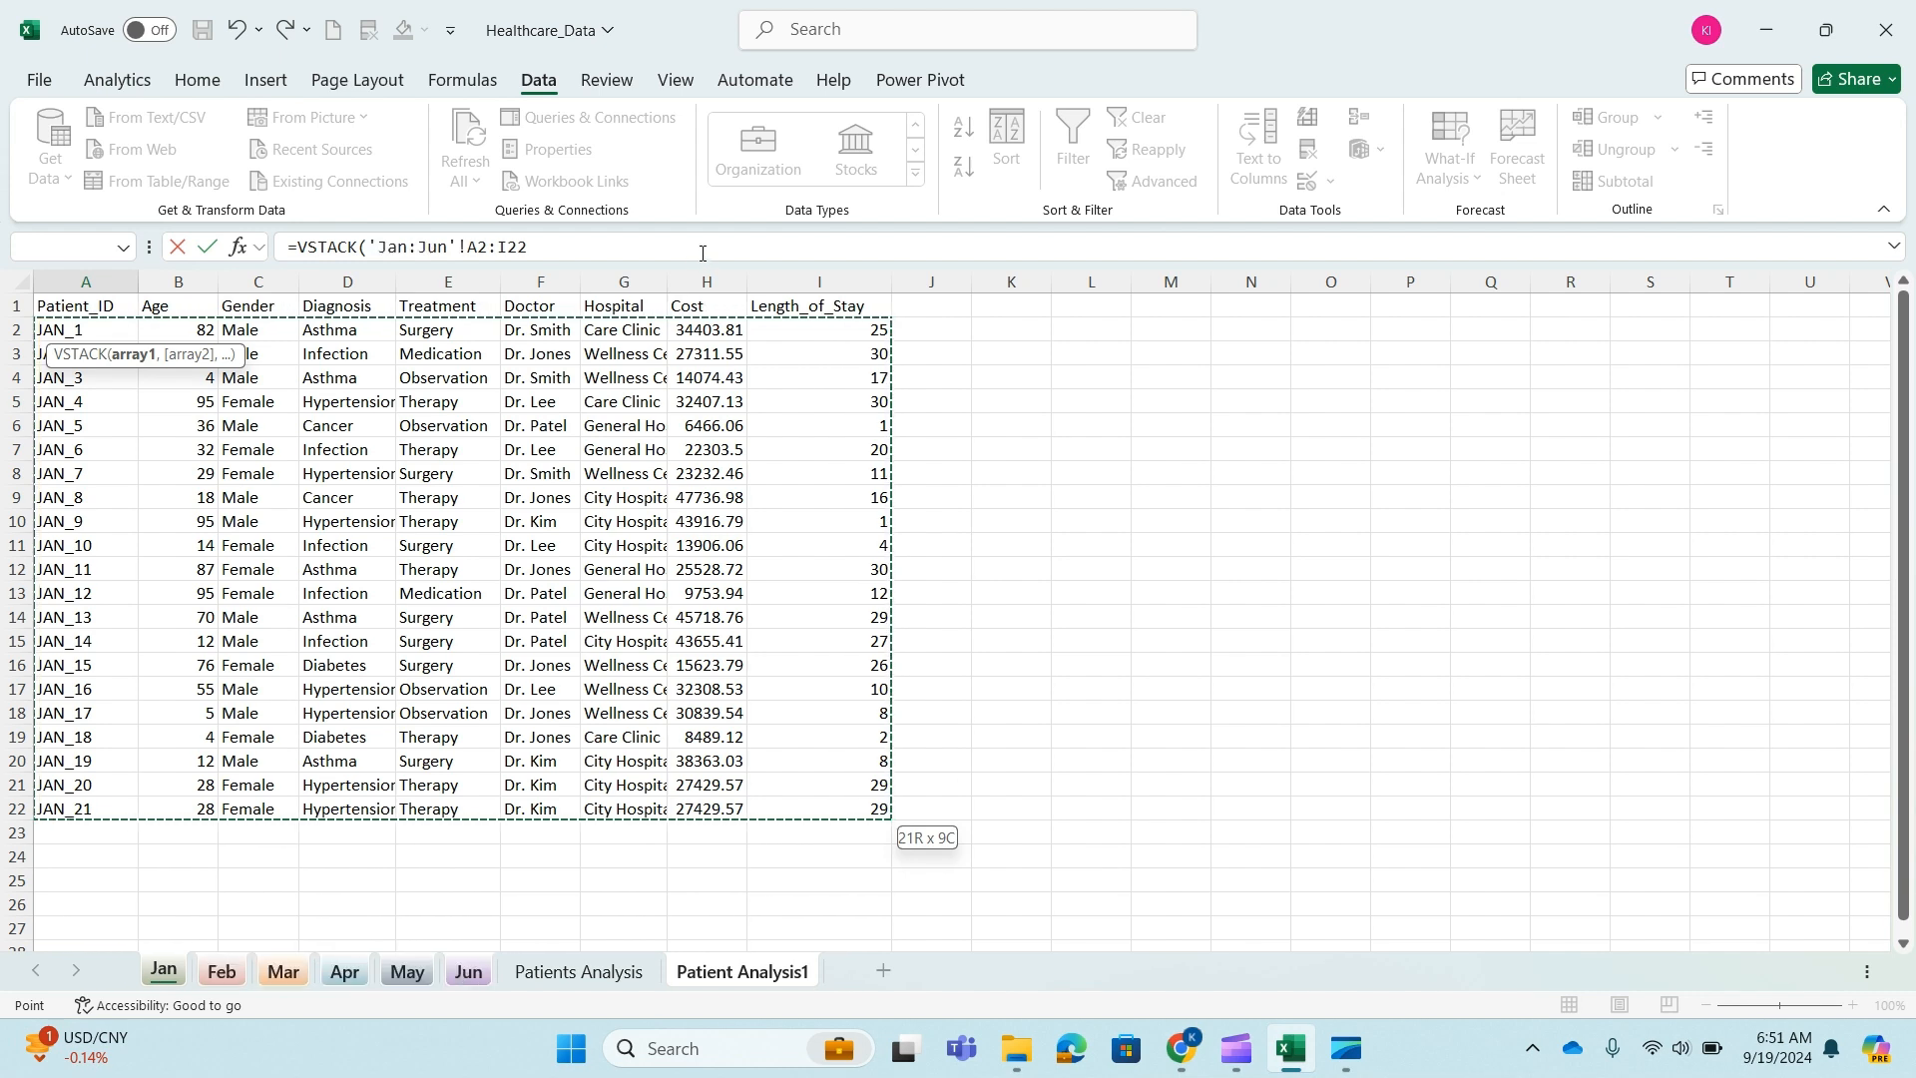
key("Return")
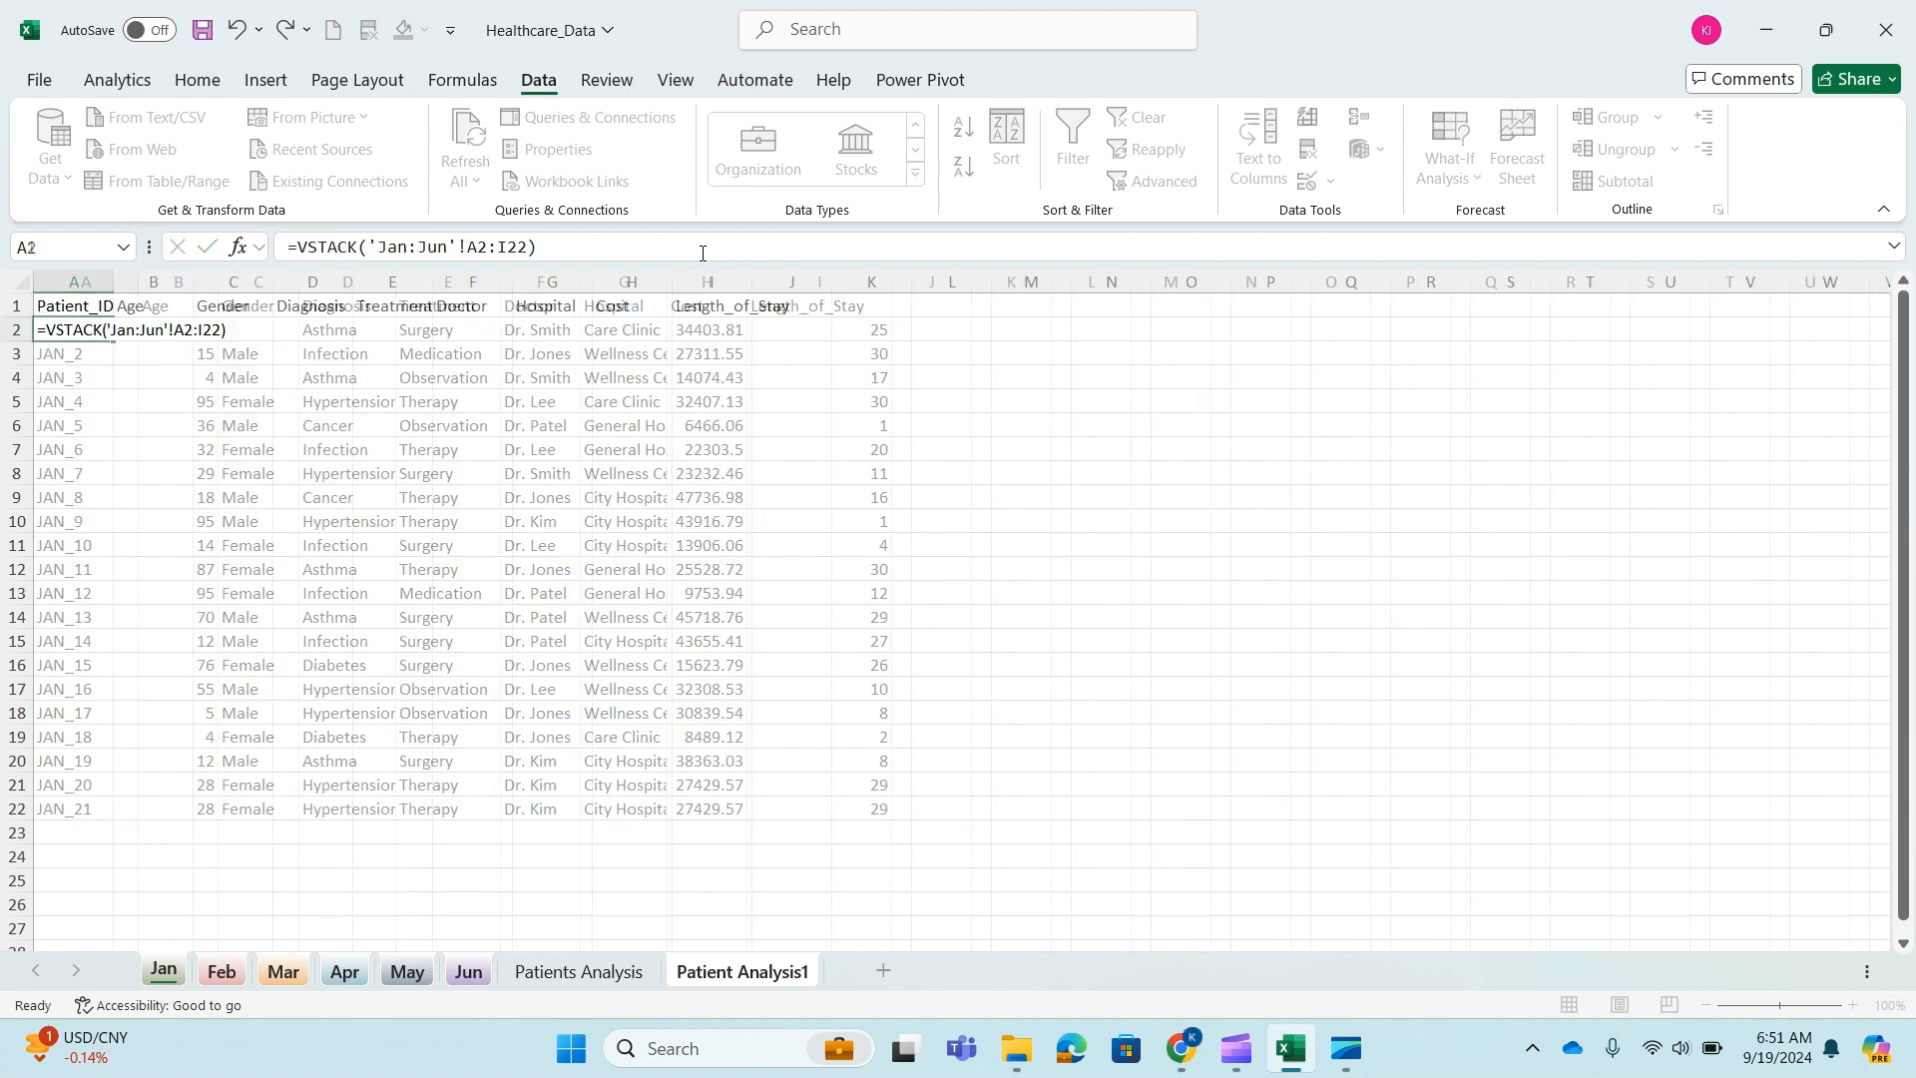
- Check the month boundaries between the January, February, March and April records in Patient Analysis1 for repeated header rows
scroll(309, 478, "down", 4)
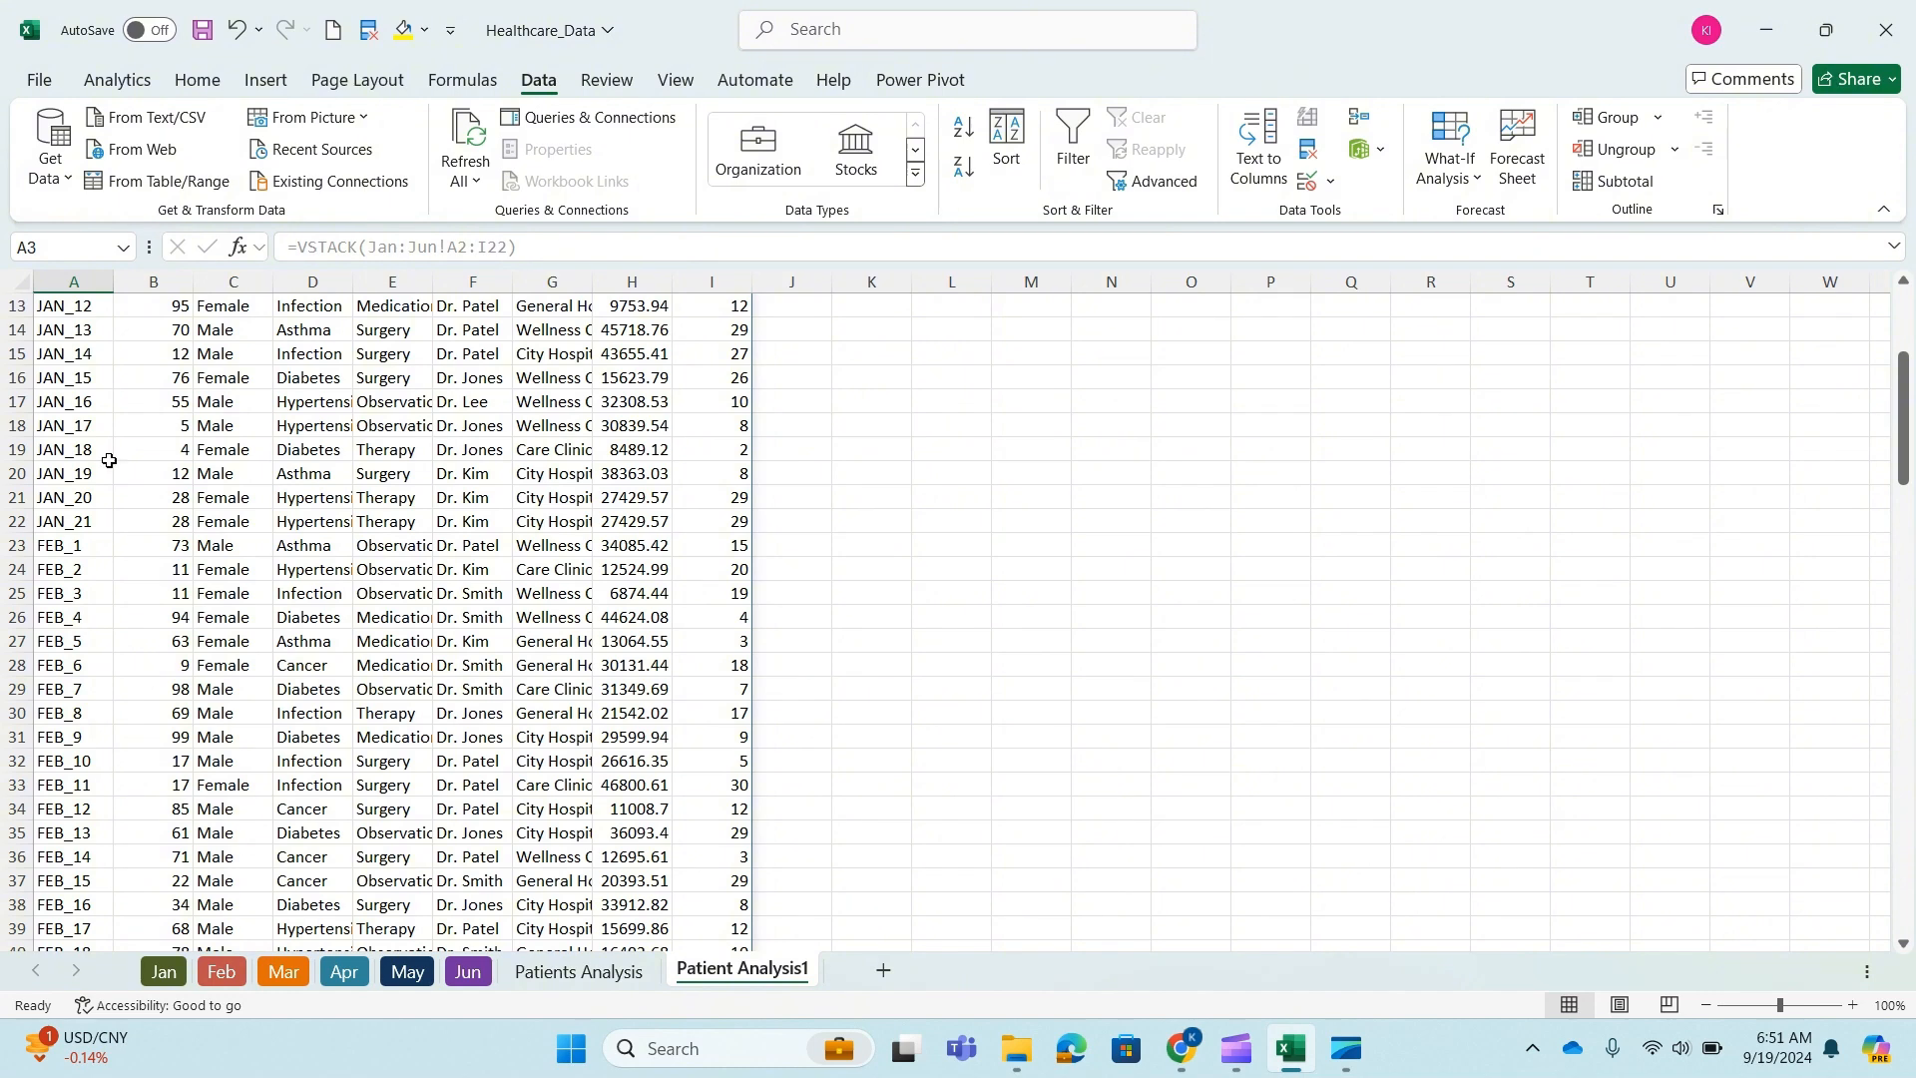
scroll(267, 641, "up", 4)
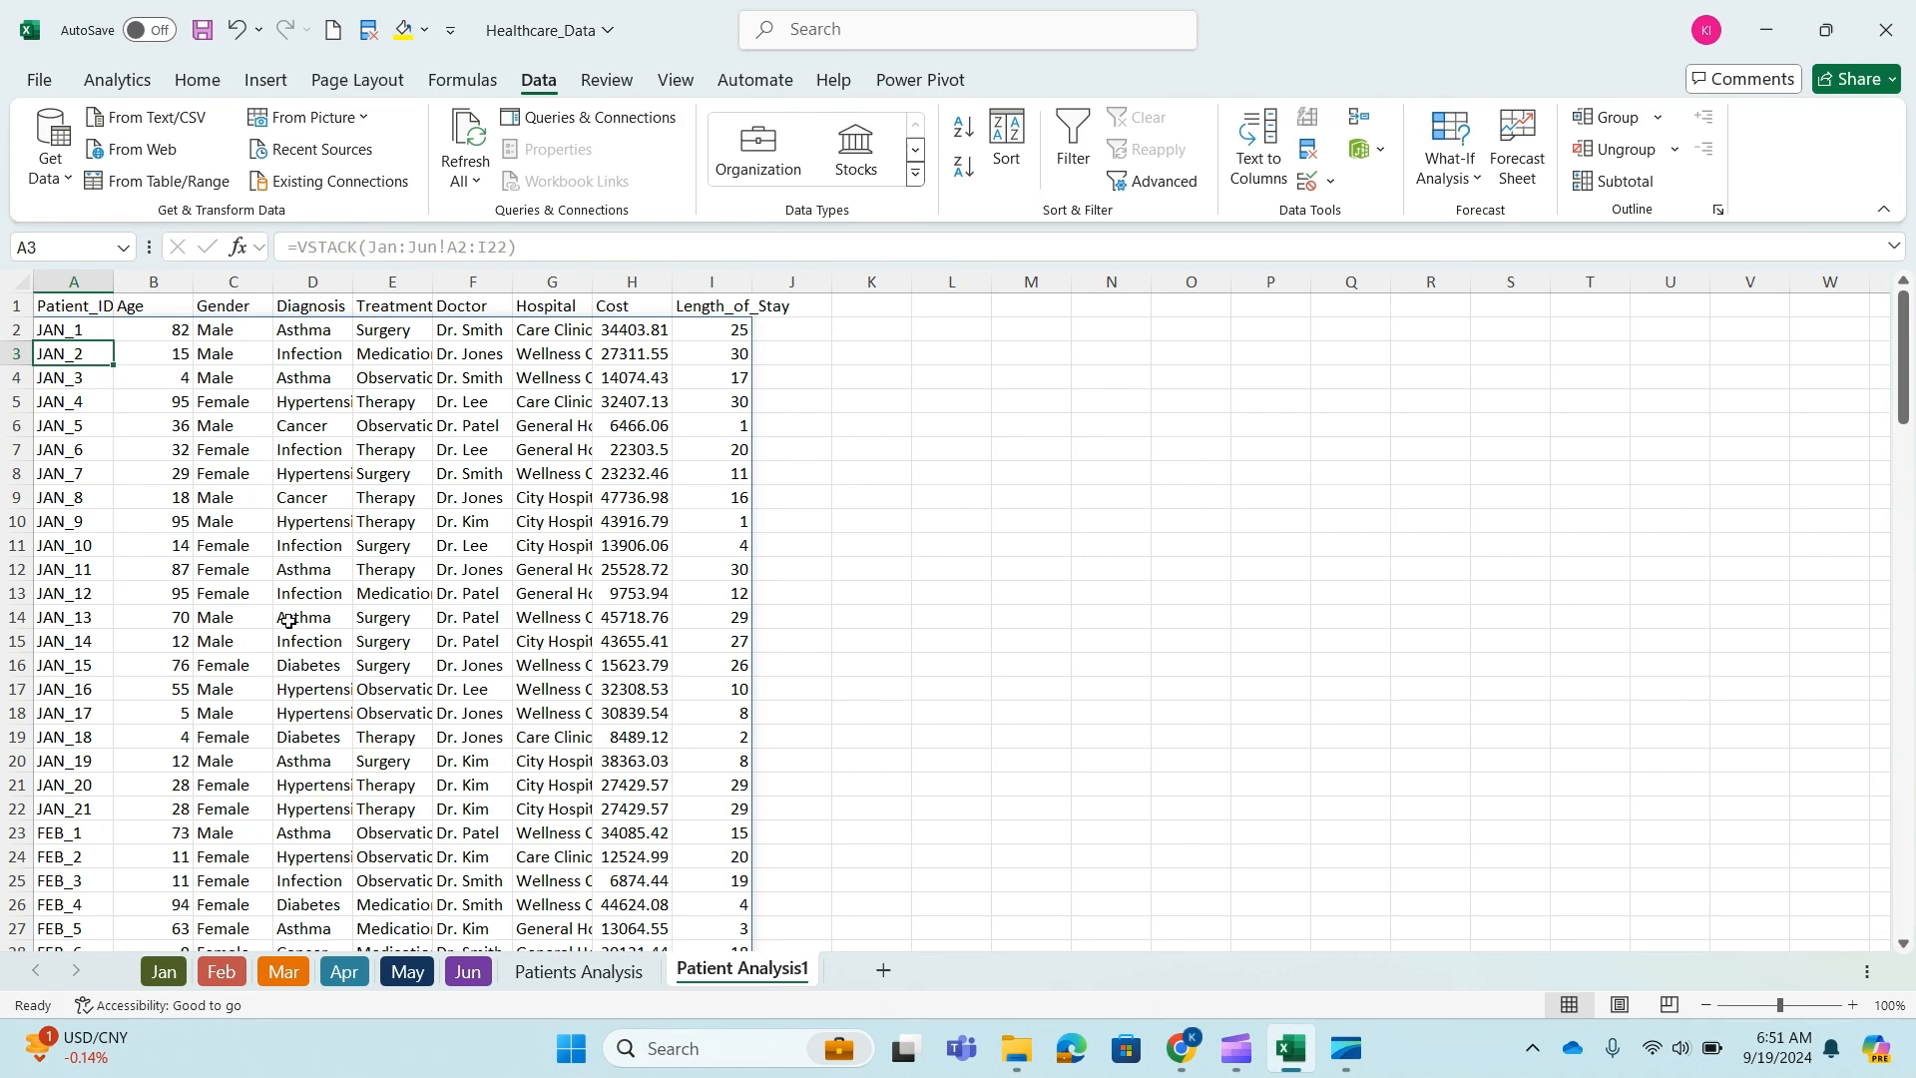
scroll(99, 599, "down", 1)
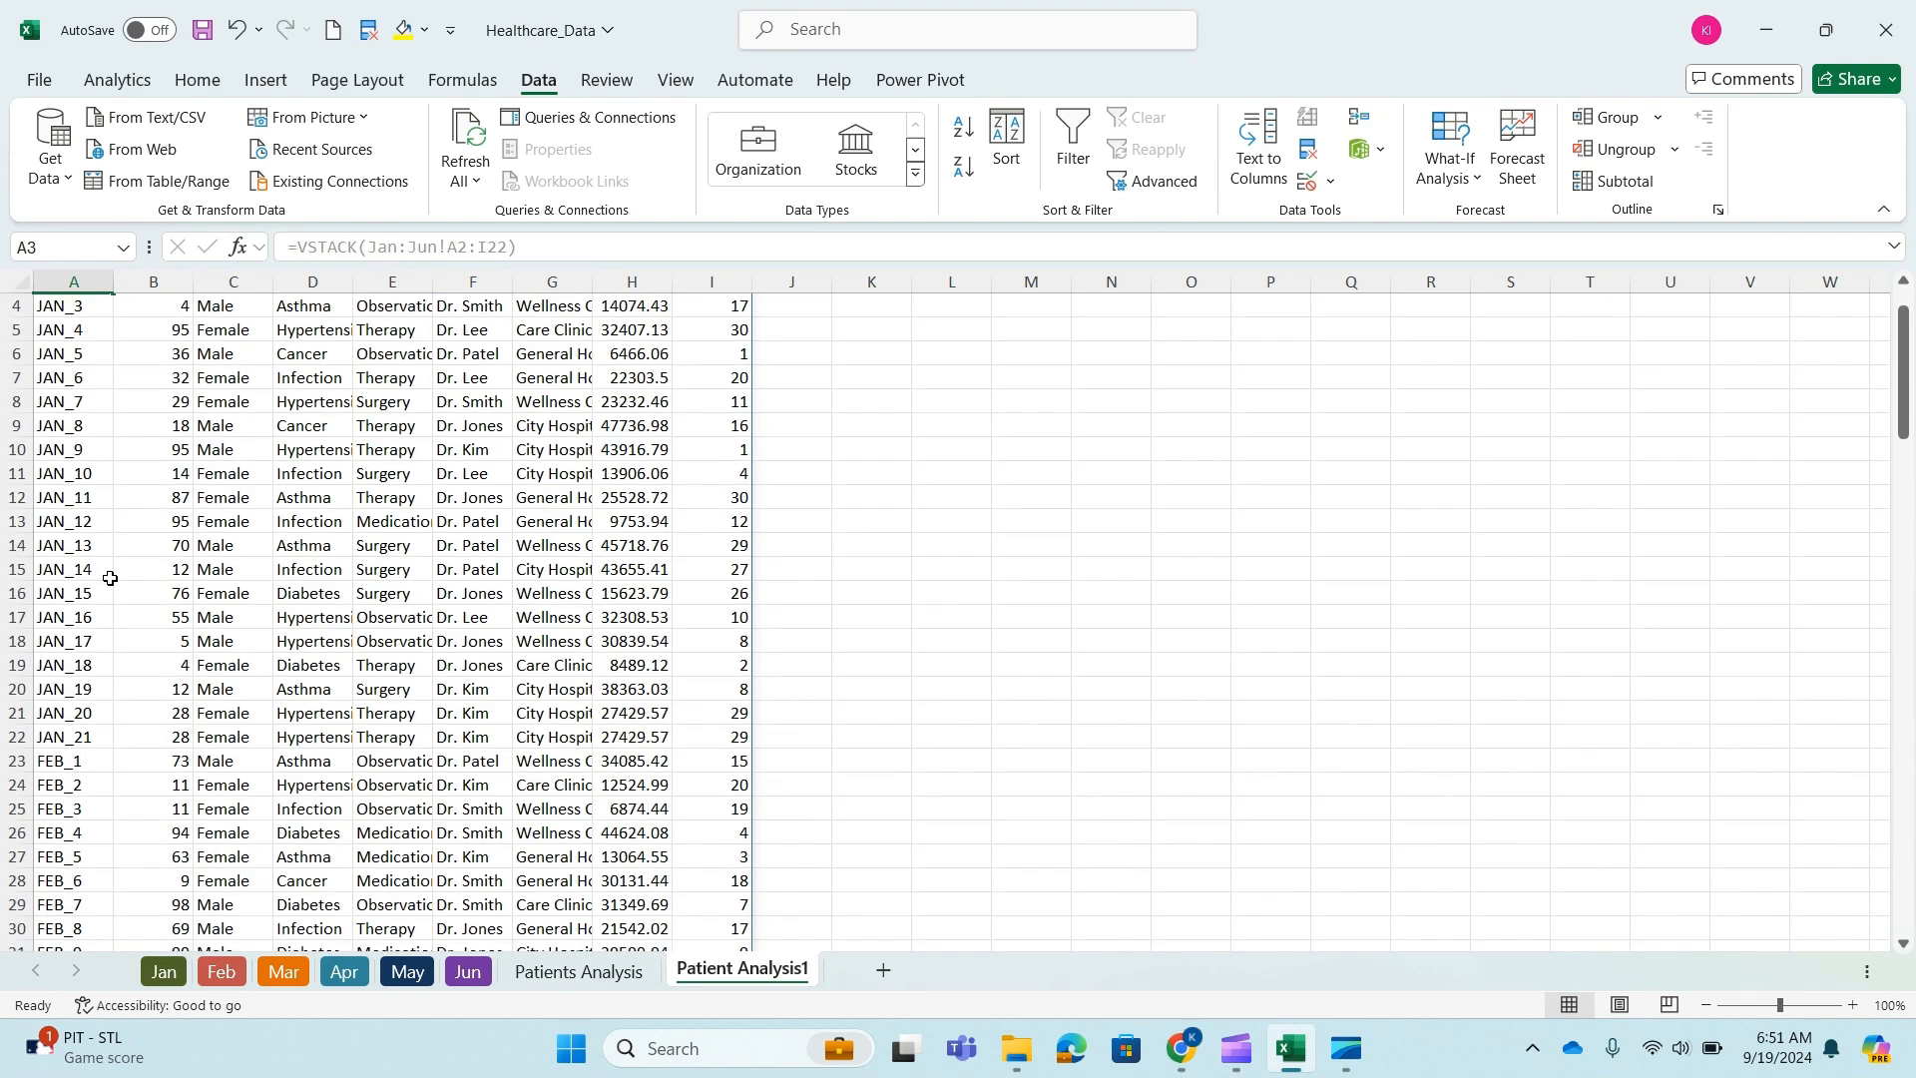
left_click(15, 734)
scroll(17, 667, "down", 8)
left_click(16, 667)
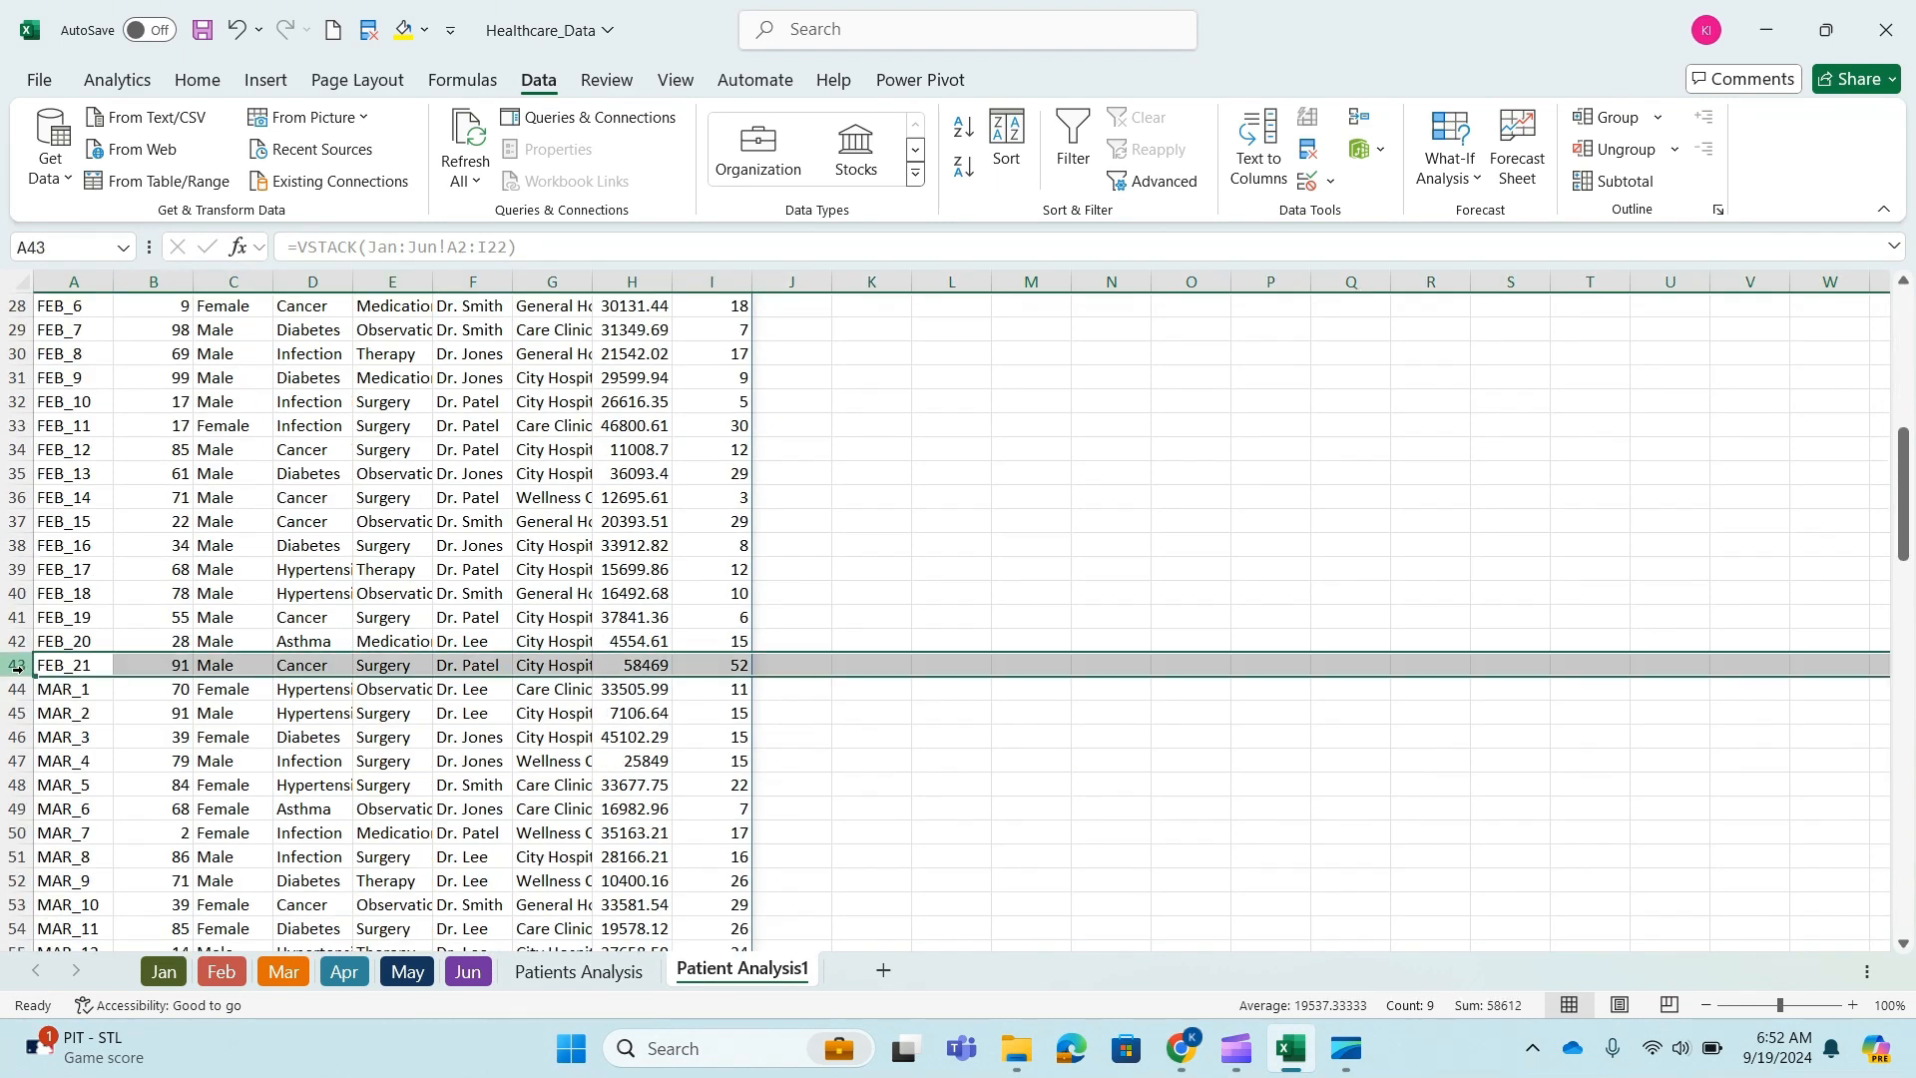
scroll(121, 759, "down", 5)
scroll(122, 759, "down", 1)
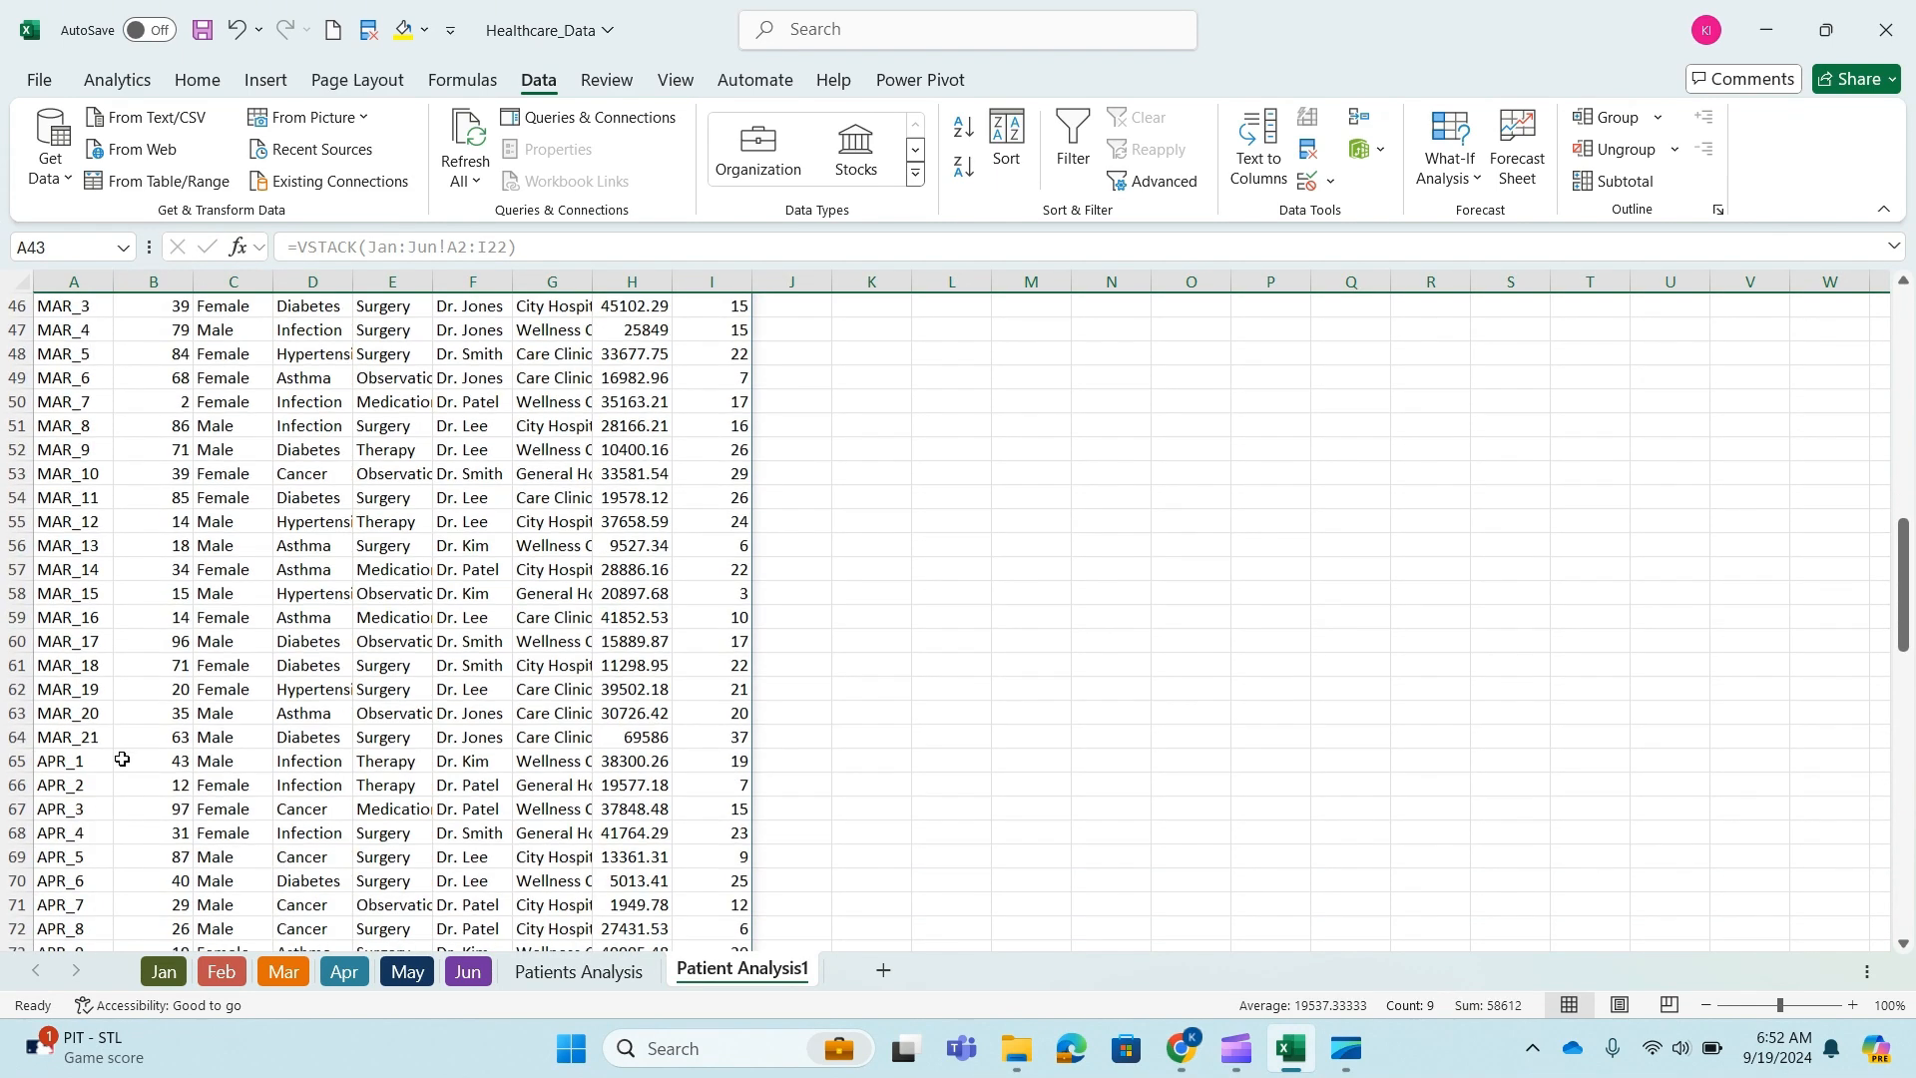
left_click(18, 736)
scroll(58, 734, "down", 6)
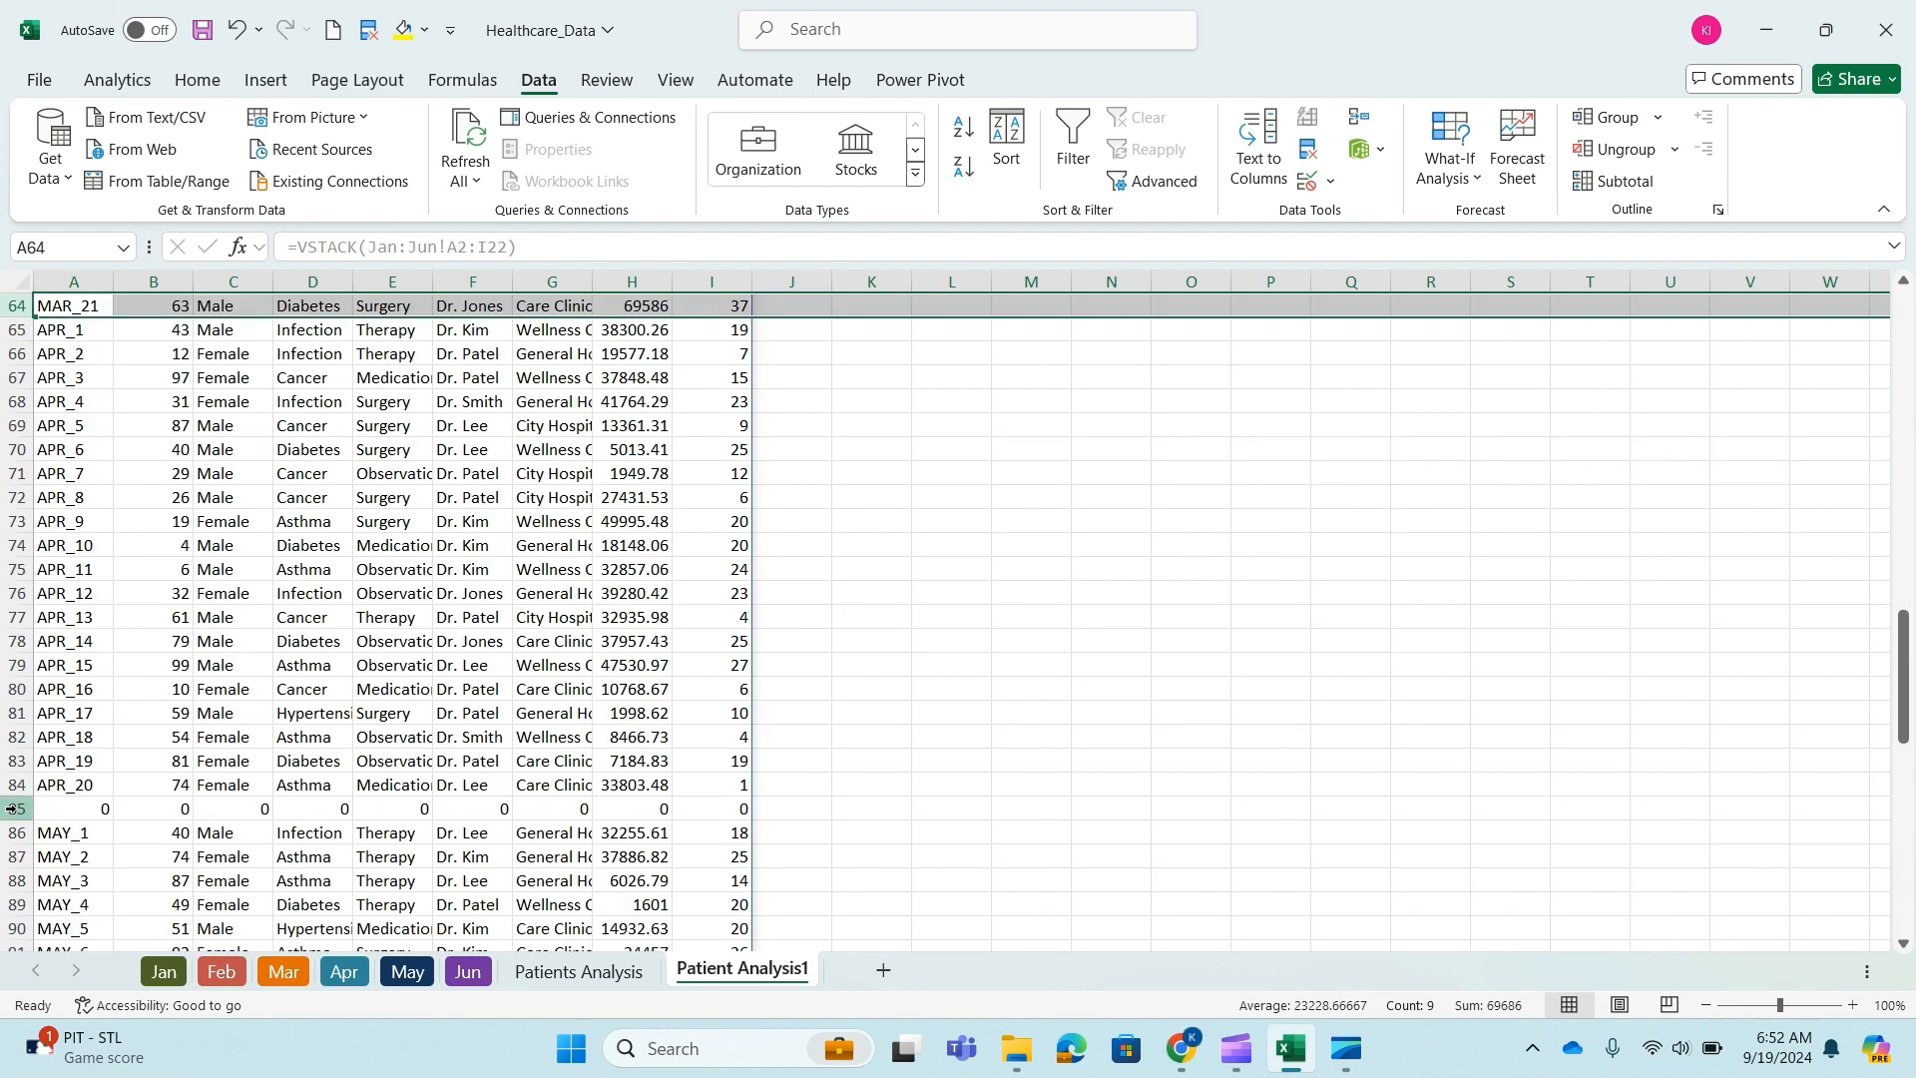
- Examine the rows directly after the April, May and June records in Patient Analysis1 for filler rows
left_click(12, 808)
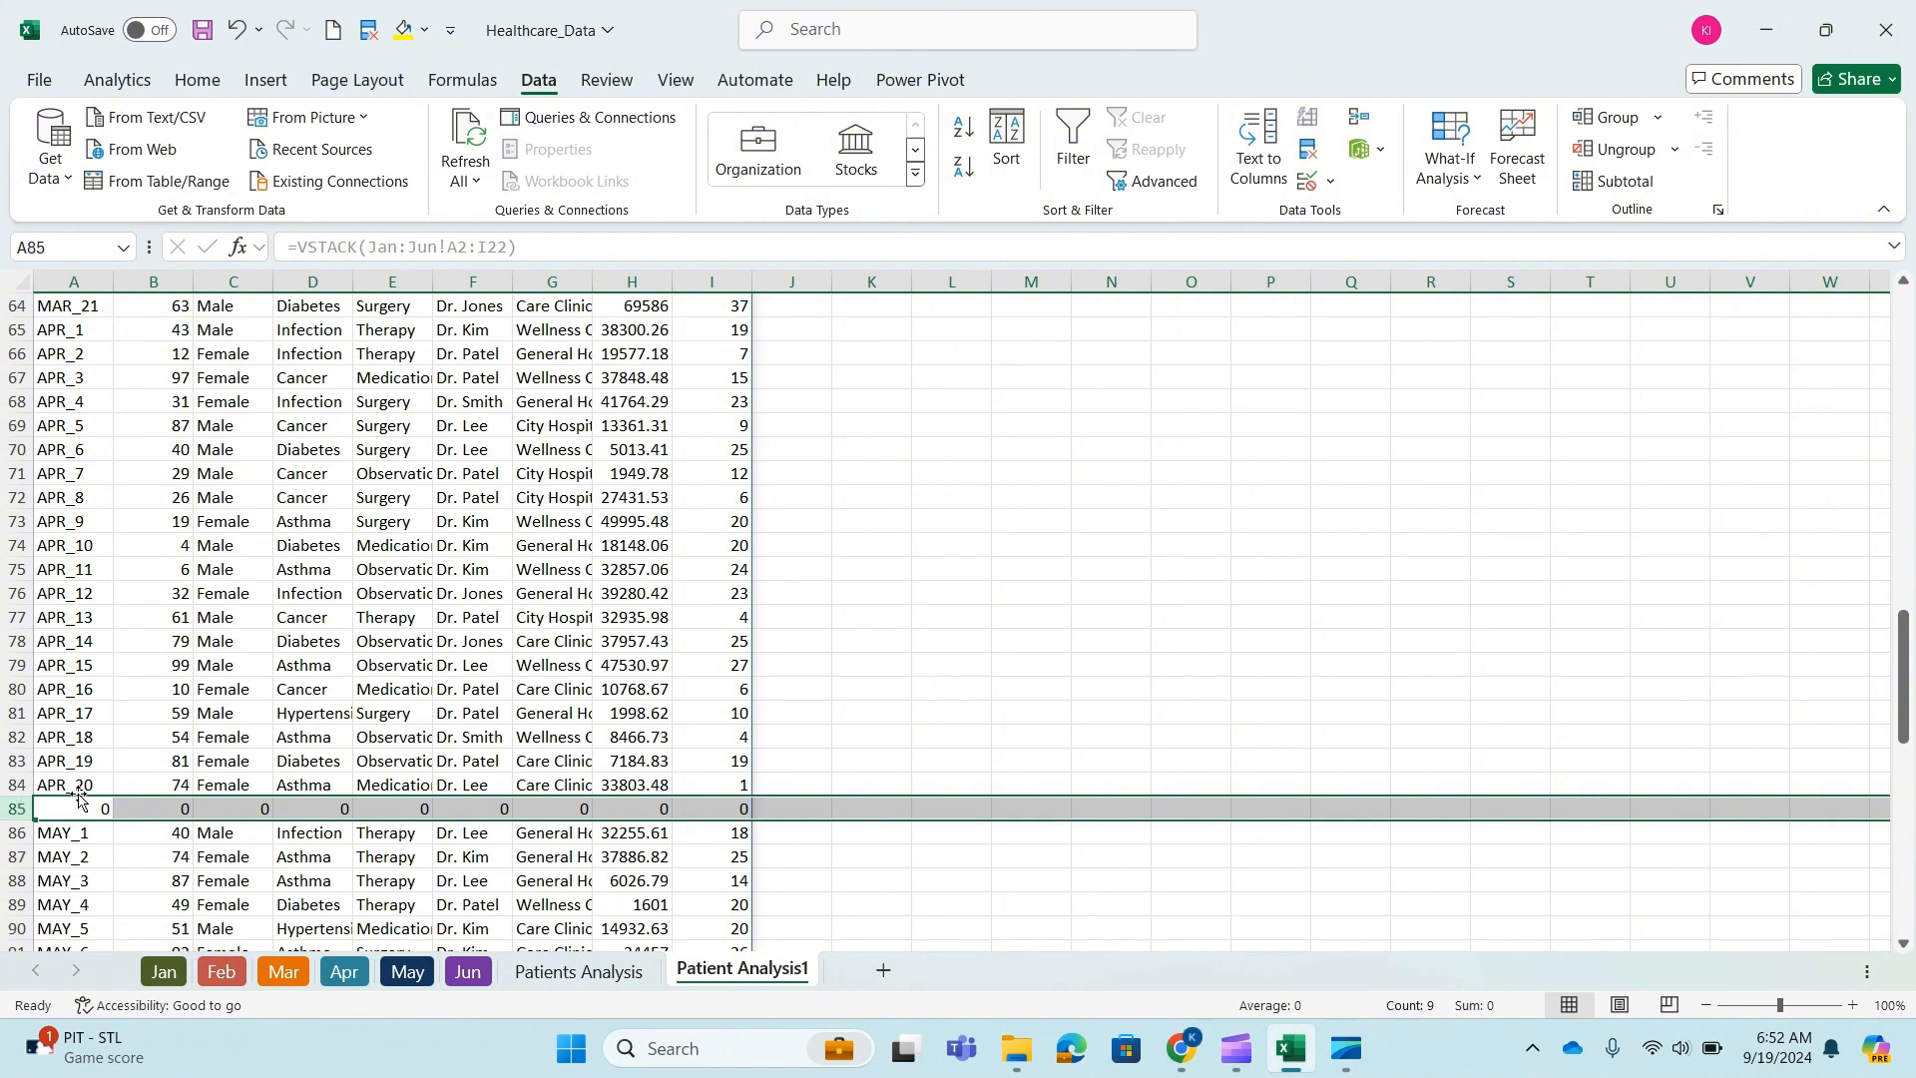
scroll(122, 820, "down", 5)
scroll(122, 820, "down", 5)
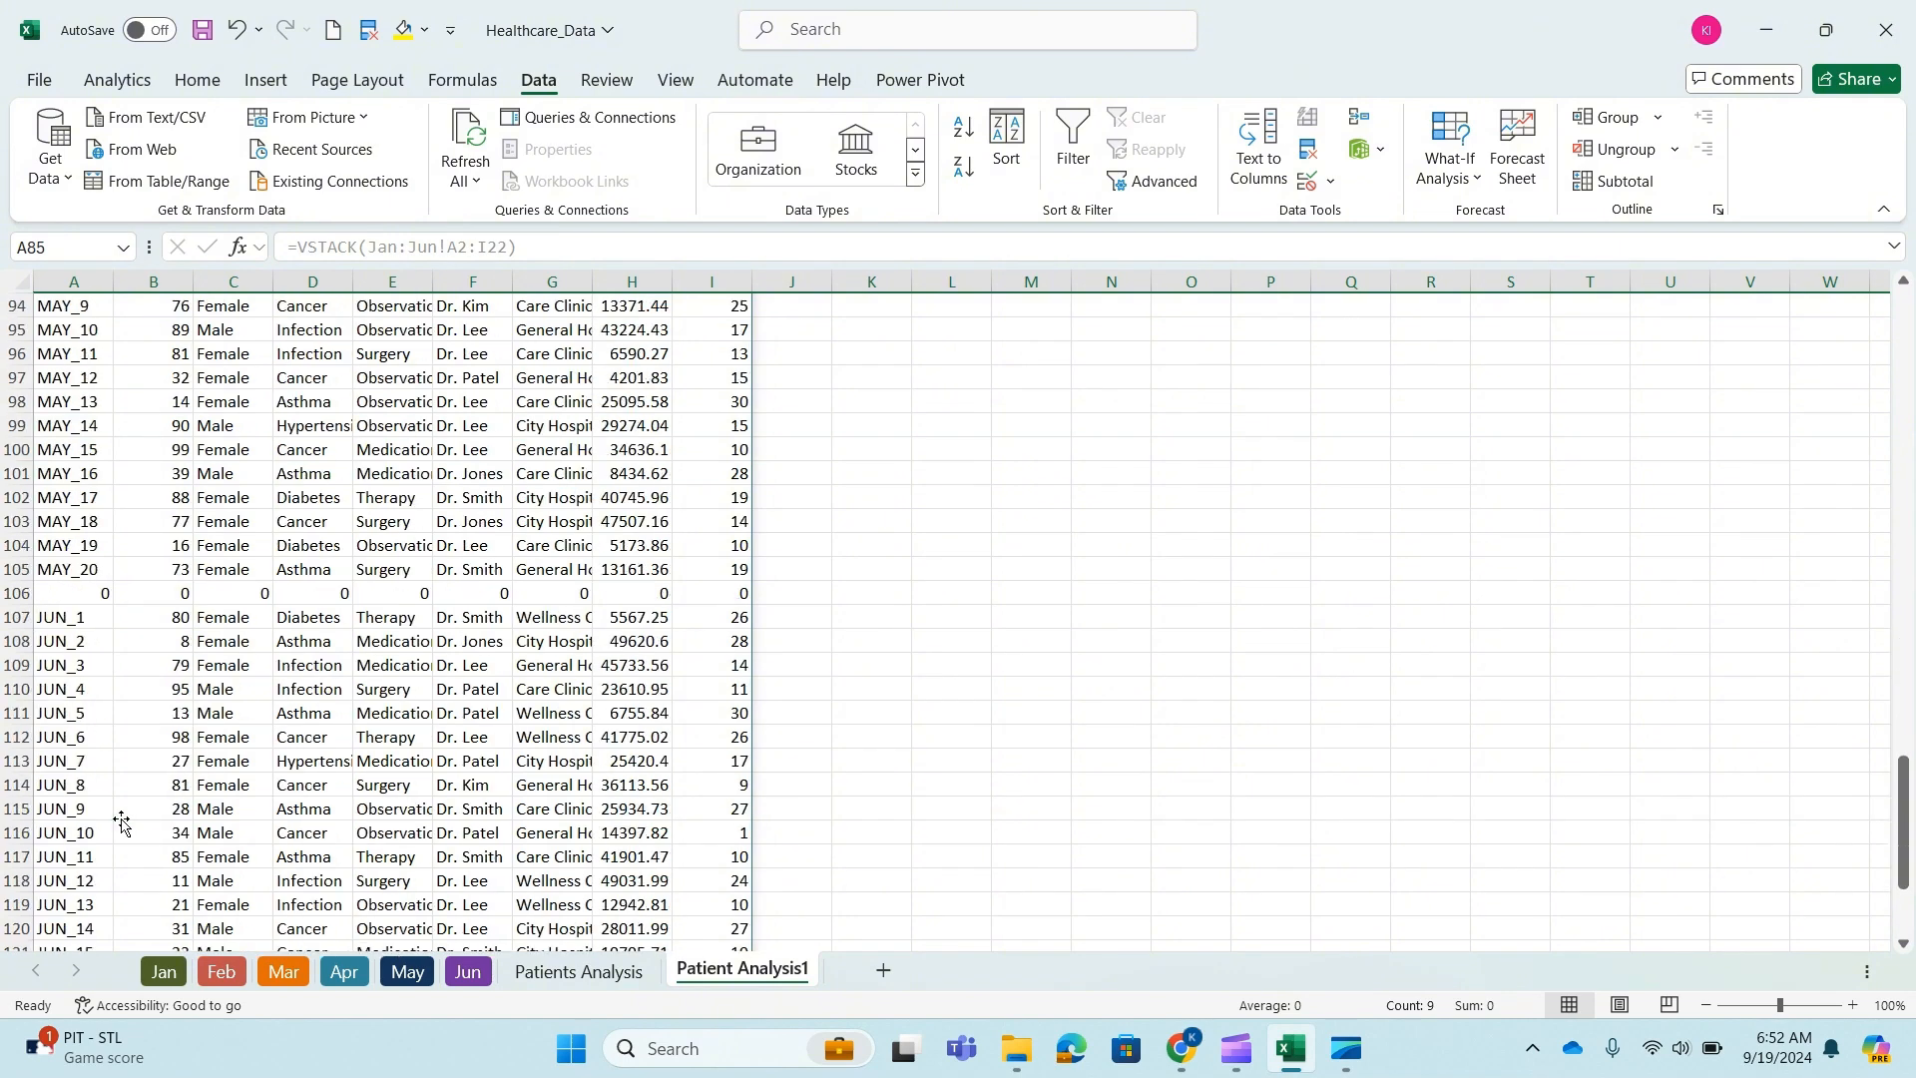
scroll(77, 596, "down", 2)
scroll(77, 597, "down", 4)
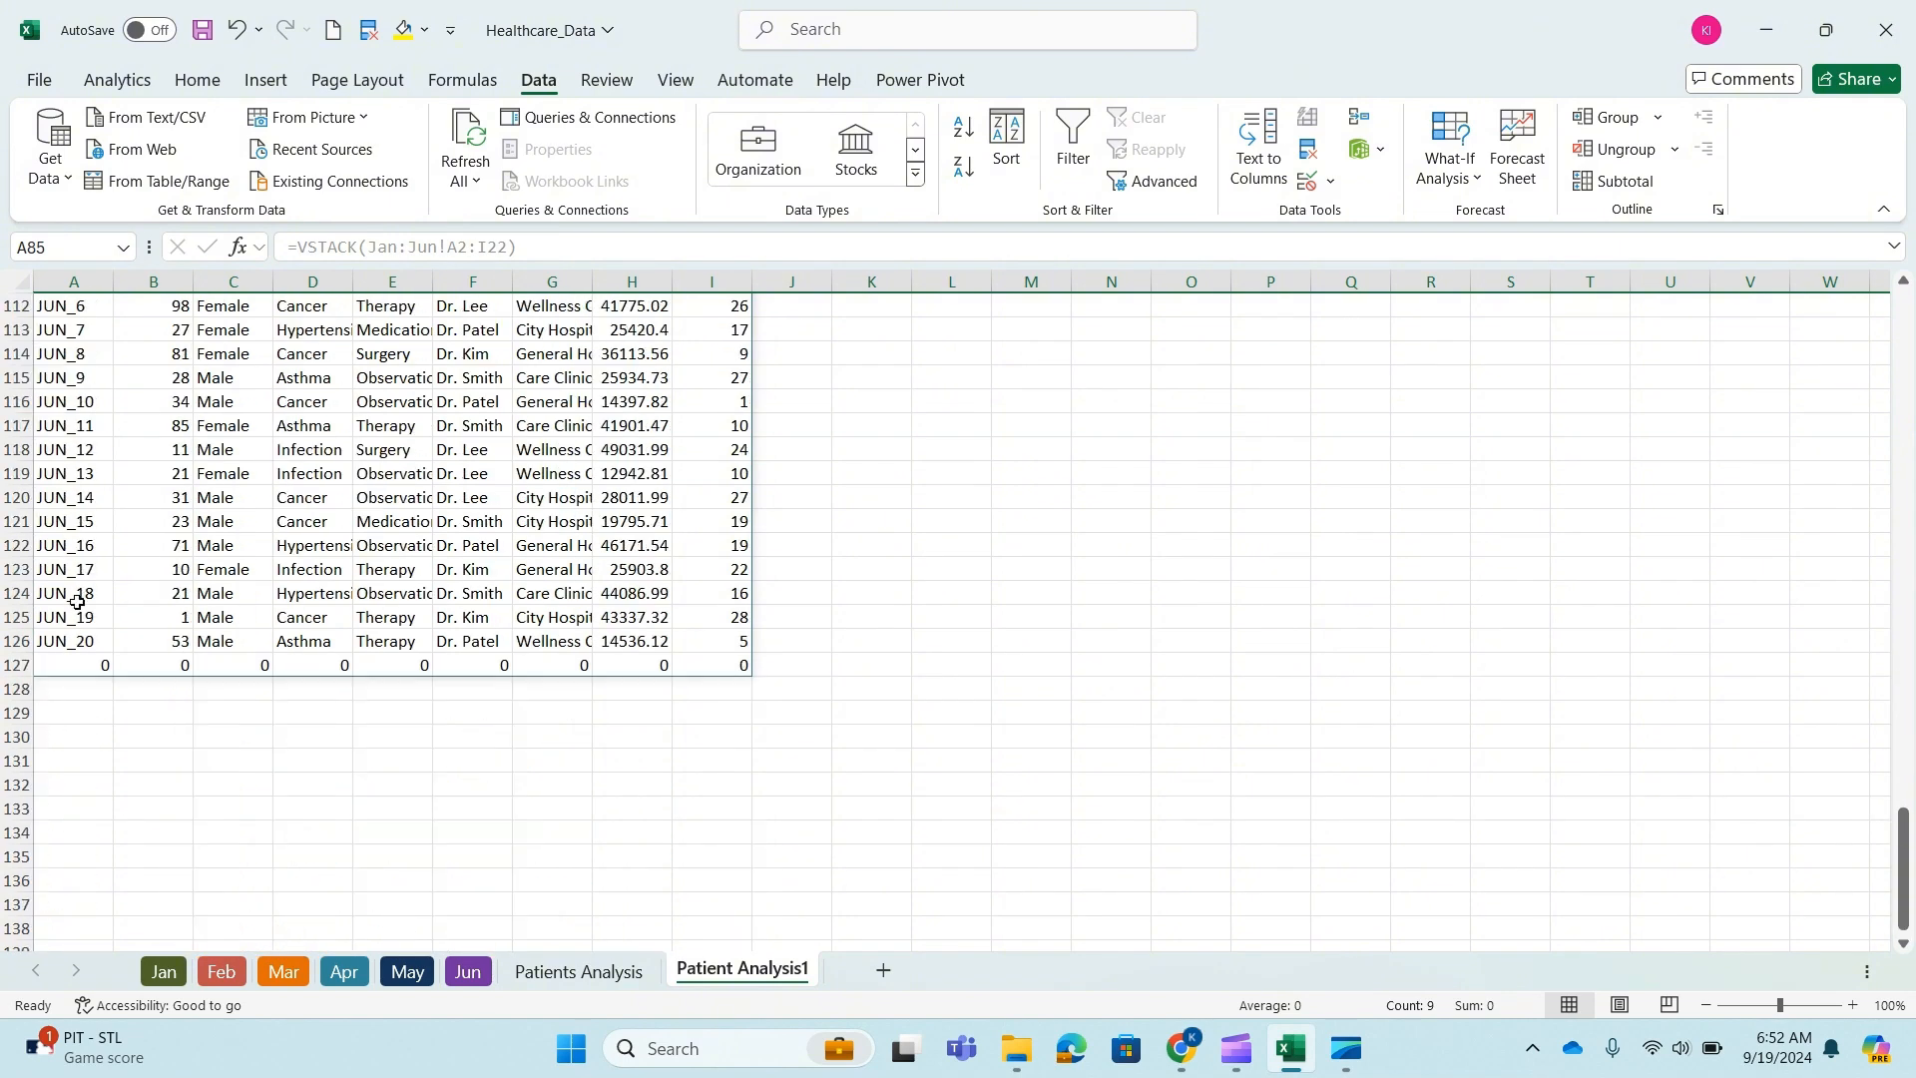
scroll(77, 597, "up", 11)
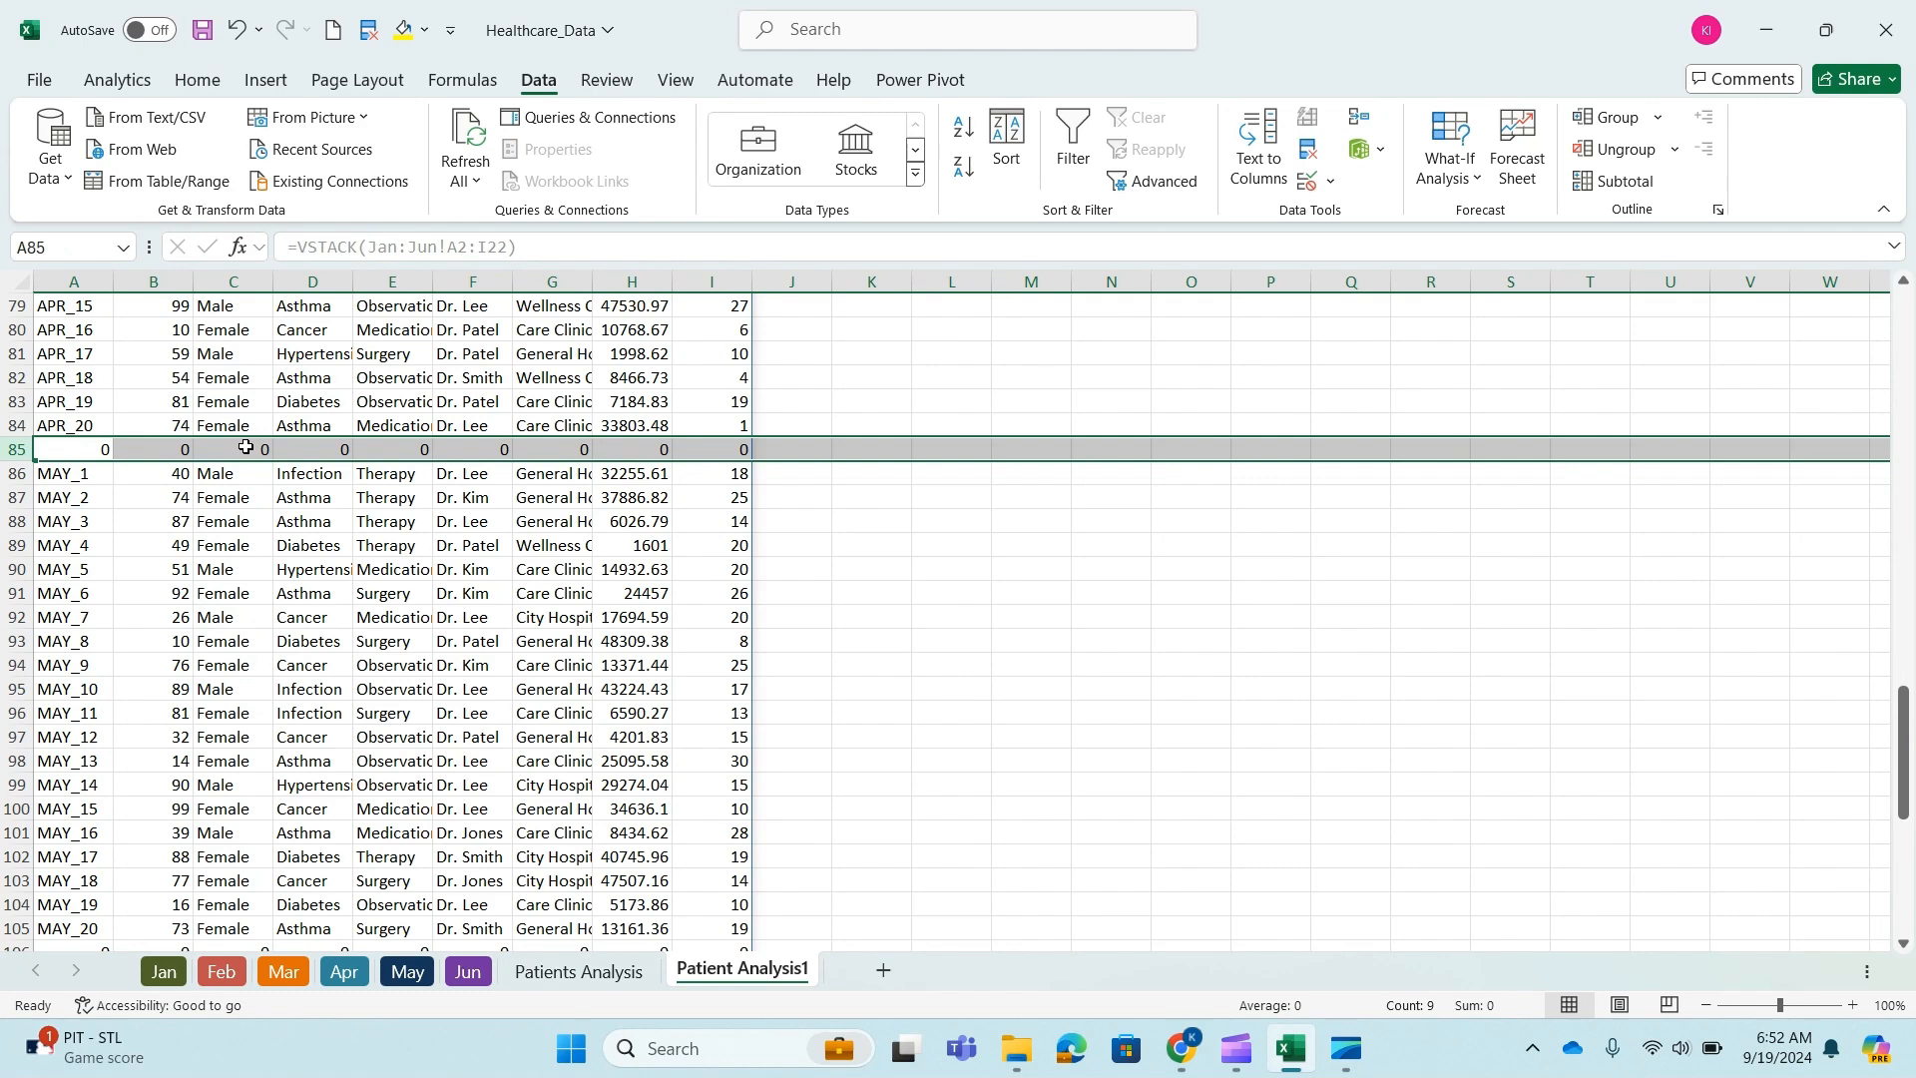
scroll(246, 447, "up", 5)
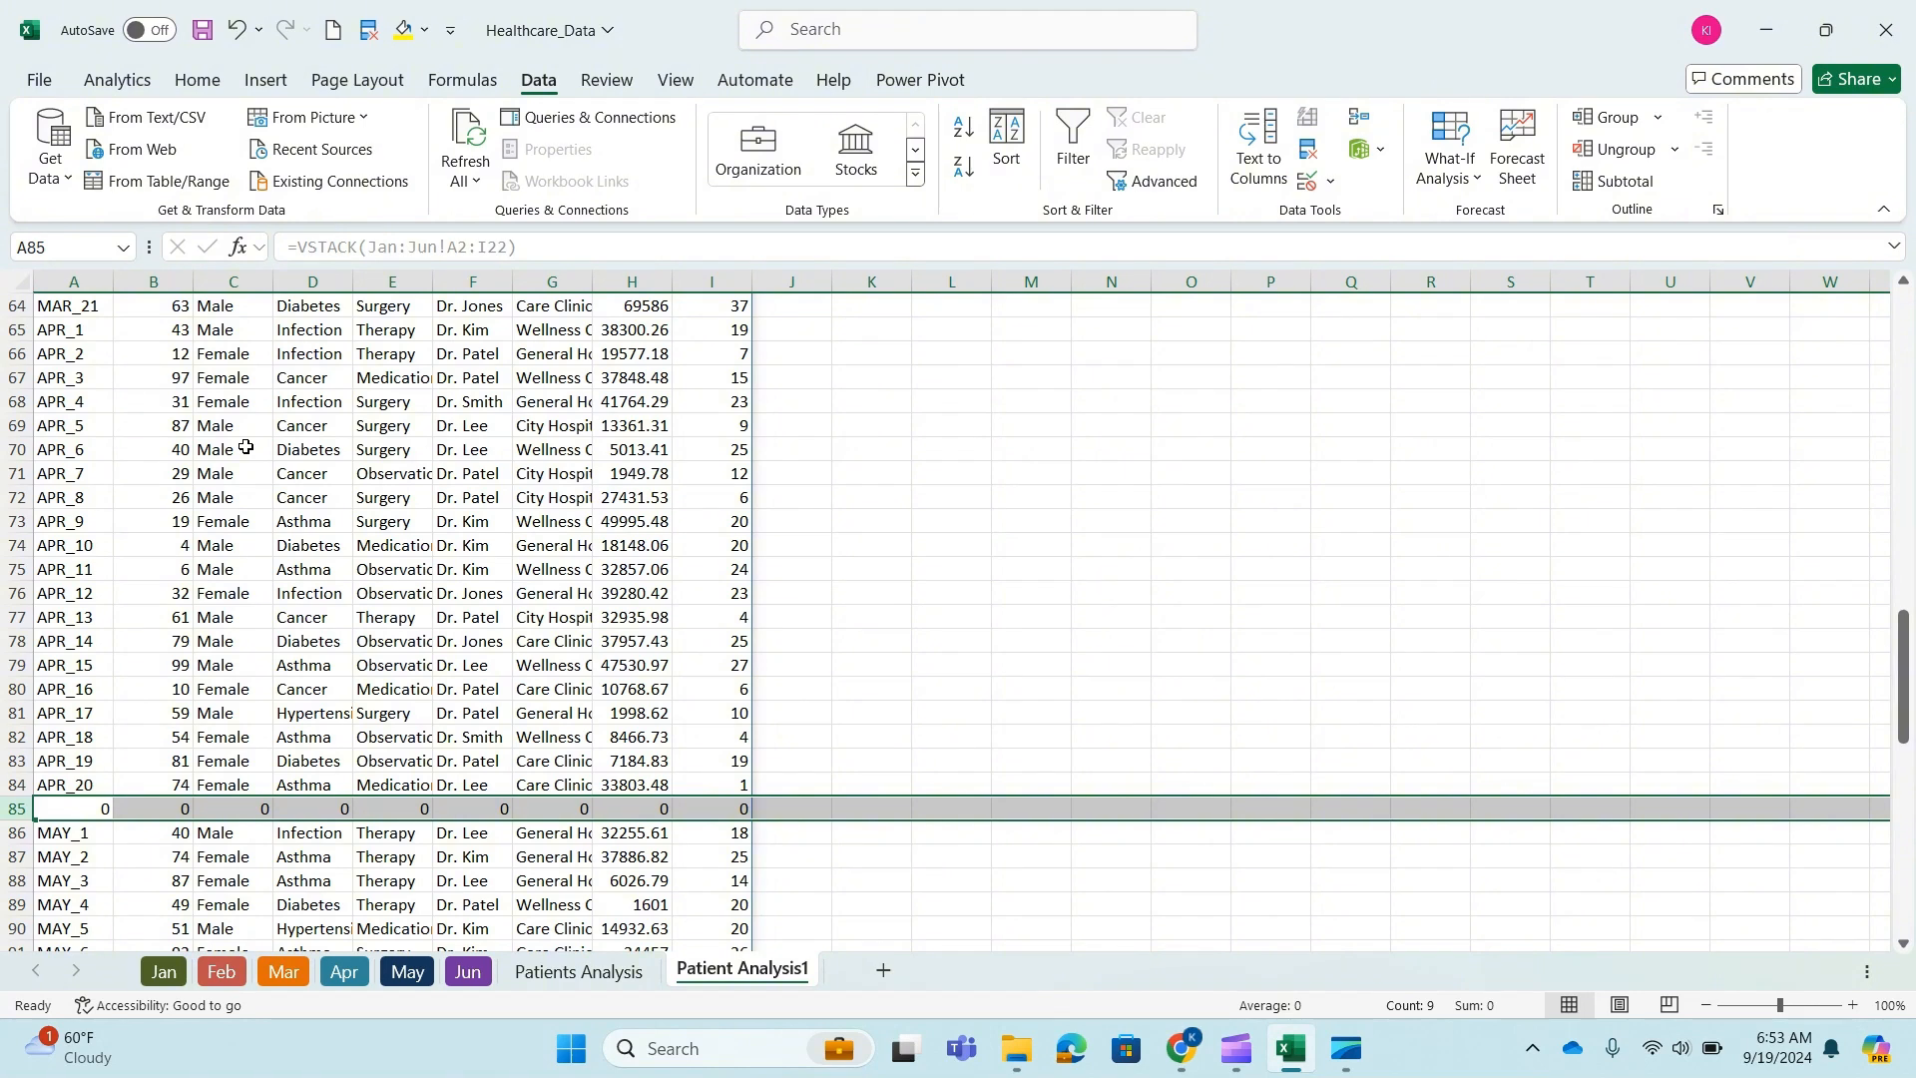
scroll(246, 447, "up", 11)
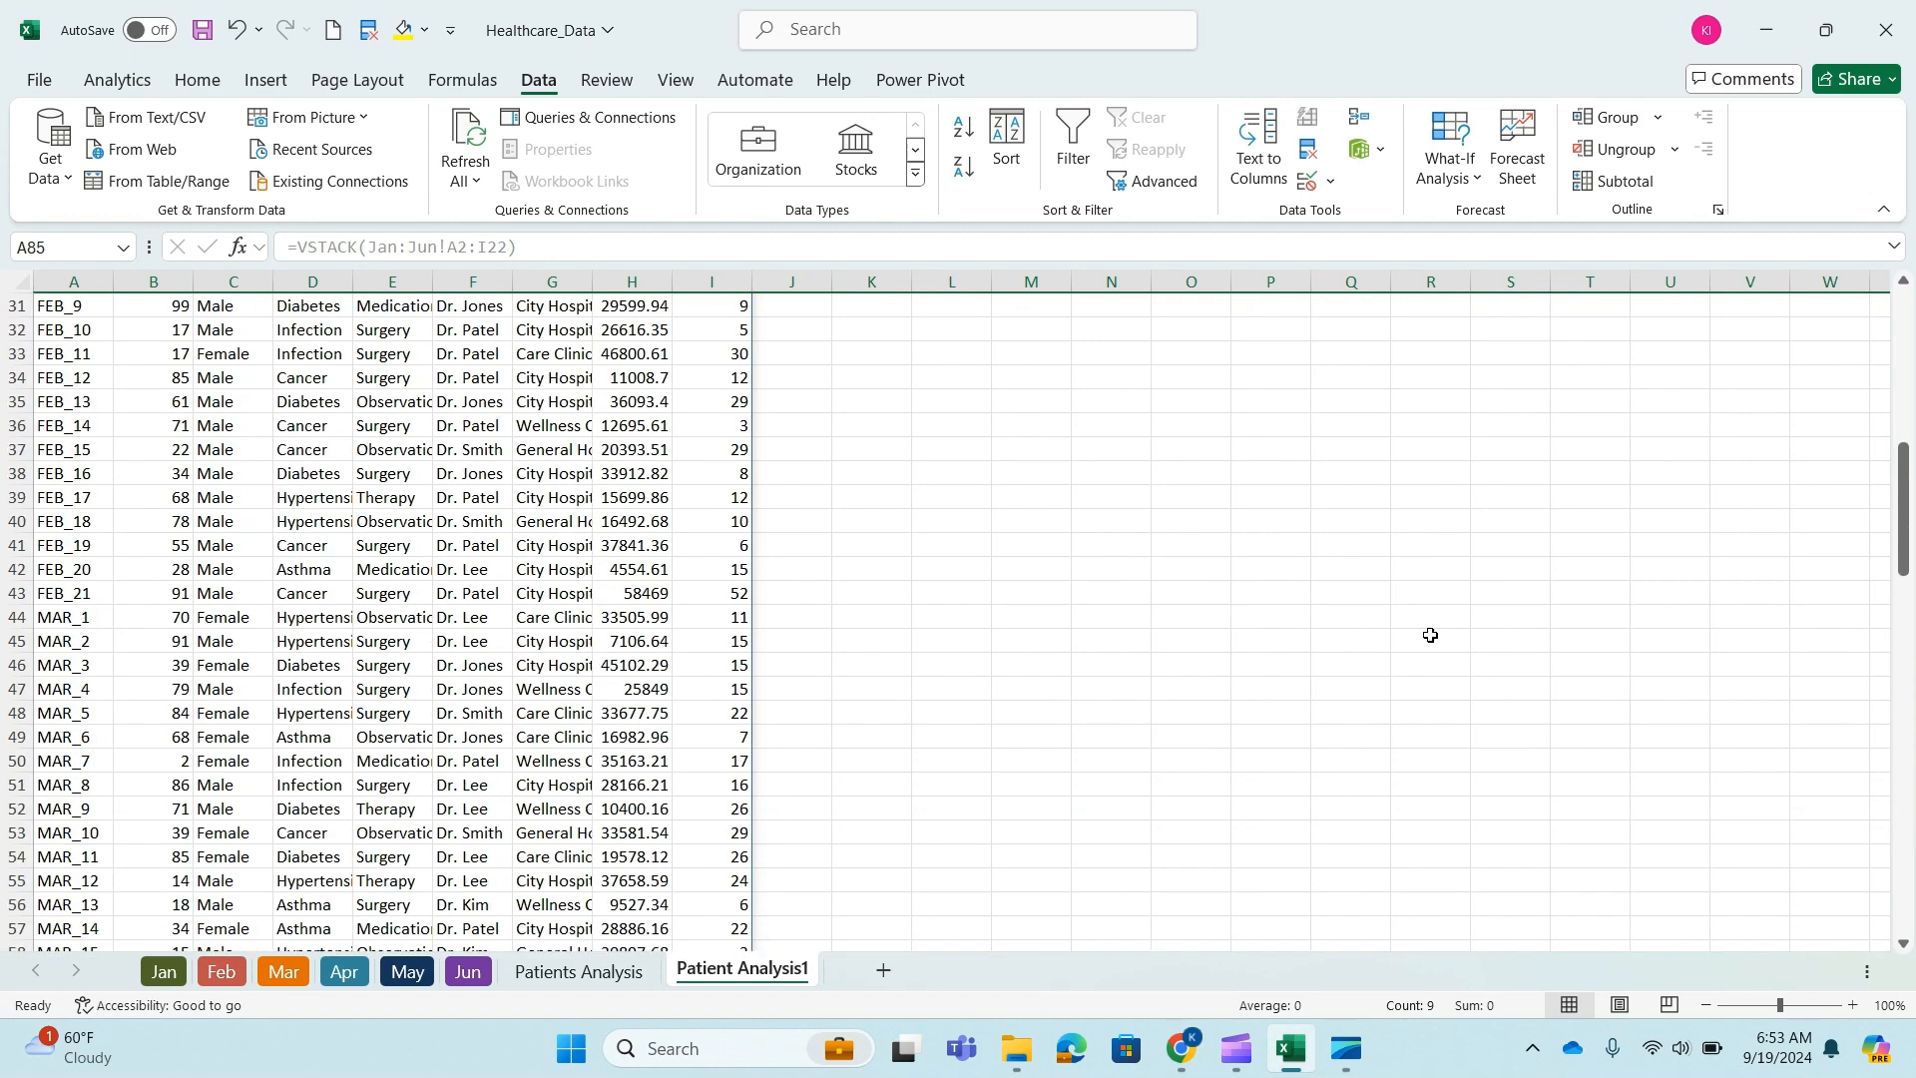
scroll(293, 605, "up", 10)
- Extend the VSTACK range in cell A2 to A2:I100 and examine the rows between the January and February records
left_click(60, 333)
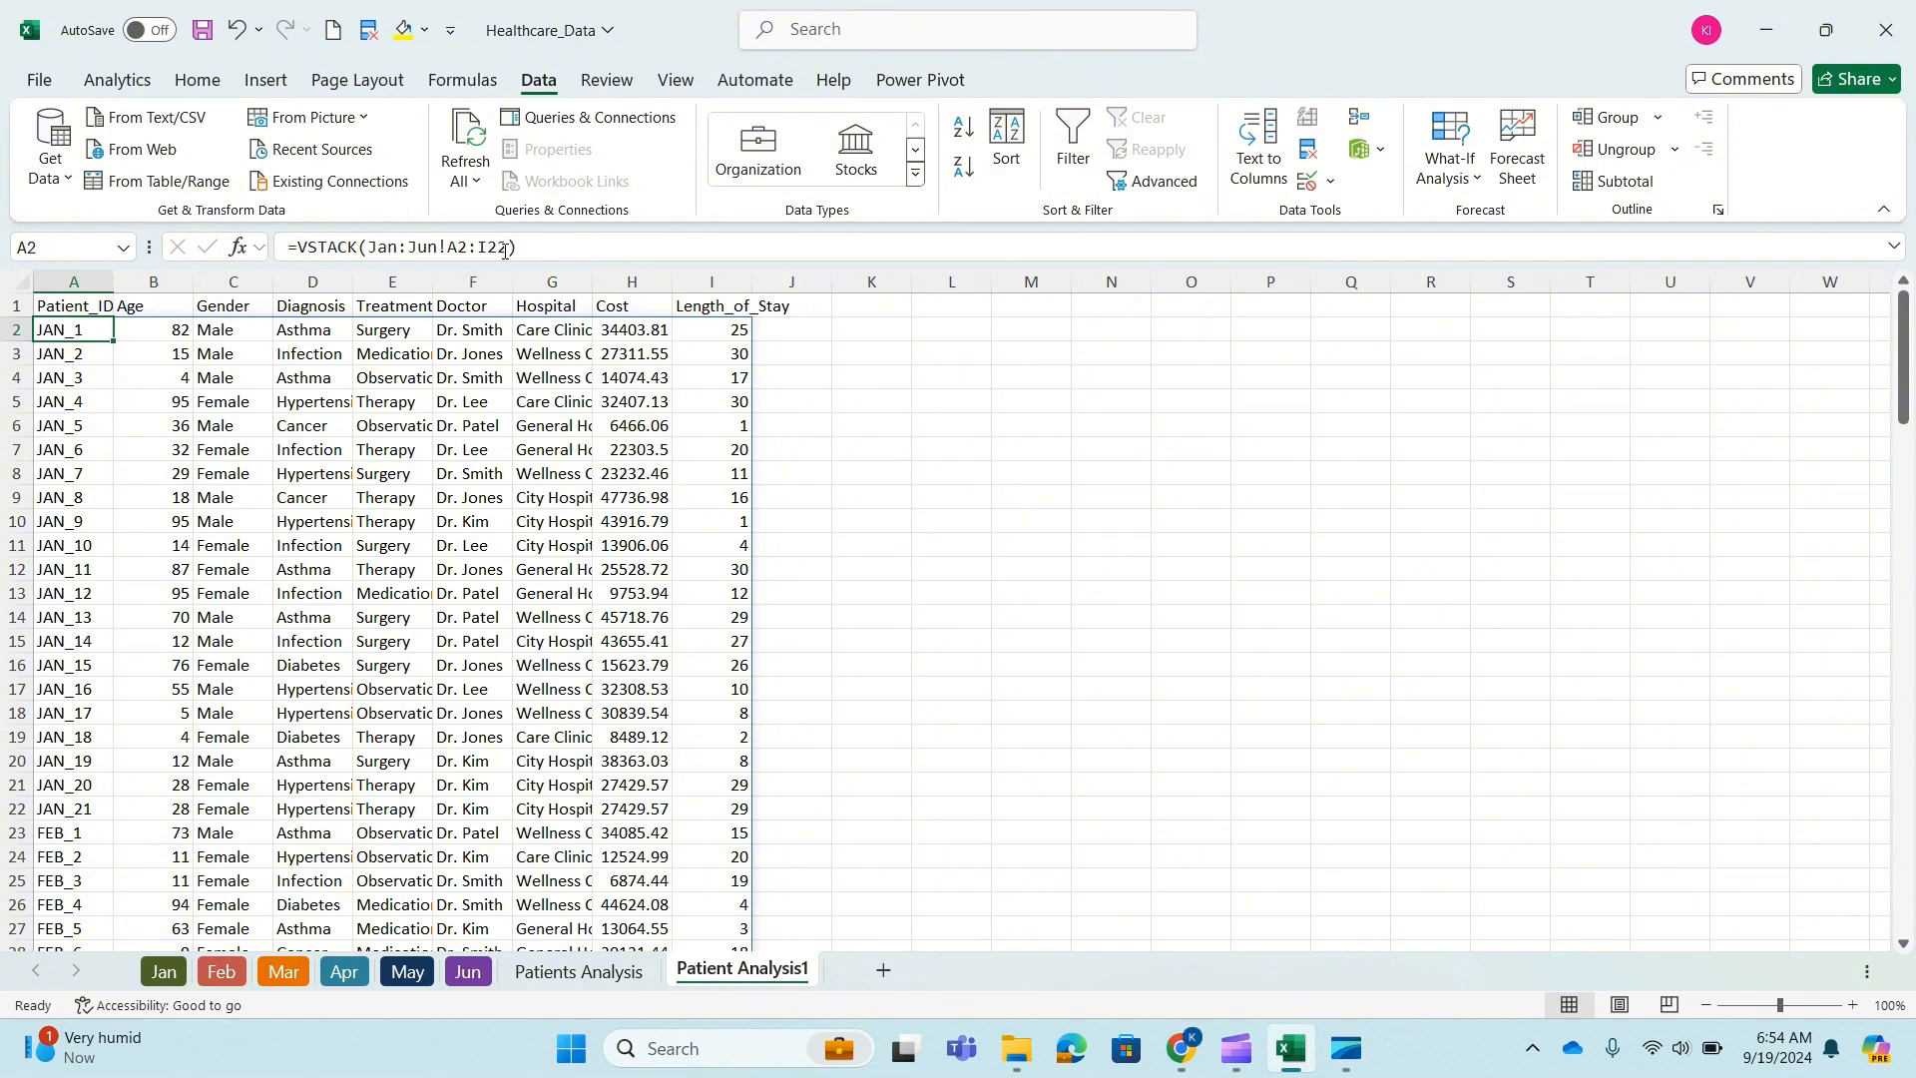
left_click_drag(505, 249, 490, 247)
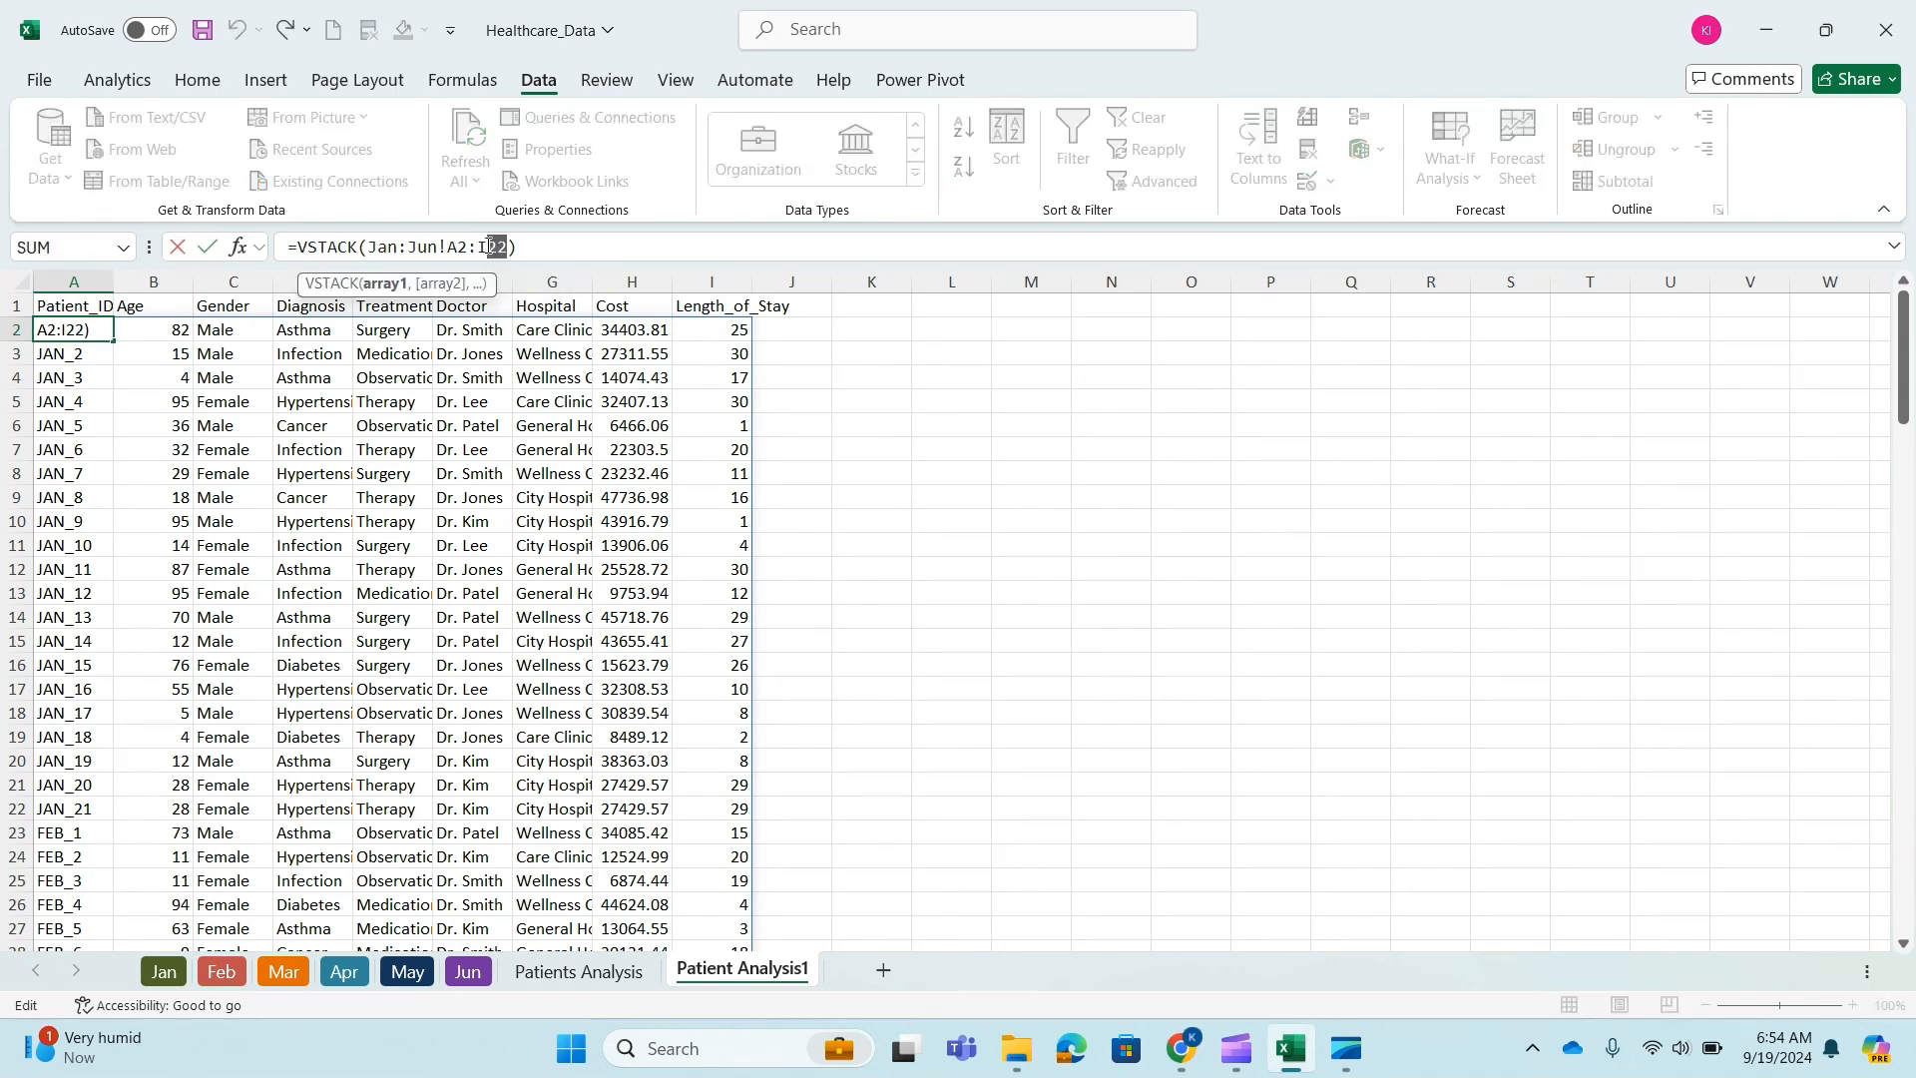
type("100")
left_click(208, 250)
scroll(329, 601, "down", 18)
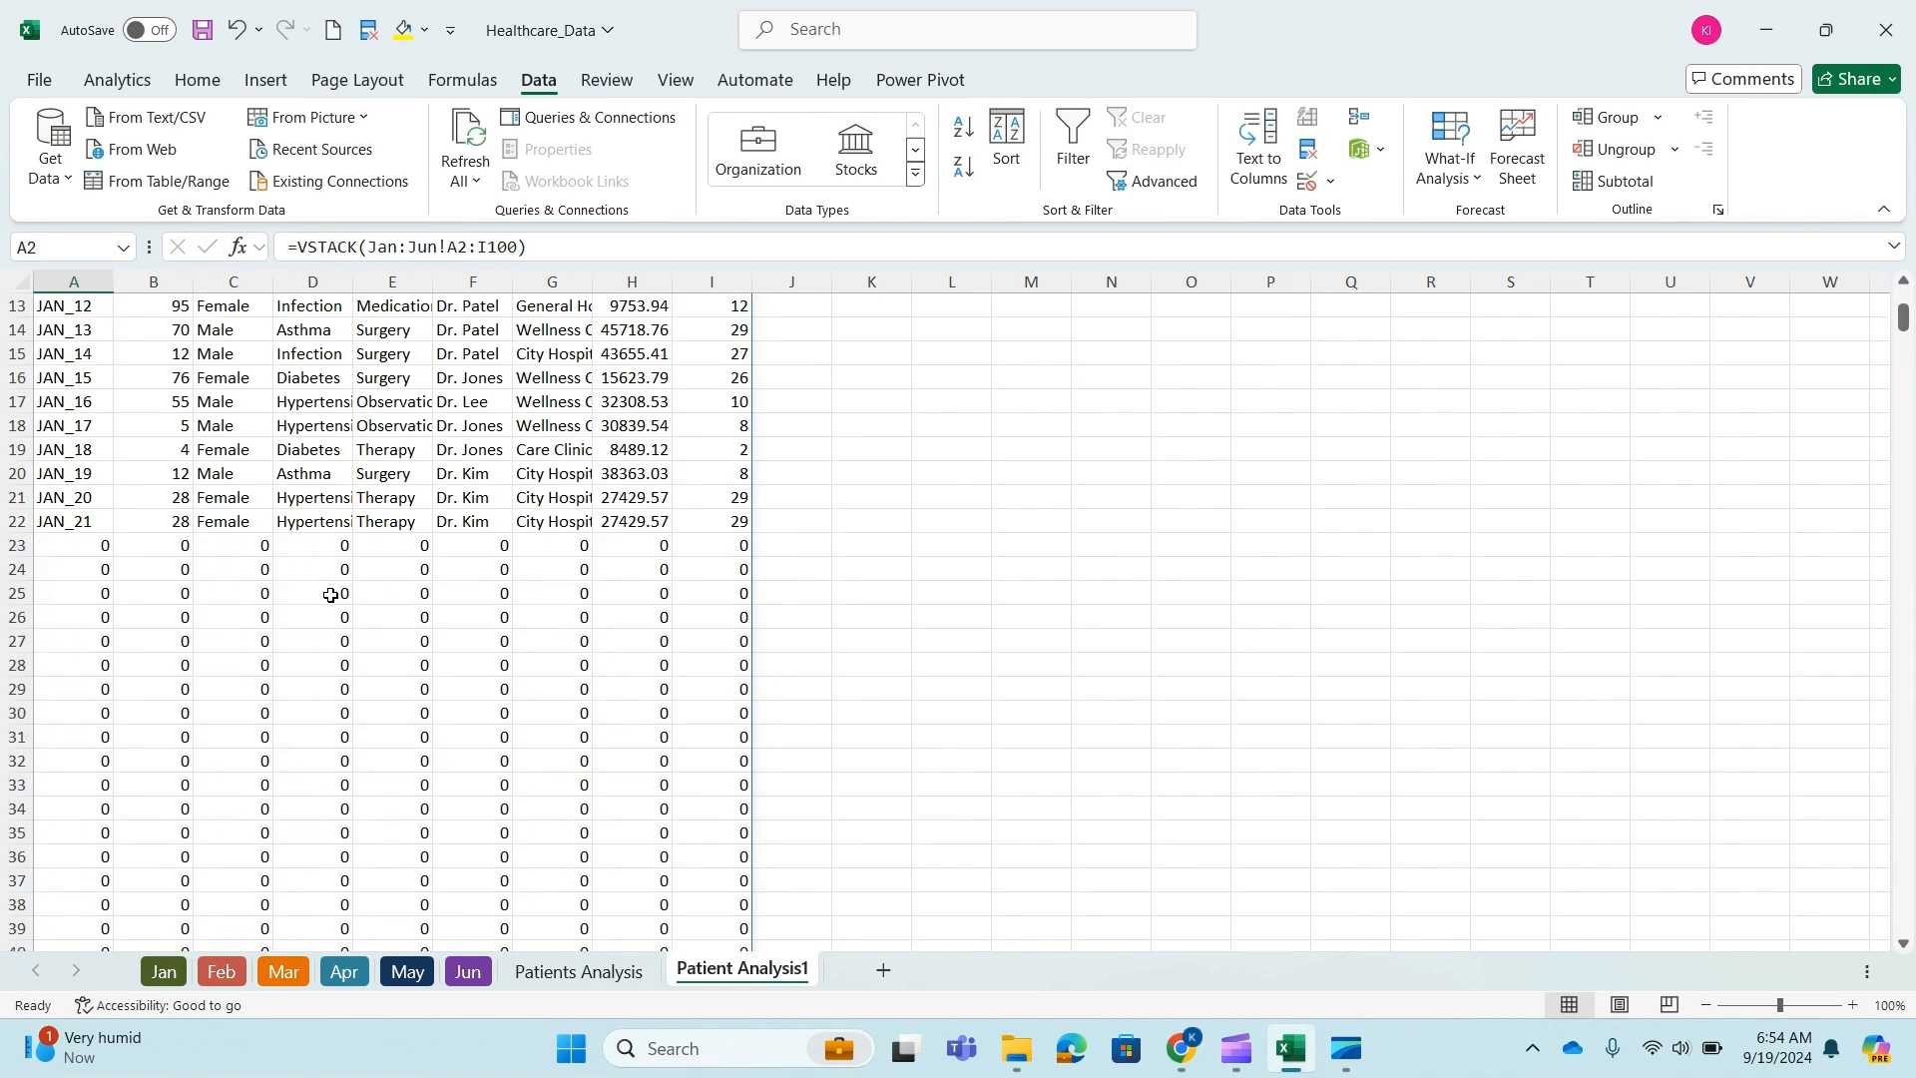
scroll(328, 602, "down", 20)
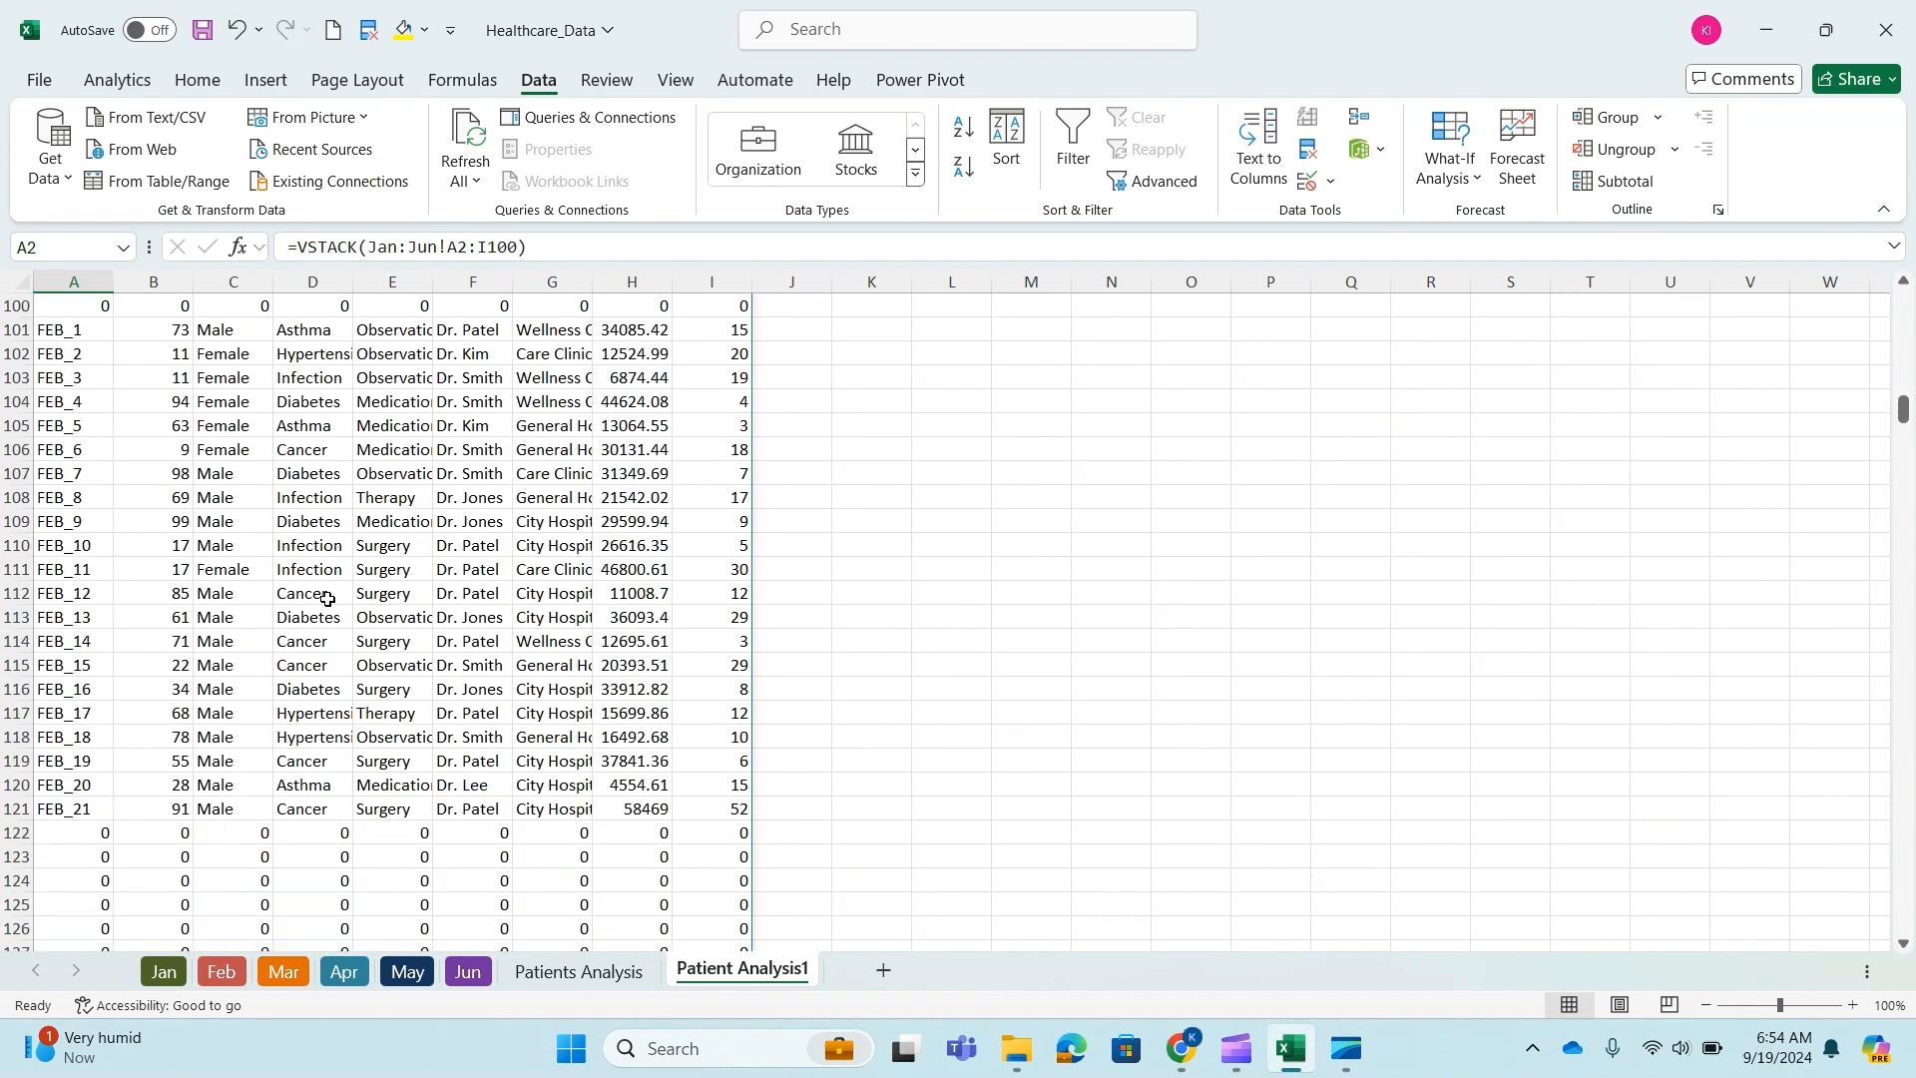
scroll(322, 588, "up", 20)
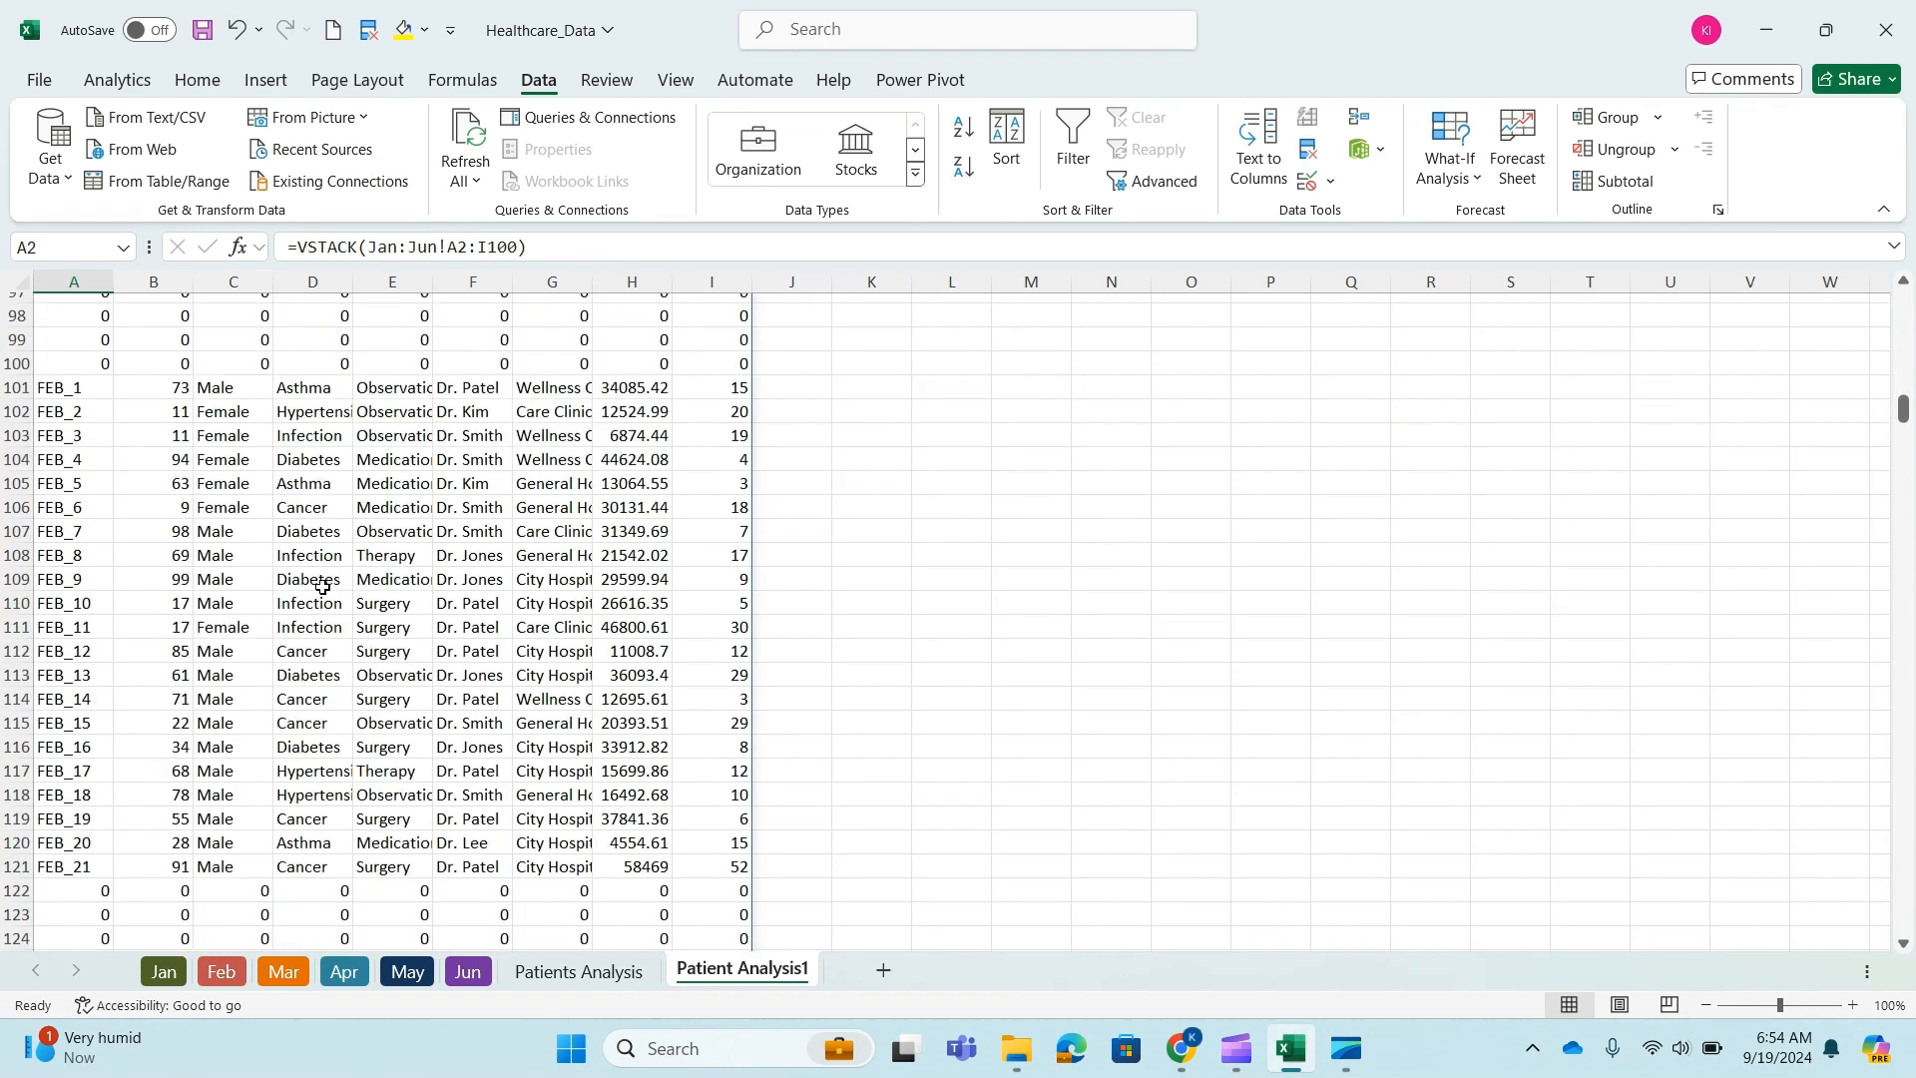
scroll(322, 587, "up", 17)
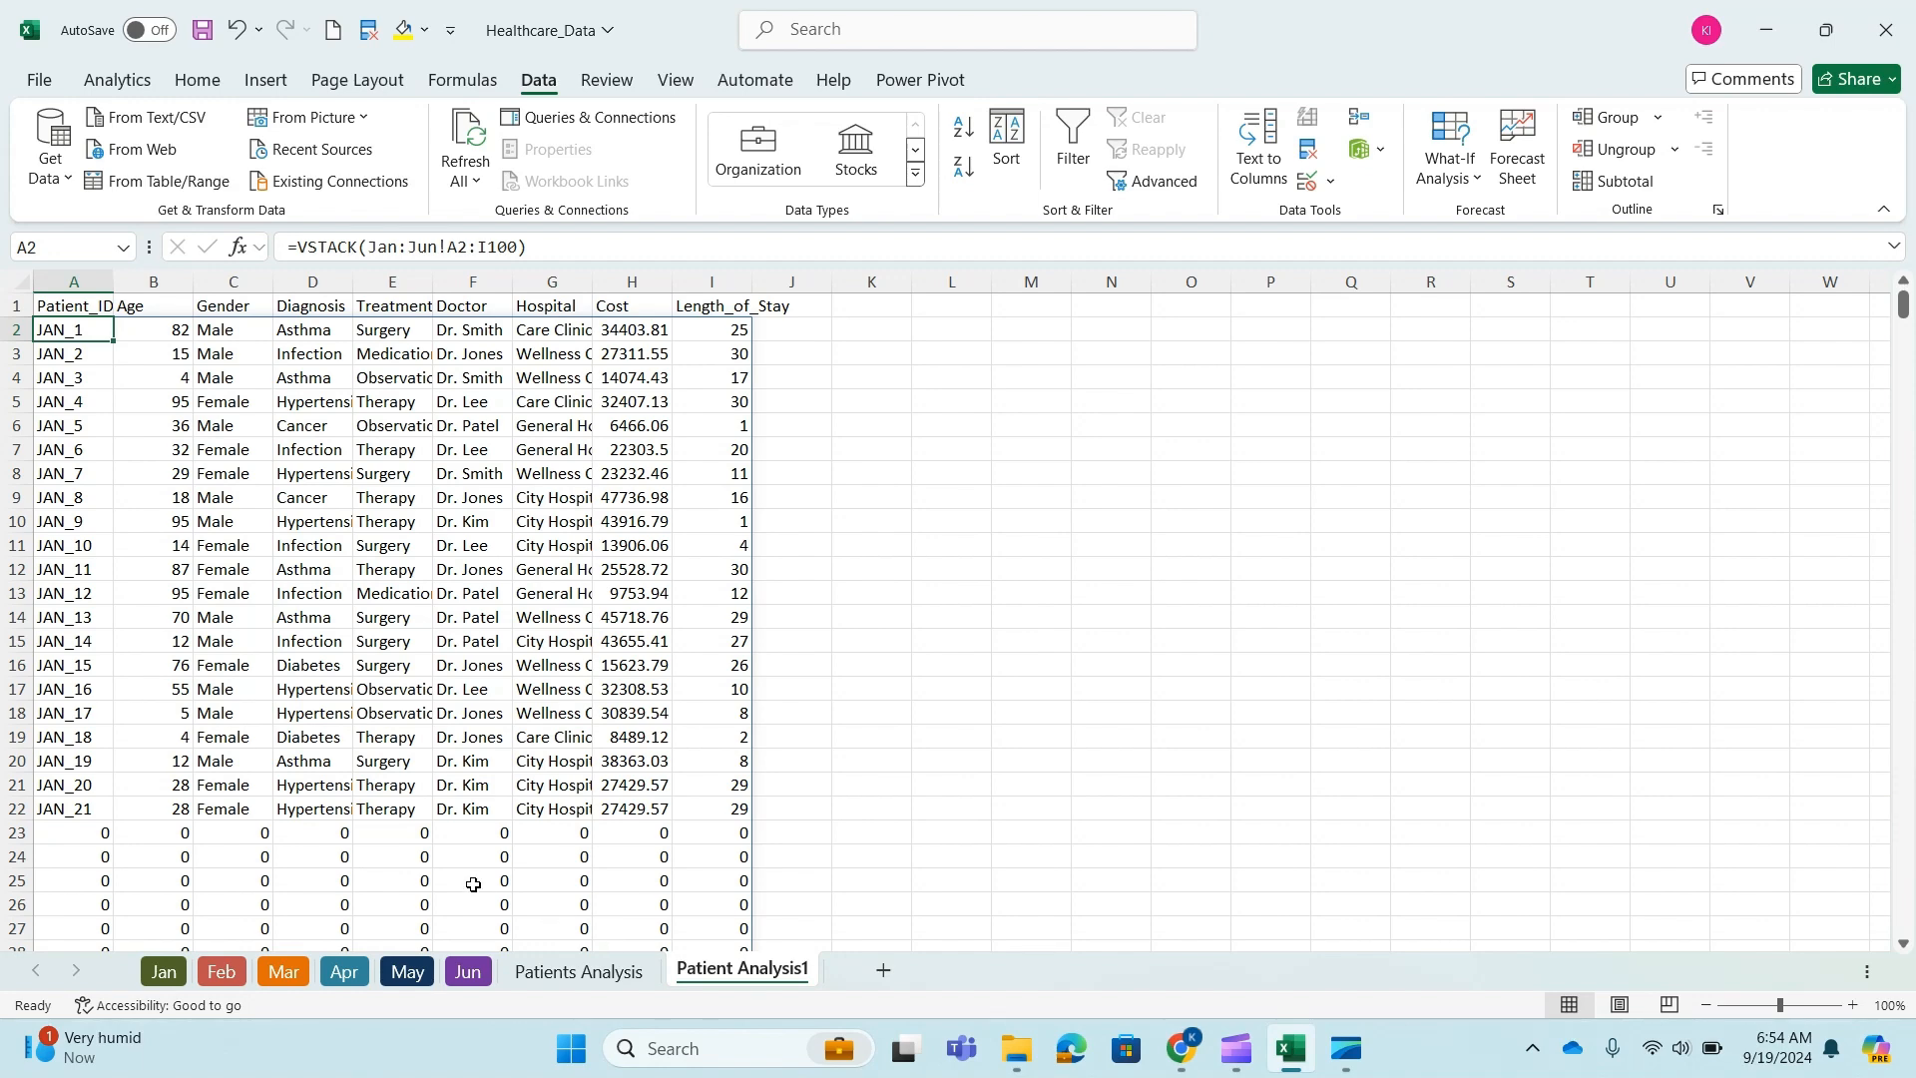
scroll(473, 884, "down", 2)
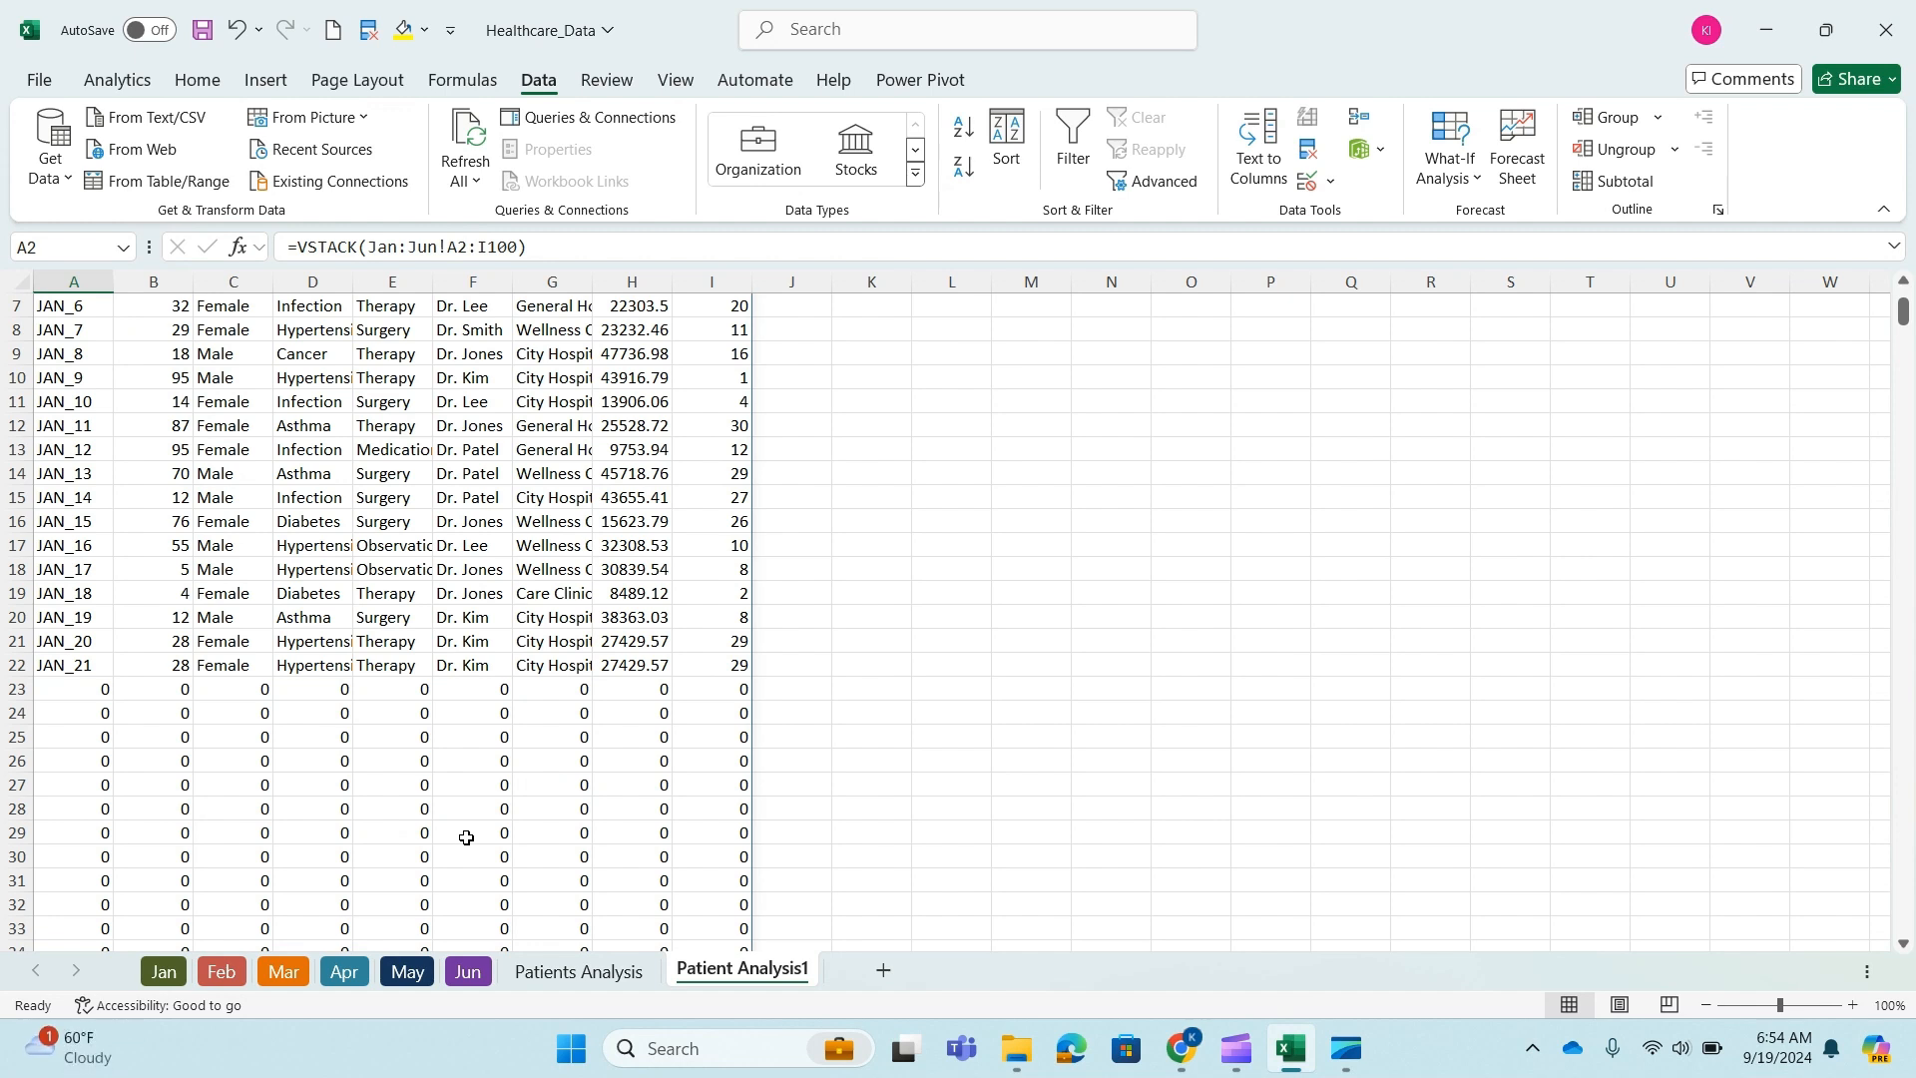
- Wrap the VSTACK formula in A2 in a FILTER function and repeat VSTACK(Jan:Jun!A2:I100) as its include argument
left_click(298, 246)
type("FILTER(")
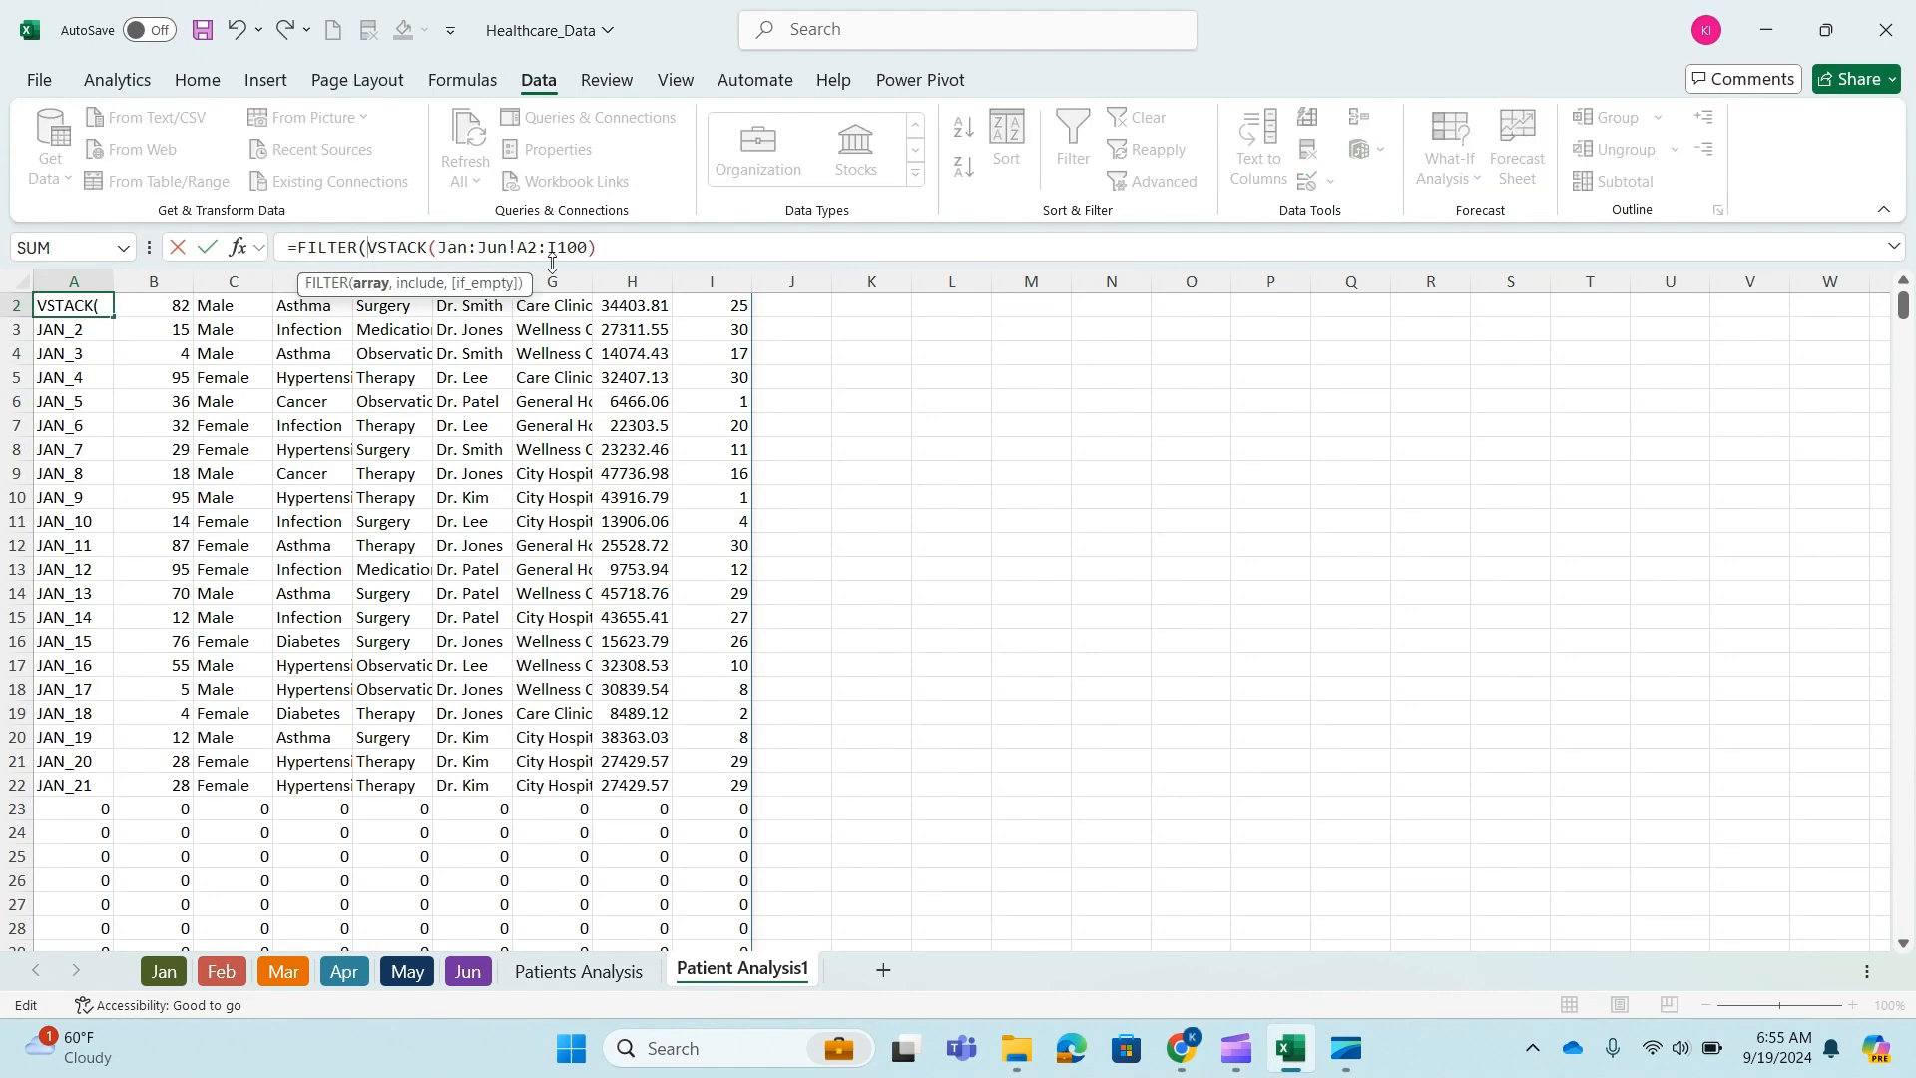
left_click_drag(598, 247, 363, 249)
key("ctrl+c")
key("Right")
type(",")
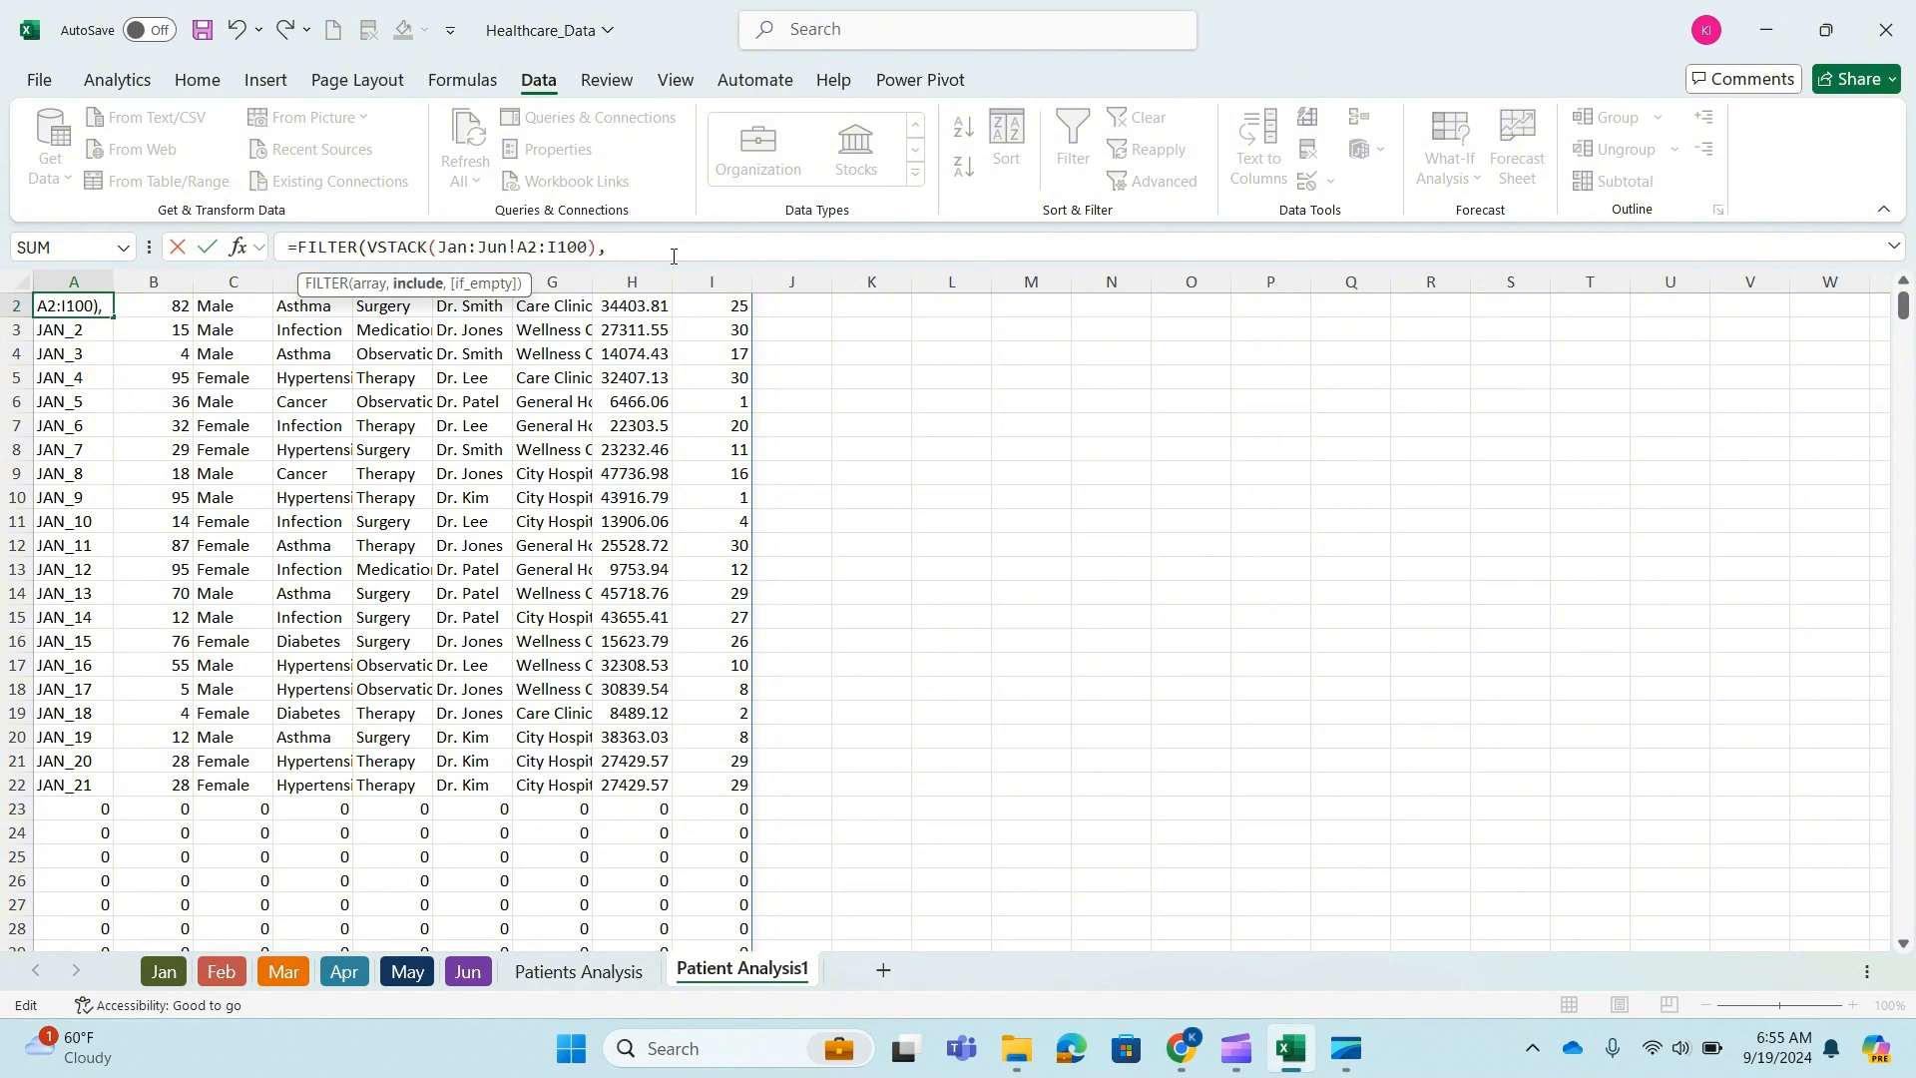
key("ctrl+v")
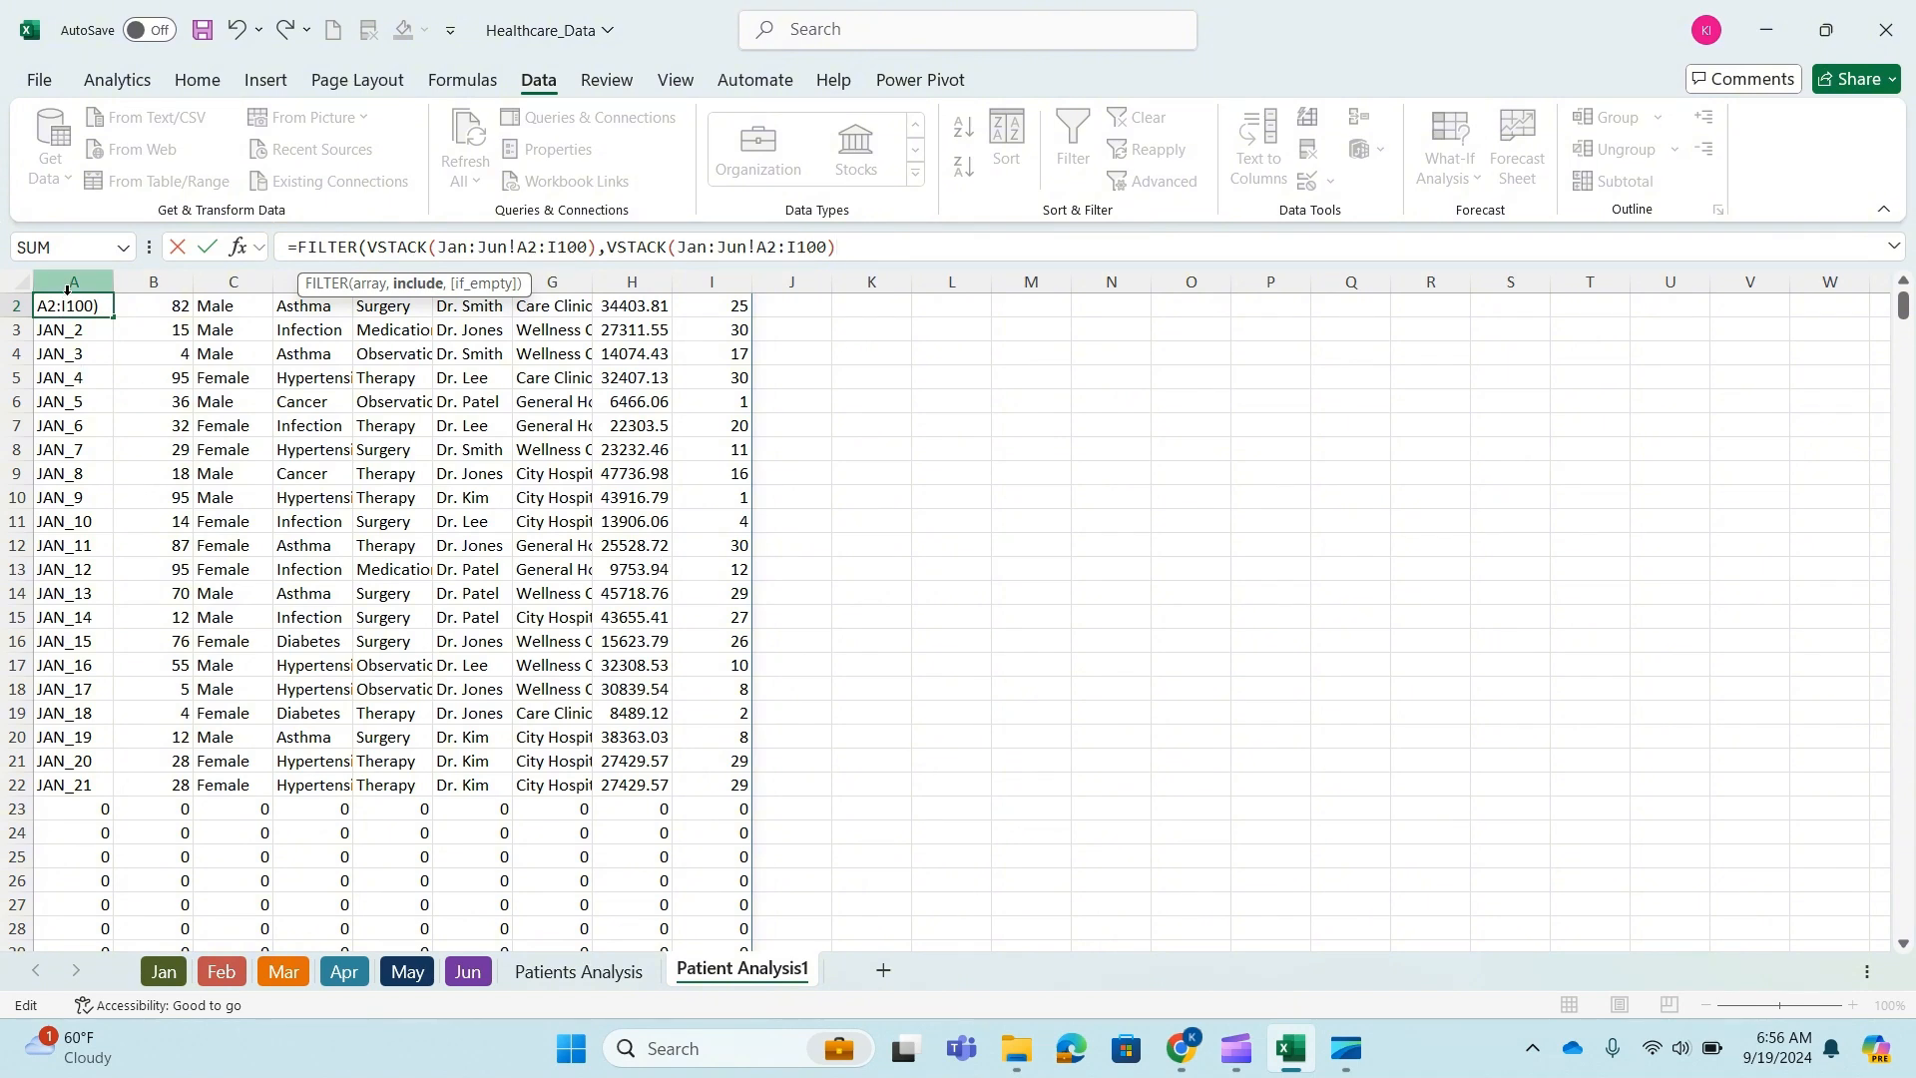
- Change the include argument's range to A2:A100, add the condition <> "" and enter the completed FILTER formula in A2
scroll(61, 363, "up", 1)
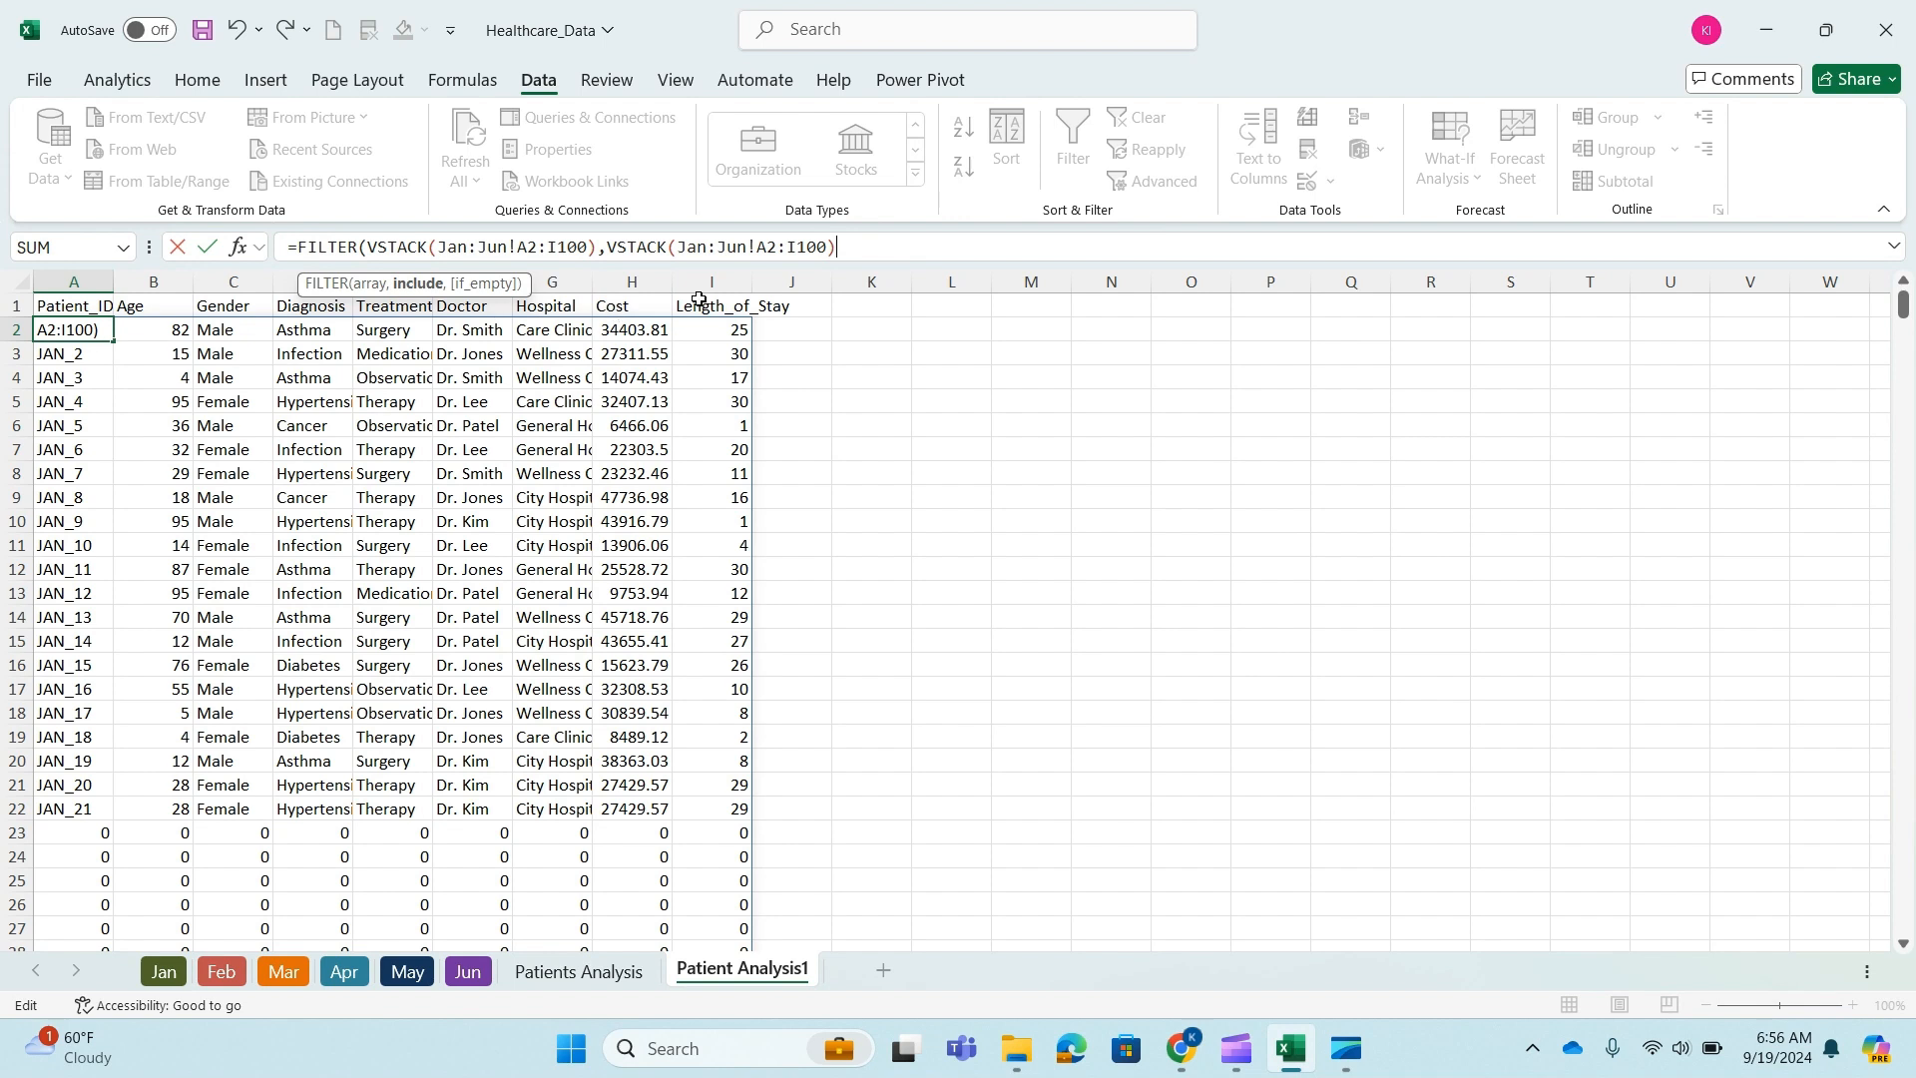
left_click(799, 247)
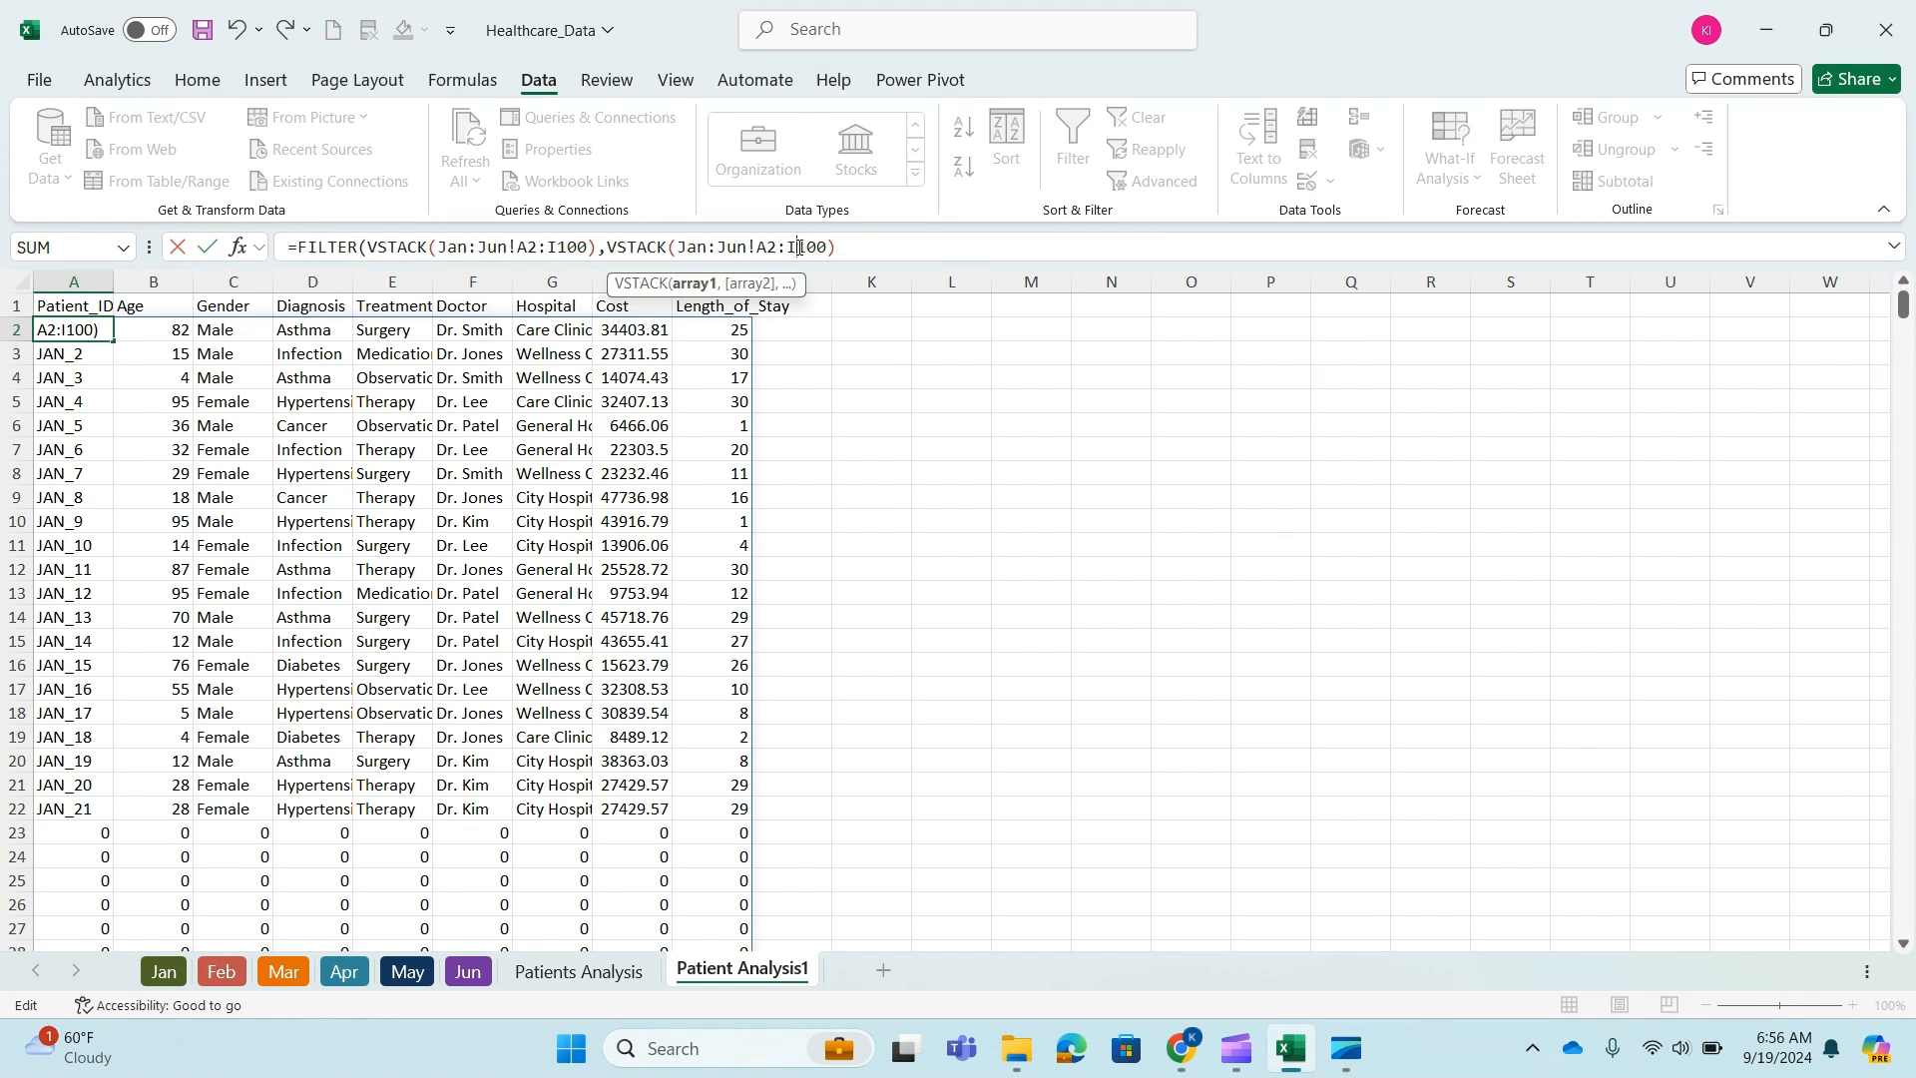
key("BackSpace")
type("A")
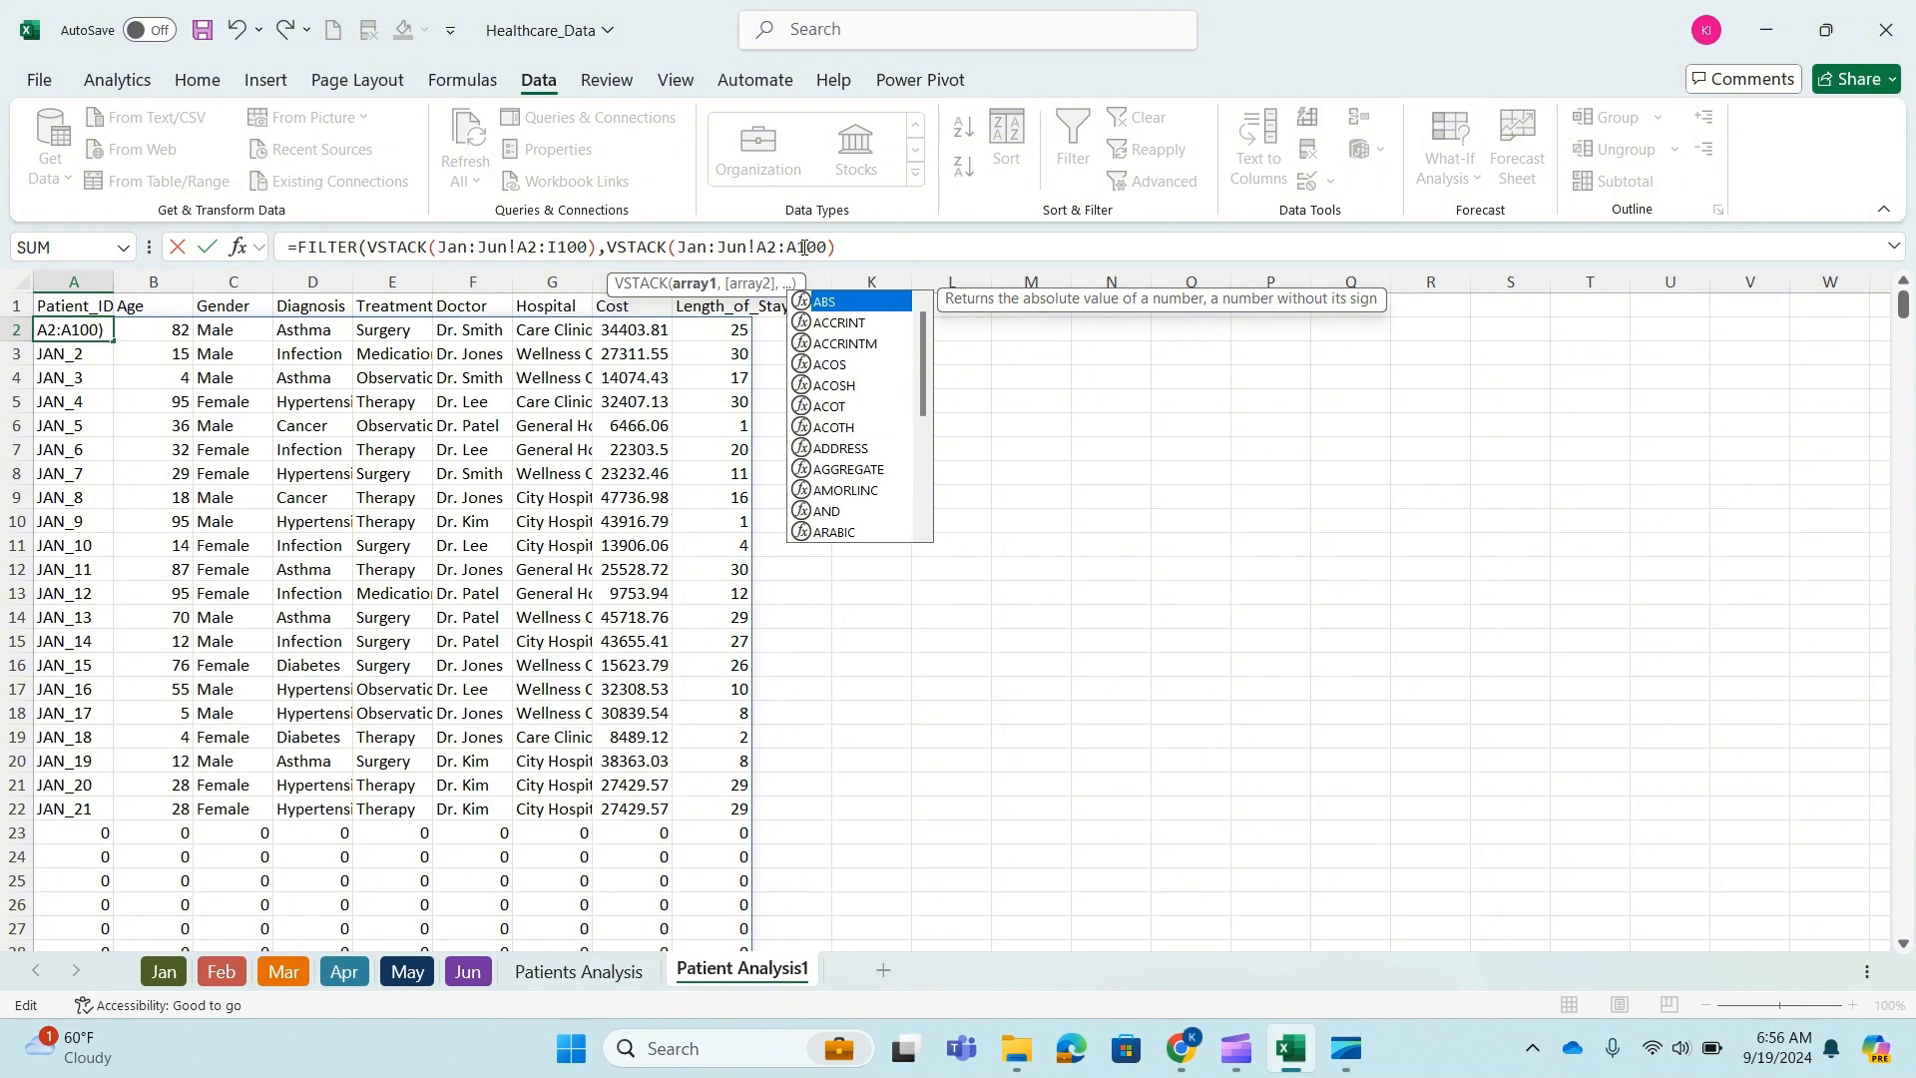
left_click(862, 245)
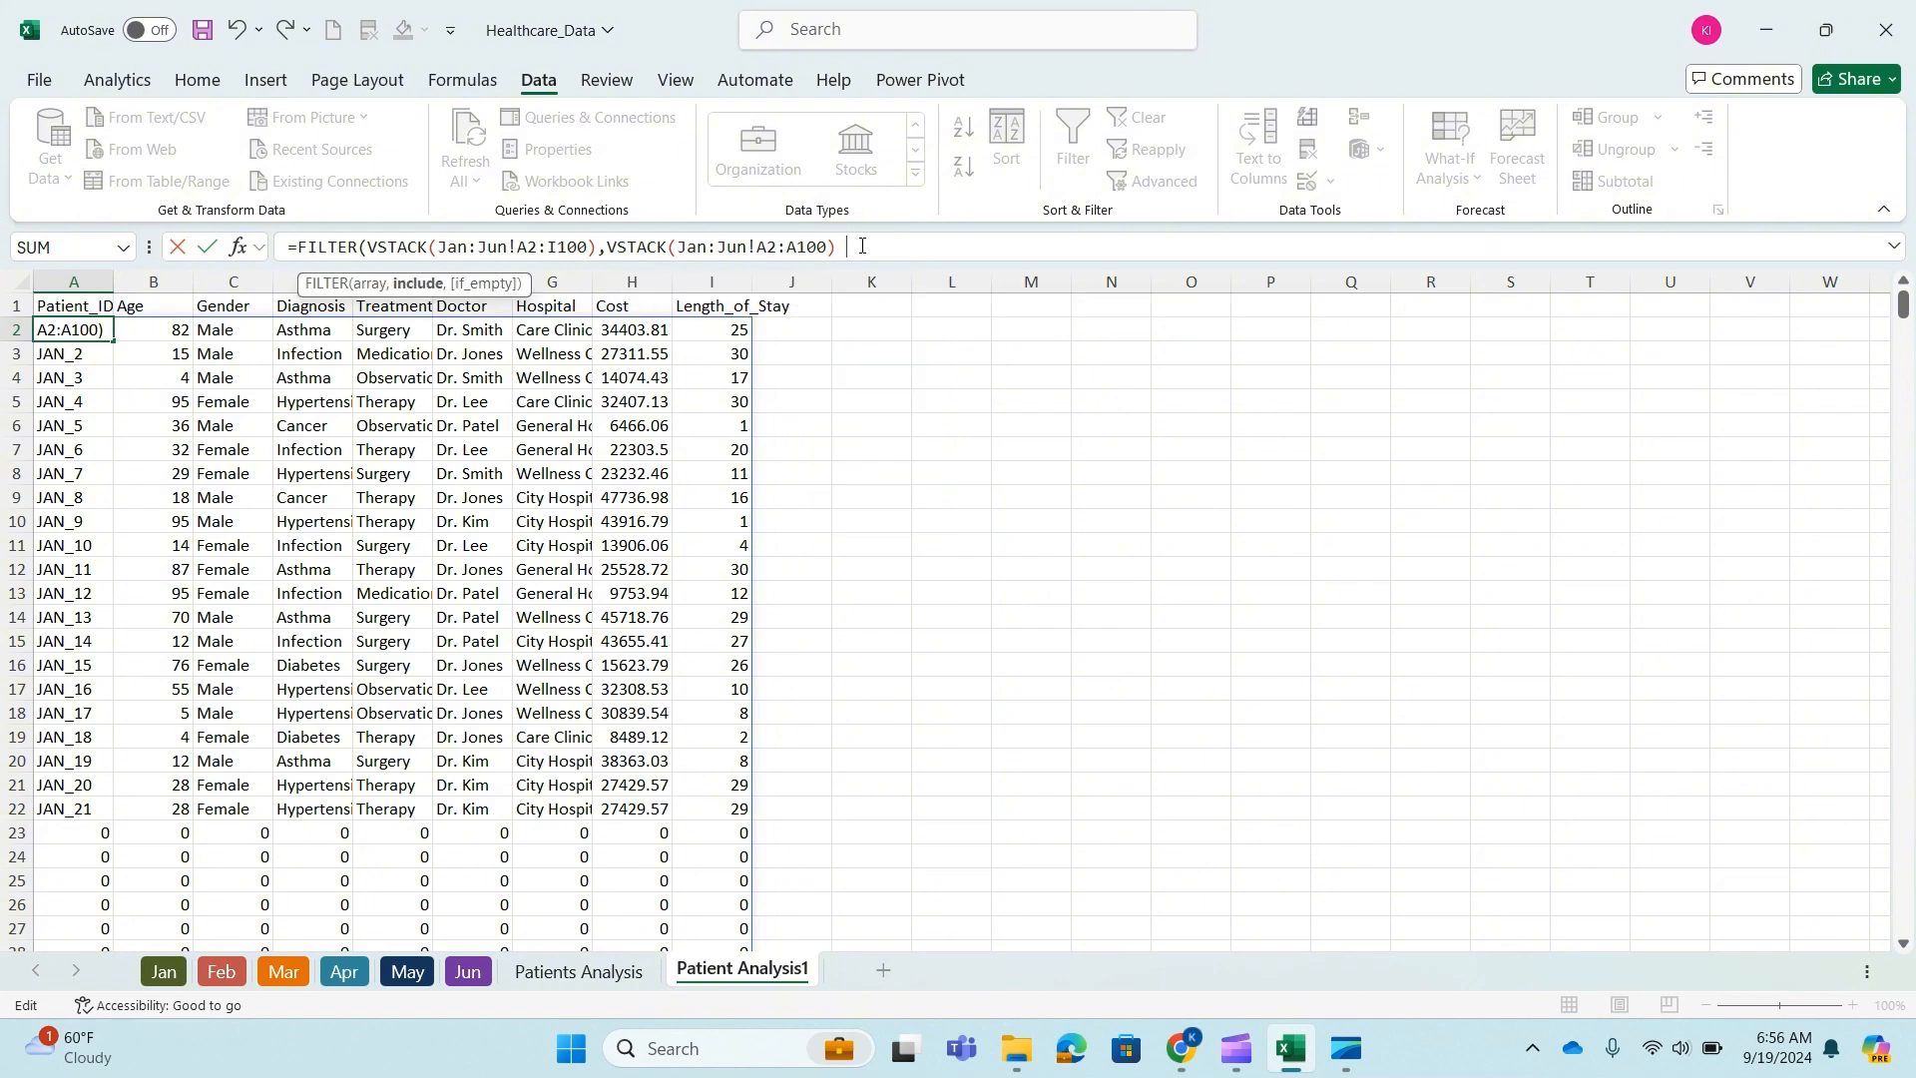
type("<> \"\")")
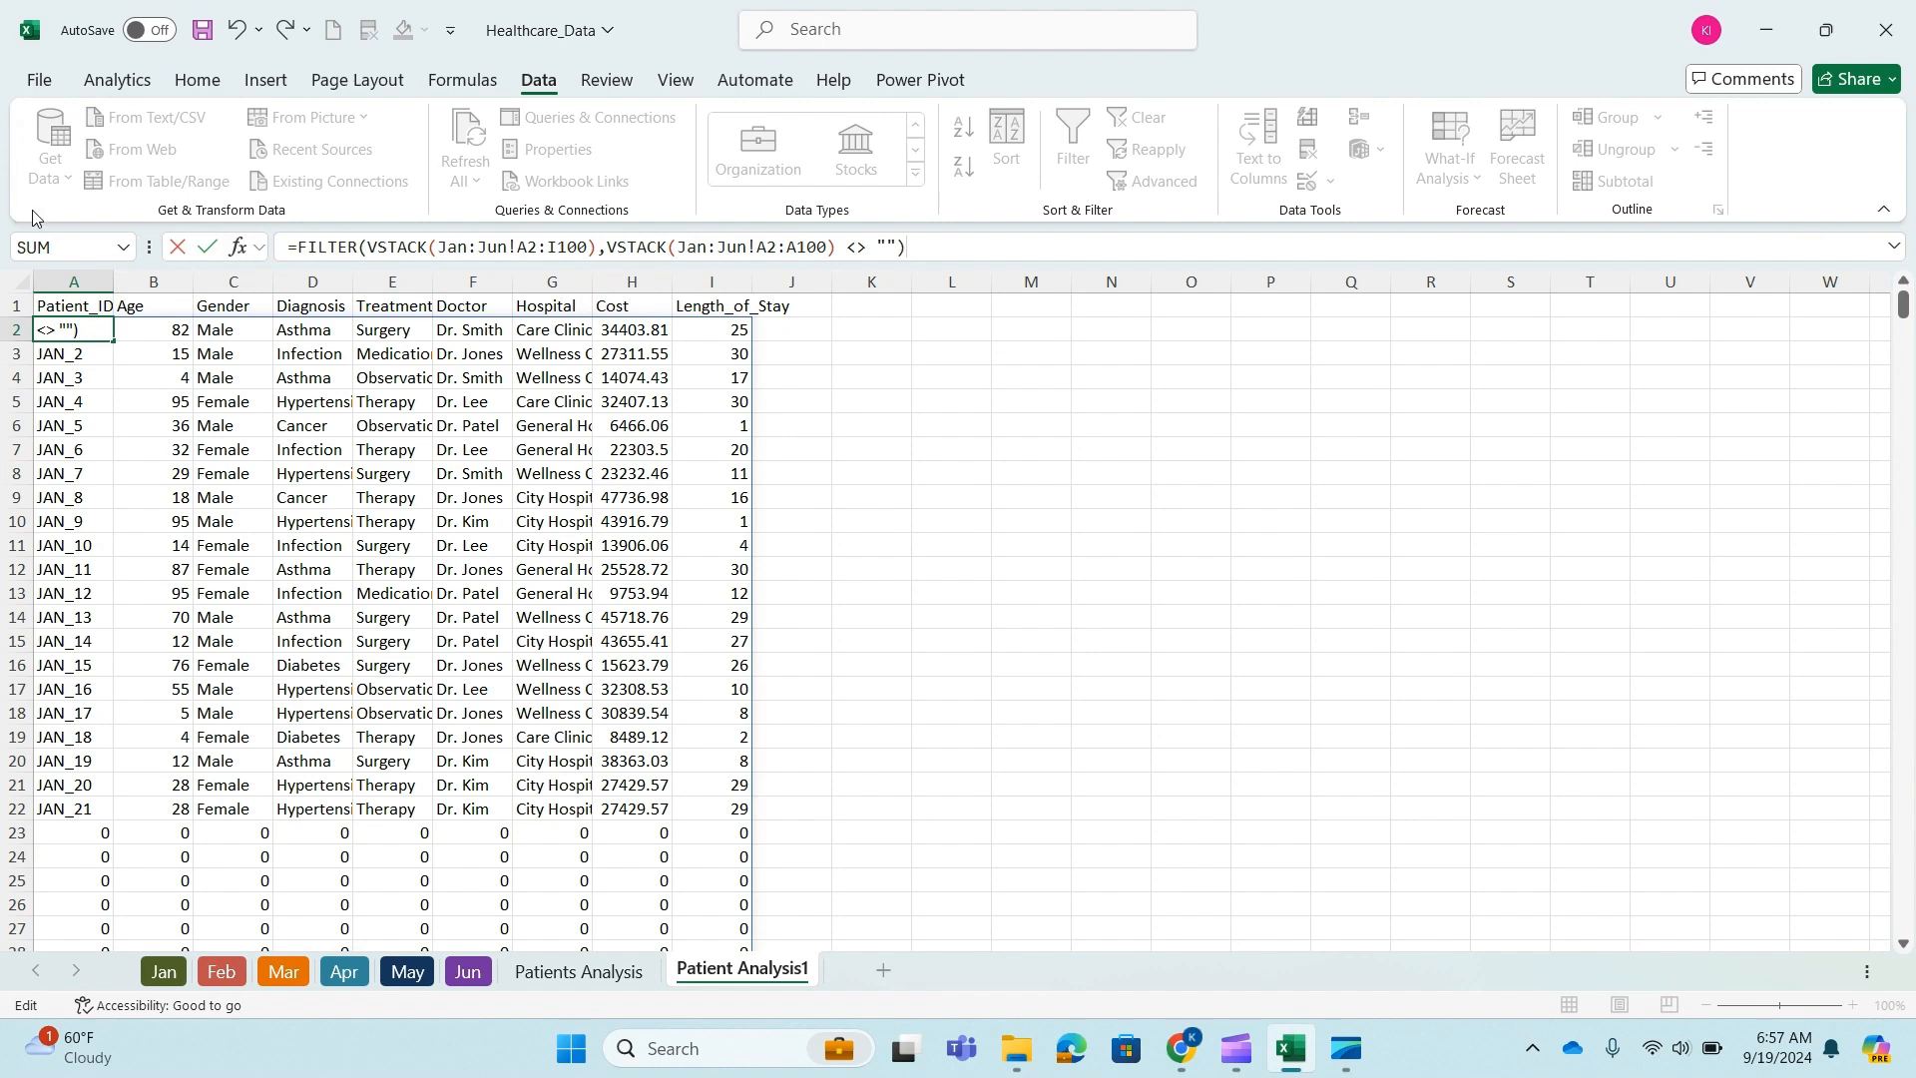
left_click(208, 246)
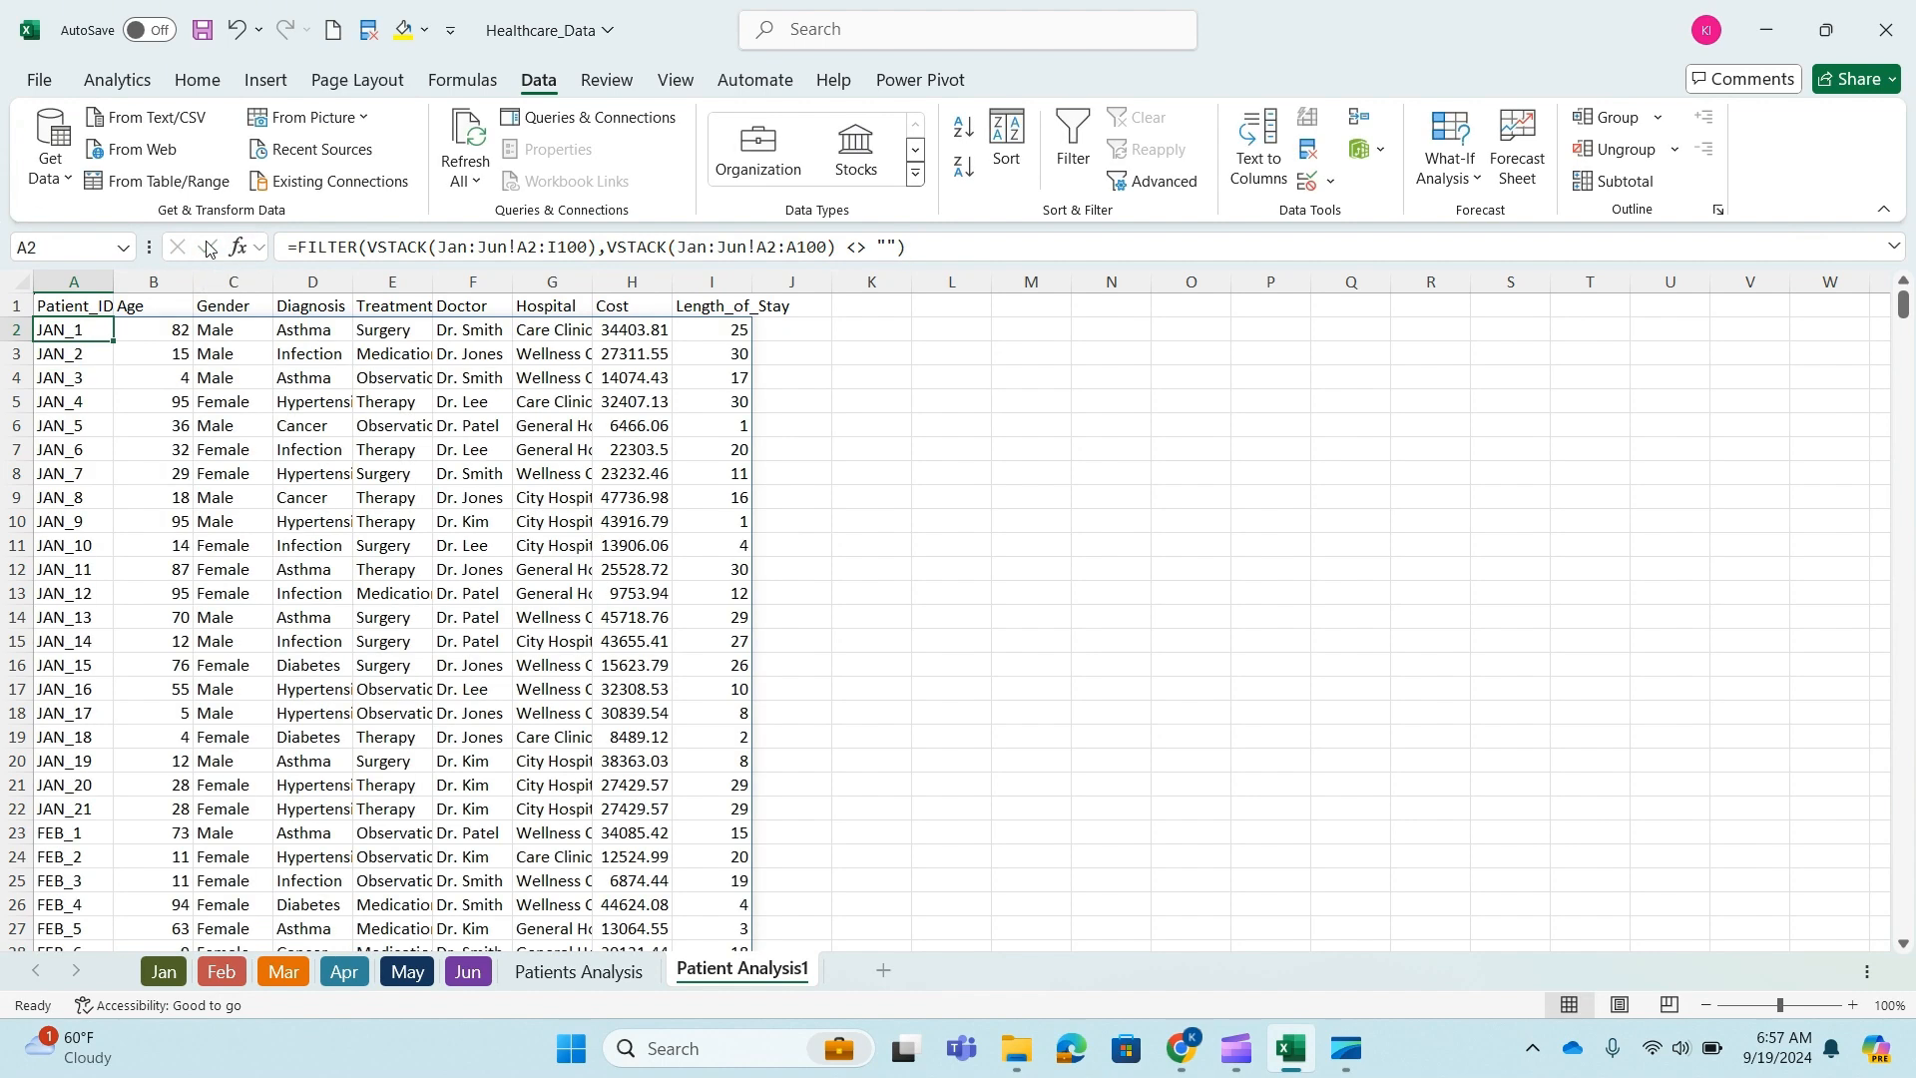
- Examine the filtered list in Patient Analysis1 from the January records to the last June record for filler rows
scroll(394, 553, "down", 5)
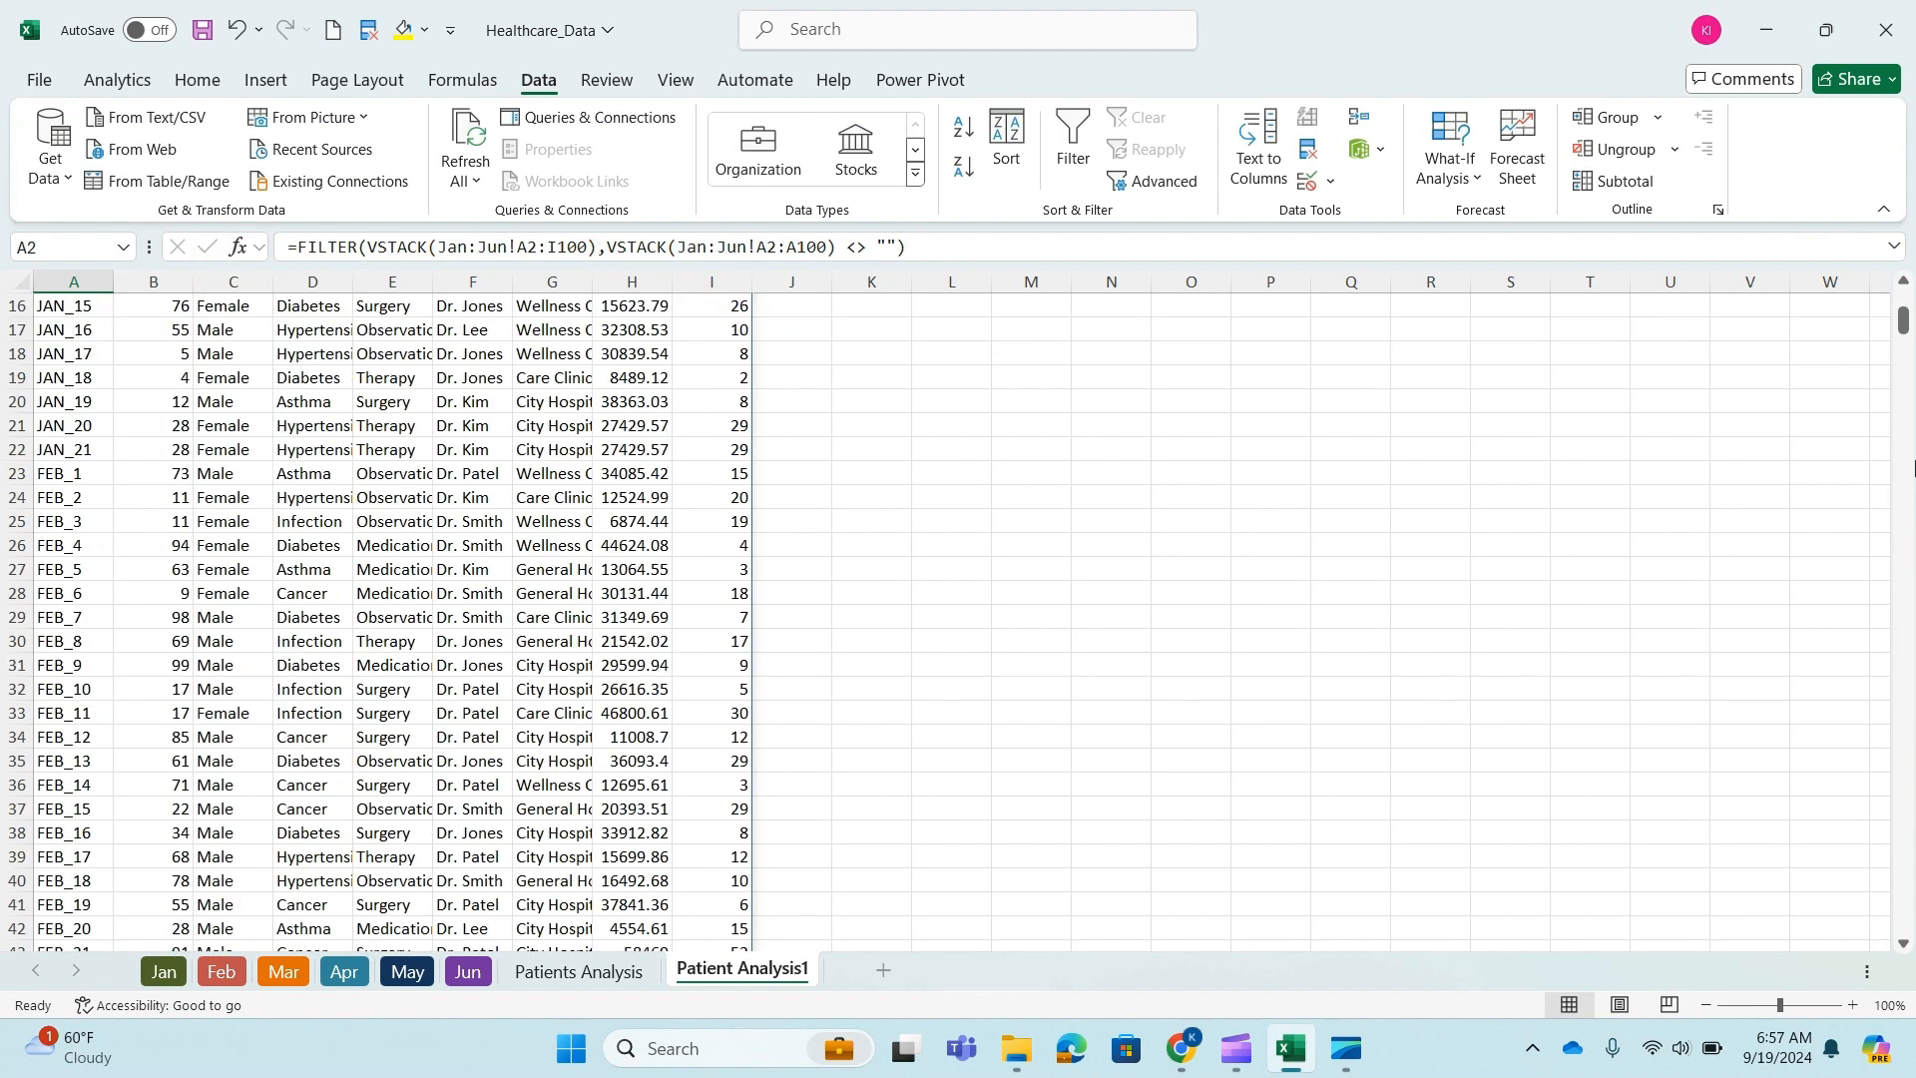
mouse_move(1903, 321)
left_mouse_down()
mouse_move(1911, 466)
mouse_move(1904, 315)
left_mouse_up()
scroll(578, 591, "down", 7)
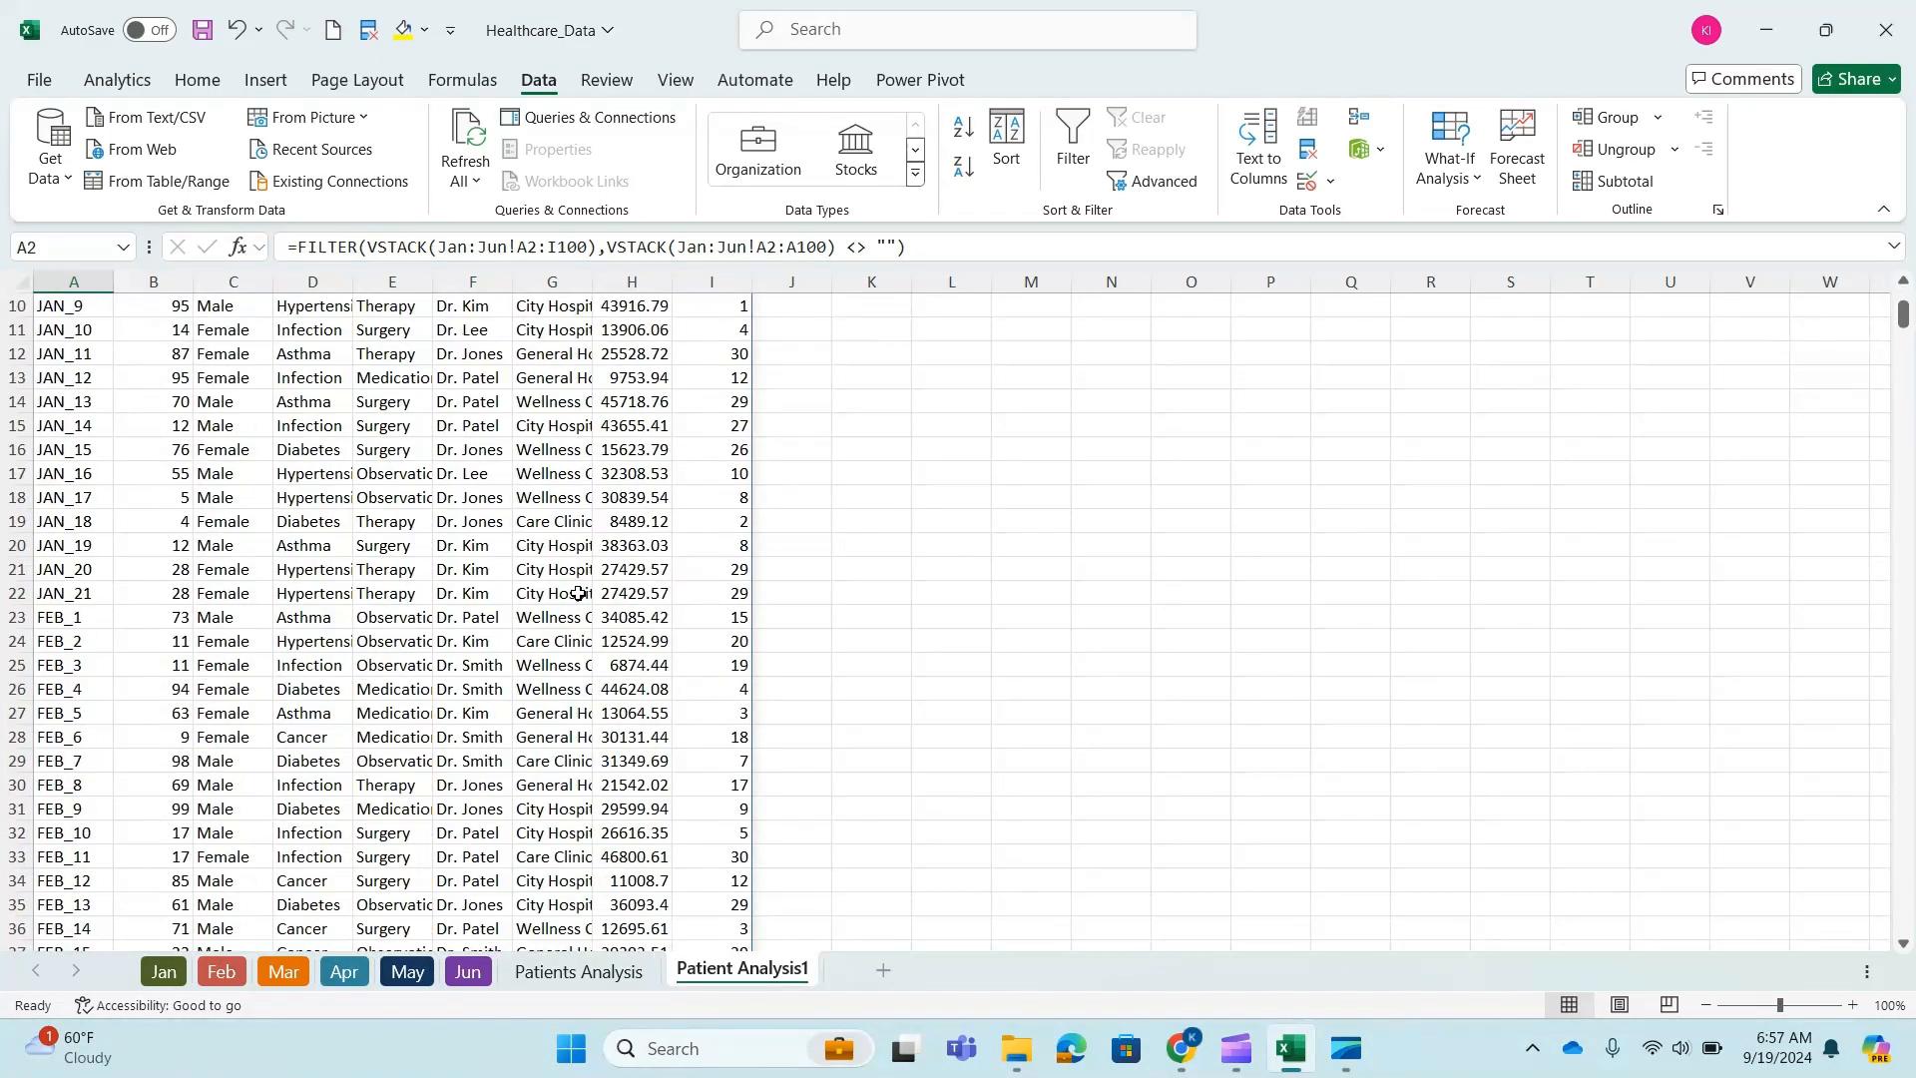
scroll(578, 594, "up", 7)
scroll(578, 594, "down", 20)
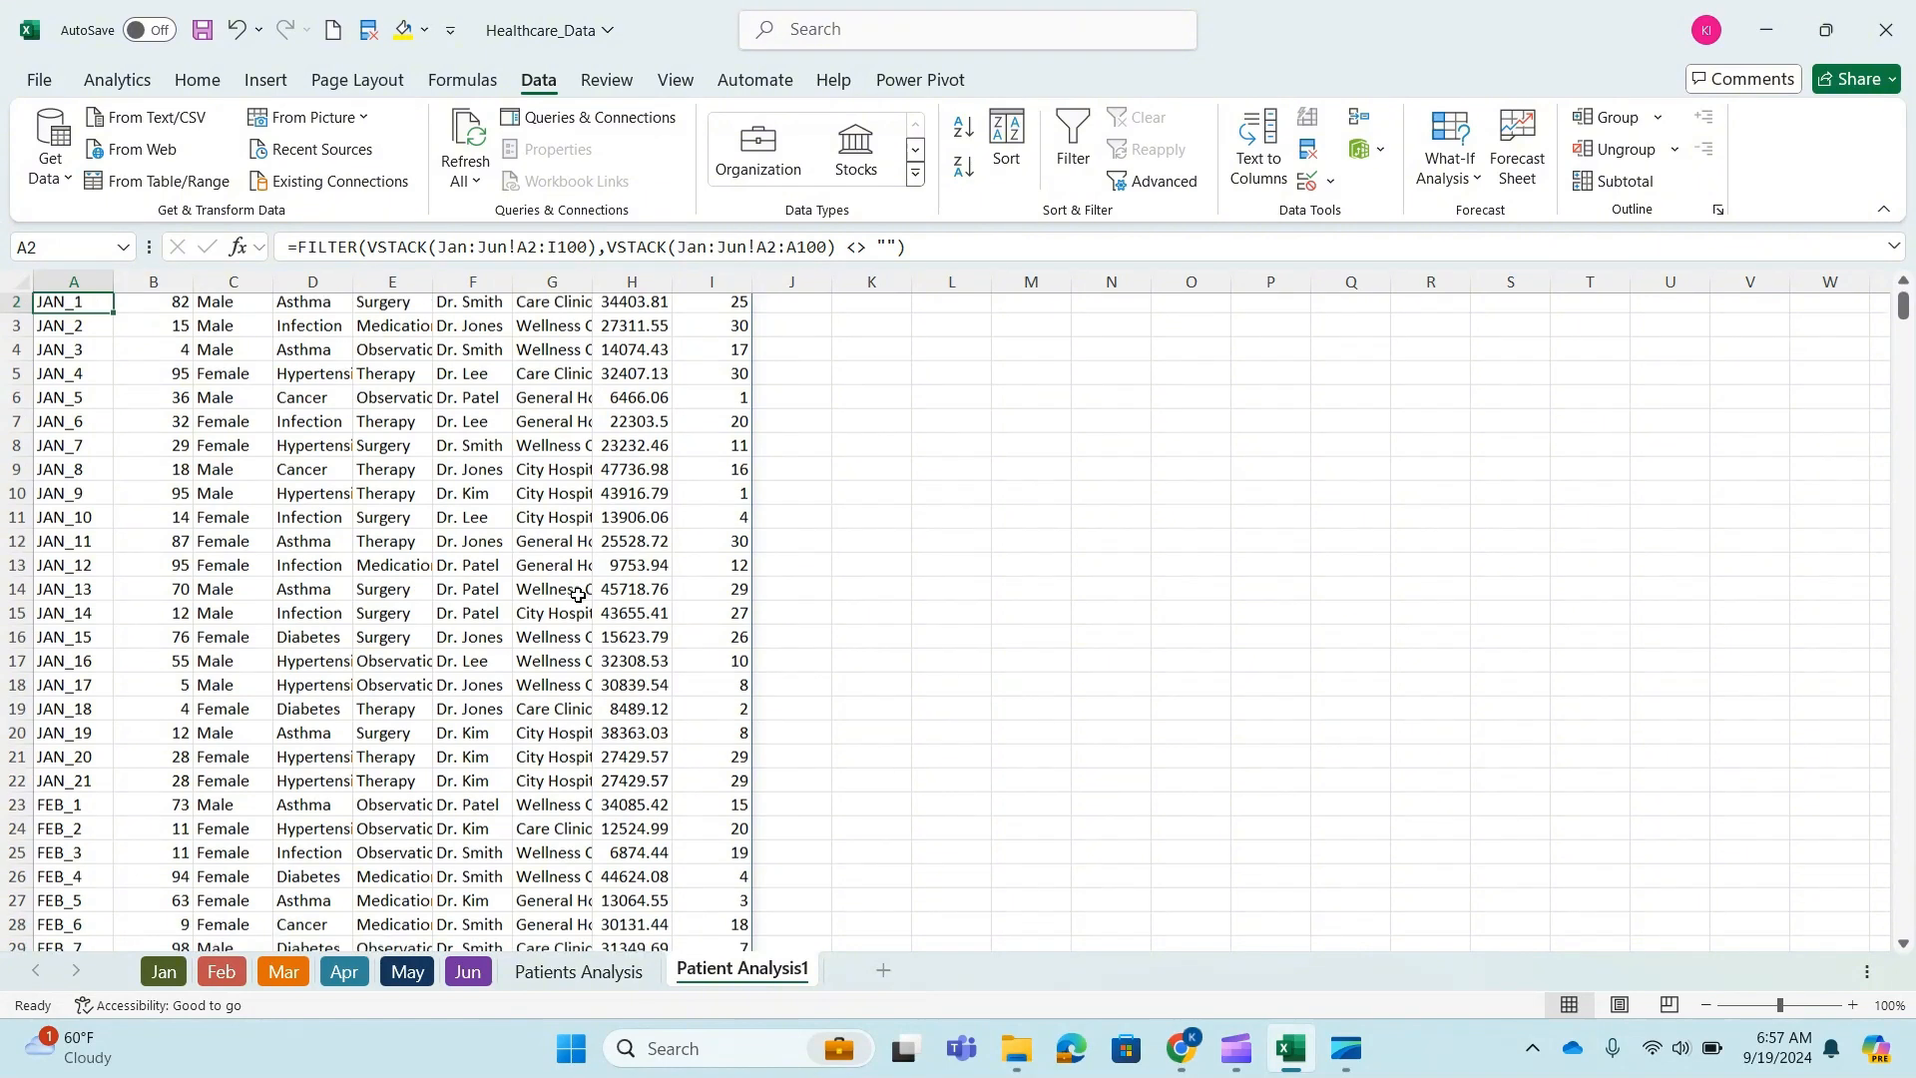
scroll(580, 595, "down", 10)
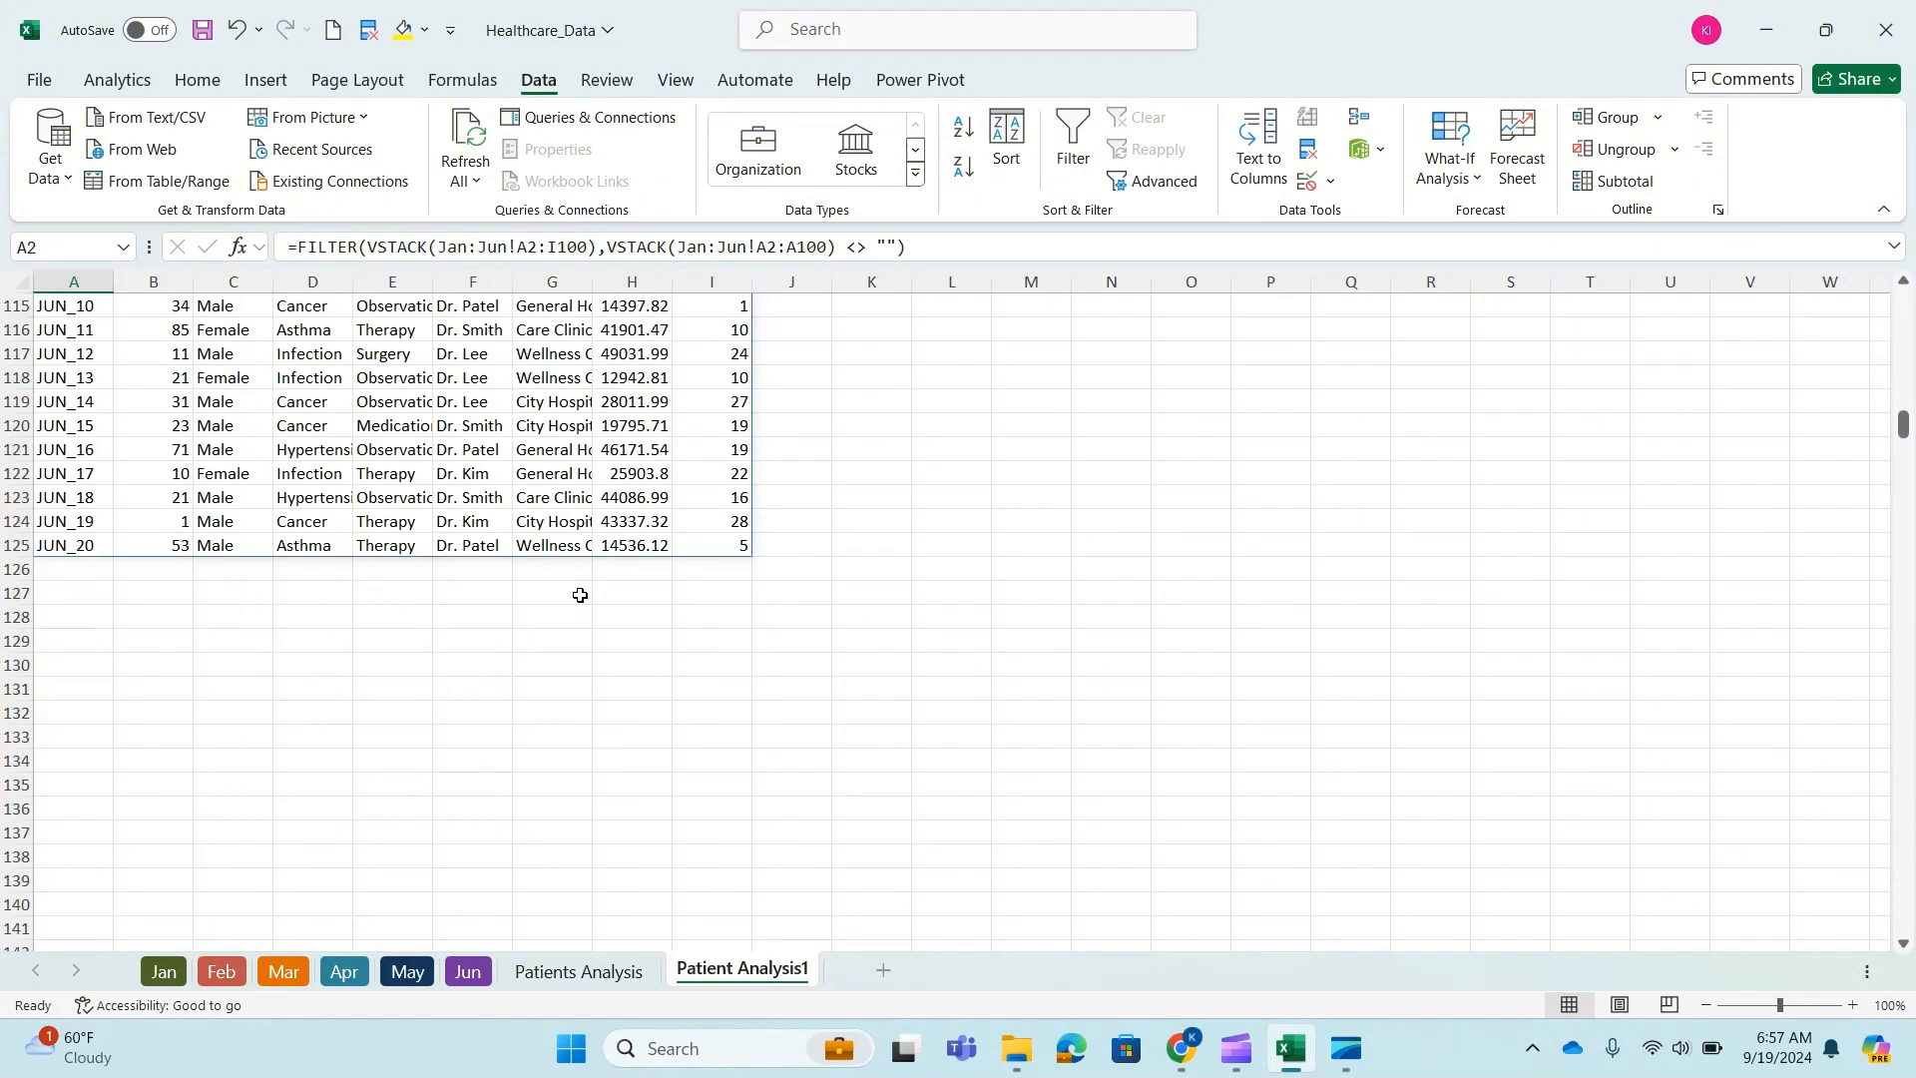
- Copy the JUN_20 record on the Jun sheet into row 22 and change the copy's Patient_ID to JUN_21
left_click(467, 971)
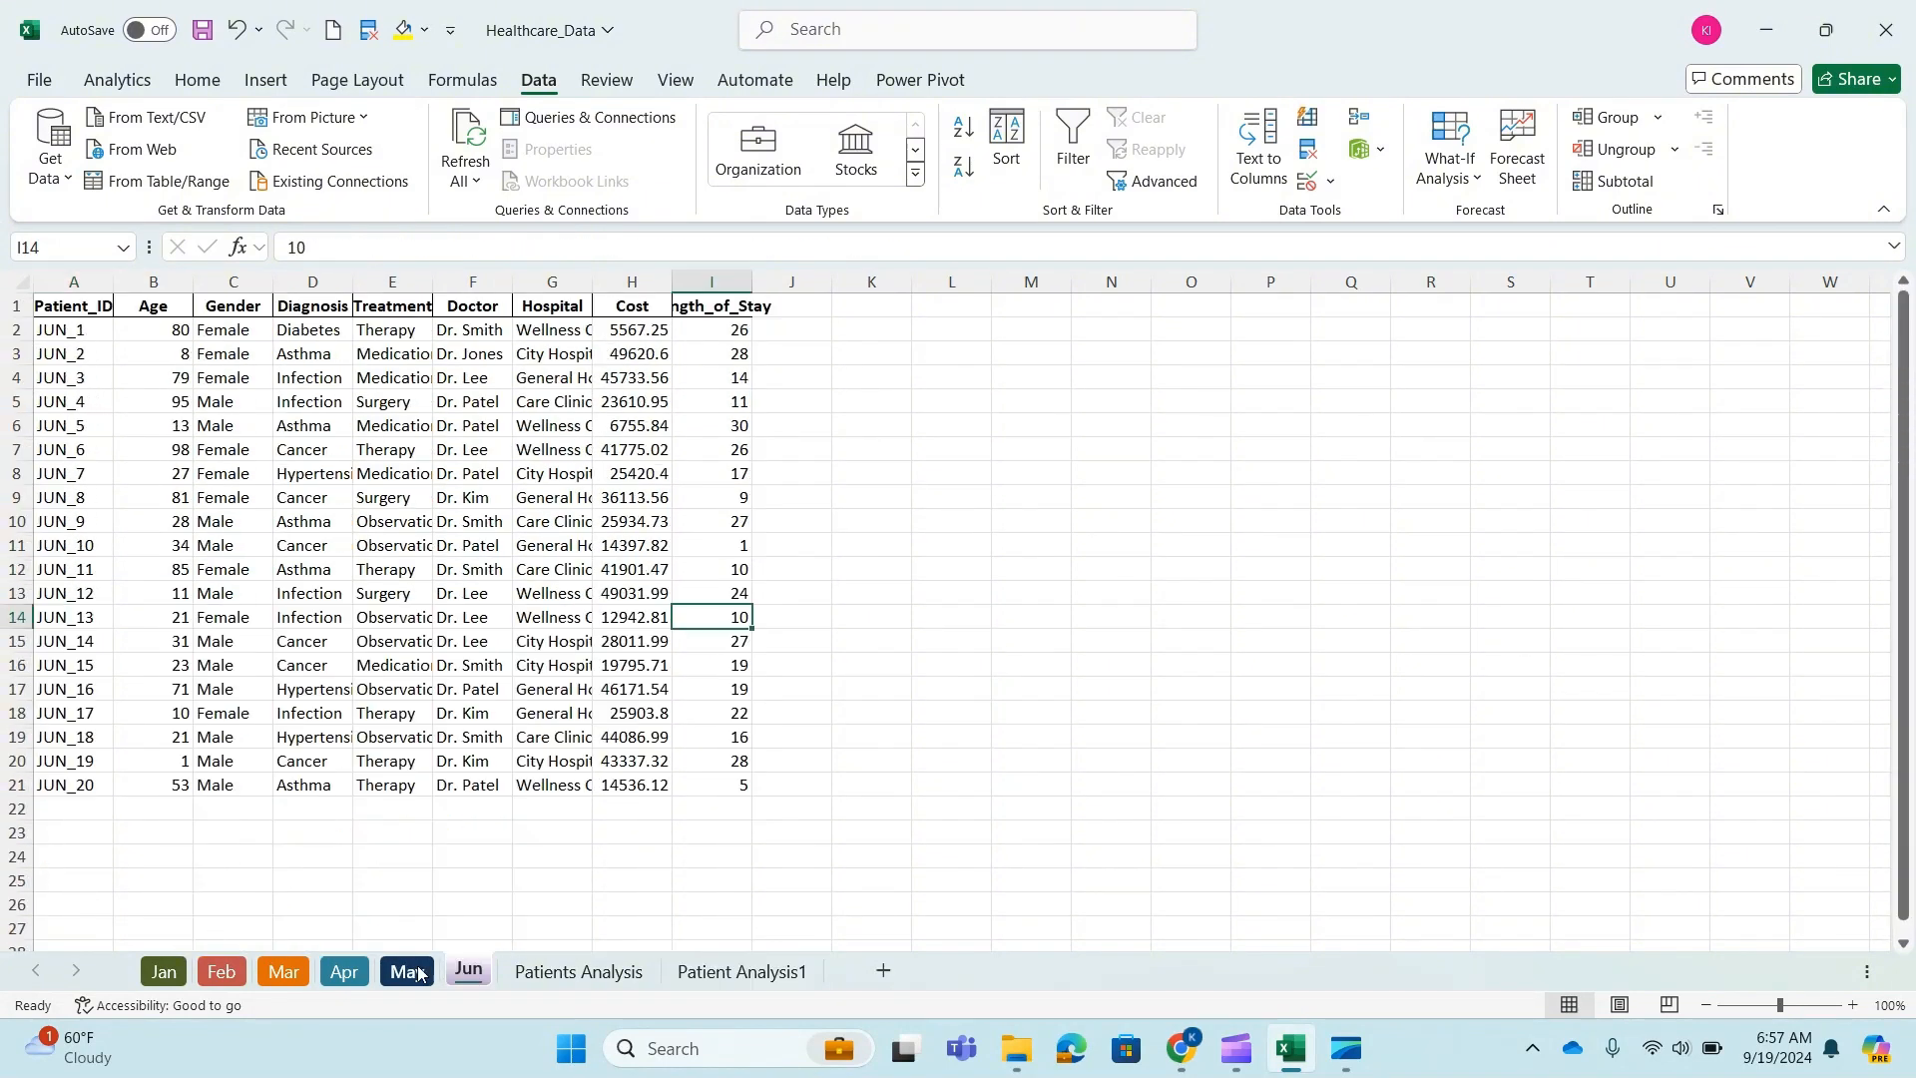
left_click(25, 784)
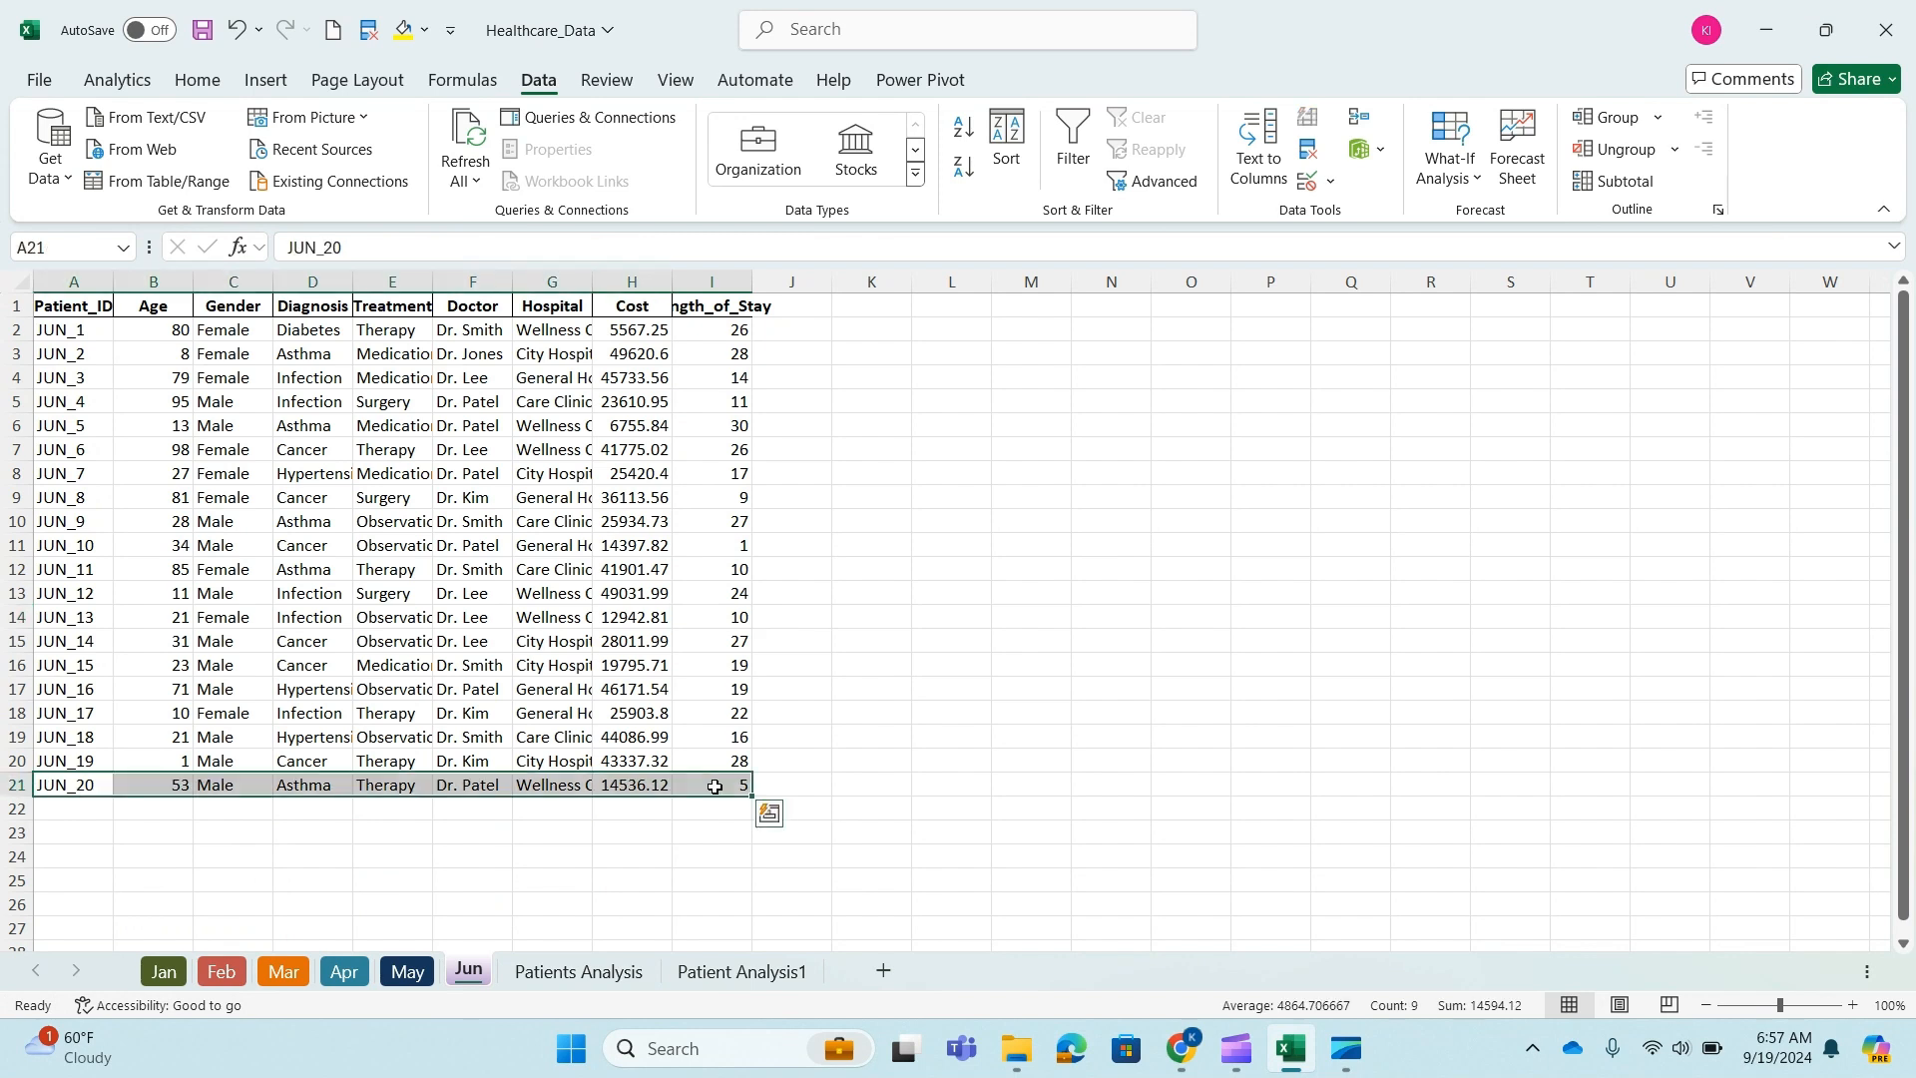
key("ctrl+c")
left_click(76, 807)
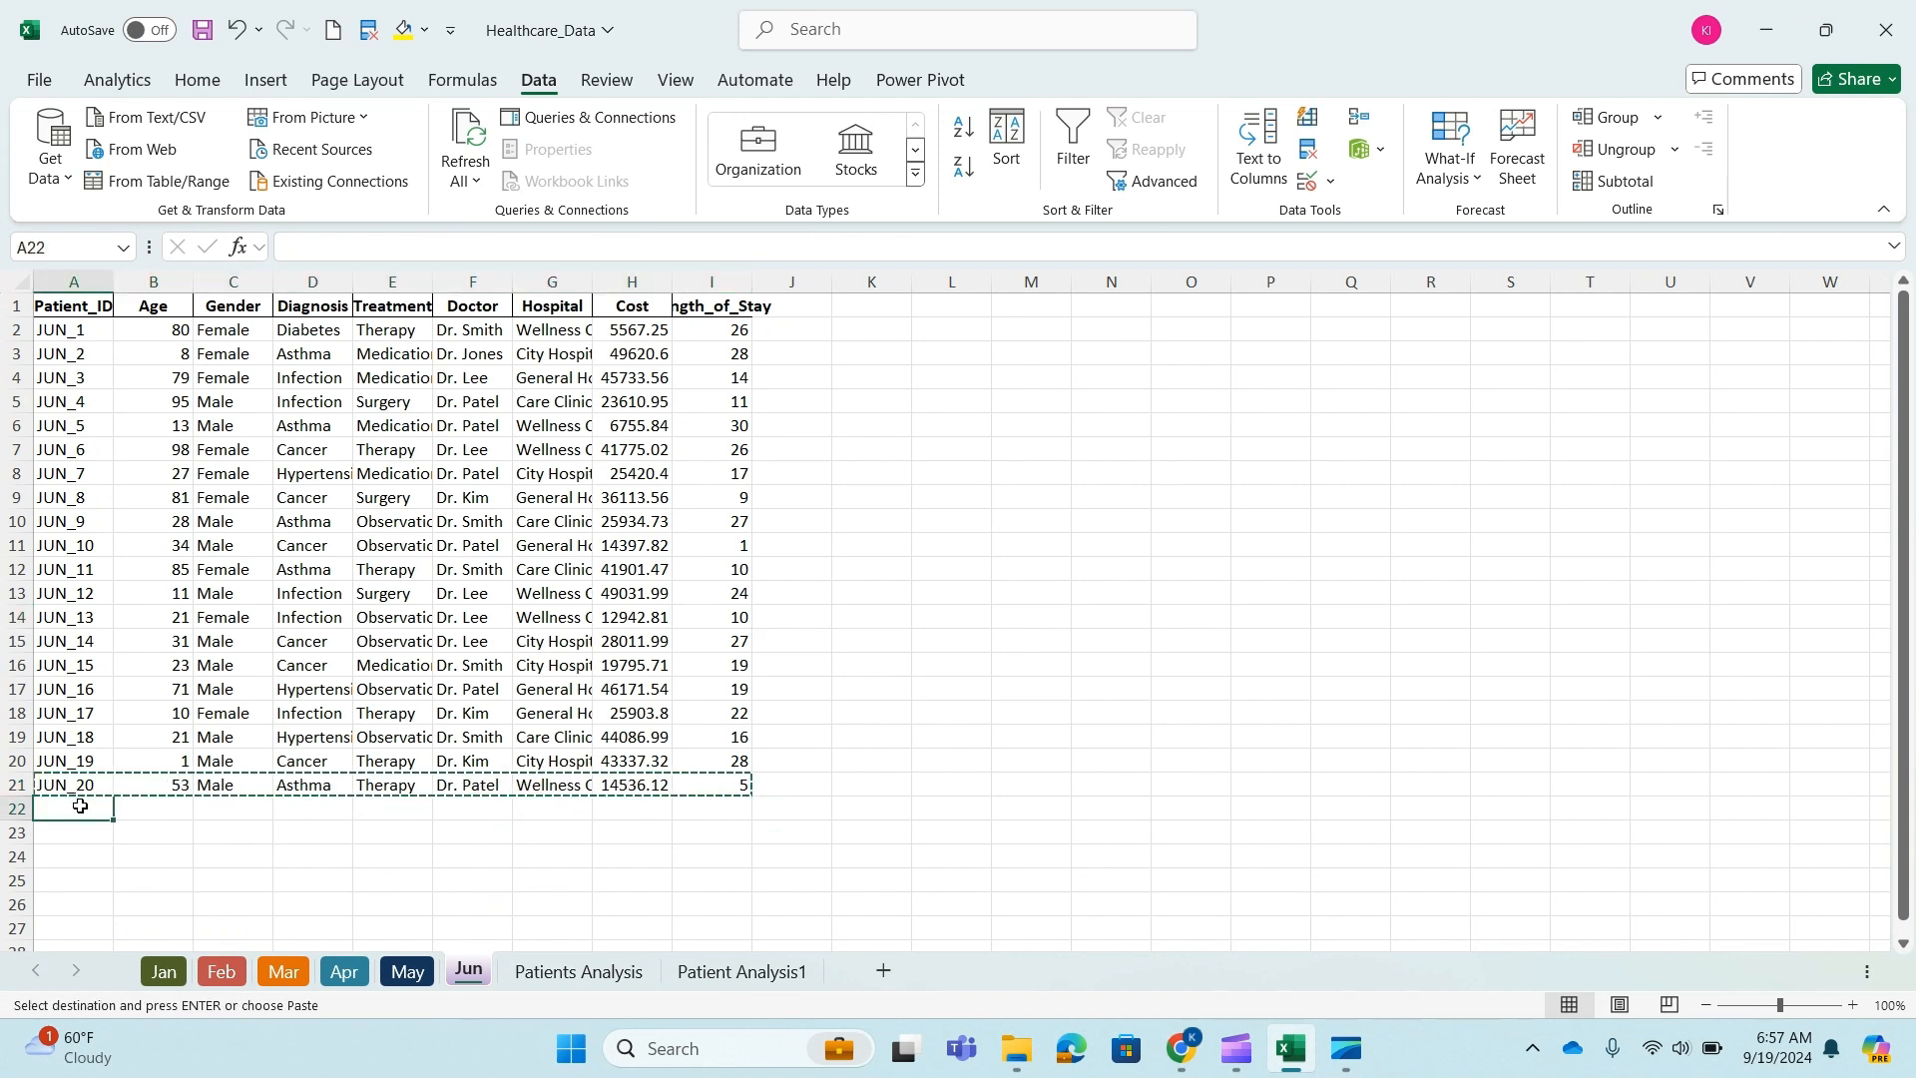
key("ctrl+v")
double_click(96, 808)
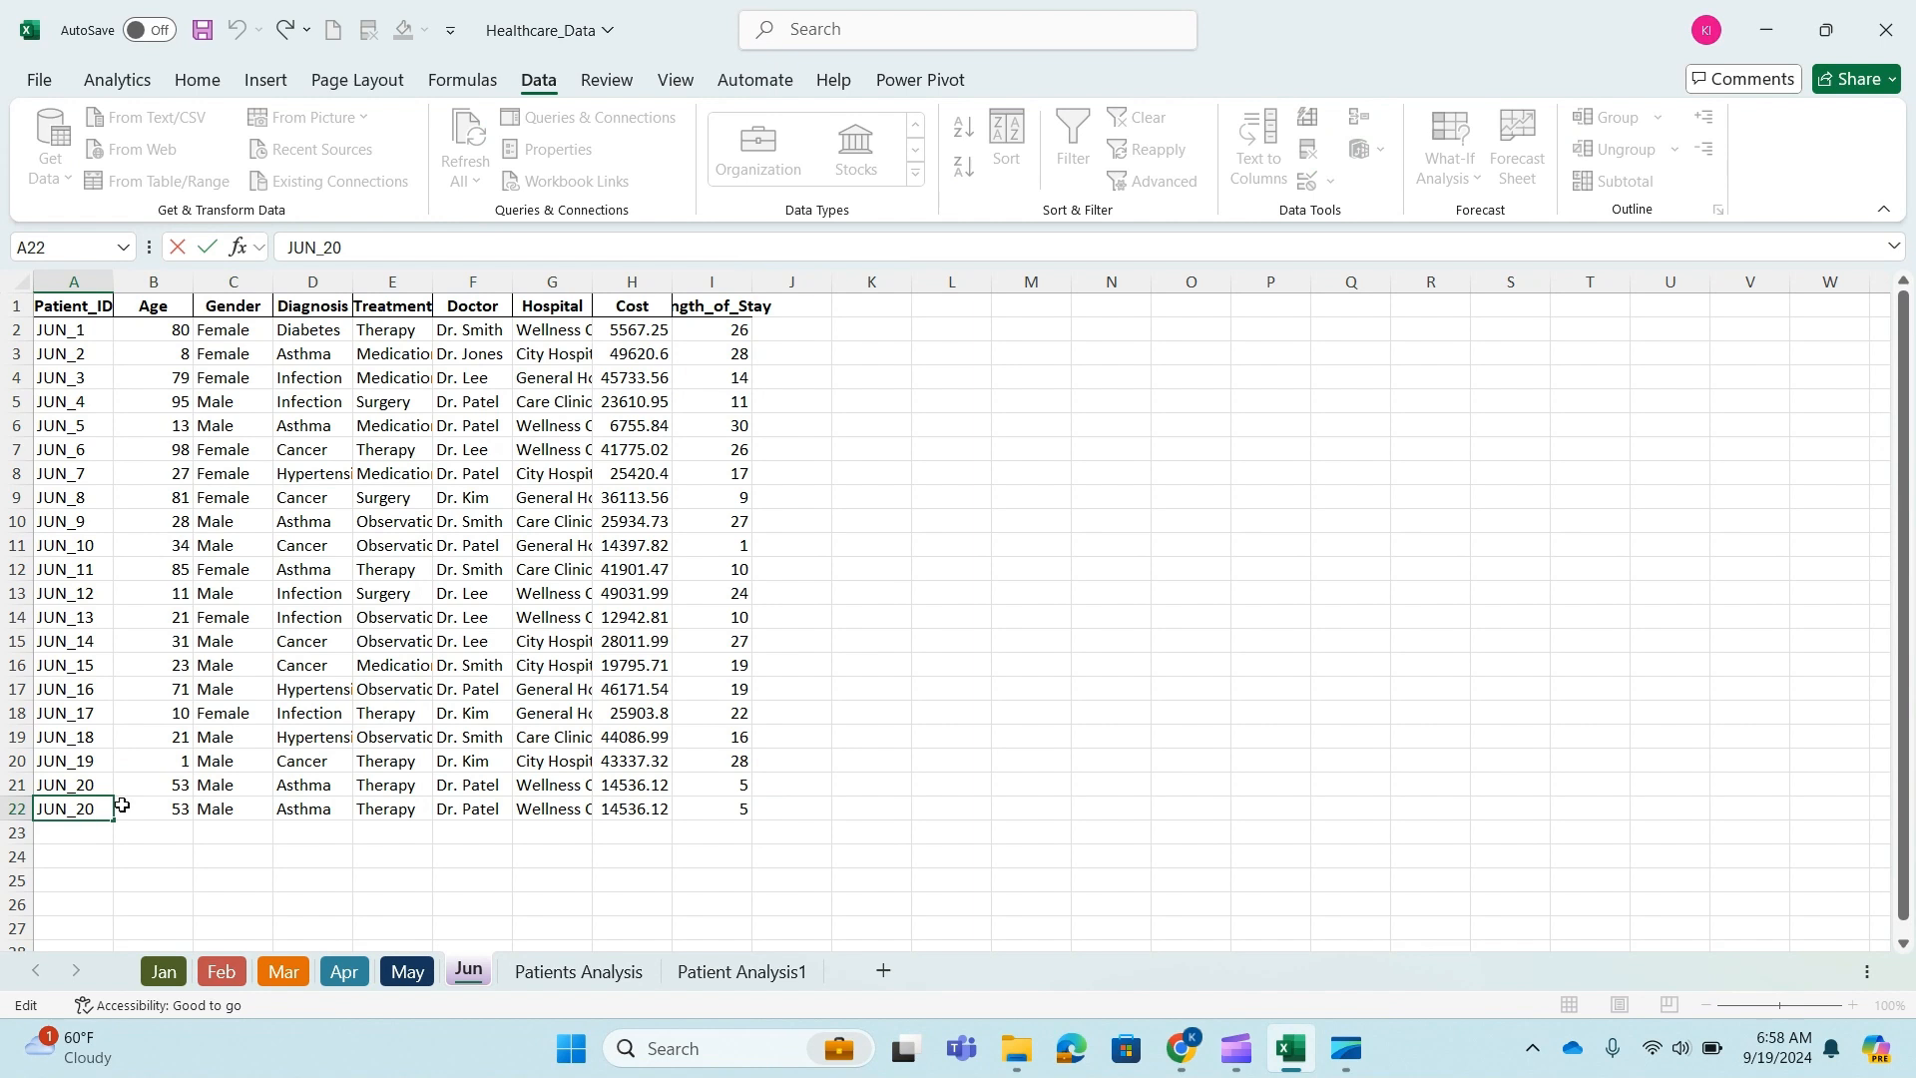
key("BackSpace")
left_click(791, 808)
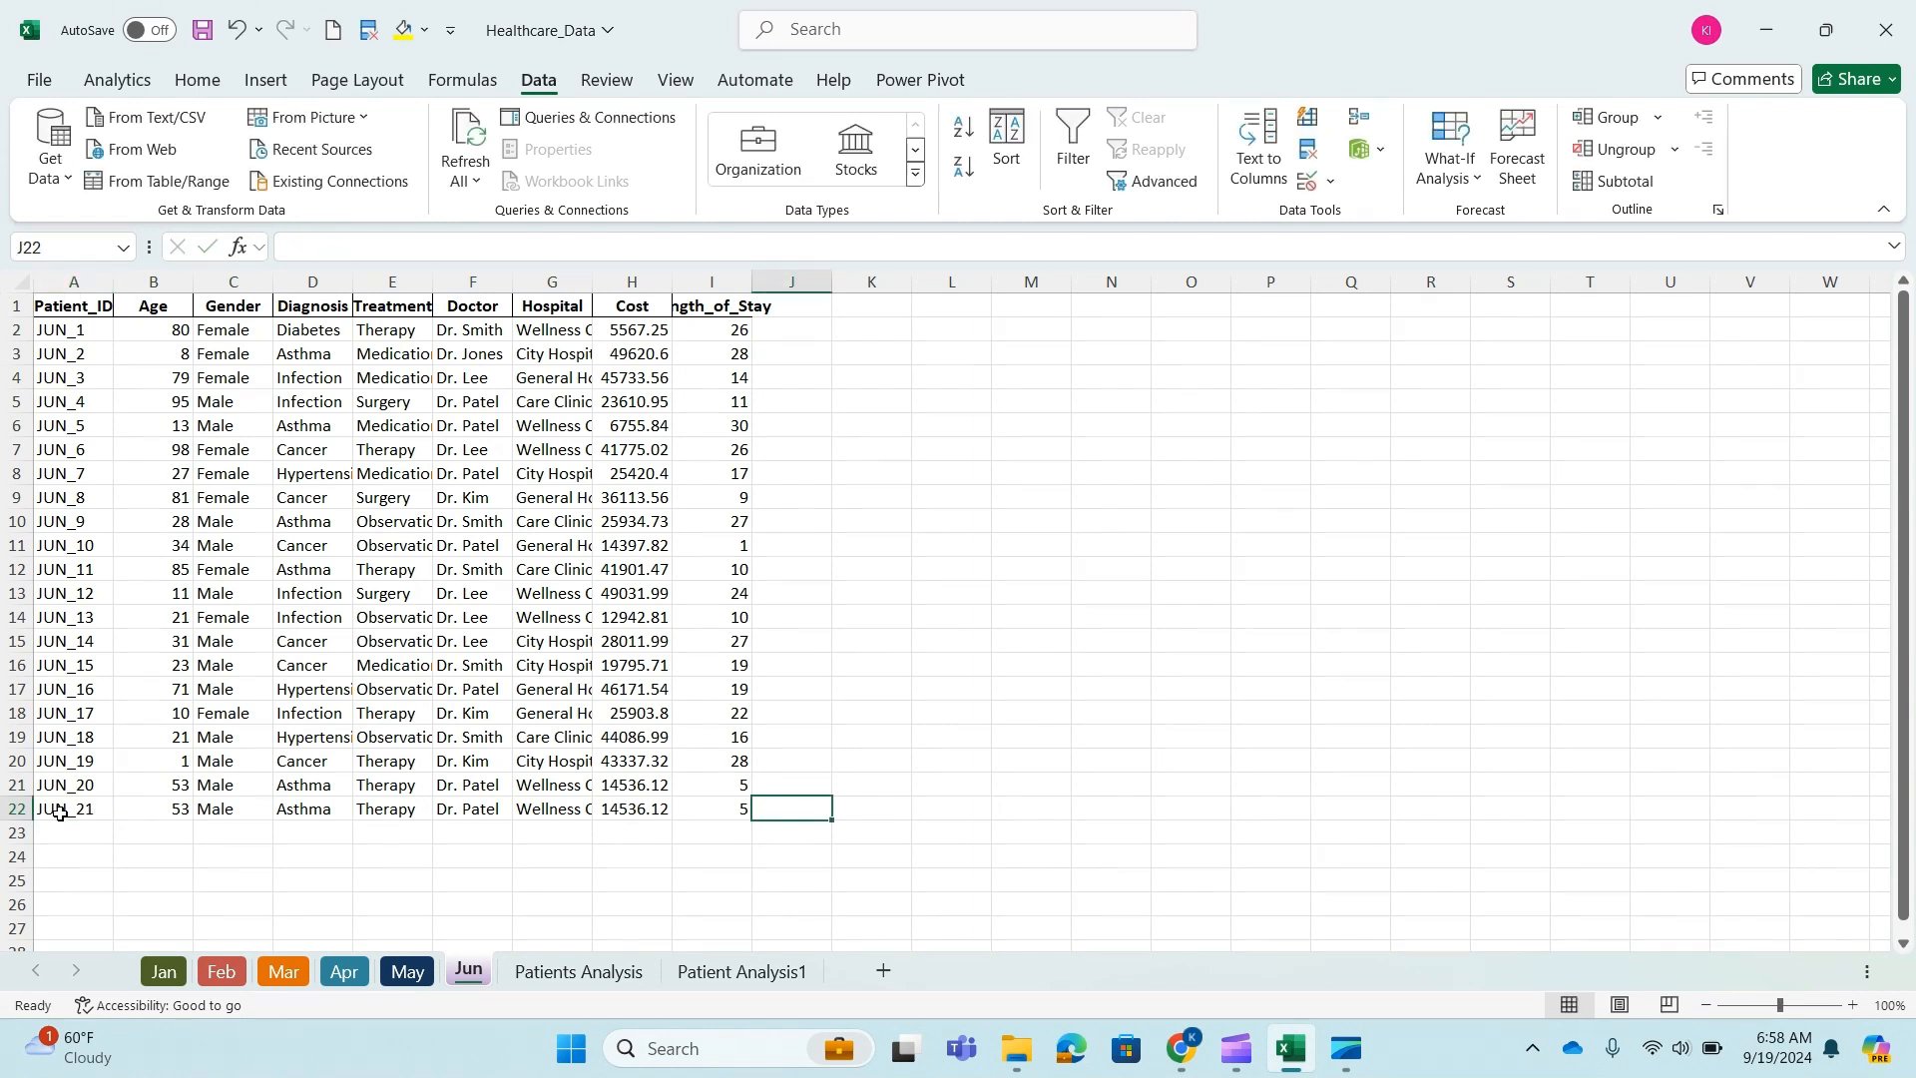
- Check the end of the list in Patient Analysis1 for the JUN_21 record and review the FILTER formula in A2
left_click(755, 975)
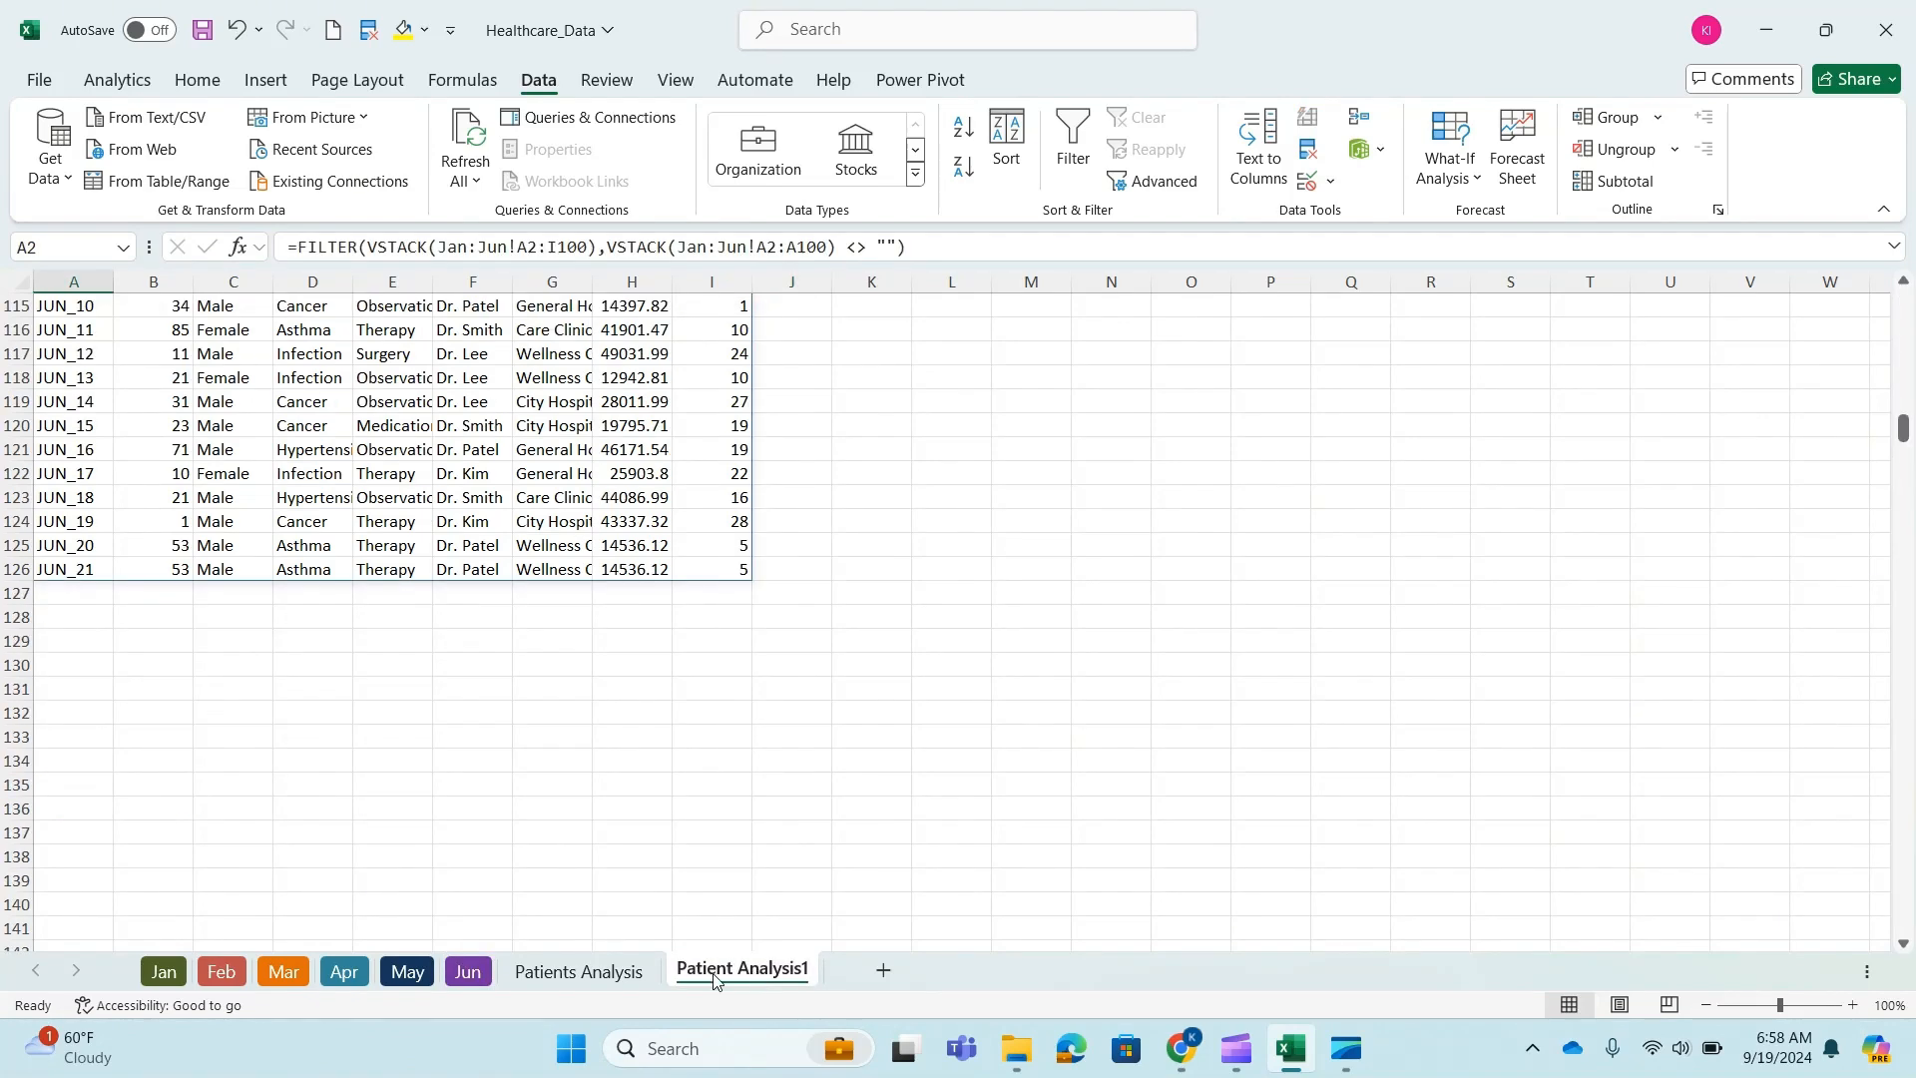
left_click(18, 570)
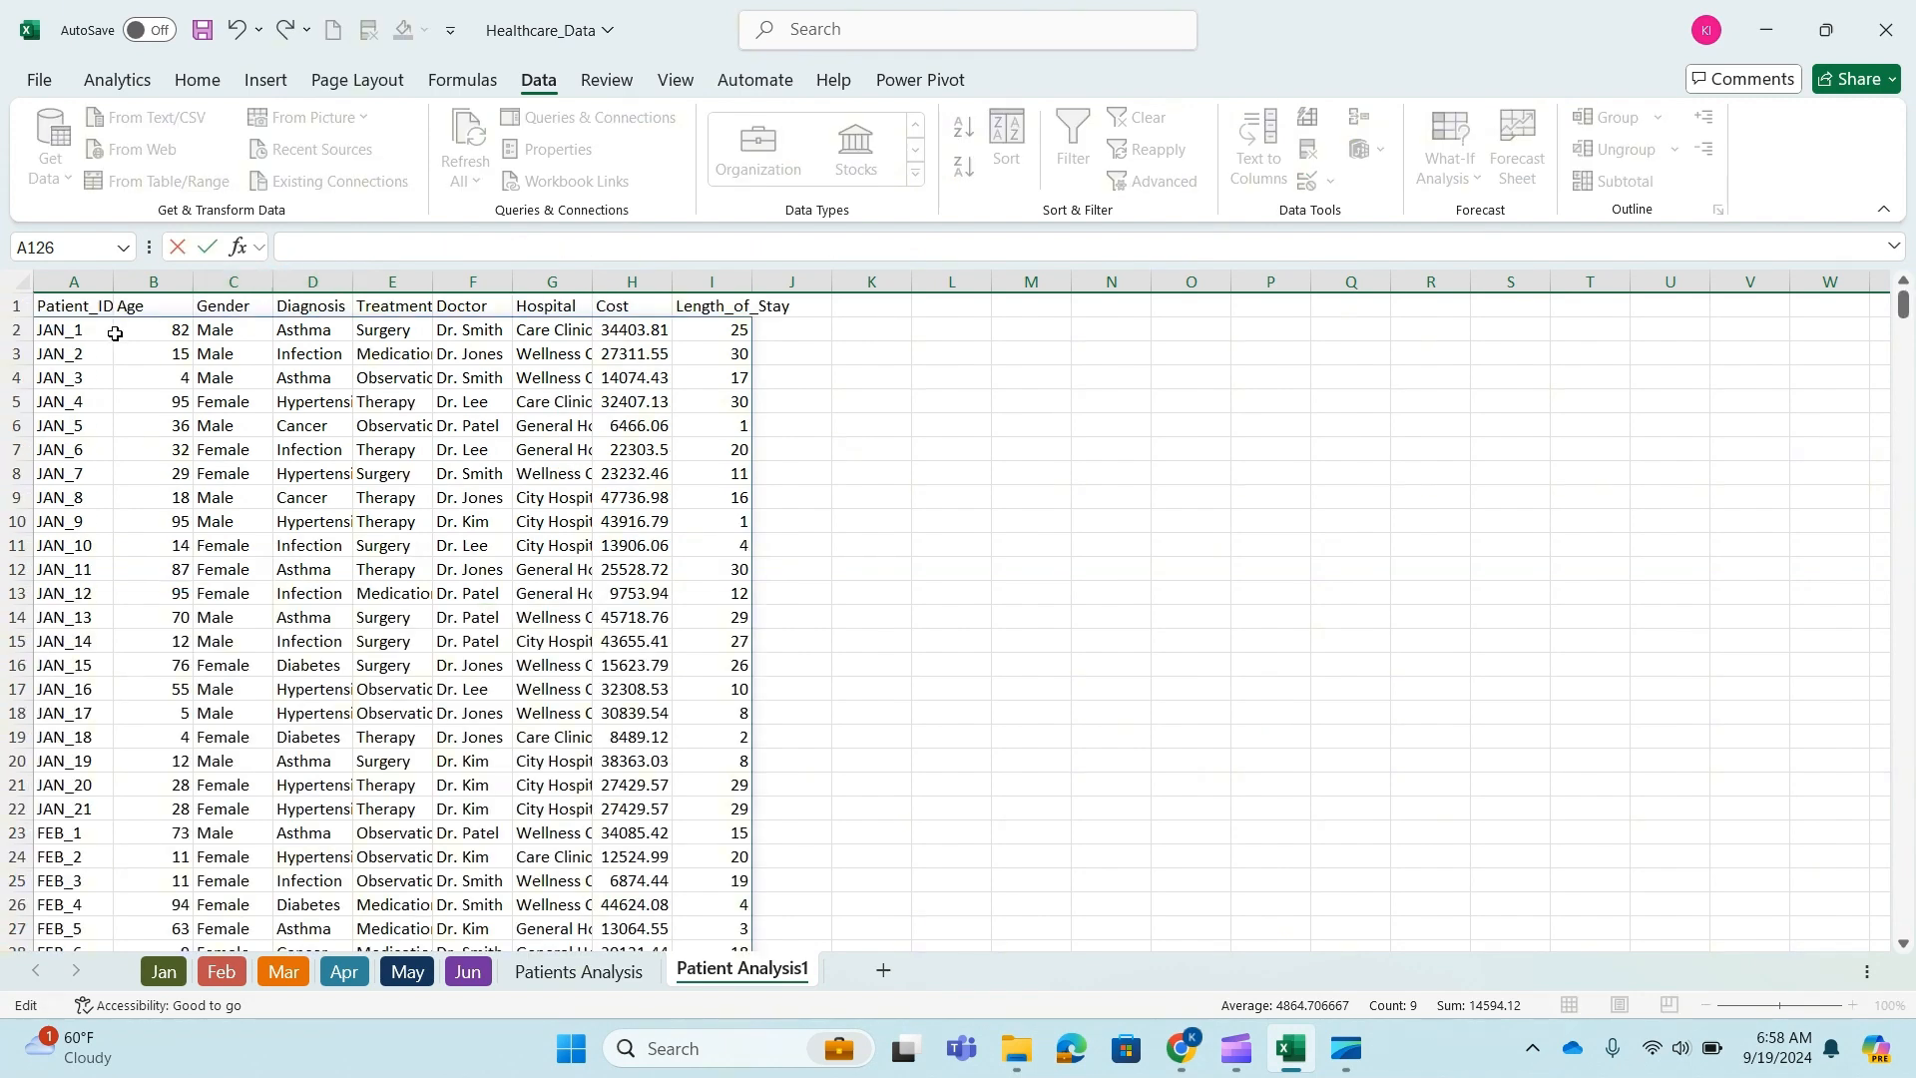
left_click(74, 329)
left_click(825, 247)
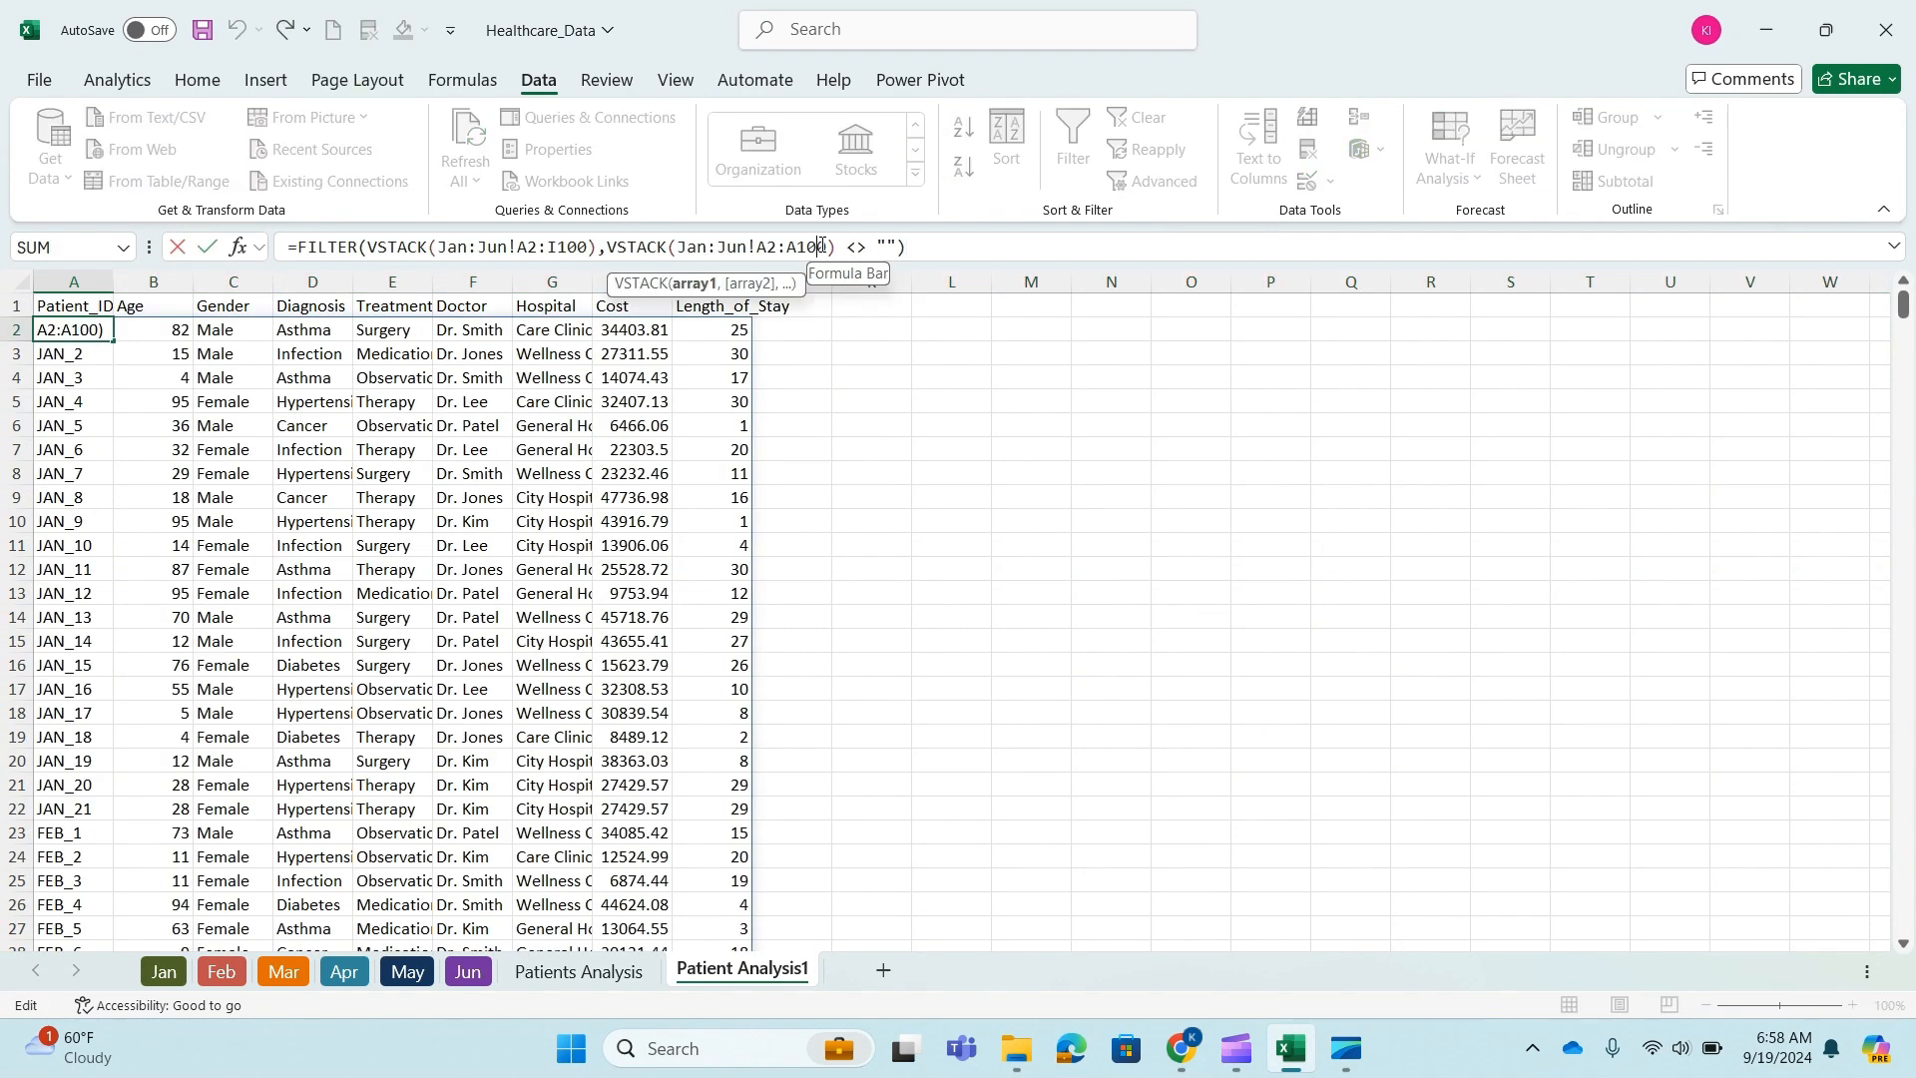
key("Escape")
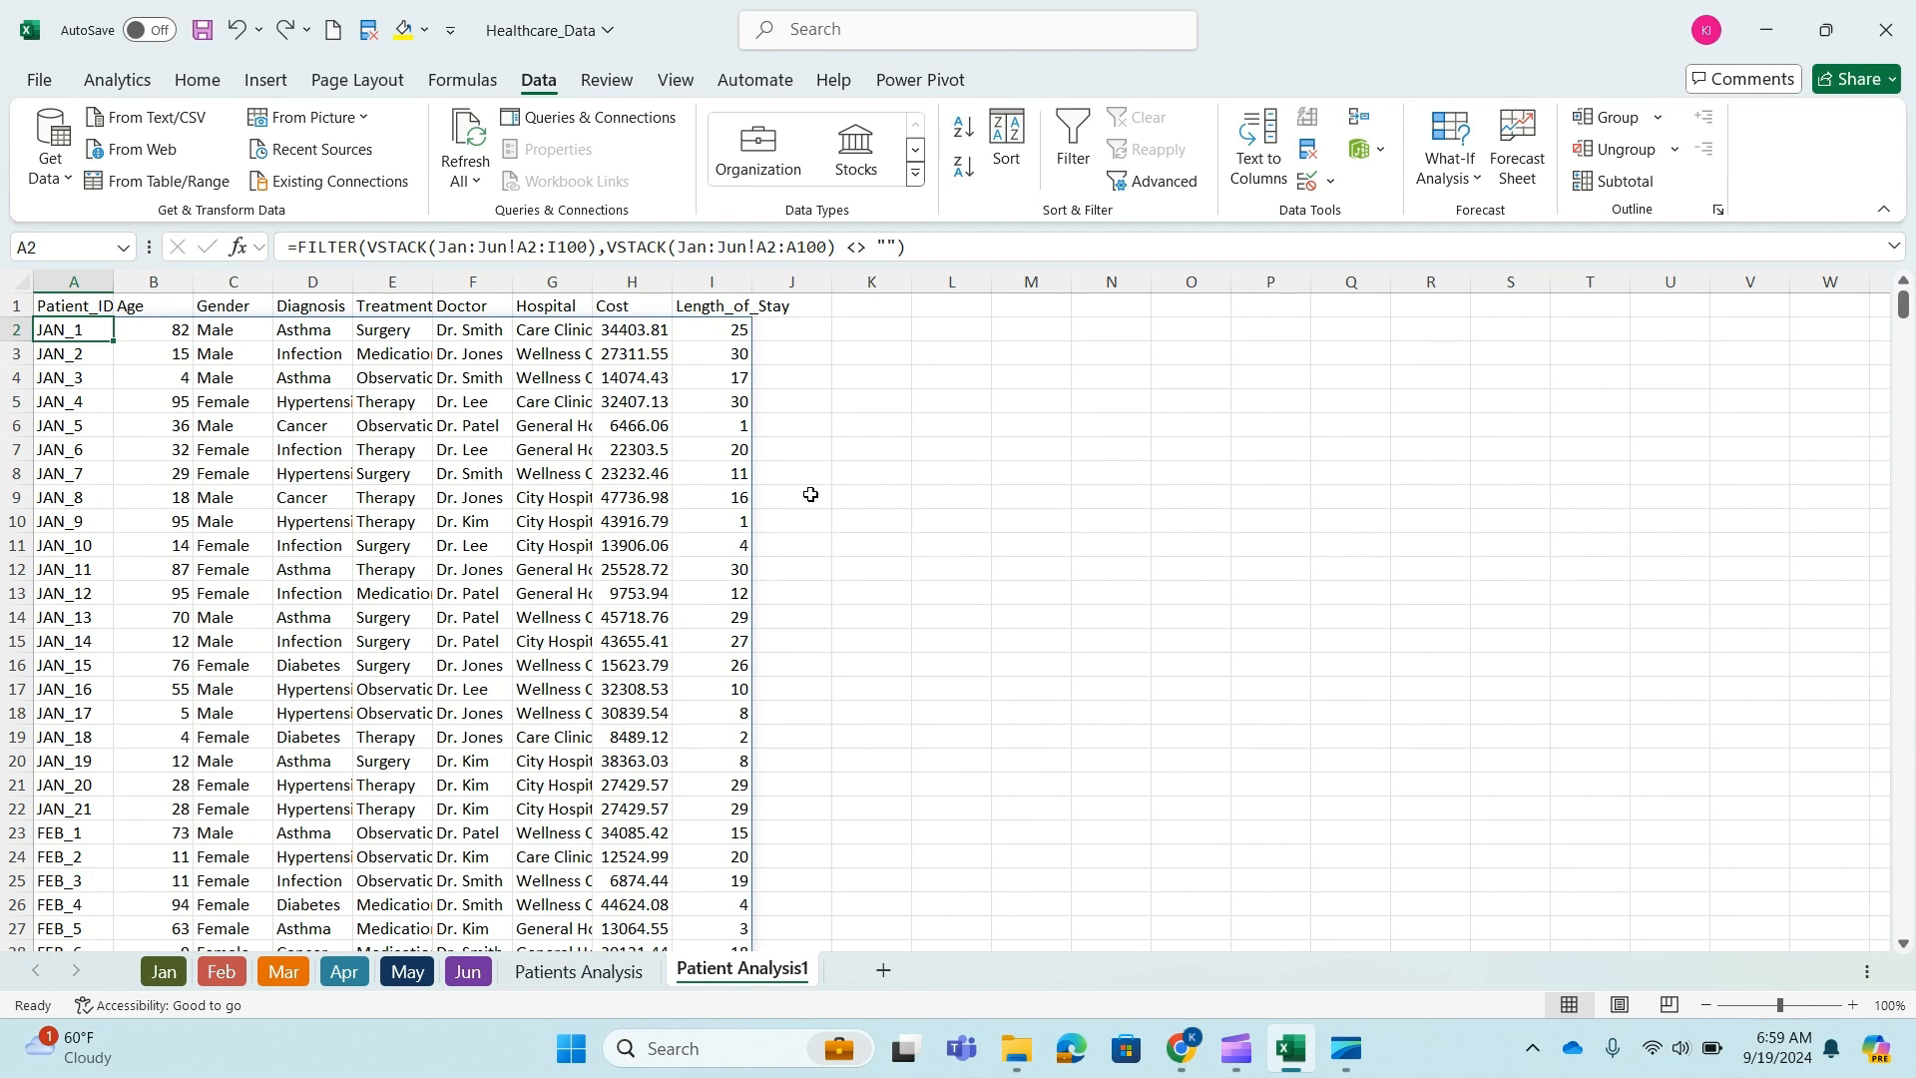
- Add a new worksheet after Patient Analysis1 and name it Patients Analysis 2
left_click(883, 969)
double_click(866, 970)
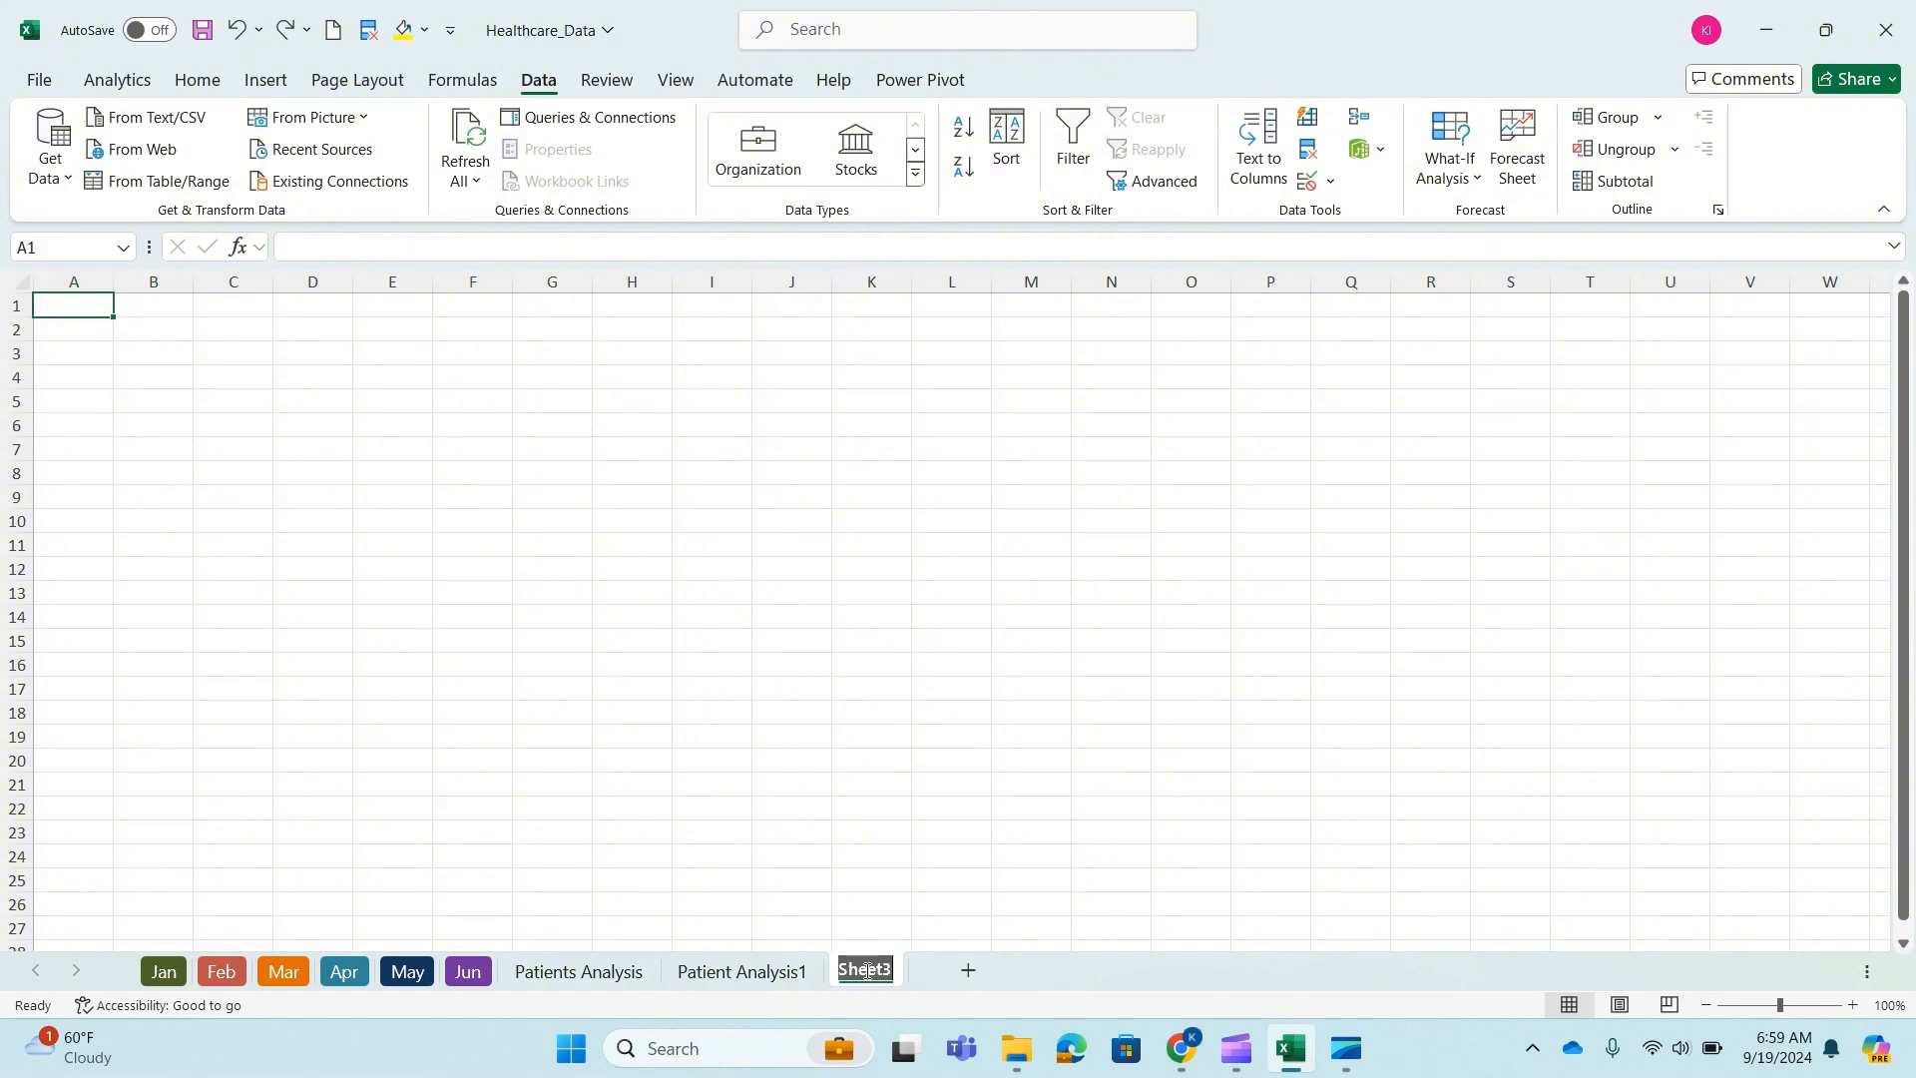
type("Pa")
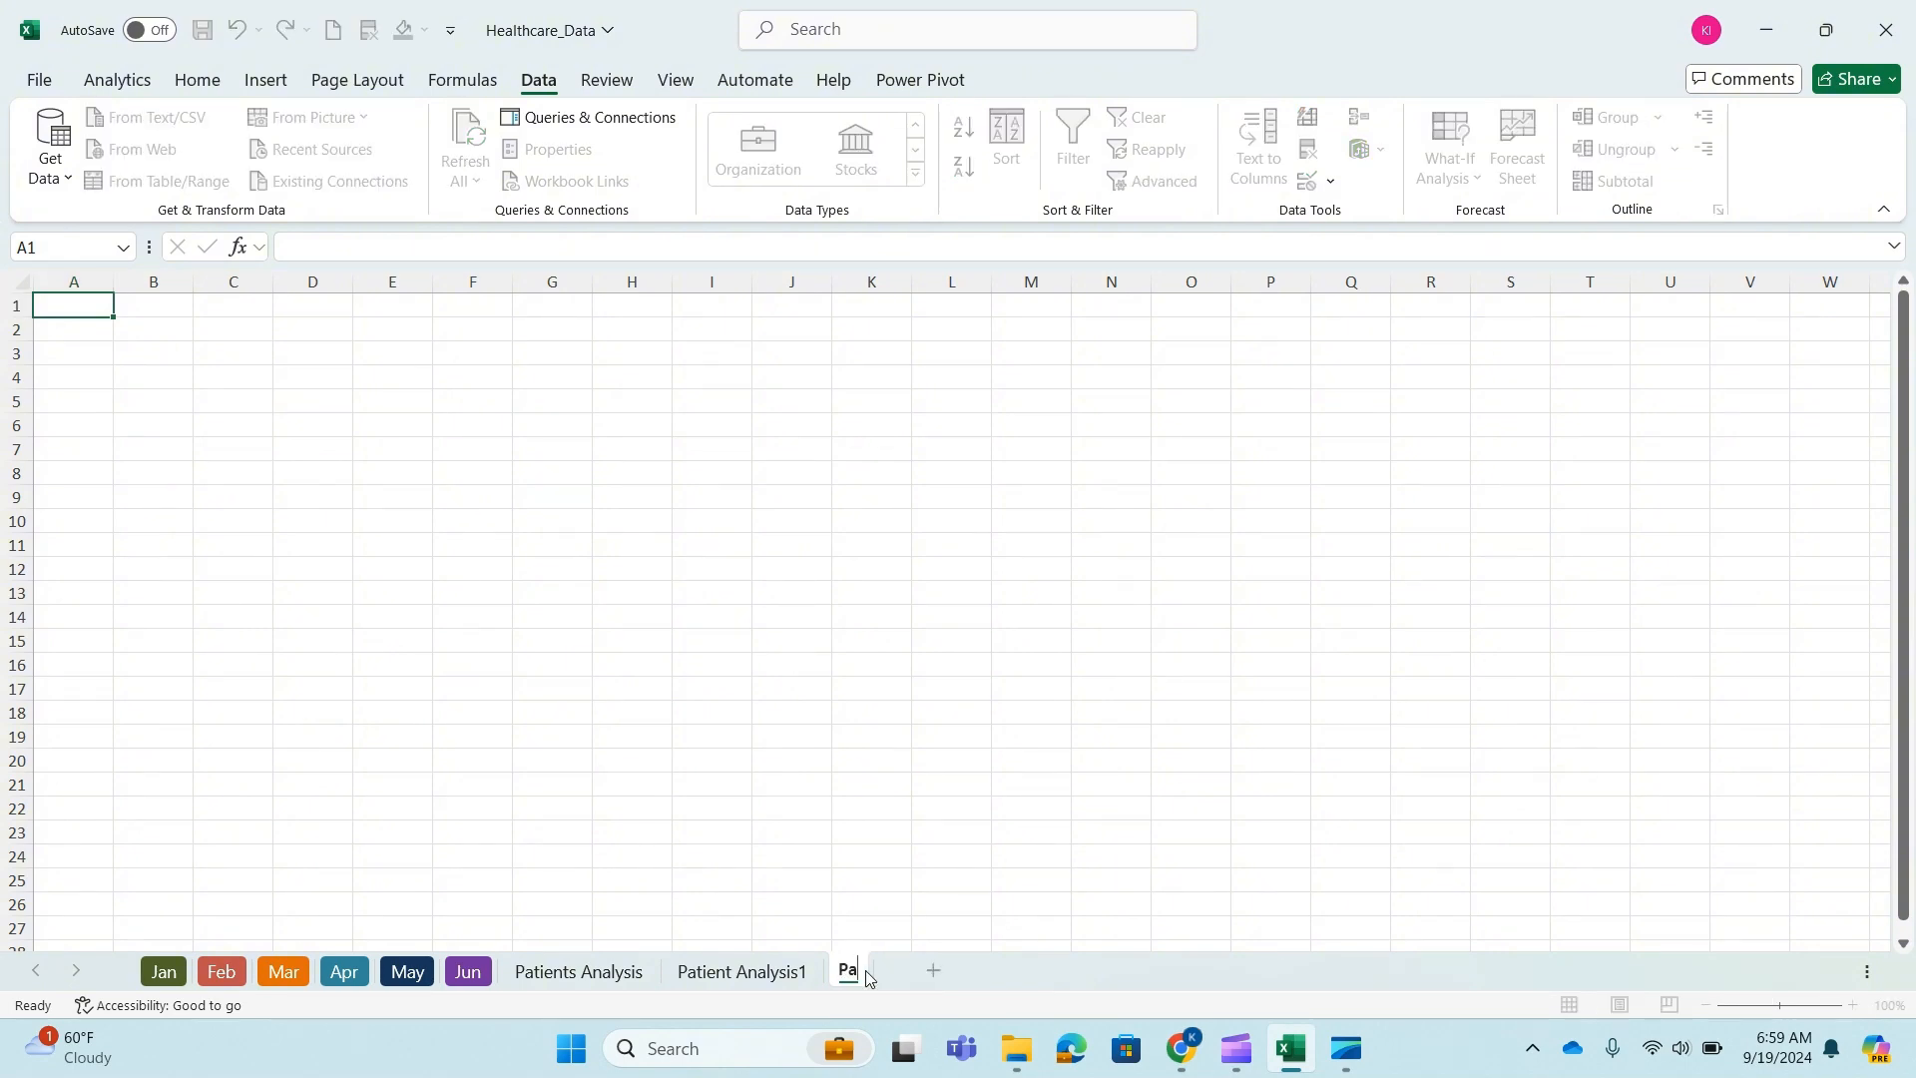
type("tients Analysis 2")
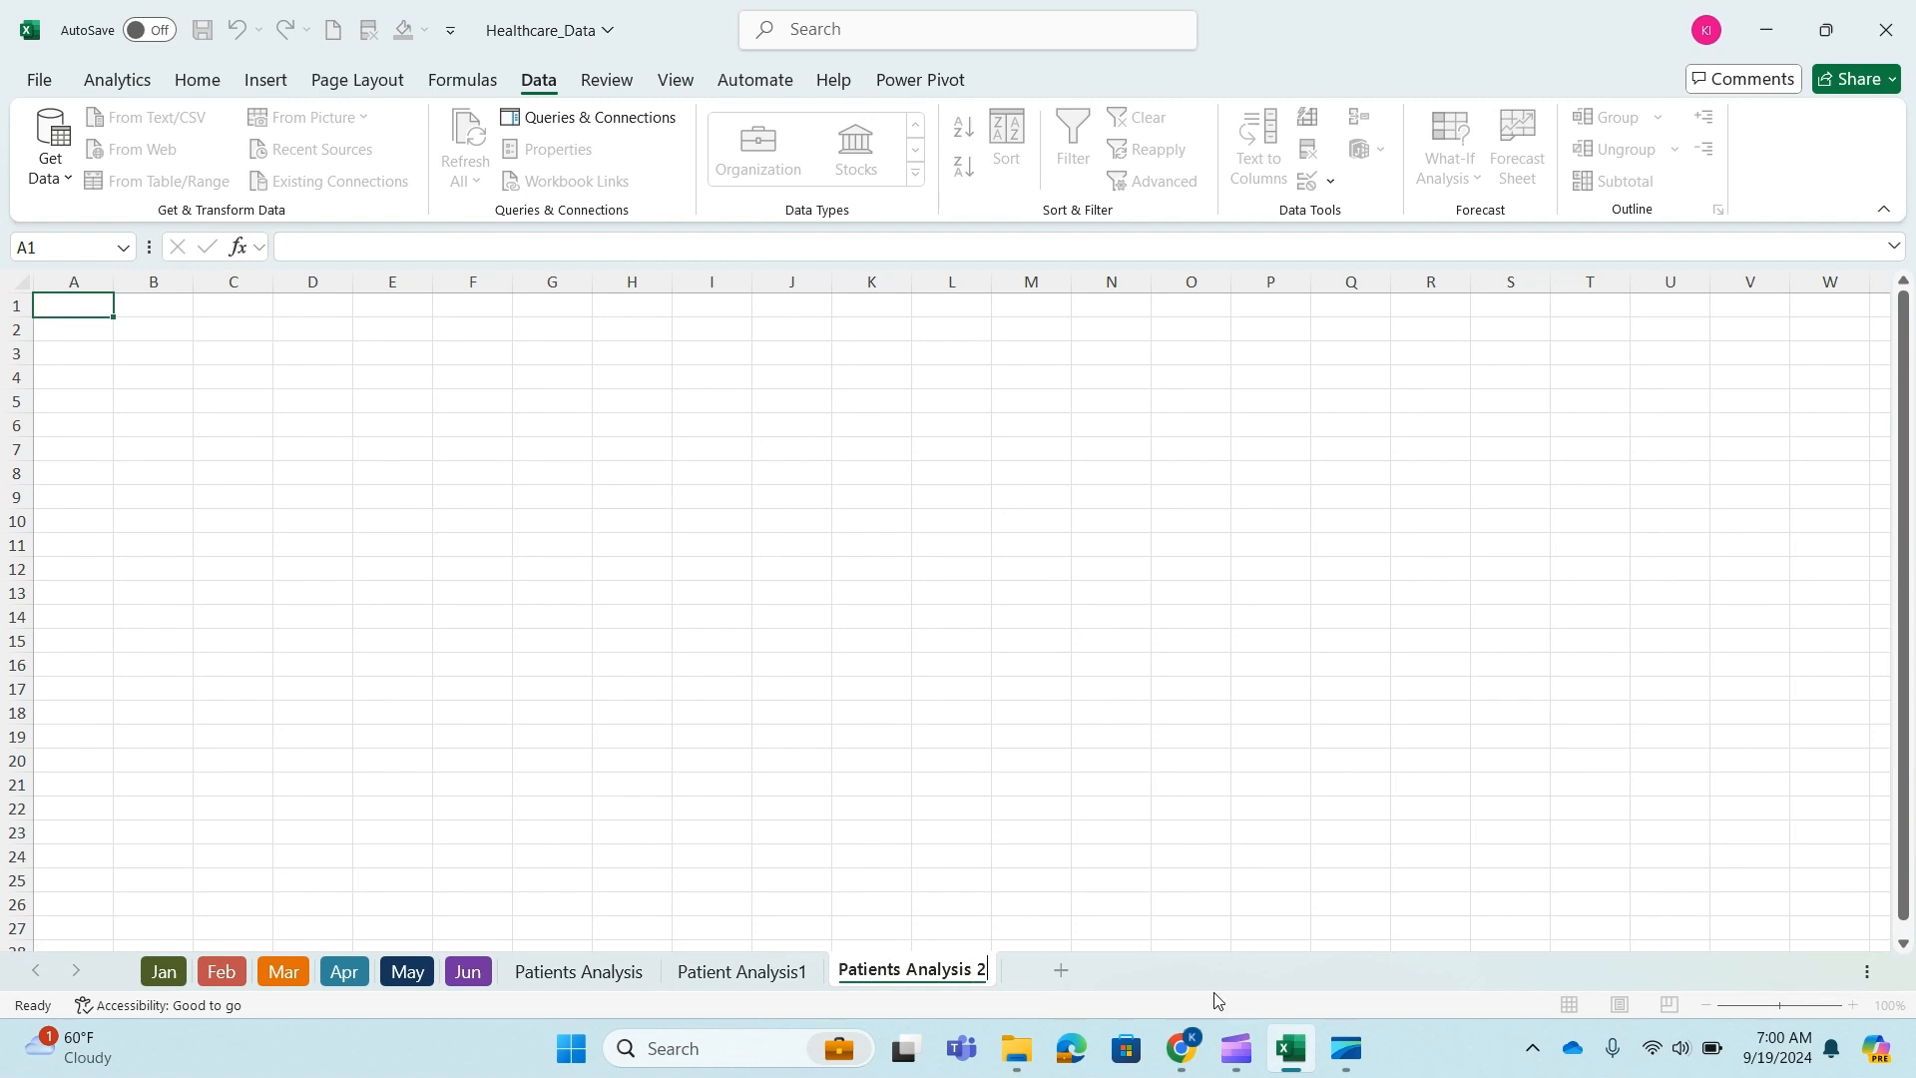
key("Return")
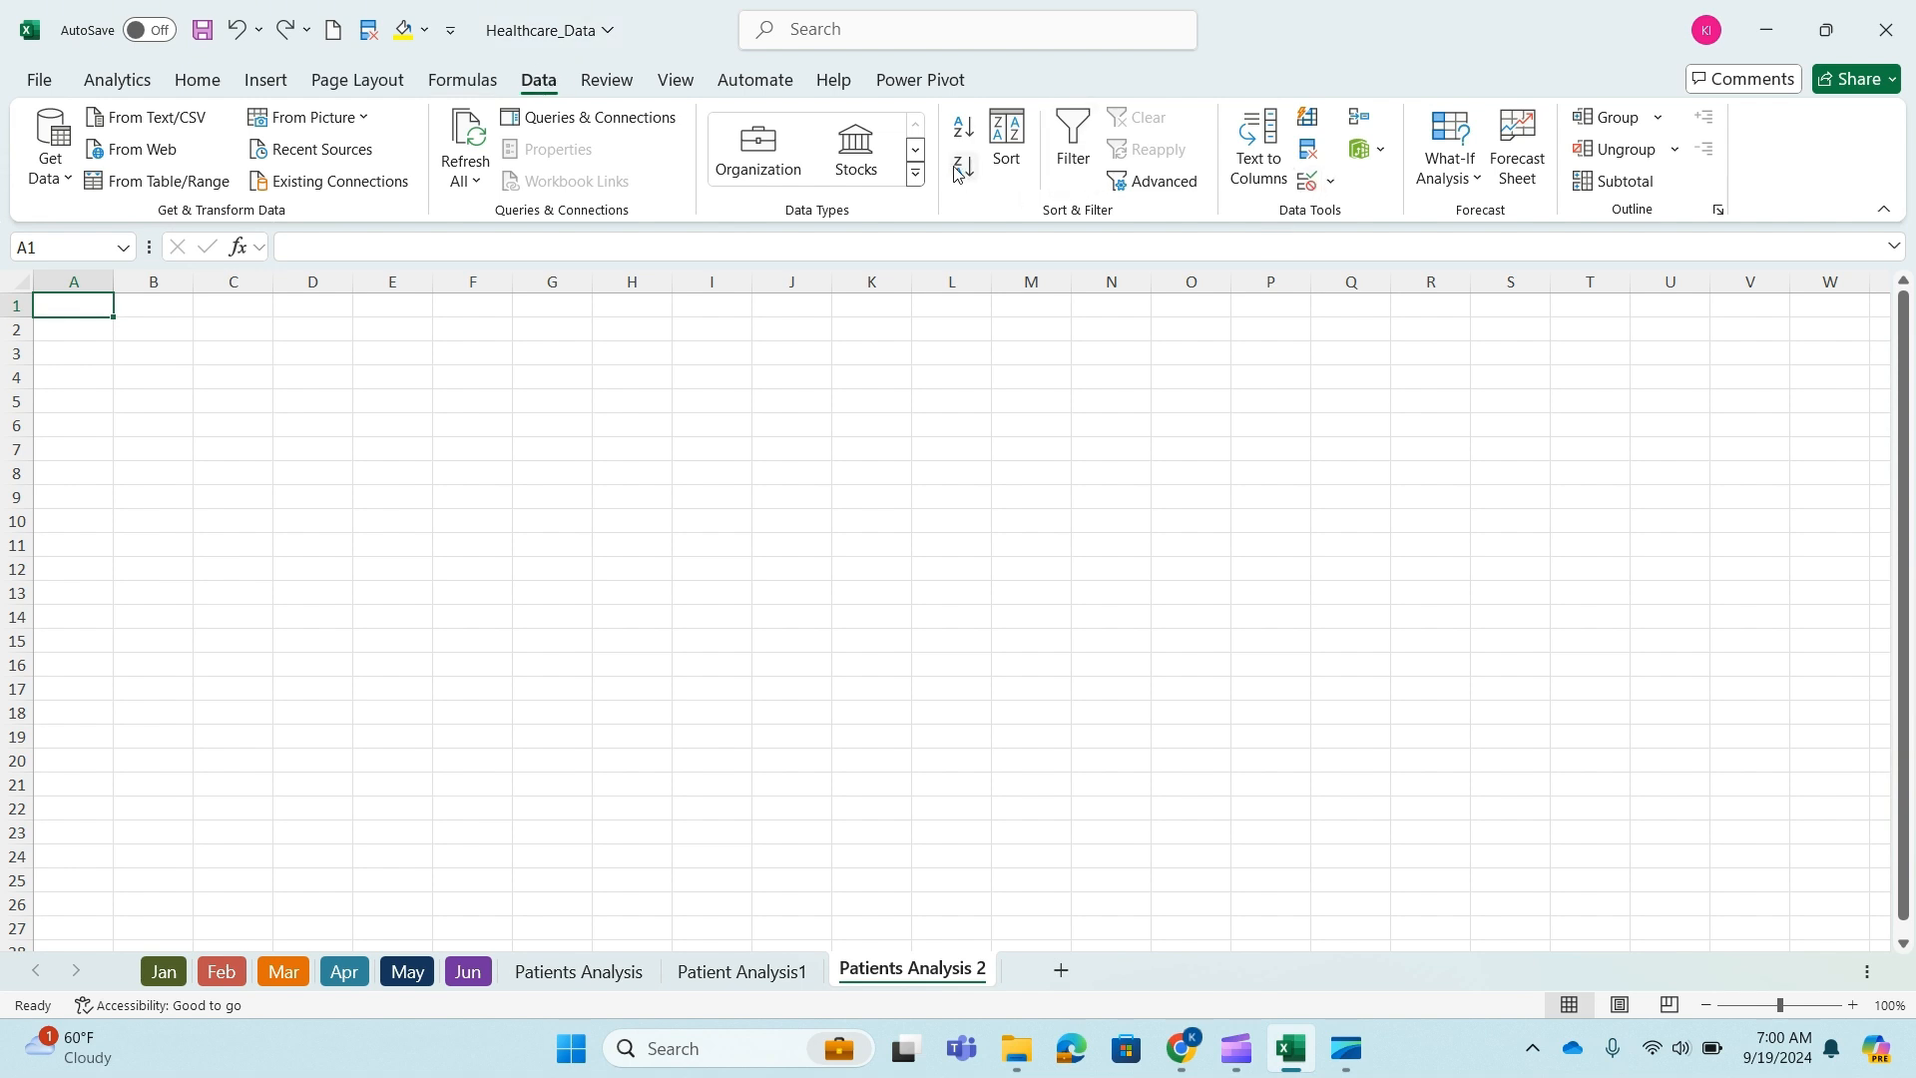
- Import the Healthcare_Data workbook from the Sample dataset folder as an Excel workbook data source
left_click(61, 185)
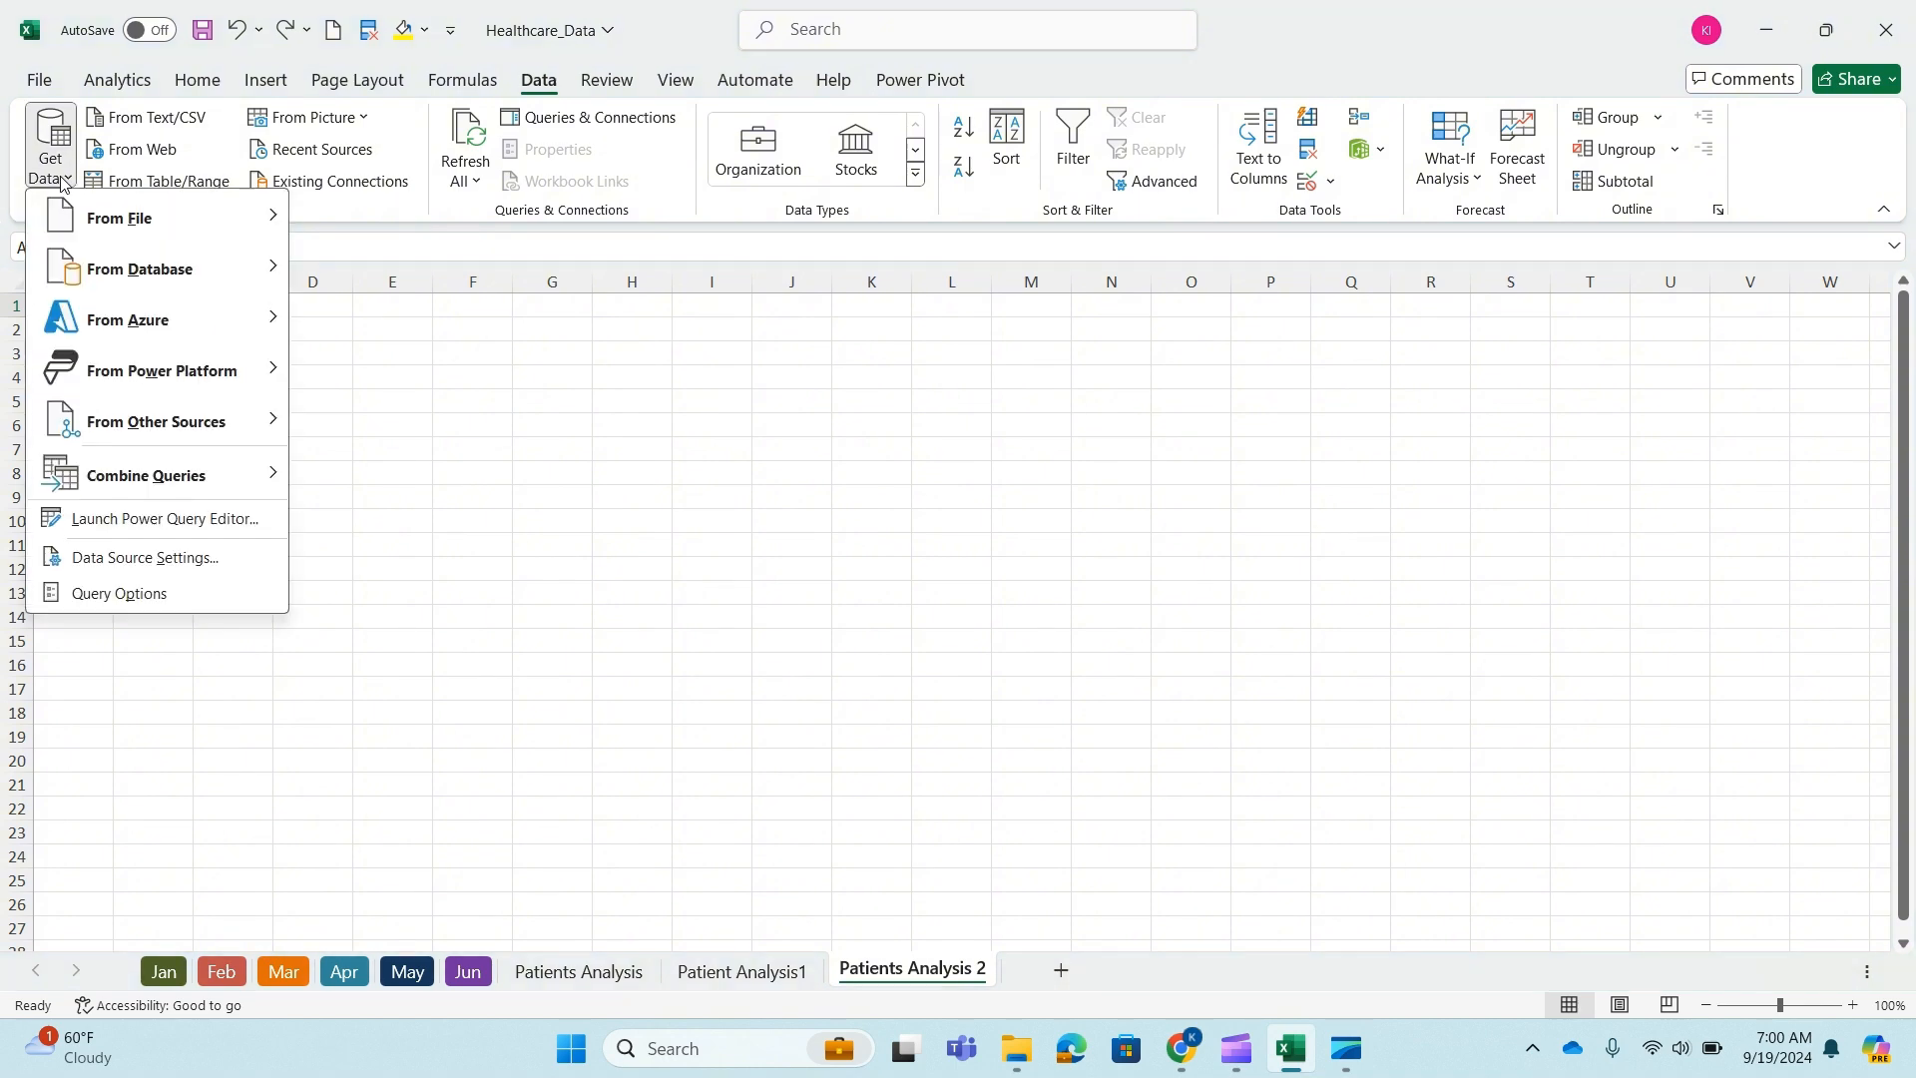
mouse_move(126, 230)
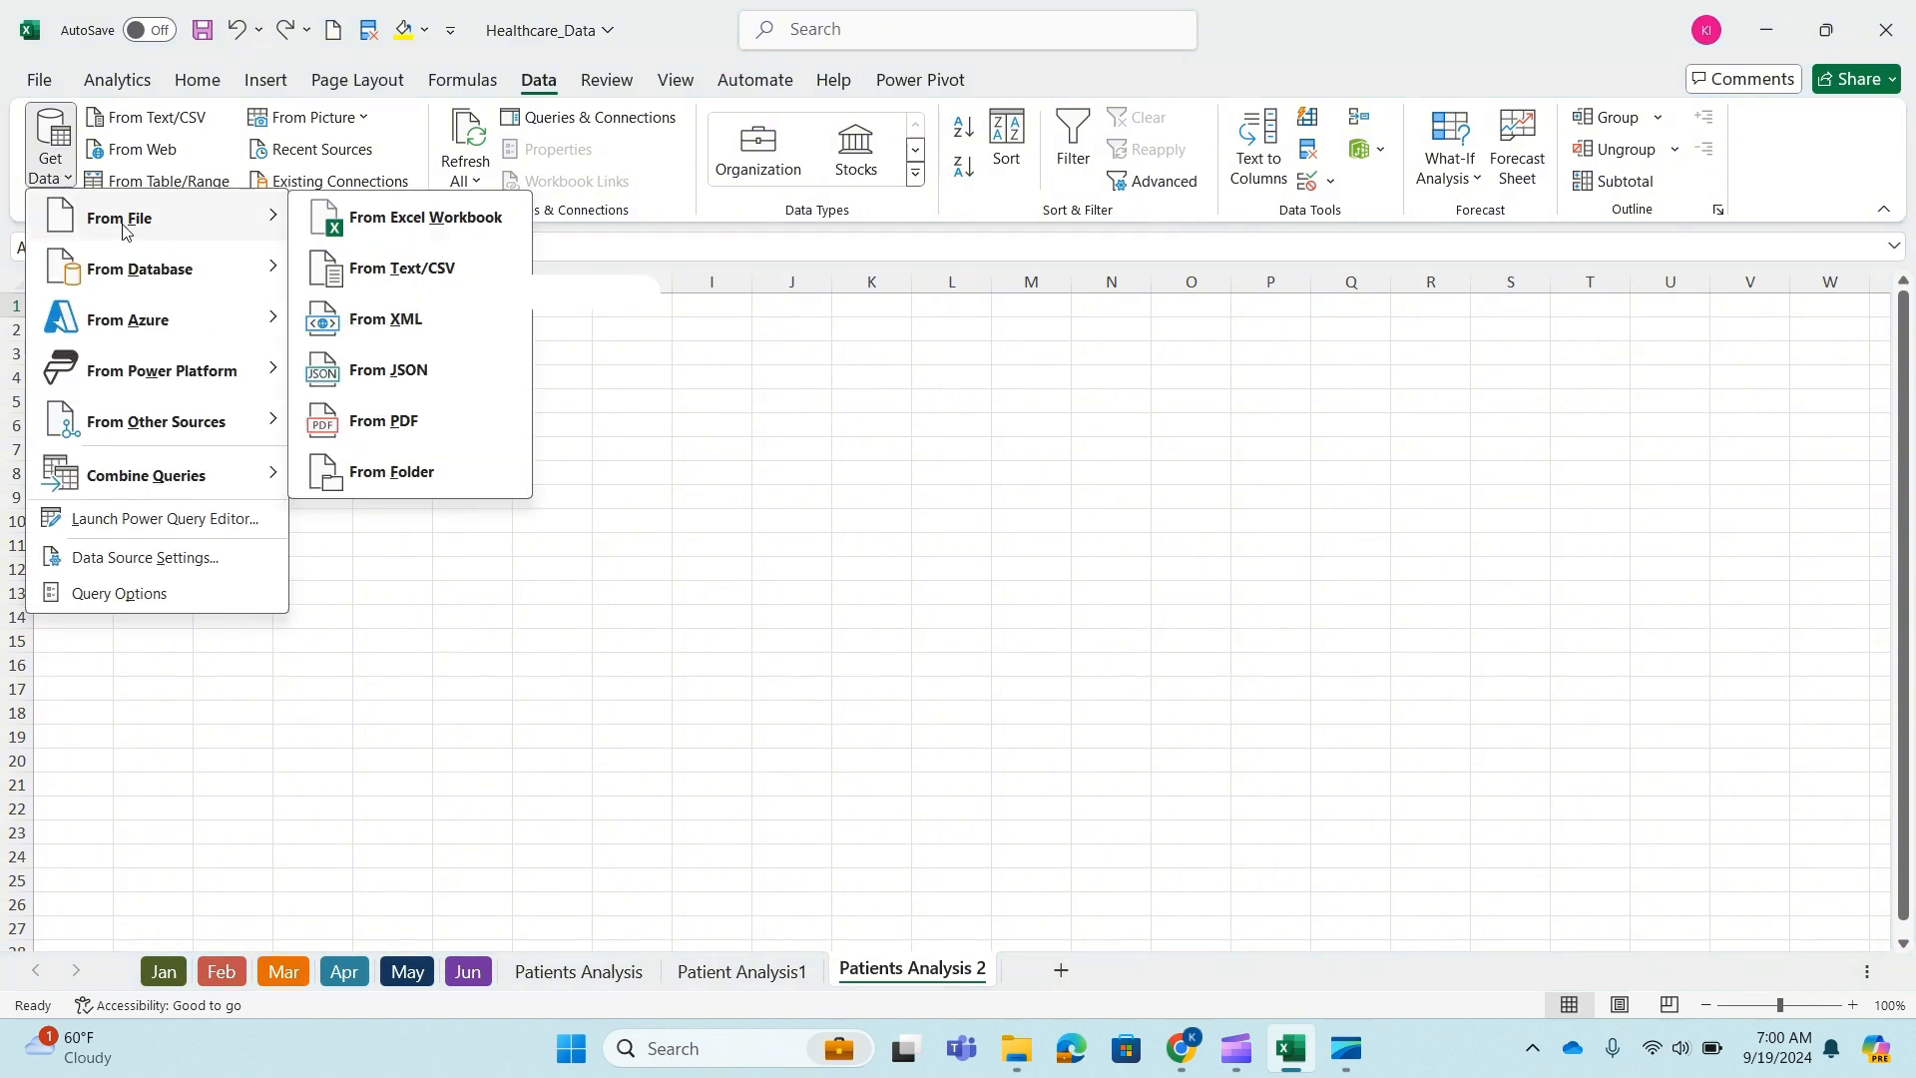
left_click(424, 218)
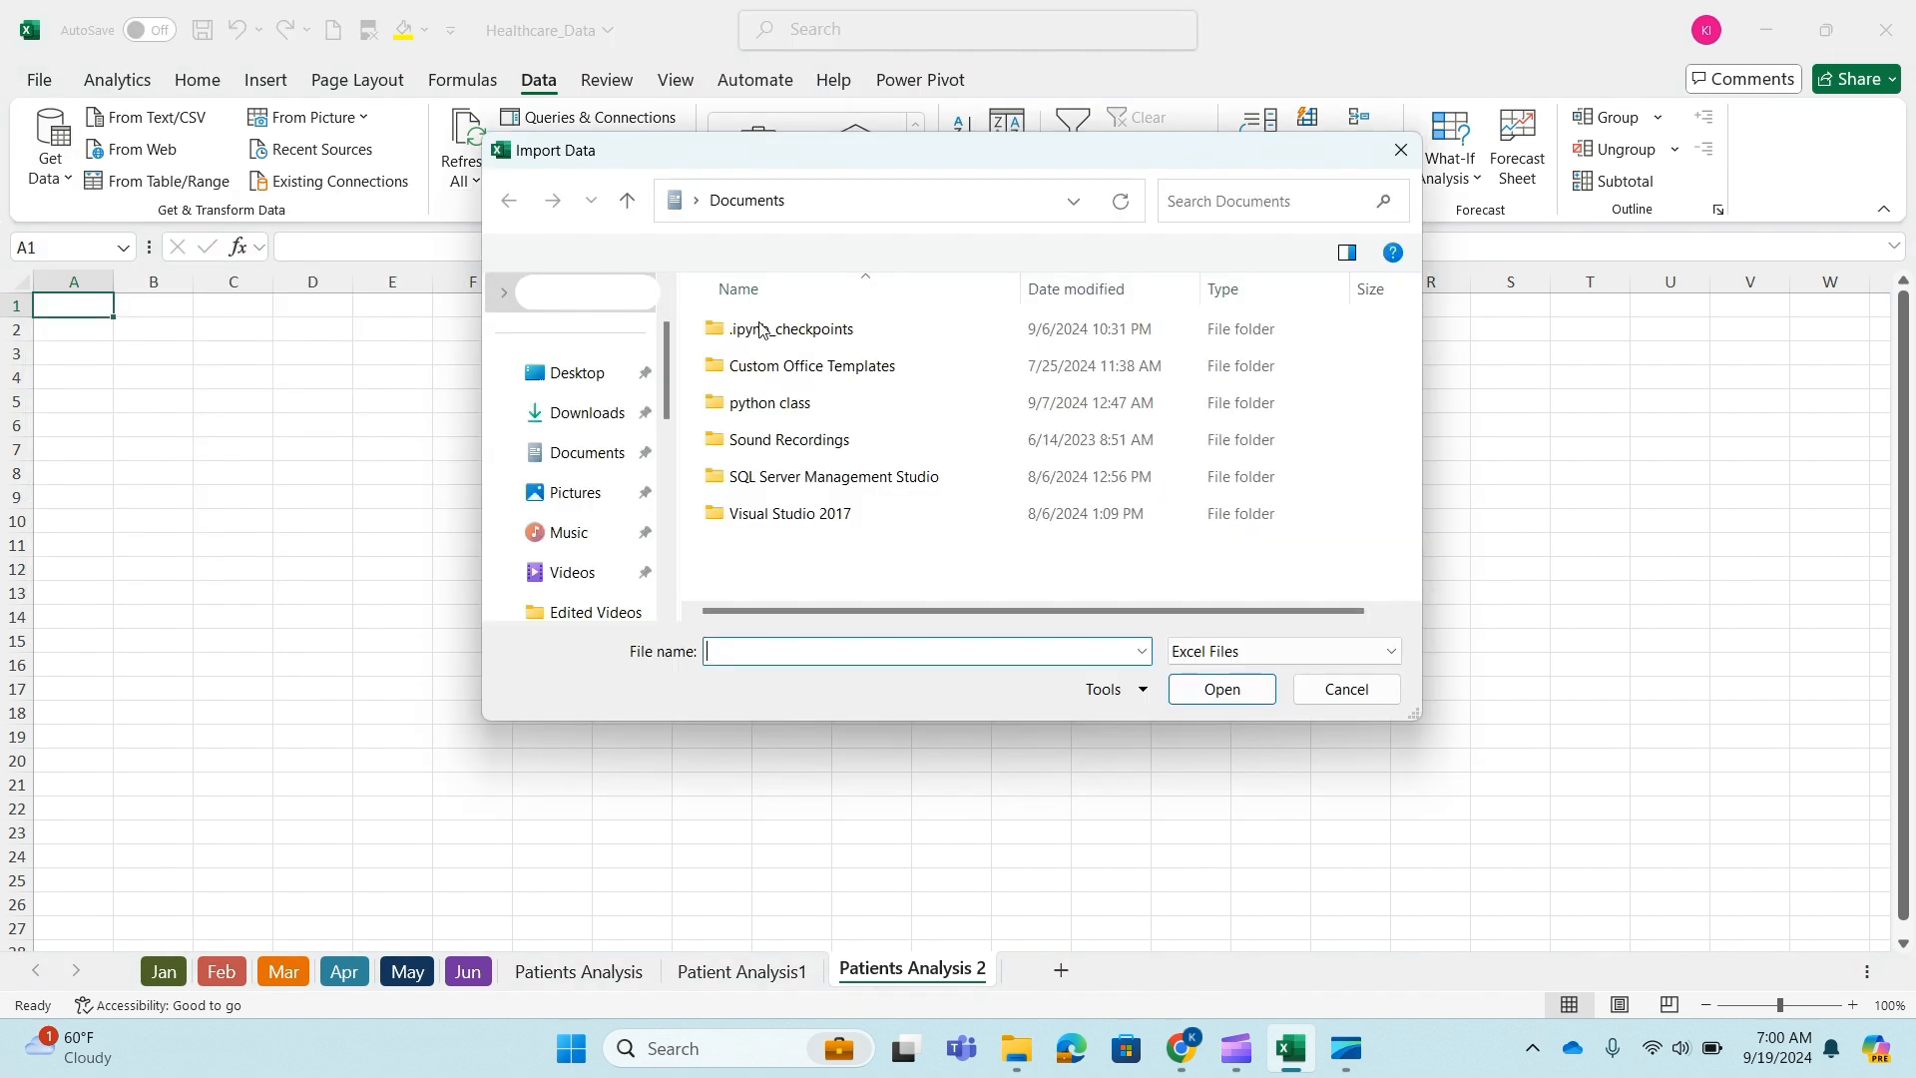
scroll(569, 504, "down", 1)
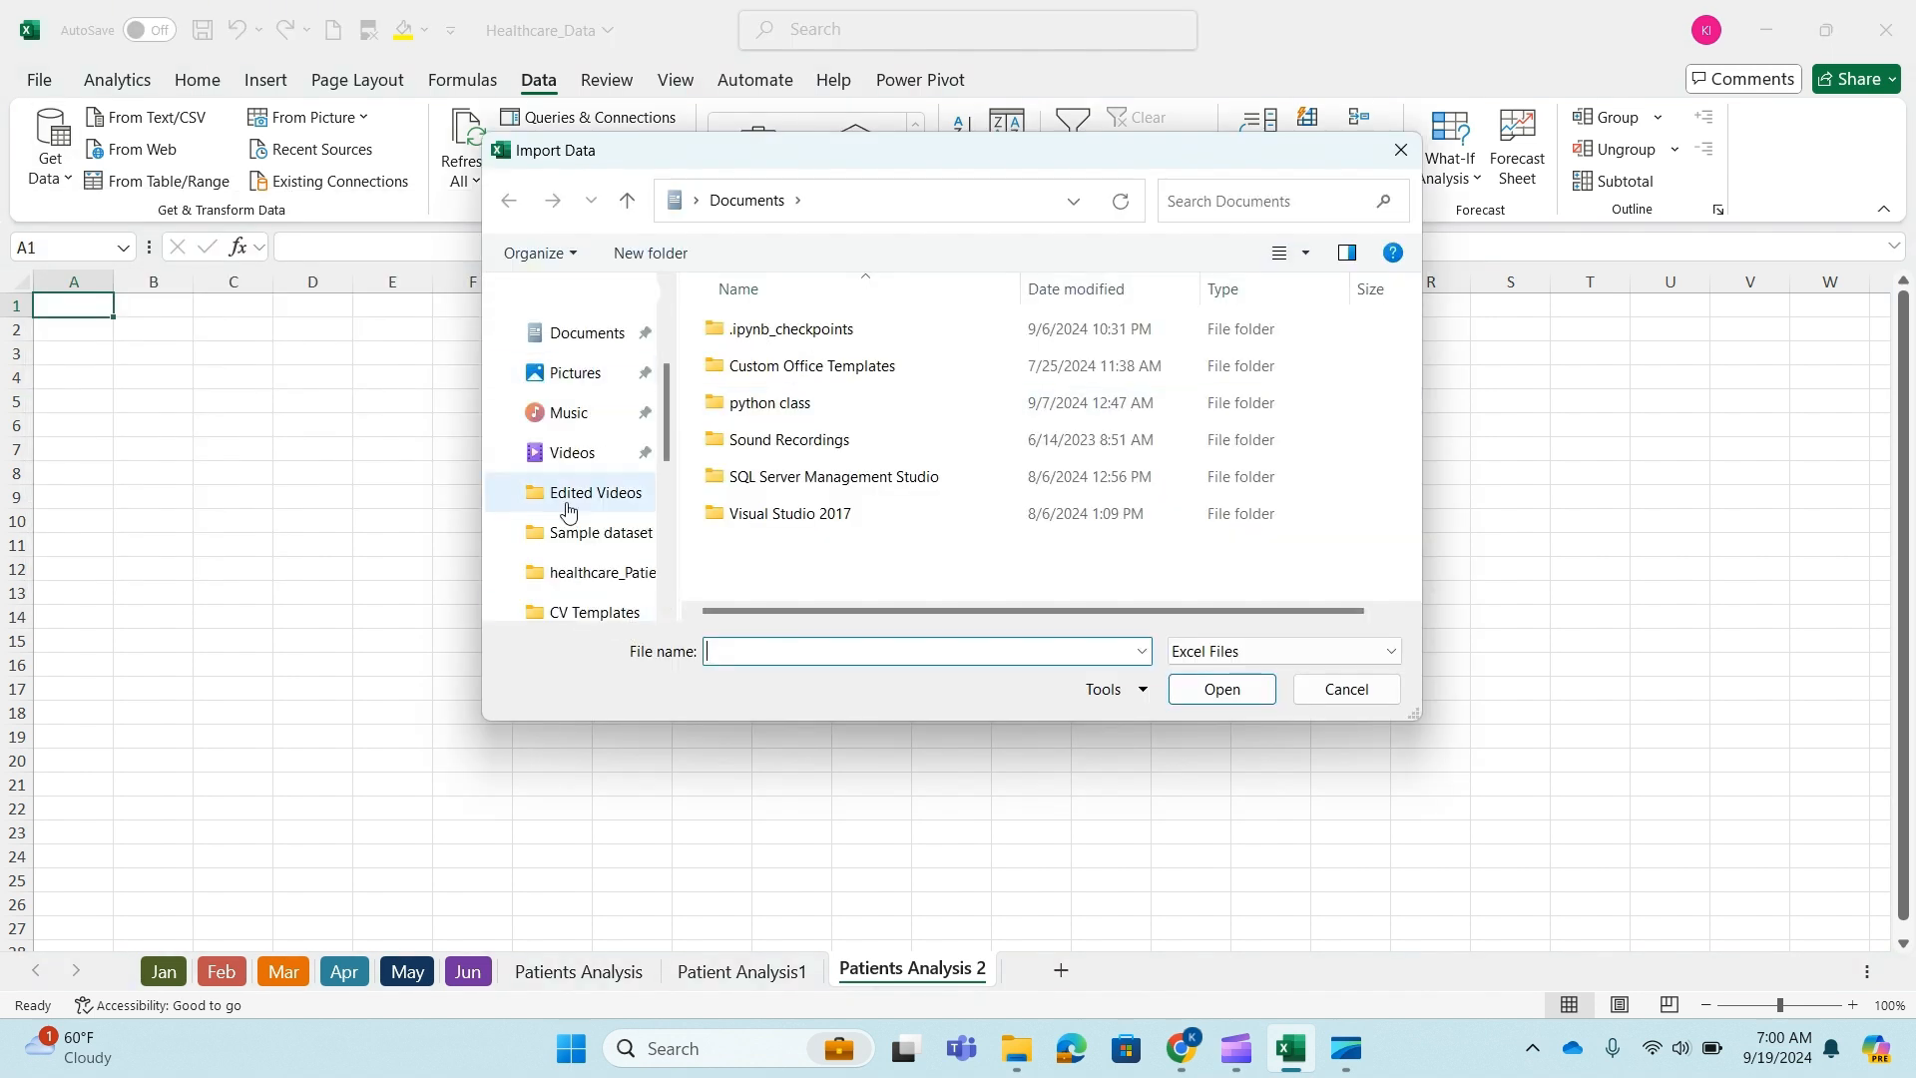
left_click(629, 572)
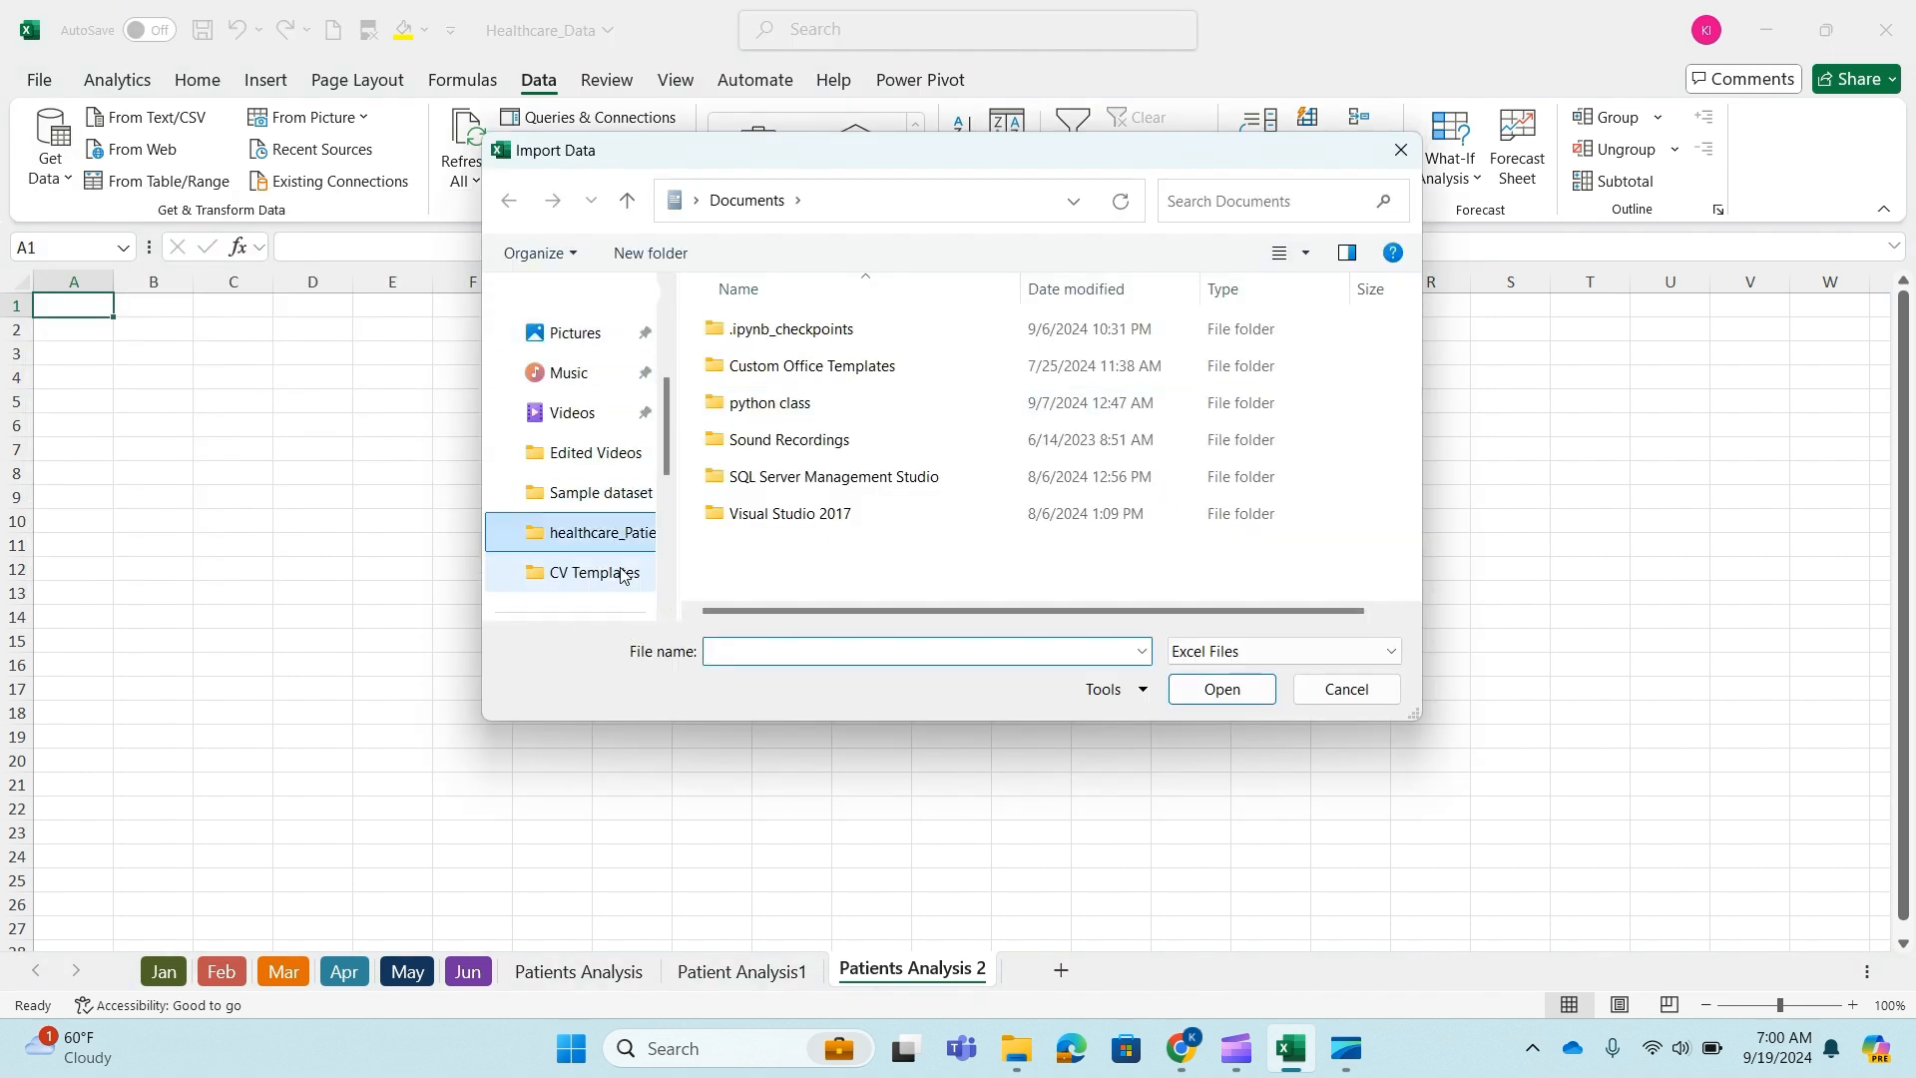
left_click(627, 198)
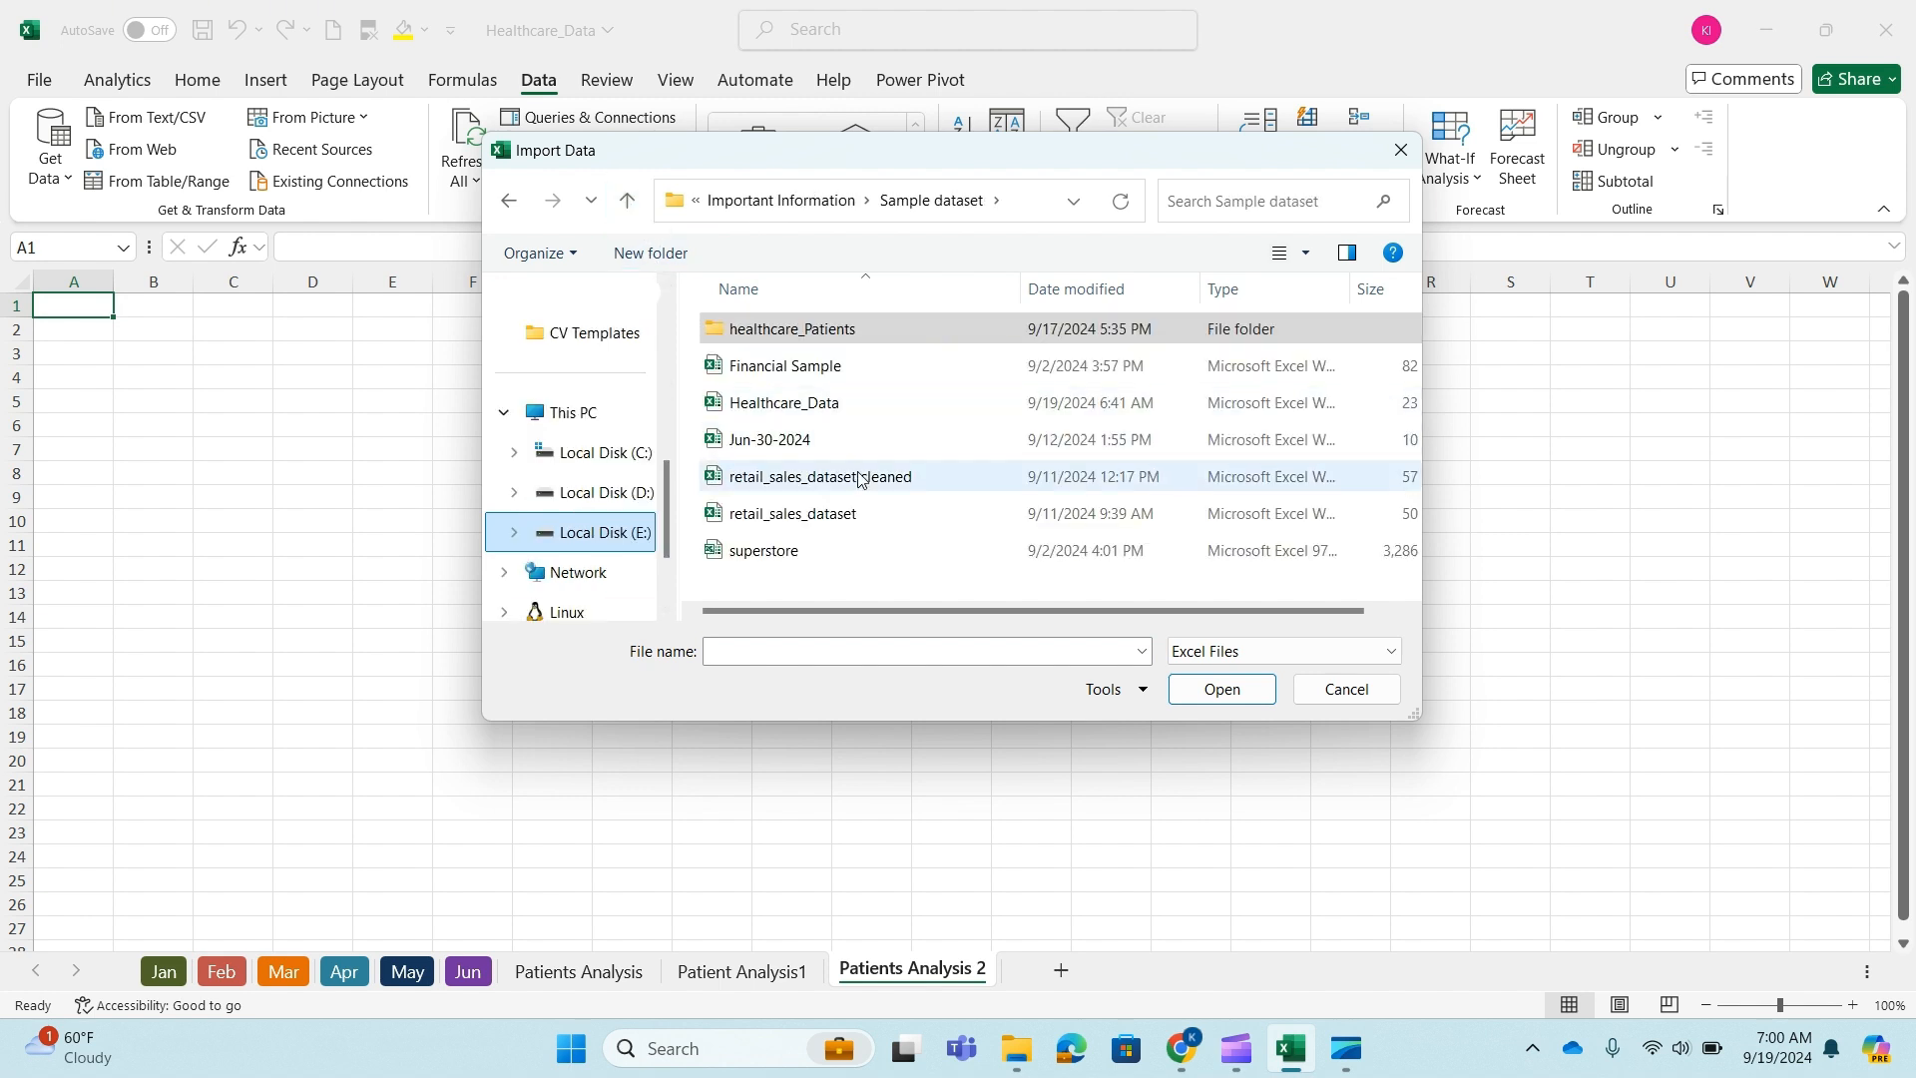
left_click(791, 405)
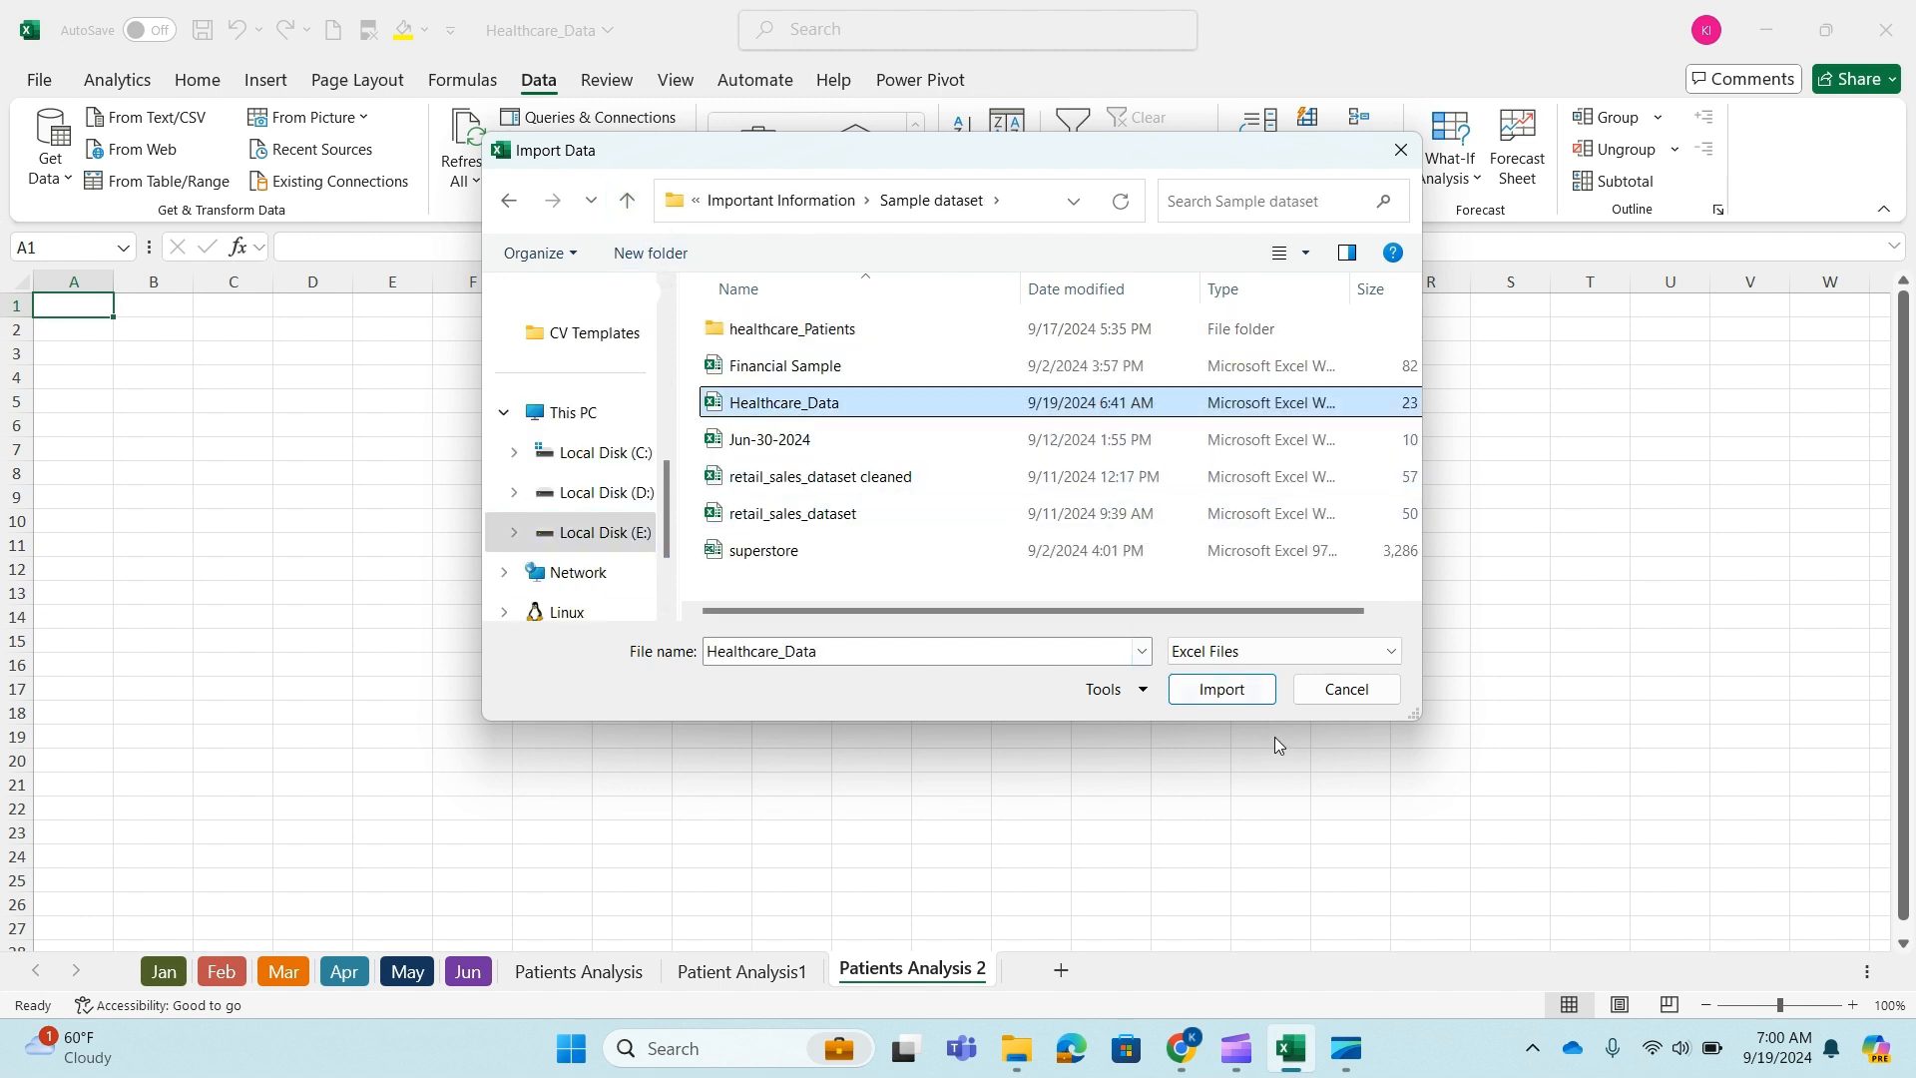
left_click(1227, 689)
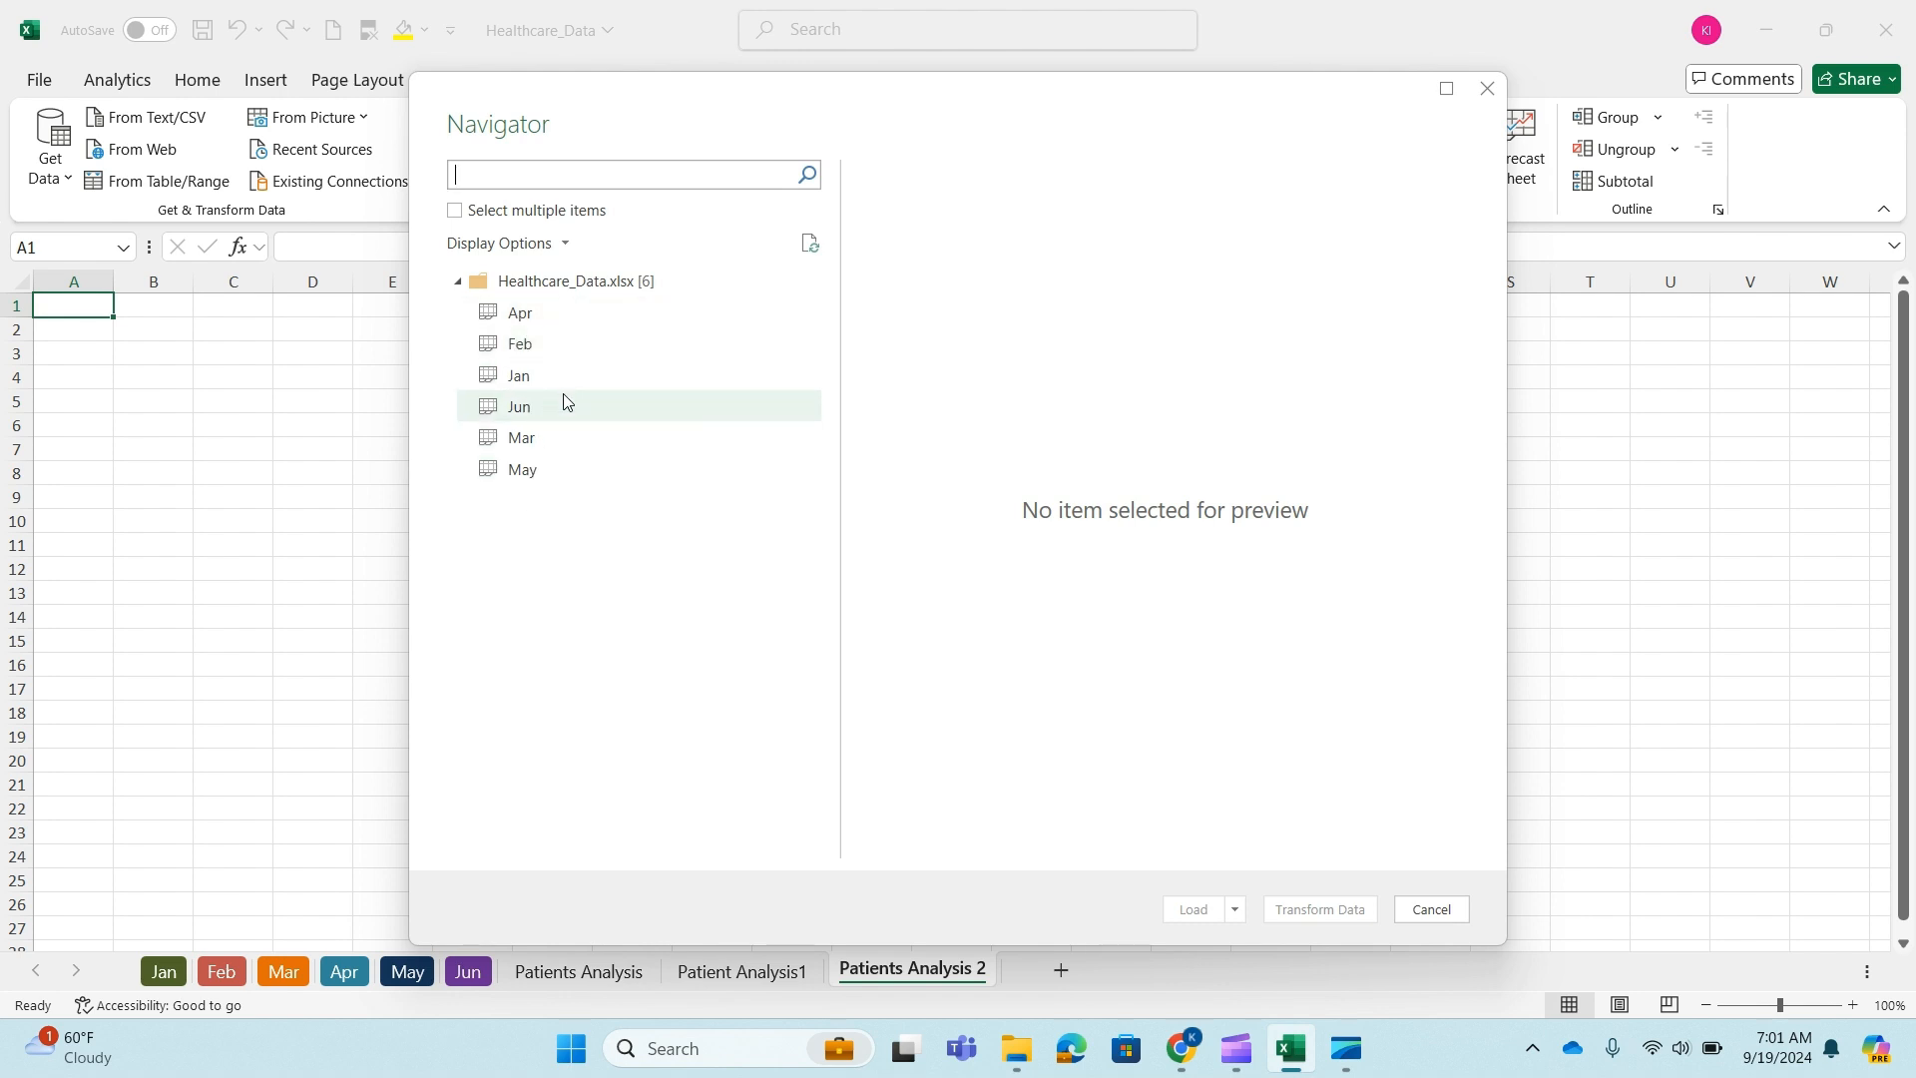
- Choose only the Jan sheet of Healthcare_Data.xlsx and open it for transformation in the Power Query Editor
left_click(528, 382)
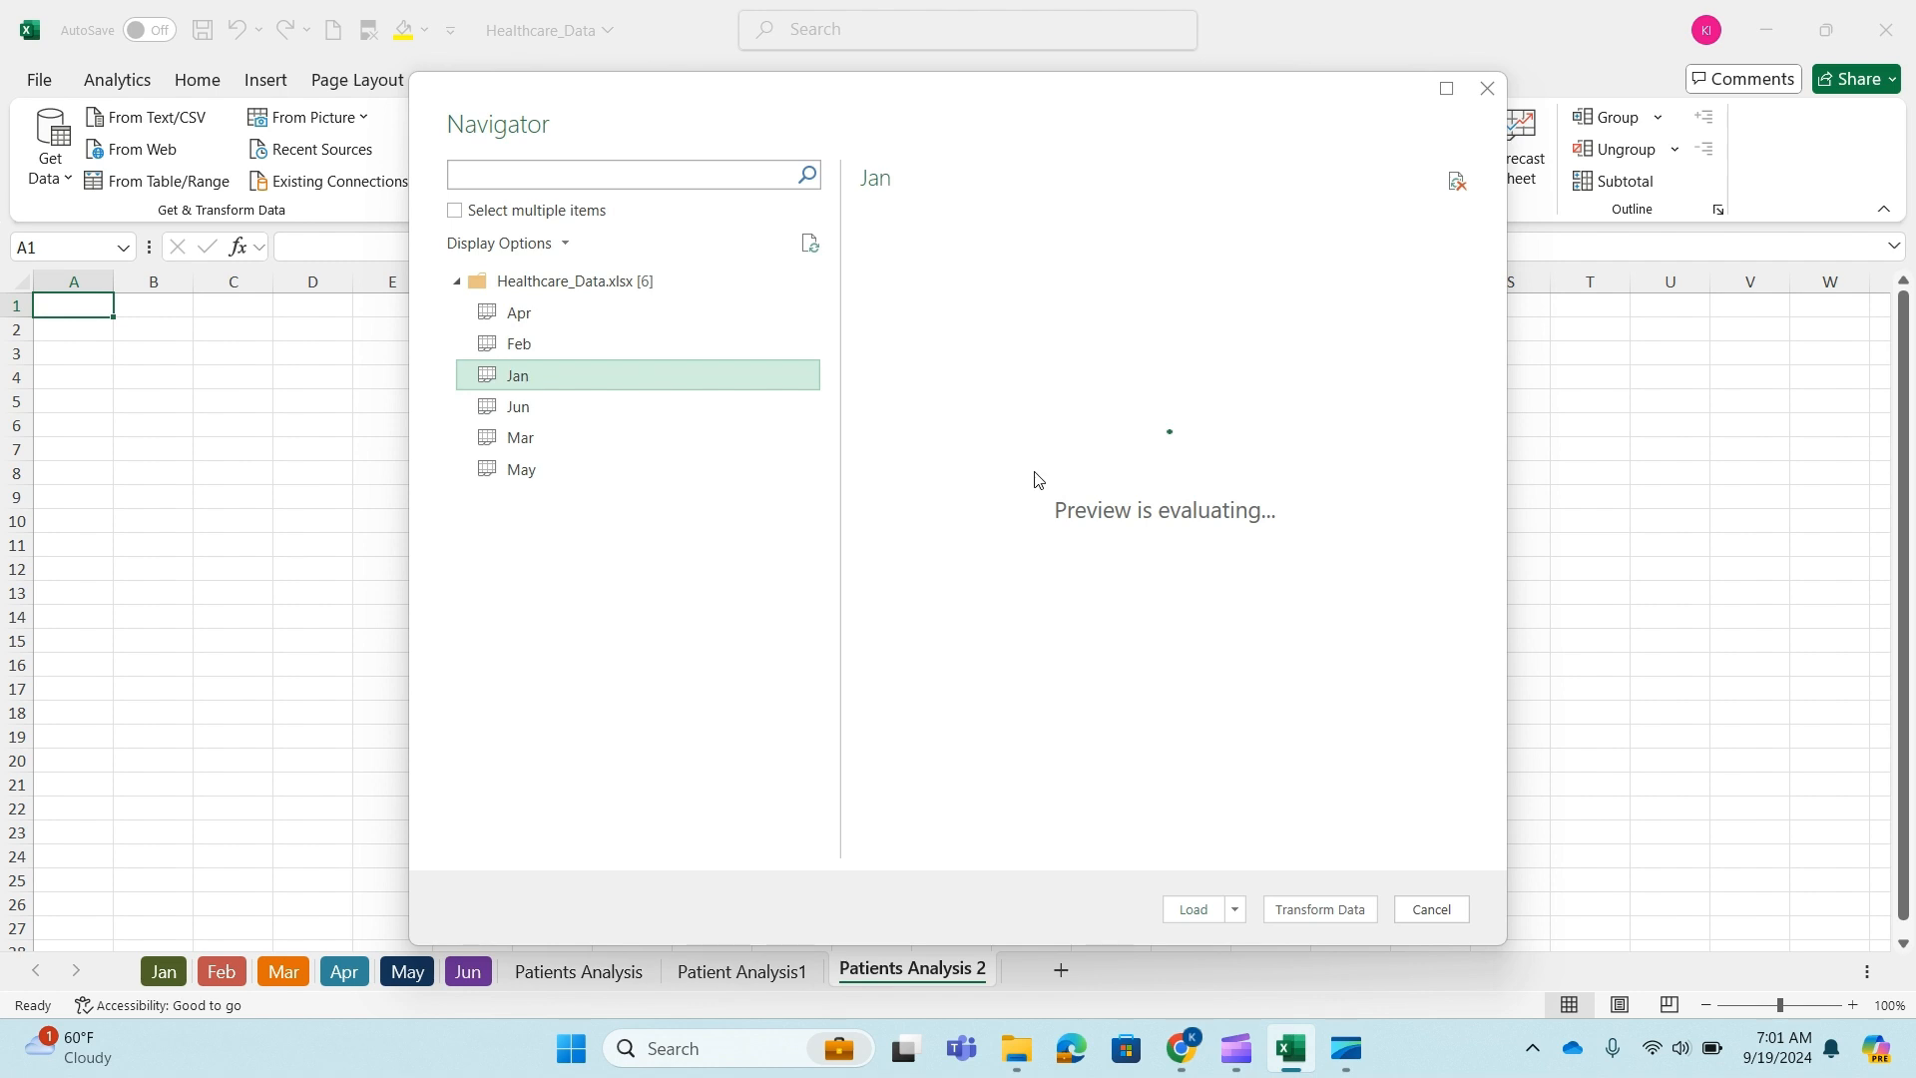
left_click(456, 212)
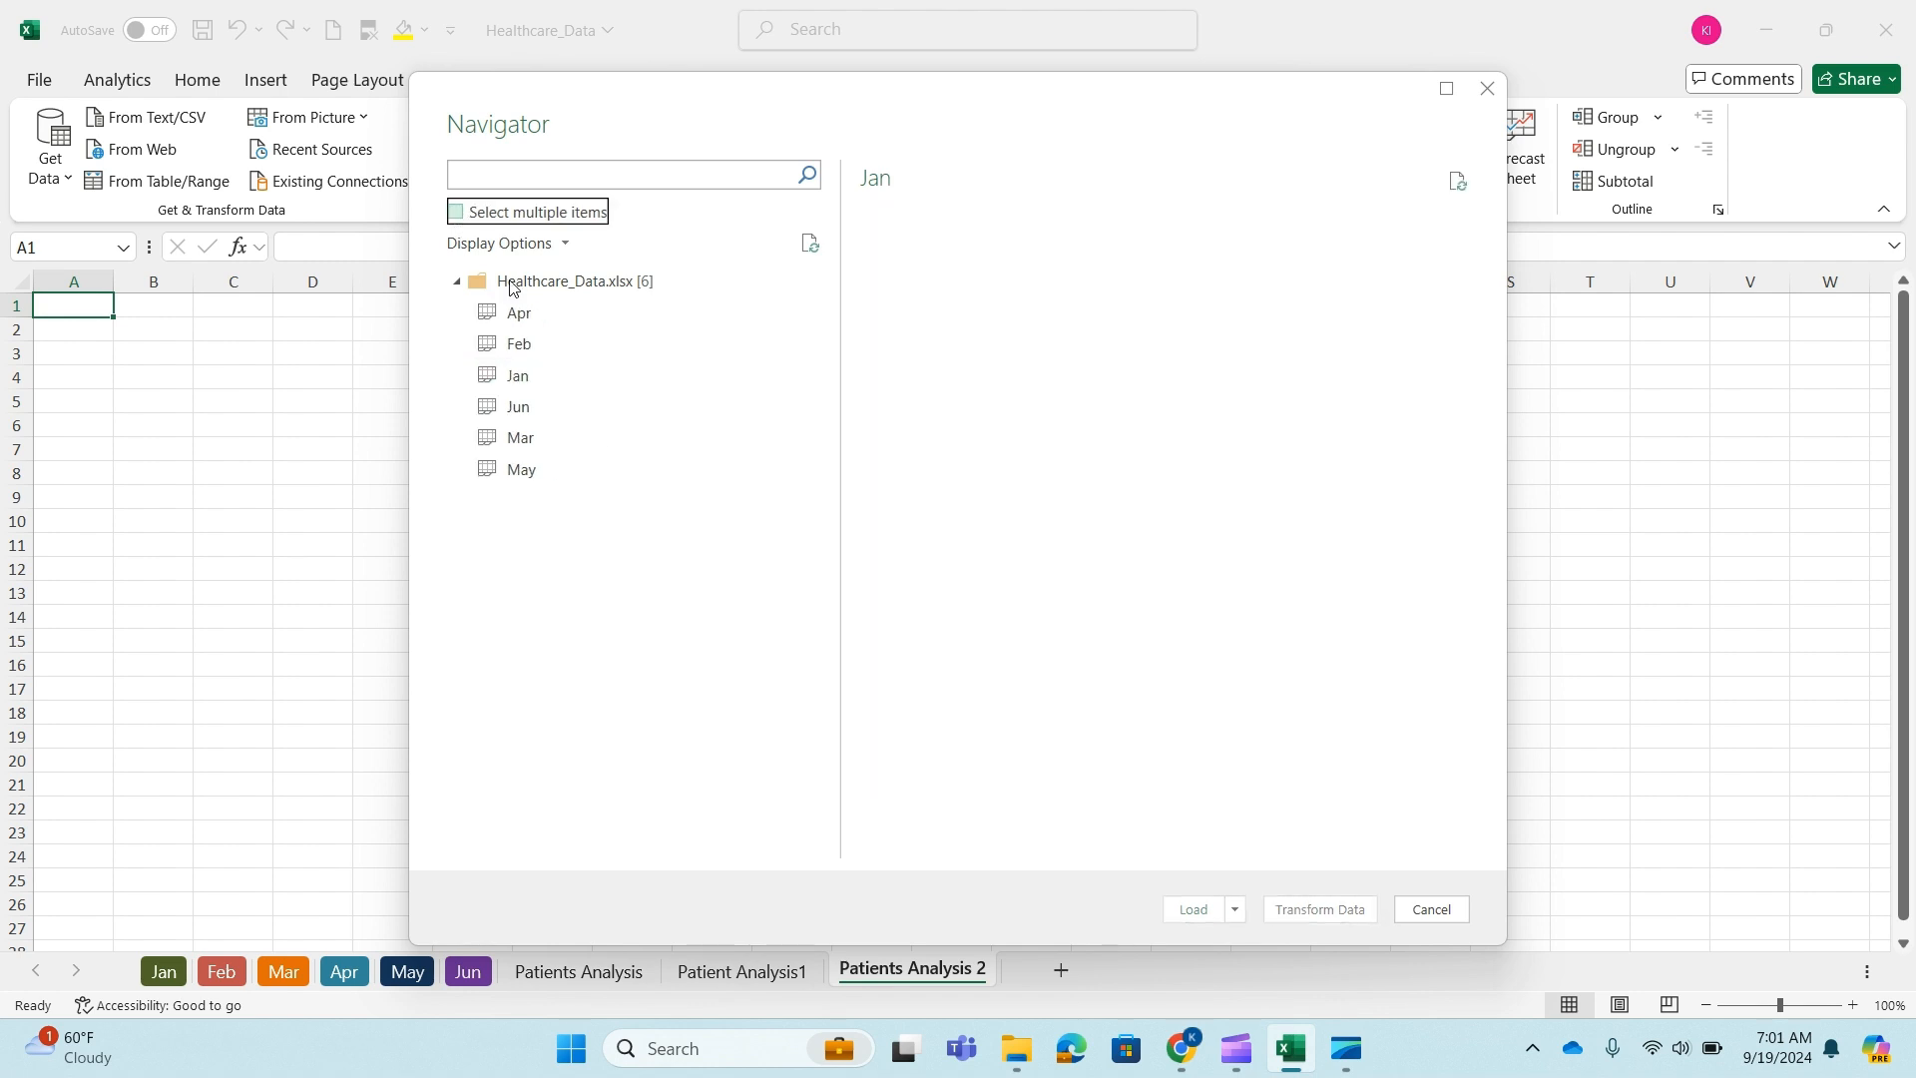
left_click(521, 377)
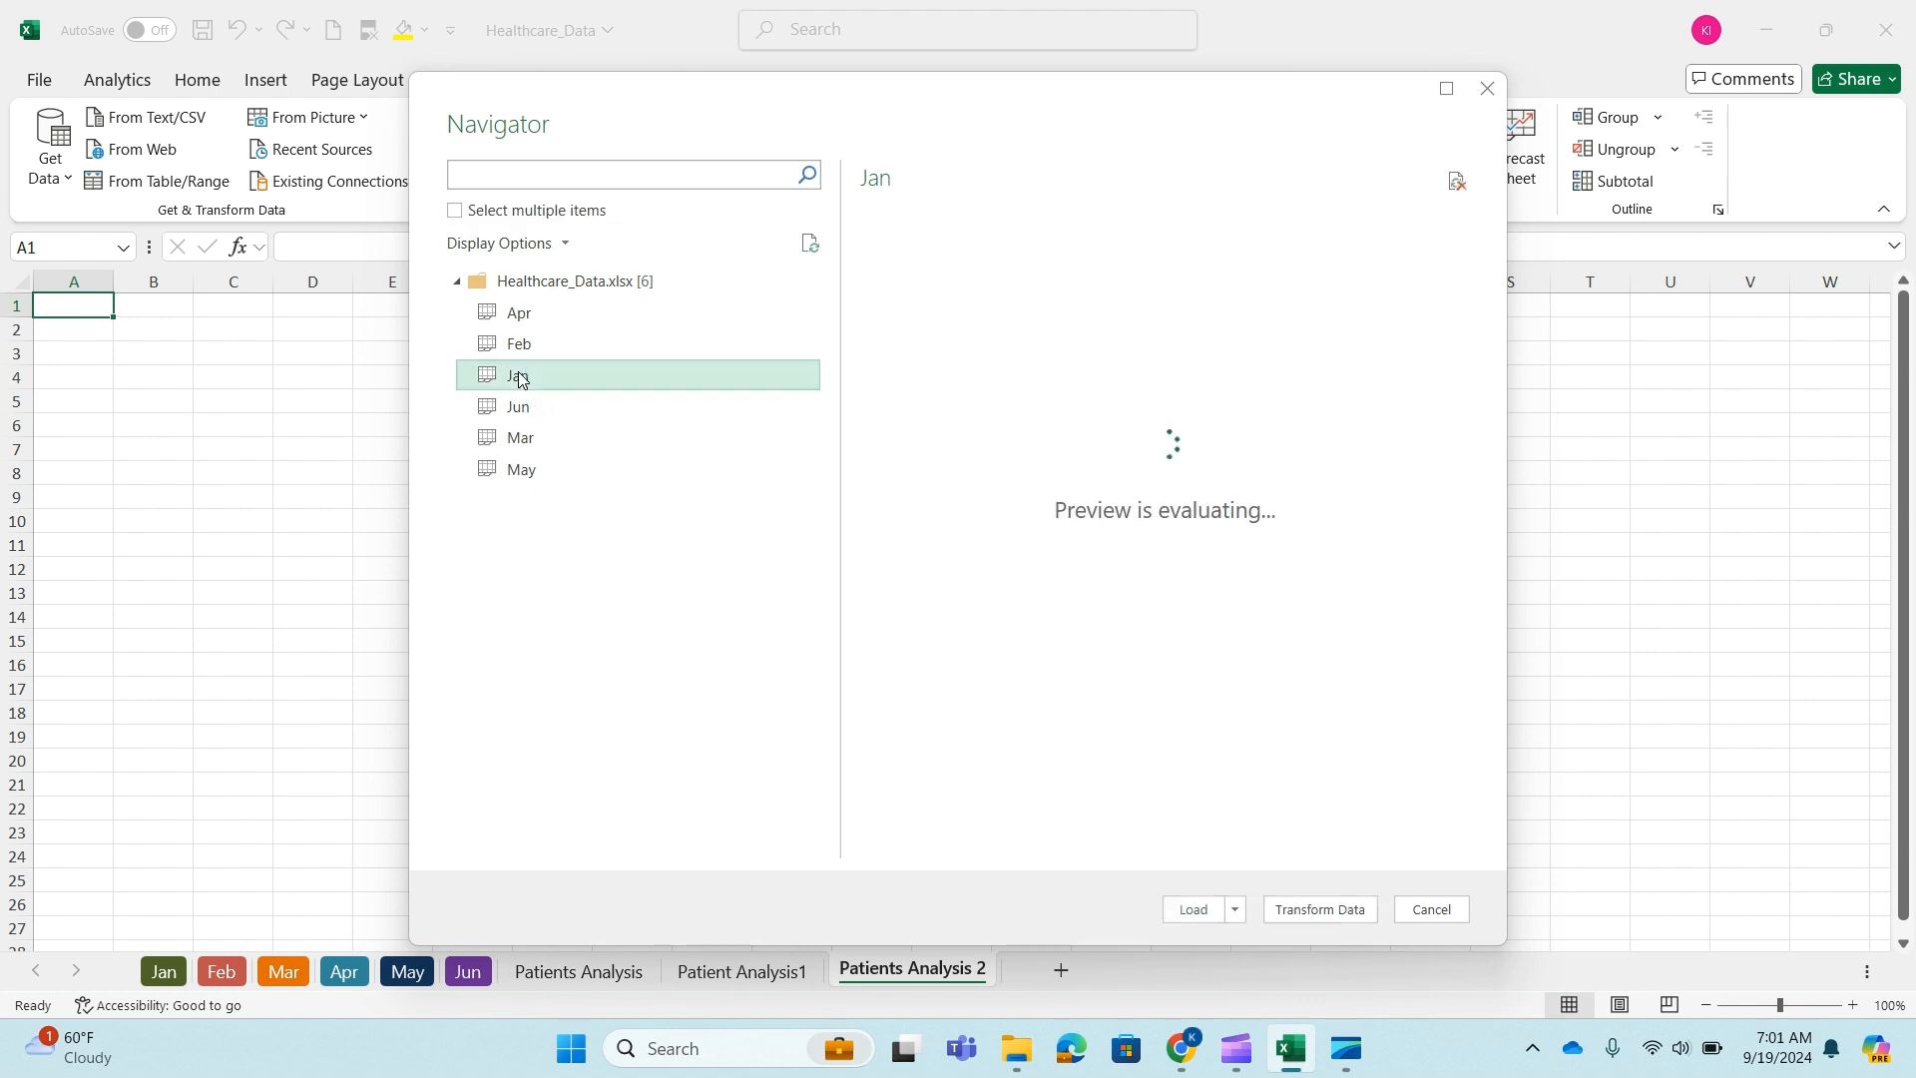
left_click(1317, 910)
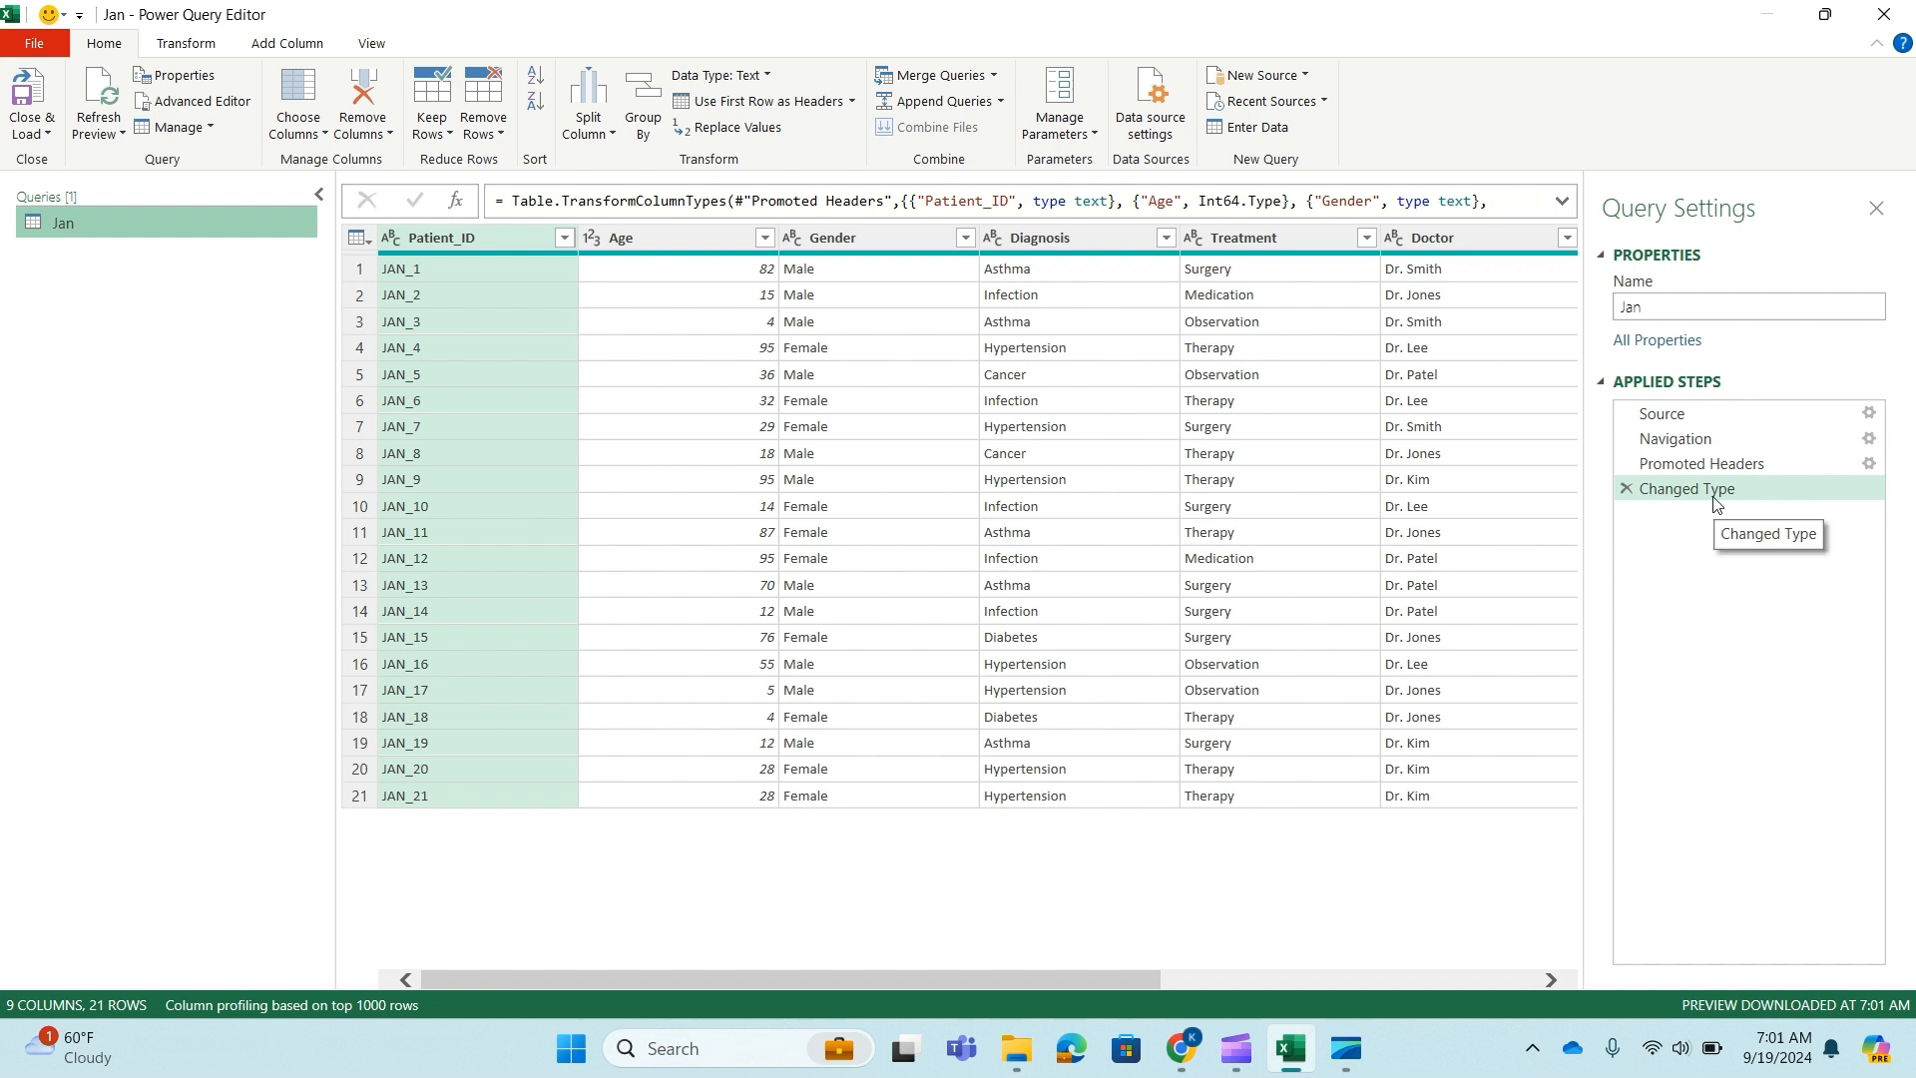
- Delete the Changed Type, Promoted Headers and Navigation steps from the Jan query, keeping only Source
left_click(1625, 488)
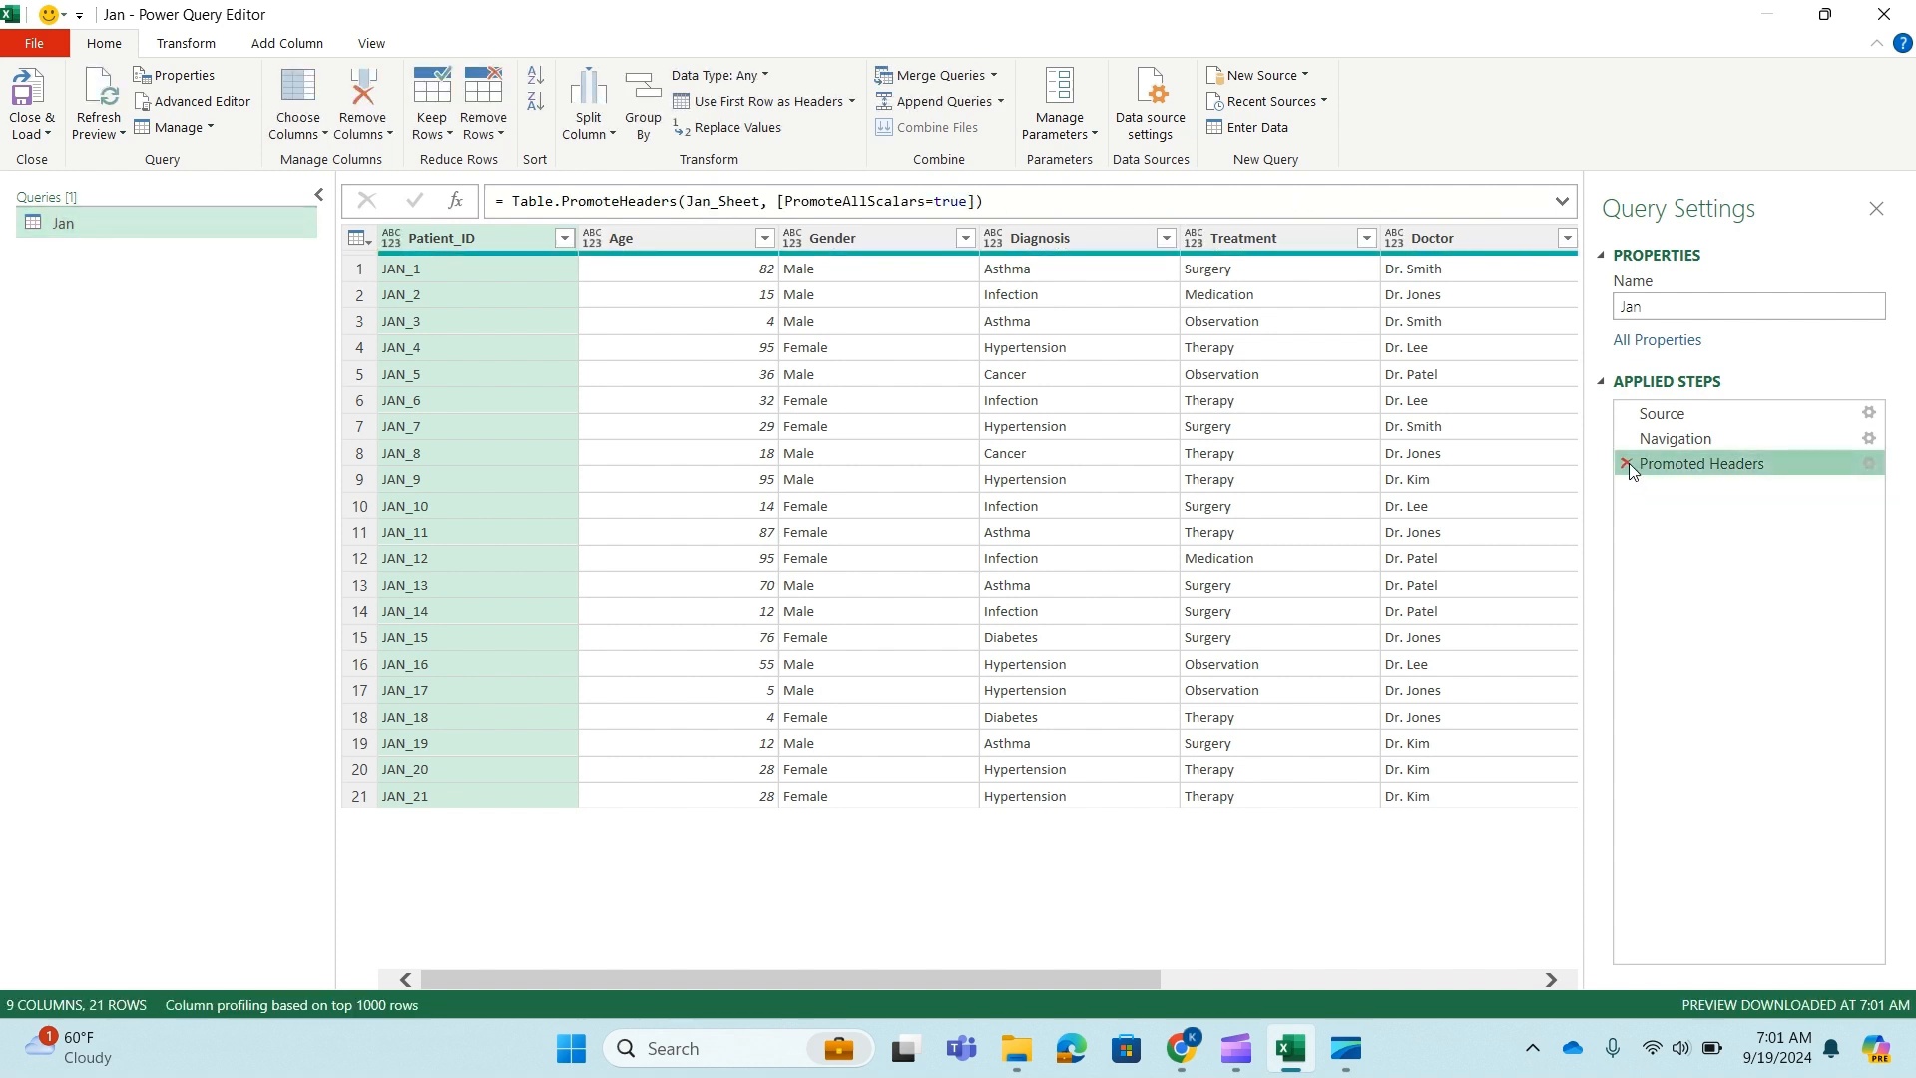
left_click(1626, 463)
left_click(1626, 440)
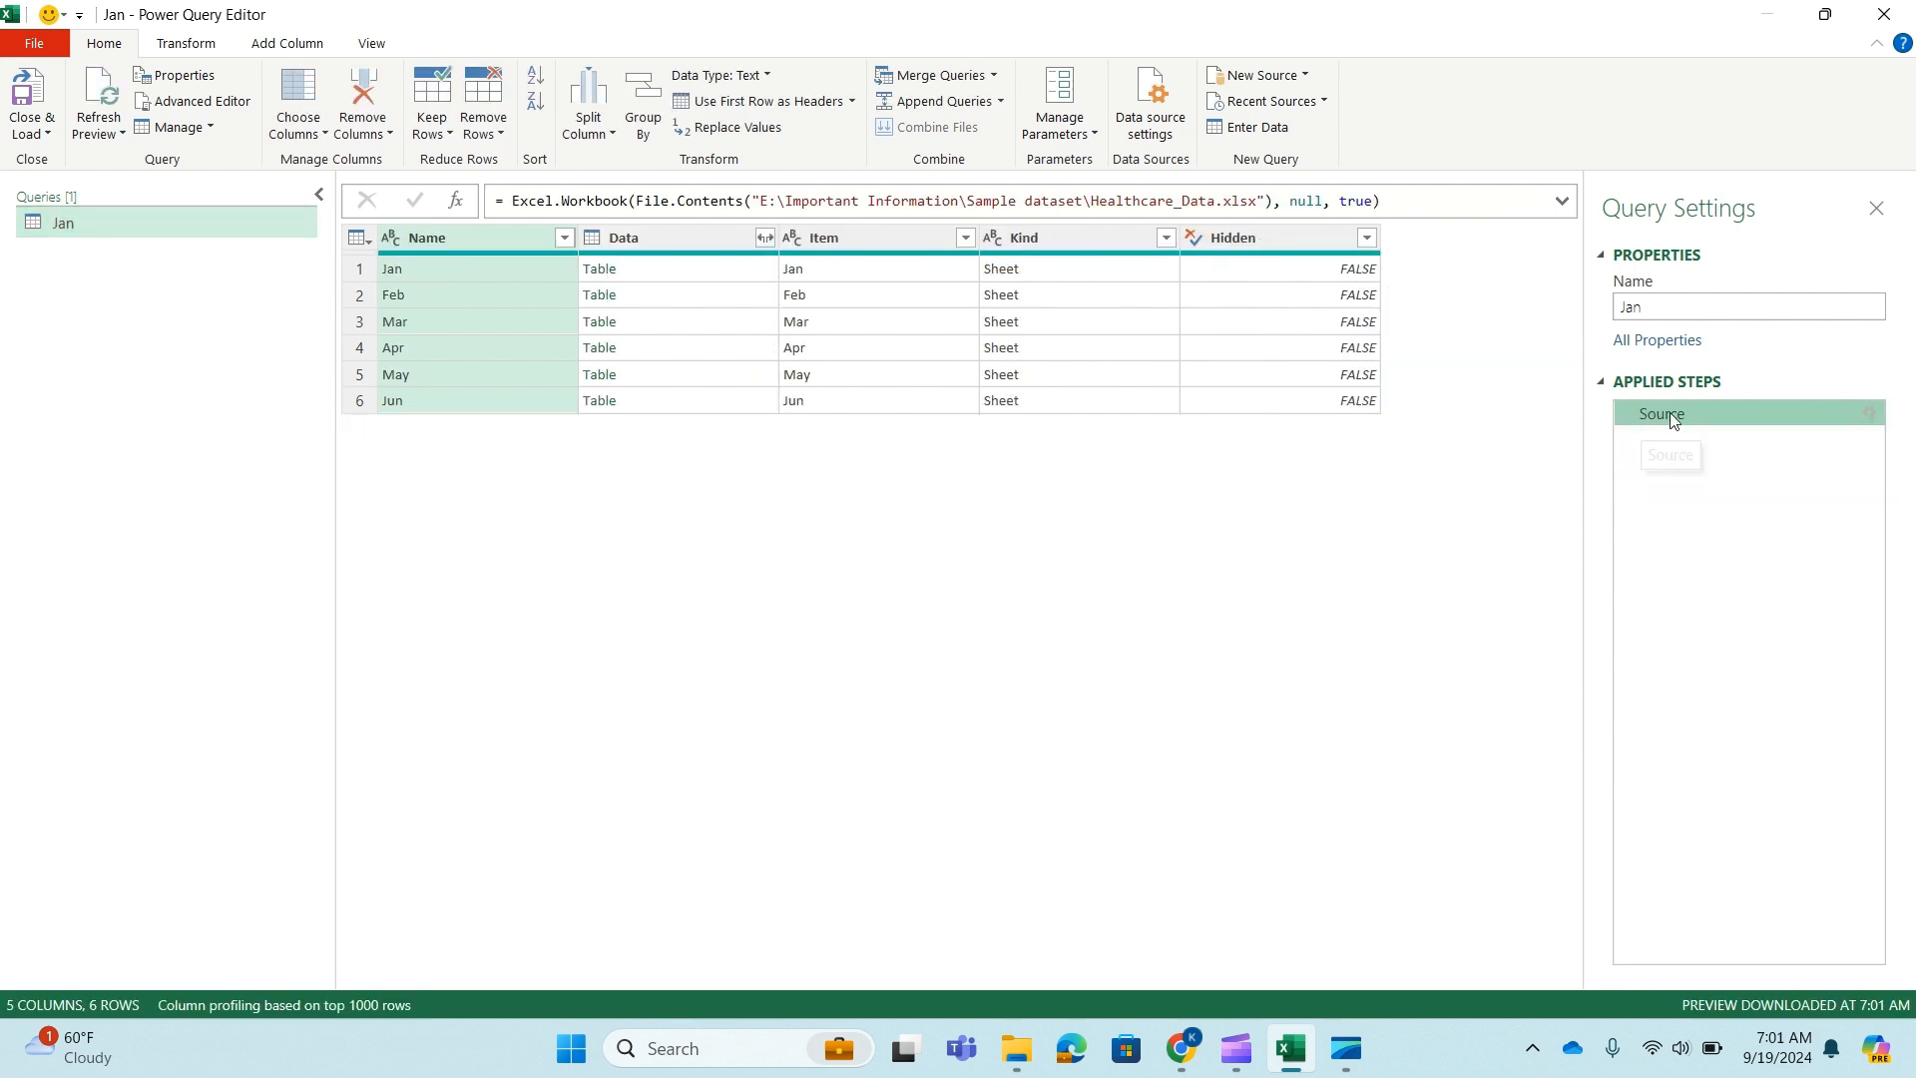
- Remove the Item, Kind and Hidden columns from the list of source sheets
left_click(1395, 201)
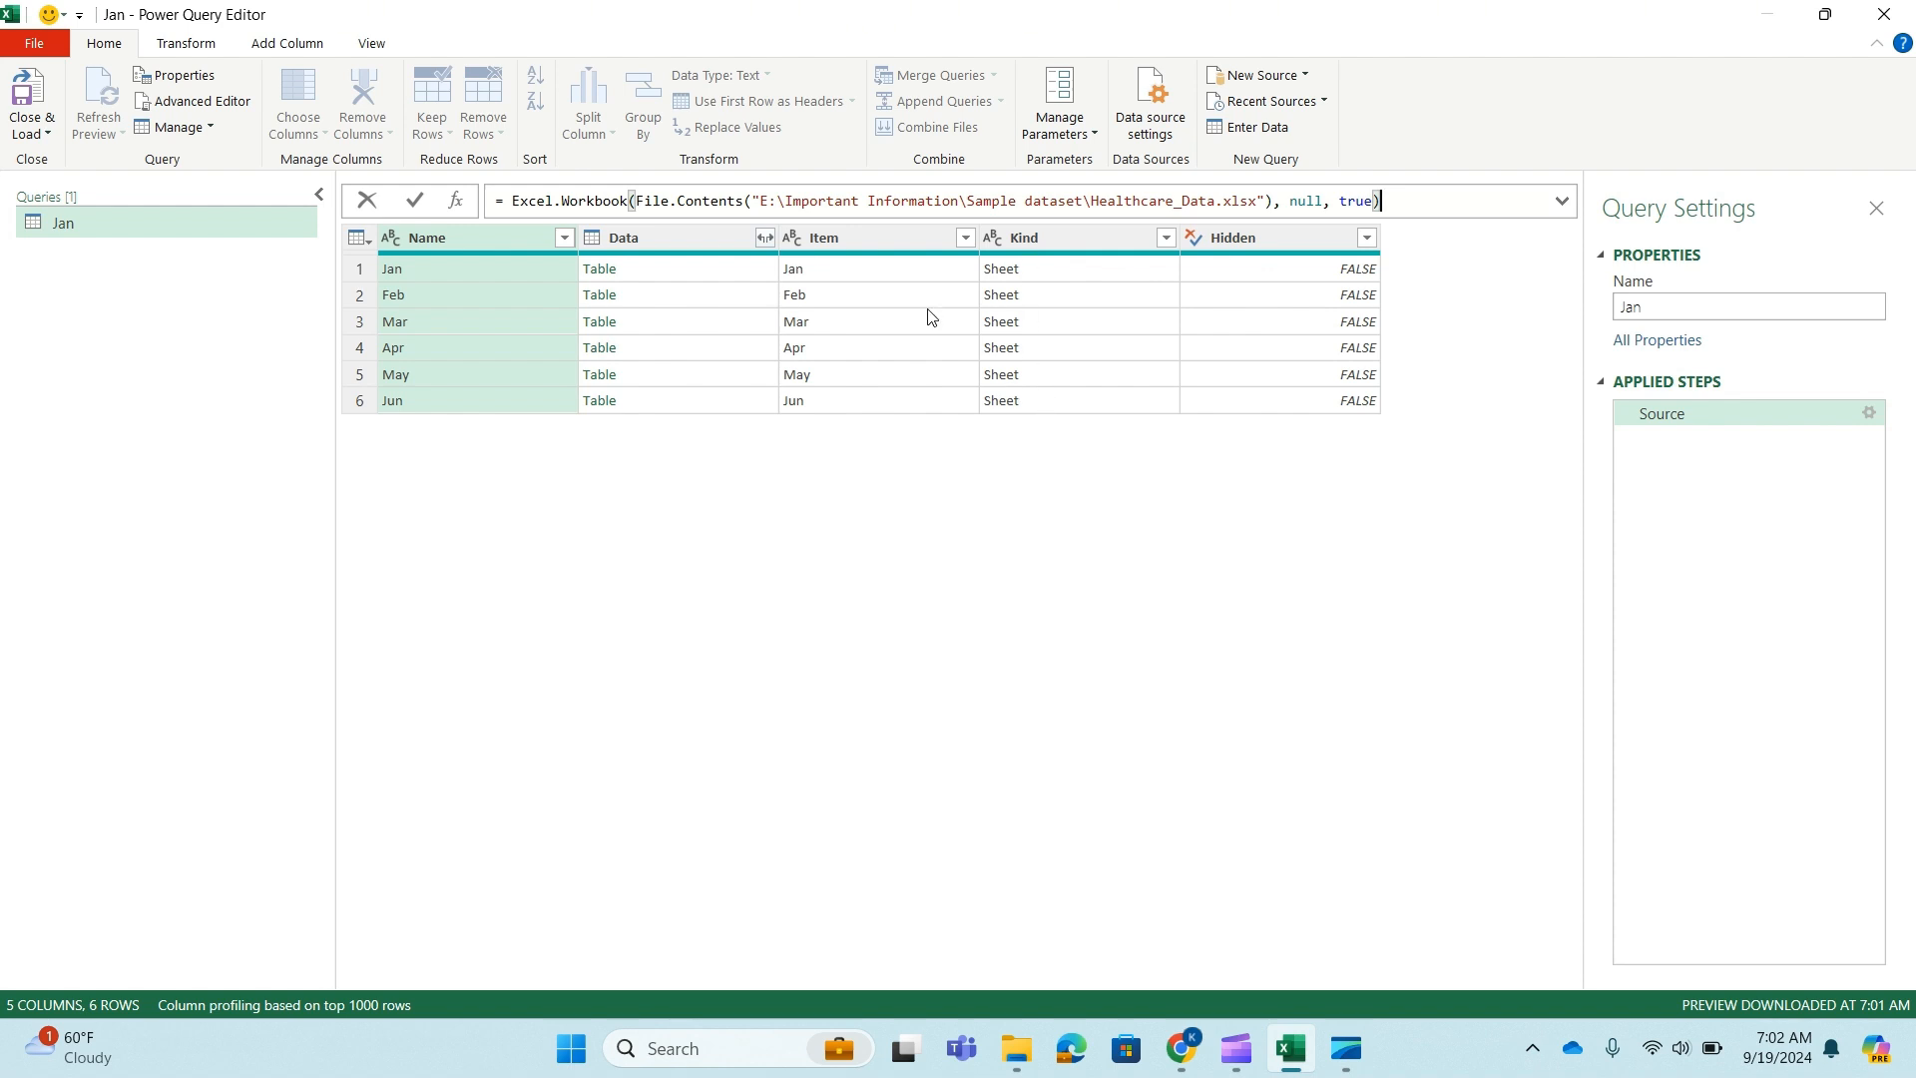
left_click(839, 240)
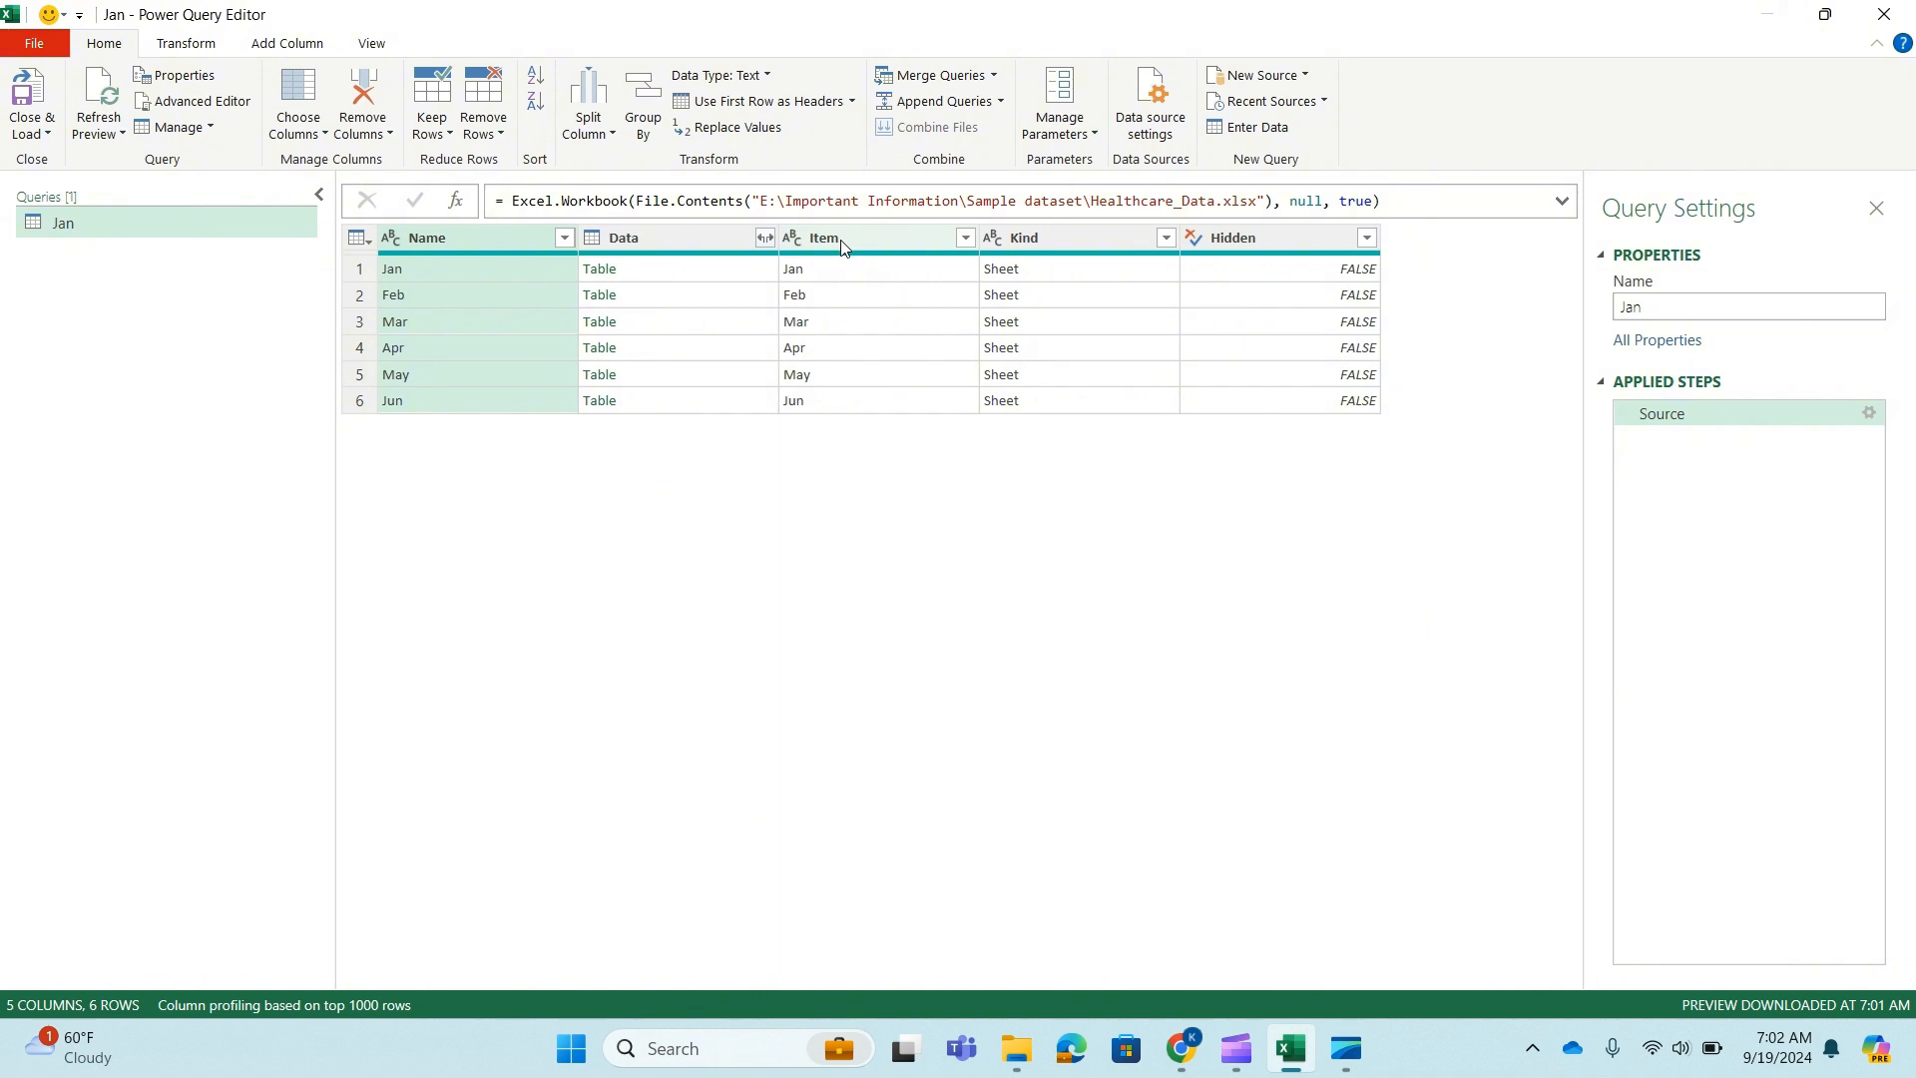
left_click(848, 237)
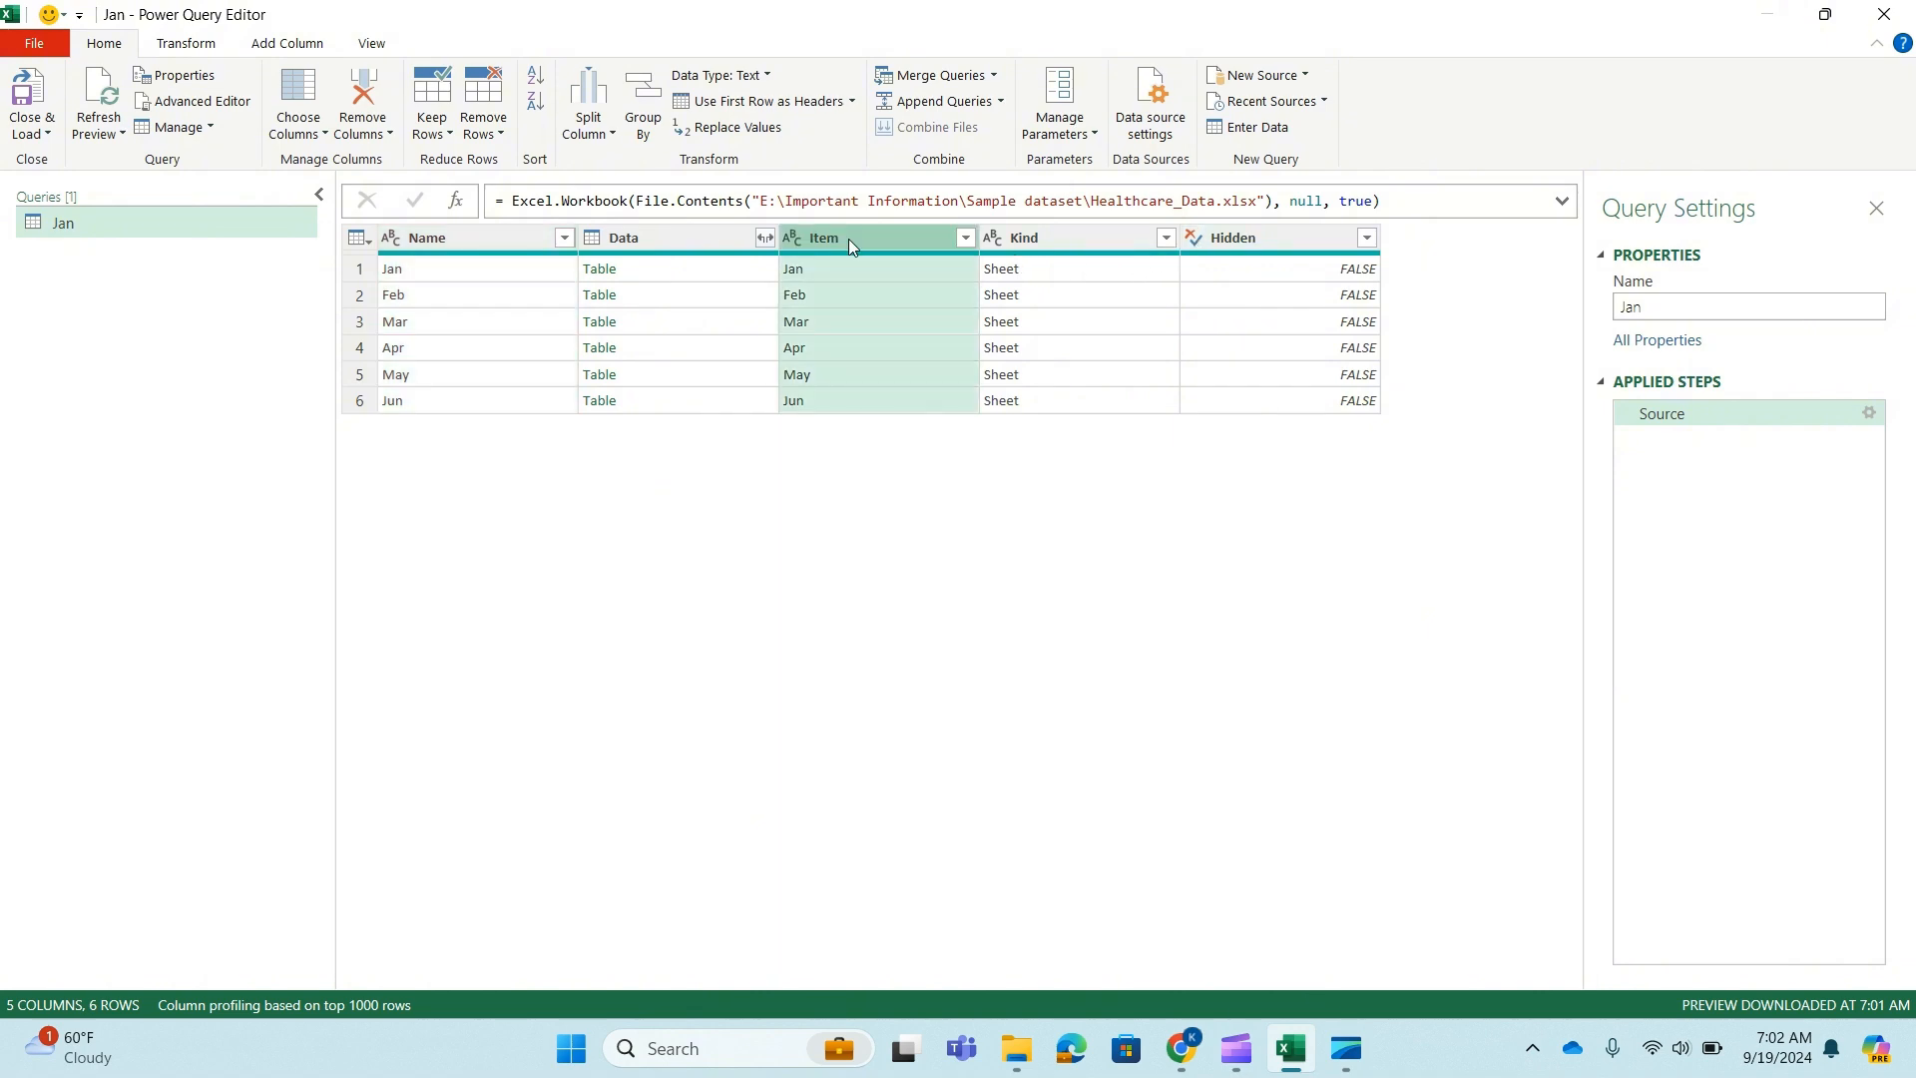
left_click(1277, 240, "shift")
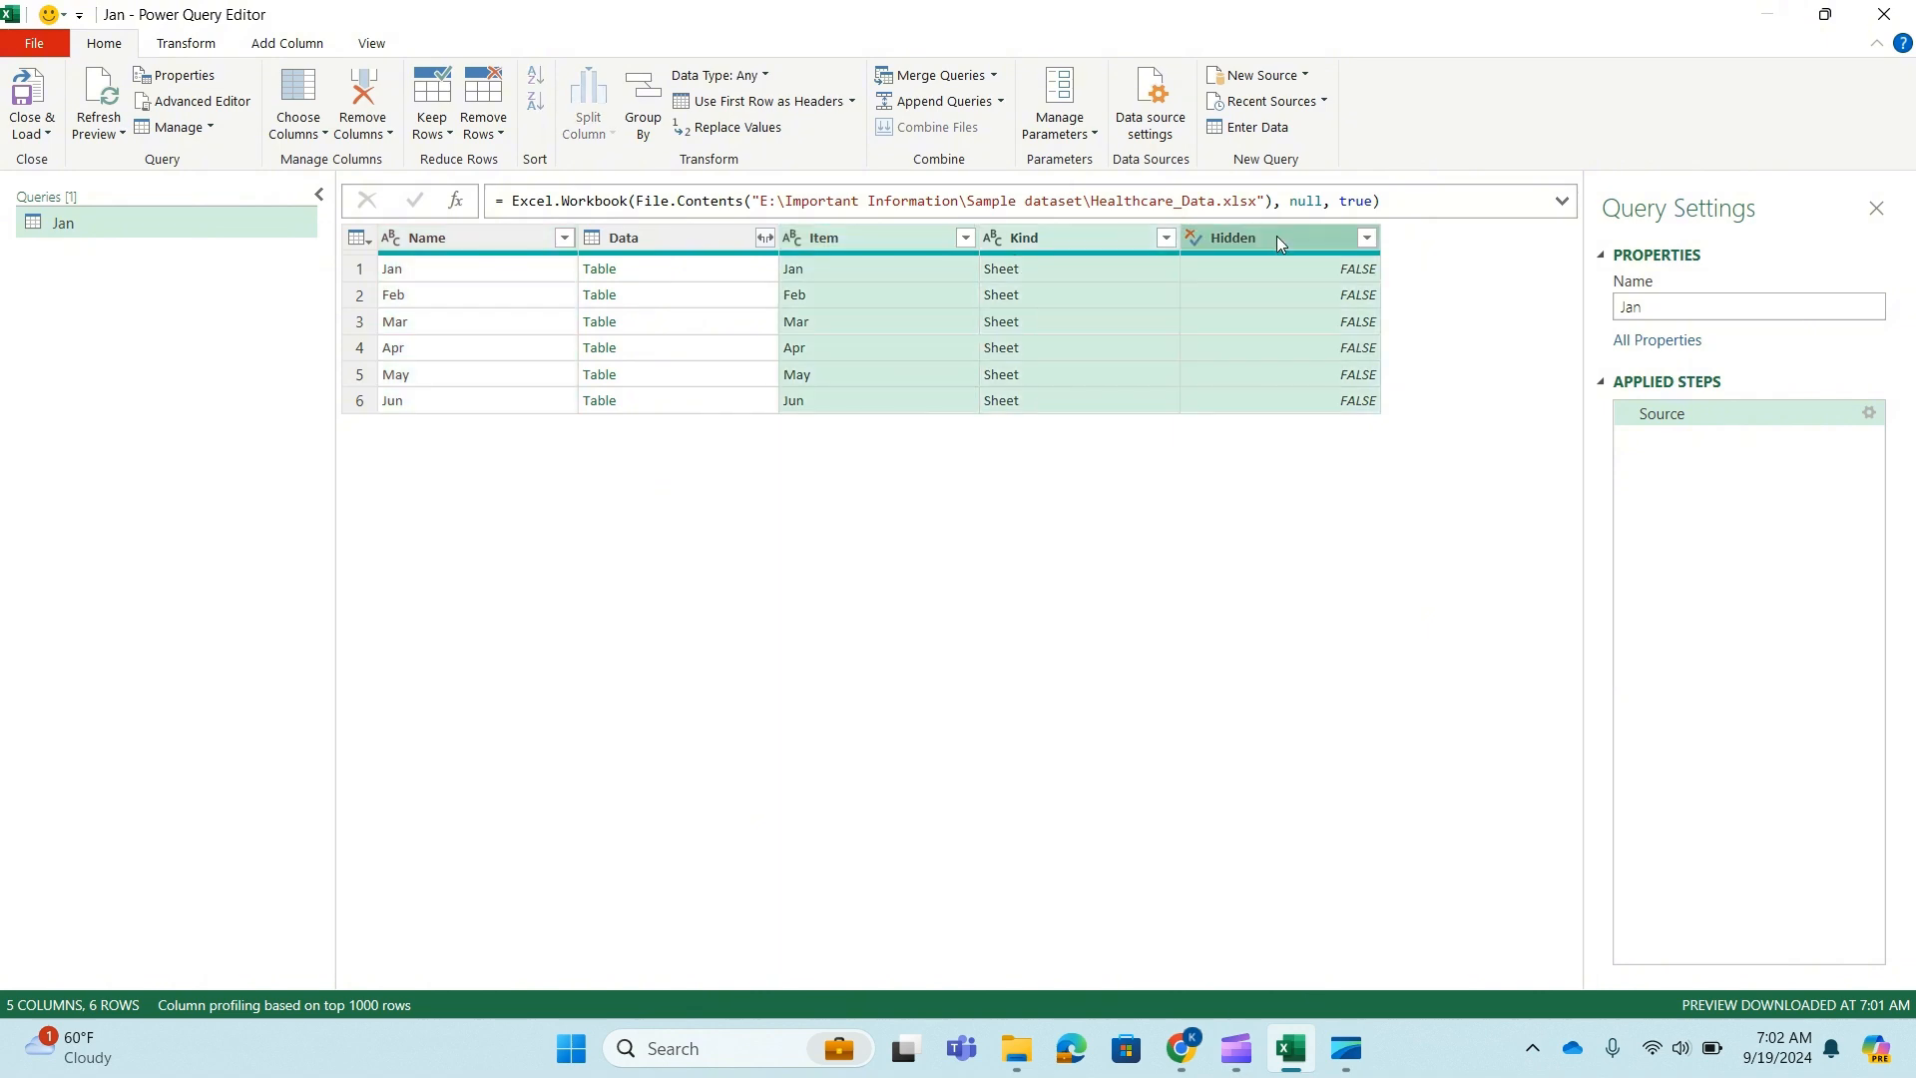
right_click(1277, 236)
left_click(1339, 277)
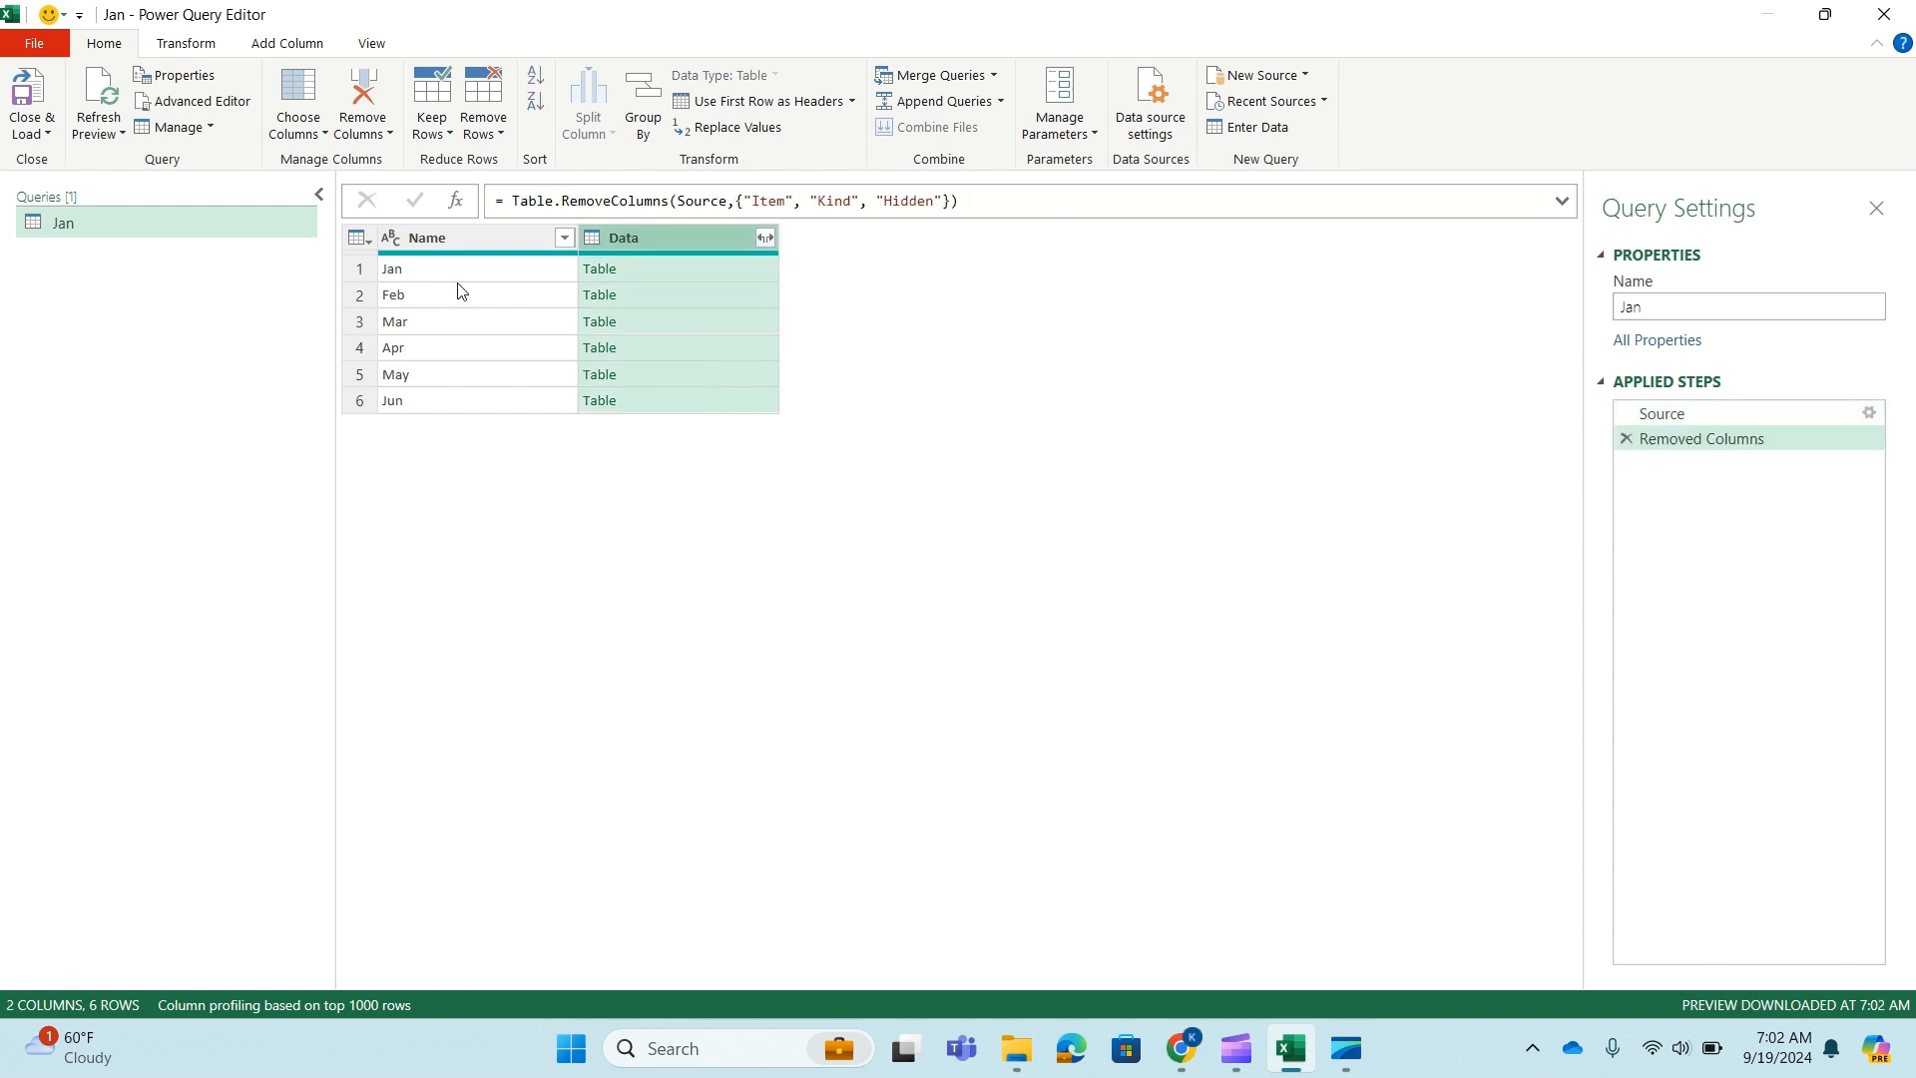
- Expand the Data column into all of its columns, without using the original column name as prefix
left_click(765, 239)
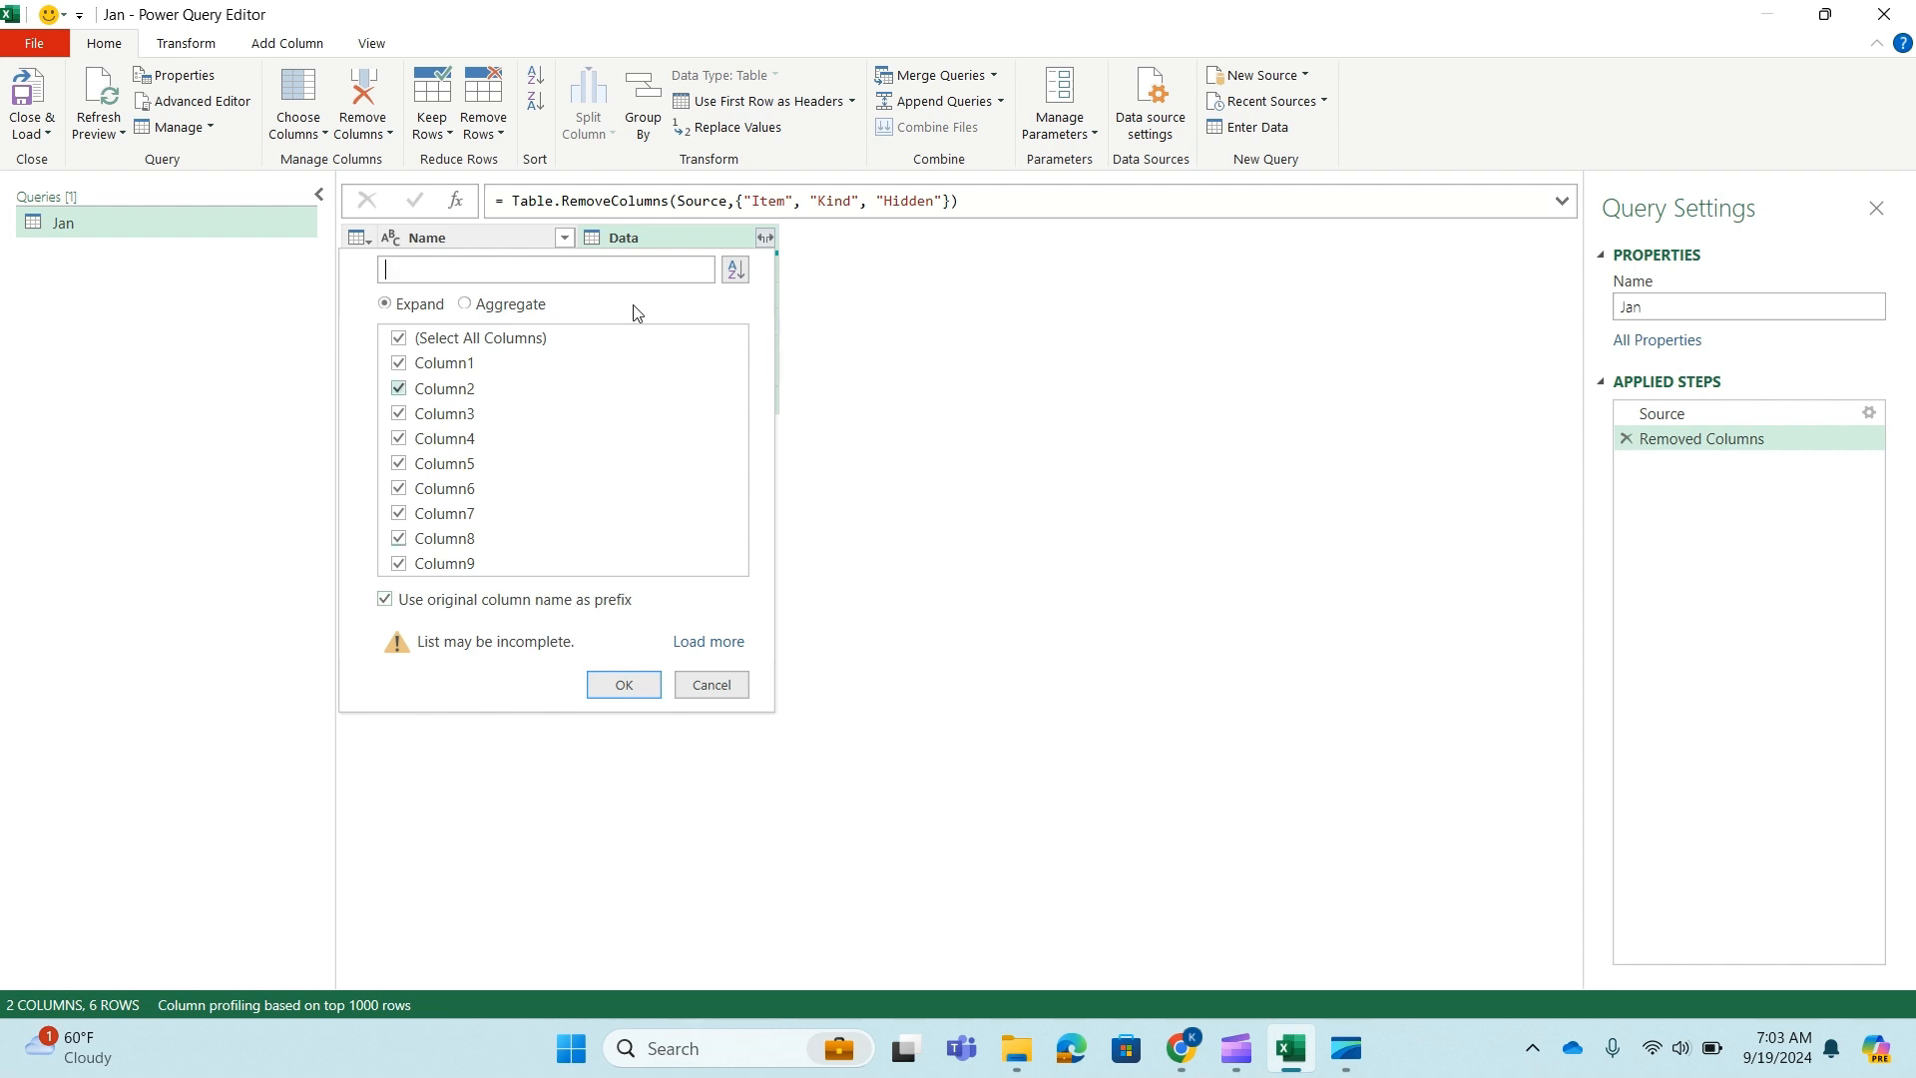
left_click(386, 602)
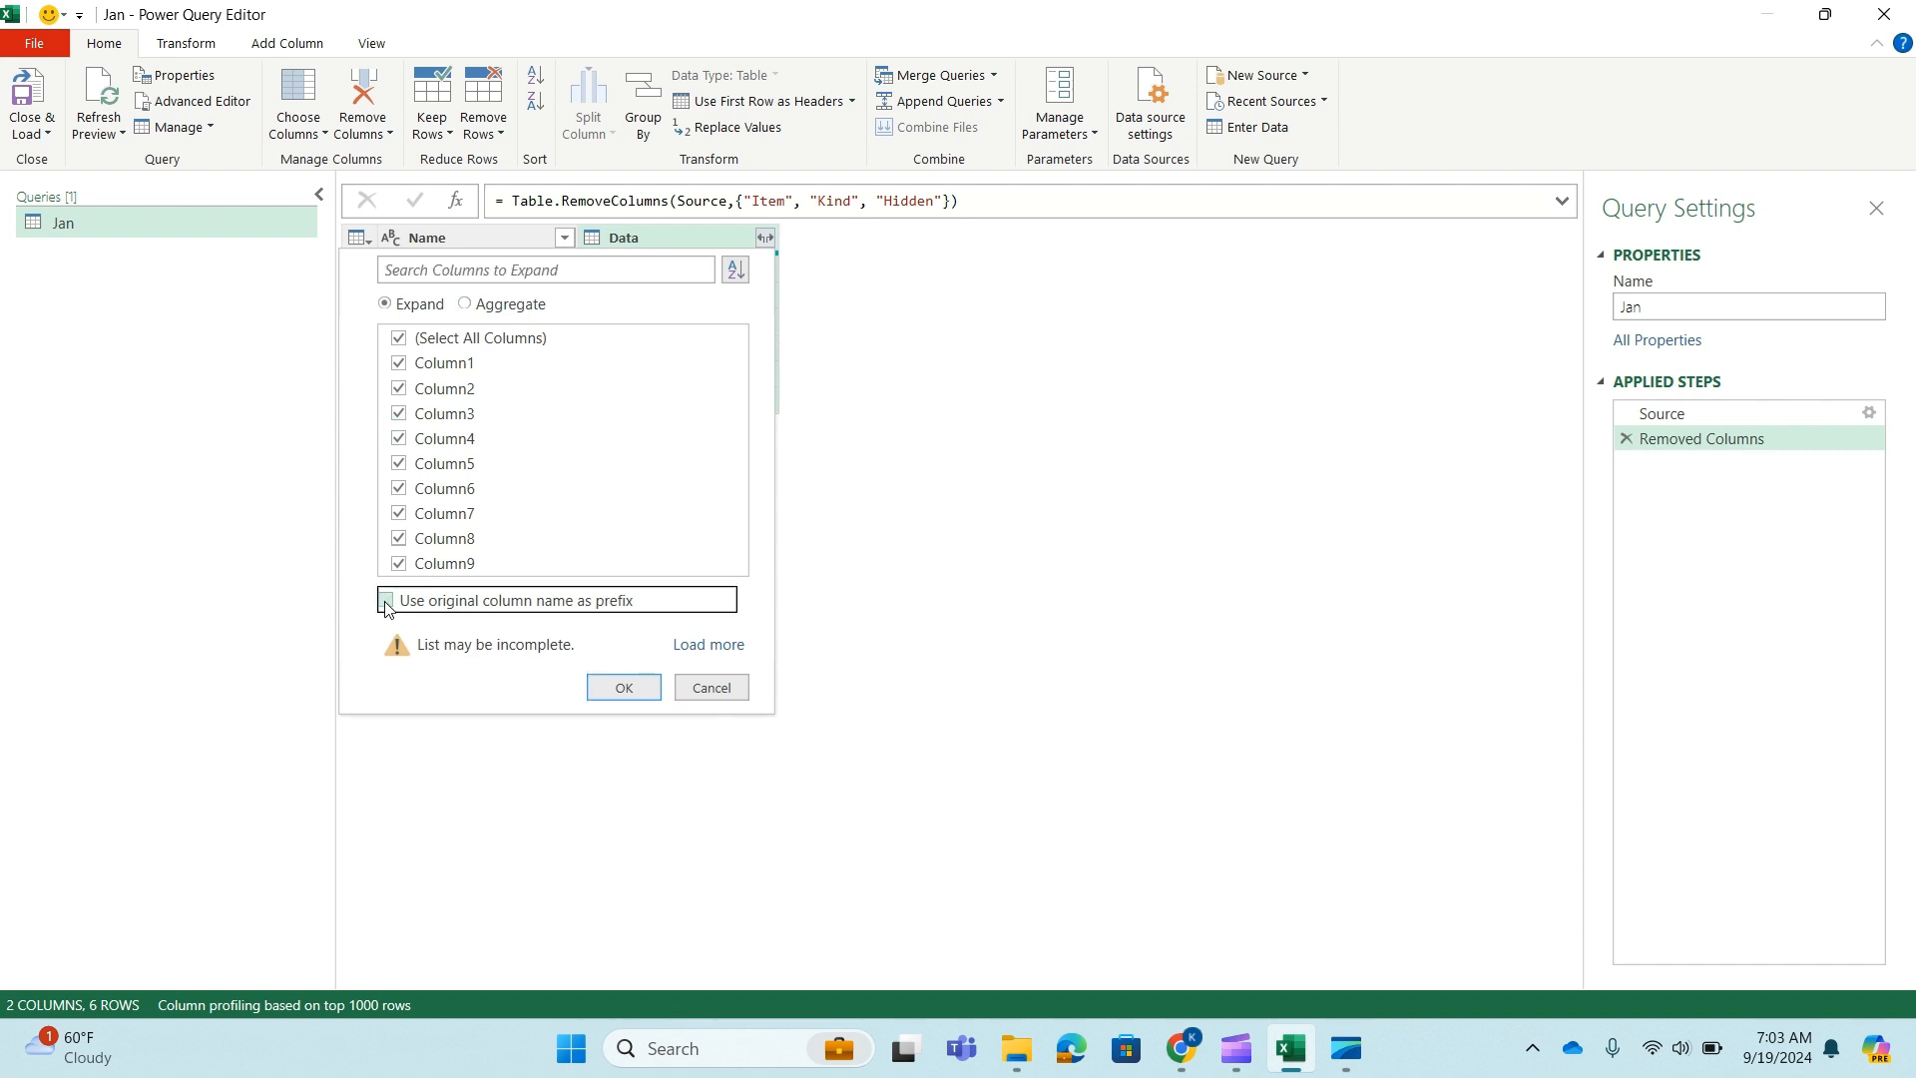
left_click(626, 688)
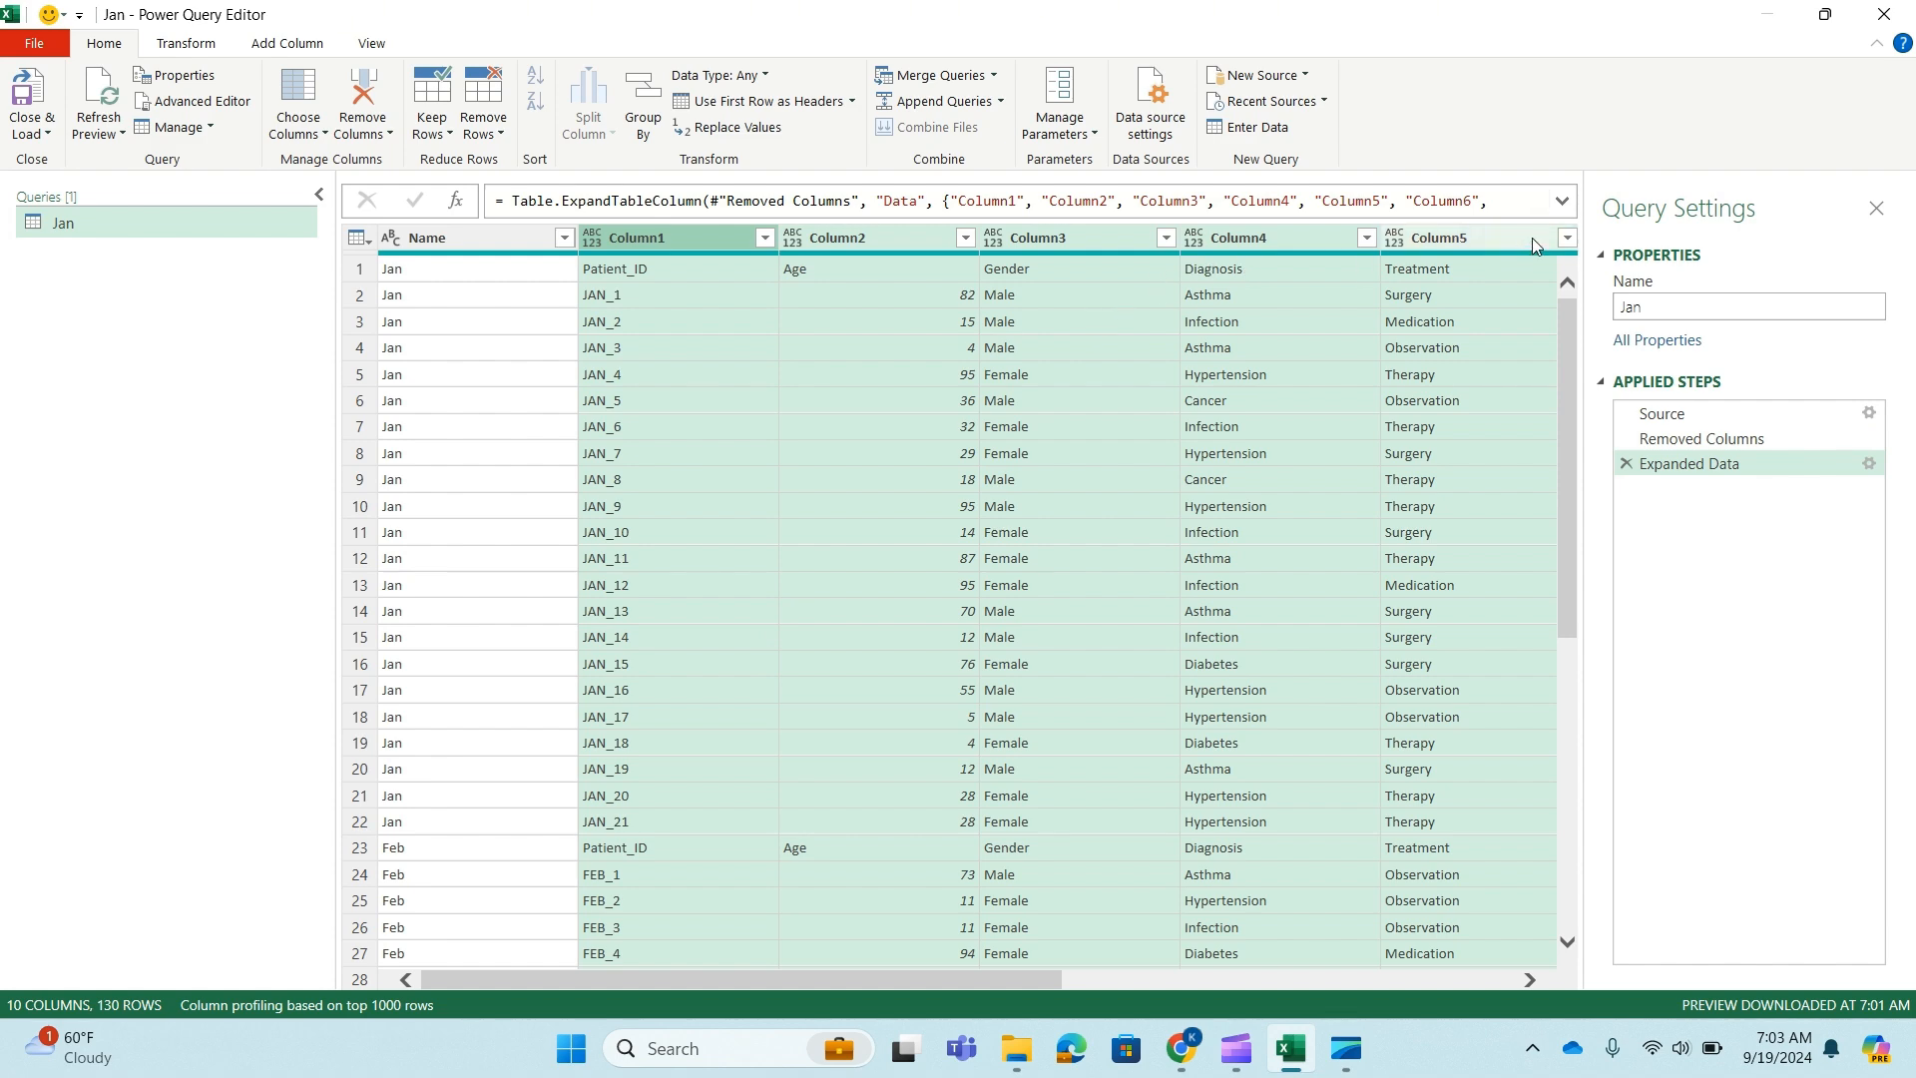
- Look through the expanded rows for repeated header rows and promote the first row to column headers
left_click_drag(1021, 964, 626, 970)
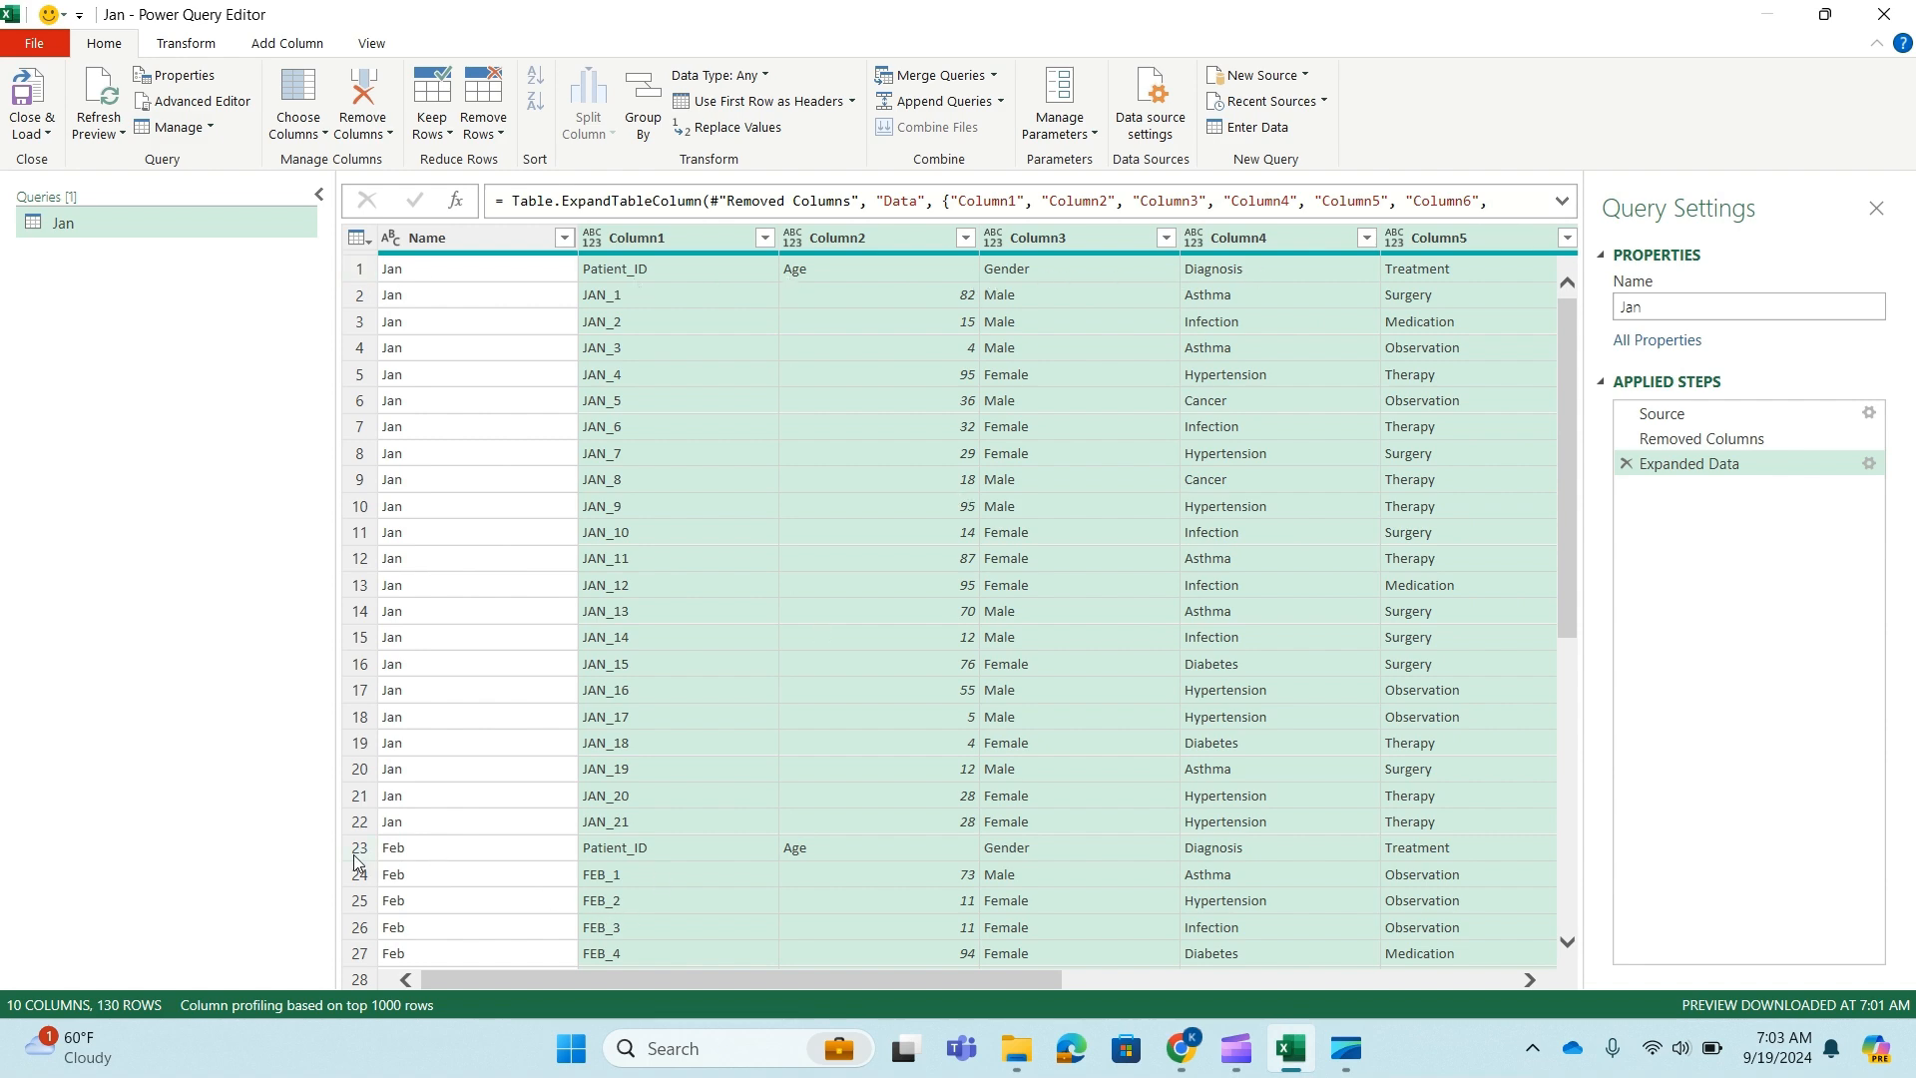
scroll(851, 682, "down", 4)
scroll(849, 682, "down", 1)
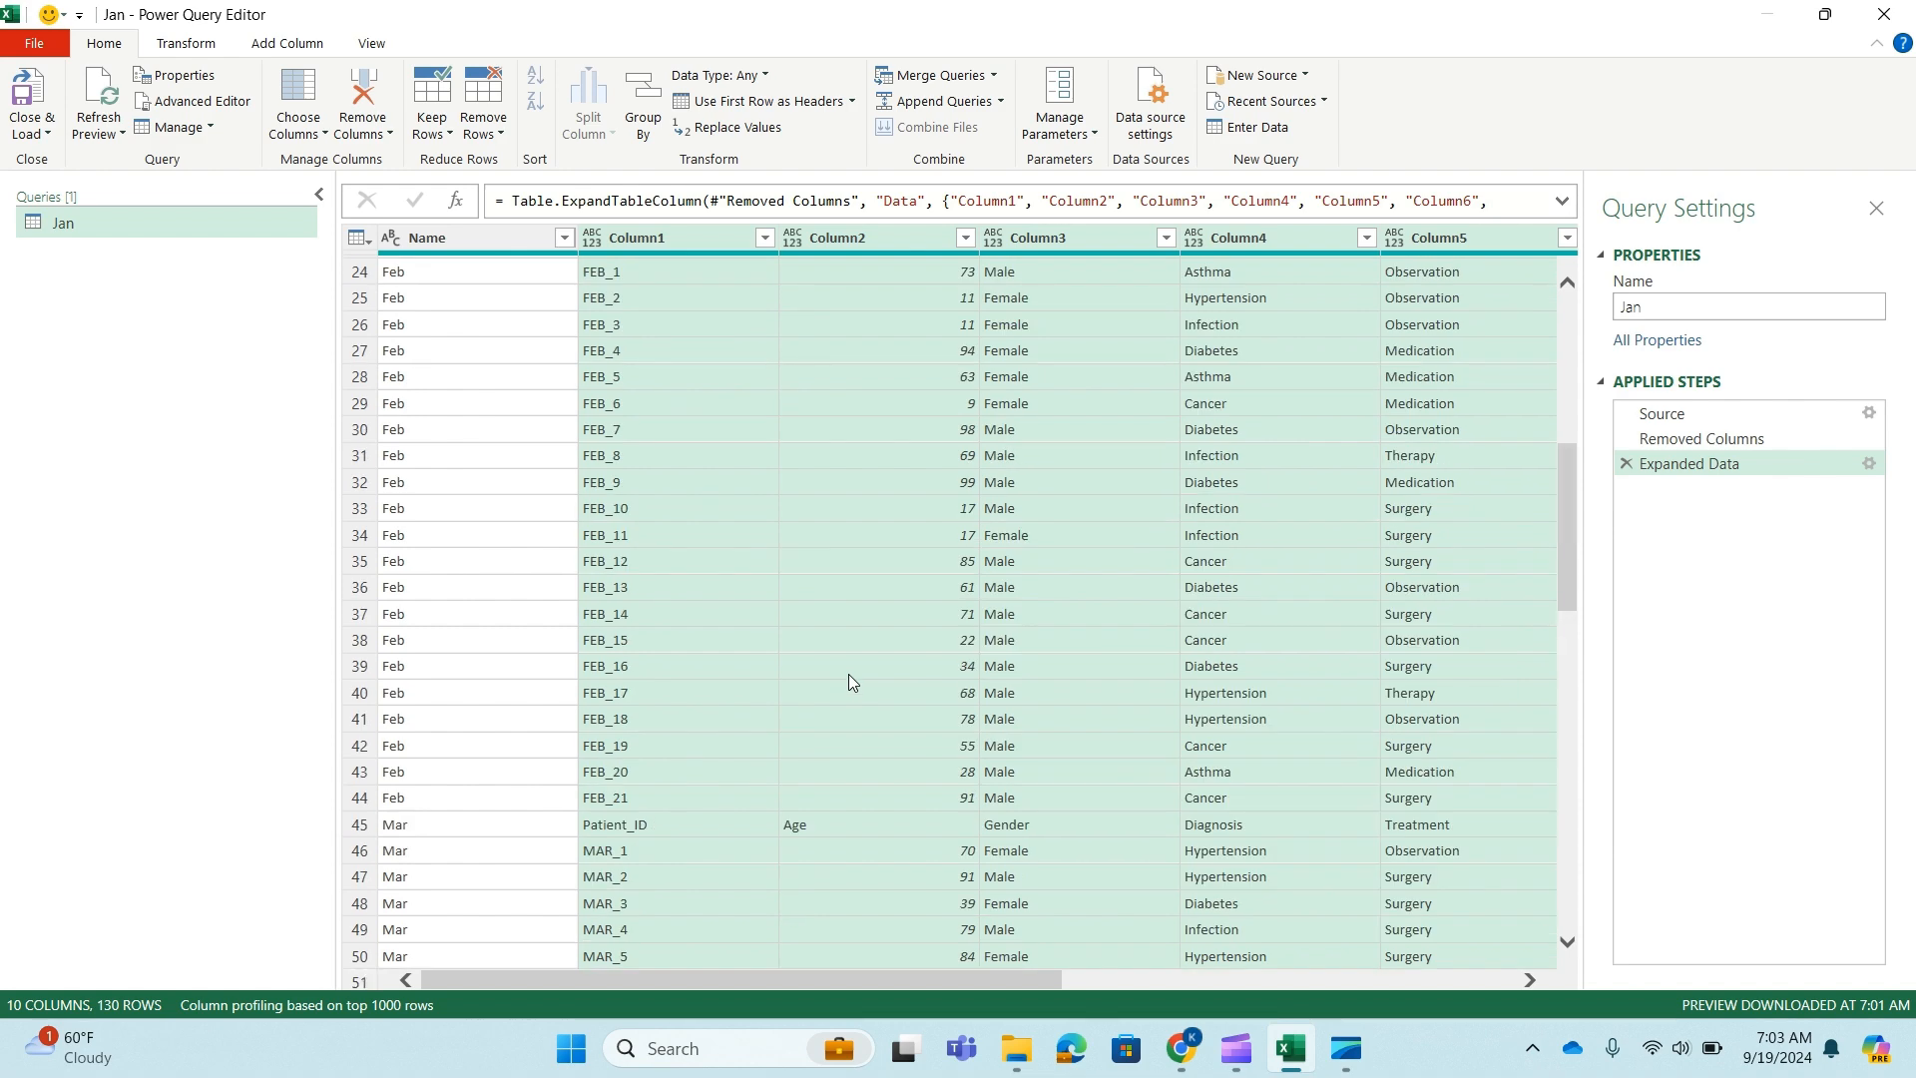
scroll(849, 681, "up", 8)
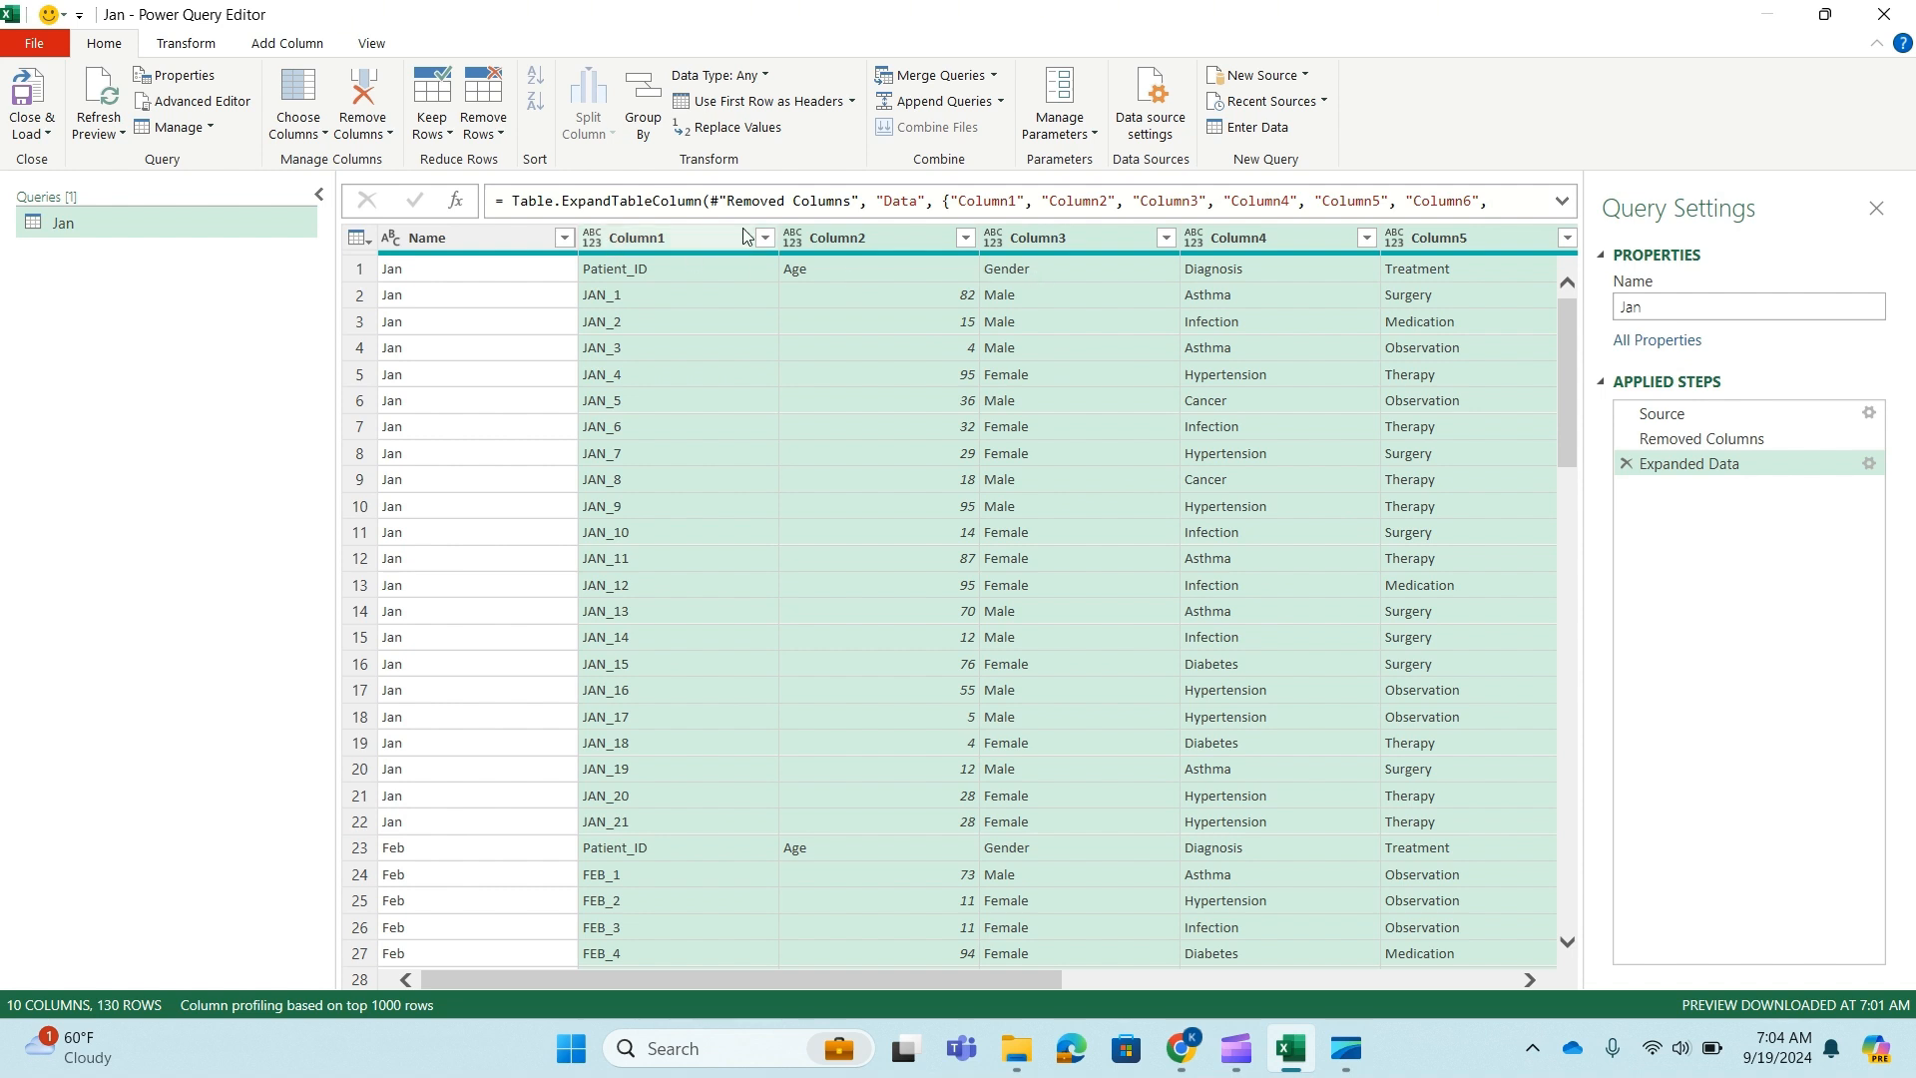
left_click(827, 110)
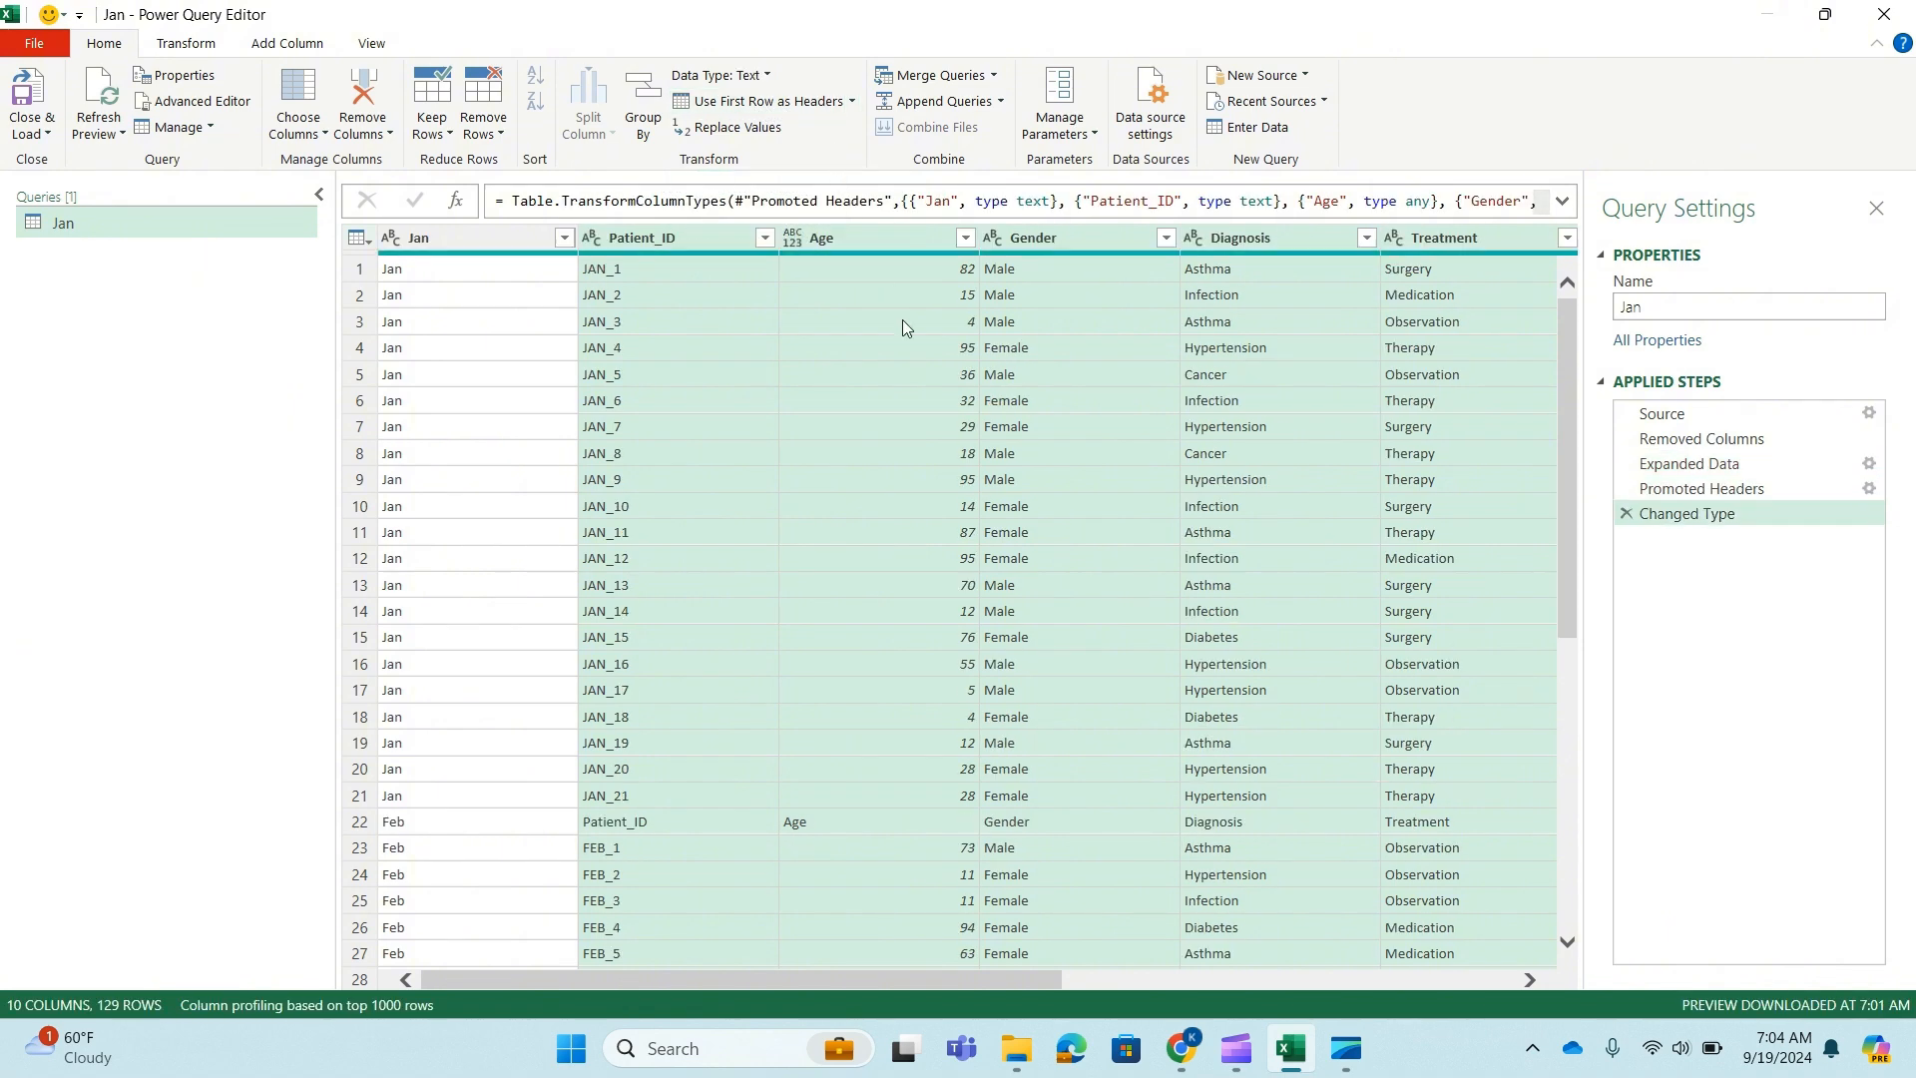
- Rename the column that holds the sheet names from Jan to Months
double_click(419, 237)
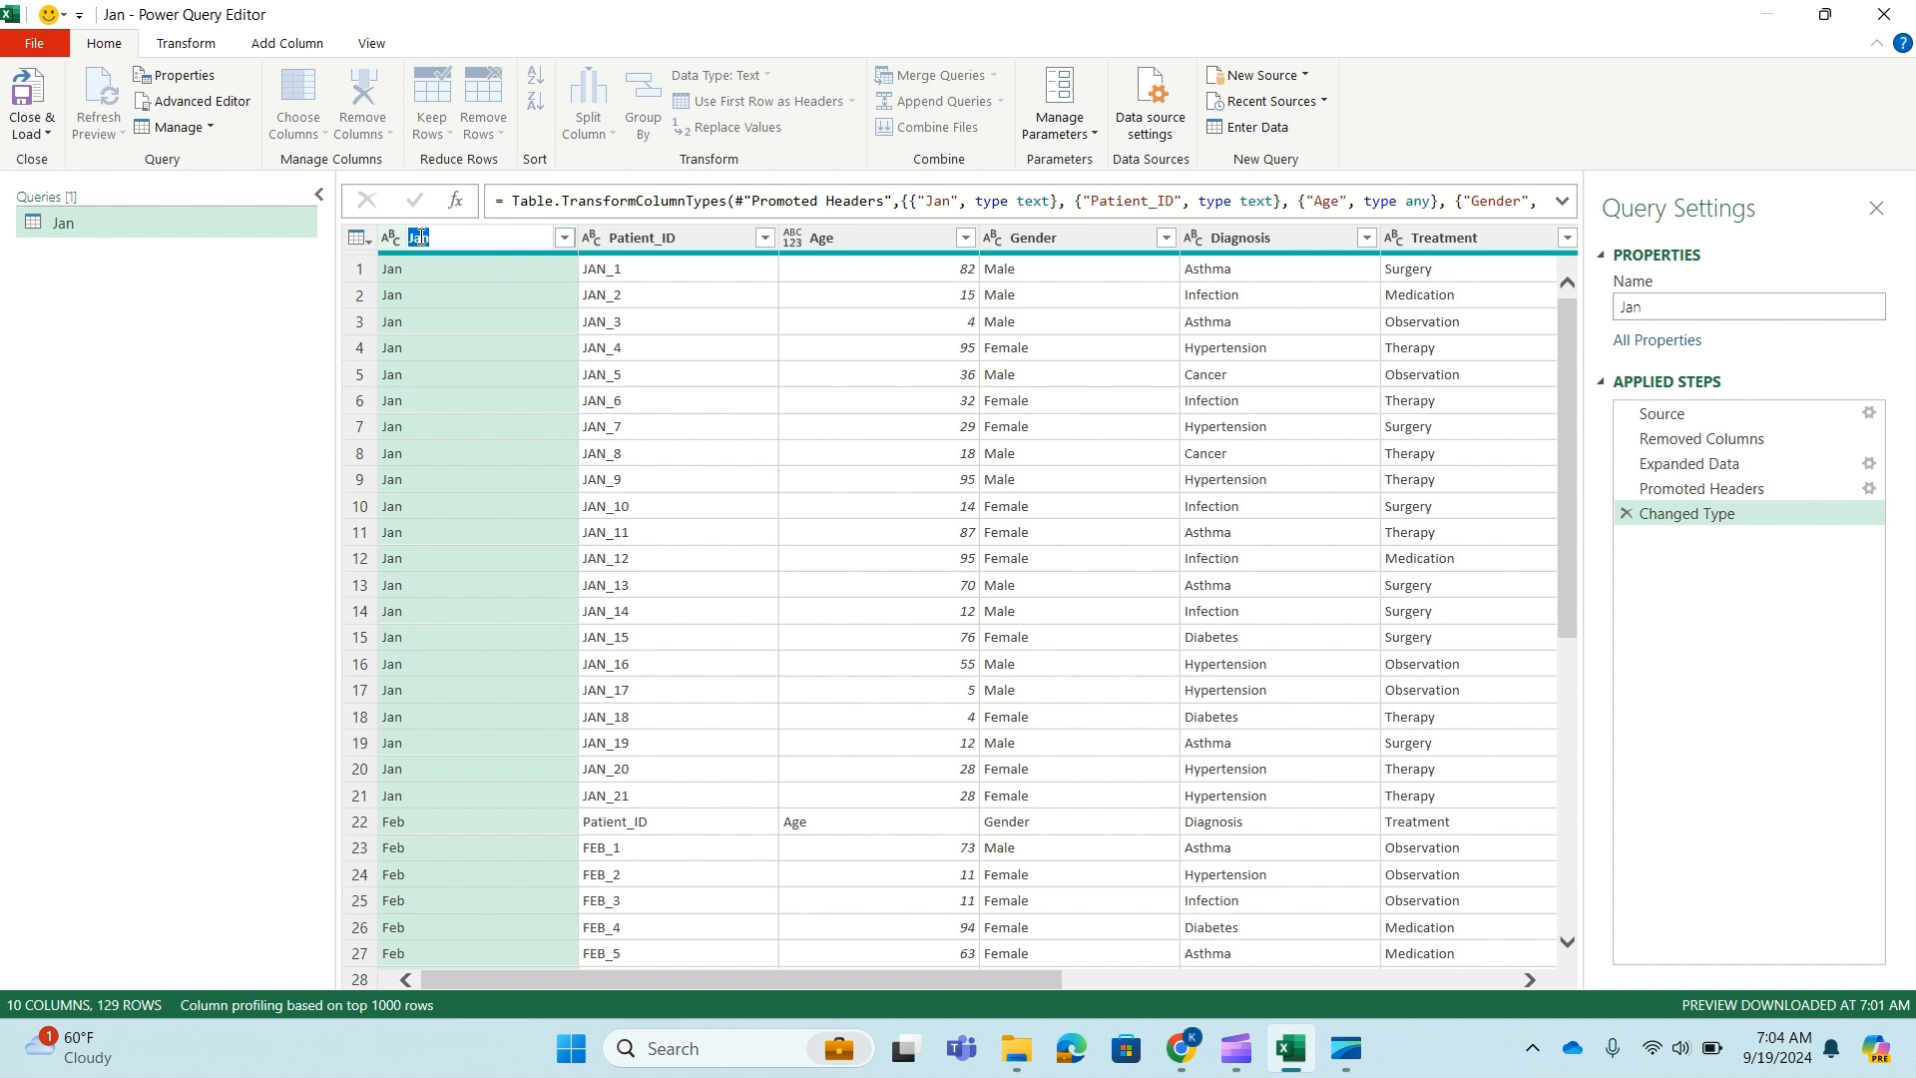
type("Months")
key("Return")
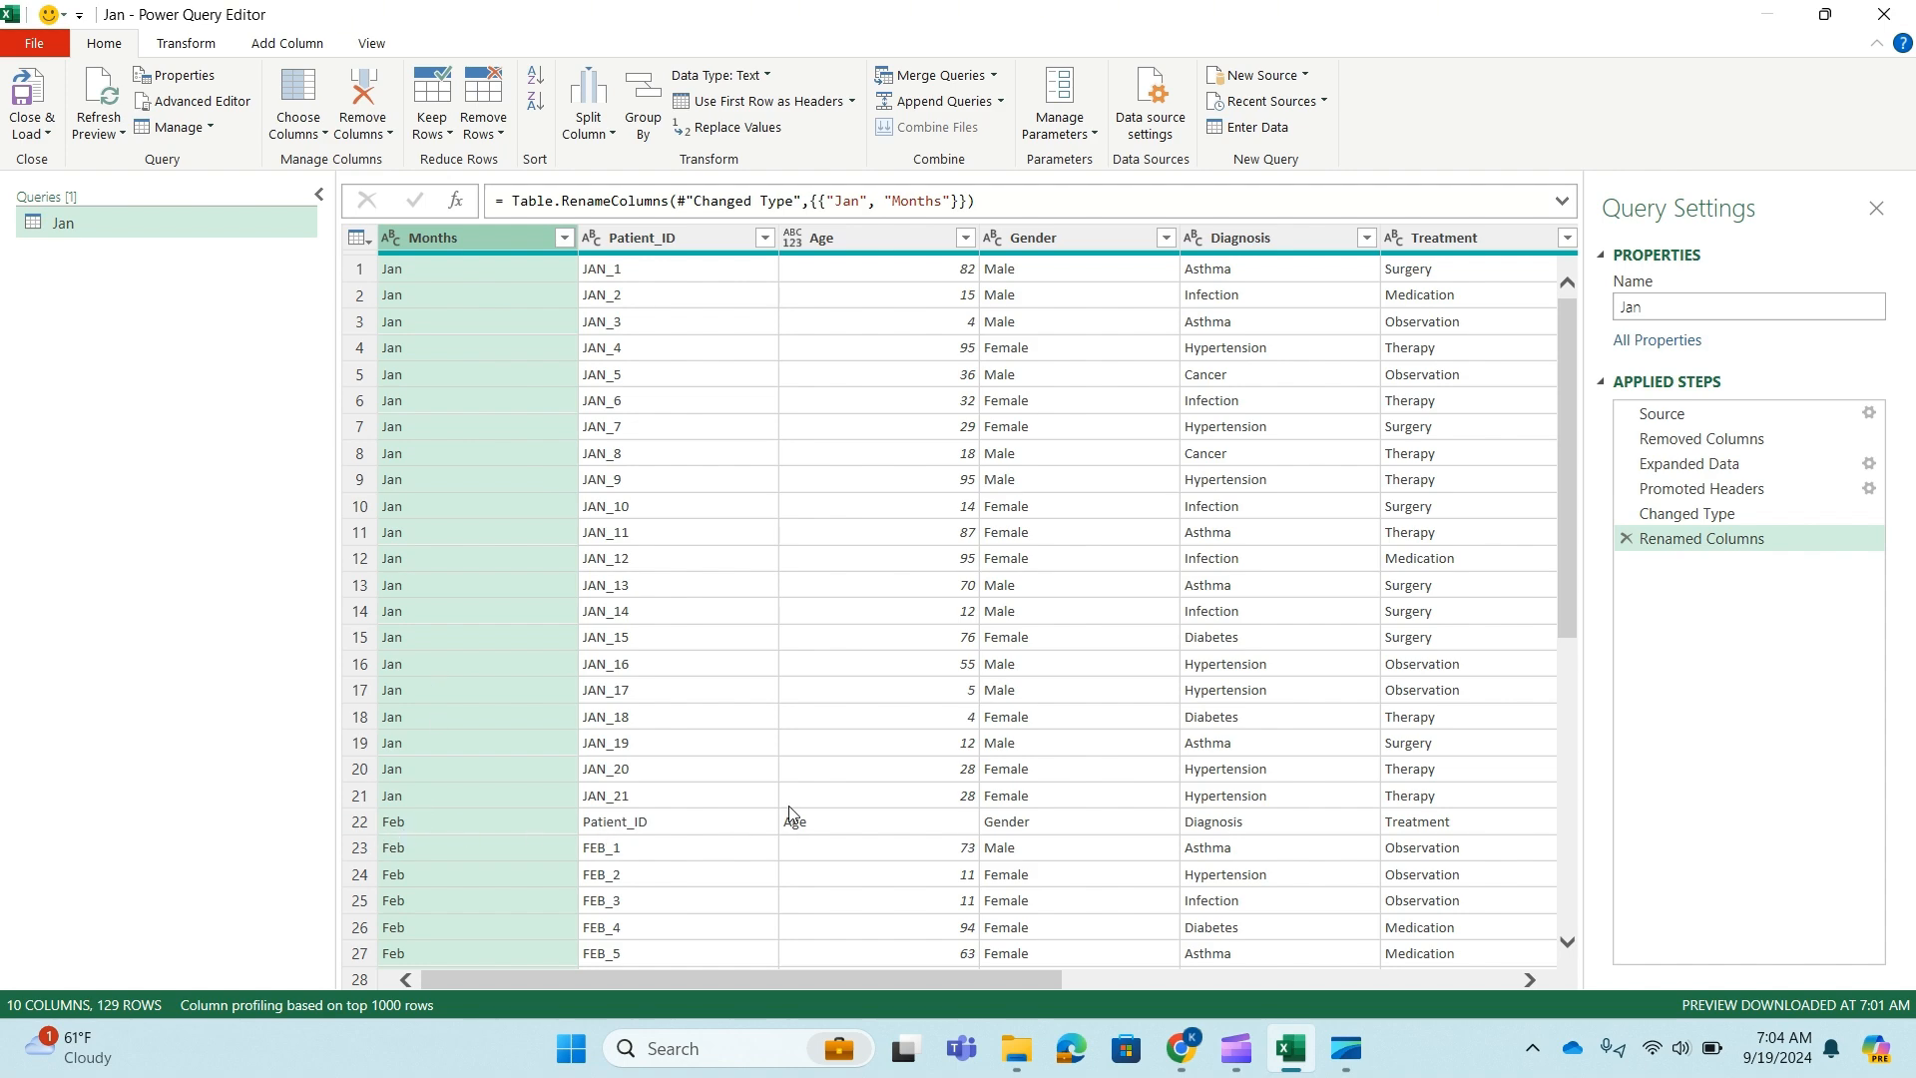
- Filter the Patient_ID column to exclude the value Patient_ID, removing the repeated header rows
scroll(792, 799, "down", 12)
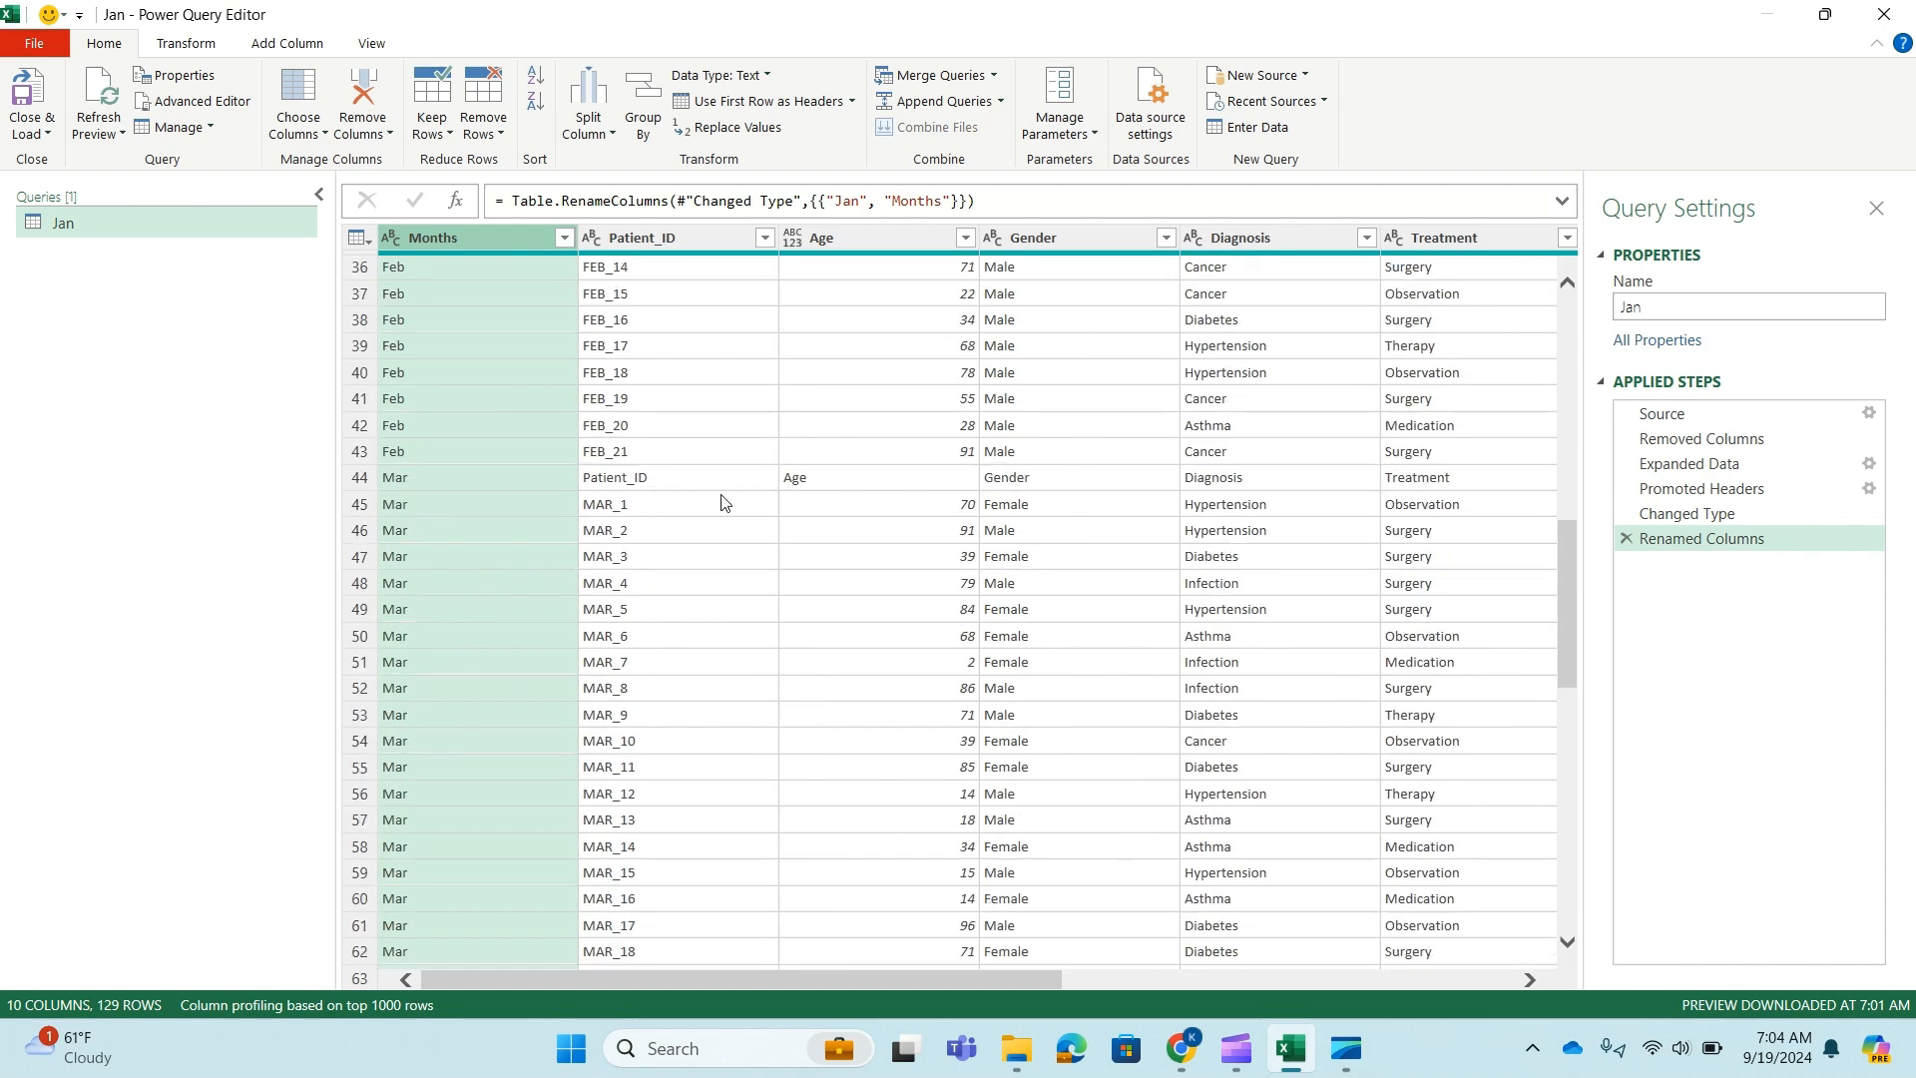
scroll(733, 499, "up", 12)
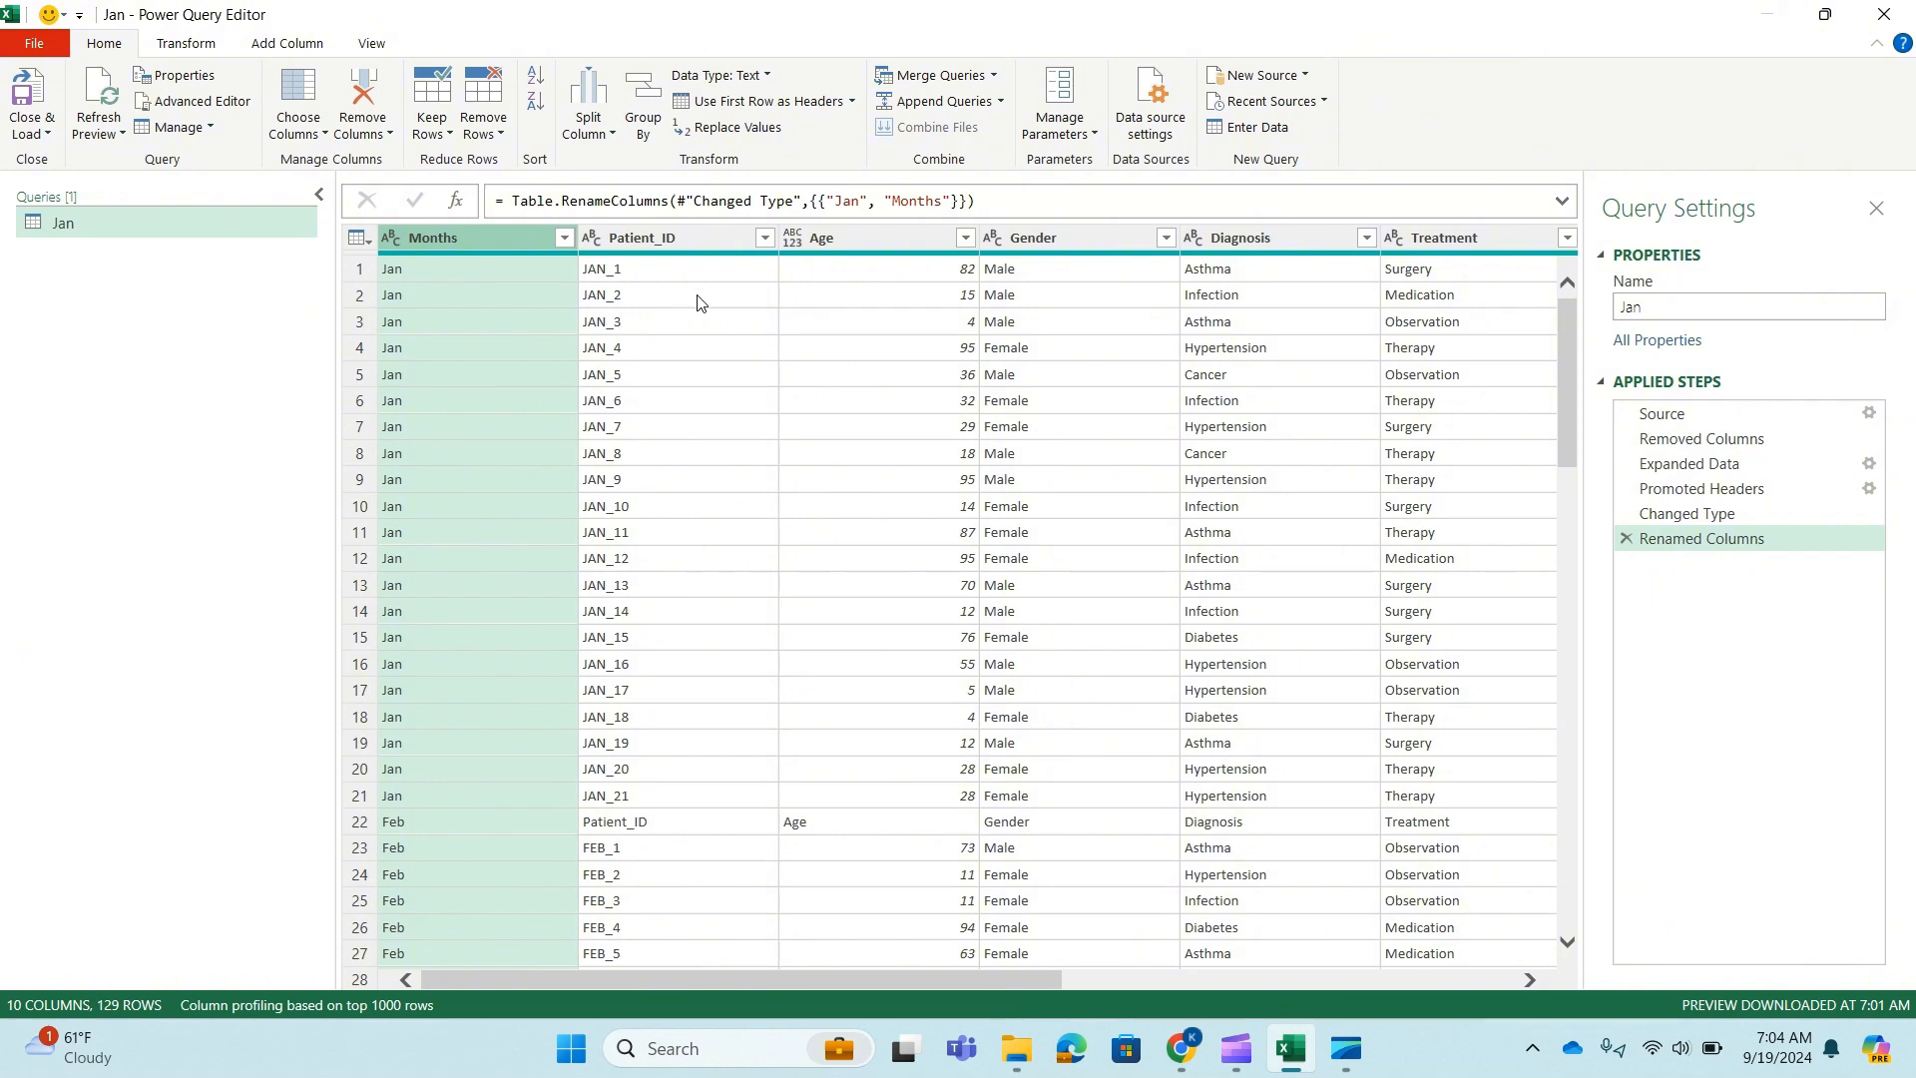
left_click(765, 242)
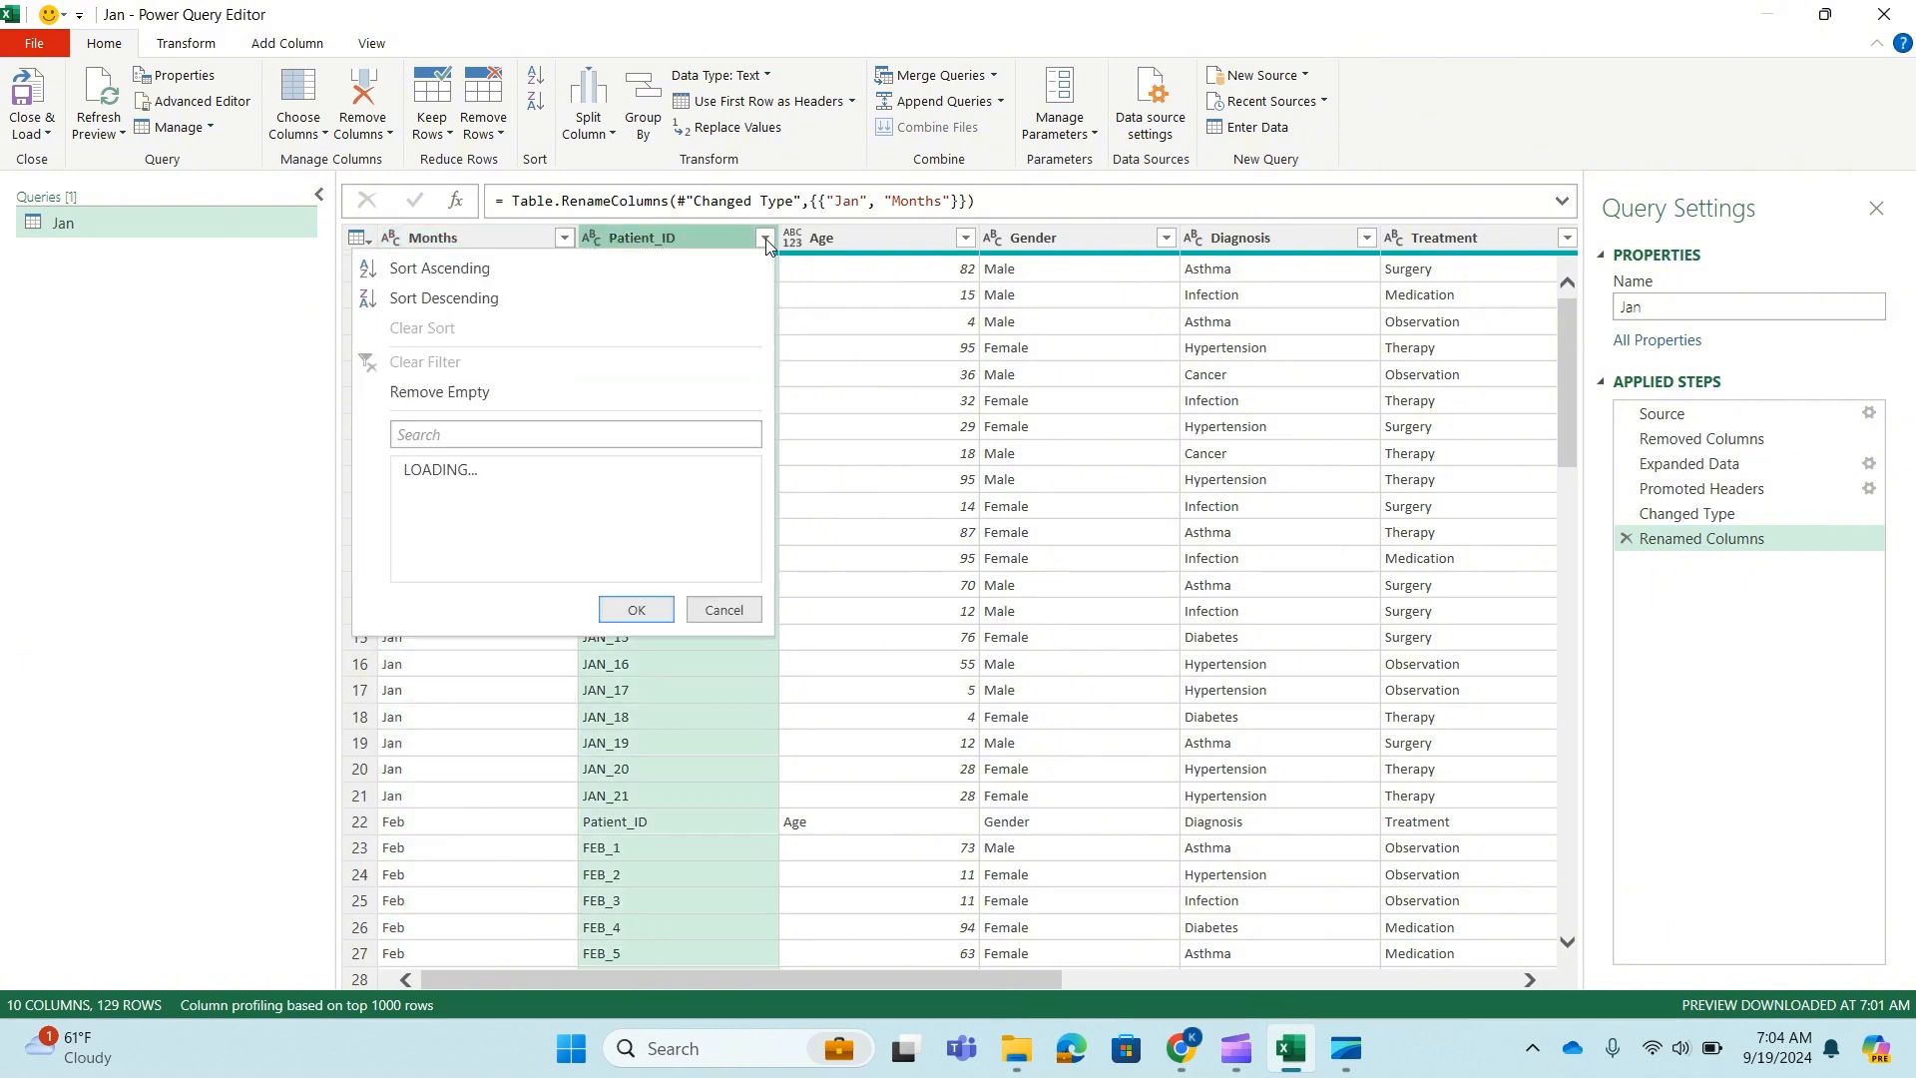
scroll(518, 596, "down", 3)
scroll(518, 596, "down", 3)
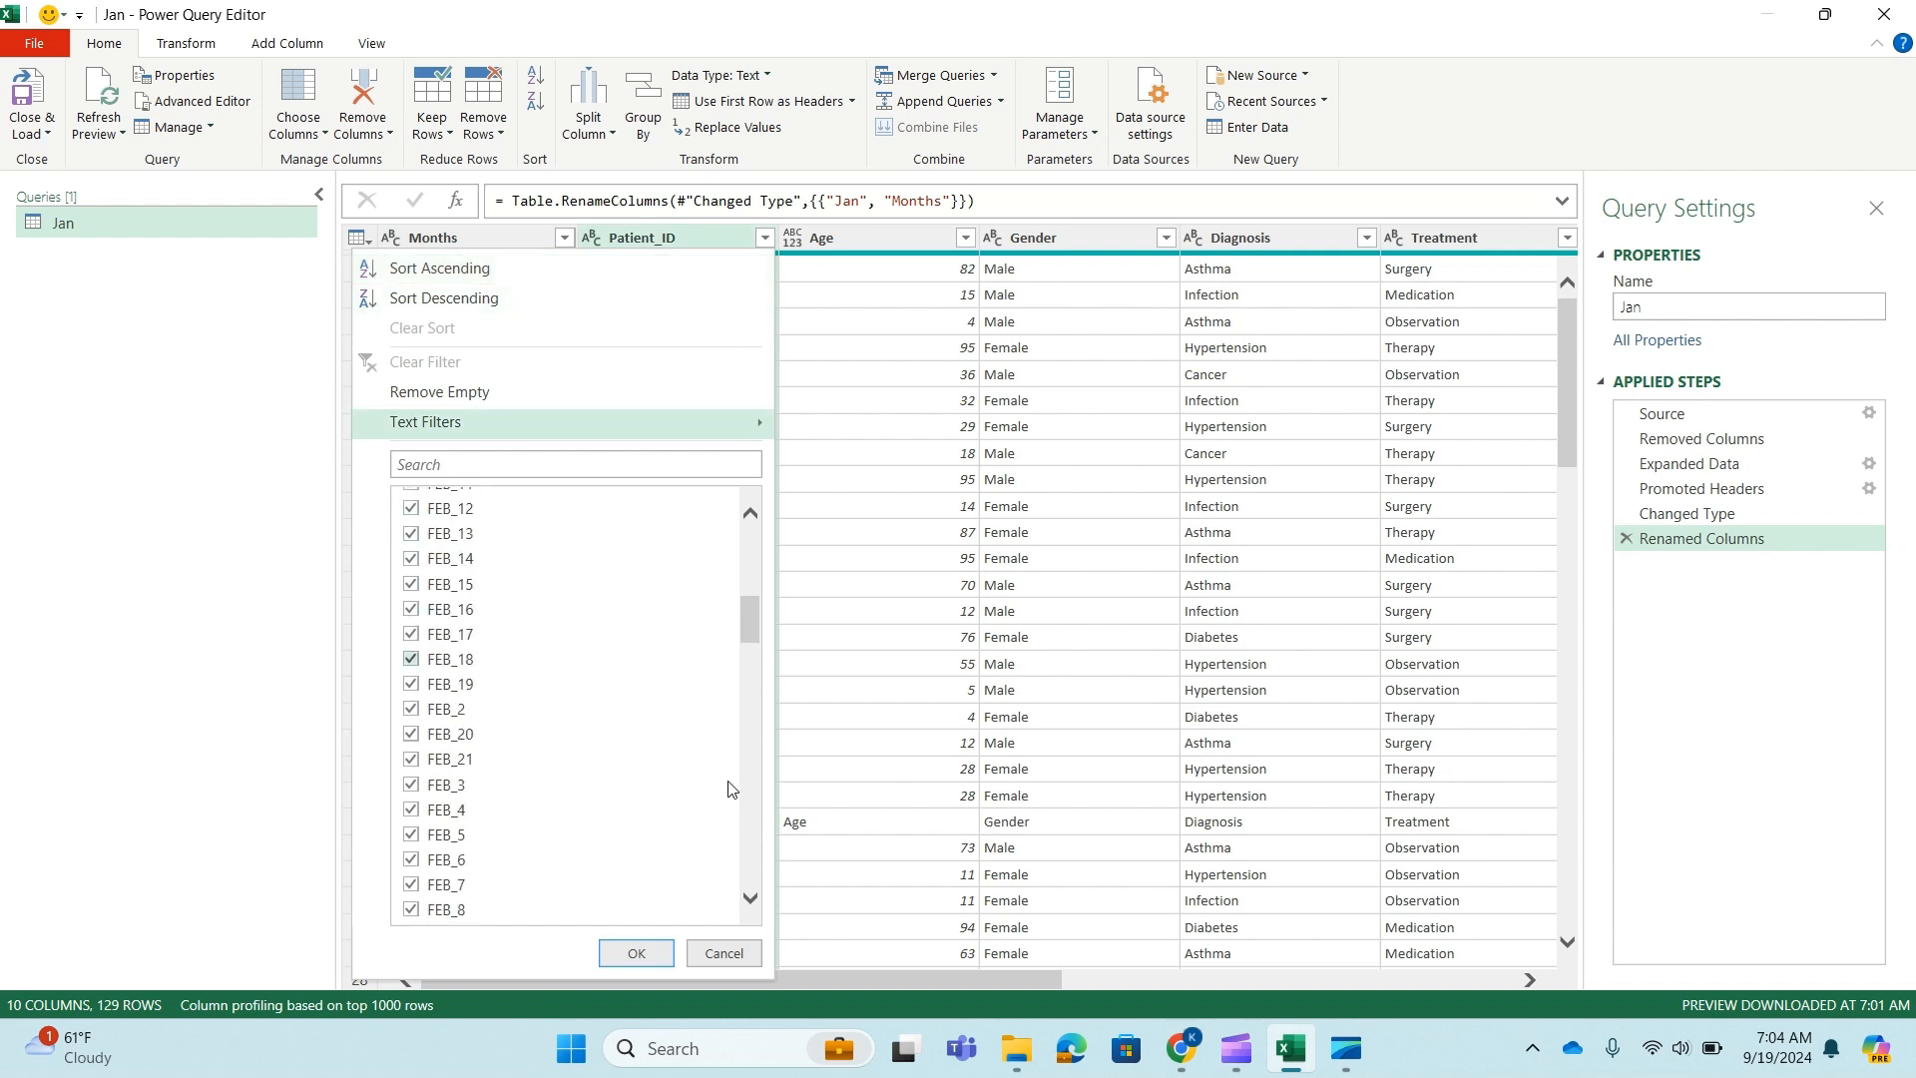
left_click_drag(752, 621, 736, 876)
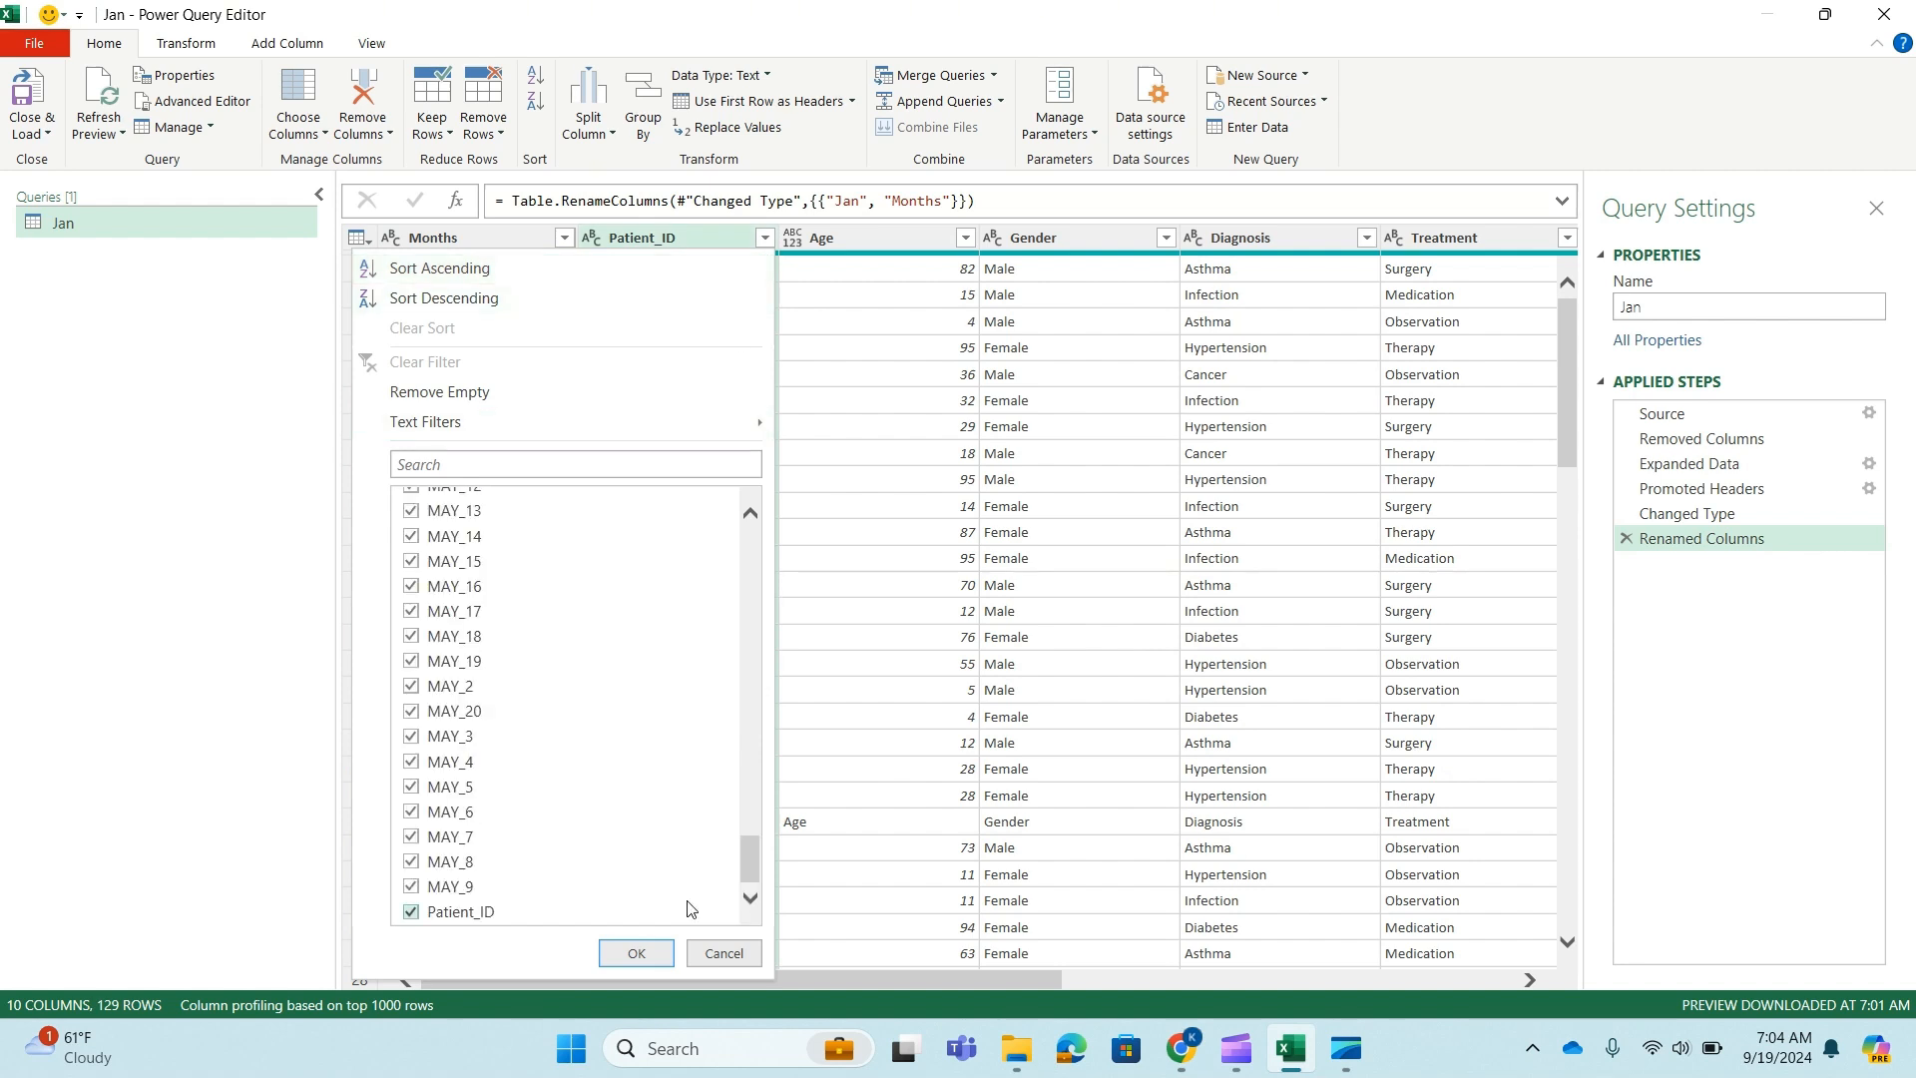
left_click(412, 913)
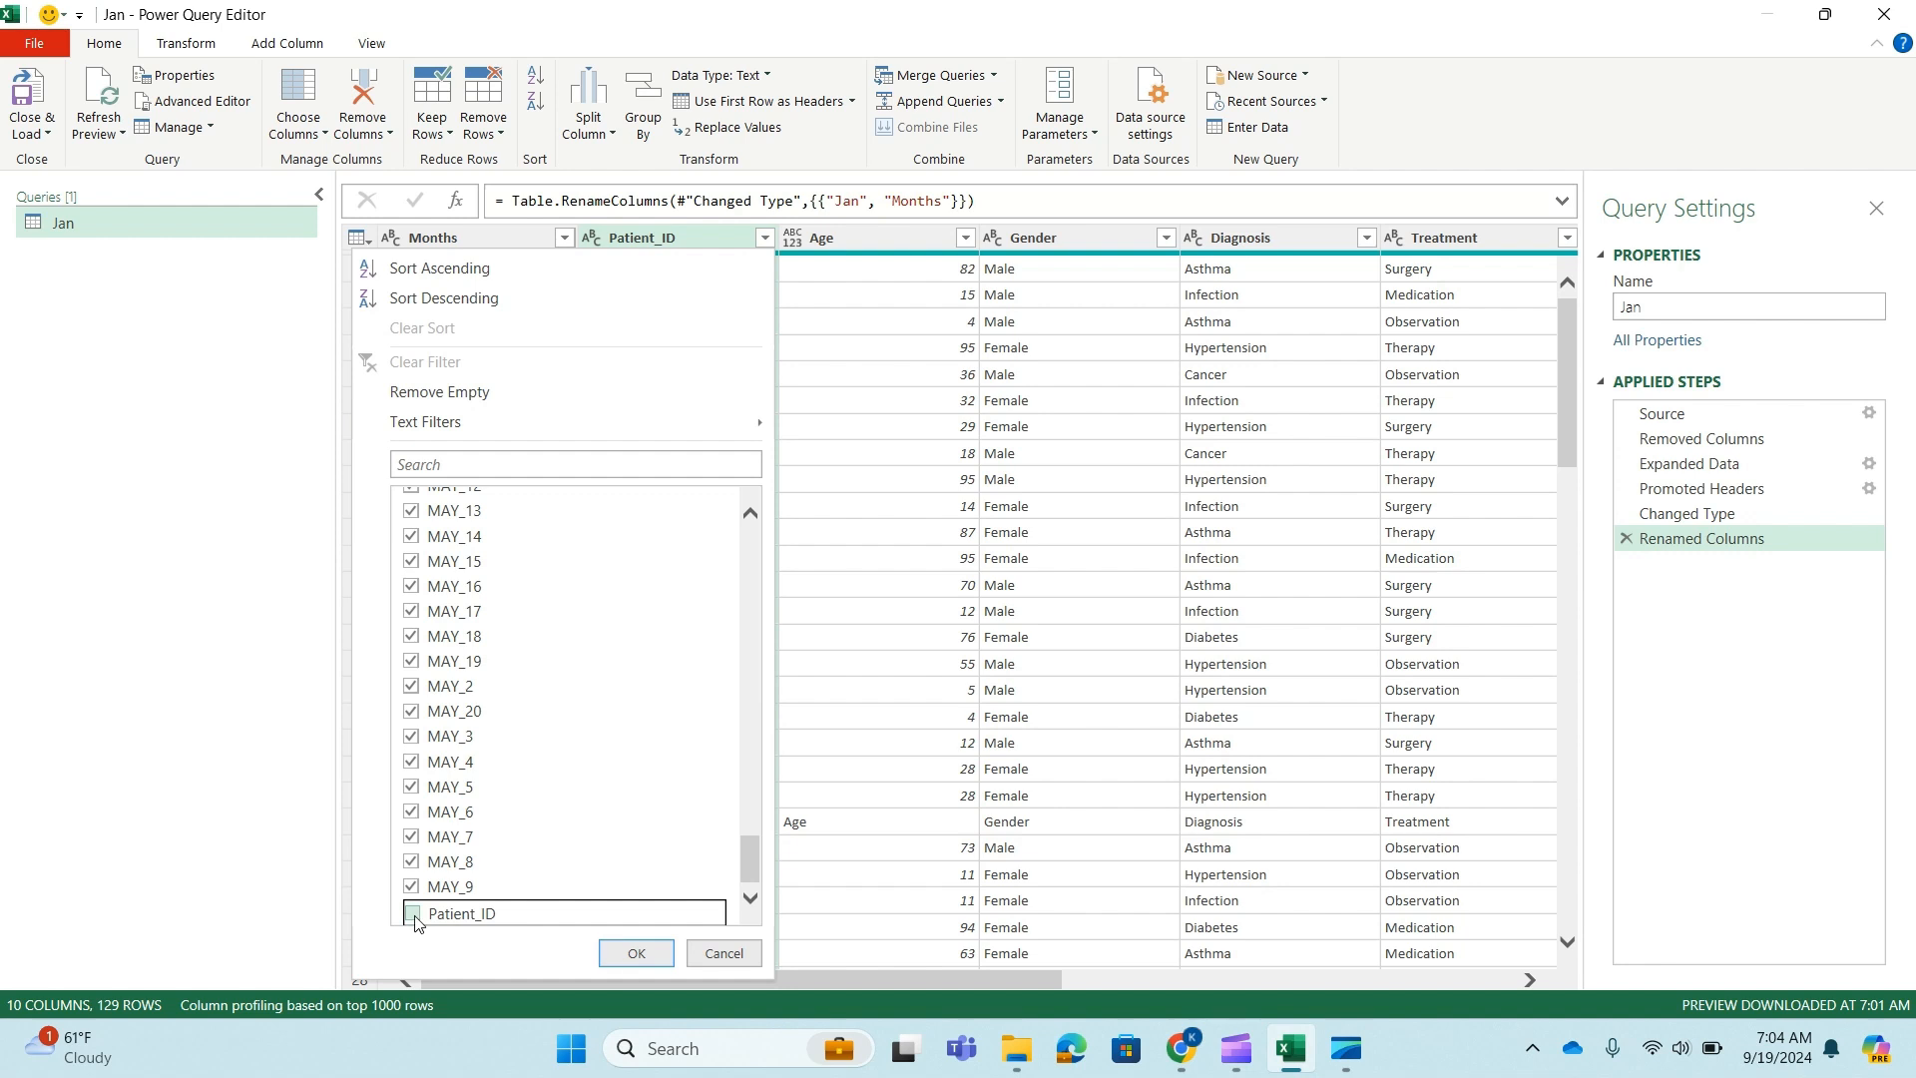
left_click(635, 953)
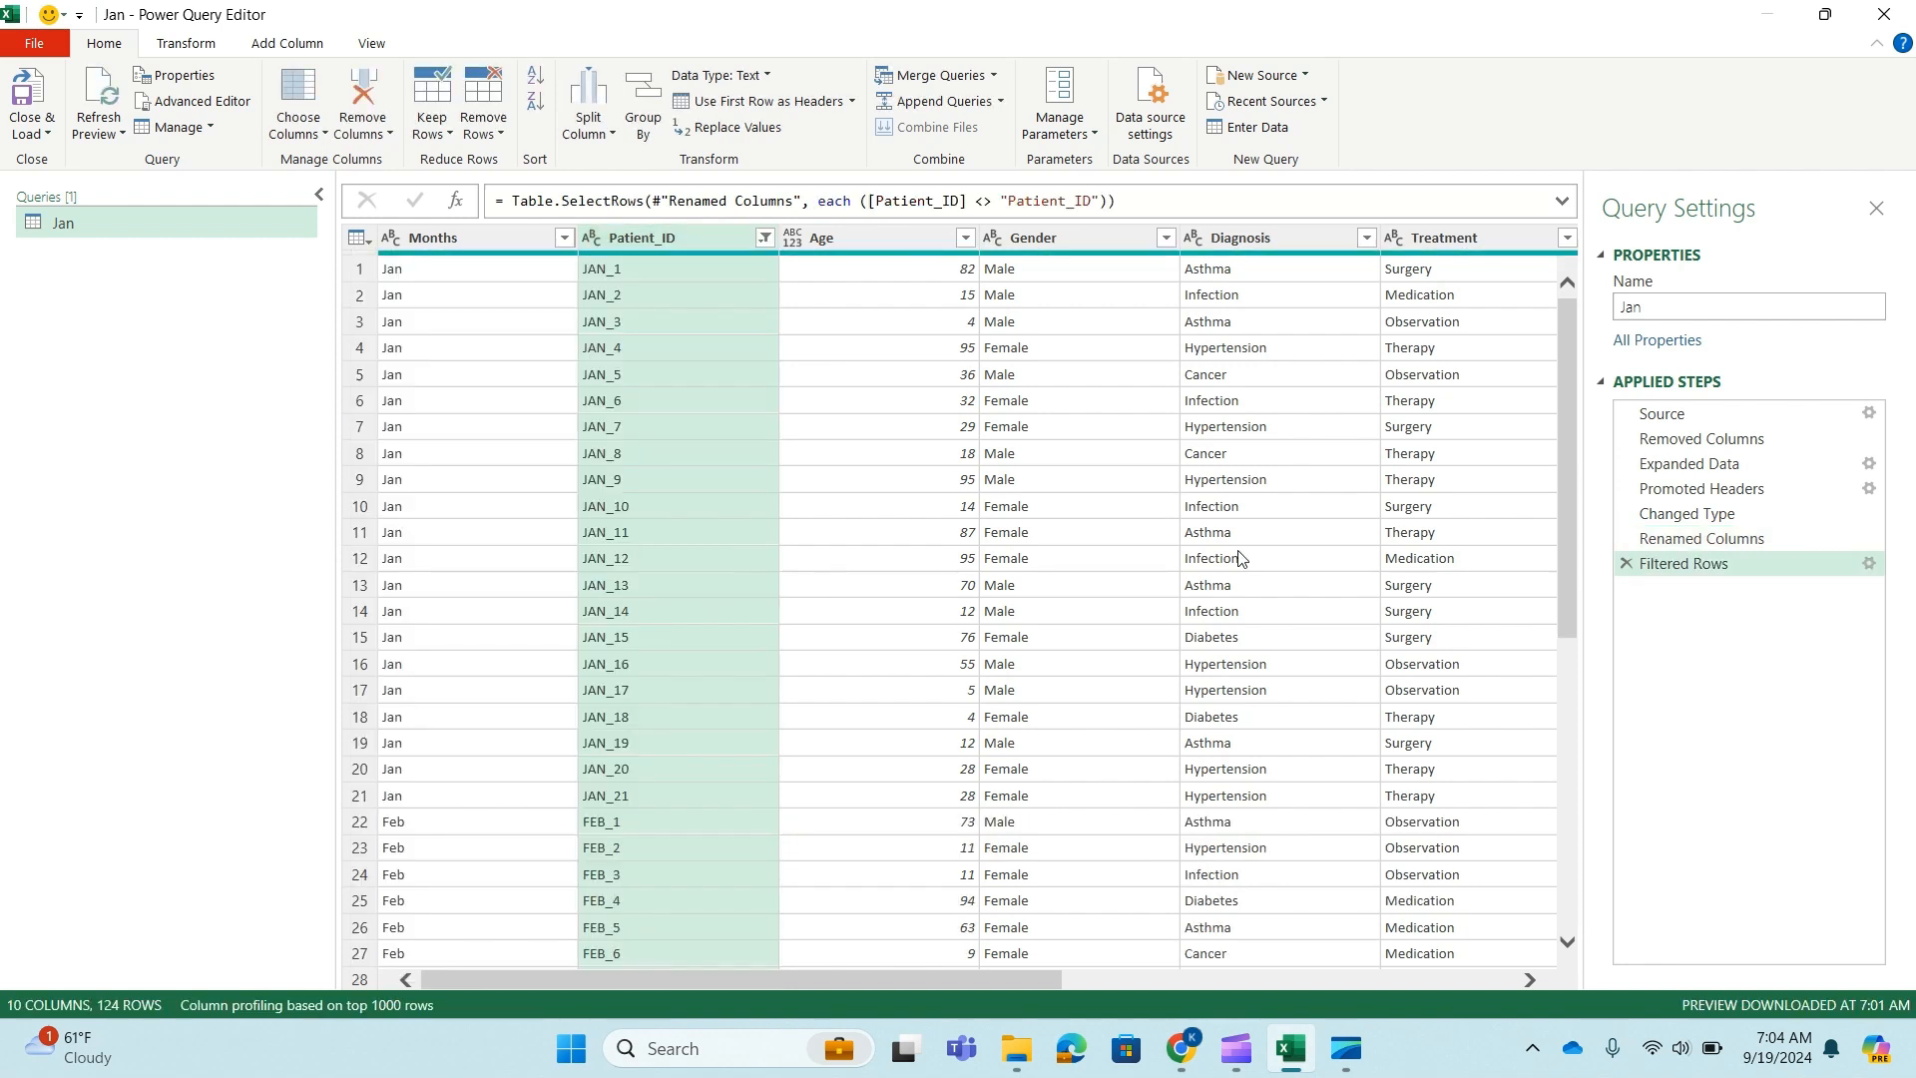
- Load the query result to a new worksheet as a table
mouse_move(1566, 353)
left_mouse_down()
mouse_move(1590, 885)
mouse_move(1553, 667)
mouse_move(1561, 319)
left_mouse_up()
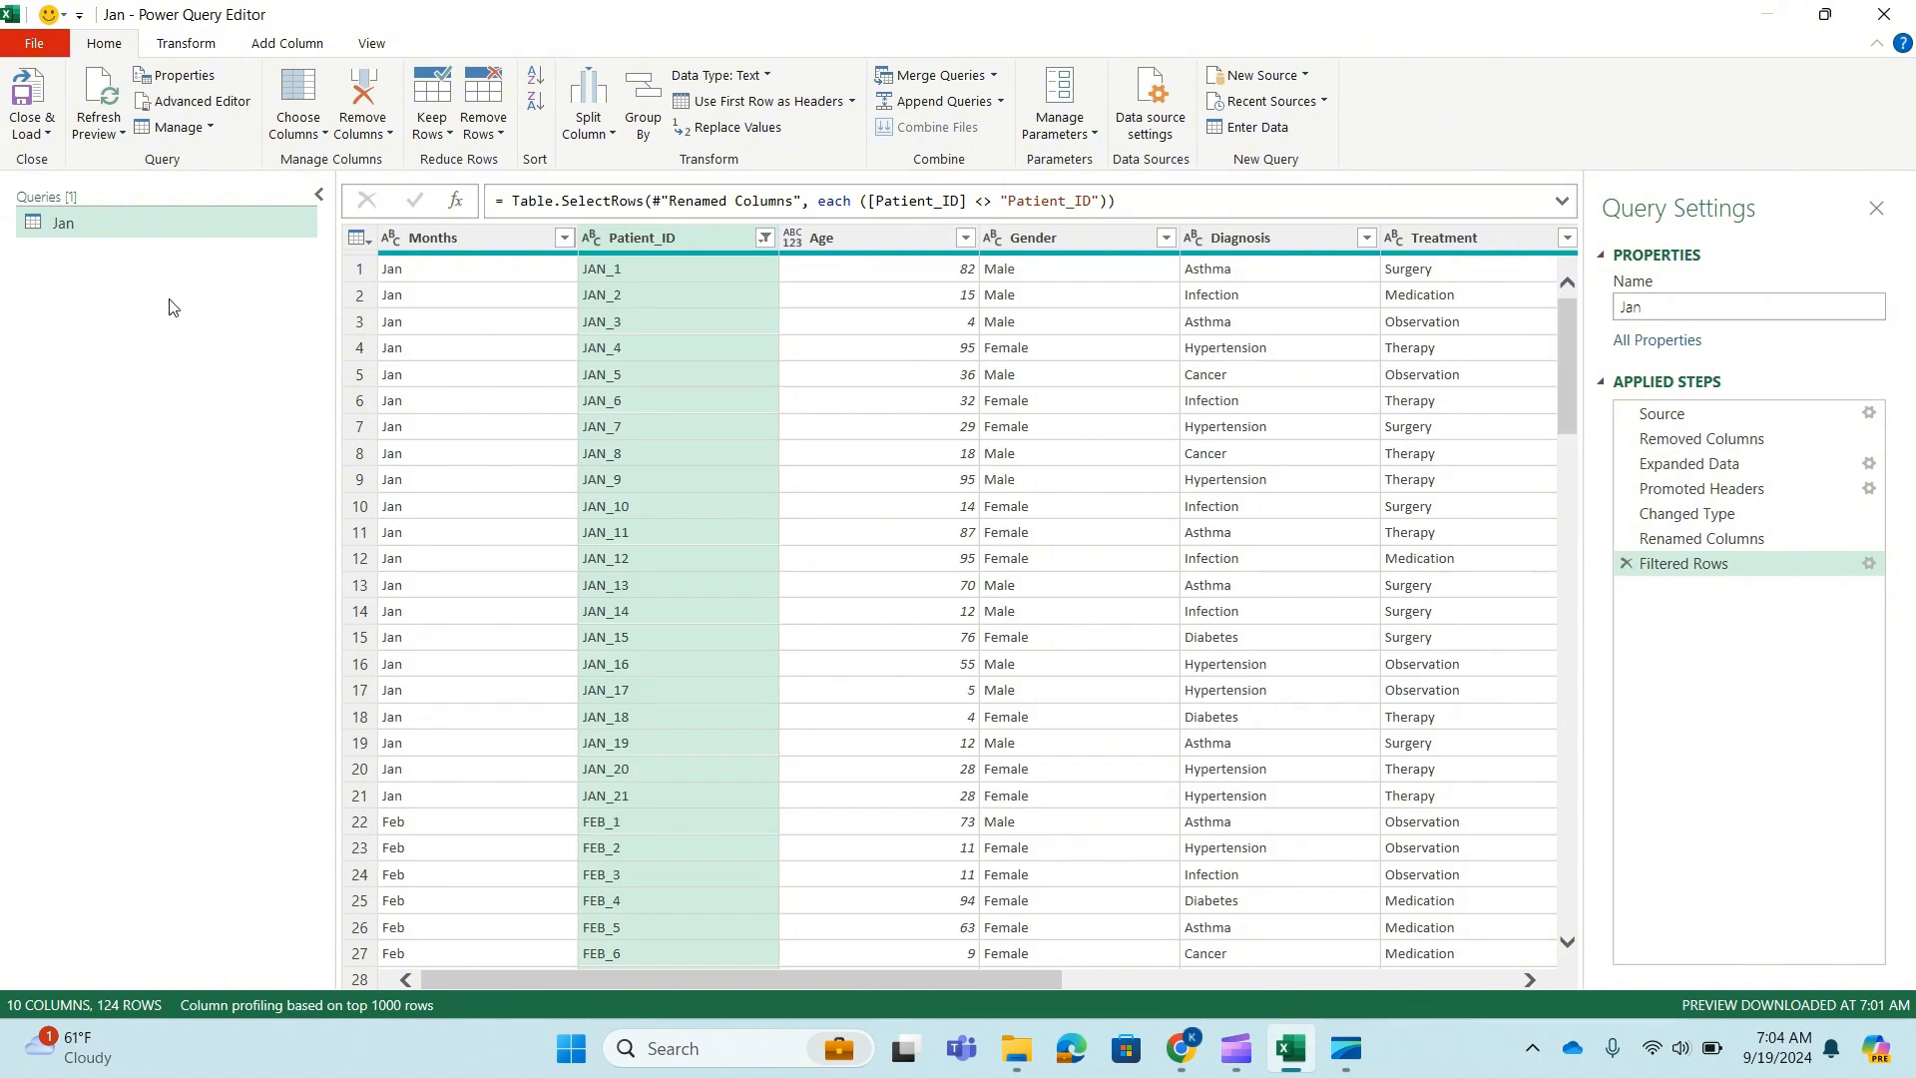
left_click(32, 124)
left_click(92, 187)
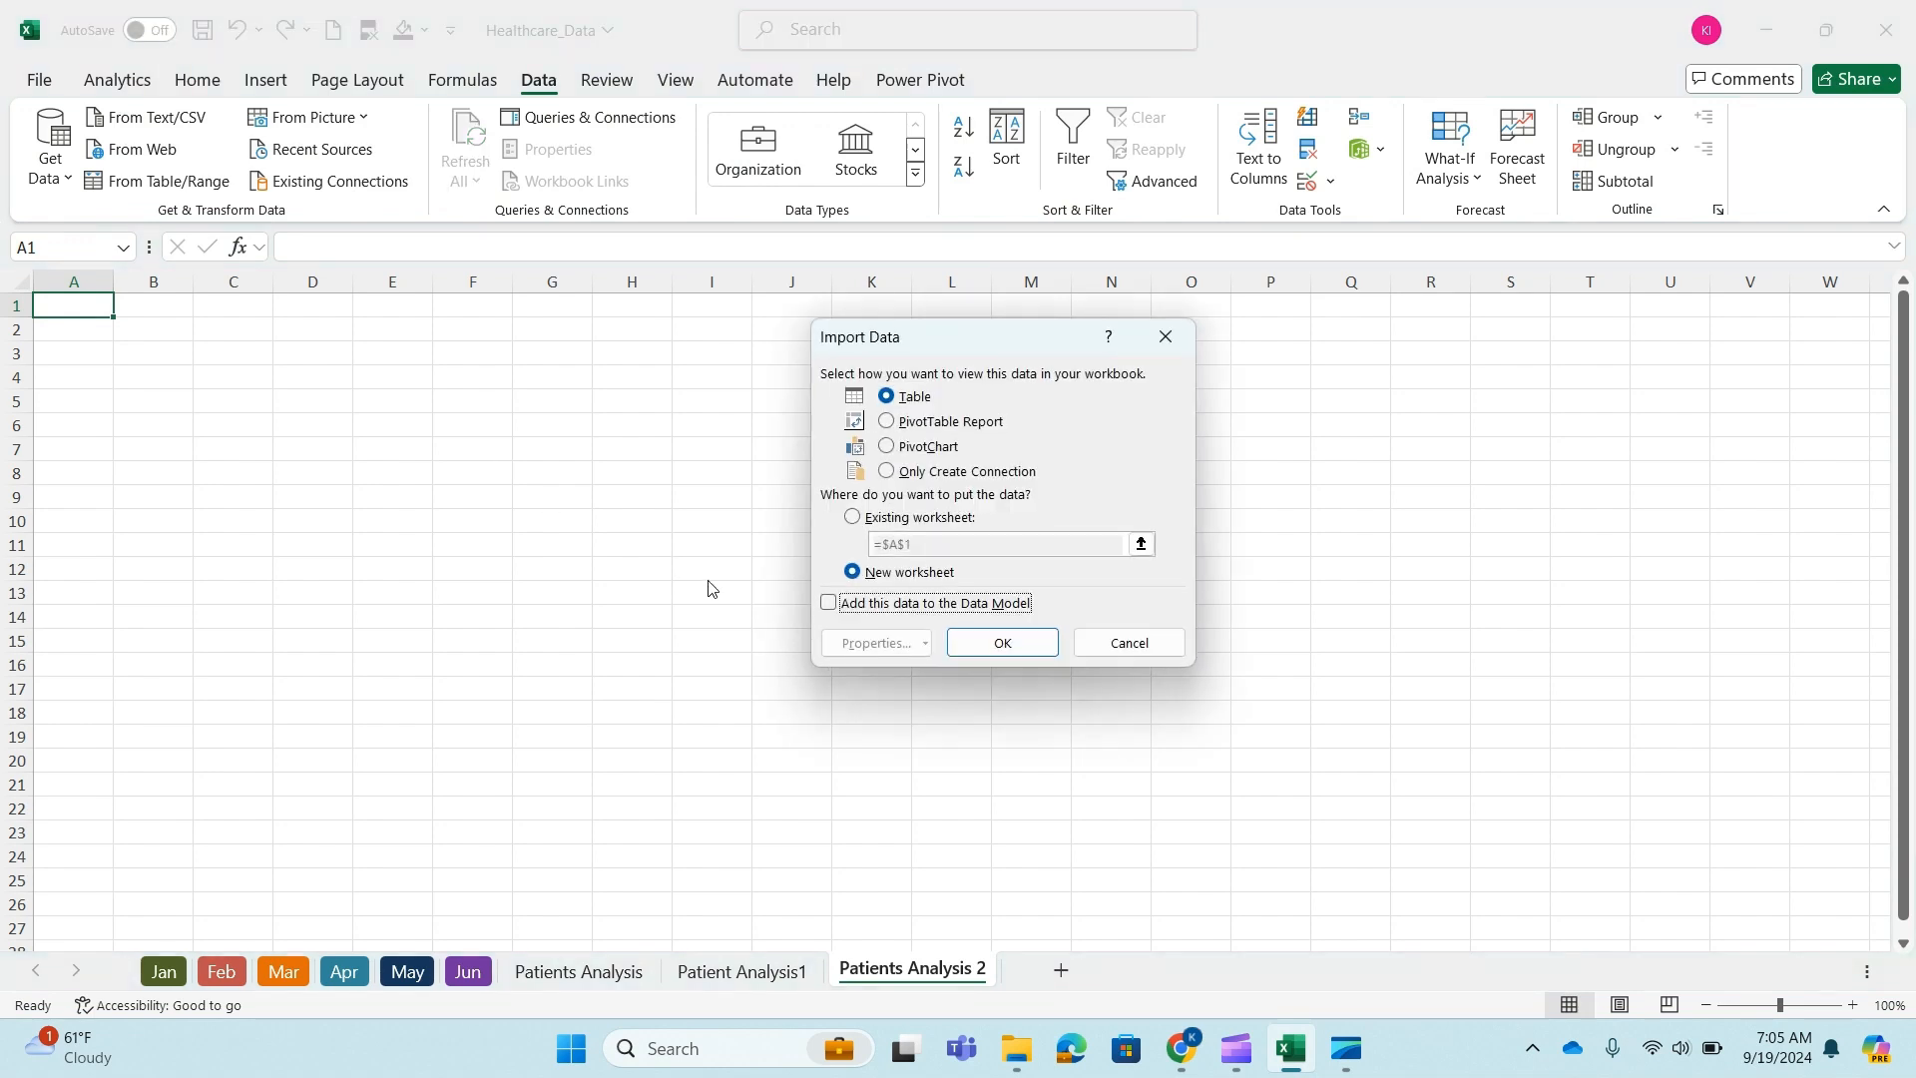
left_click(1019, 641)
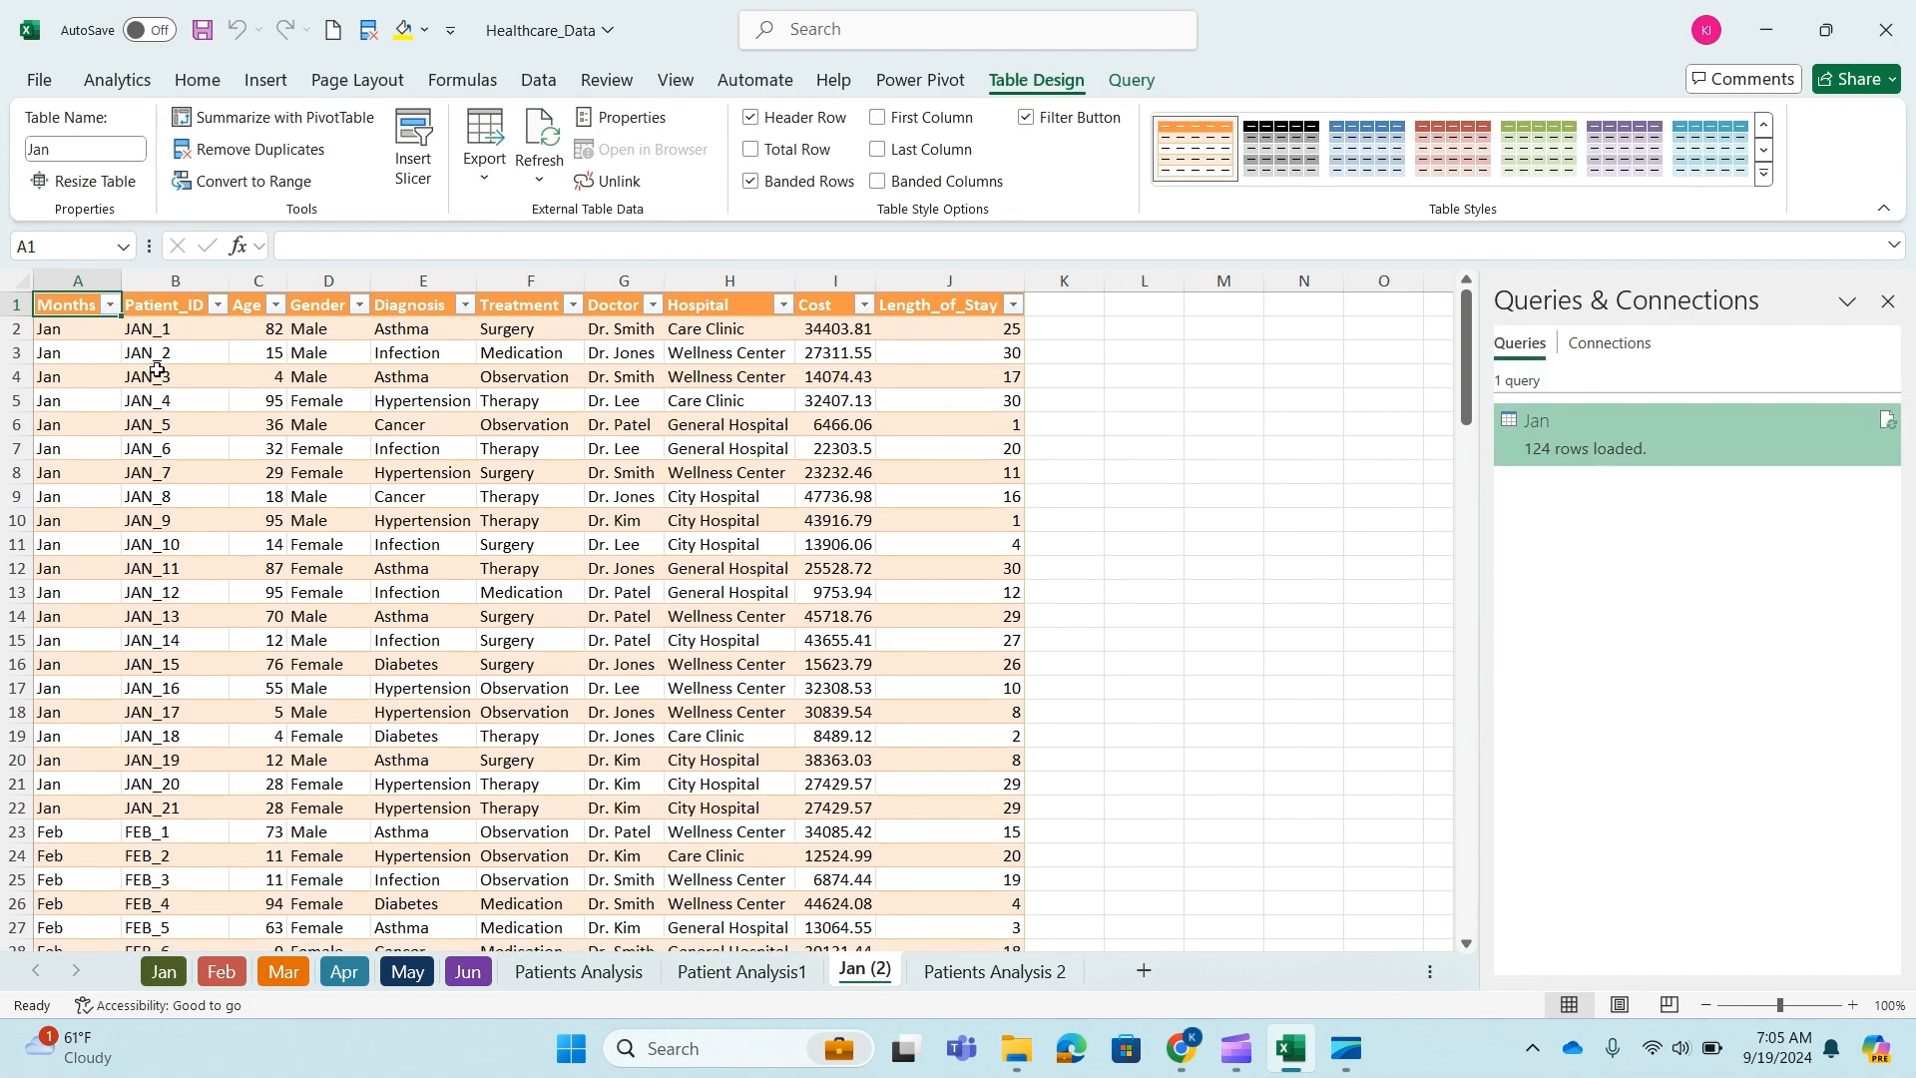
- Rename the new worksheet with the loaded table as Patients Analysis 3
left_click(861, 972)
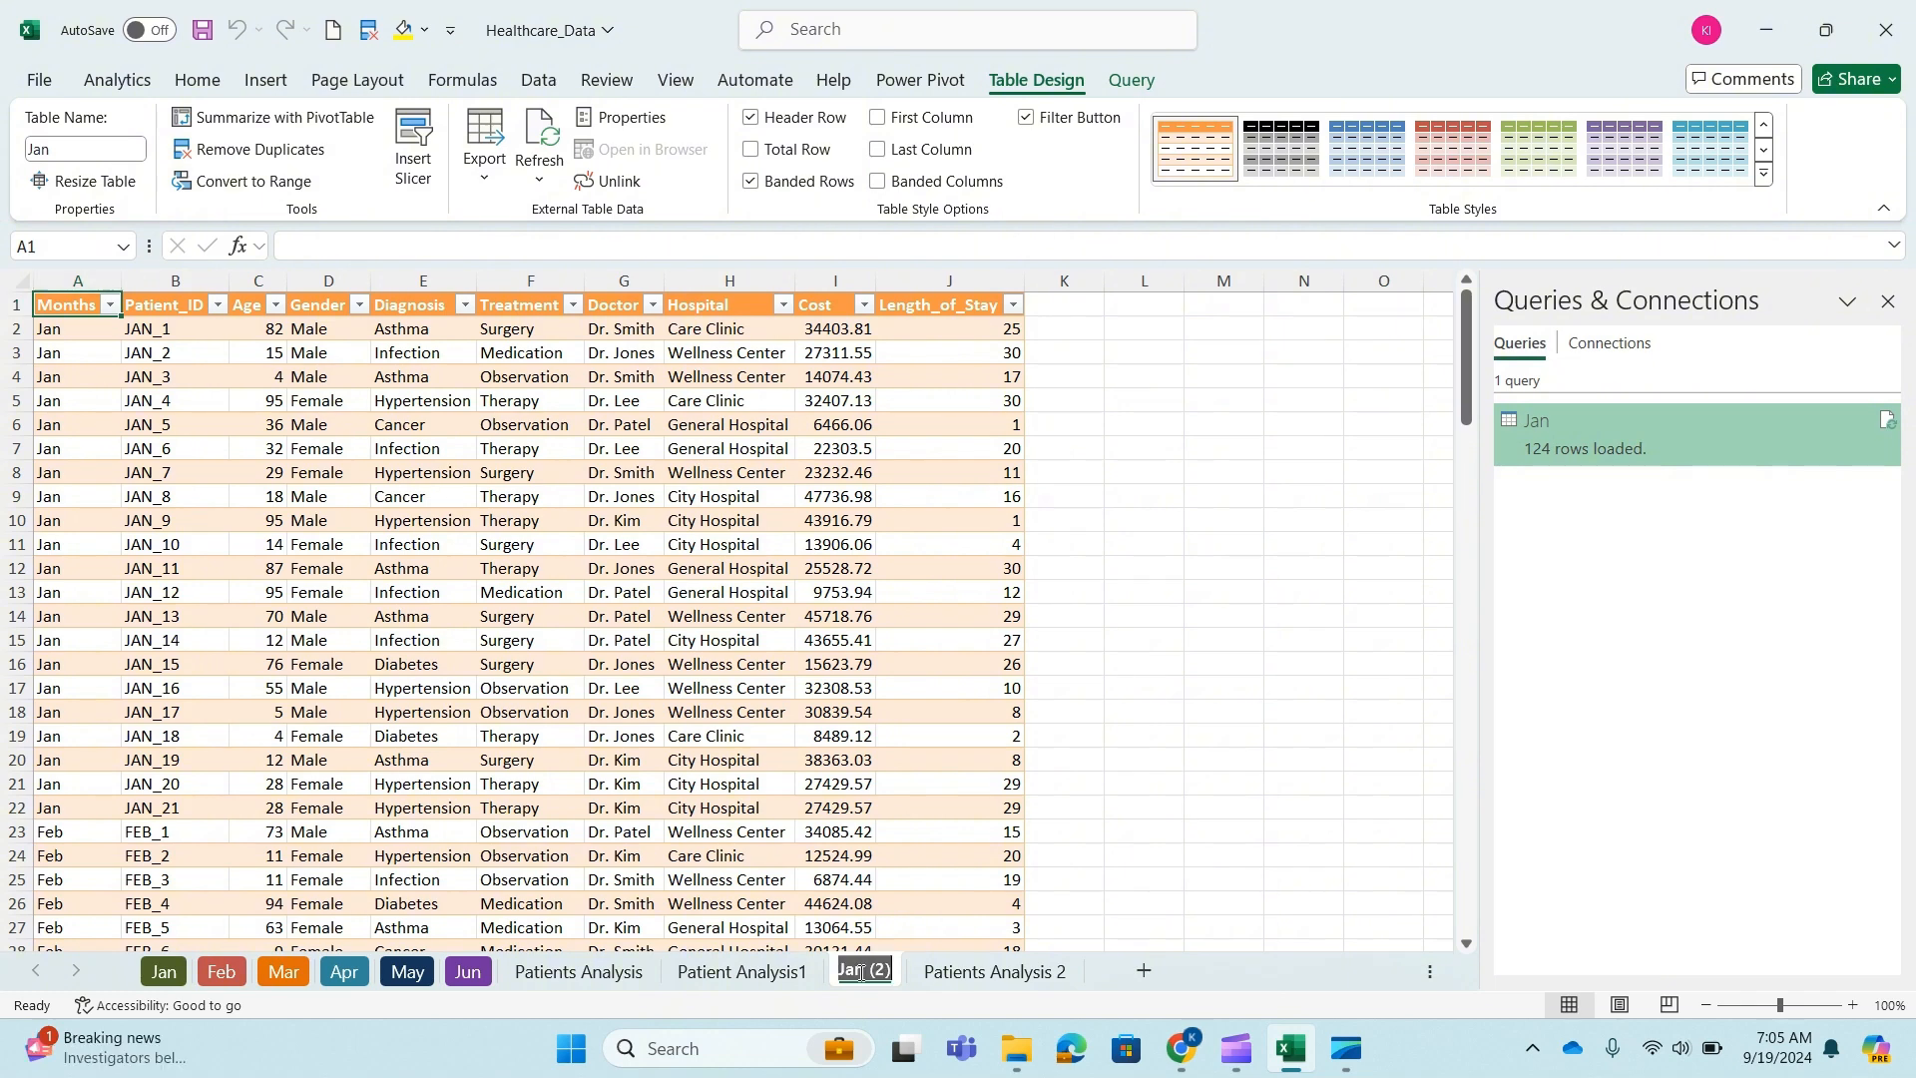
type("Patie")
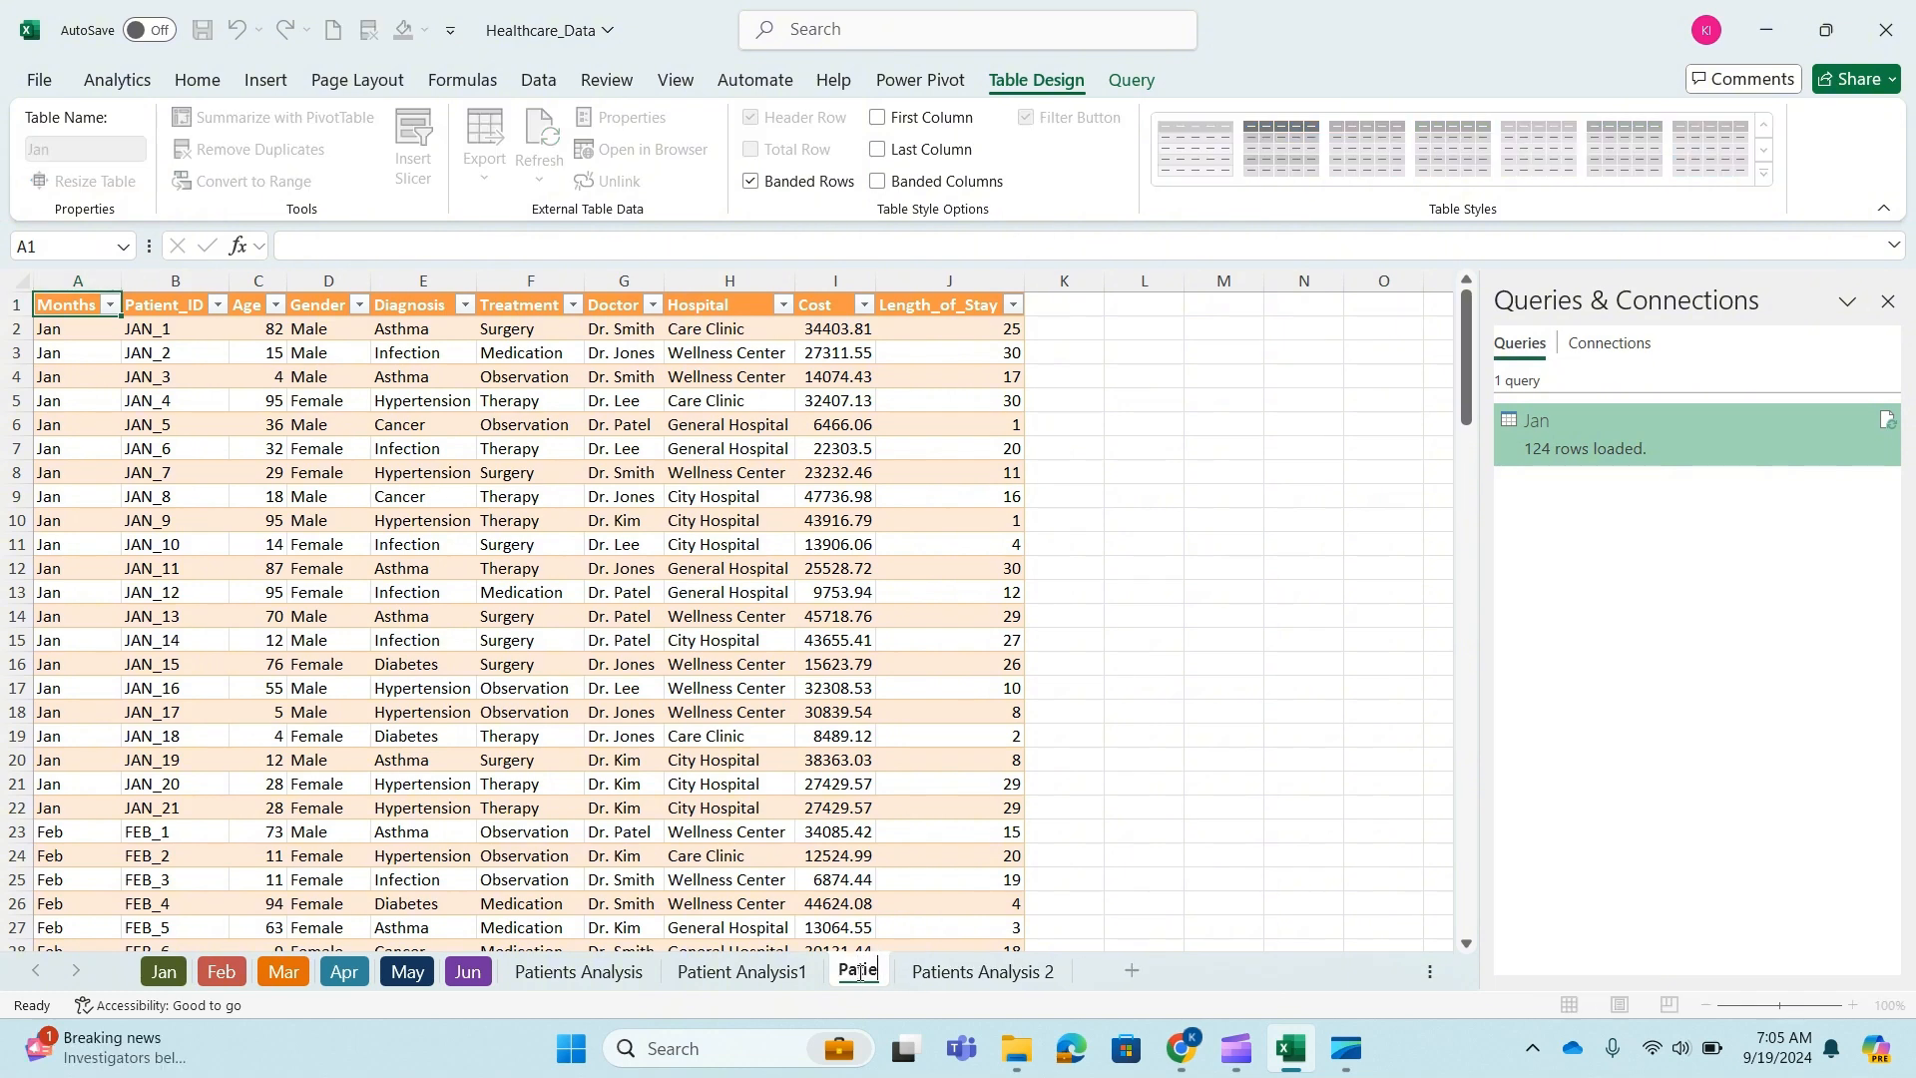
type("nts Analysis")
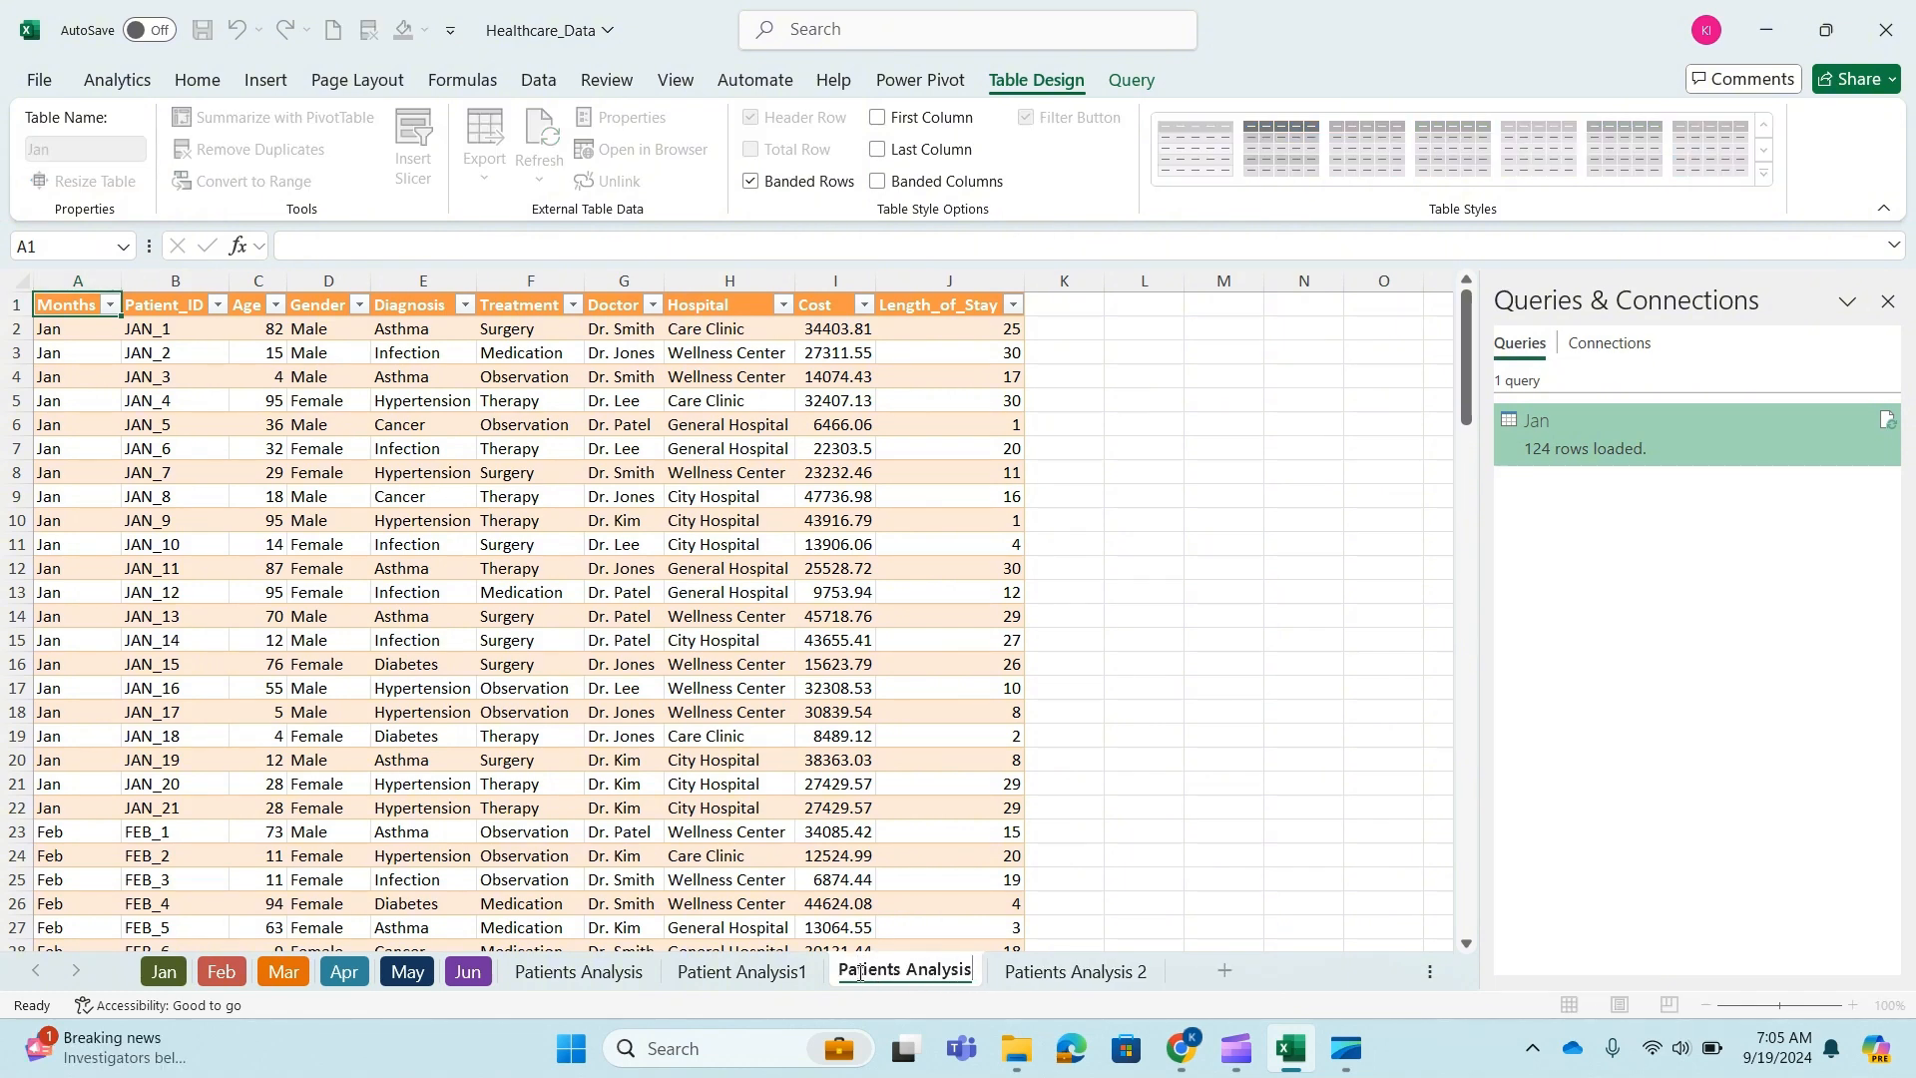
type(" 3")
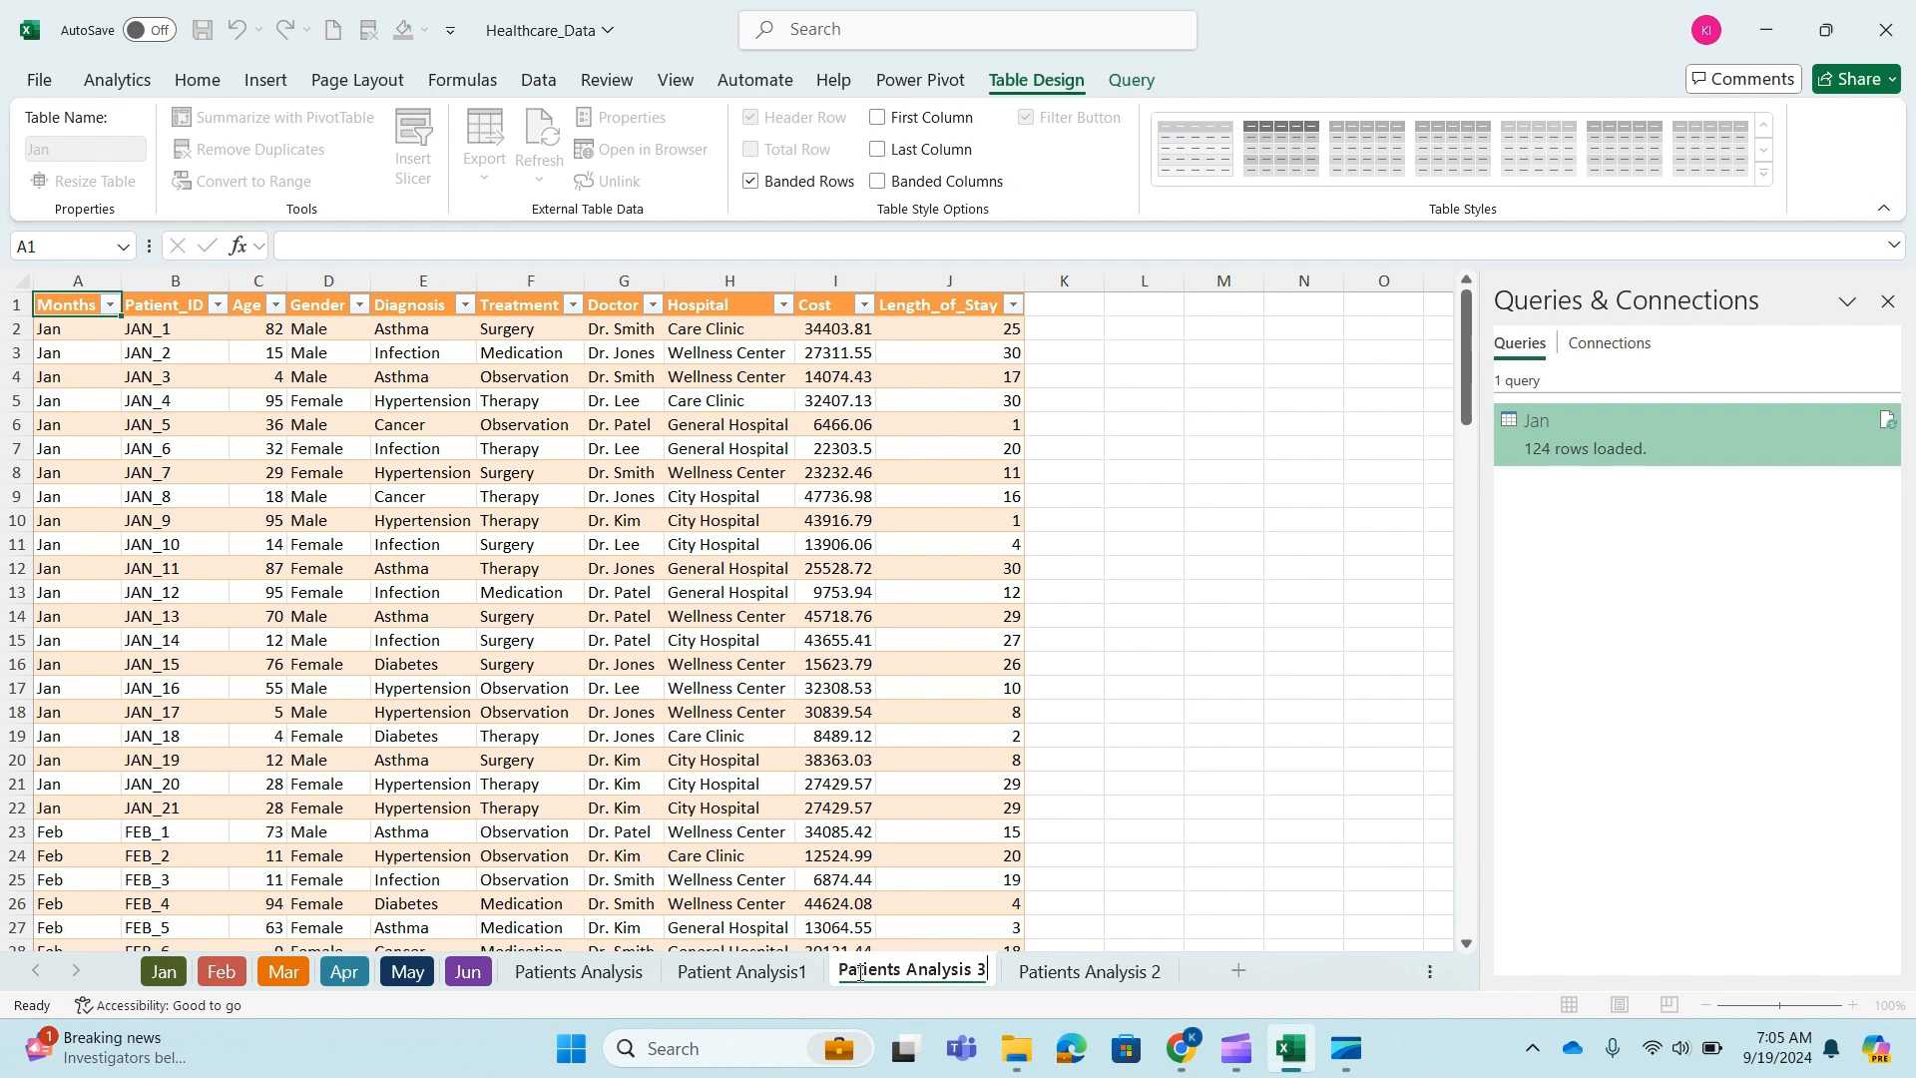
key("Return")
- Look through the combined table on Patients Analysis 3 from the January rows to the June rows
scroll(777, 696, "down", 9)
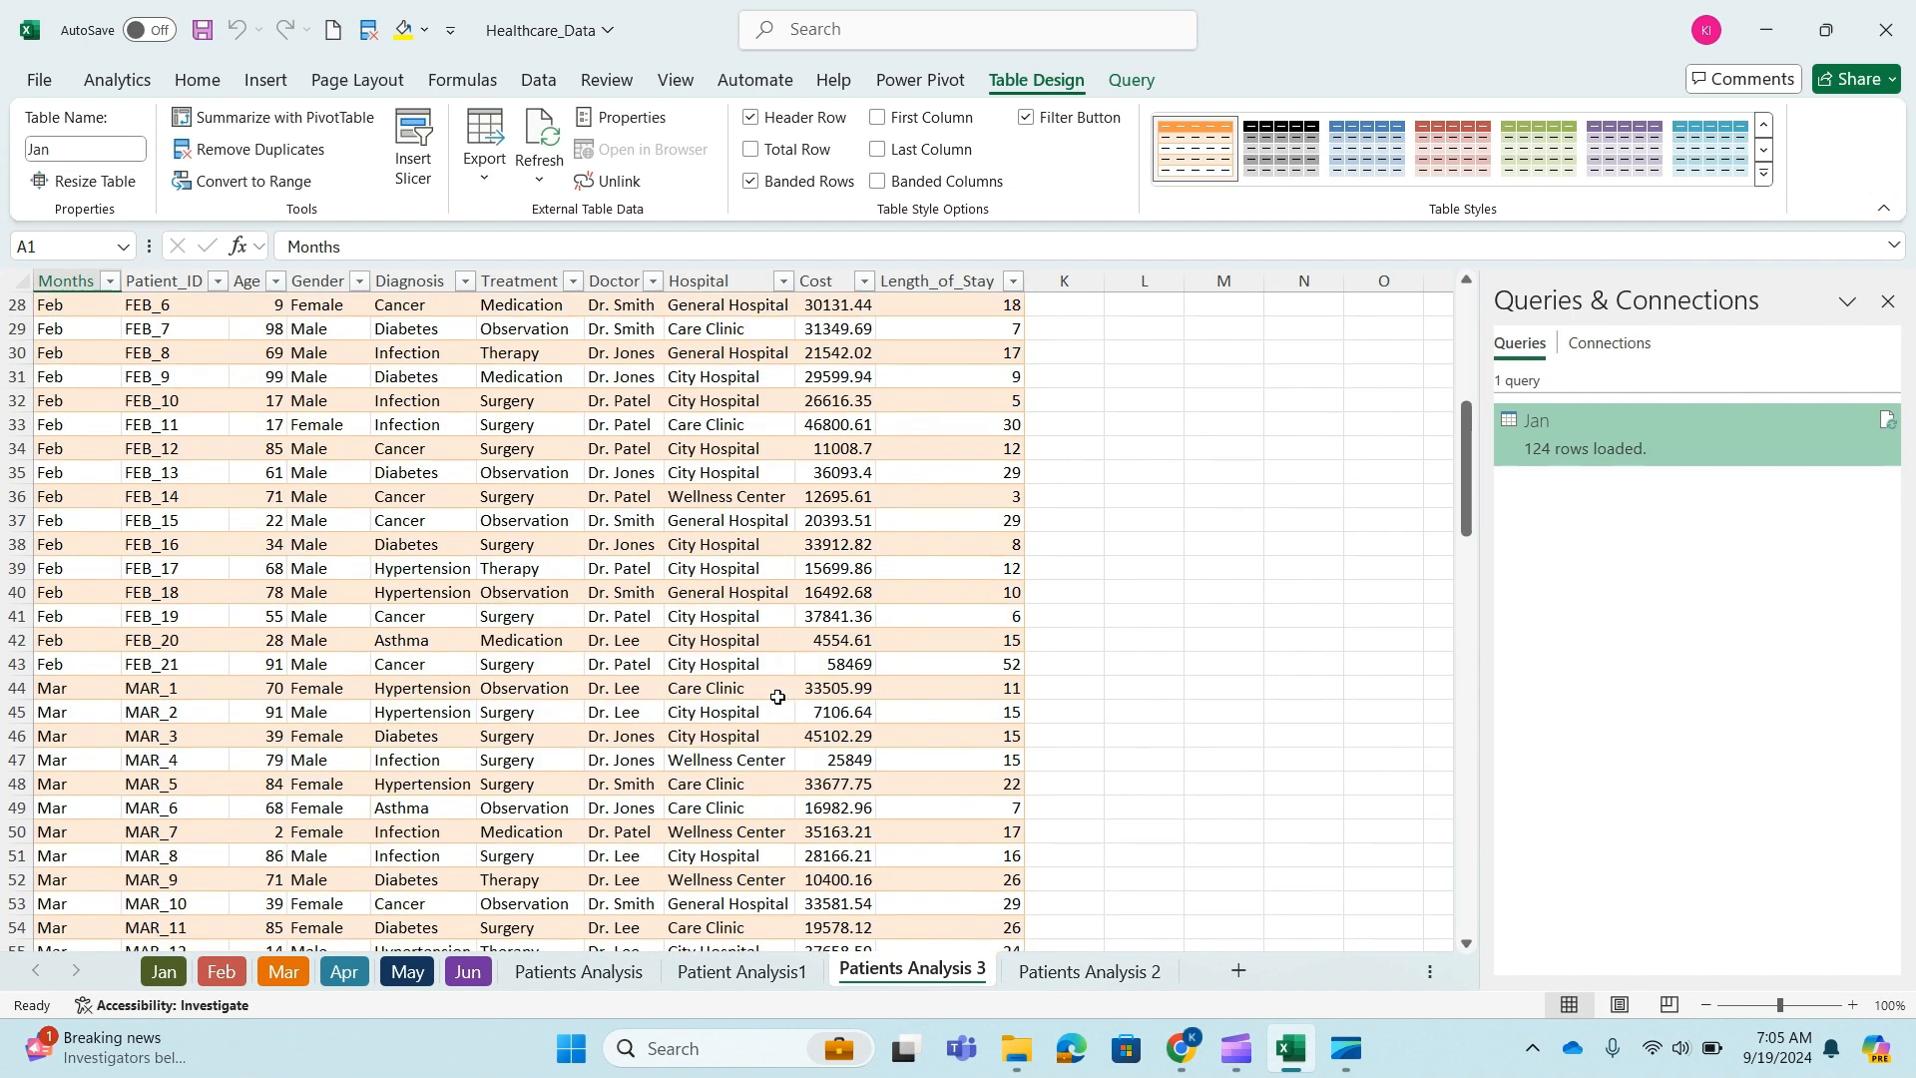
scroll(777, 696, "down", 20)
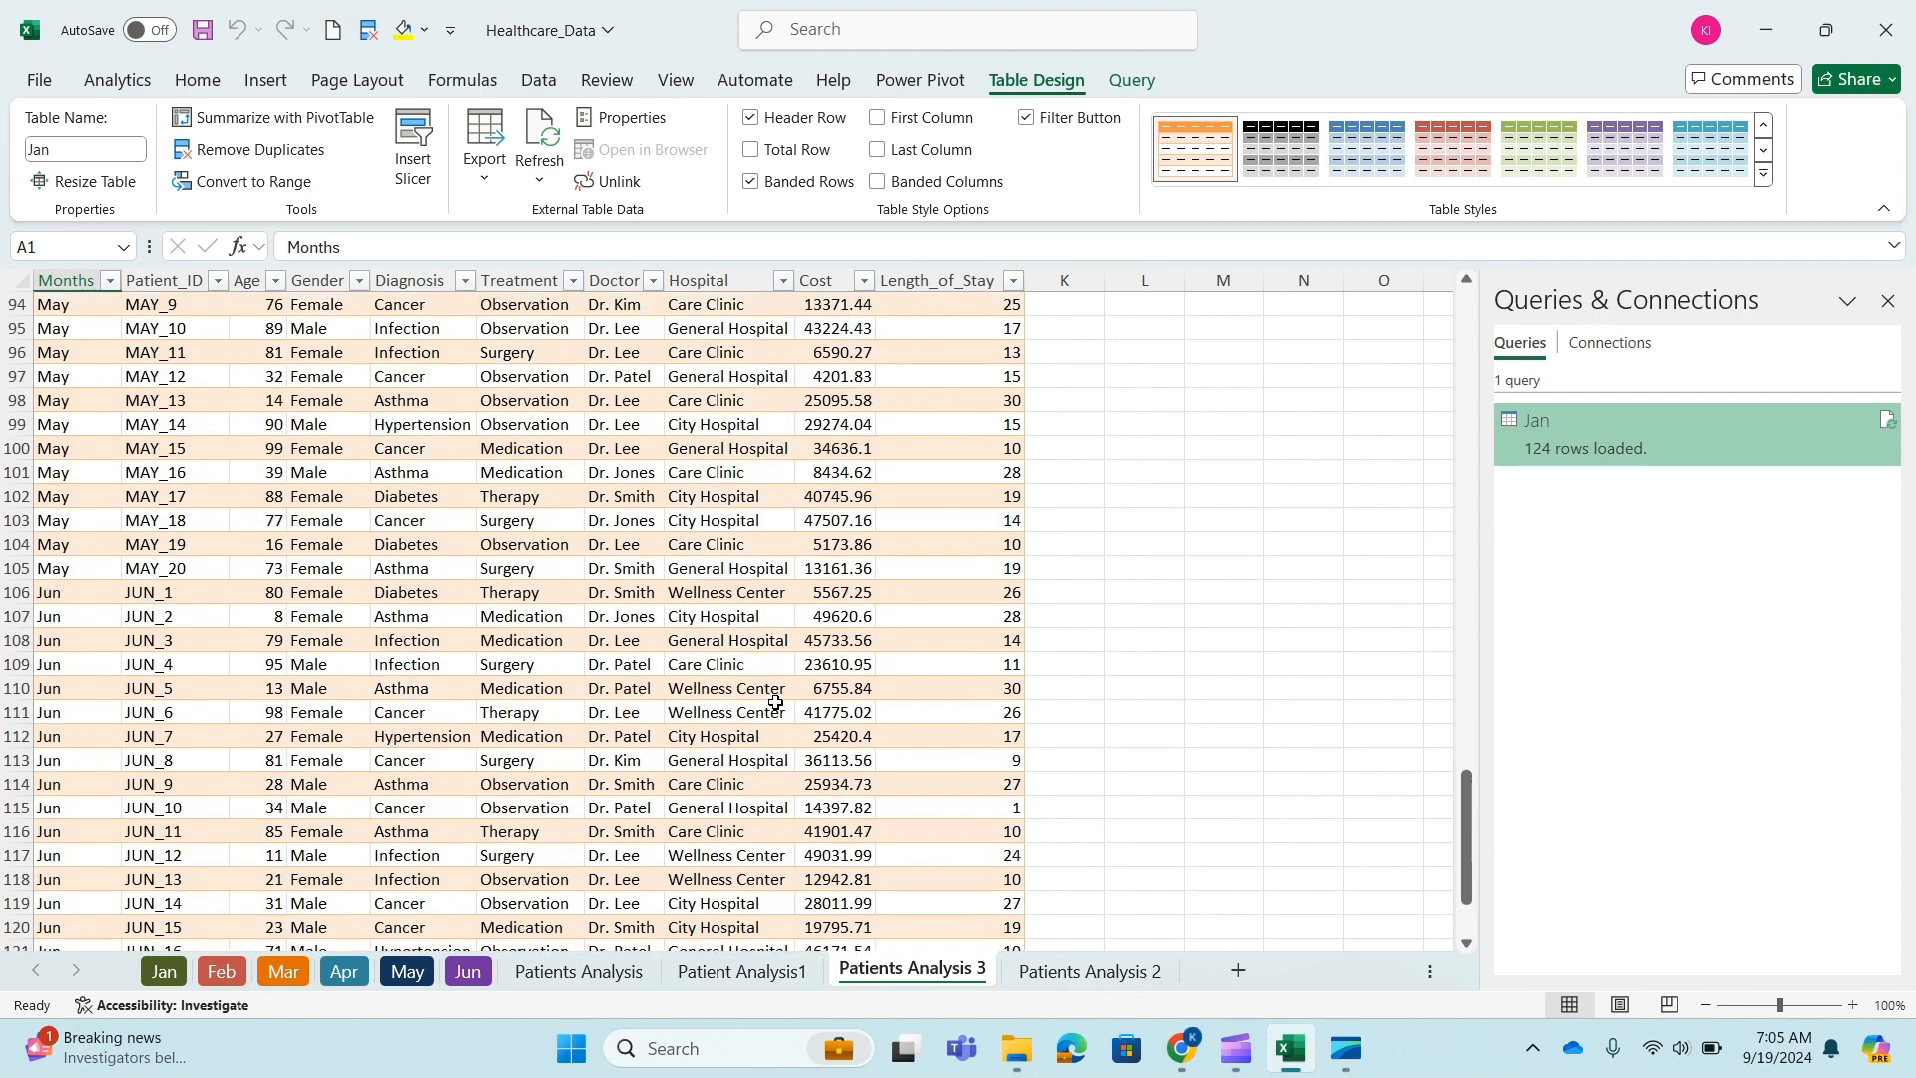
scroll(672, 735, "down", 7)
scroll(672, 735, "up", 5)
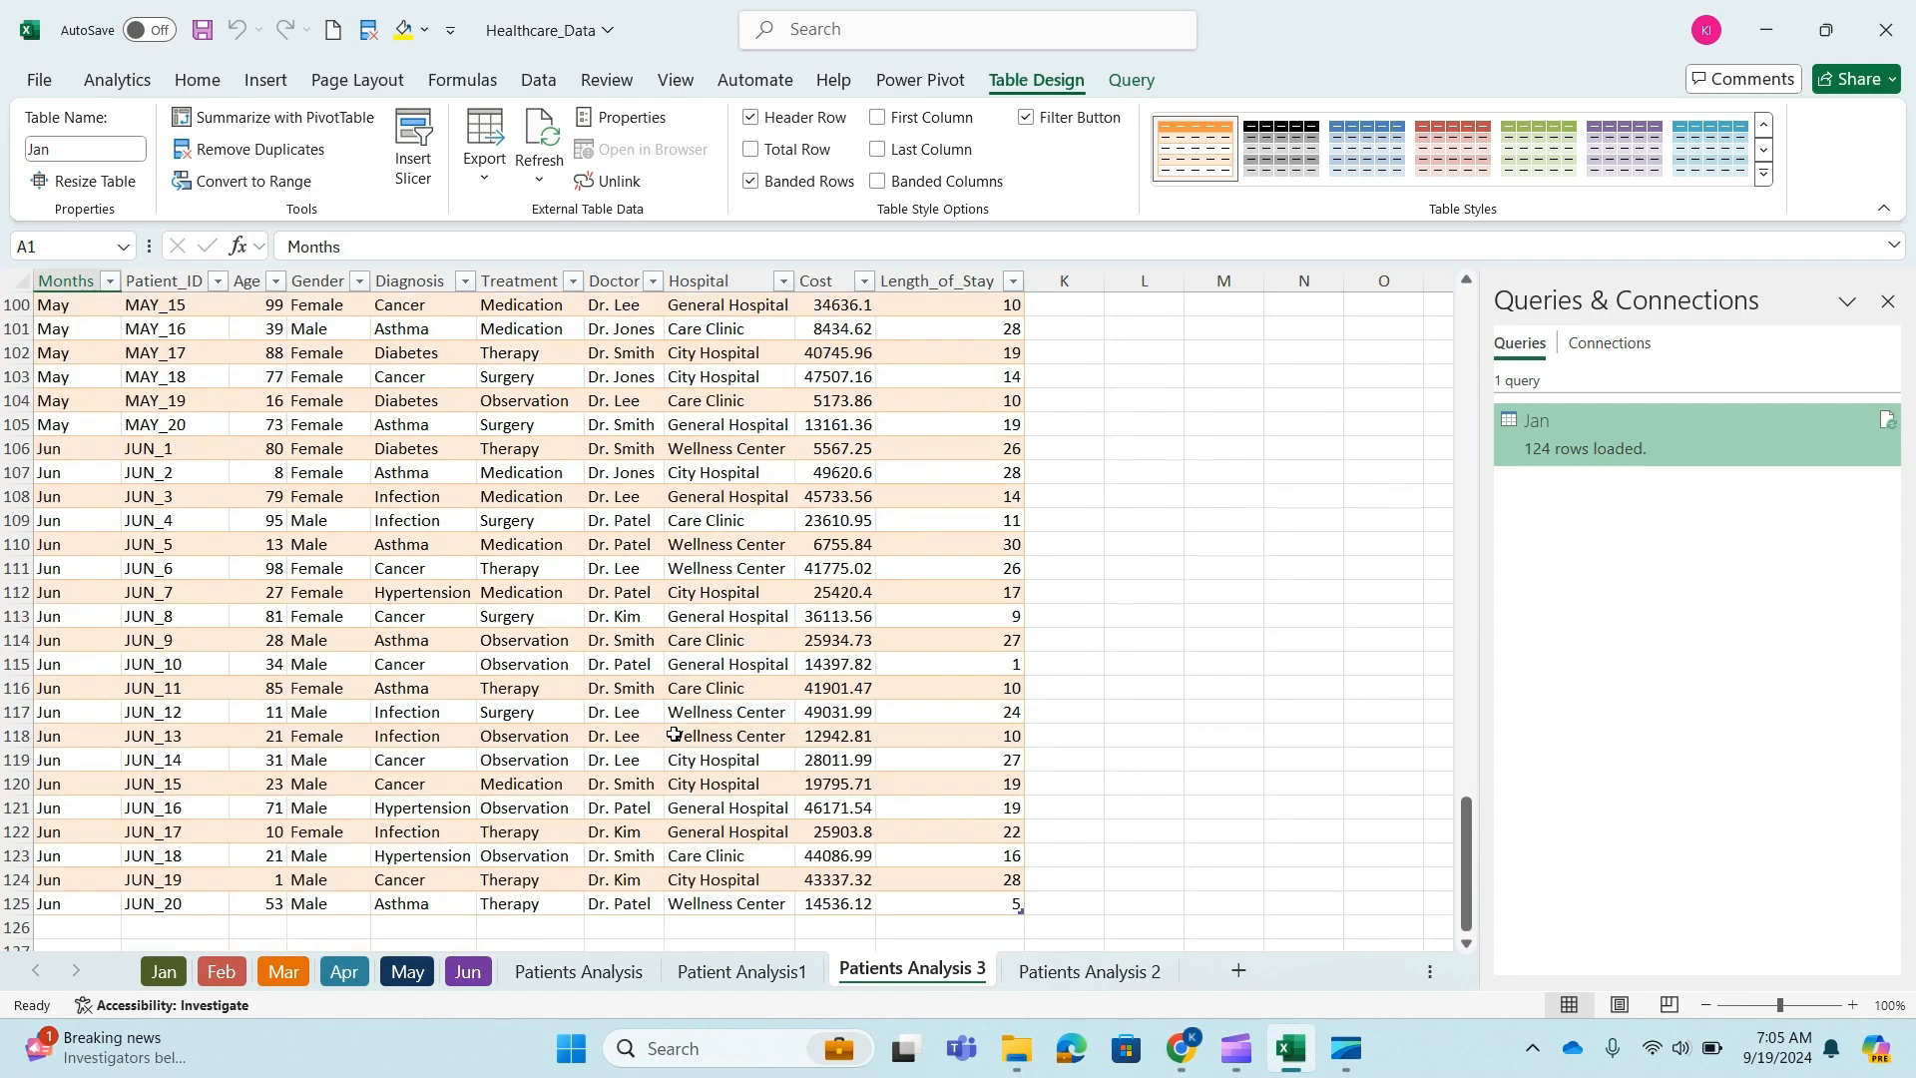
scroll(675, 734, "up", 12)
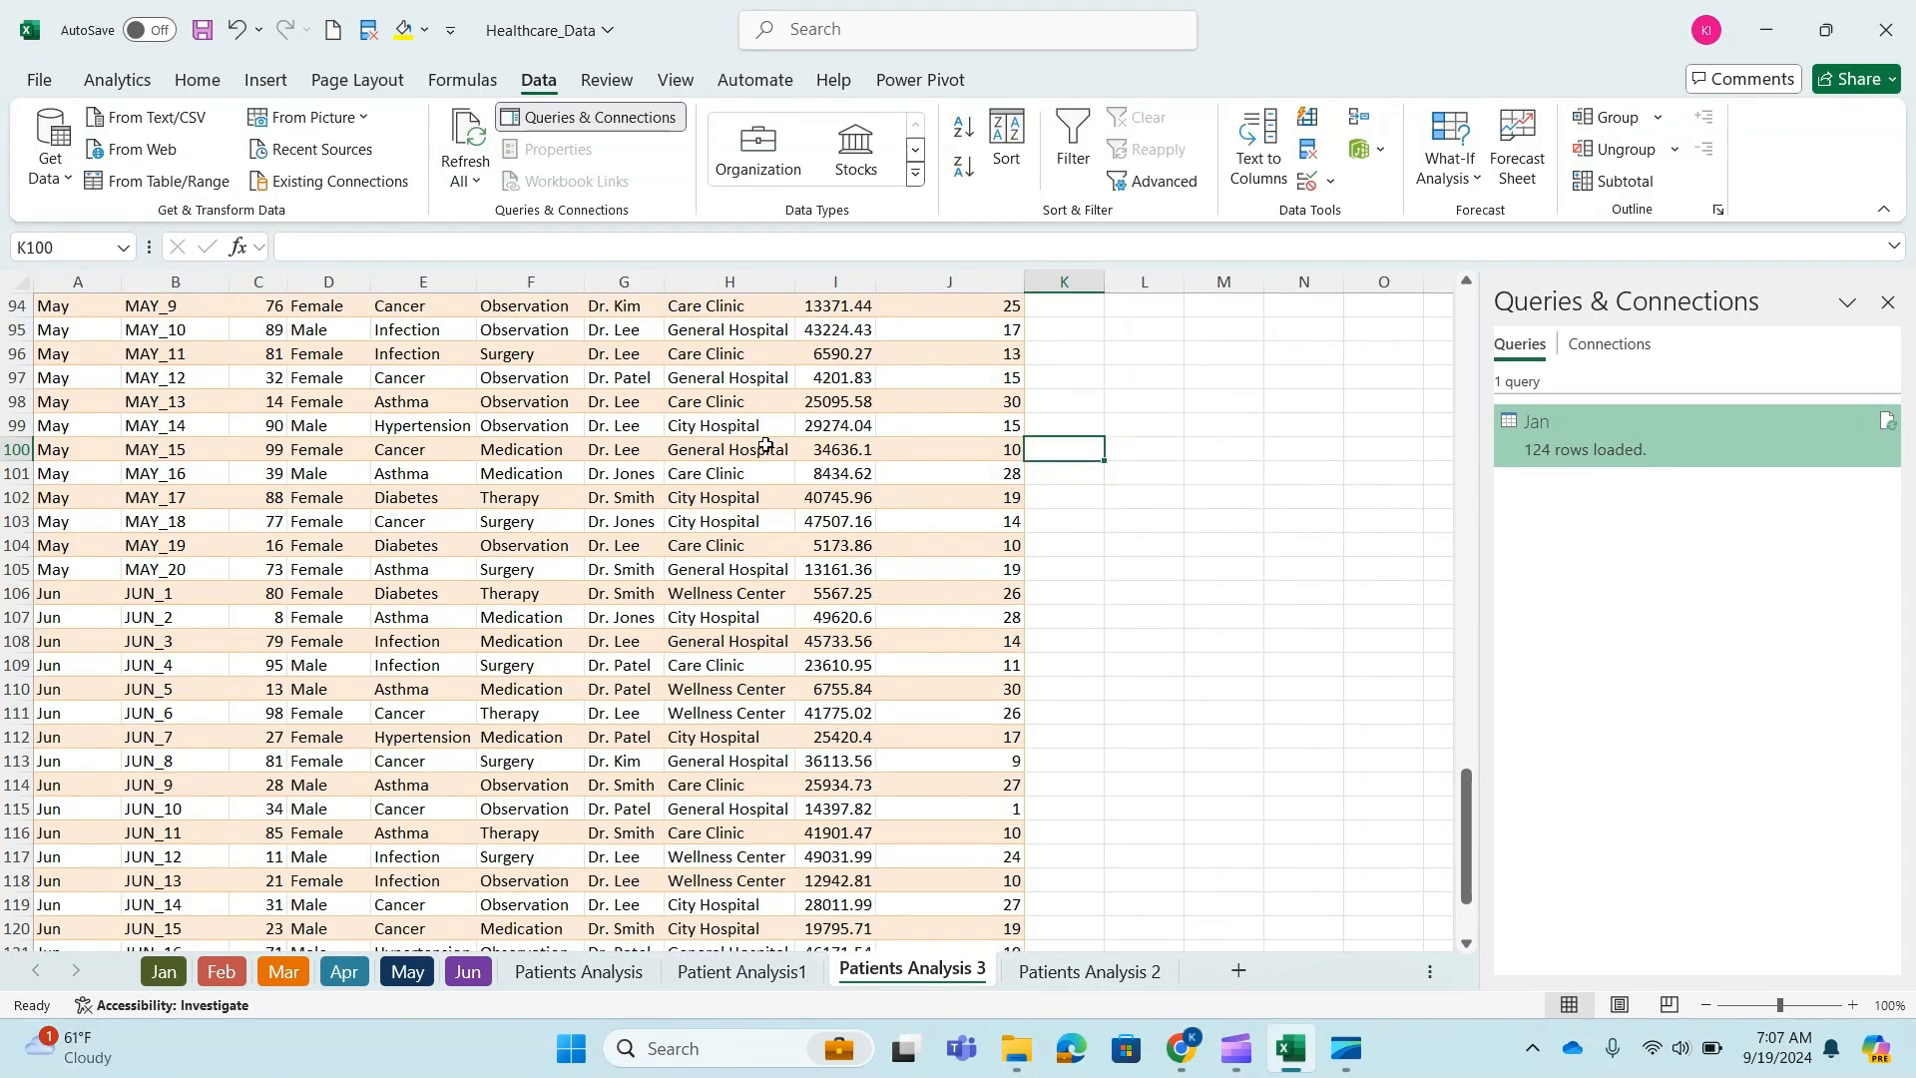
scroll(778, 479, "up", 20)
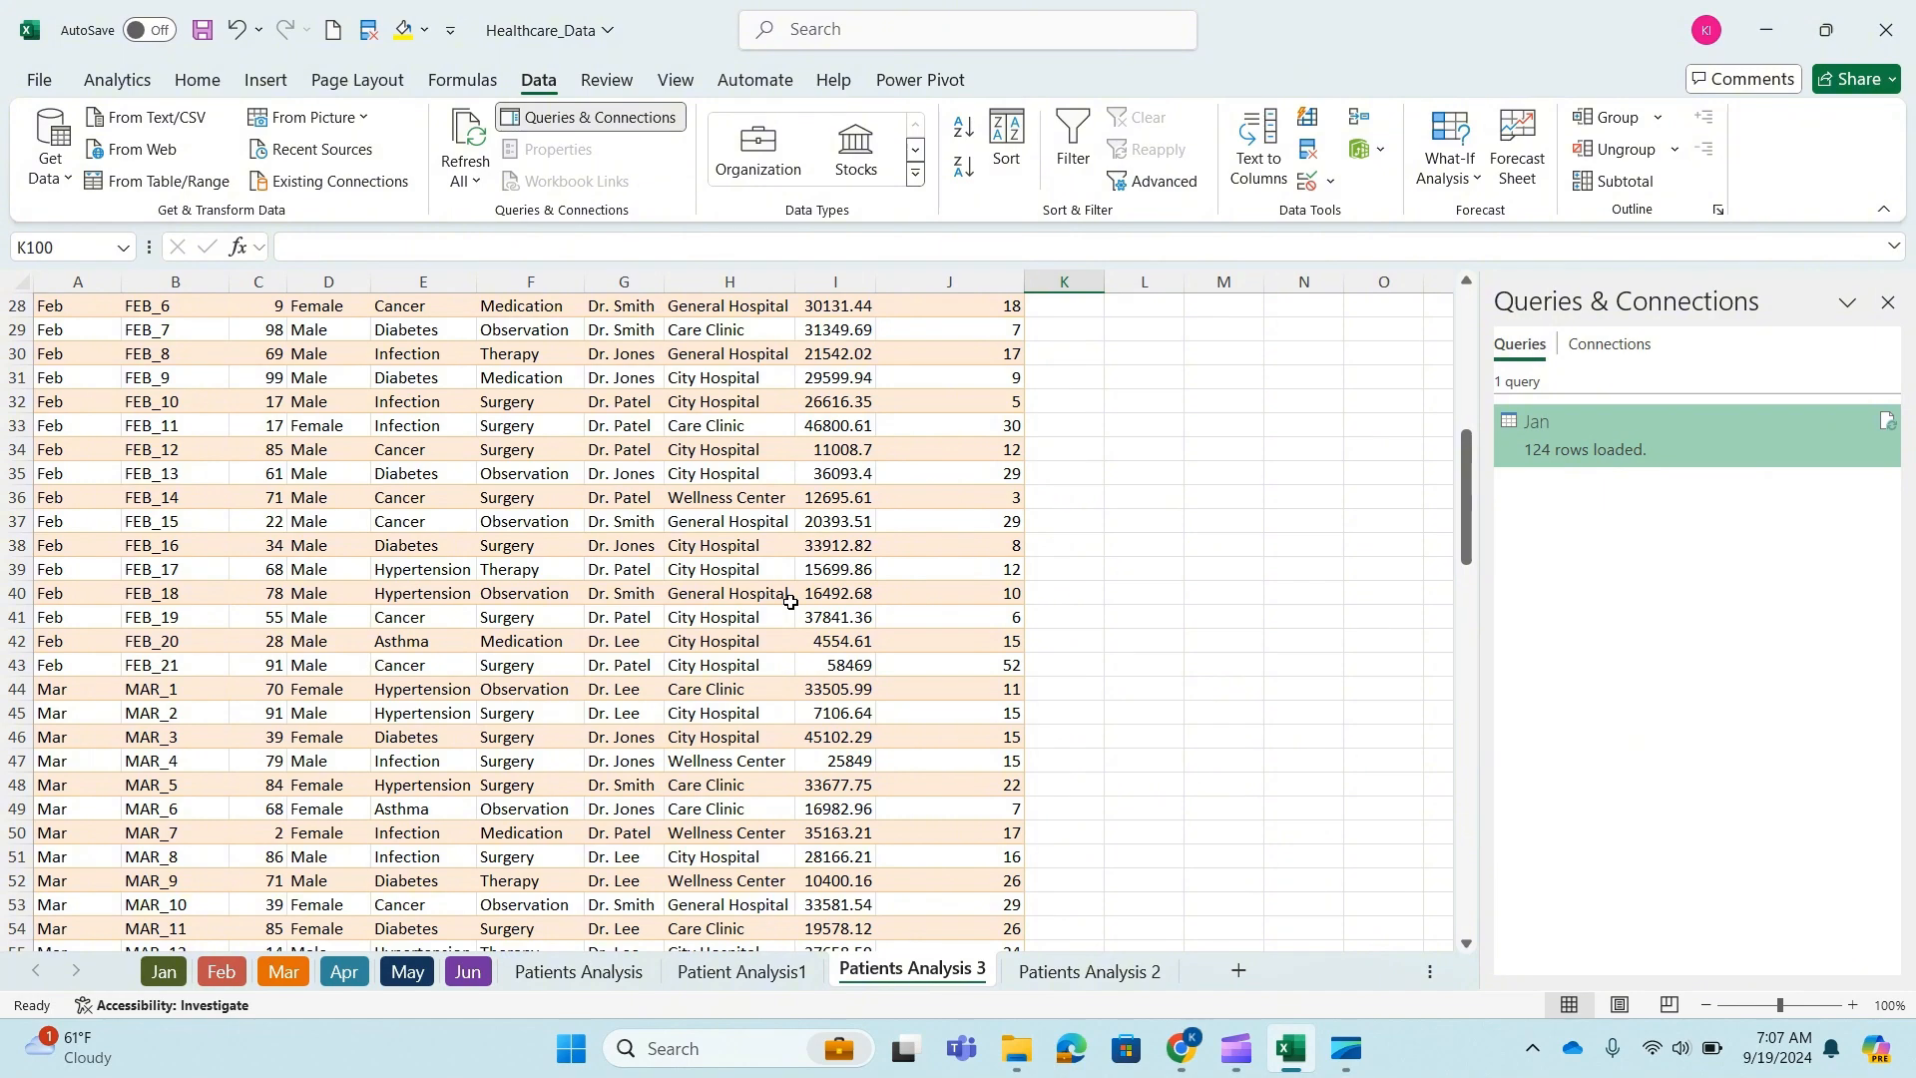
scroll(790, 601, "up", 9)
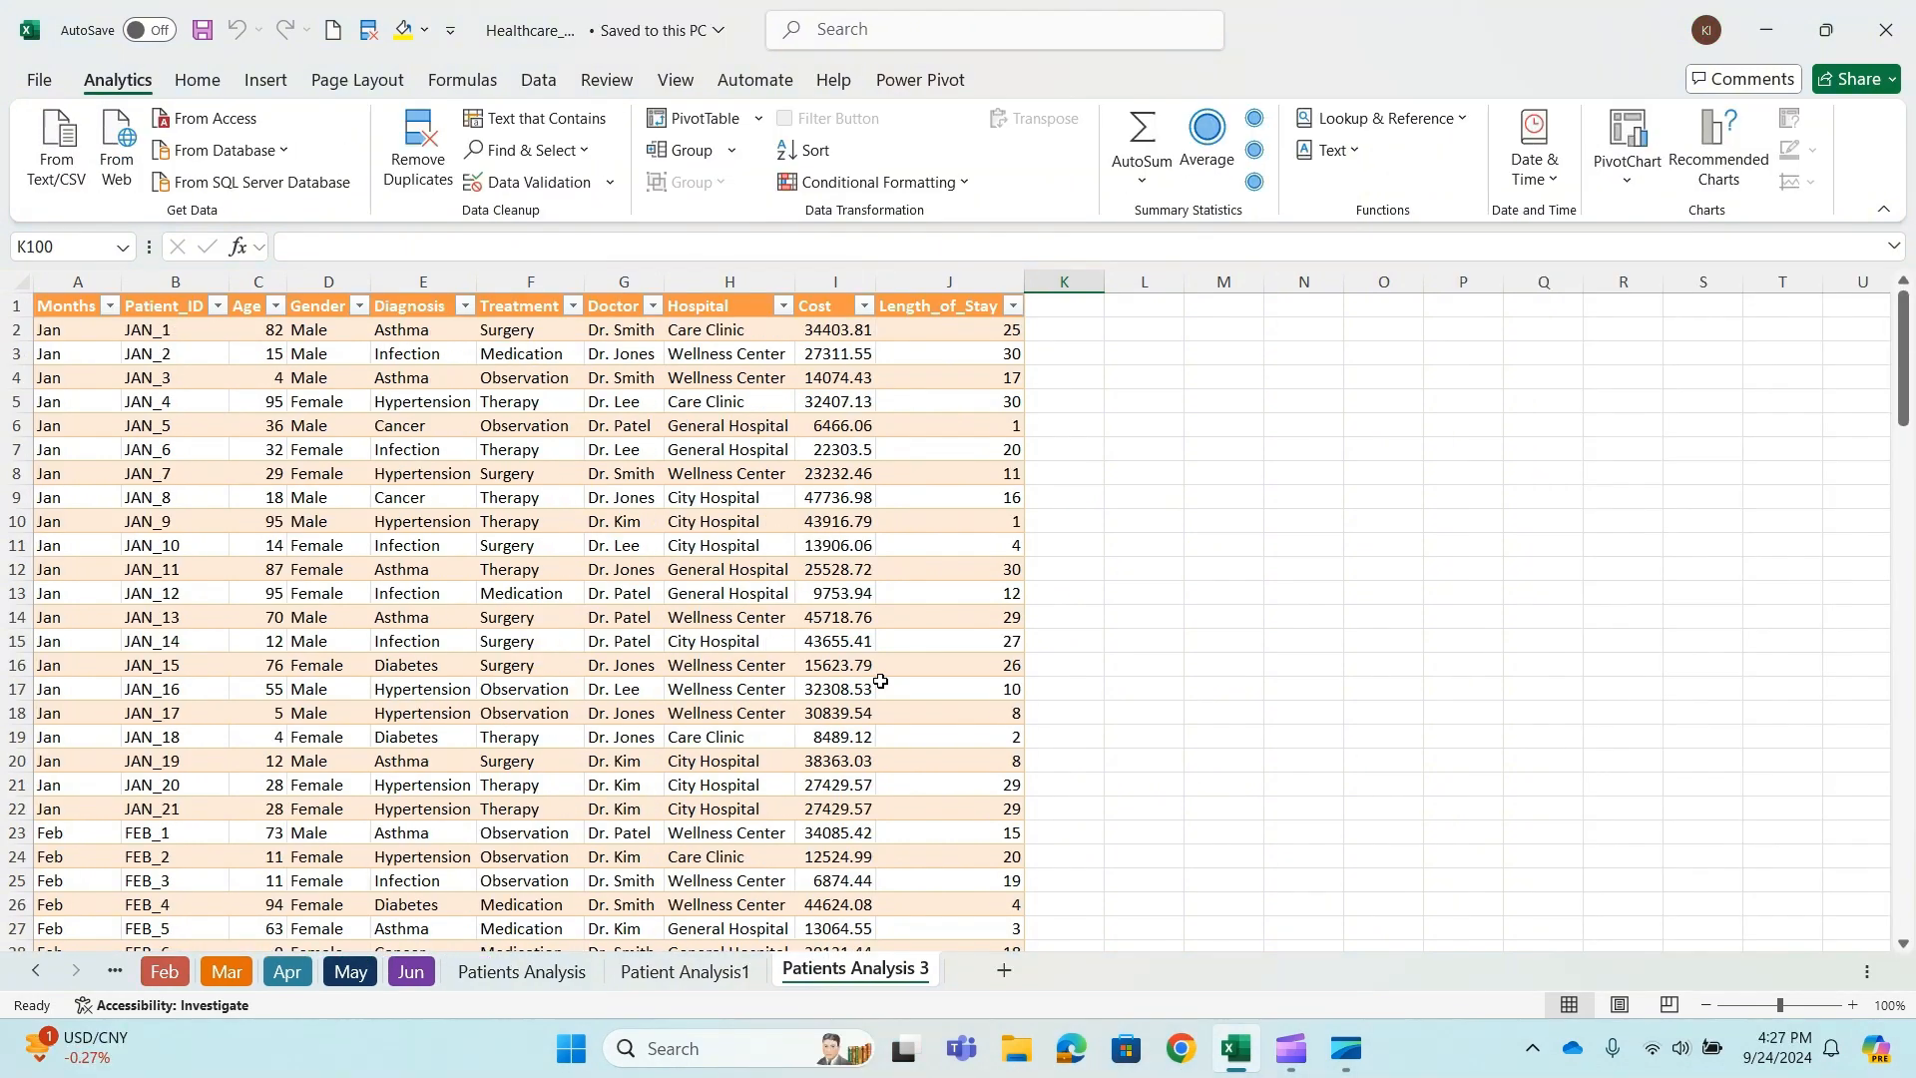
scroll(878, 683, "down", 1)
scroll(873, 686, "up", 1)
- Switch to File Explorer and examine the monthly workbooks in the healthcare folder and its location in Sample dataset
mouse_move(1018, 1061)
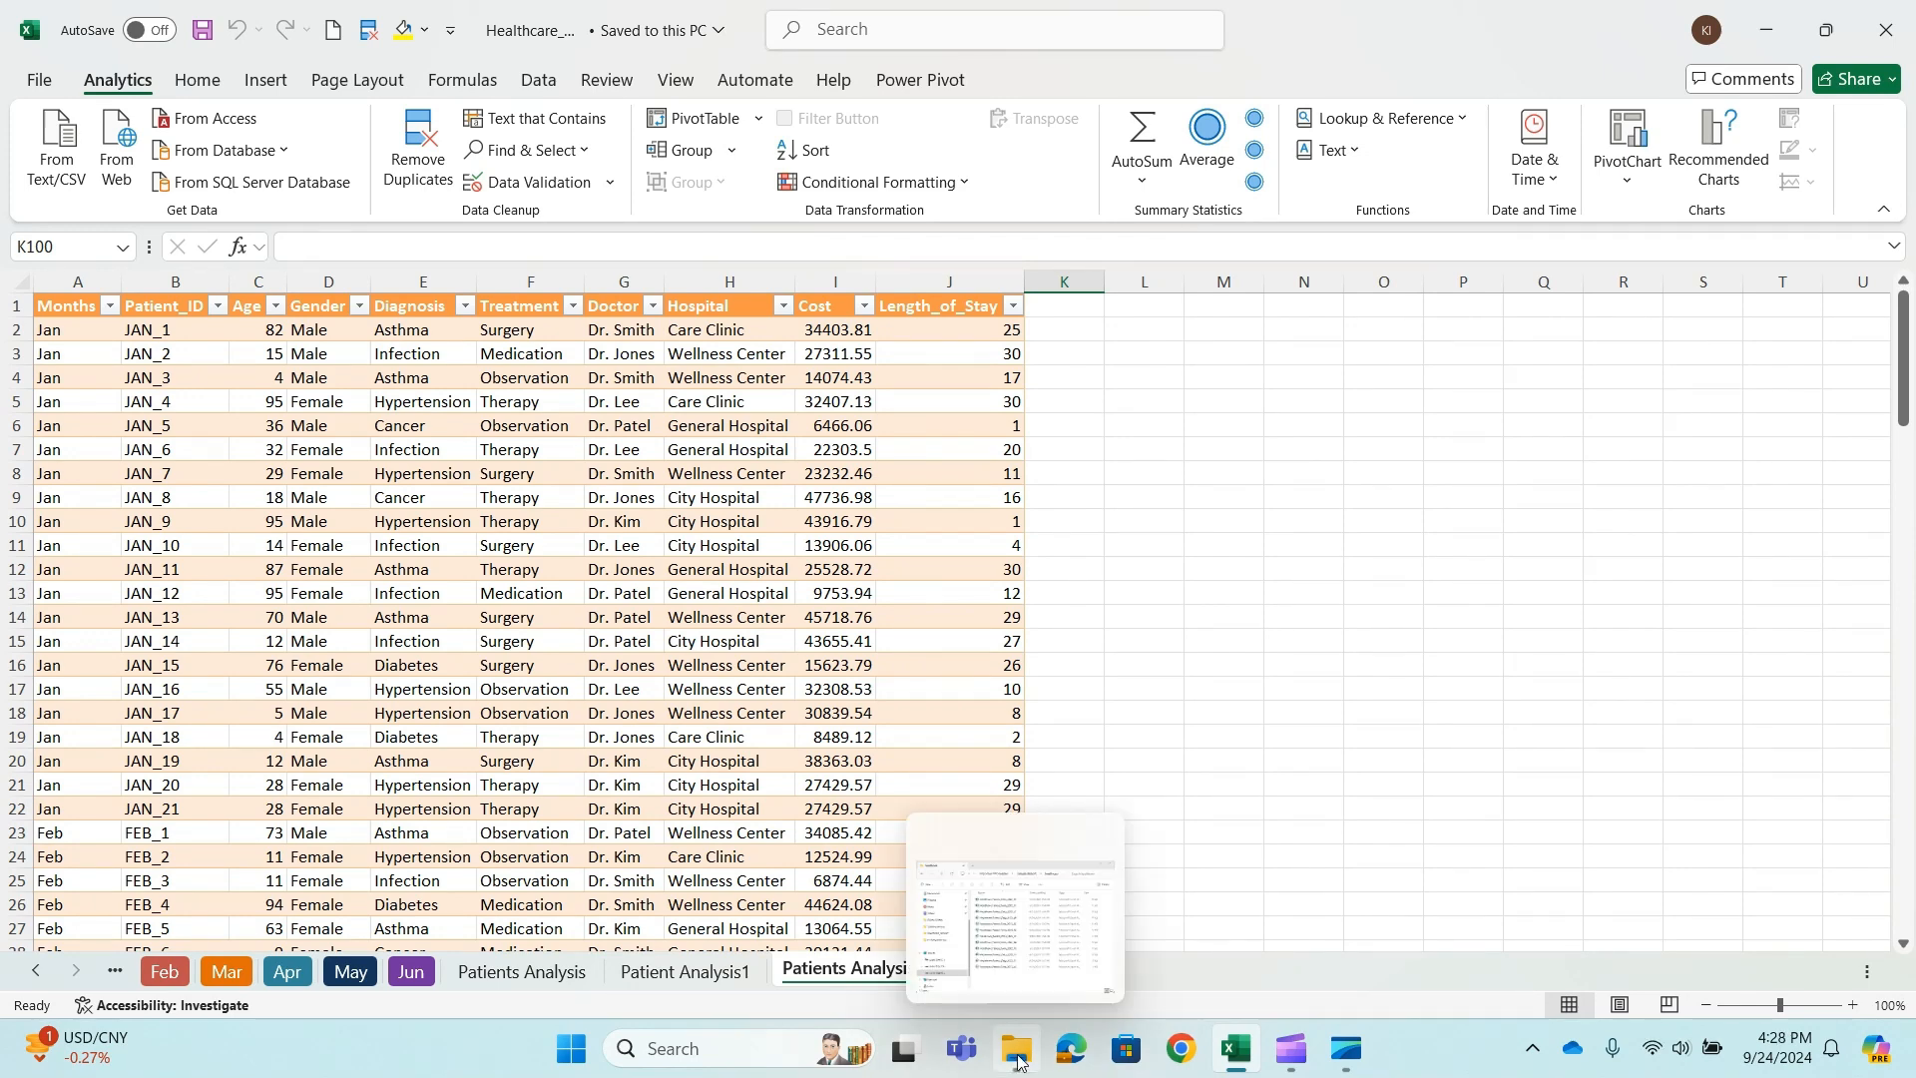
left_click(1018, 1061)
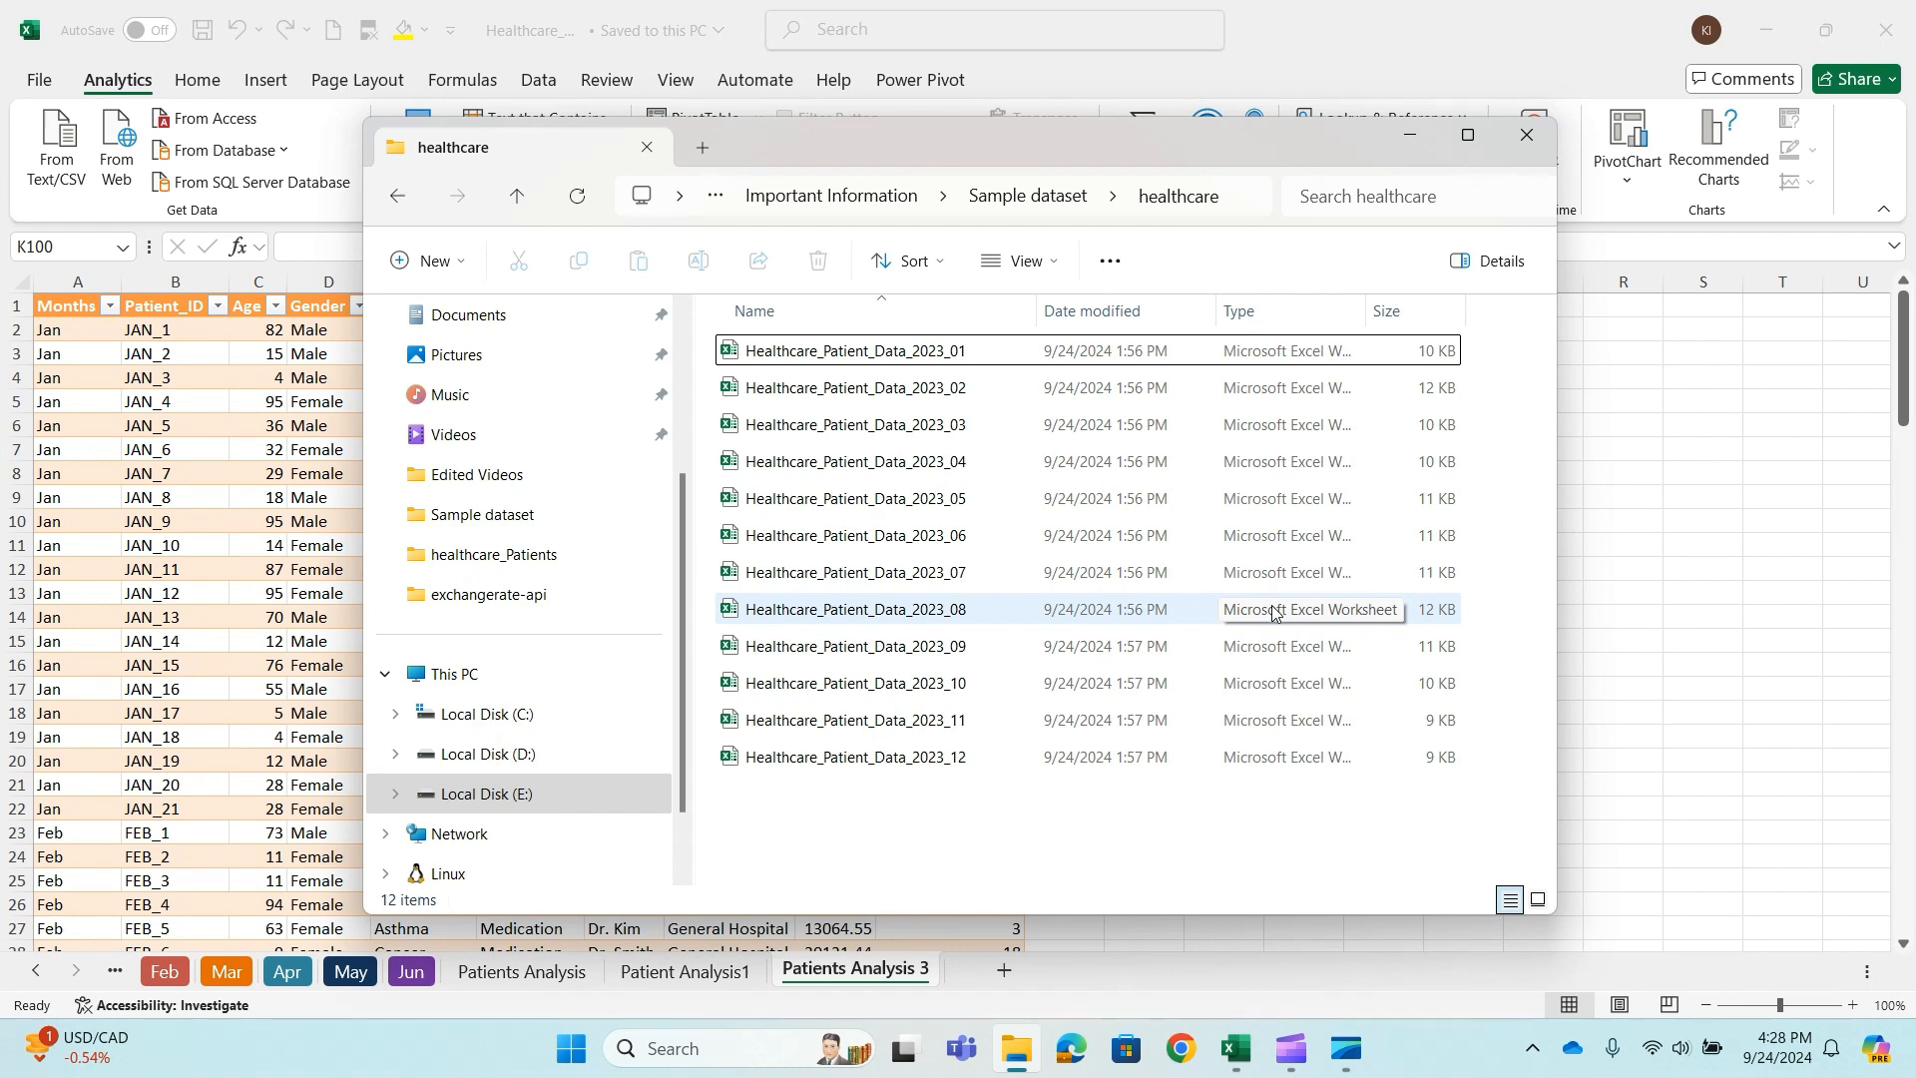
left_click(845, 402)
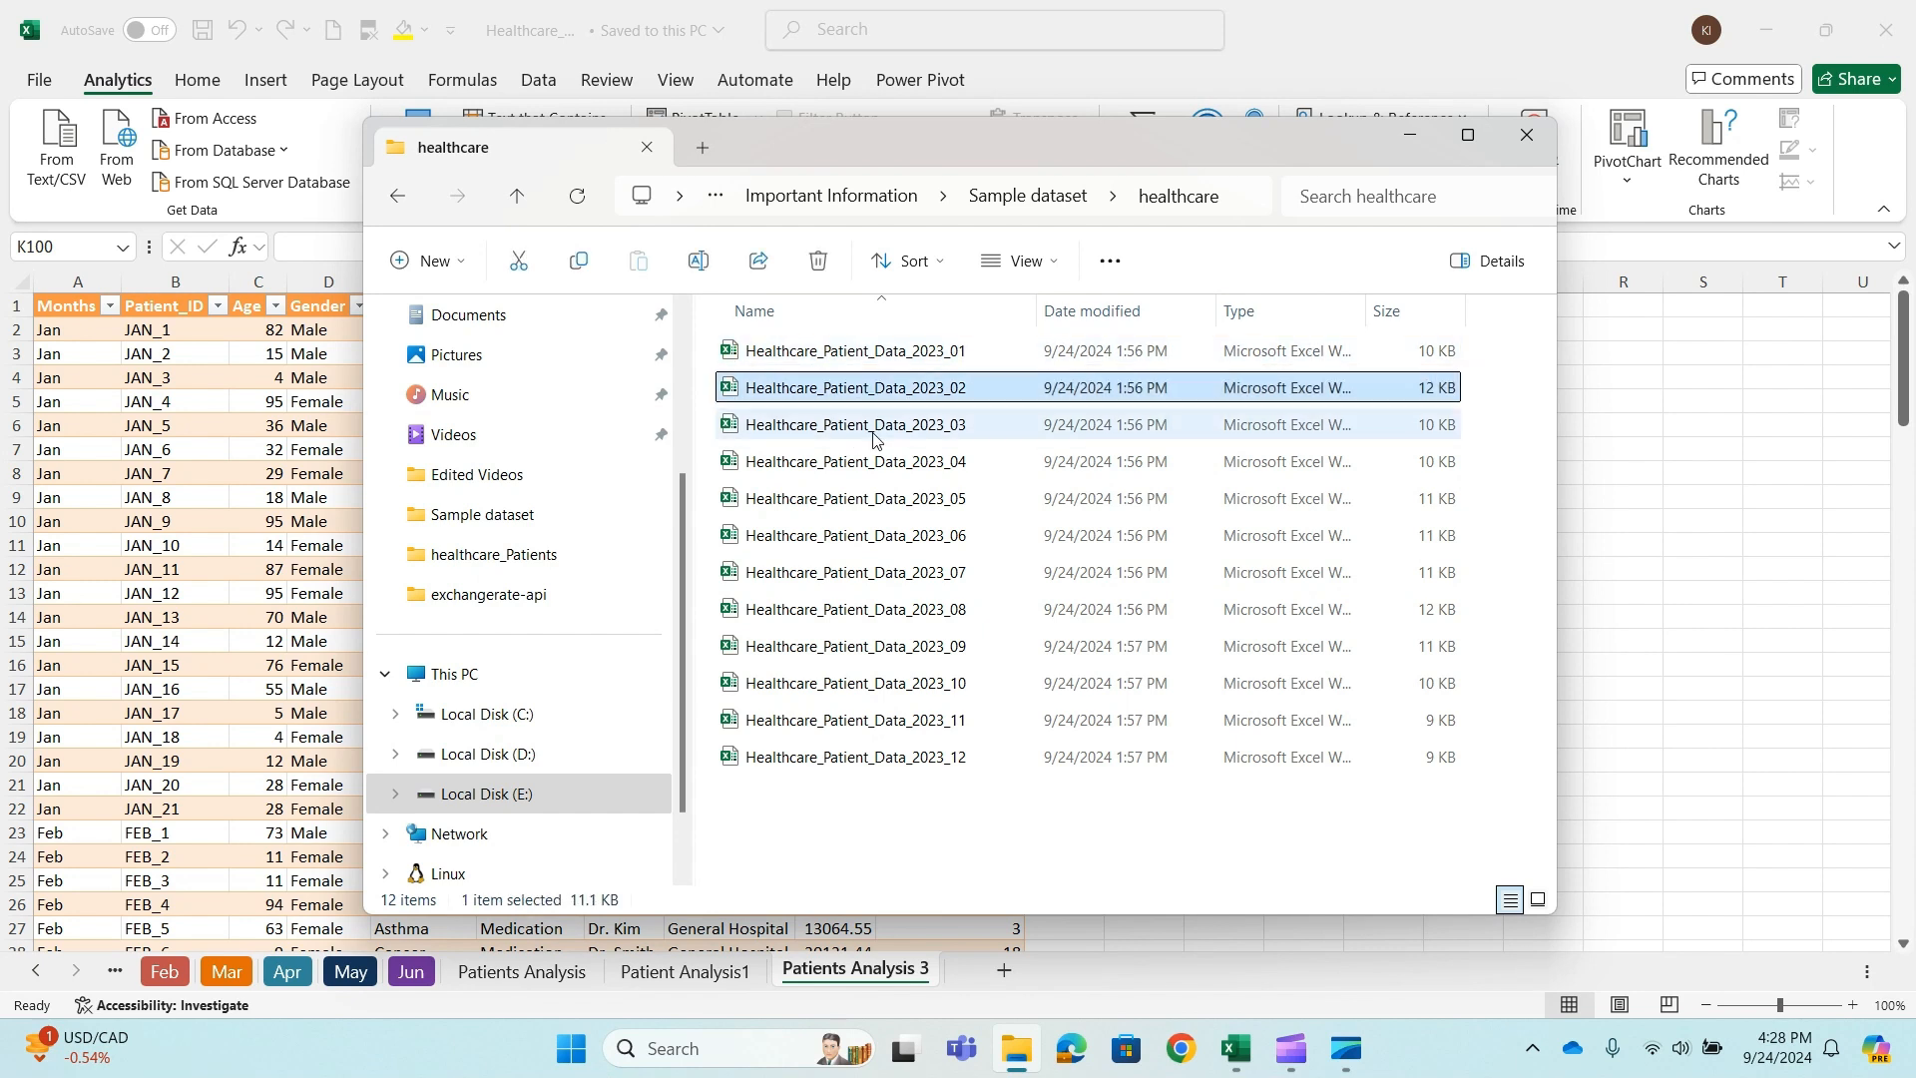
left_click(874, 431)
left_click(878, 467)
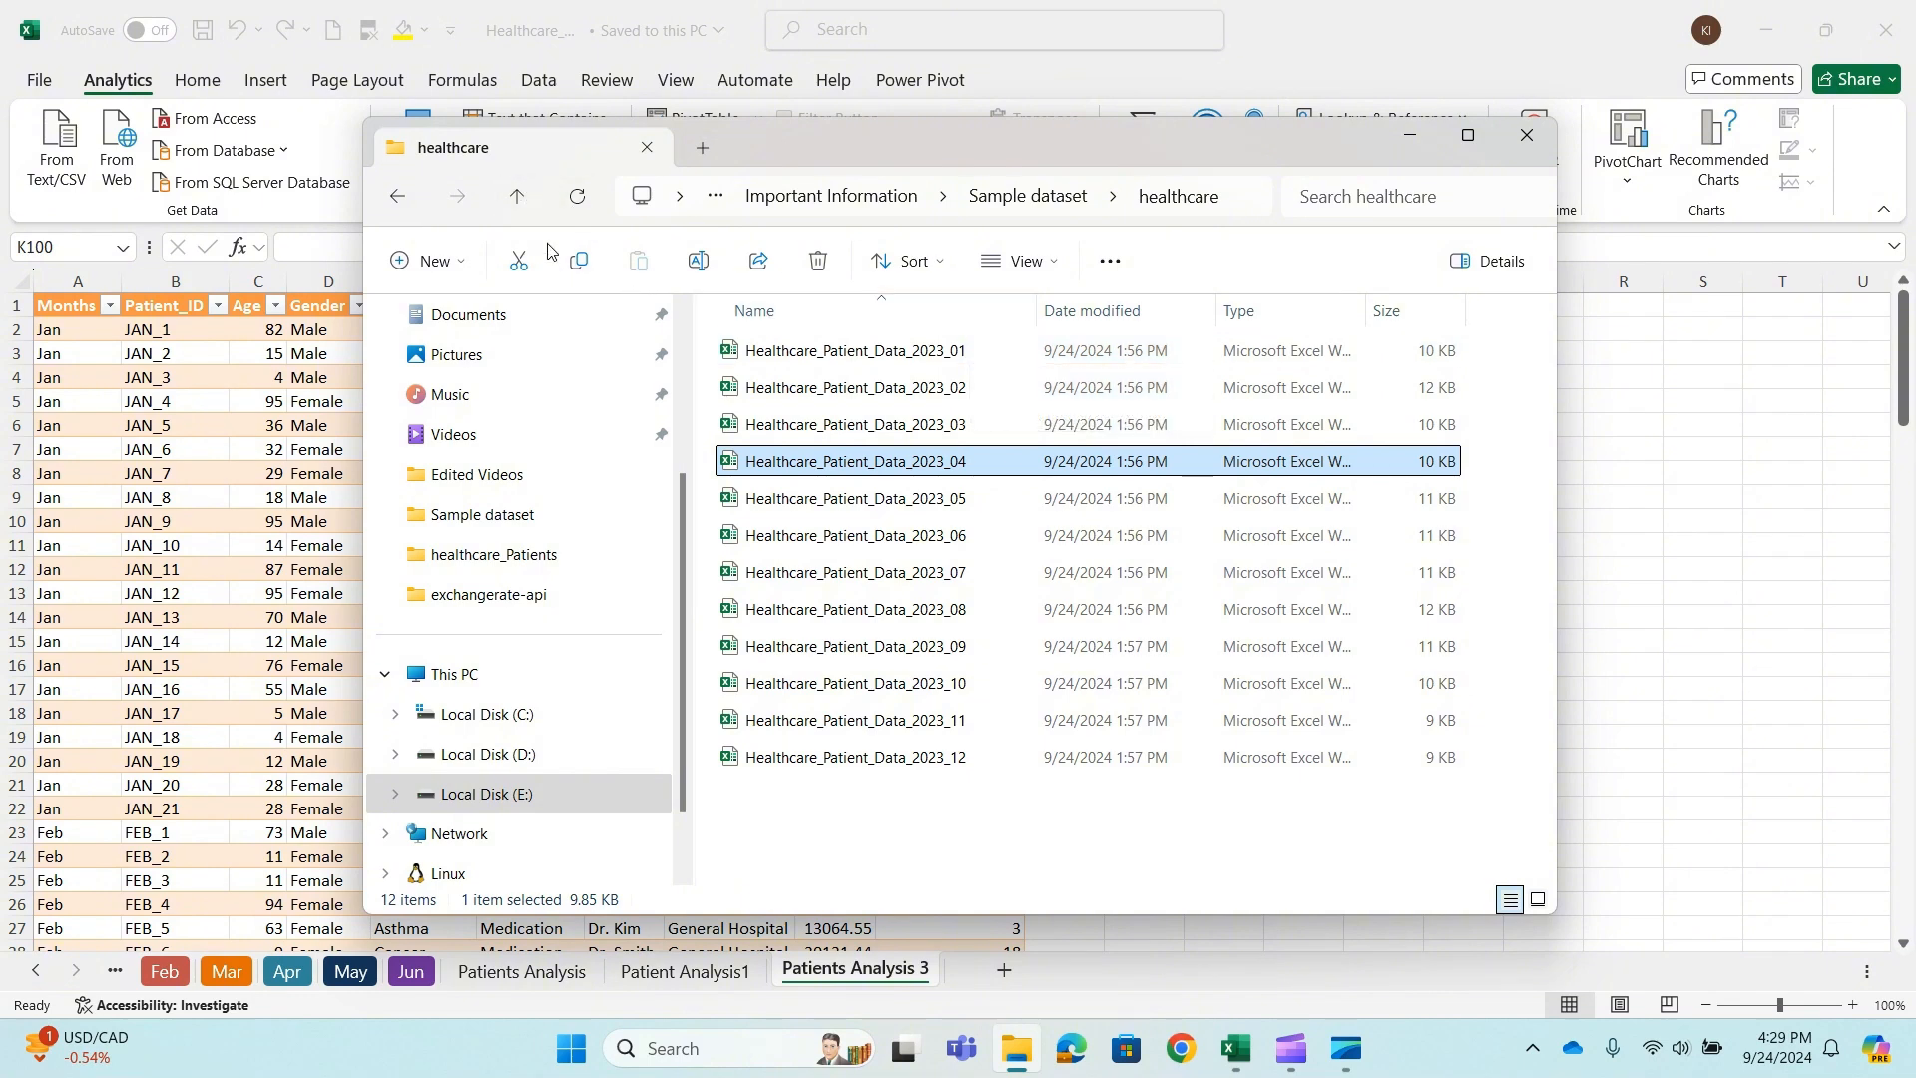
left_click(515, 196)
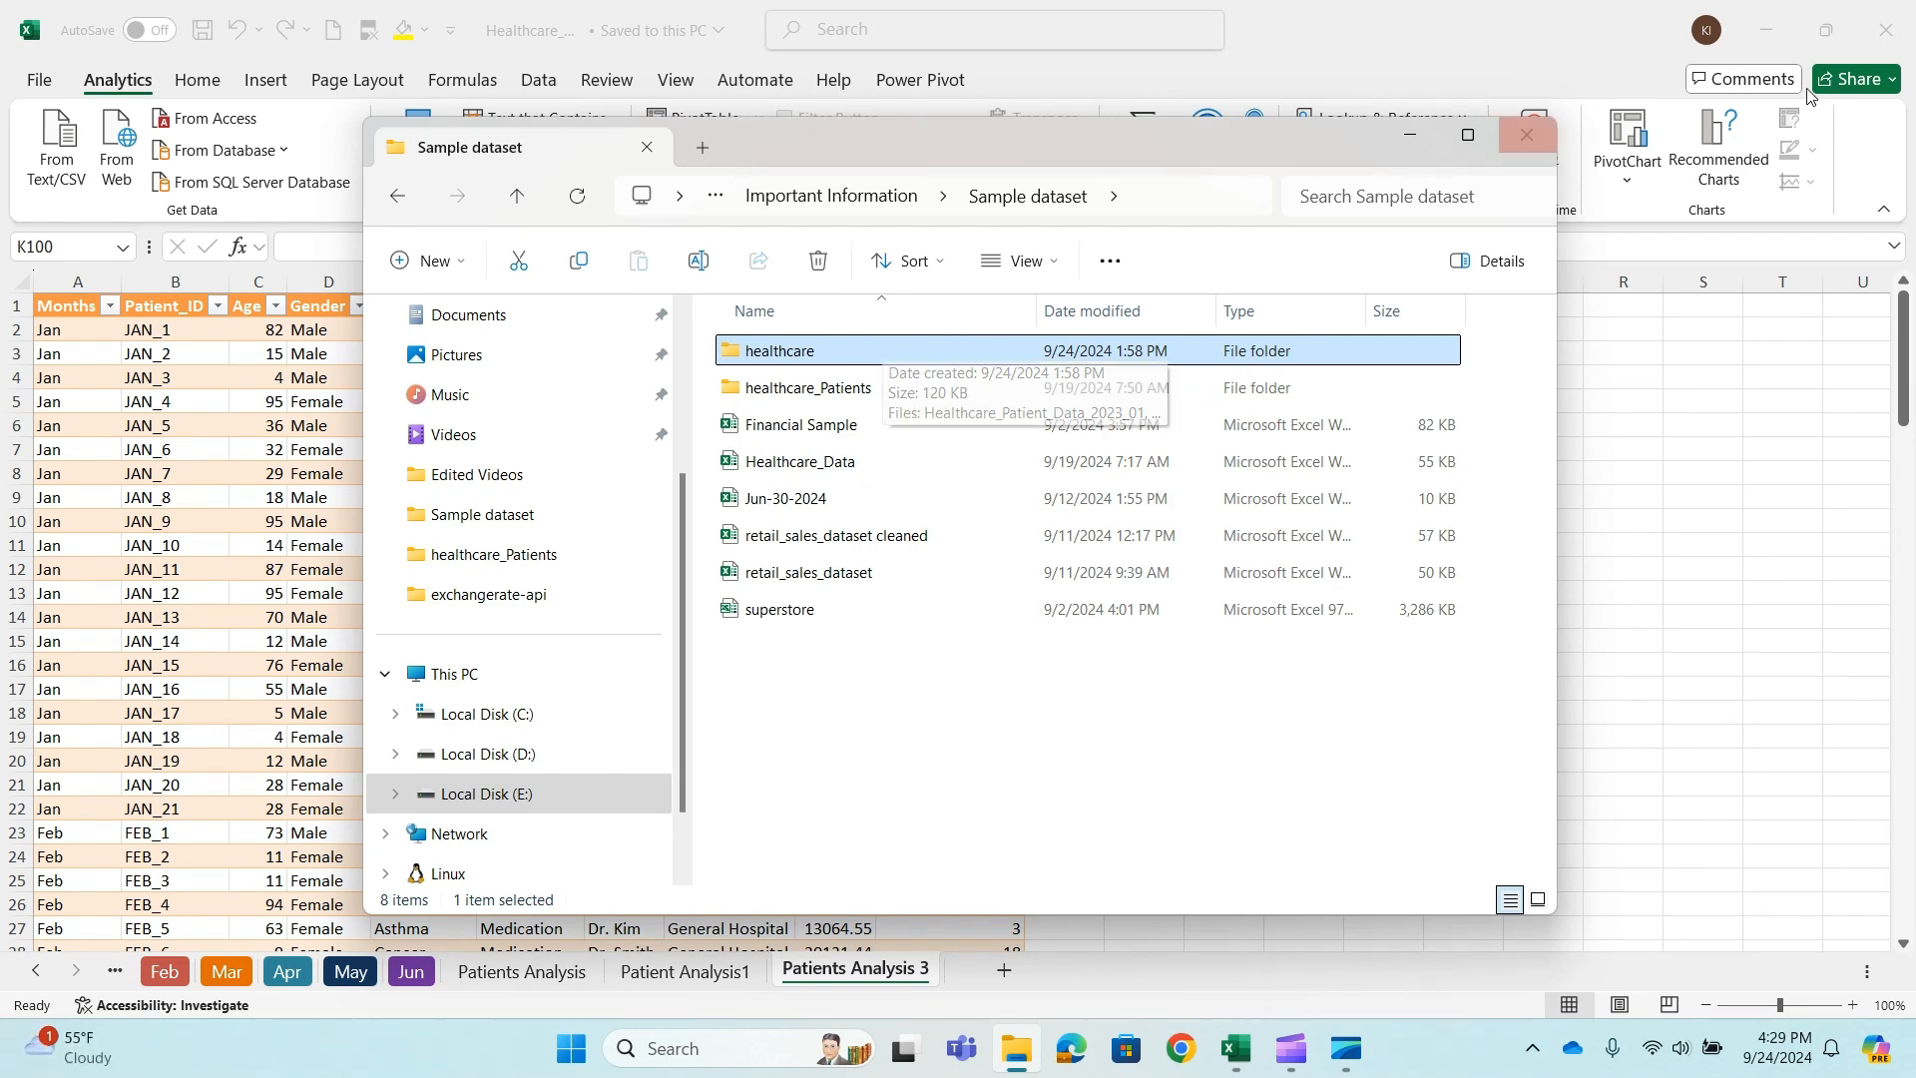
left_click(1420, 133)
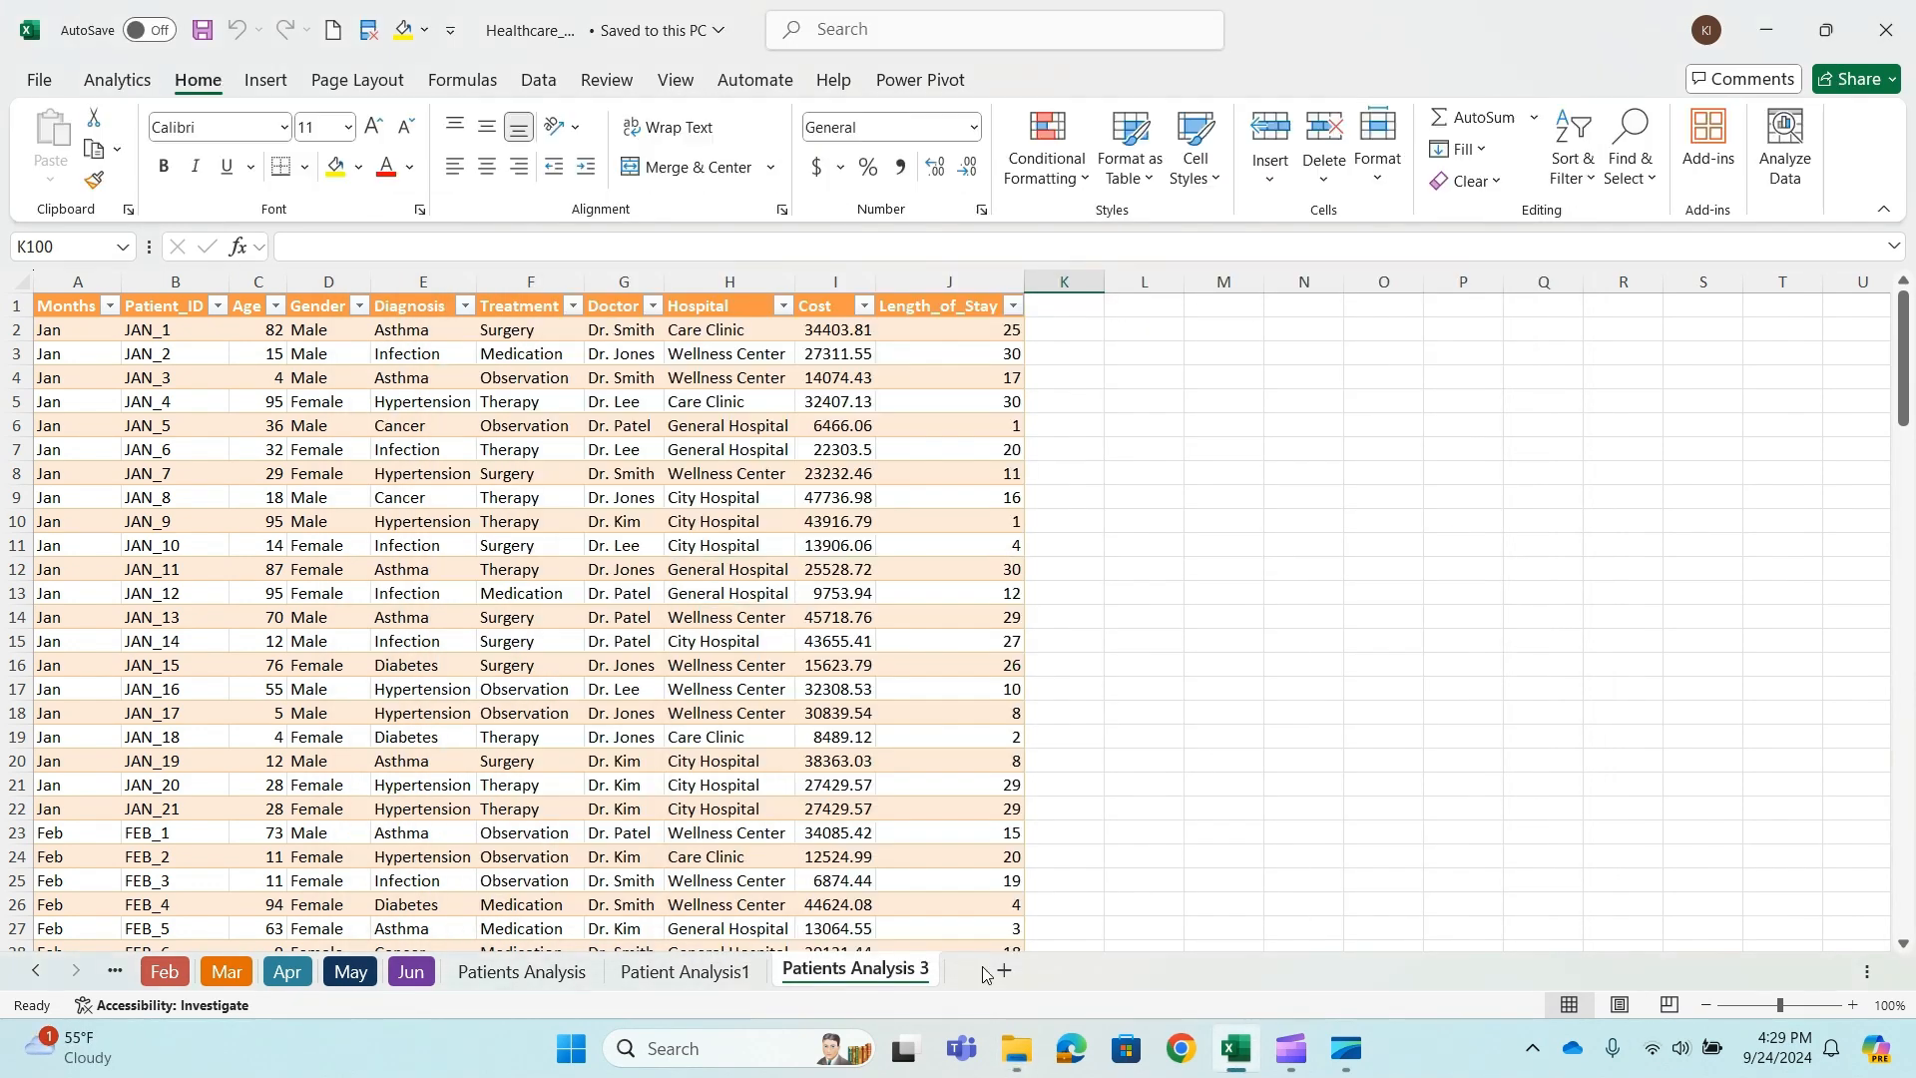
- Add a new worksheet and name it Patients Analysis 4
left_click(1004, 969)
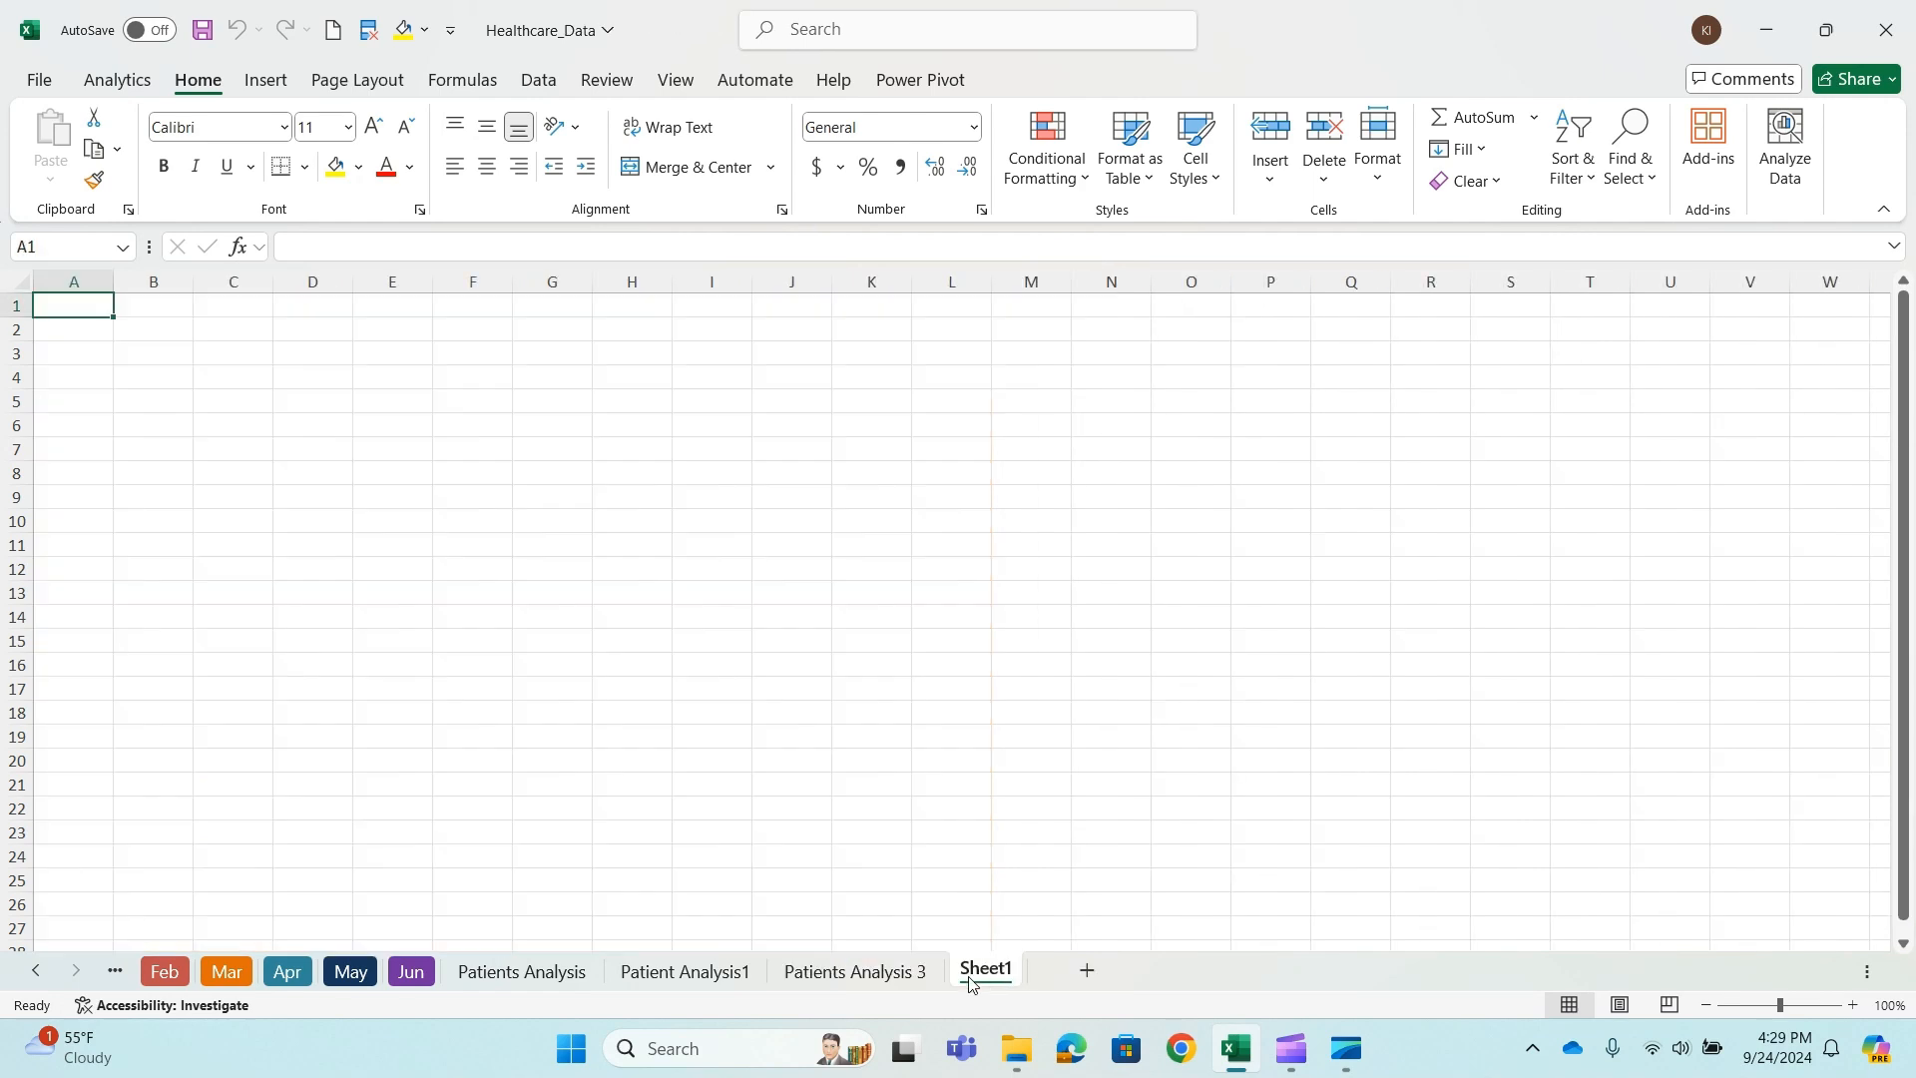
double_click(974, 975)
type("P")
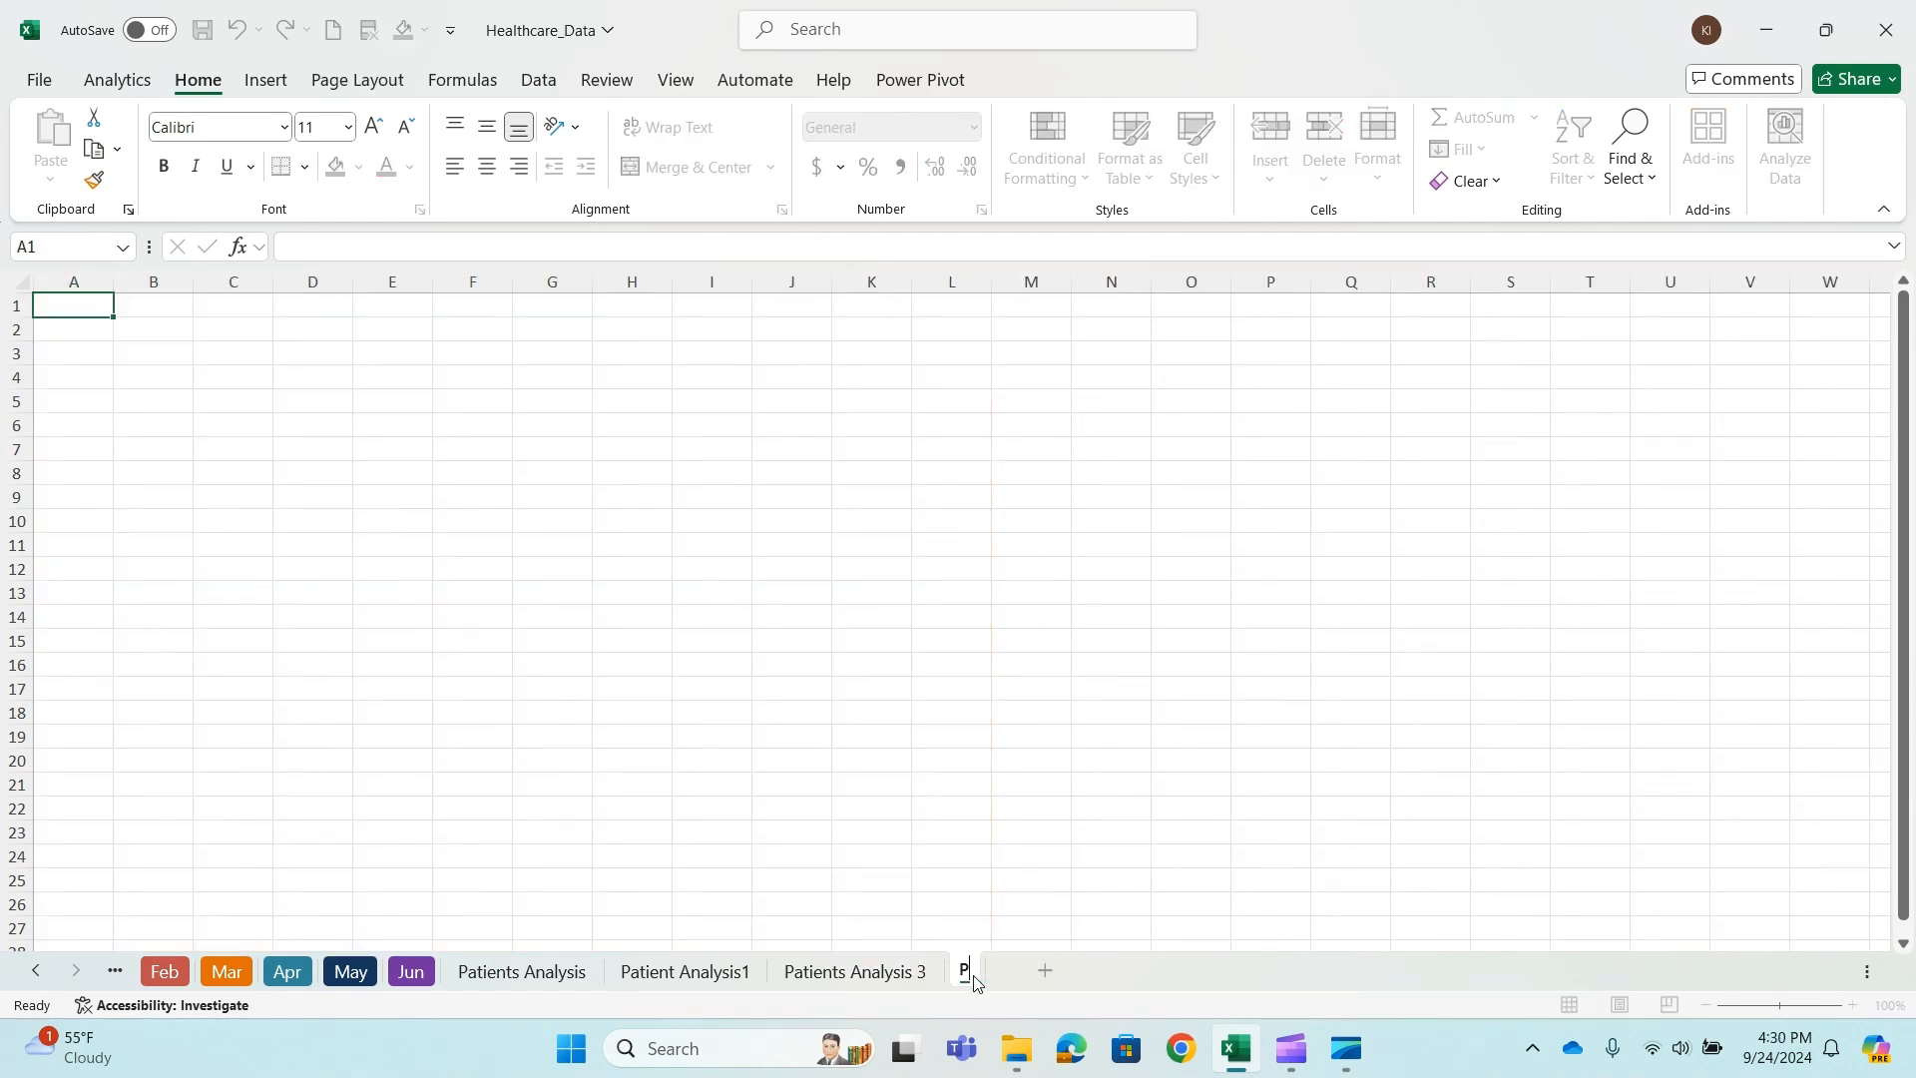
type("atients Analys")
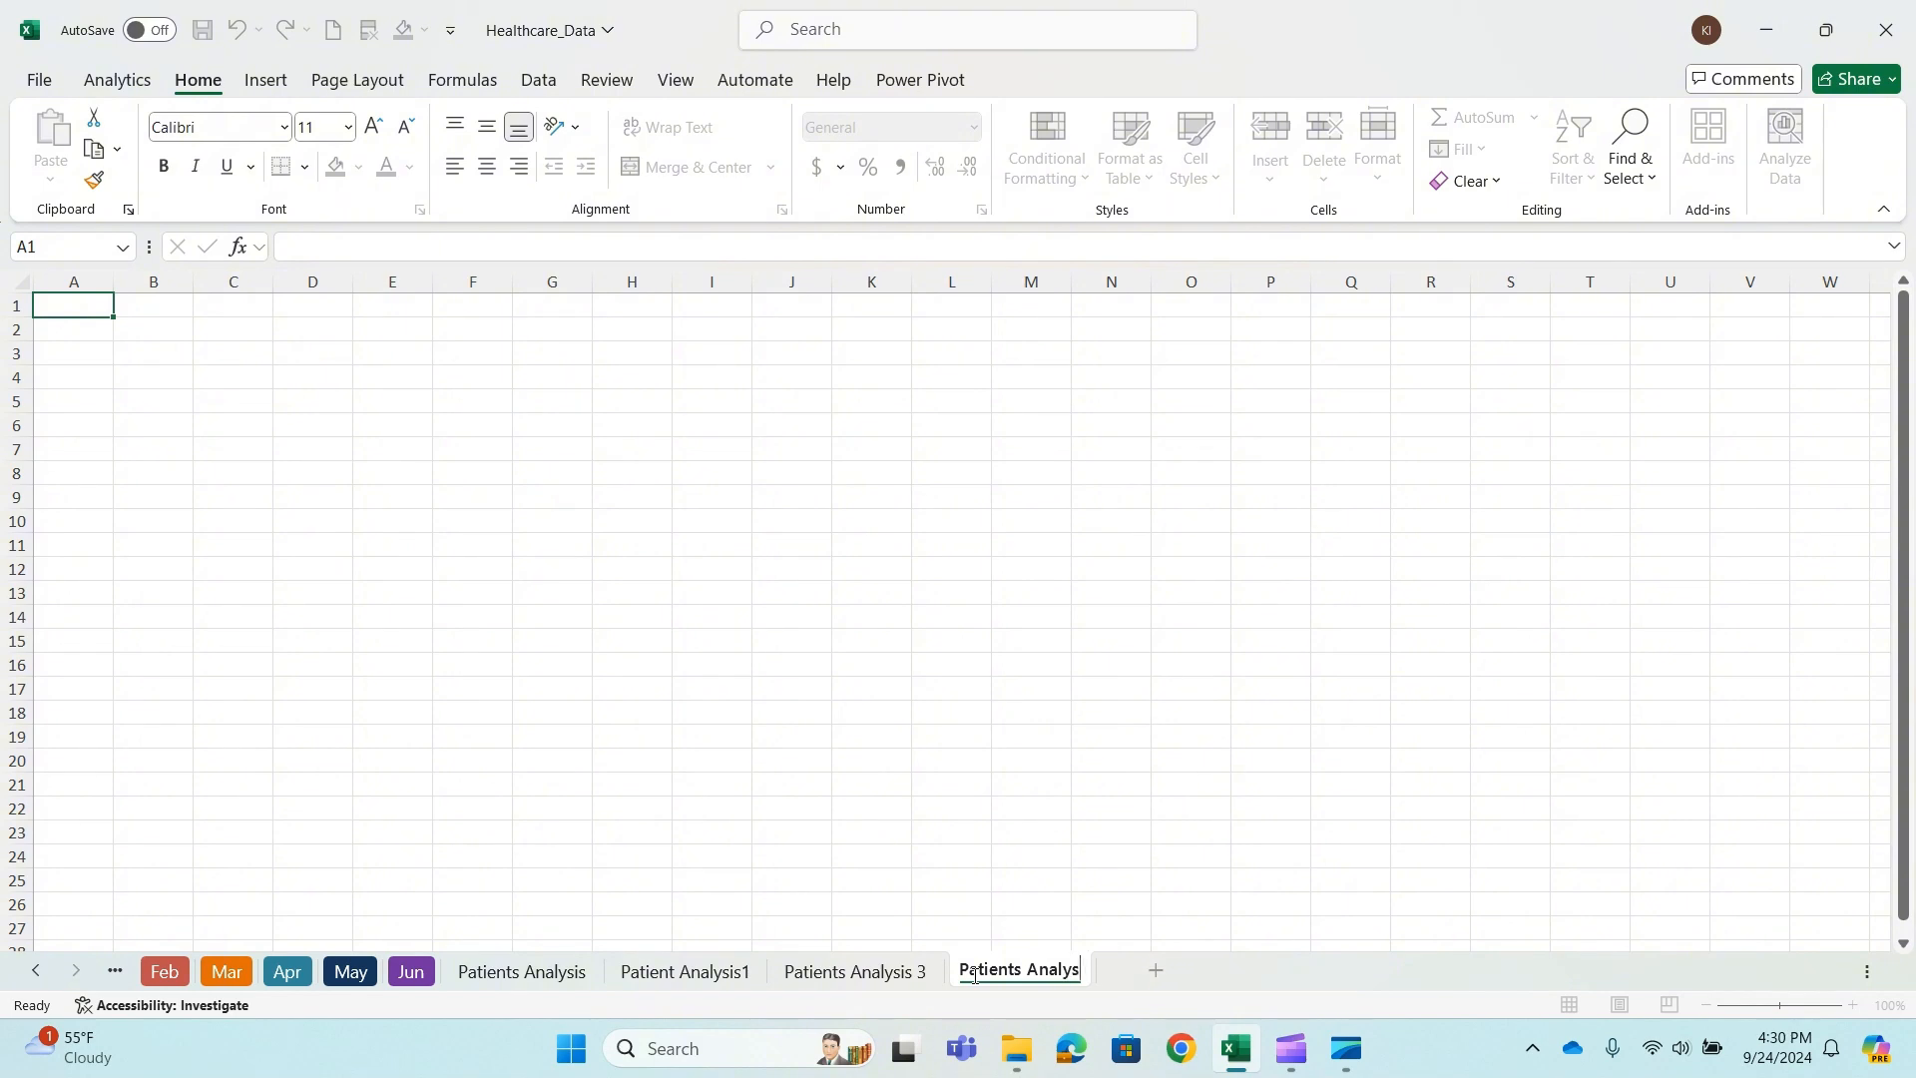
type("is4")
key("BackSpace")
type("4")
key("Return")
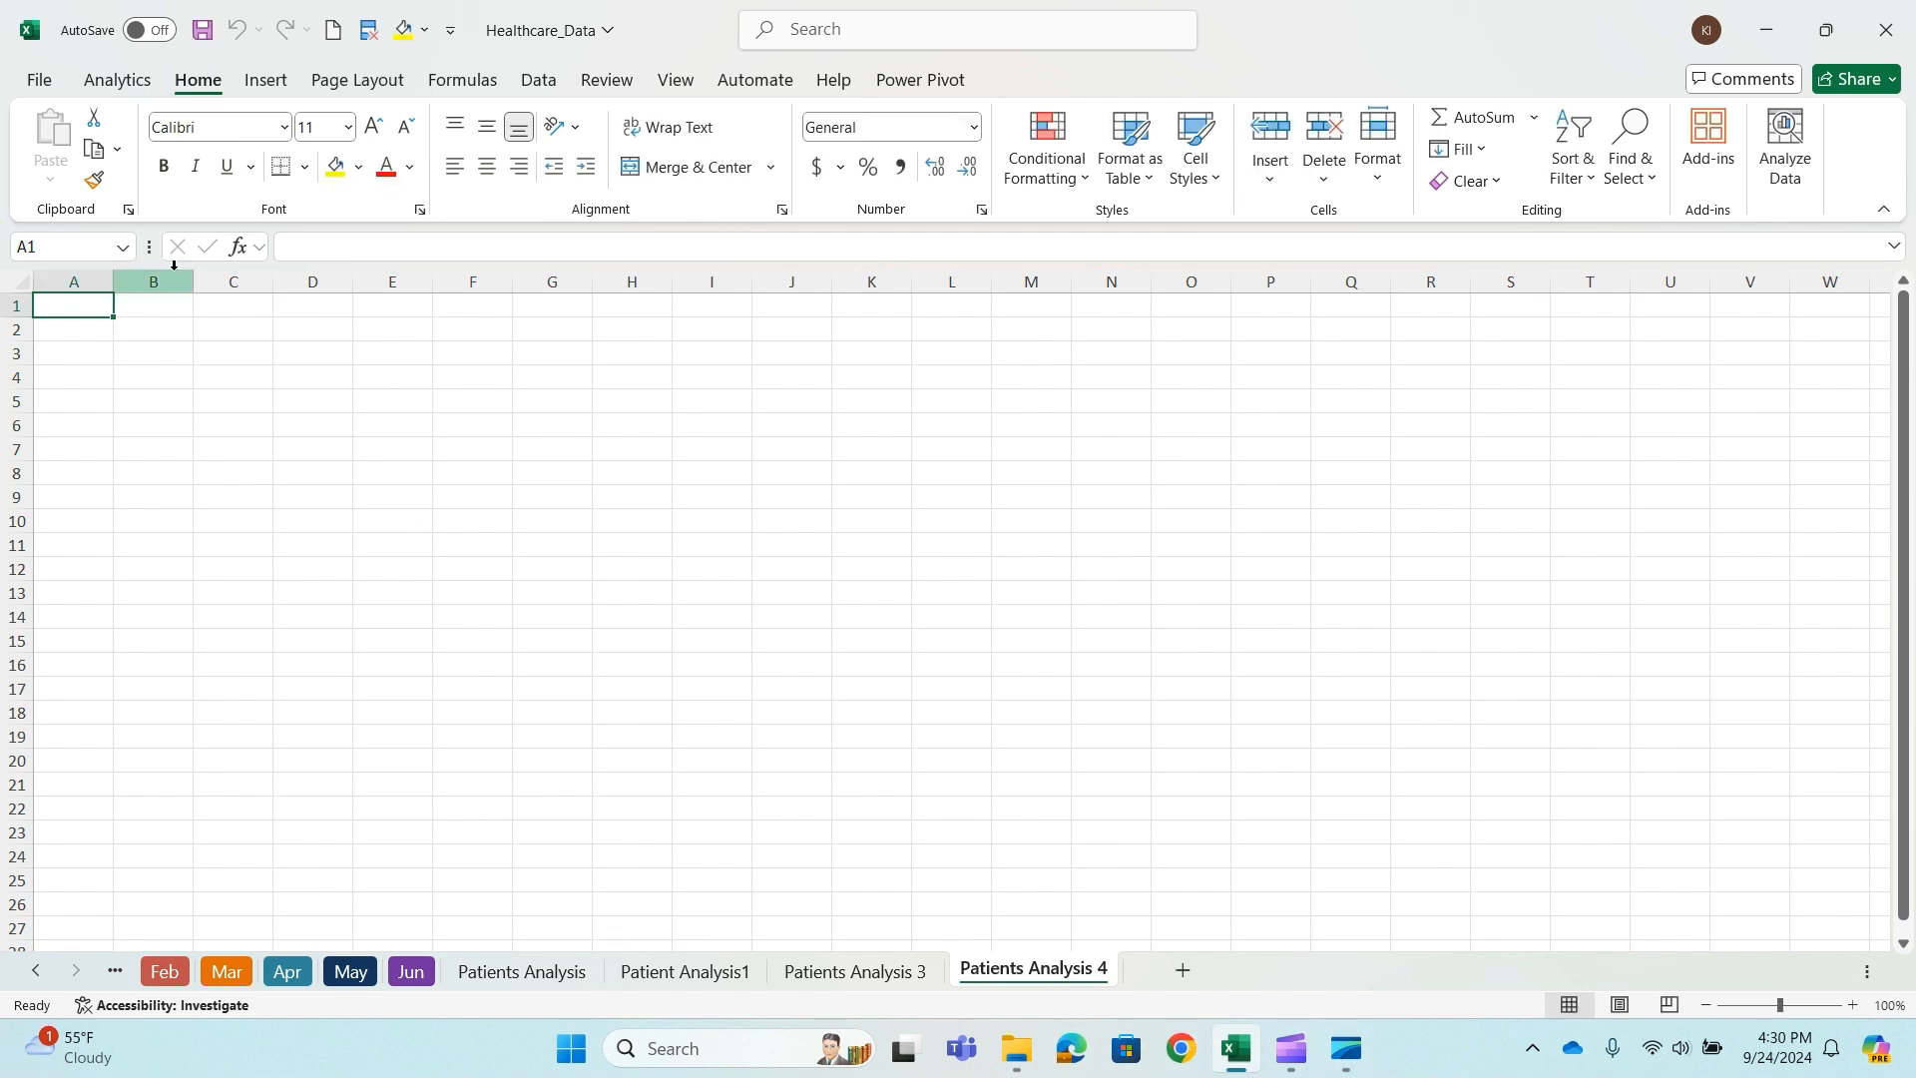
- Start a data import from a folder and browse to the healthcare folder in Sample dataset
left_click(537, 79)
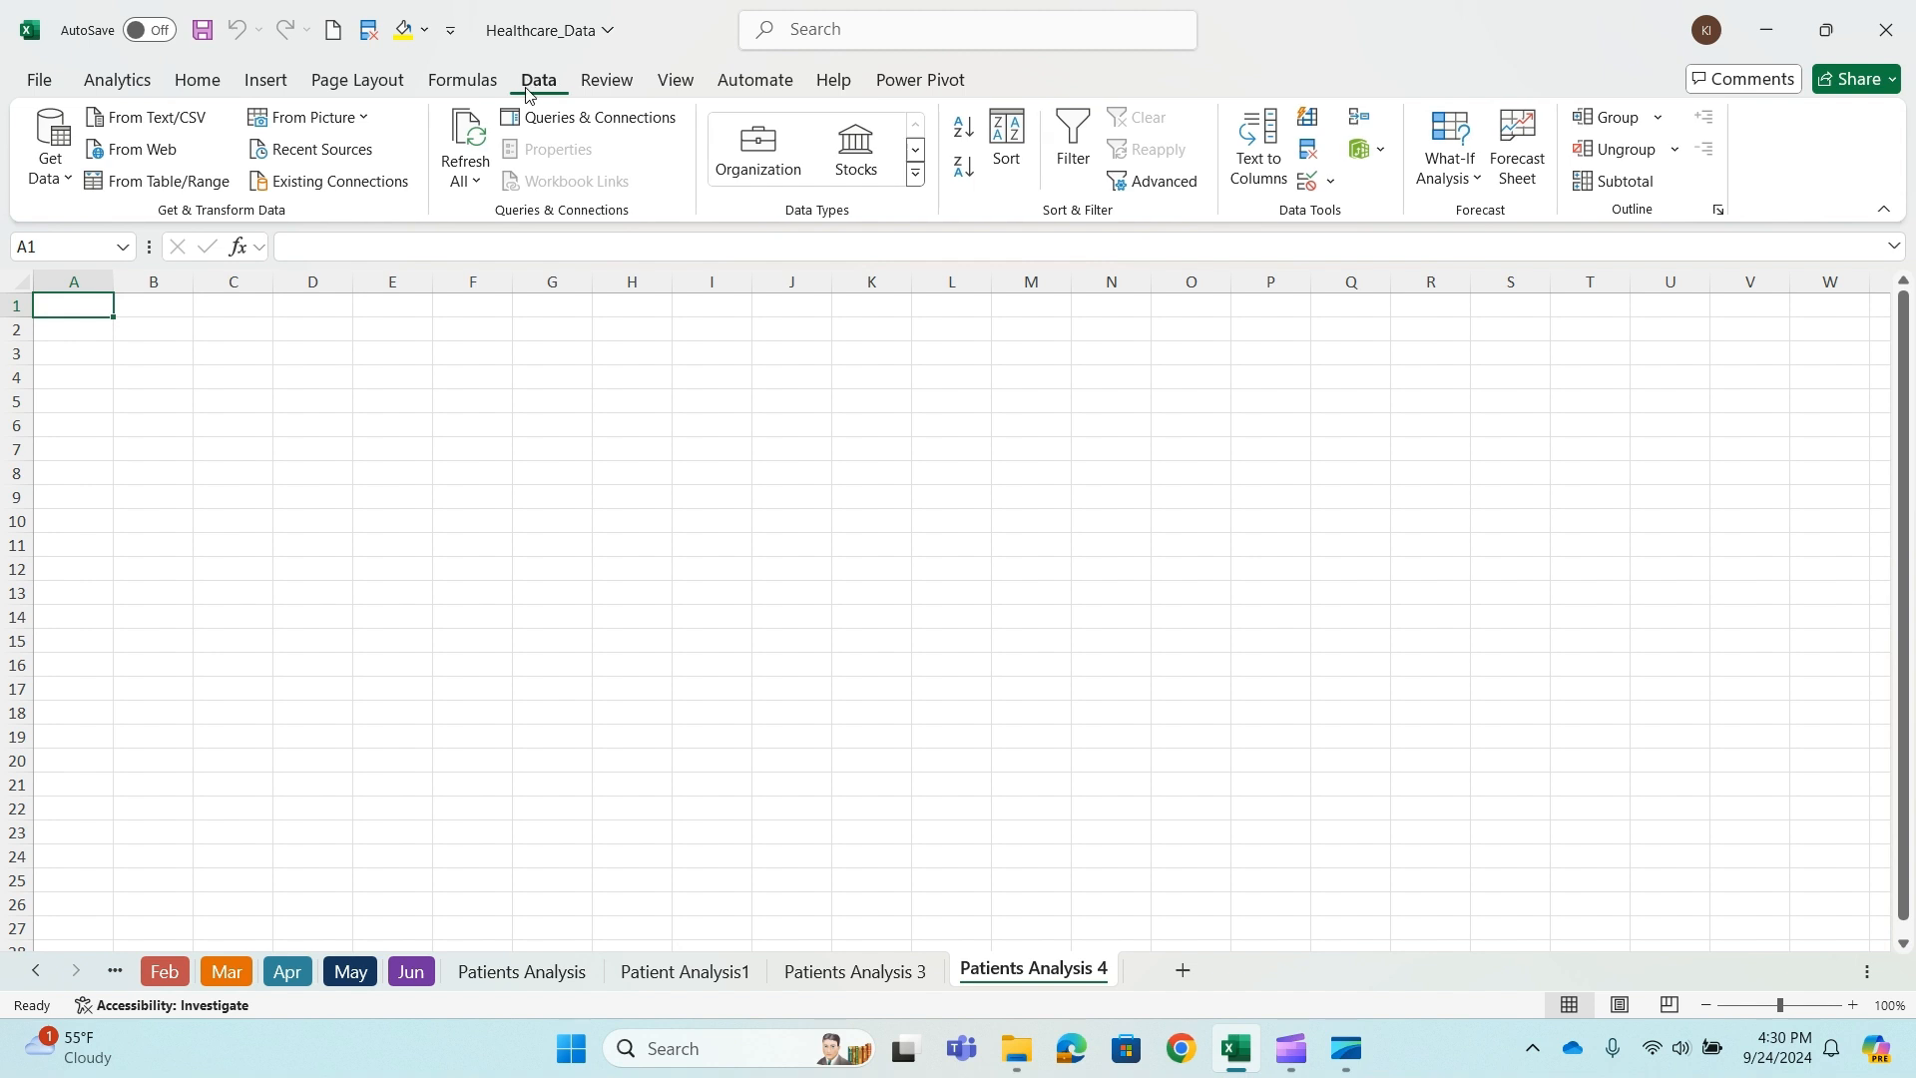
left_click(55, 164)
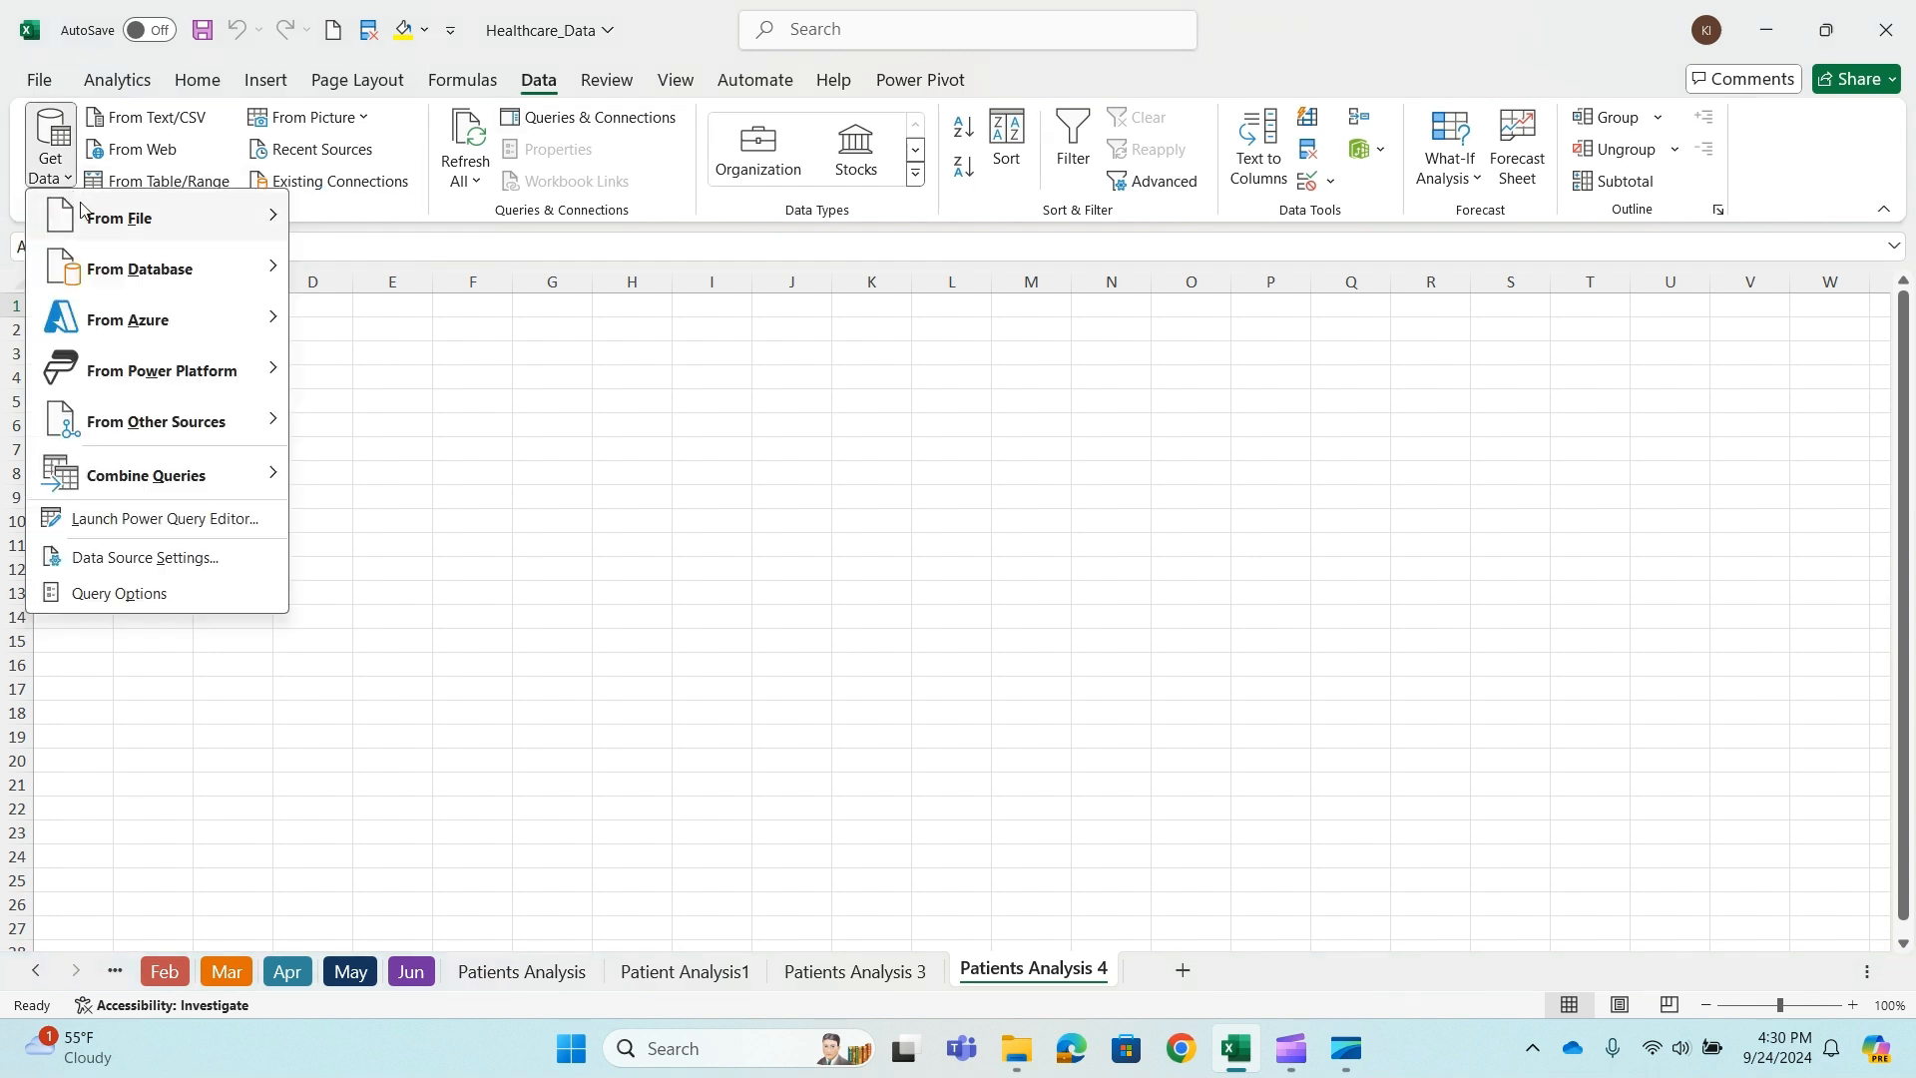
mouse_move(133, 220)
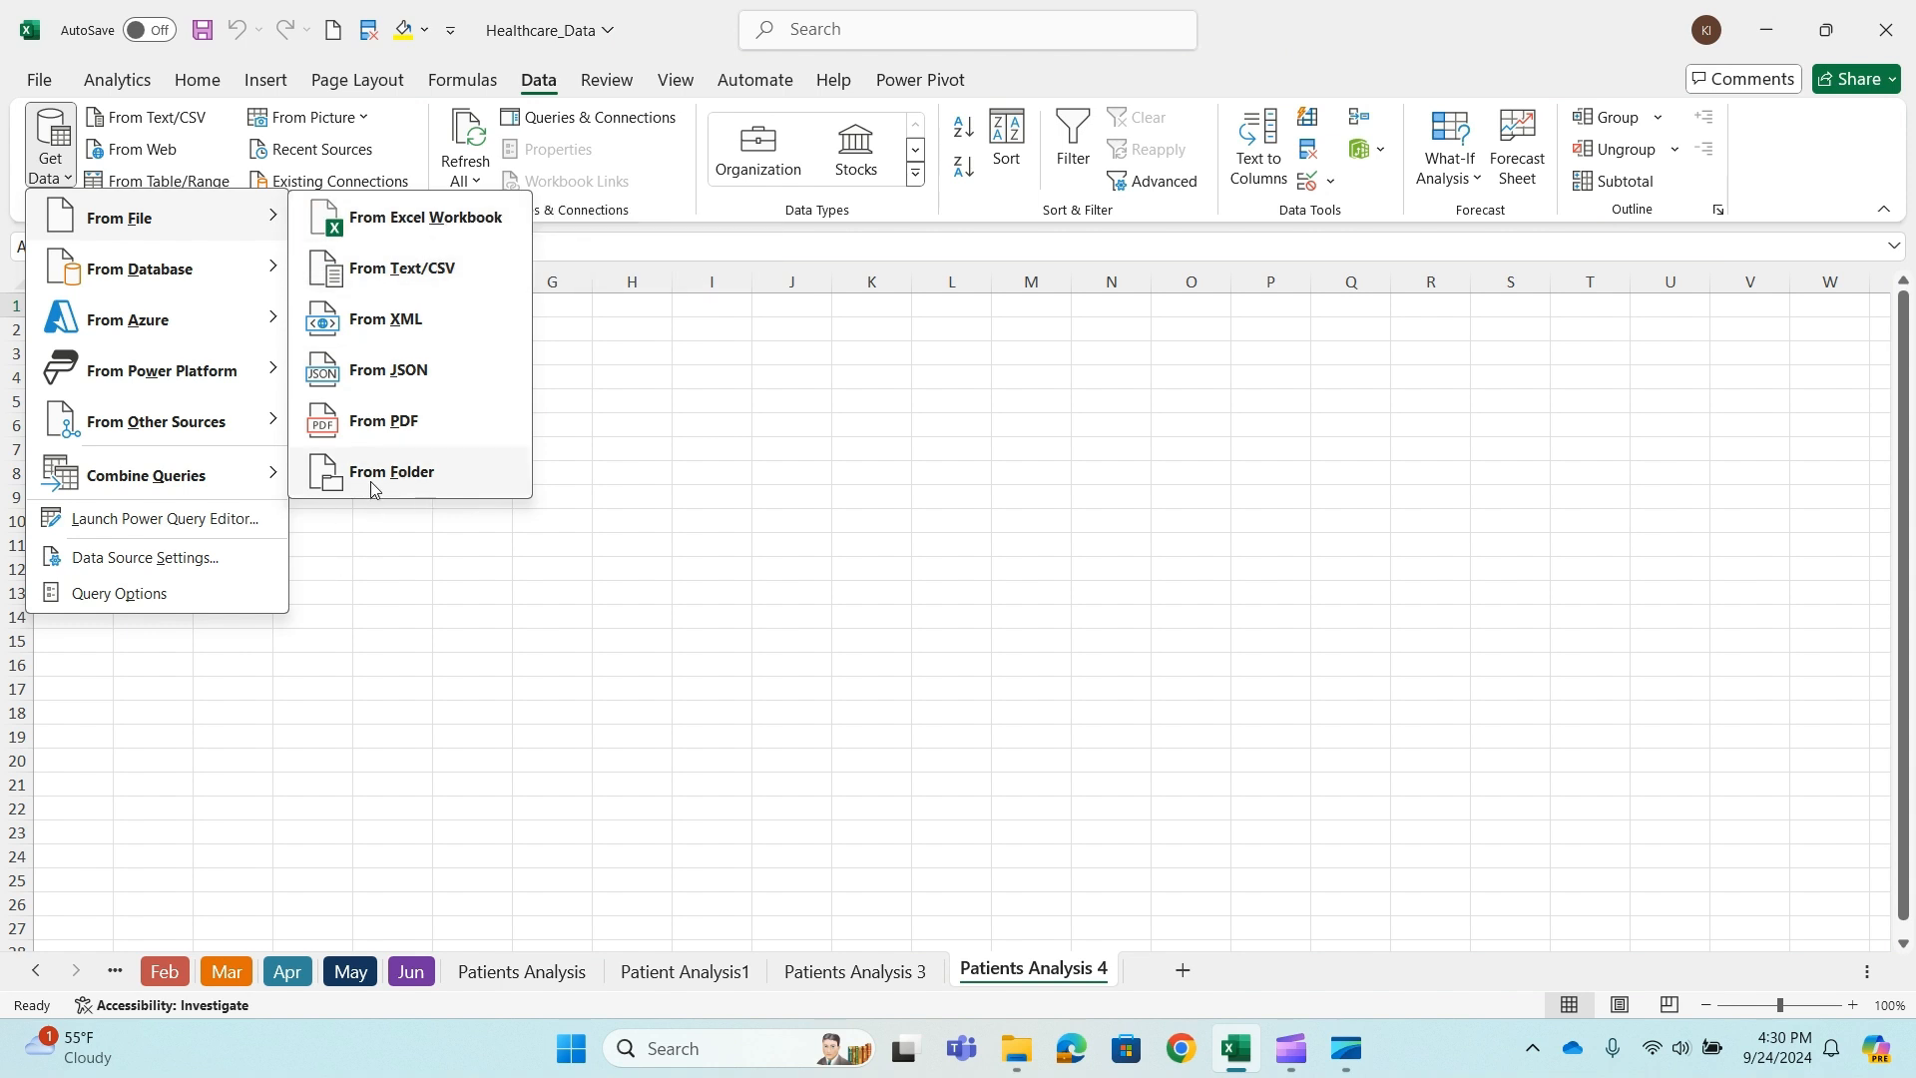
left_click(434, 467)
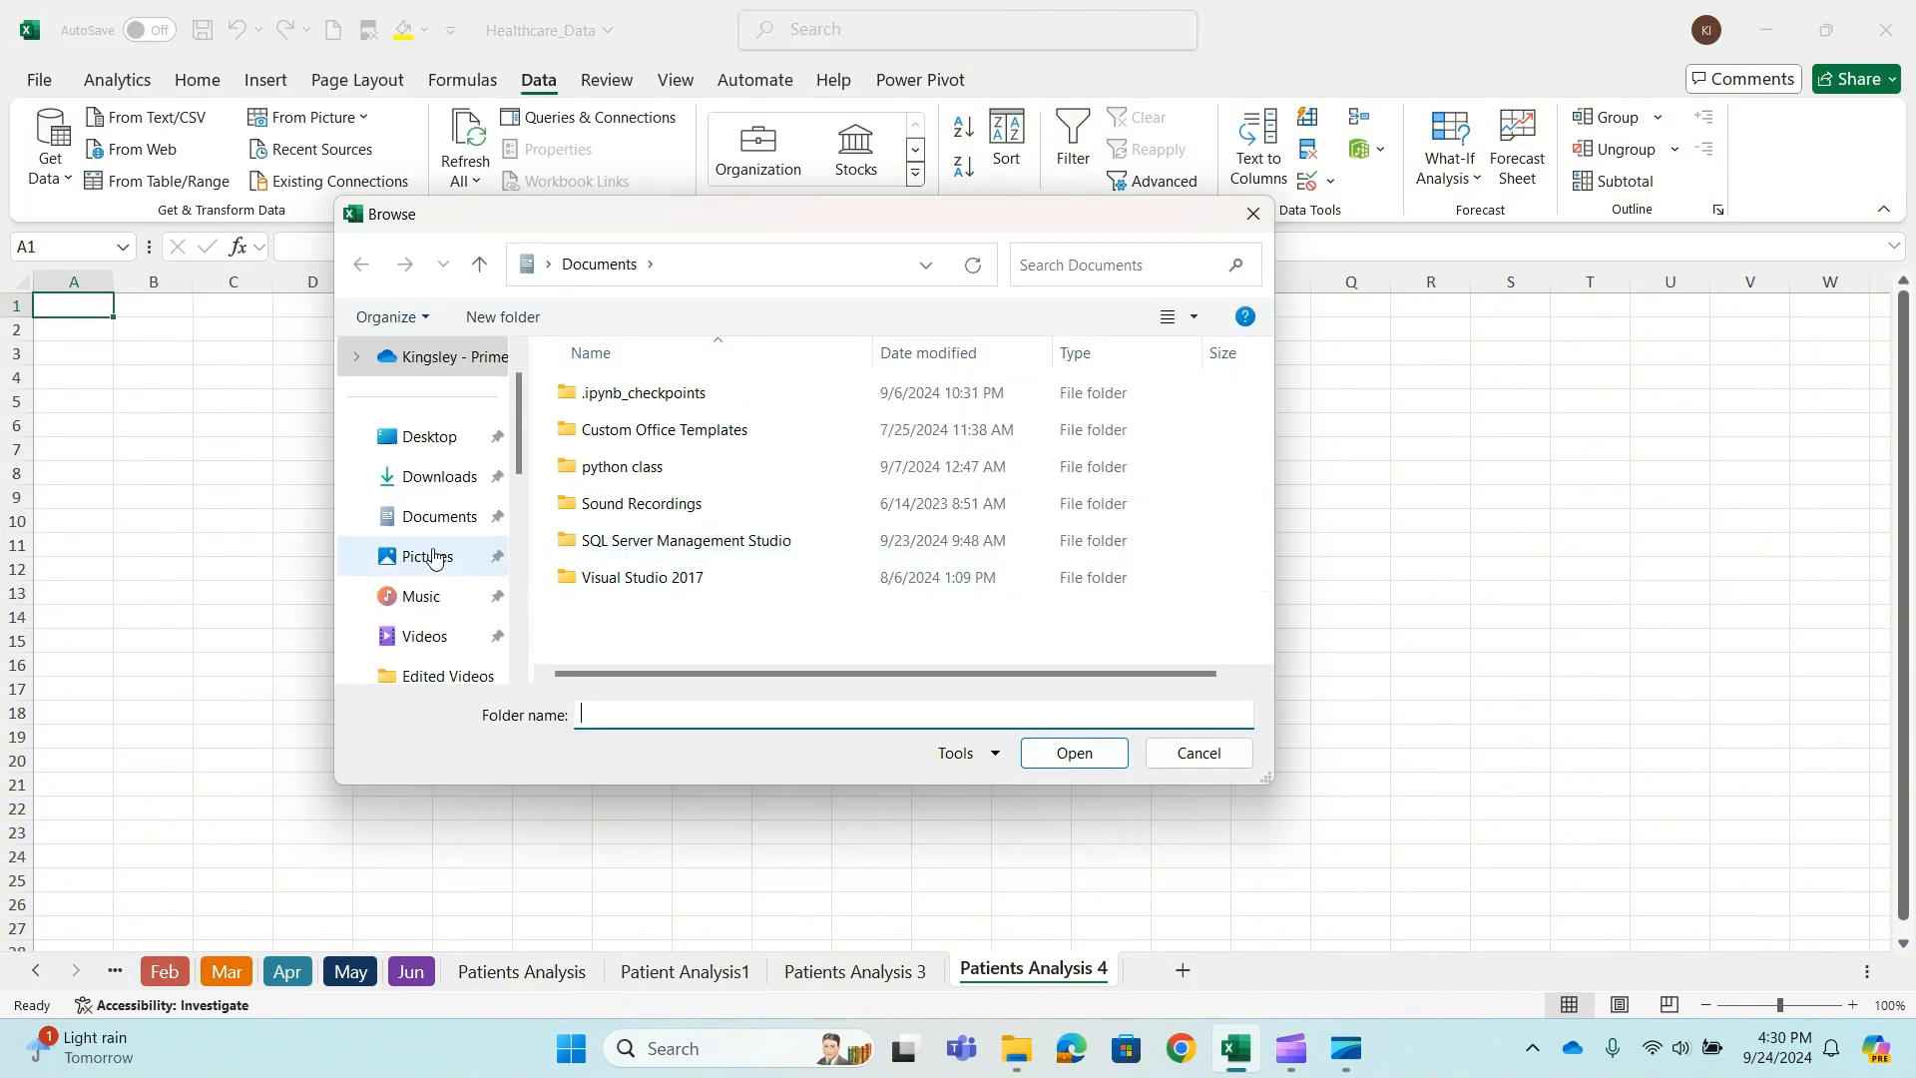
scroll(429, 559, "down", 1)
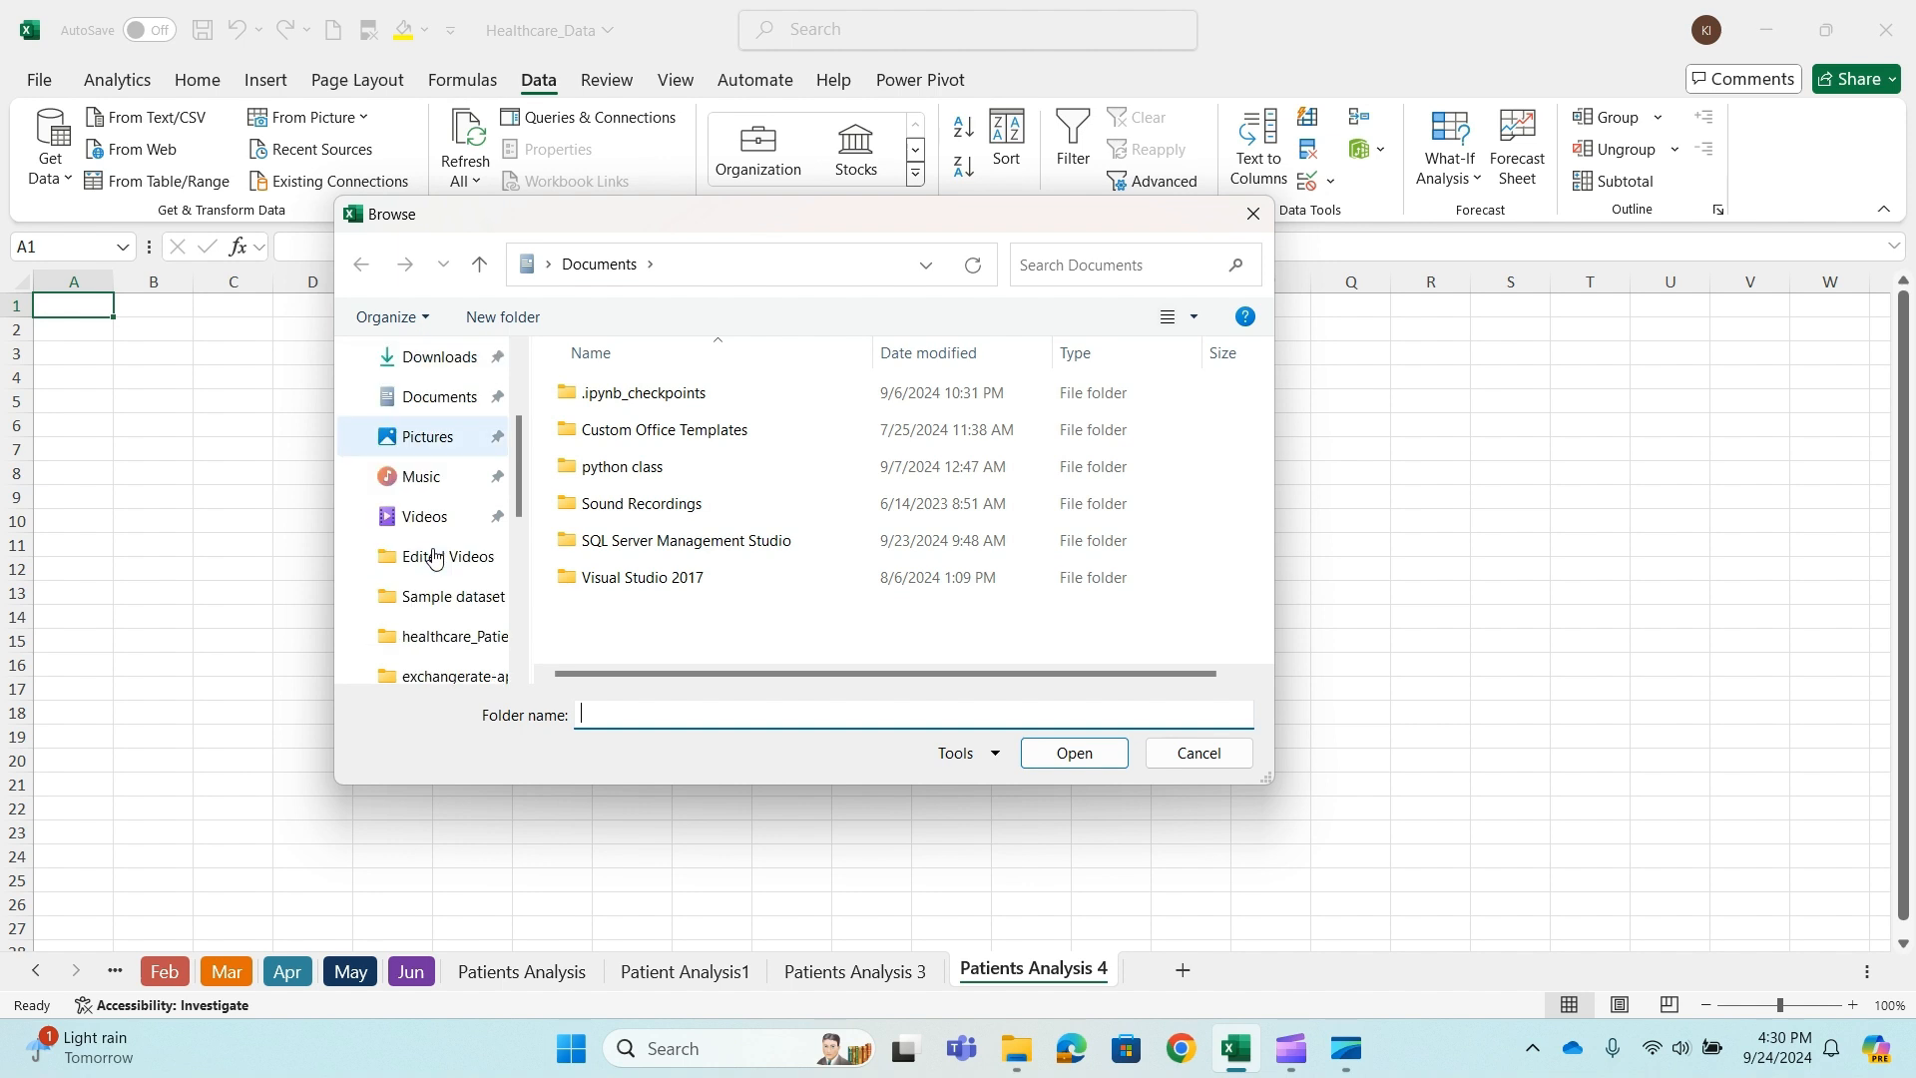
left_click(468, 637)
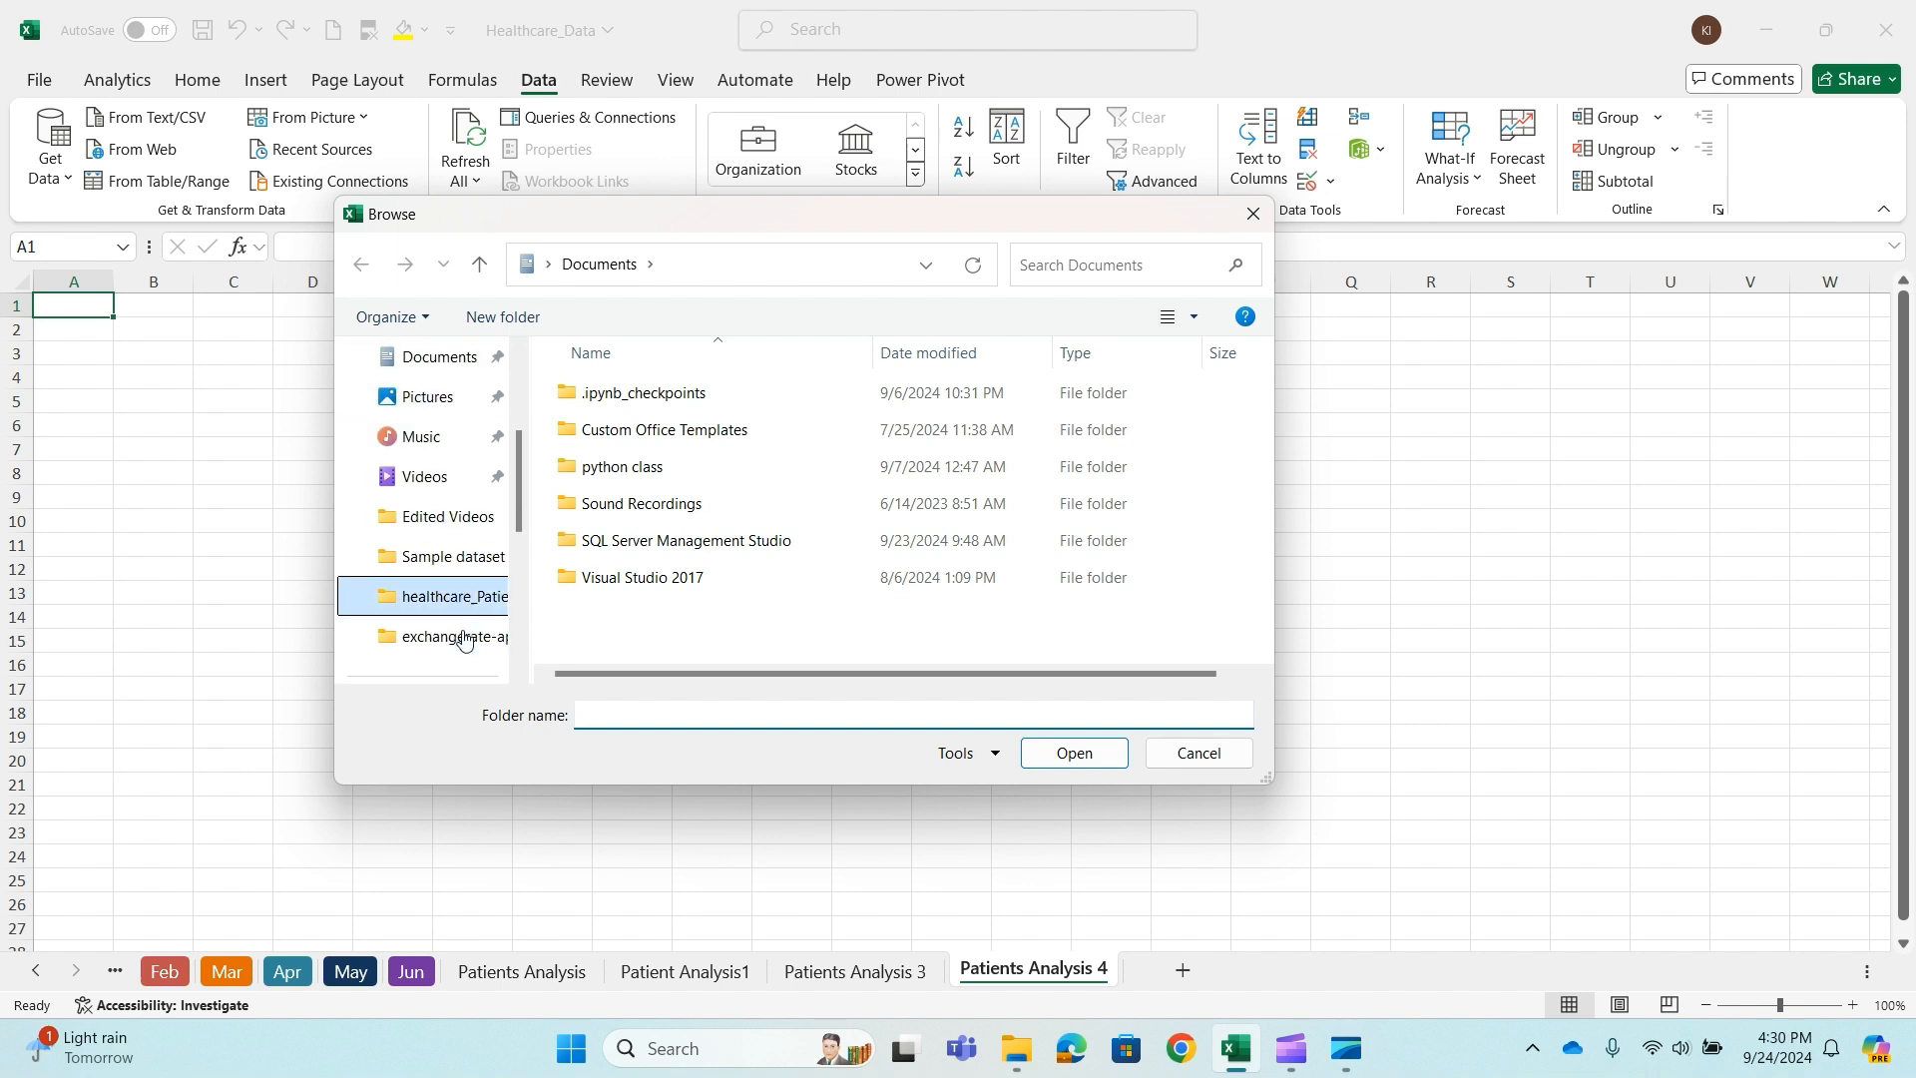
left_click(480, 267)
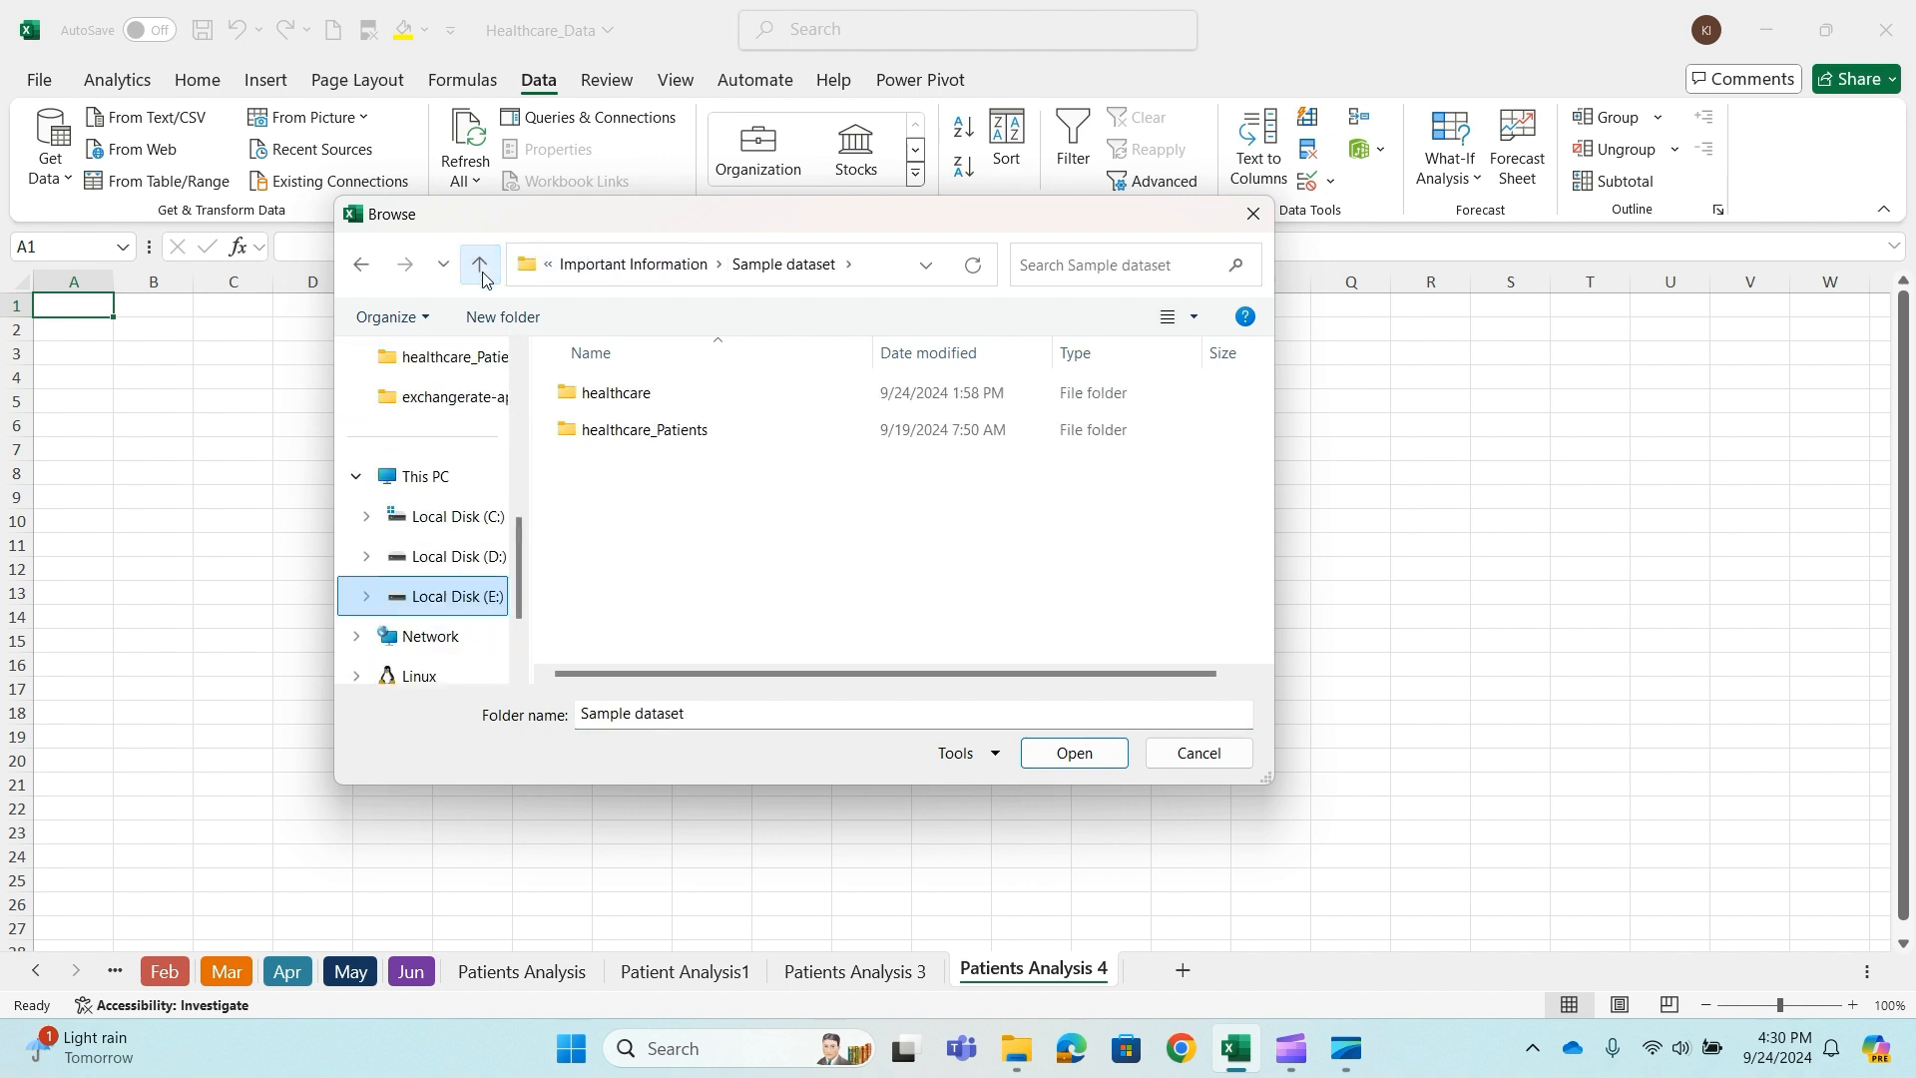
left_click(619, 395)
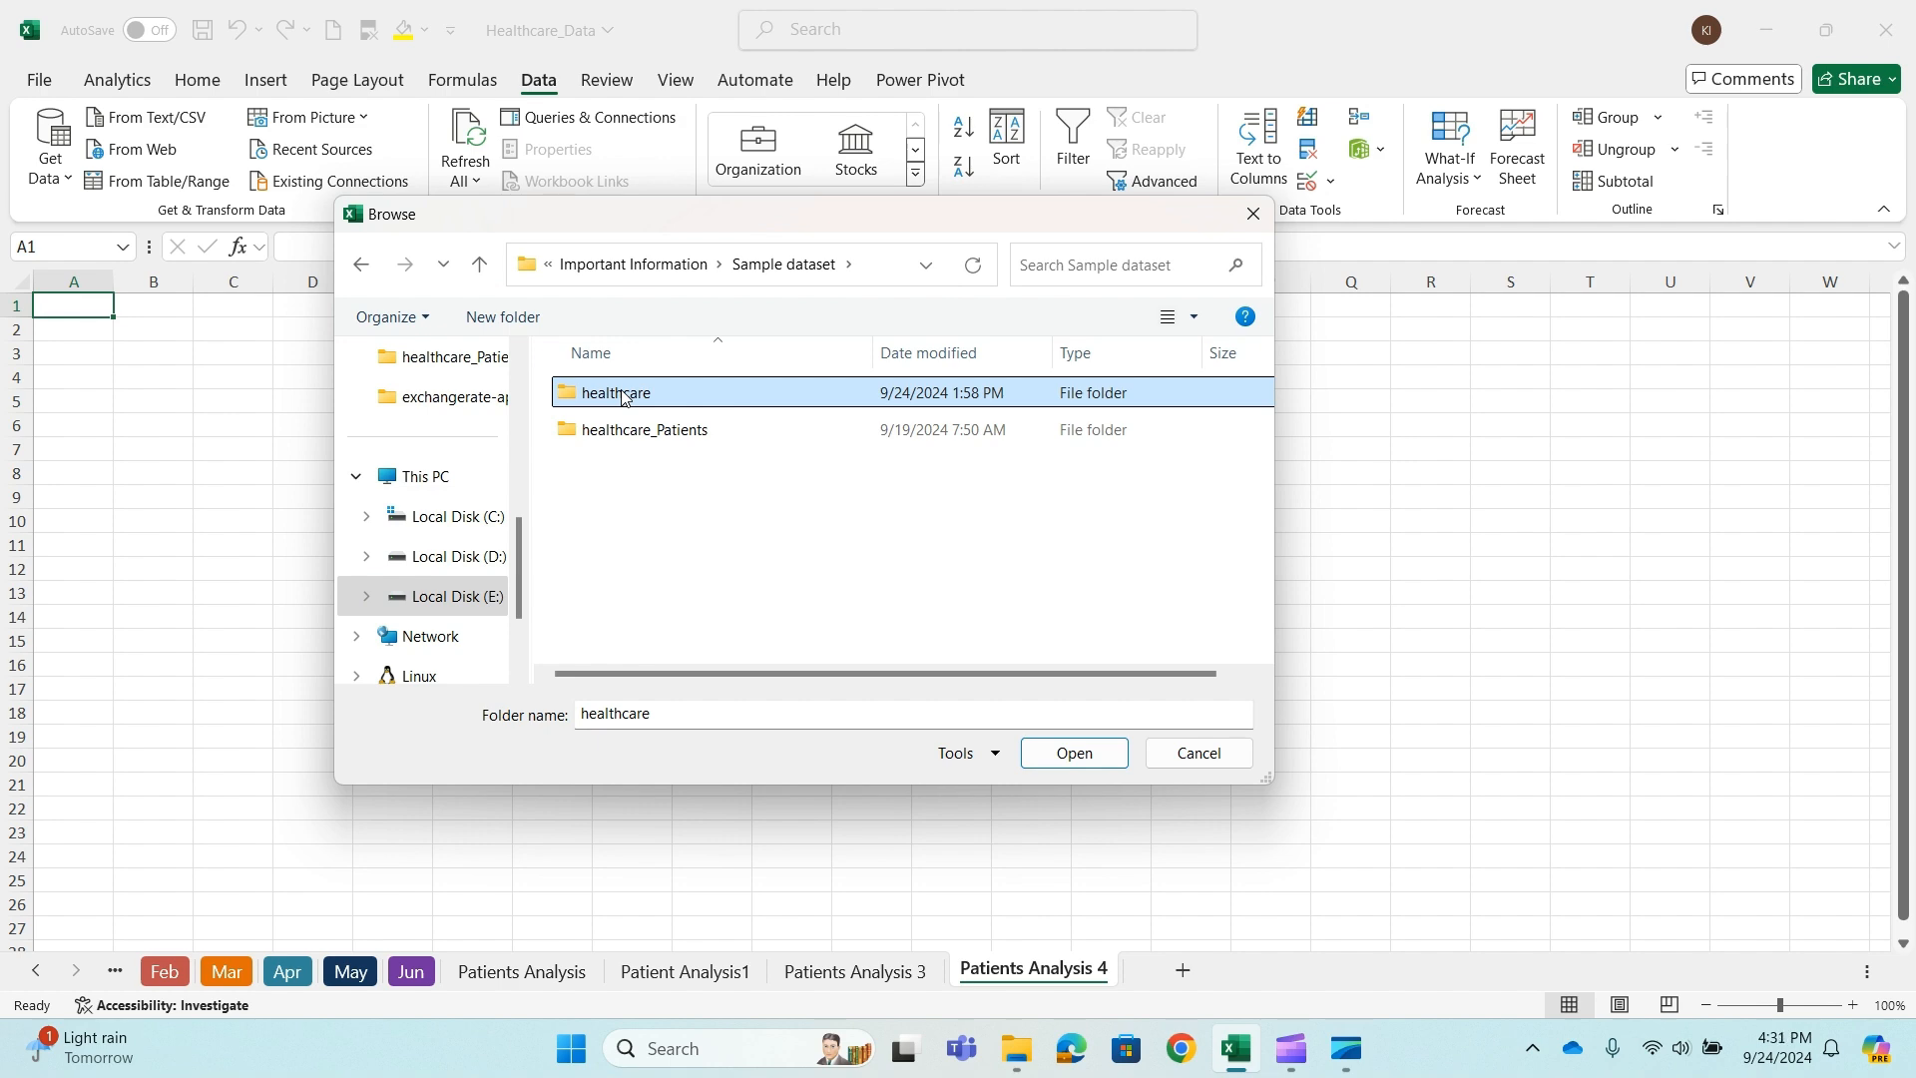
- Switch to File Explorer and check the files inside the healthcare folder
left_click(1017, 1047)
mouse_move(932, 148)
left_mouse_down()
mouse_move(1484, 260)
mouse_move(1076, 254)
left_mouse_up()
double_click(1437, 465)
left_click(1647, 250)
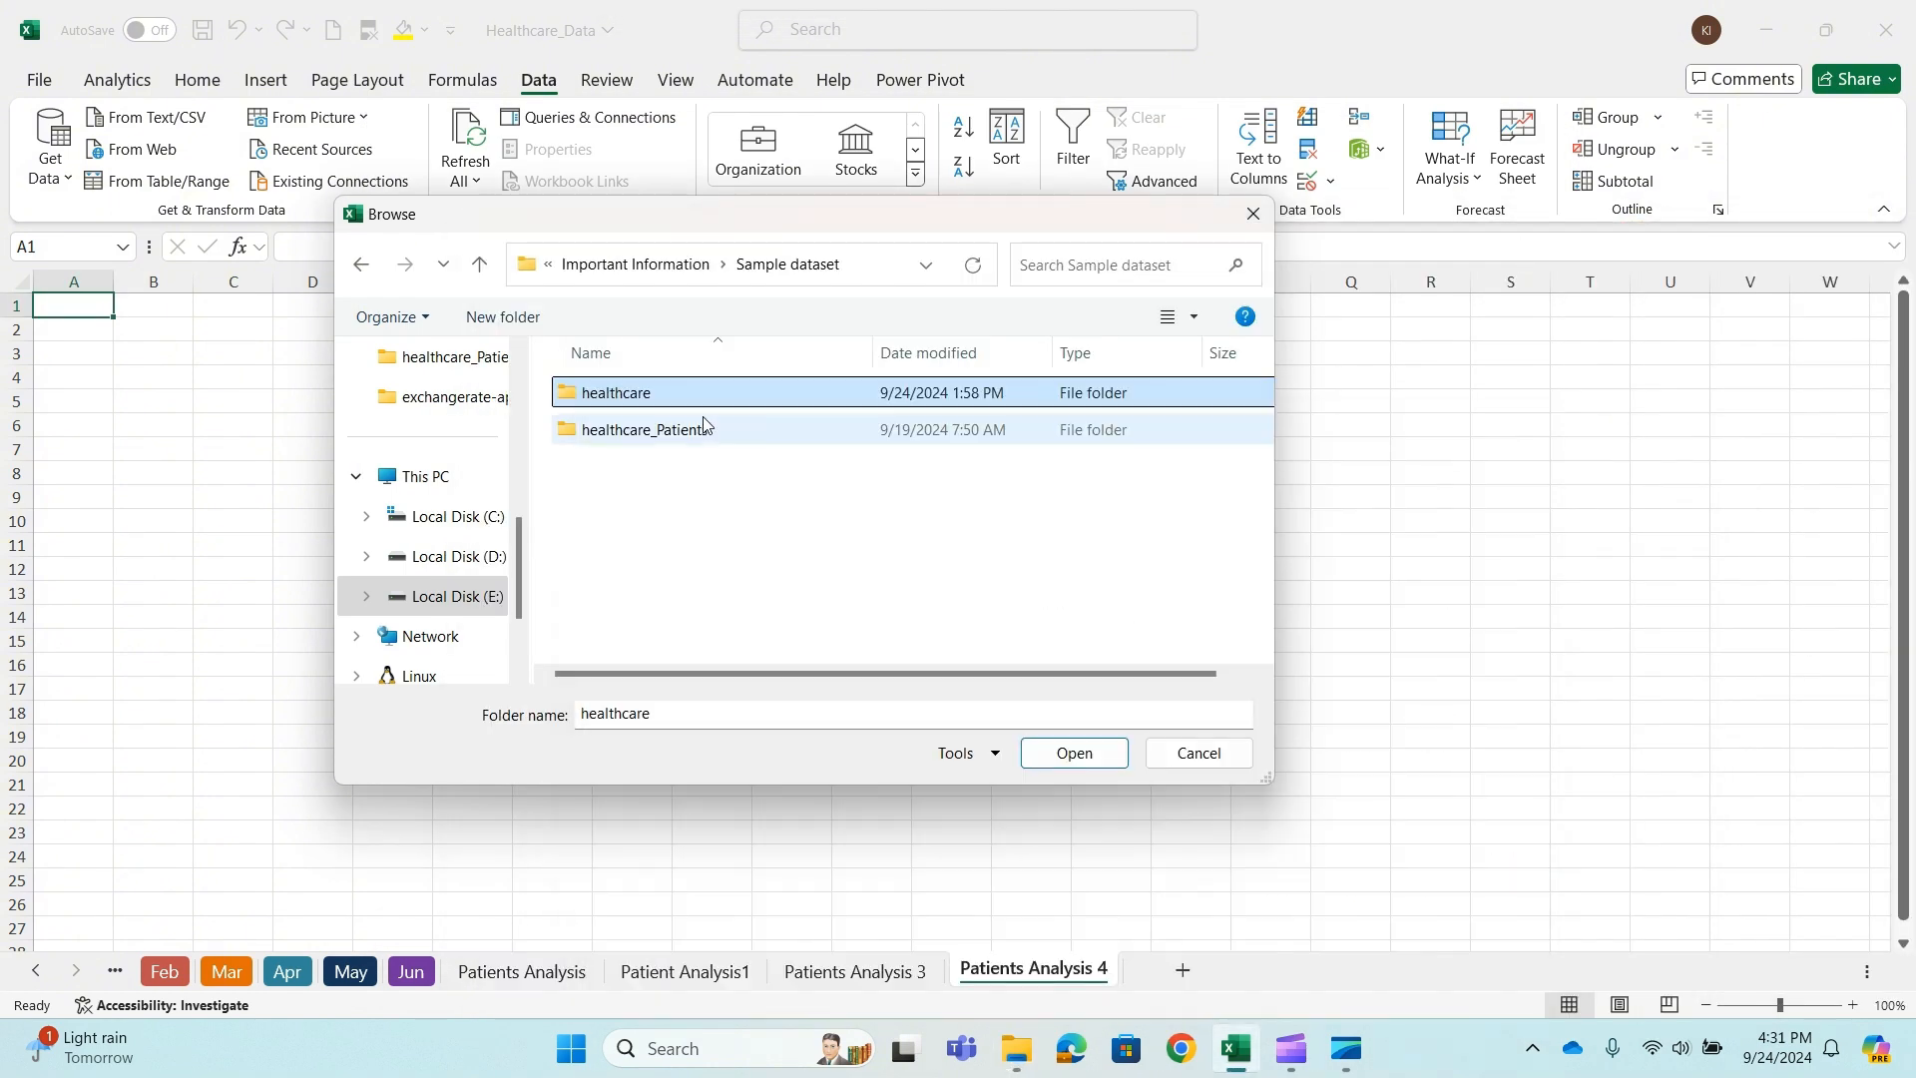
- Choose the healthcare folder in Sample dataset as the source of the import
double_click(695, 392)
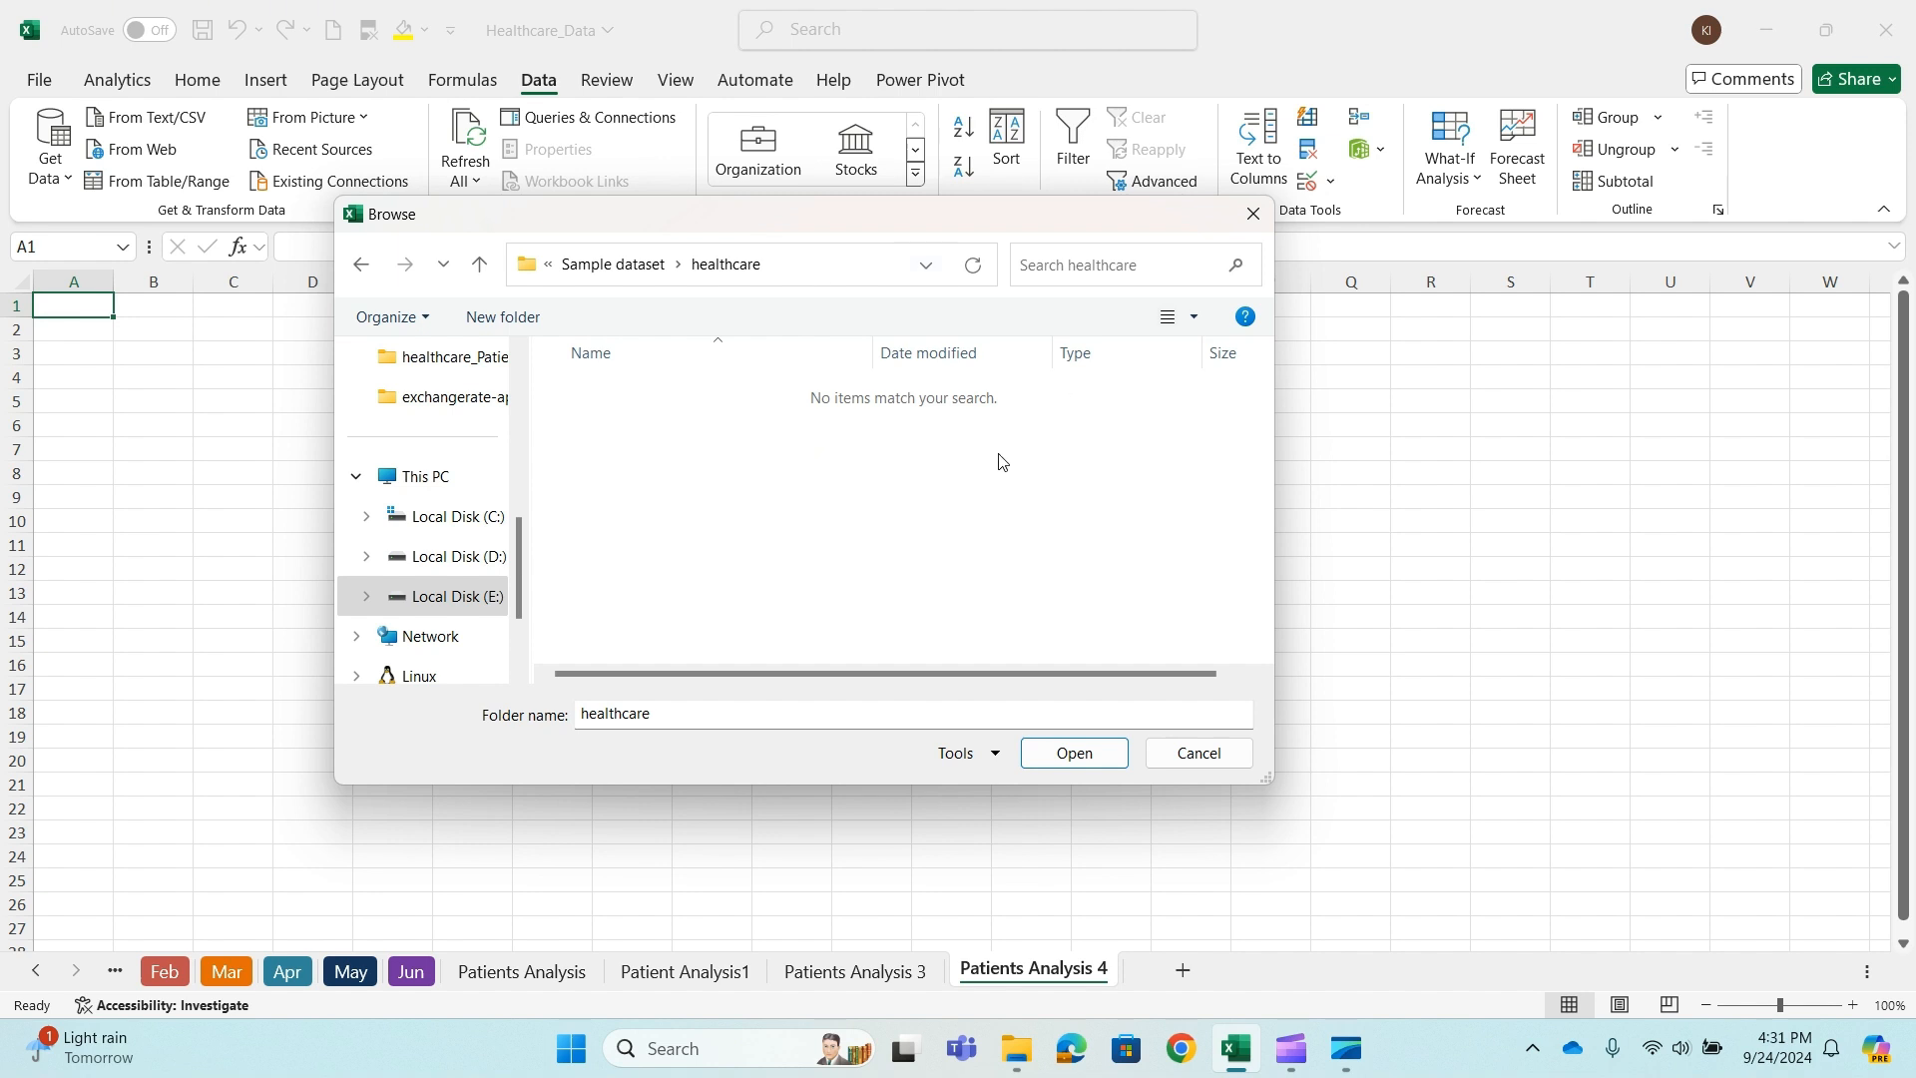
left_click(490, 272)
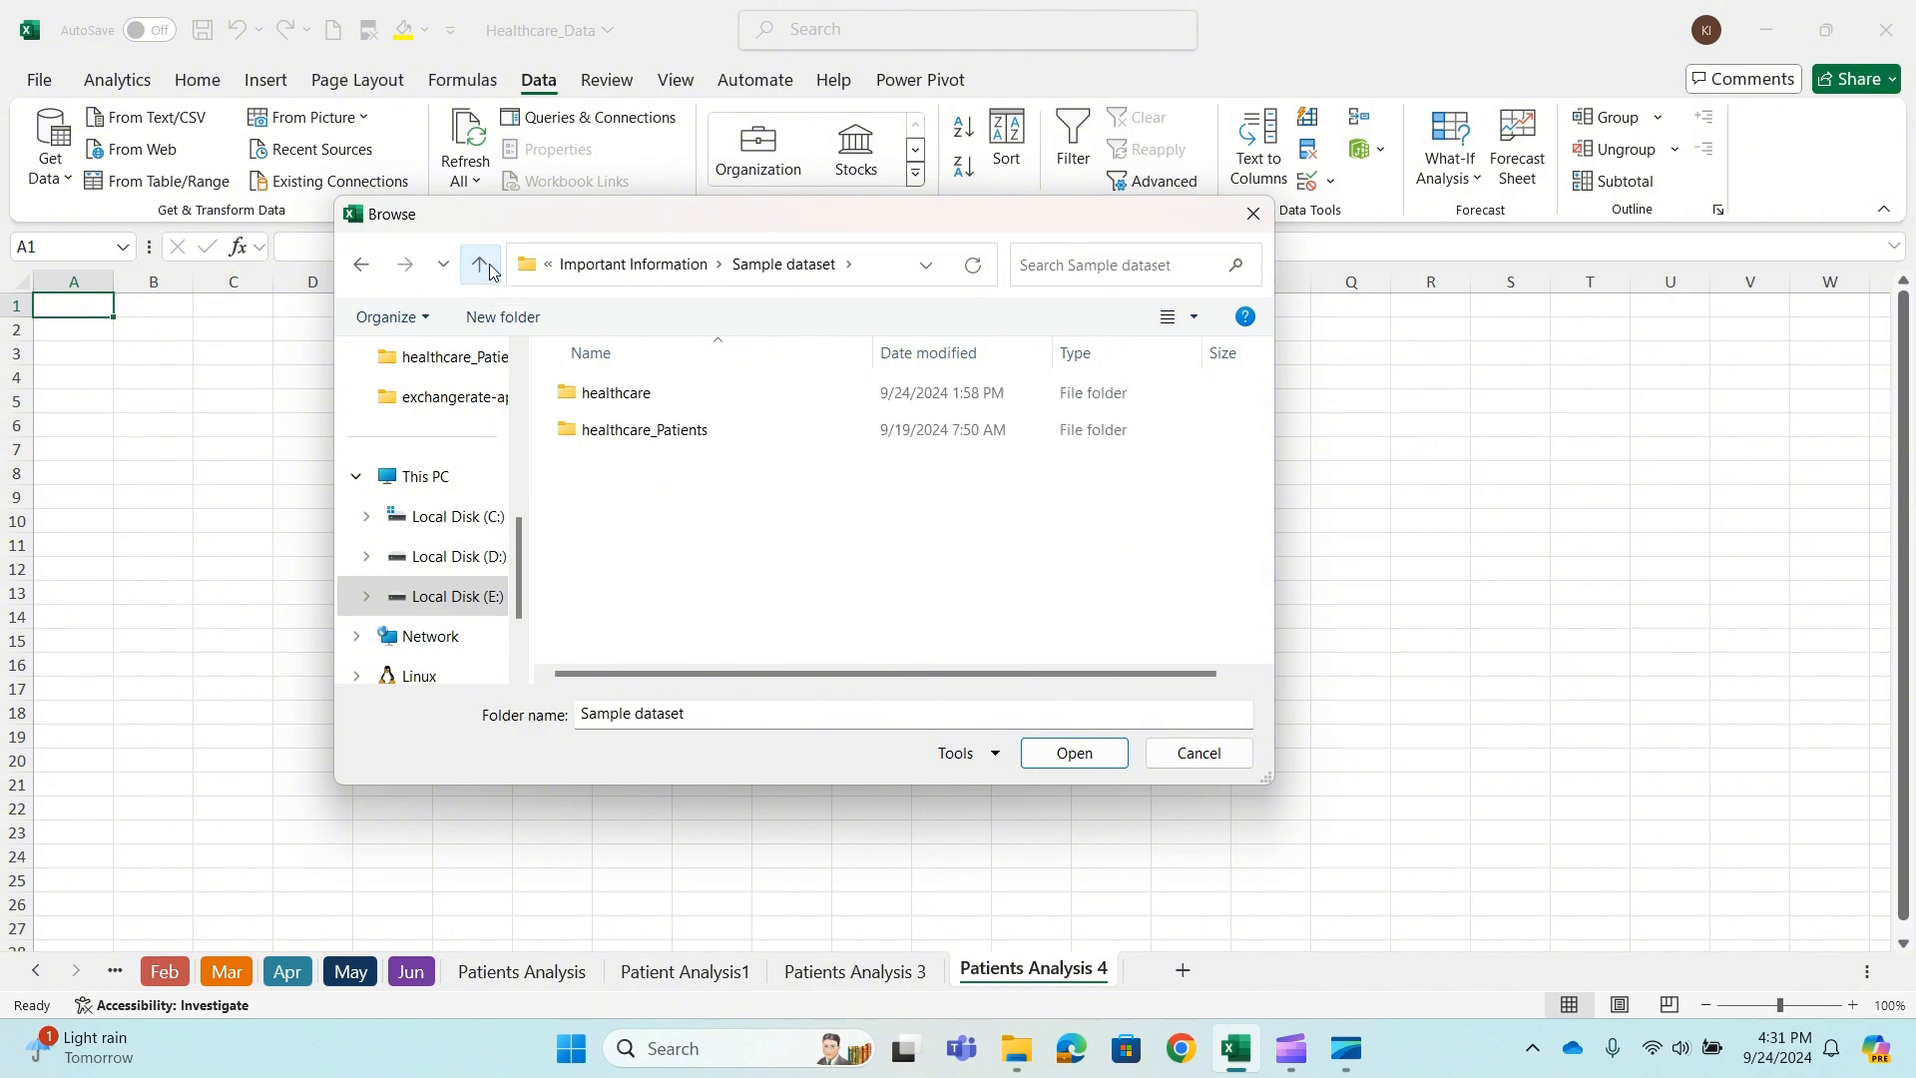
left_click(630, 399)
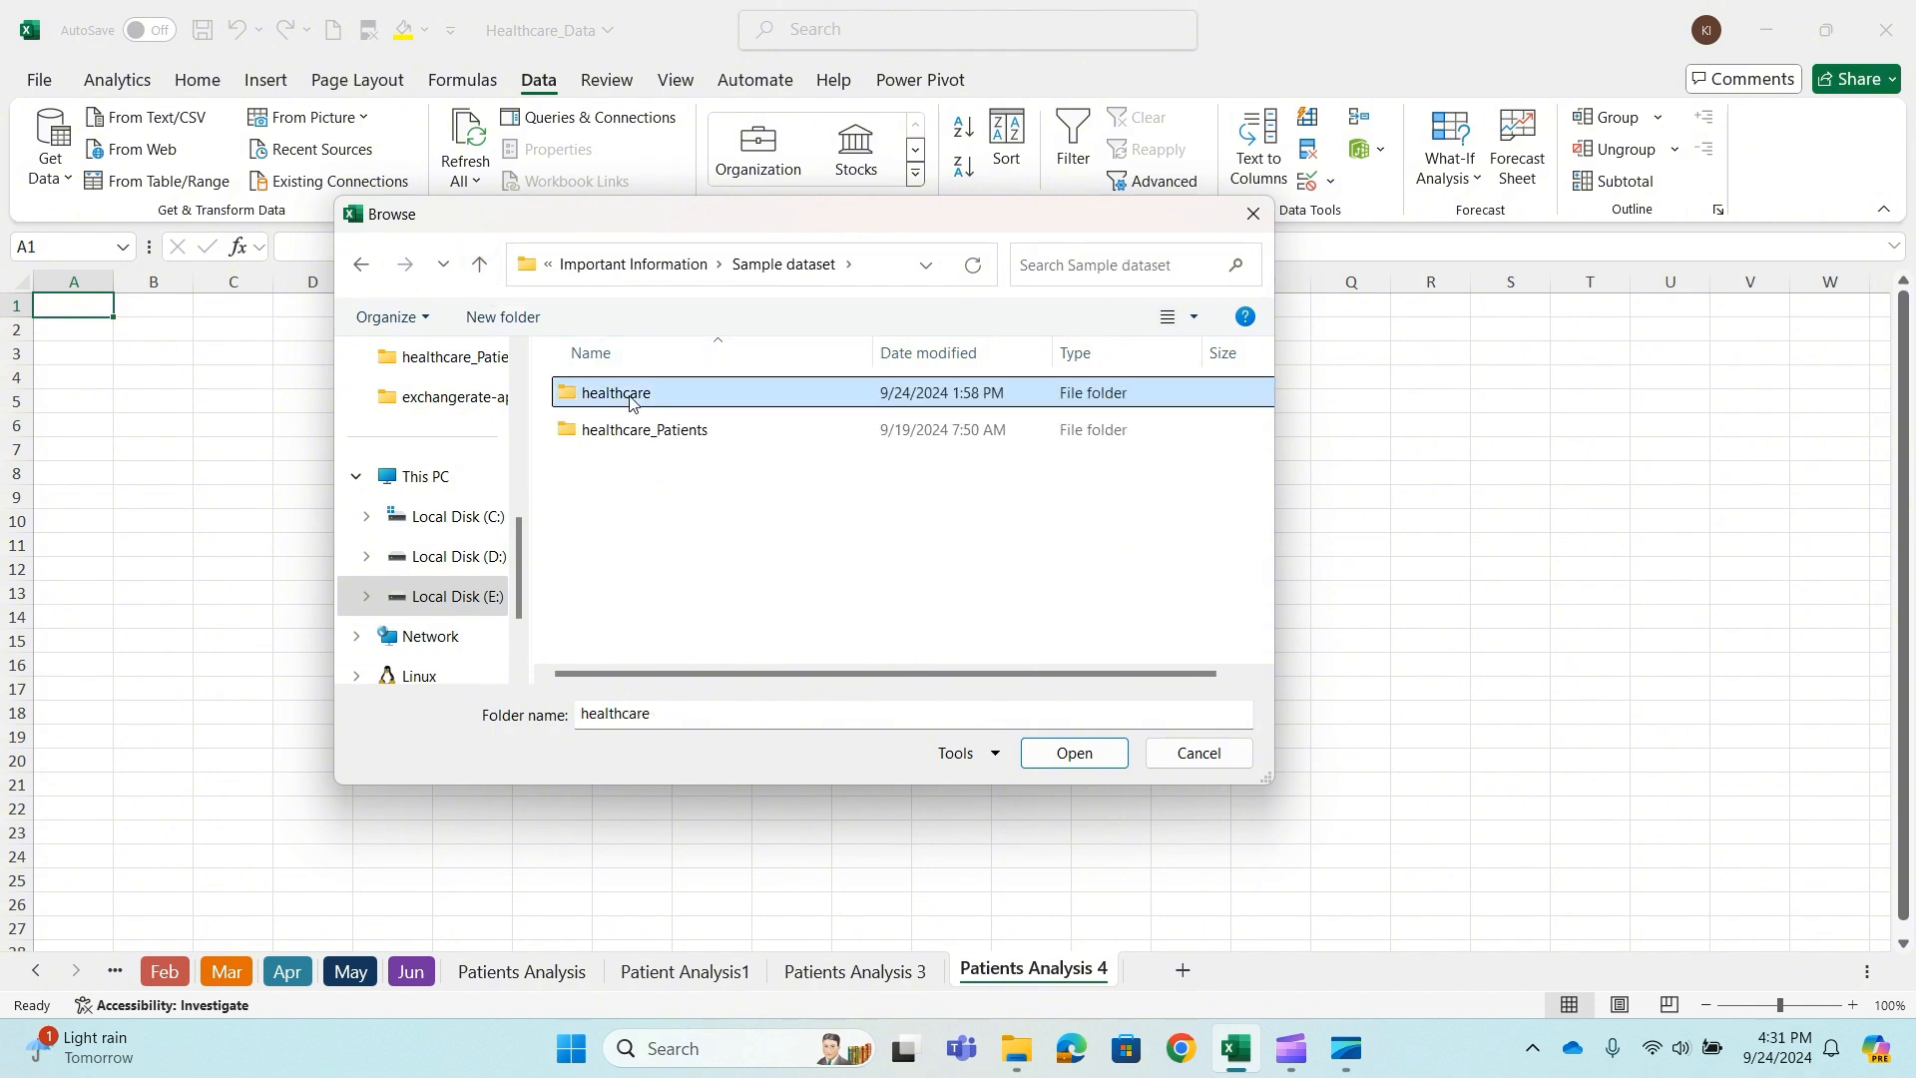
left_click(1098, 756)
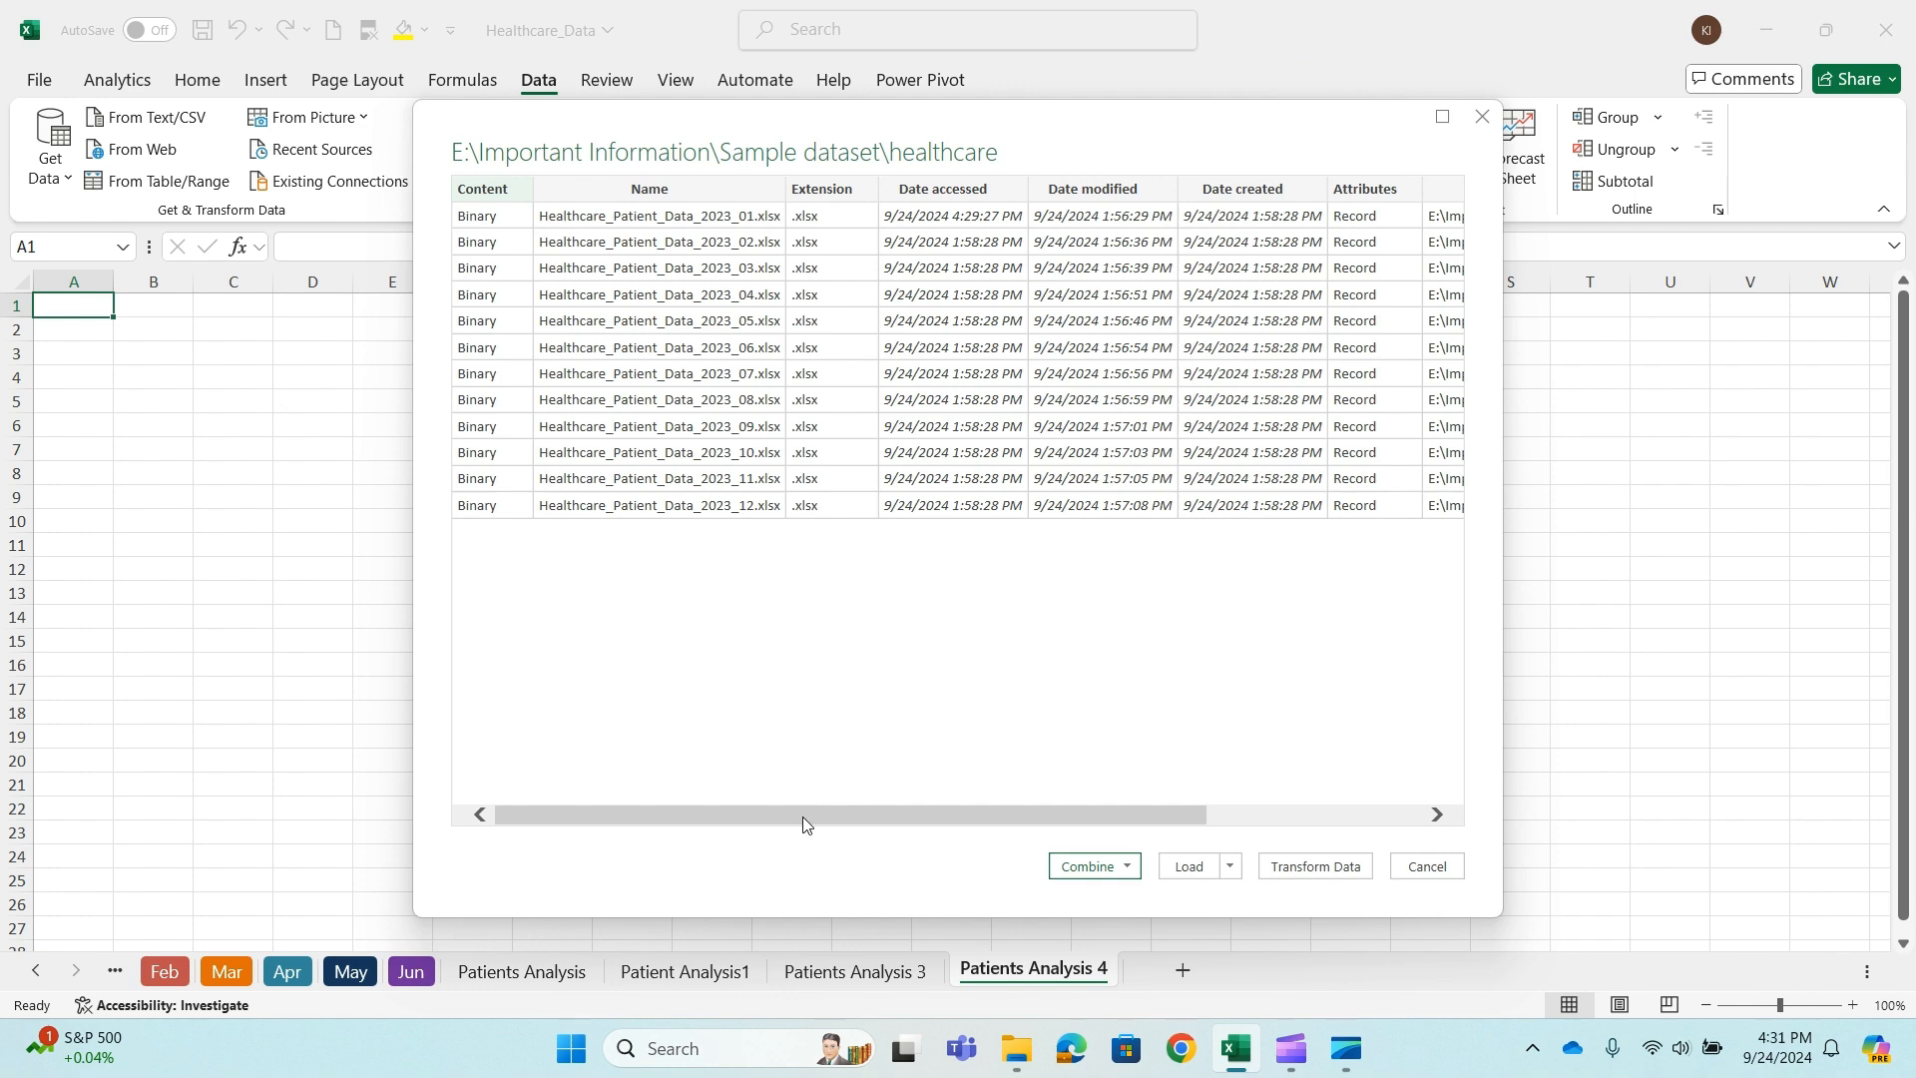
- Combine and load Sheet1 from all the folder's workbooks, using the first file as the sample, and dismiss the query list
left_click_drag(802, 816, 715, 796)
left_click(1129, 867)
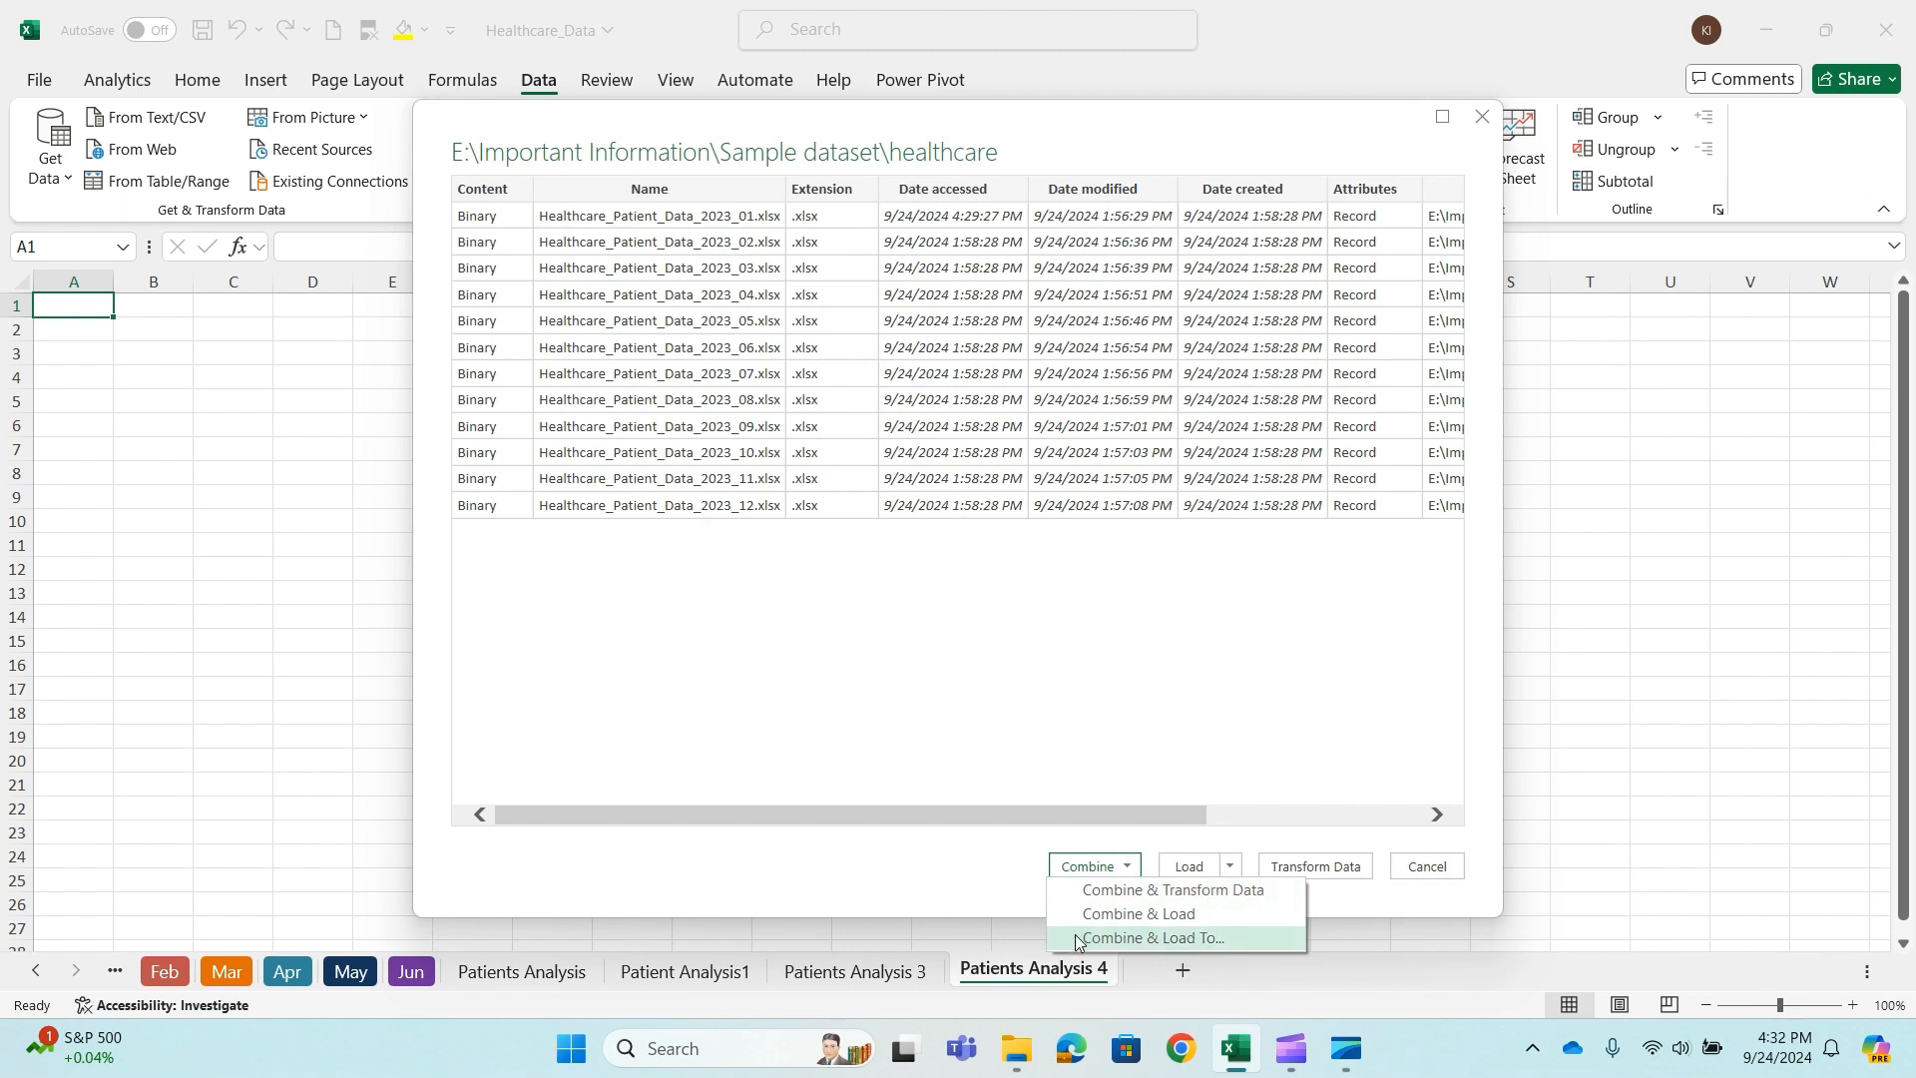
left_click(1216, 922)
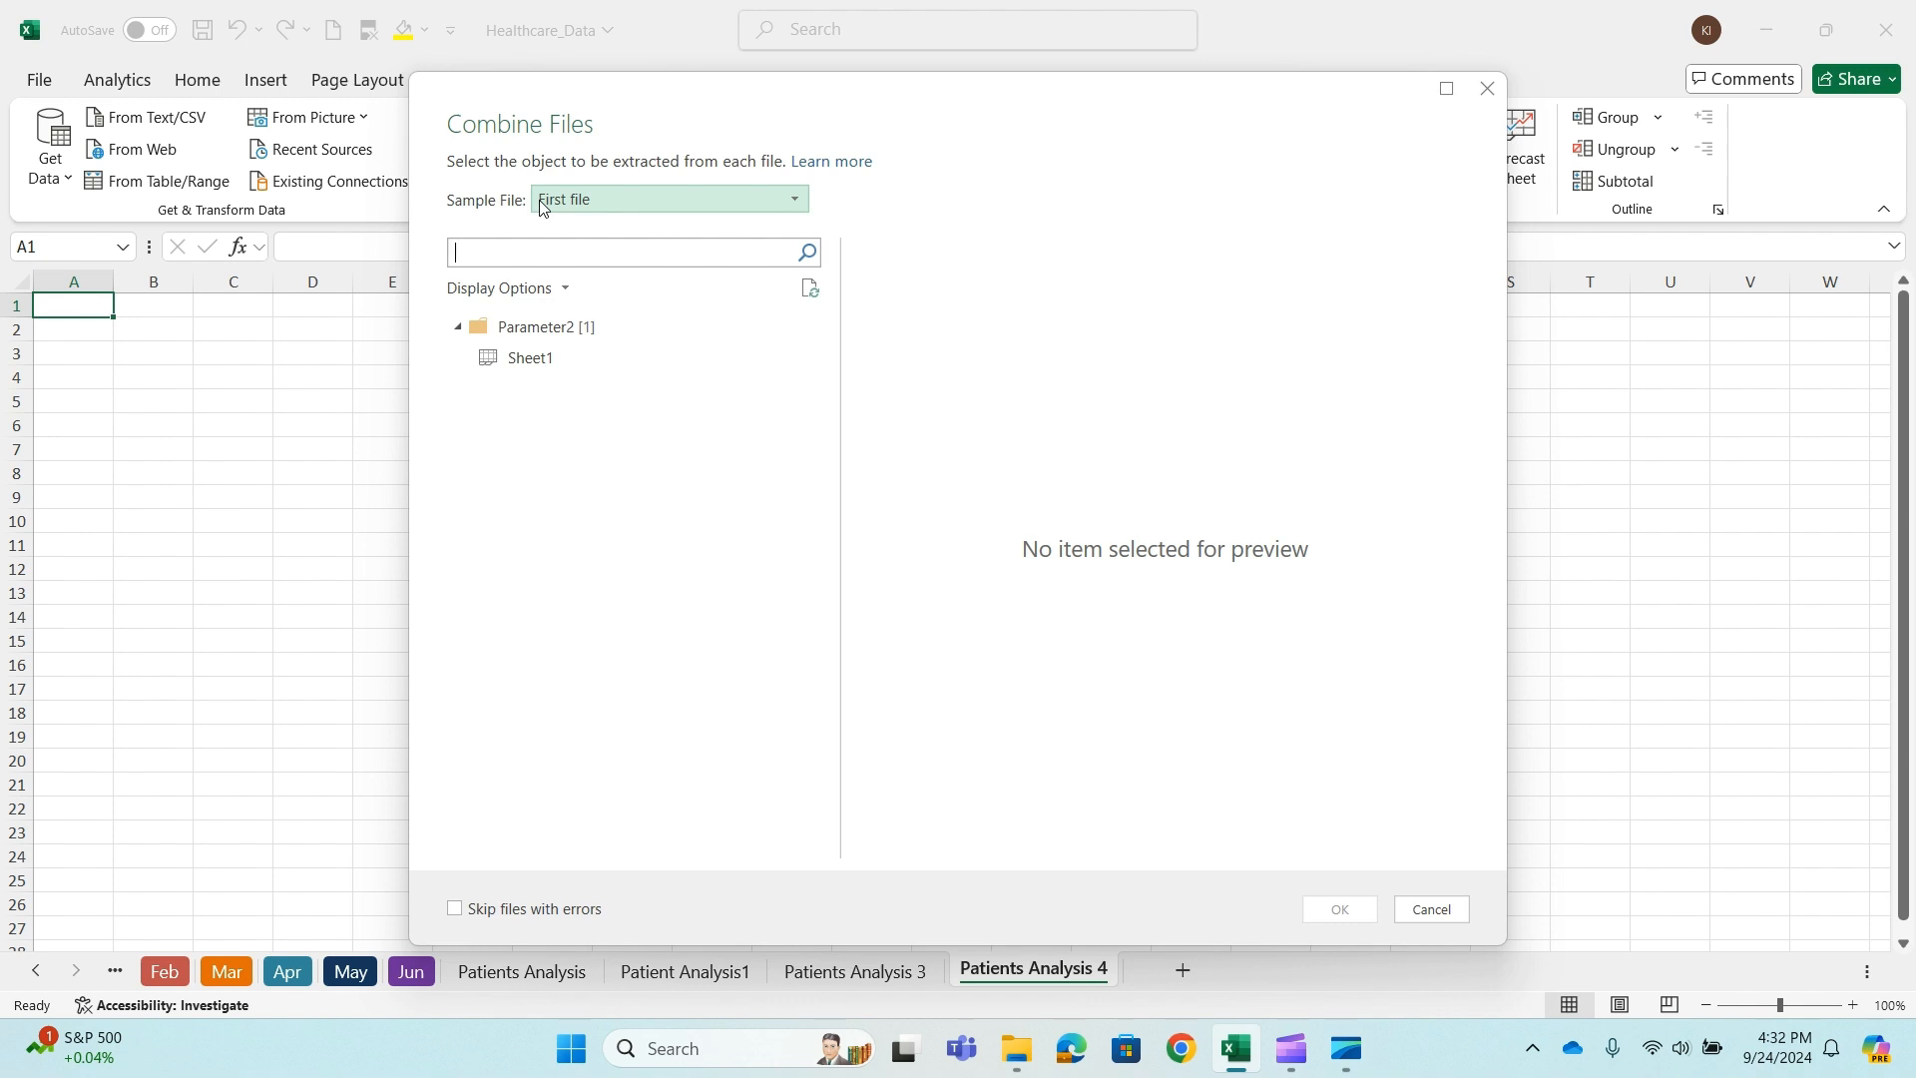
left_click(794, 203)
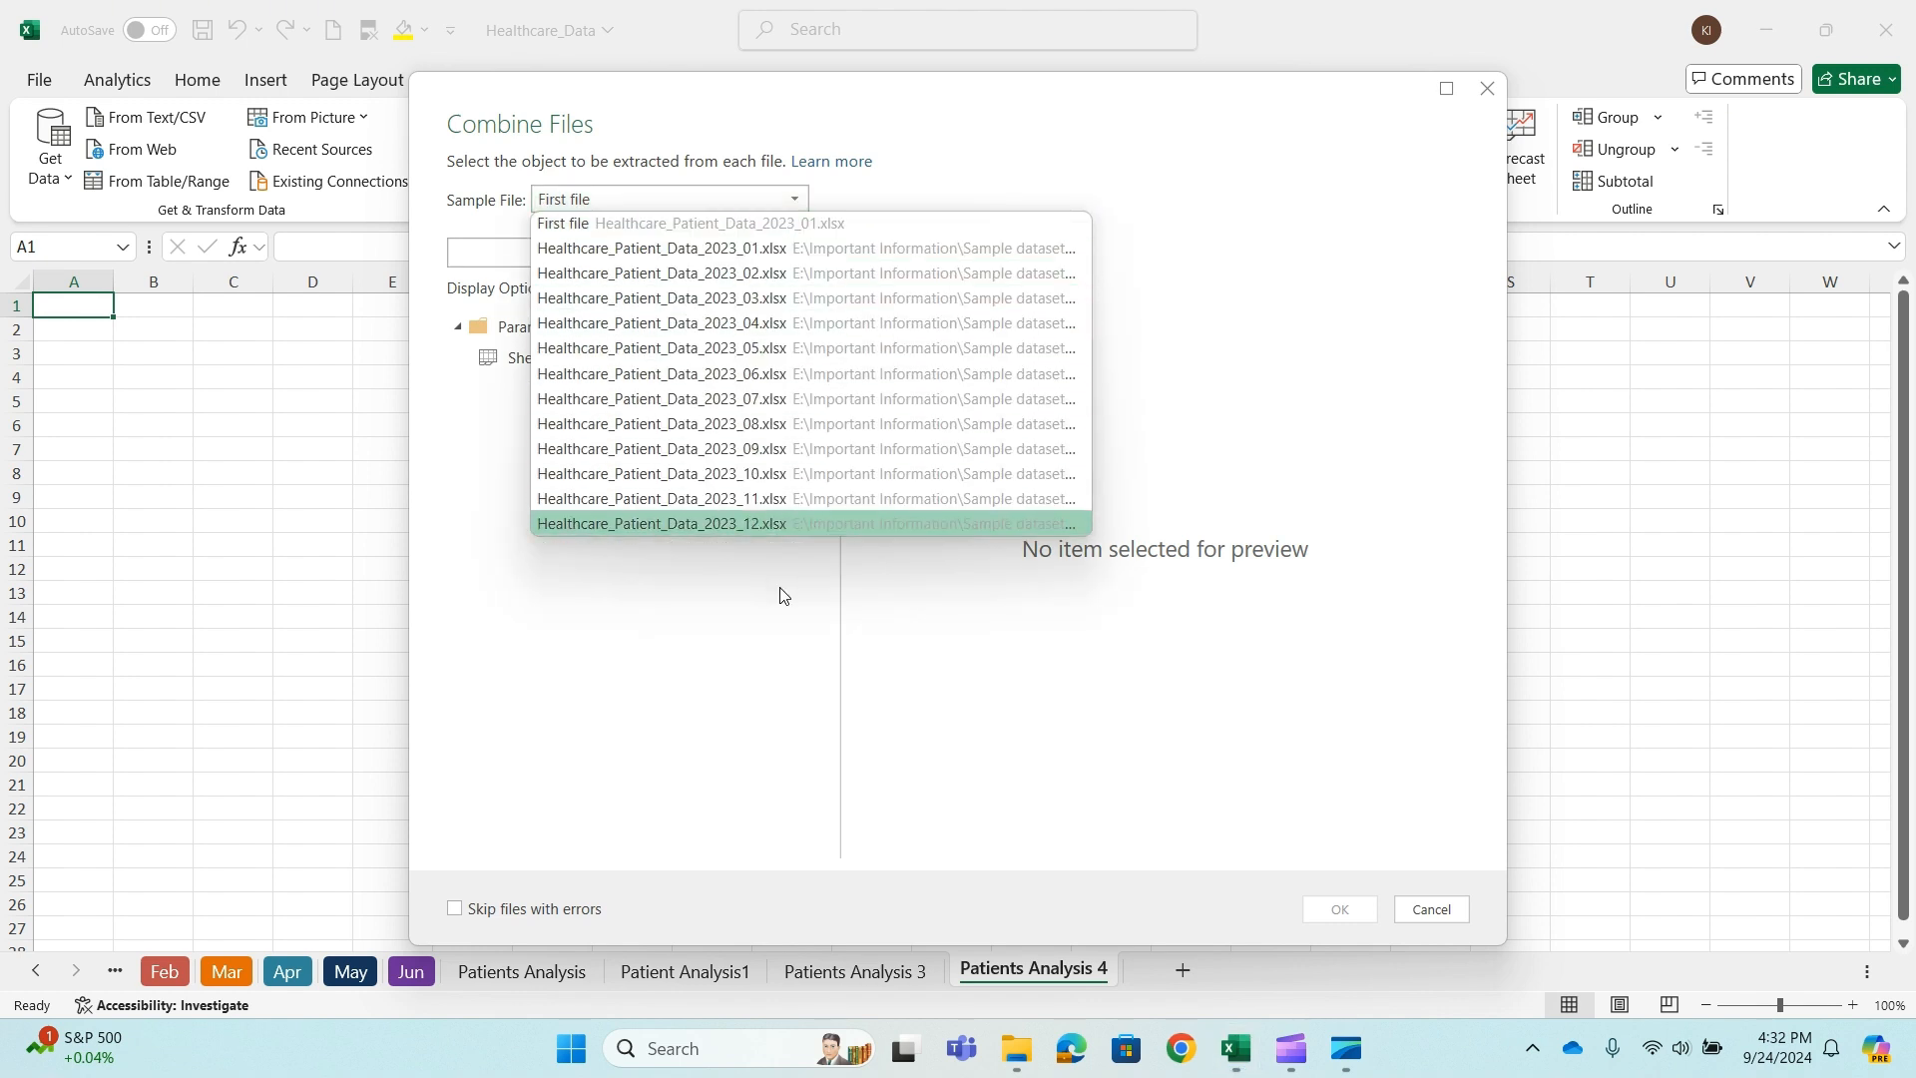
left_click(693, 189)
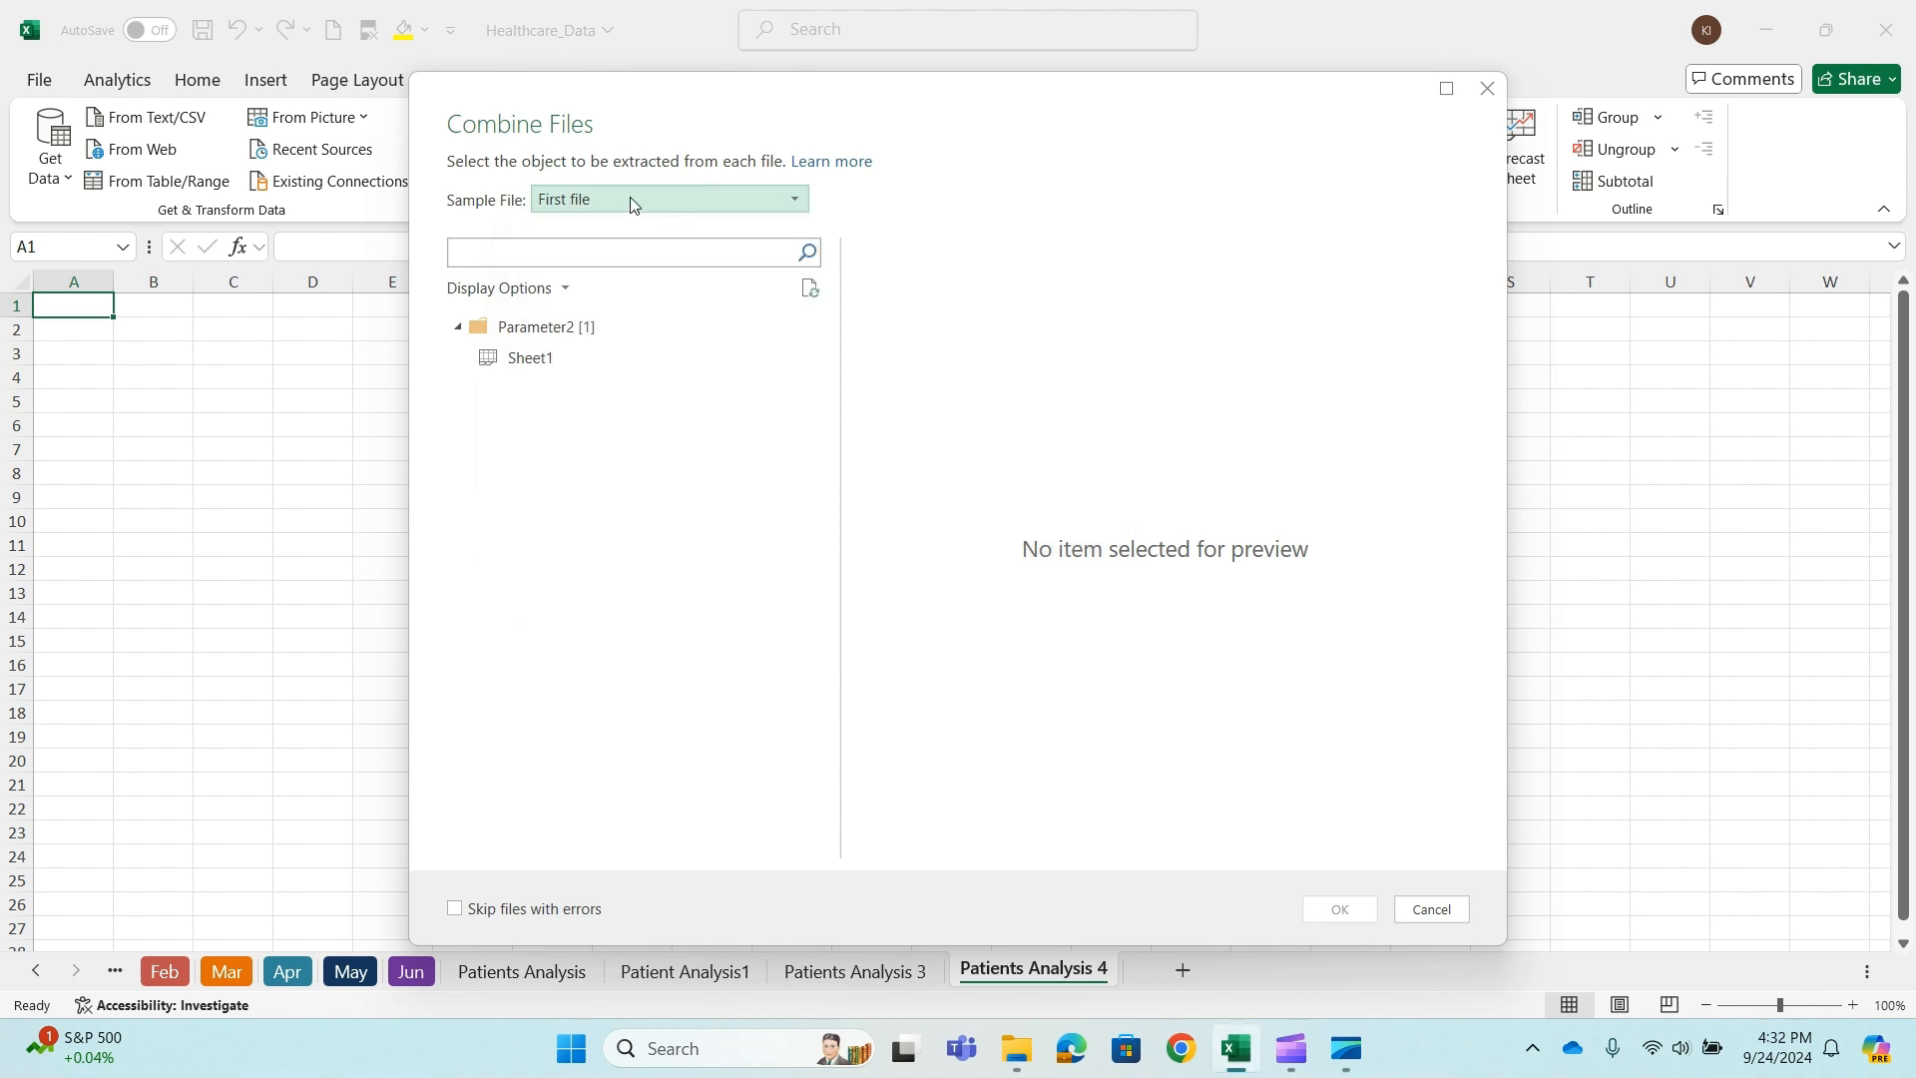
left_click(519, 359)
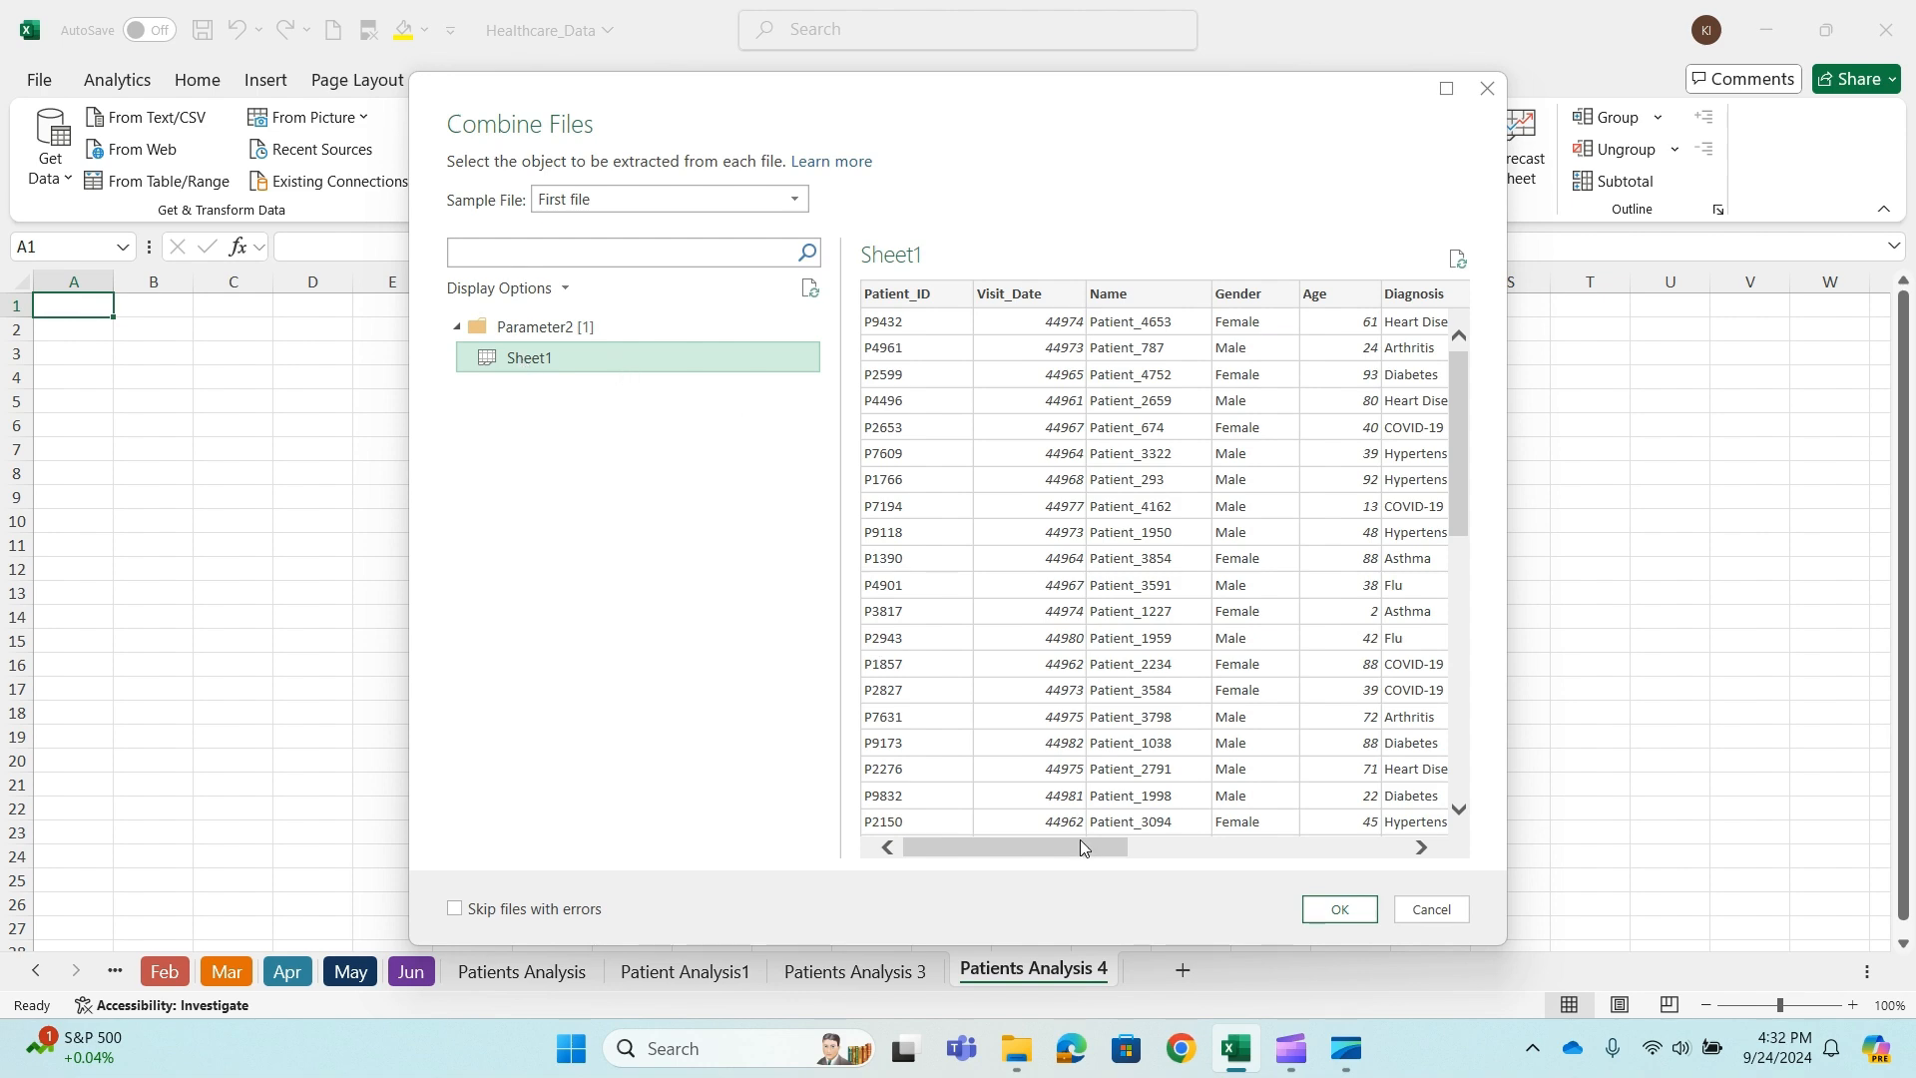
left_click_drag(1080, 847, 958, 813)
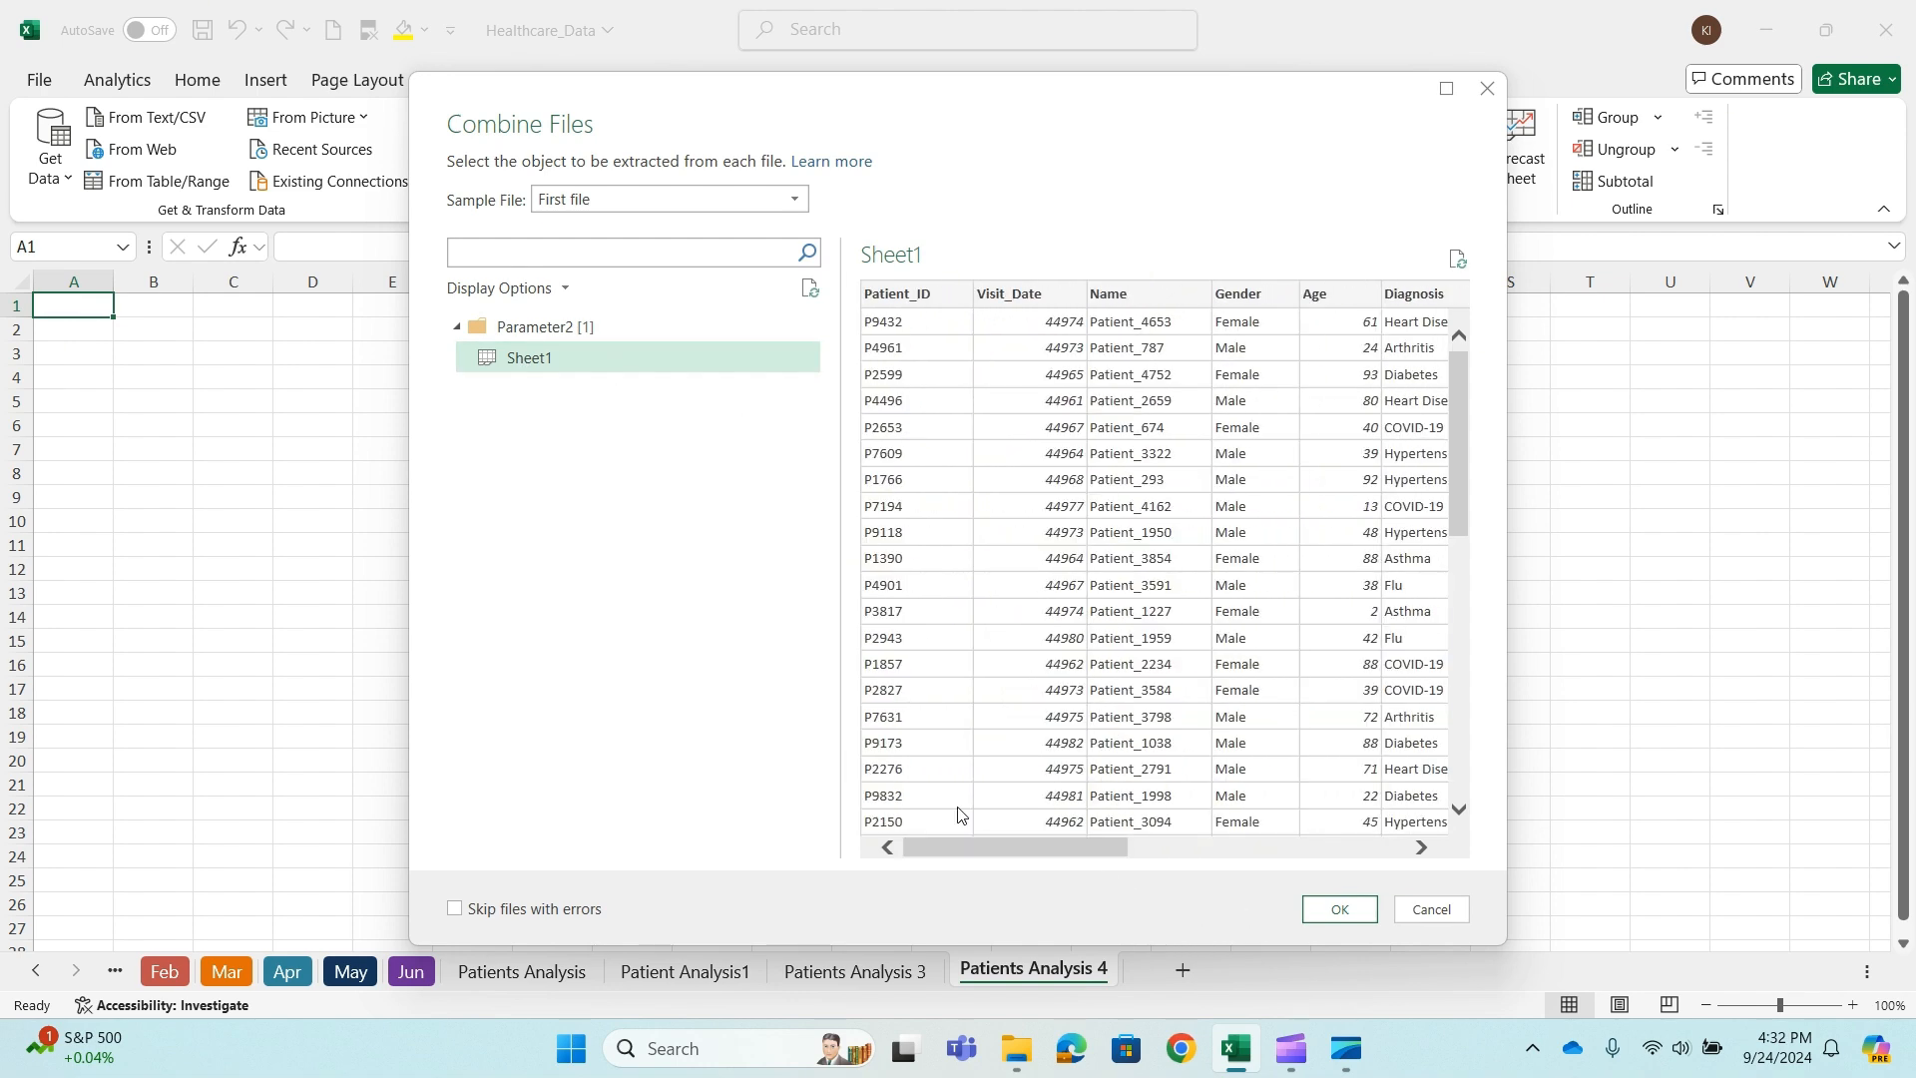
left_click(1340, 909)
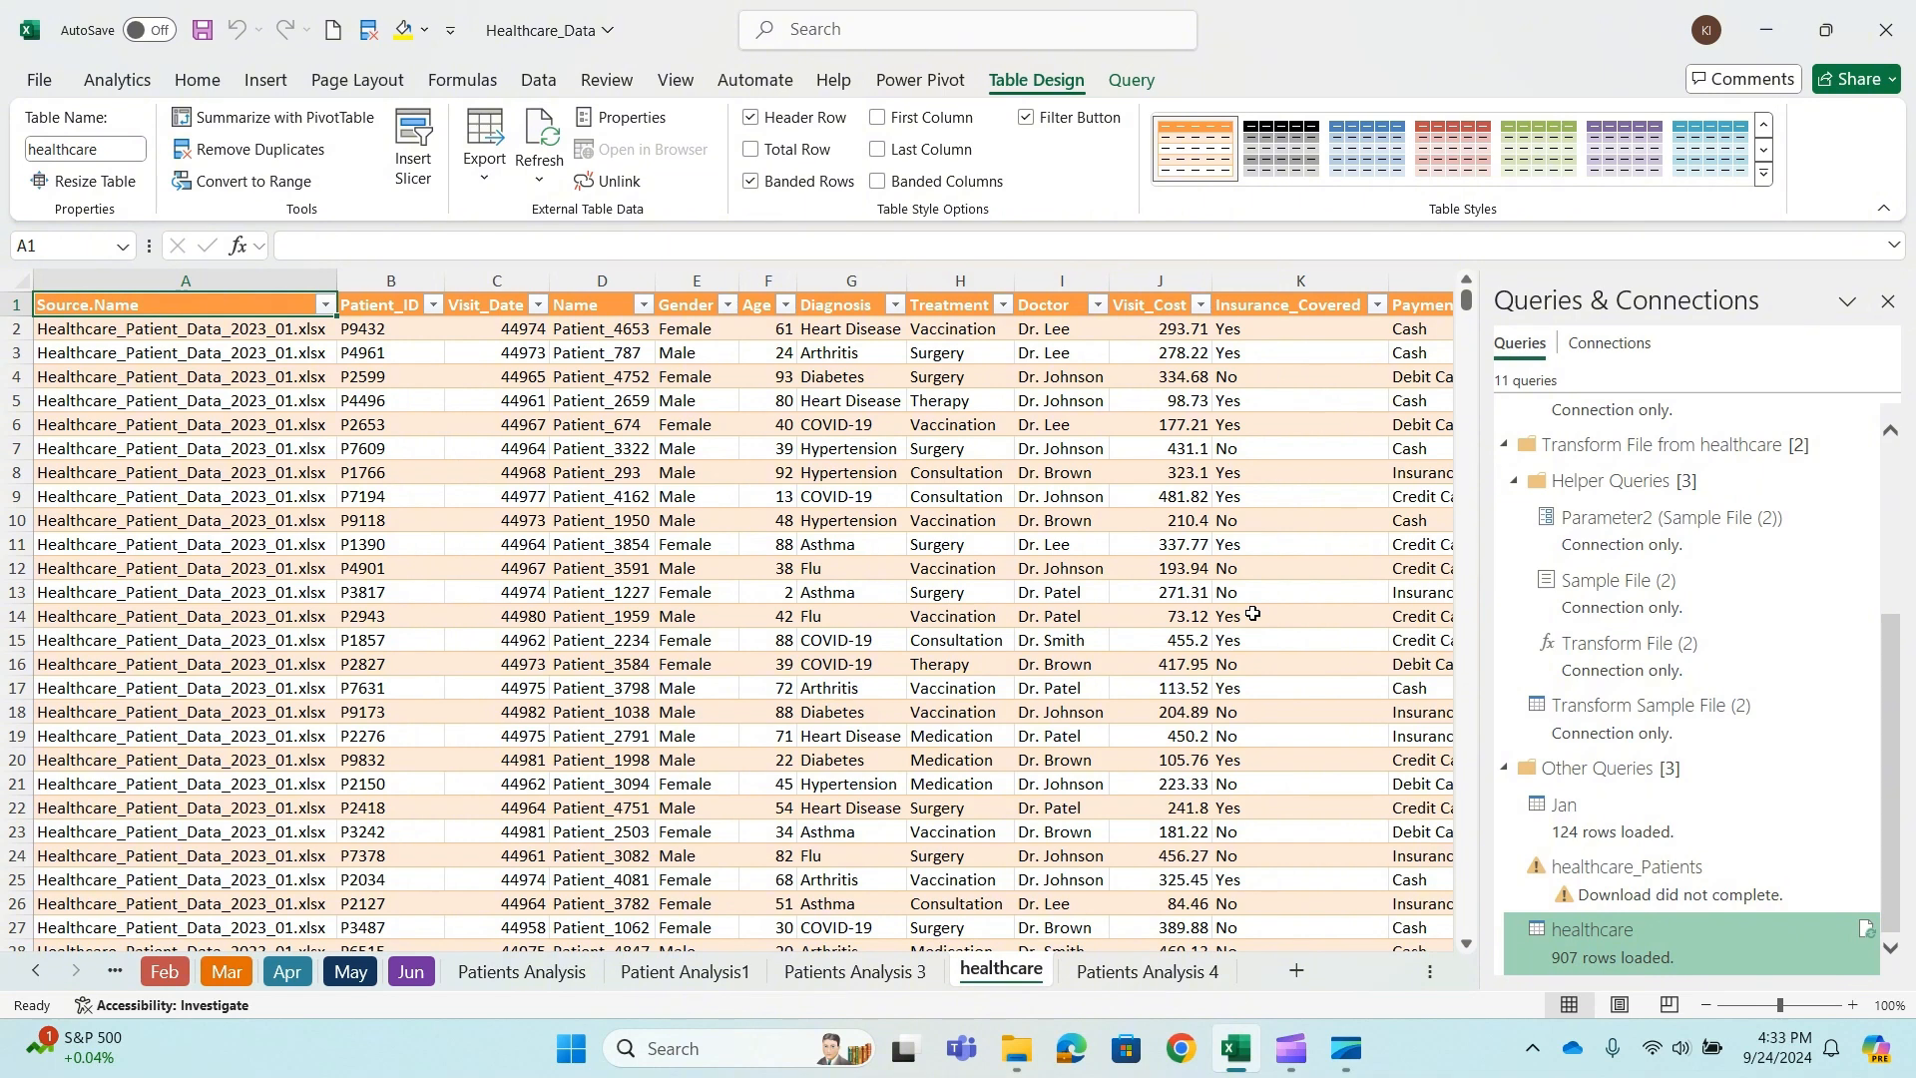
left_click(1886, 301)
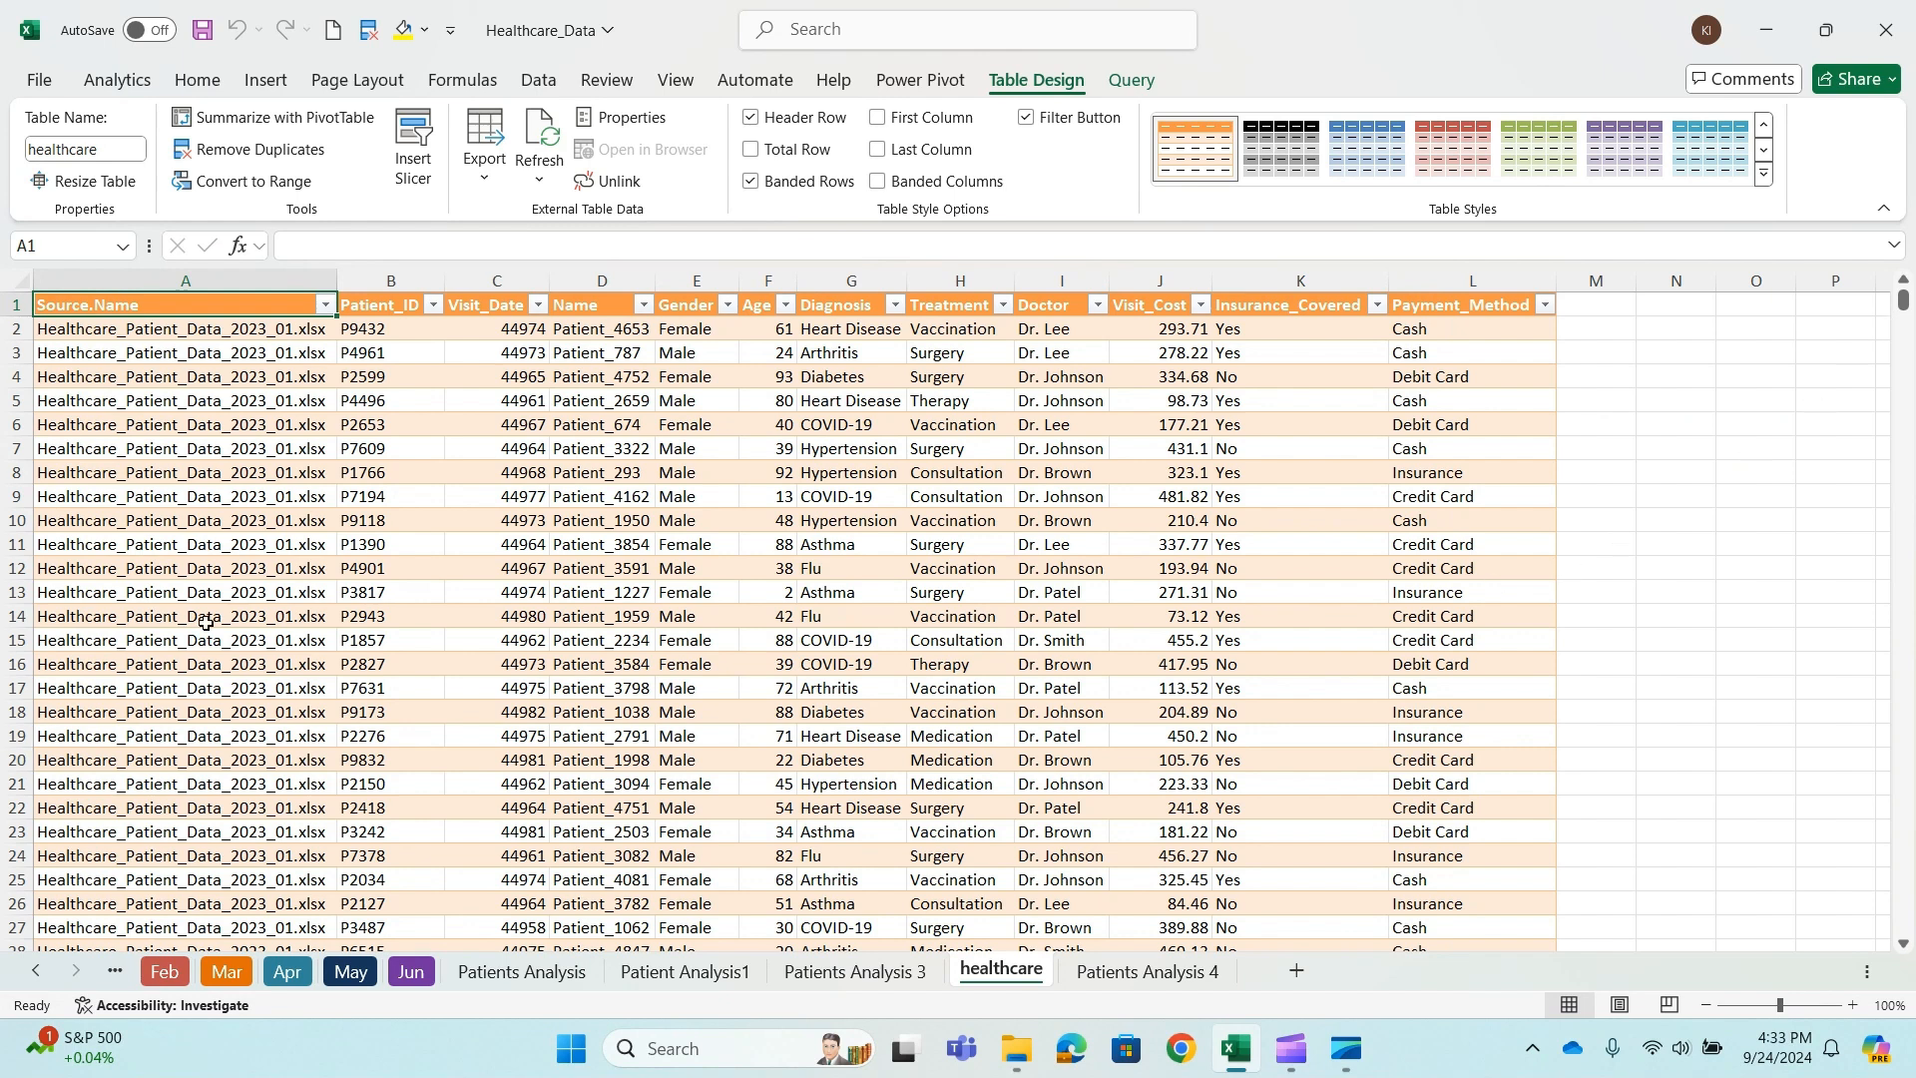
- Examine the combined table and check which source files the Source.Name filter lists
scroll(256, 606, "down", 4)
scroll(256, 605, "up", 4)
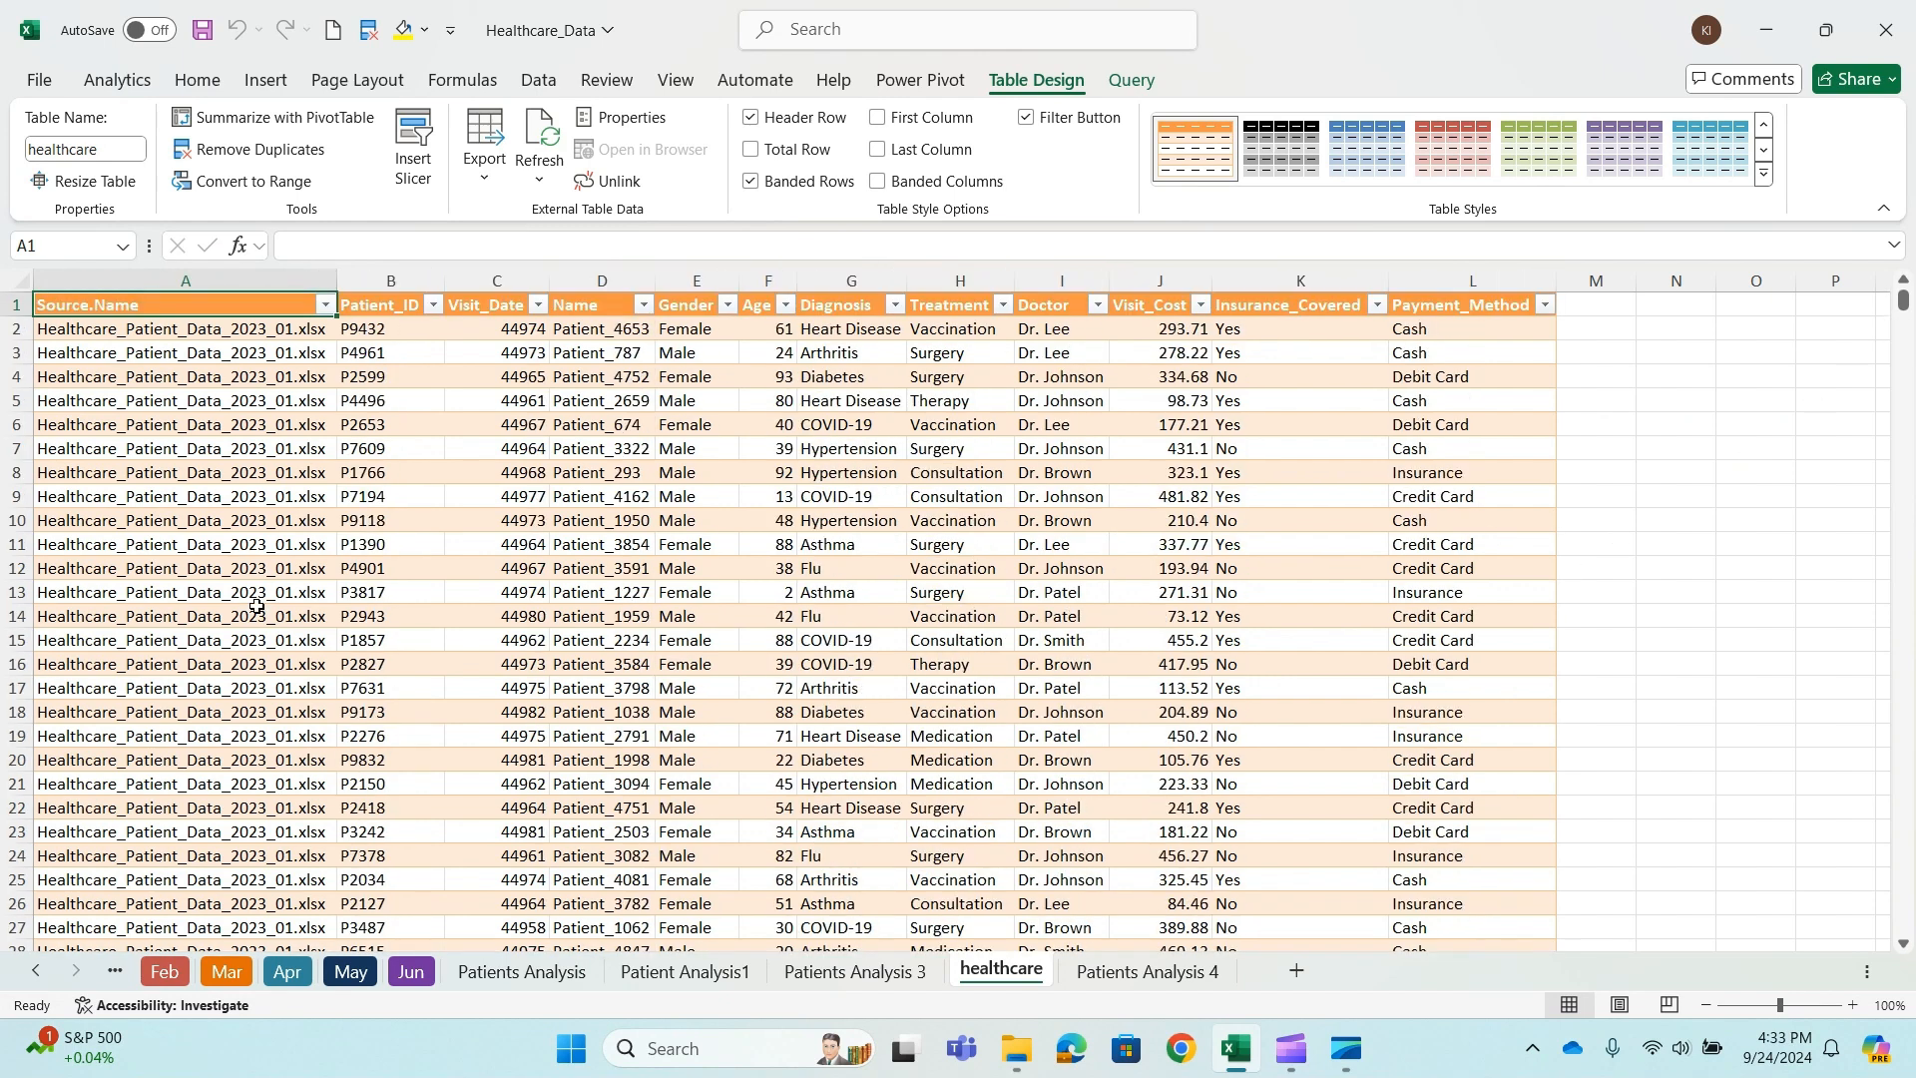
left_click(326, 306)
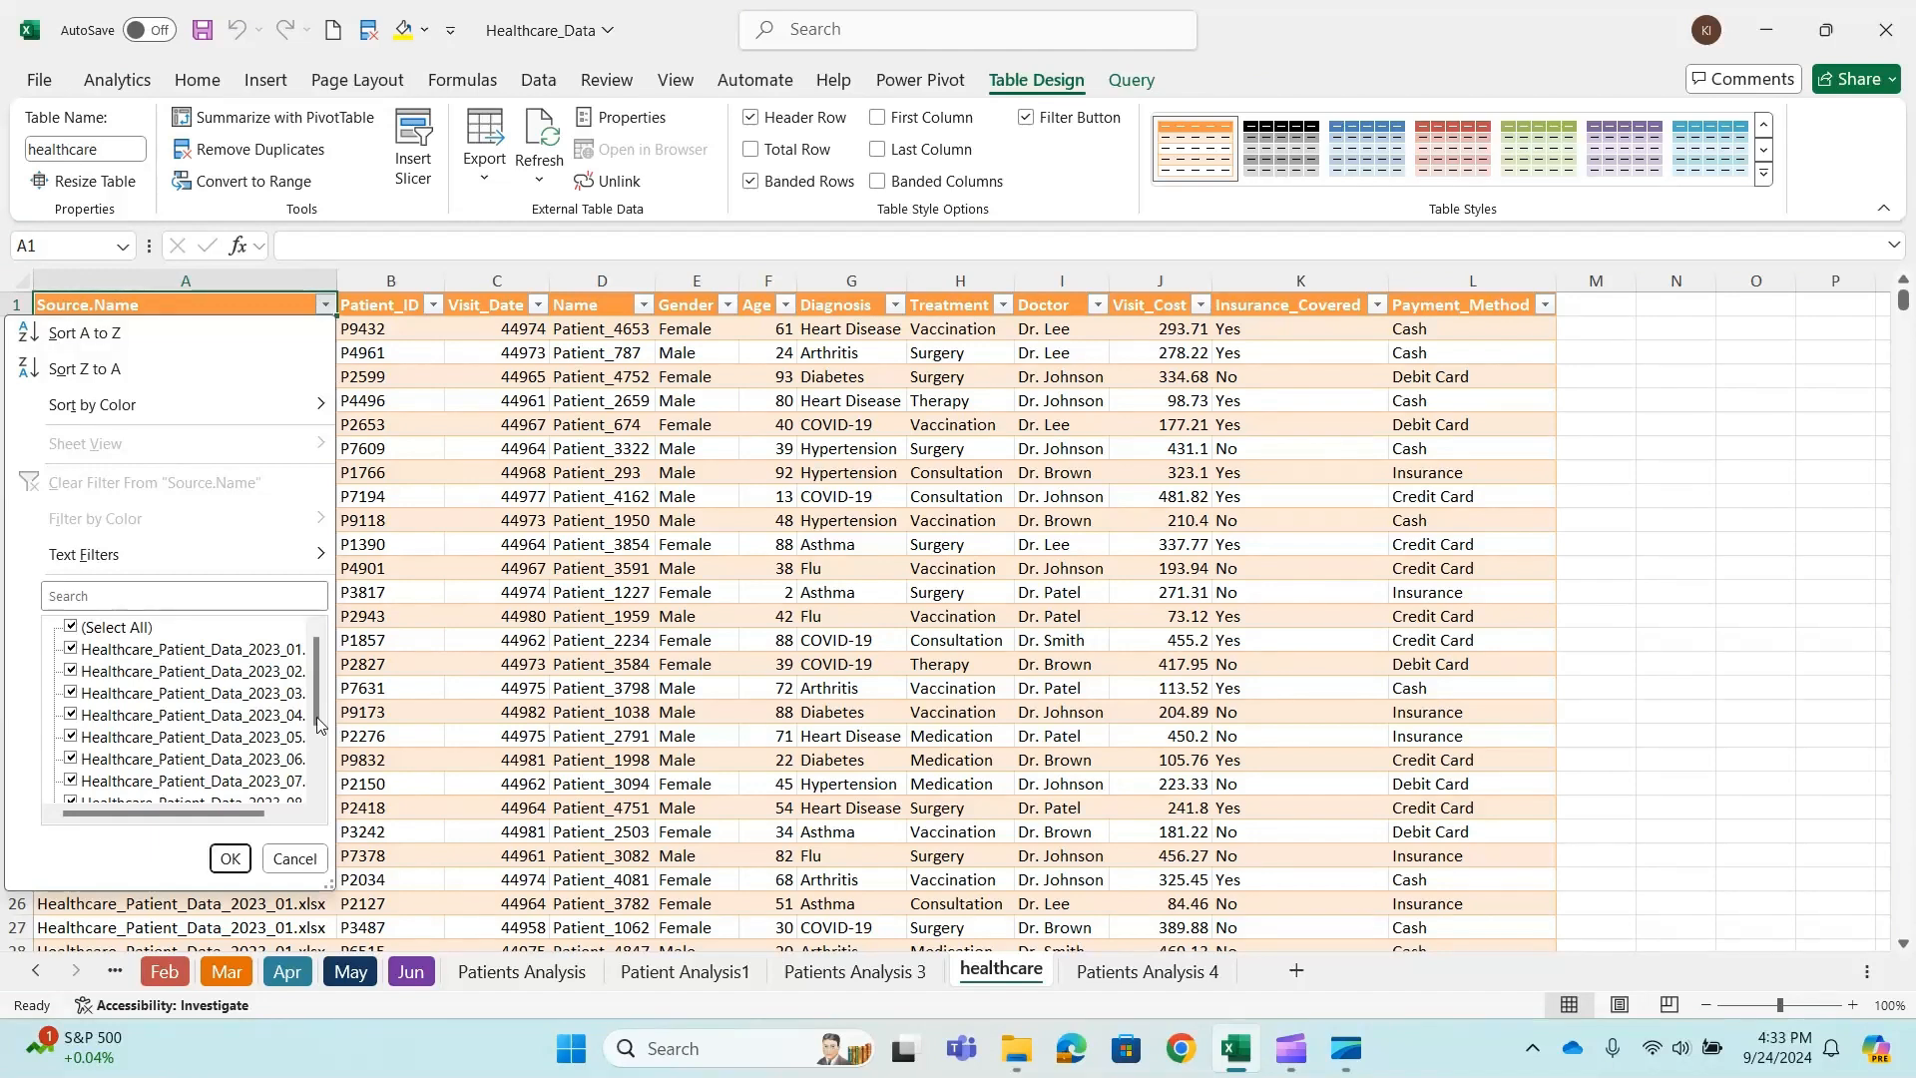
scroll(293, 758, "down", 2)
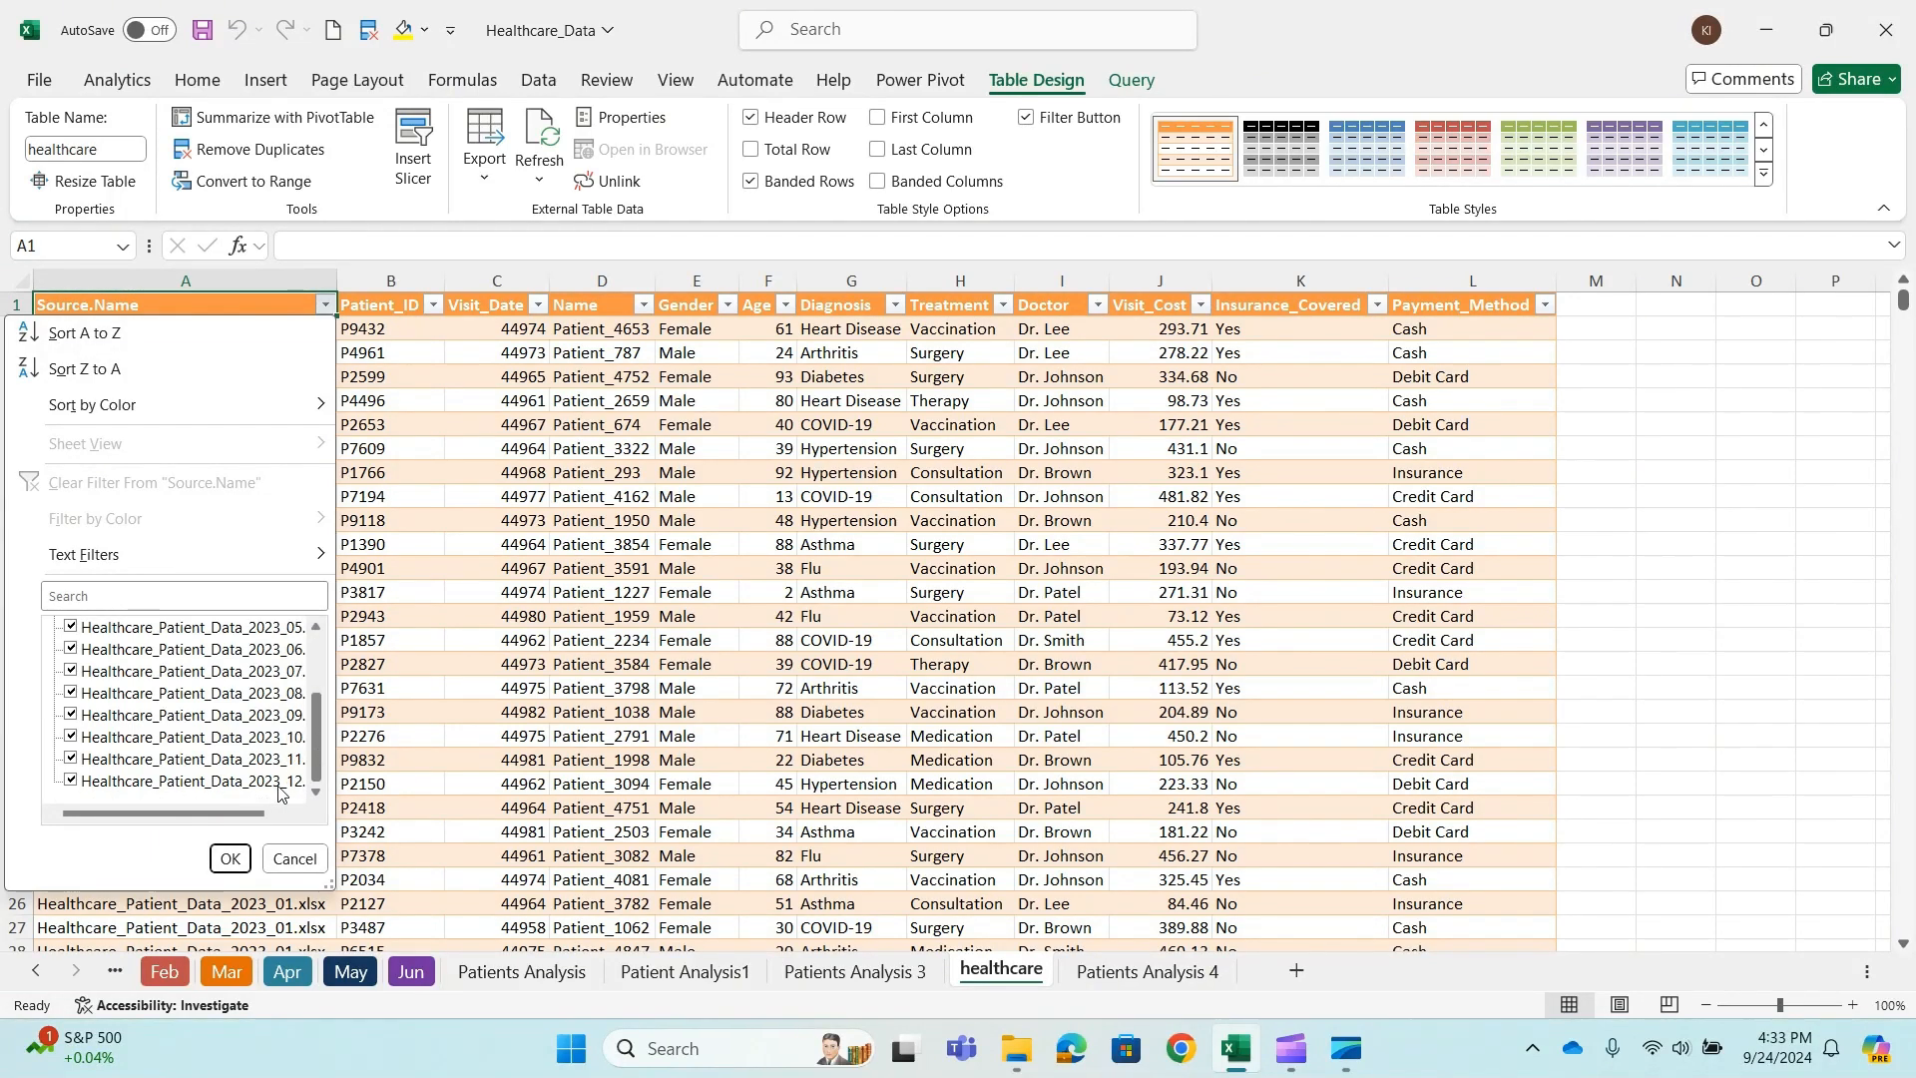
mouse_move(315, 738)
left_mouse_down()
mouse_move(318, 665)
mouse_move(320, 751)
left_mouse_up()
left_click(326, 305)
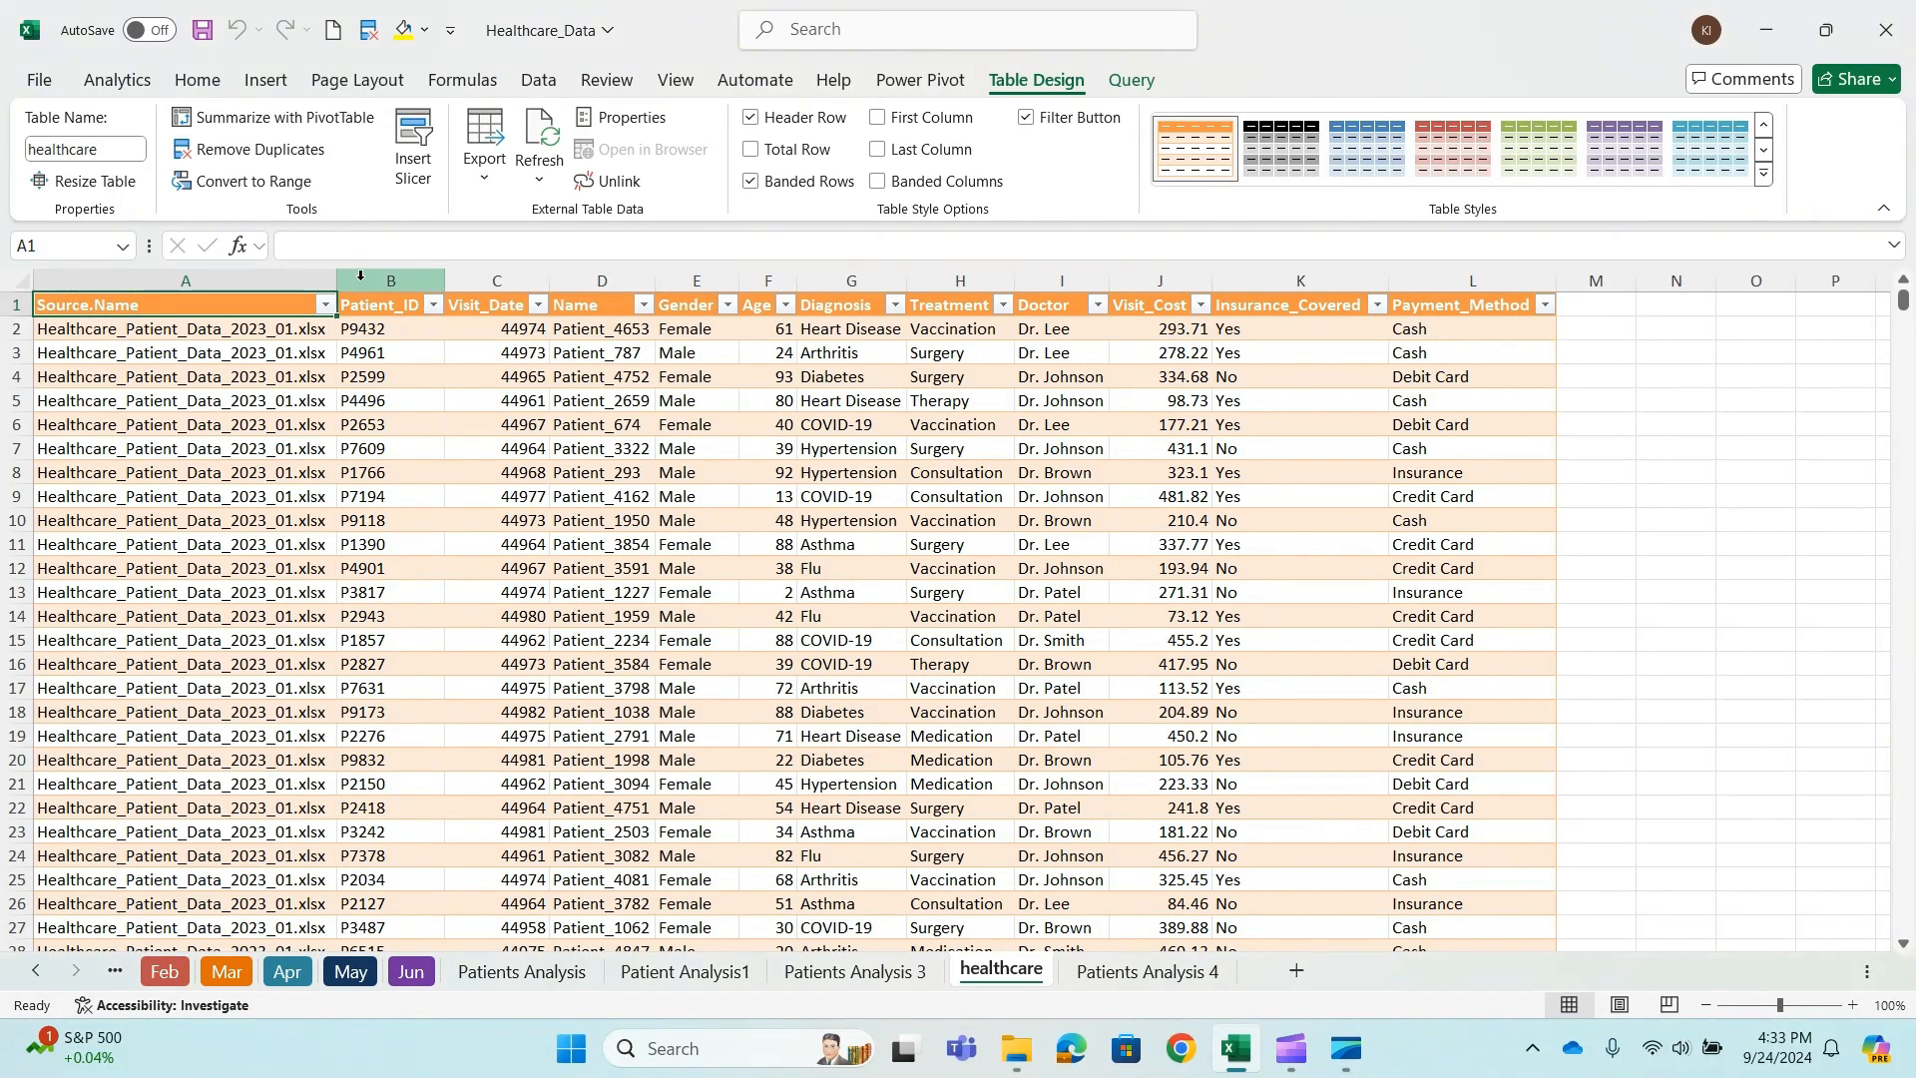
- Delete the Source.Name column from the combined healthcare table
left_click(209, 279)
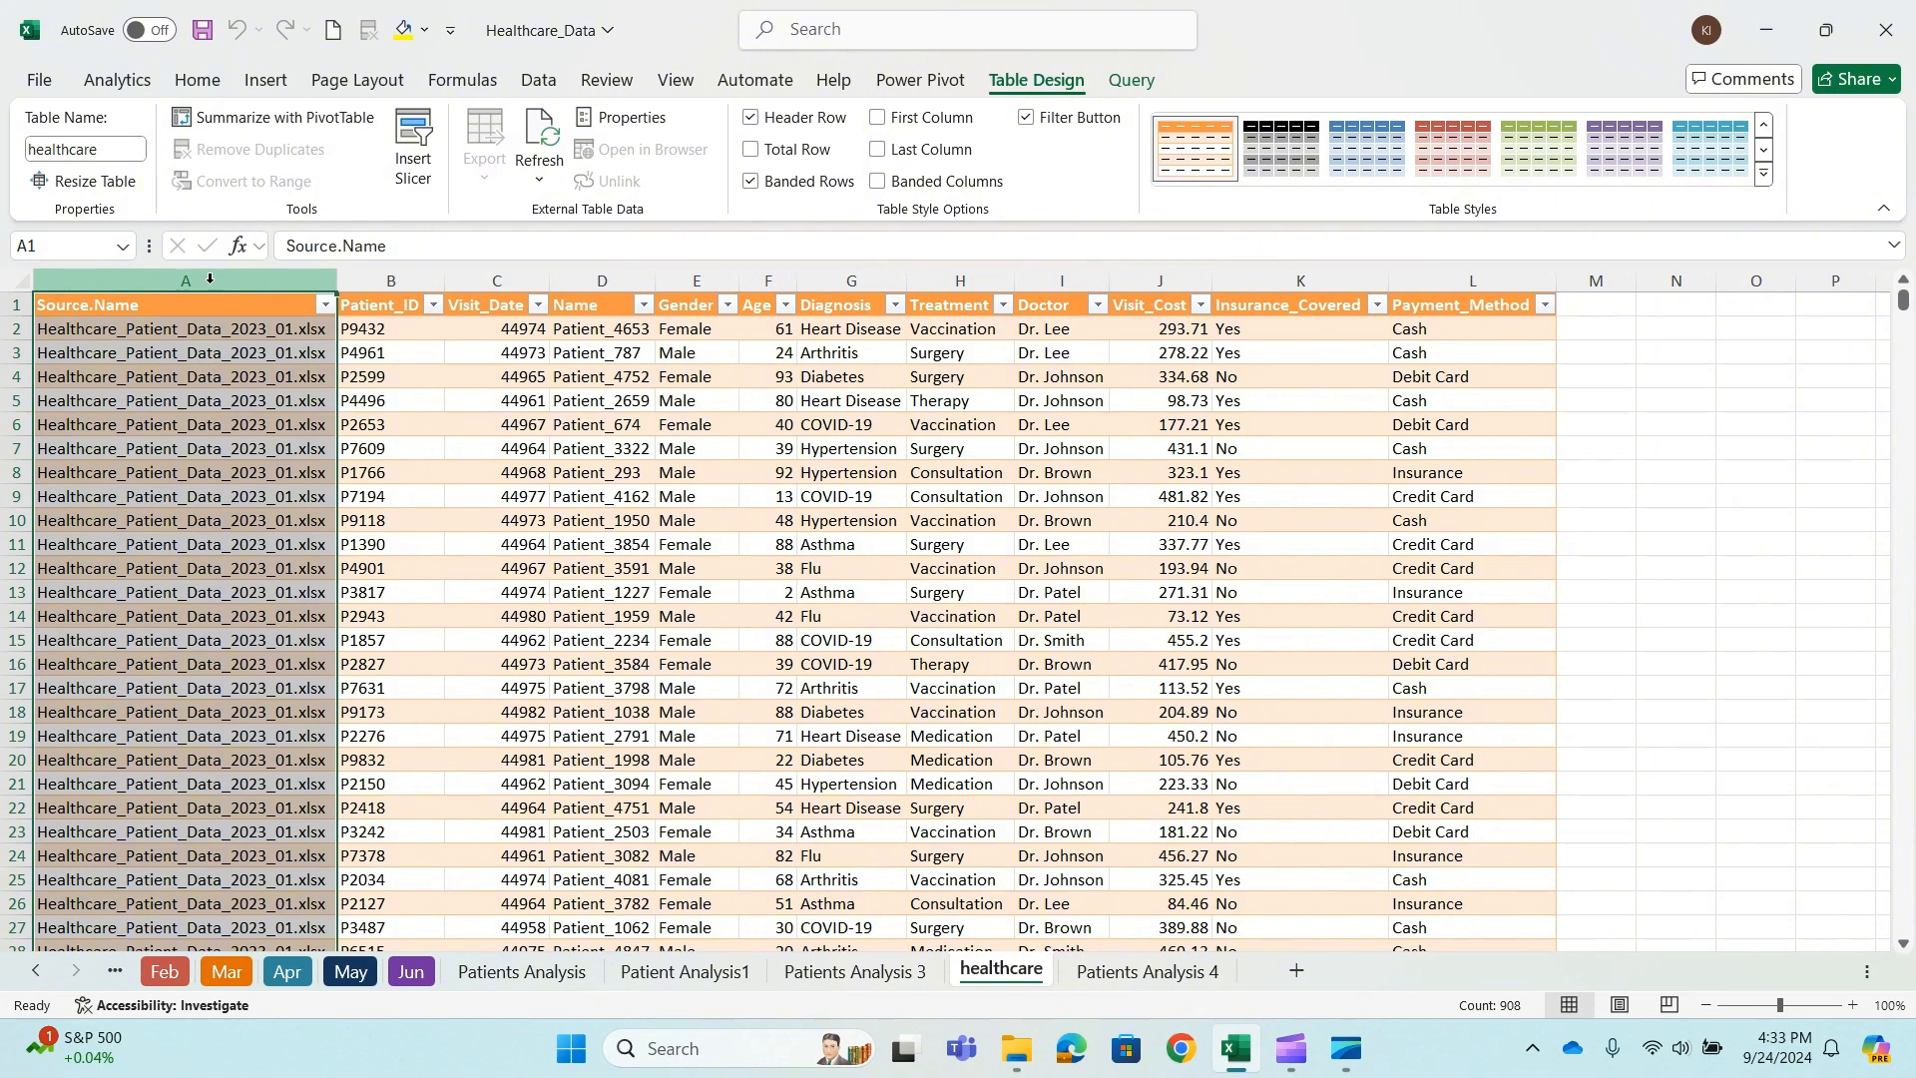
right_click(210, 279)
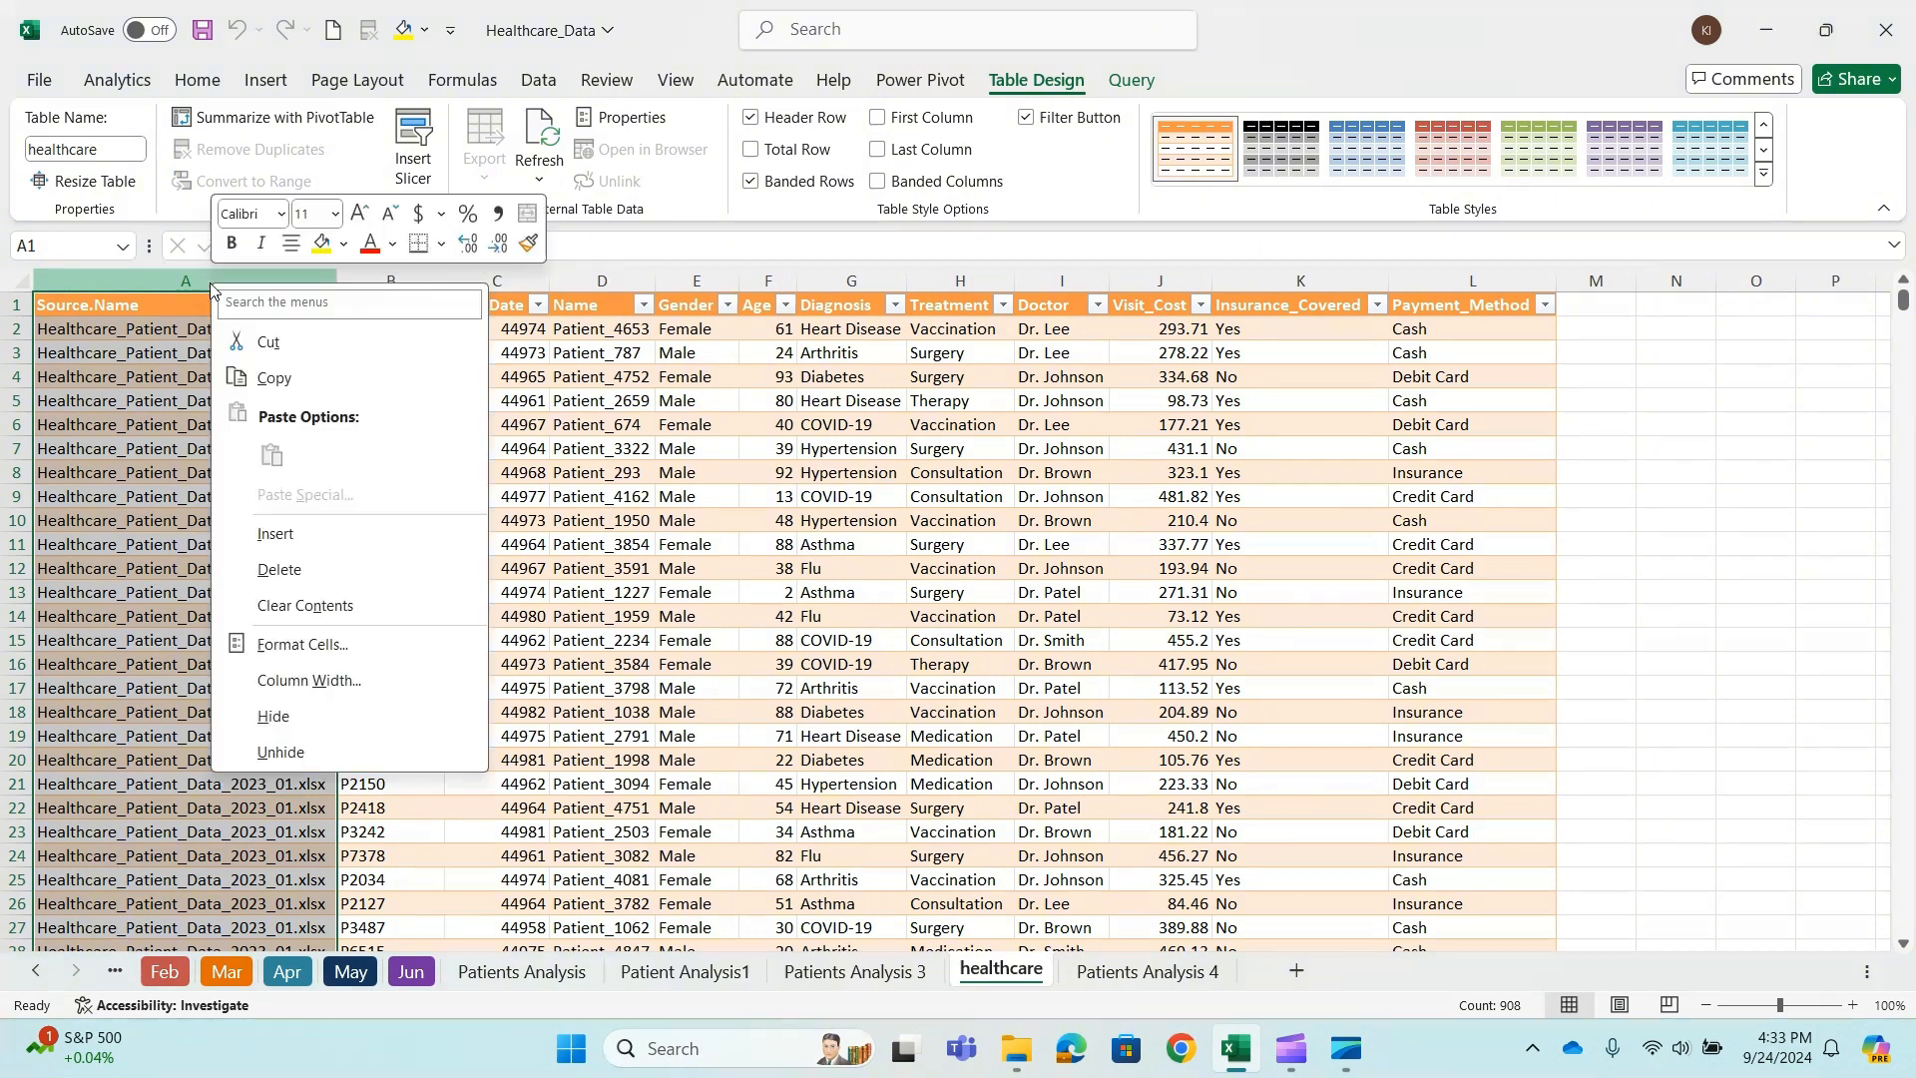
left_click(279, 571)
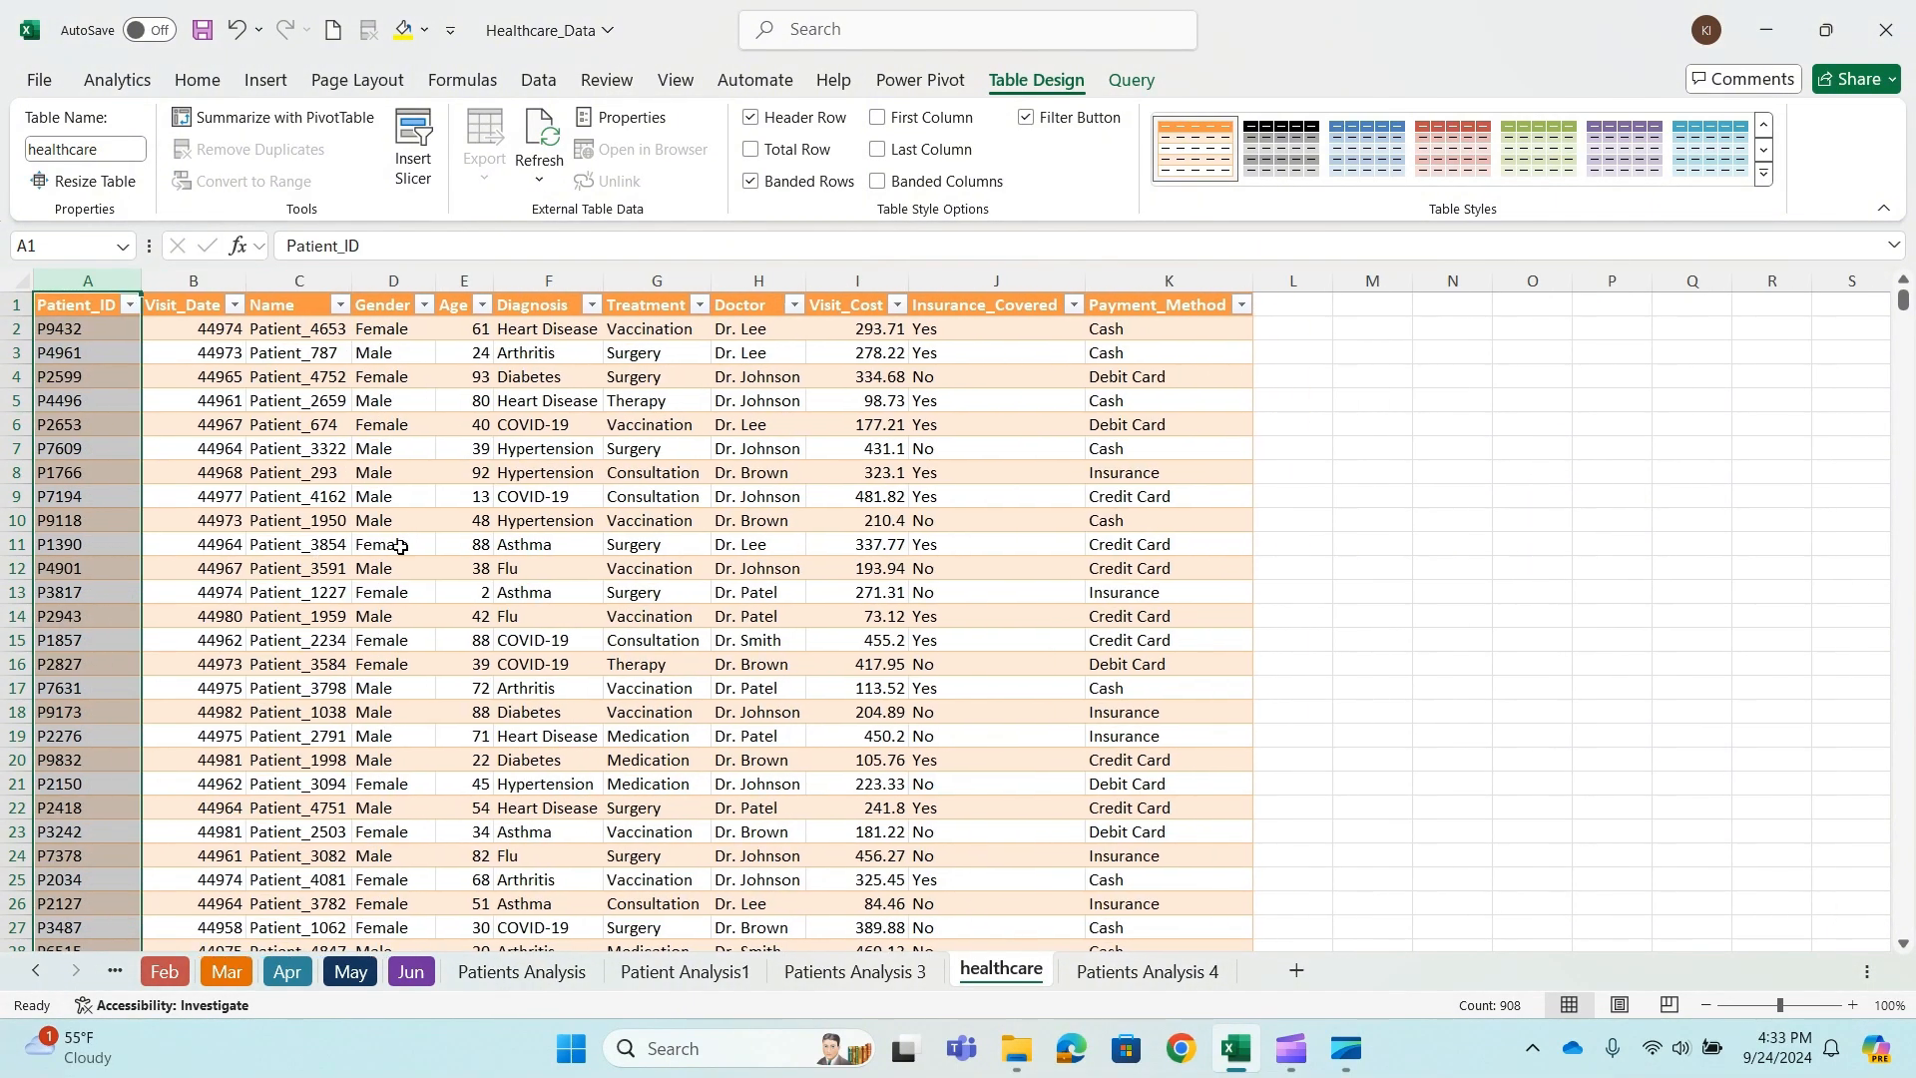
left_click(1098, 598)
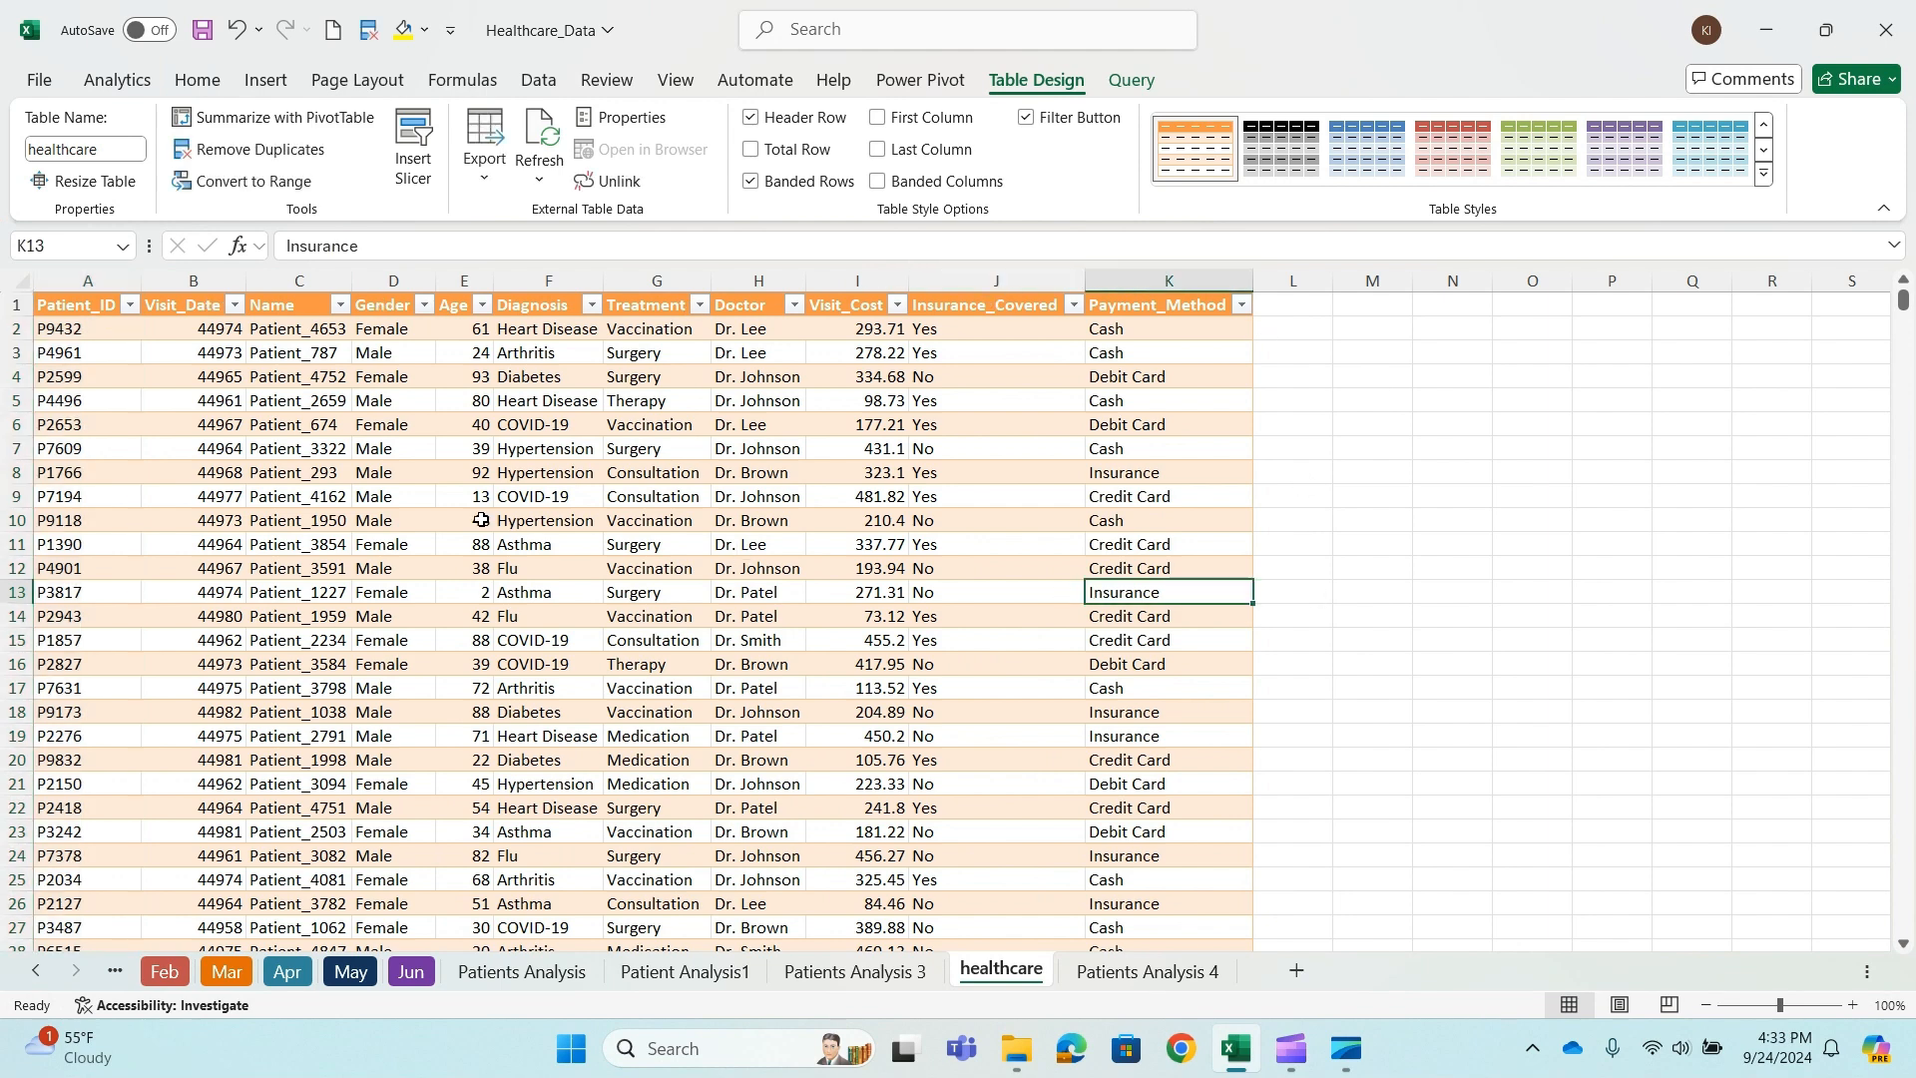
left_click(429, 520)
left_click(853, 524)
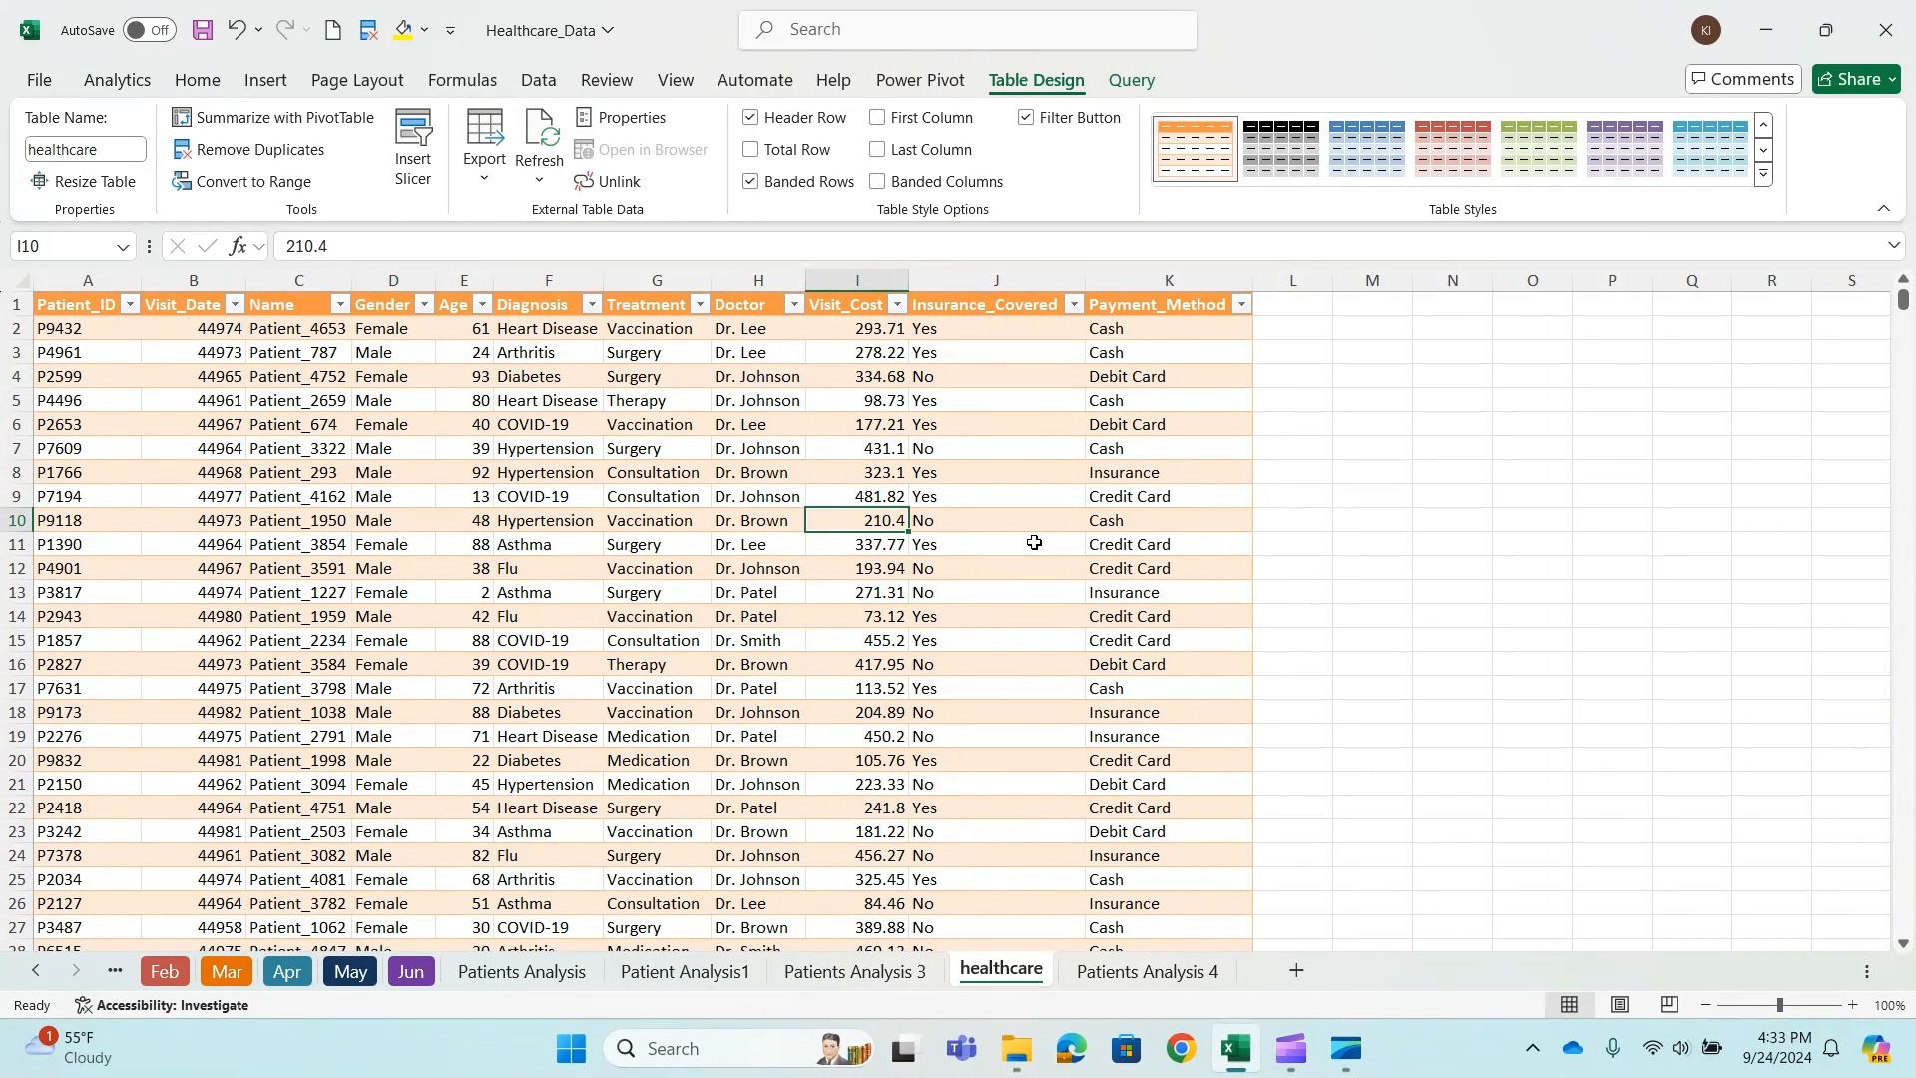